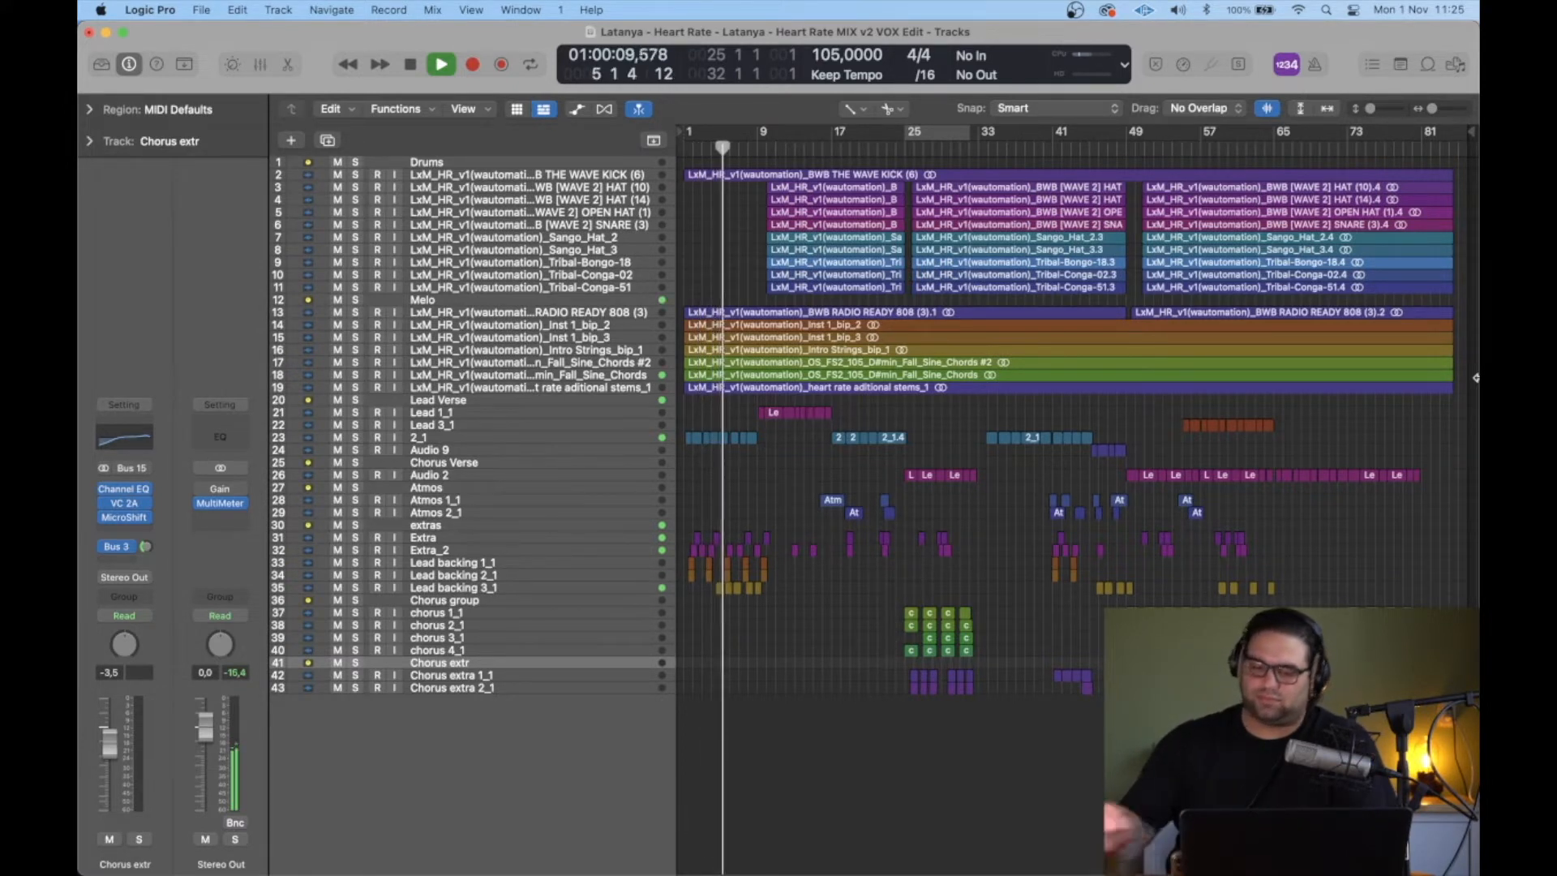
# Step: Listen to the full mix through the first chorus and stop playback around bar 33
pyautogui.hotkey('ctrl', 'Up')
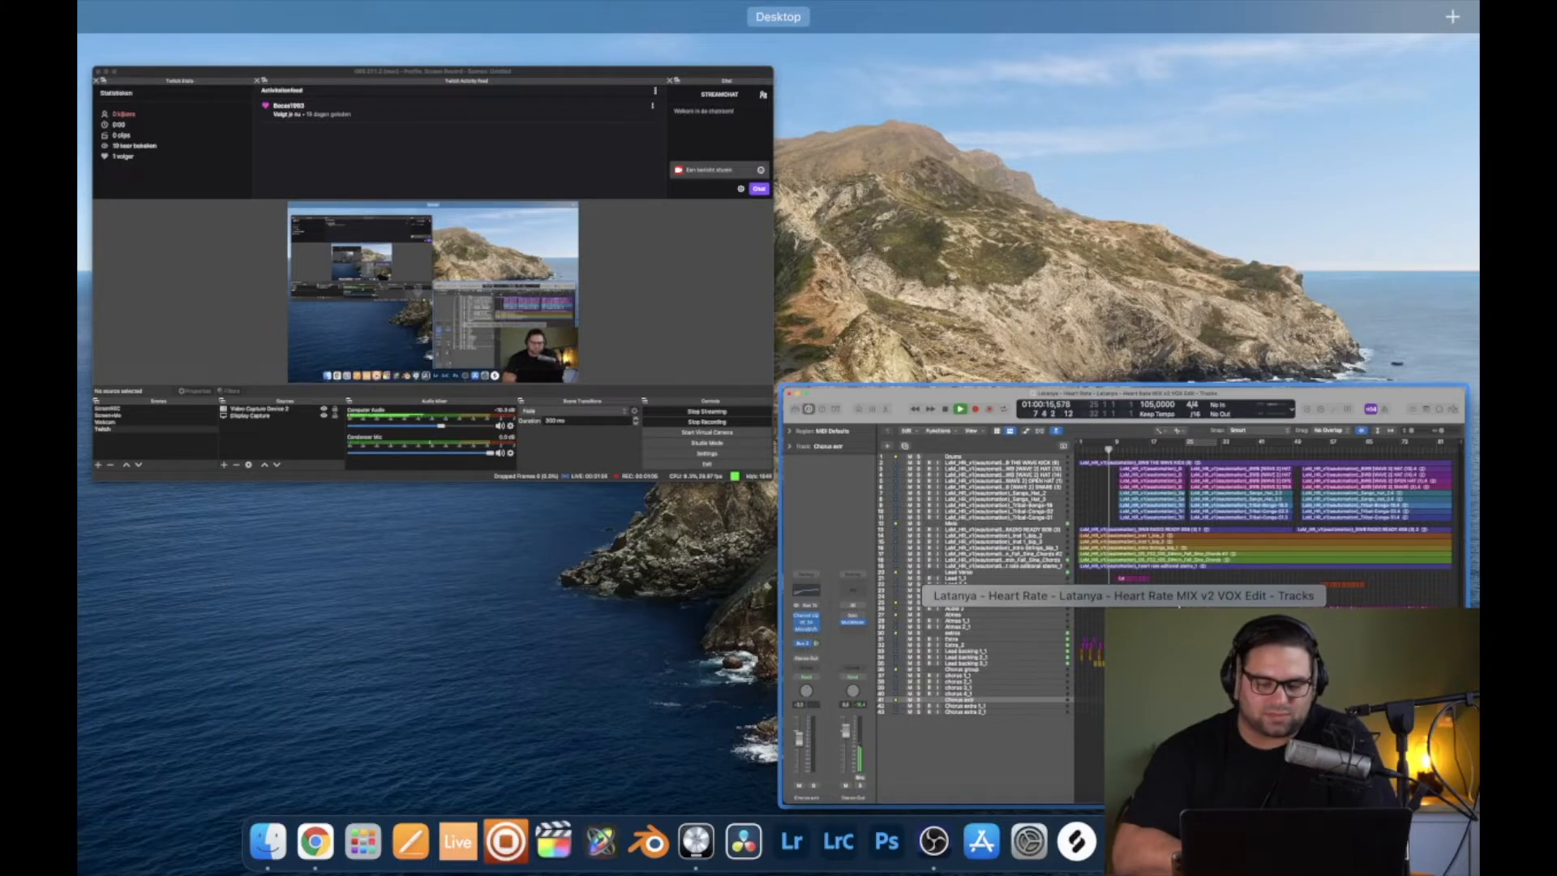
pyautogui.click(1178, 604)
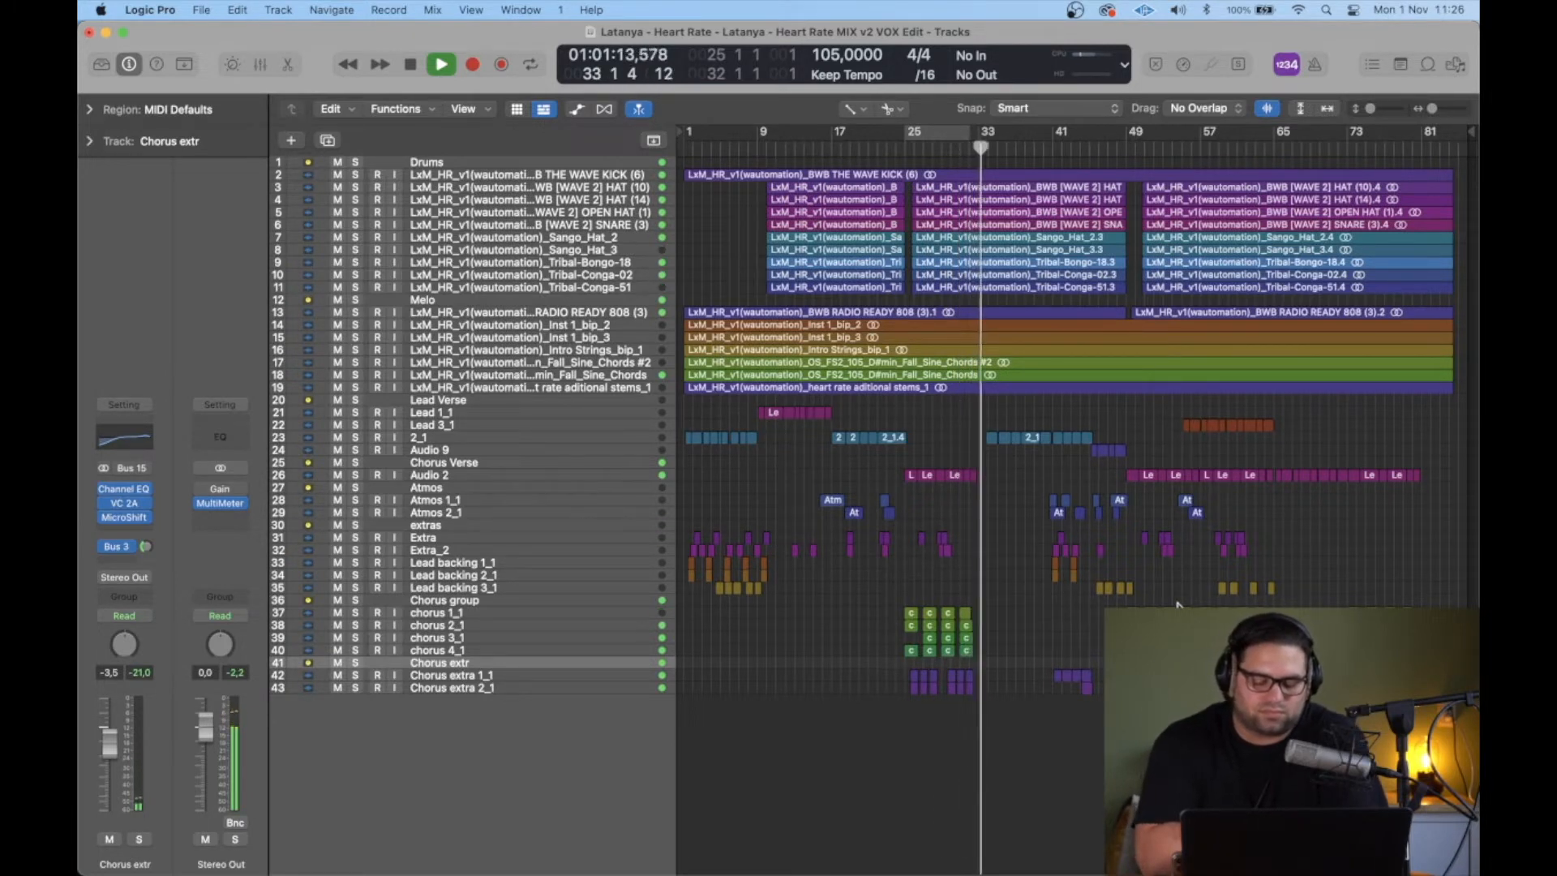
pyautogui.press('space')
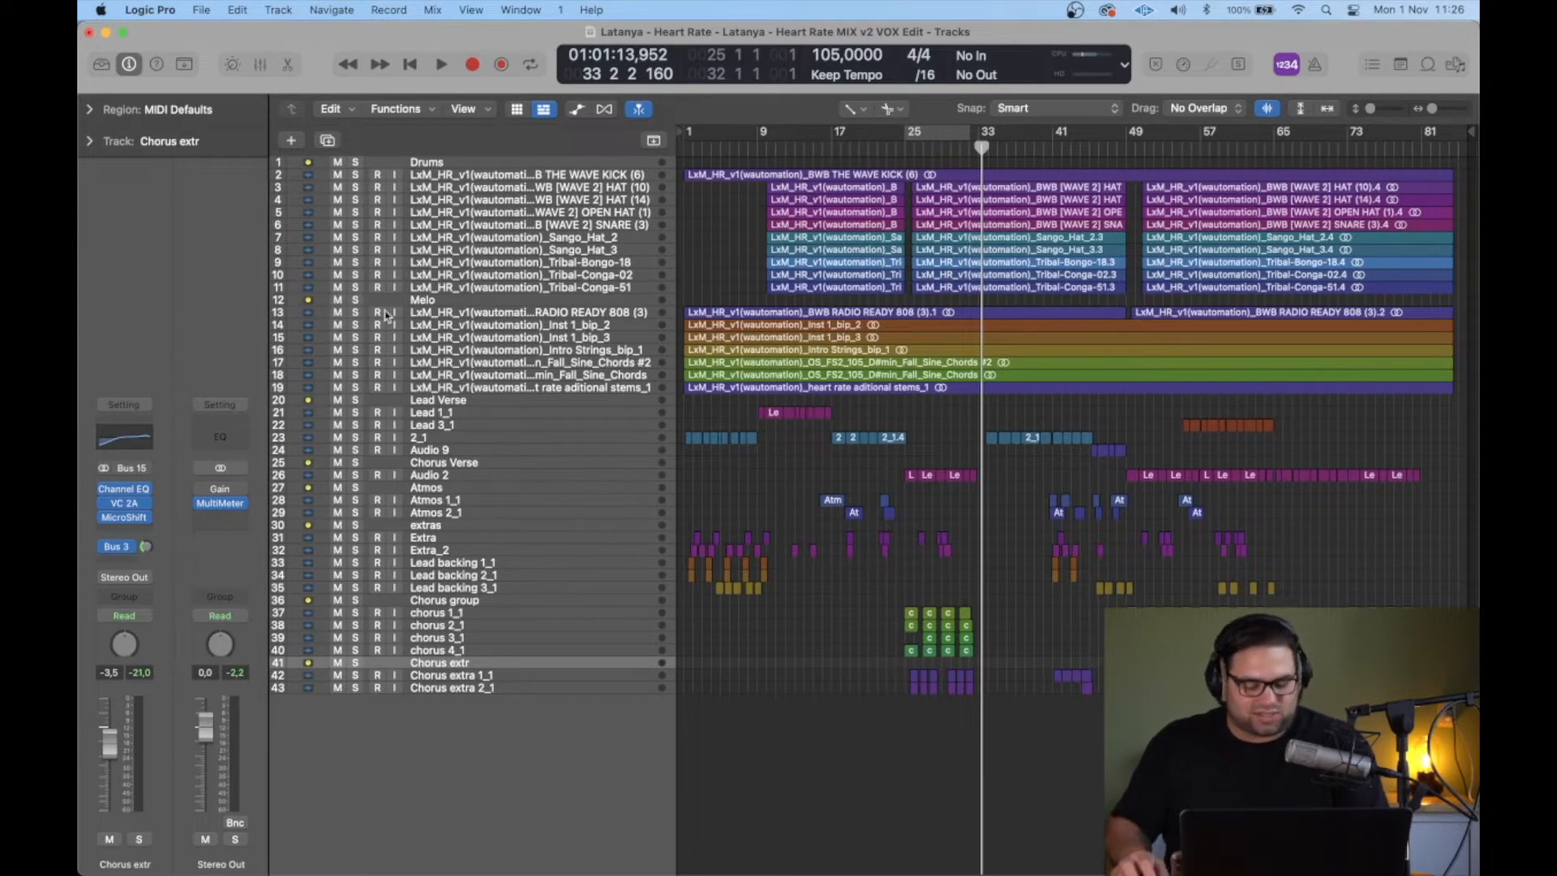
# Step: Mute the Drums, Melo, Chorus Verse, Atmos 1_1, extras, Chorus group and Chorus extr tracks
pyautogui.scroll(3, 386, 317)
pyautogui.scroll(5, 523, 313)
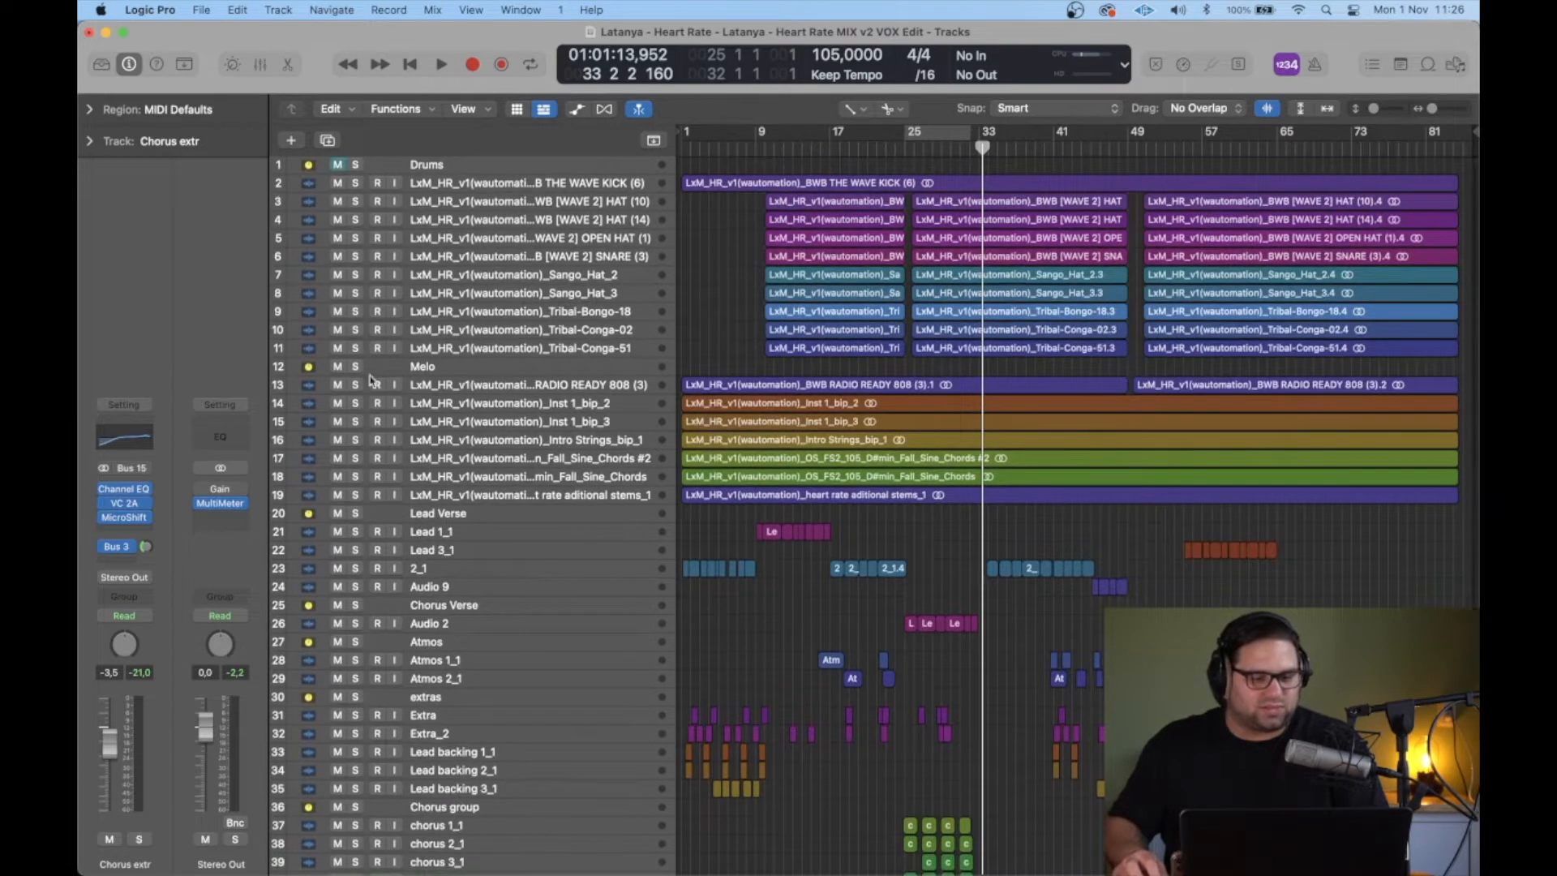
pyautogui.click(337, 366)
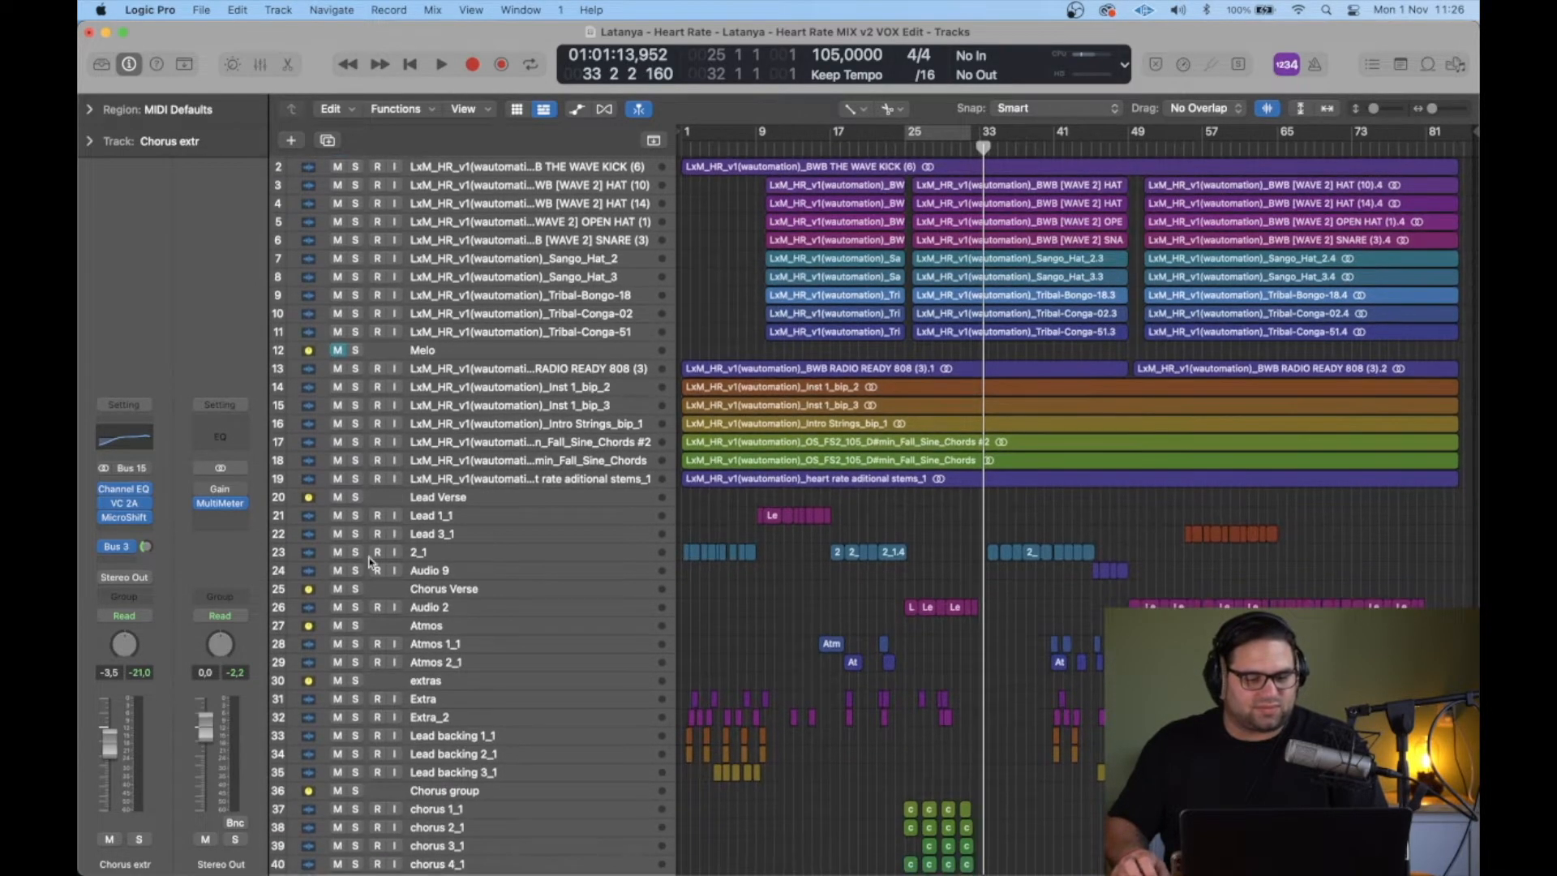
pyautogui.scroll(-3, 349, 584)
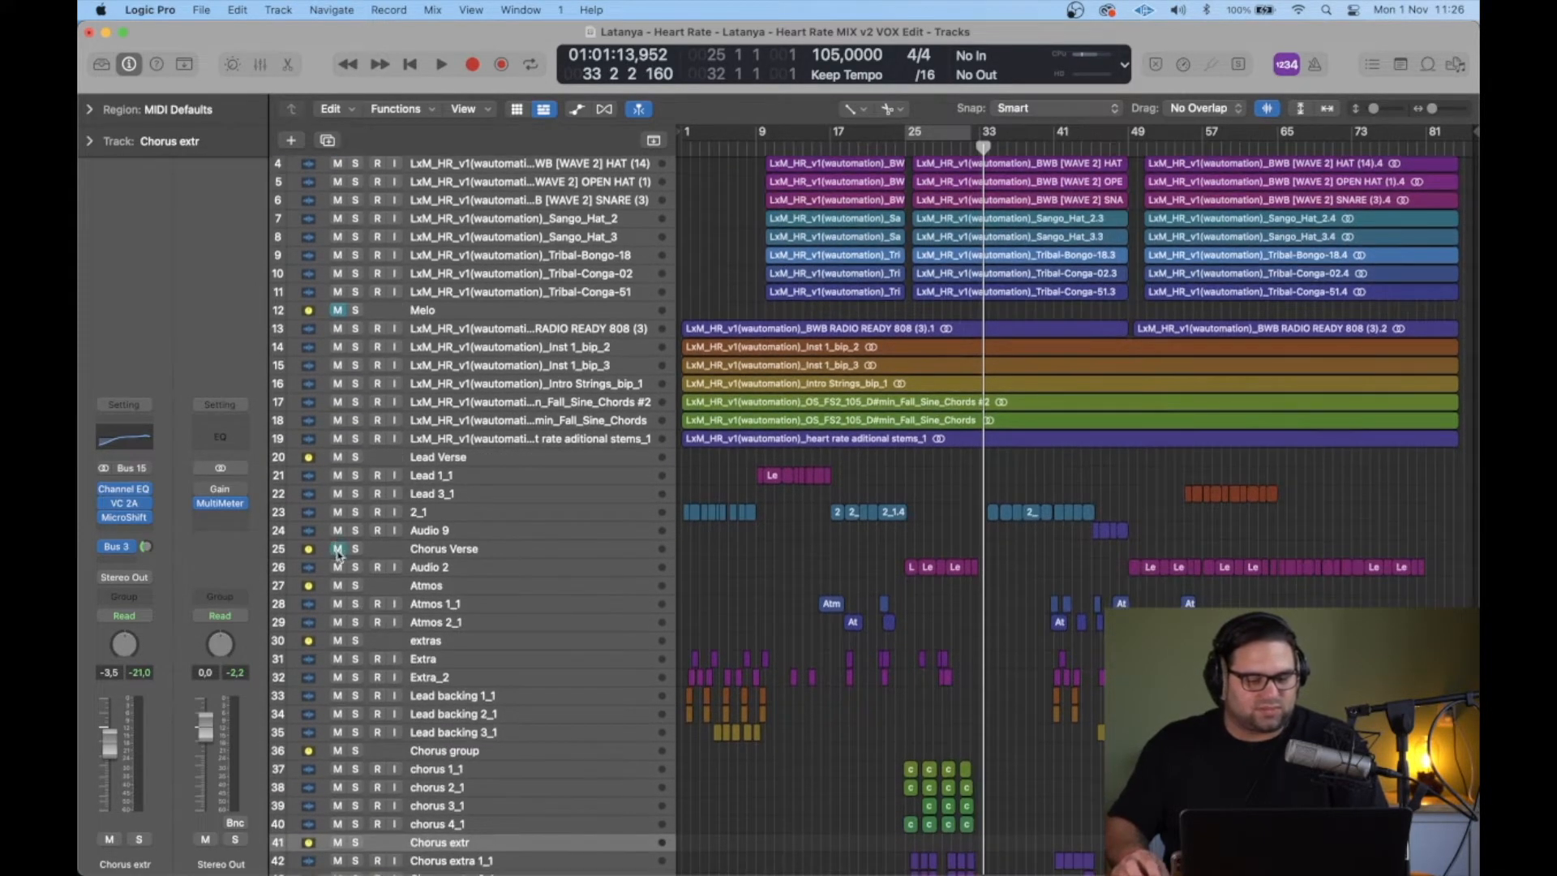
pyautogui.click(339, 642)
pyautogui.click(338, 751)
pyautogui.scroll(-5, 339, 751)
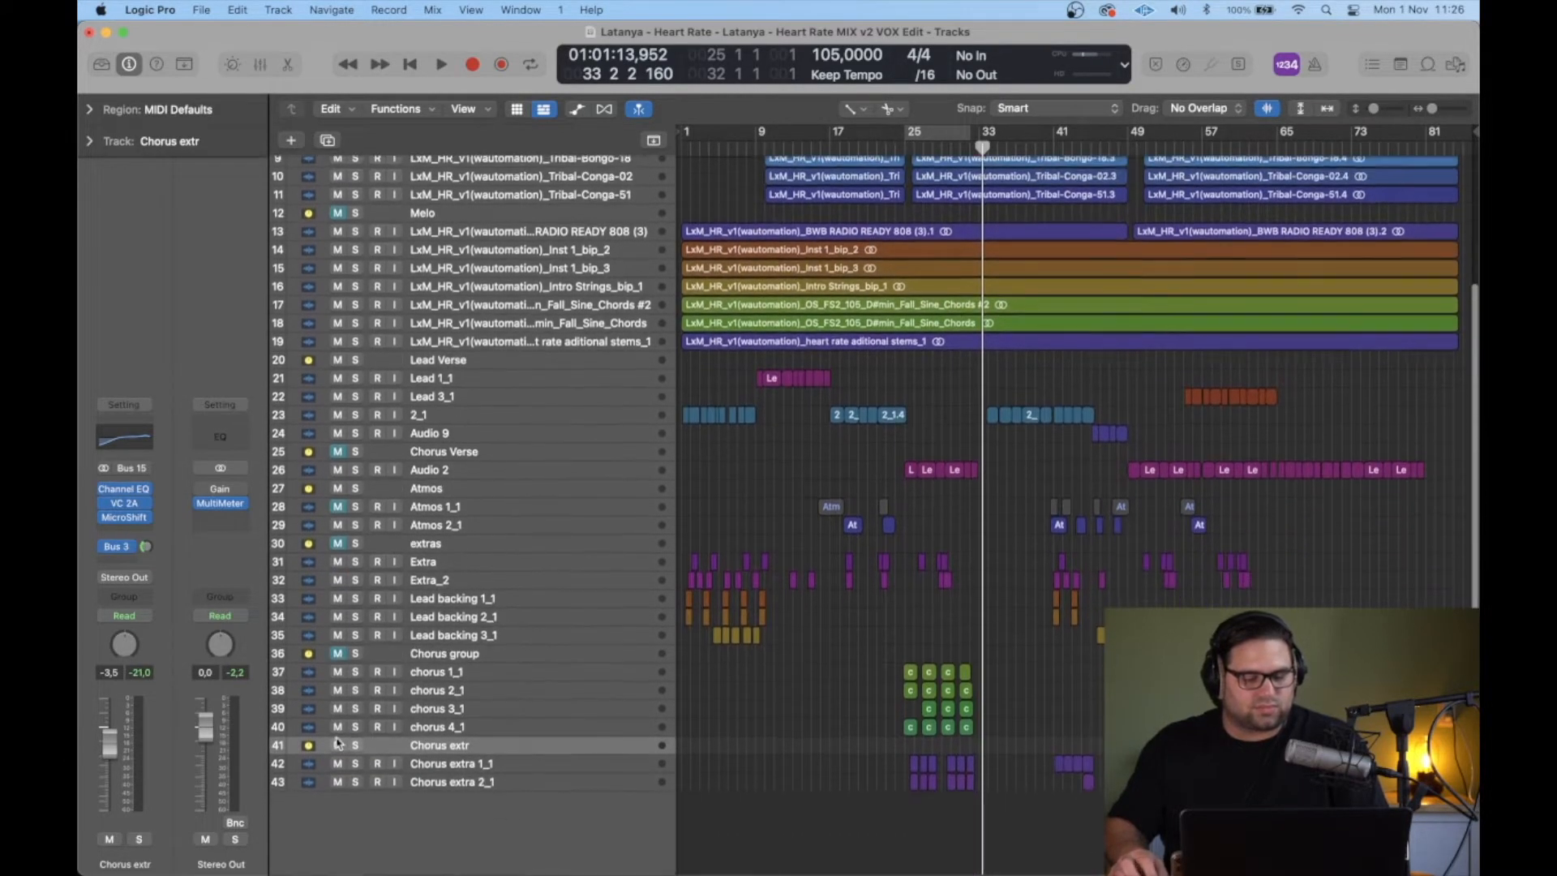
pyautogui.click(338, 748)
# Step: Set the cycle range to bars 9 to 16 and play it with the Lead Verse track selected
pyautogui.moveTo(938, 138); pyautogui.dragTo(788, 144)
pyautogui.scroll(5, 775, 243)
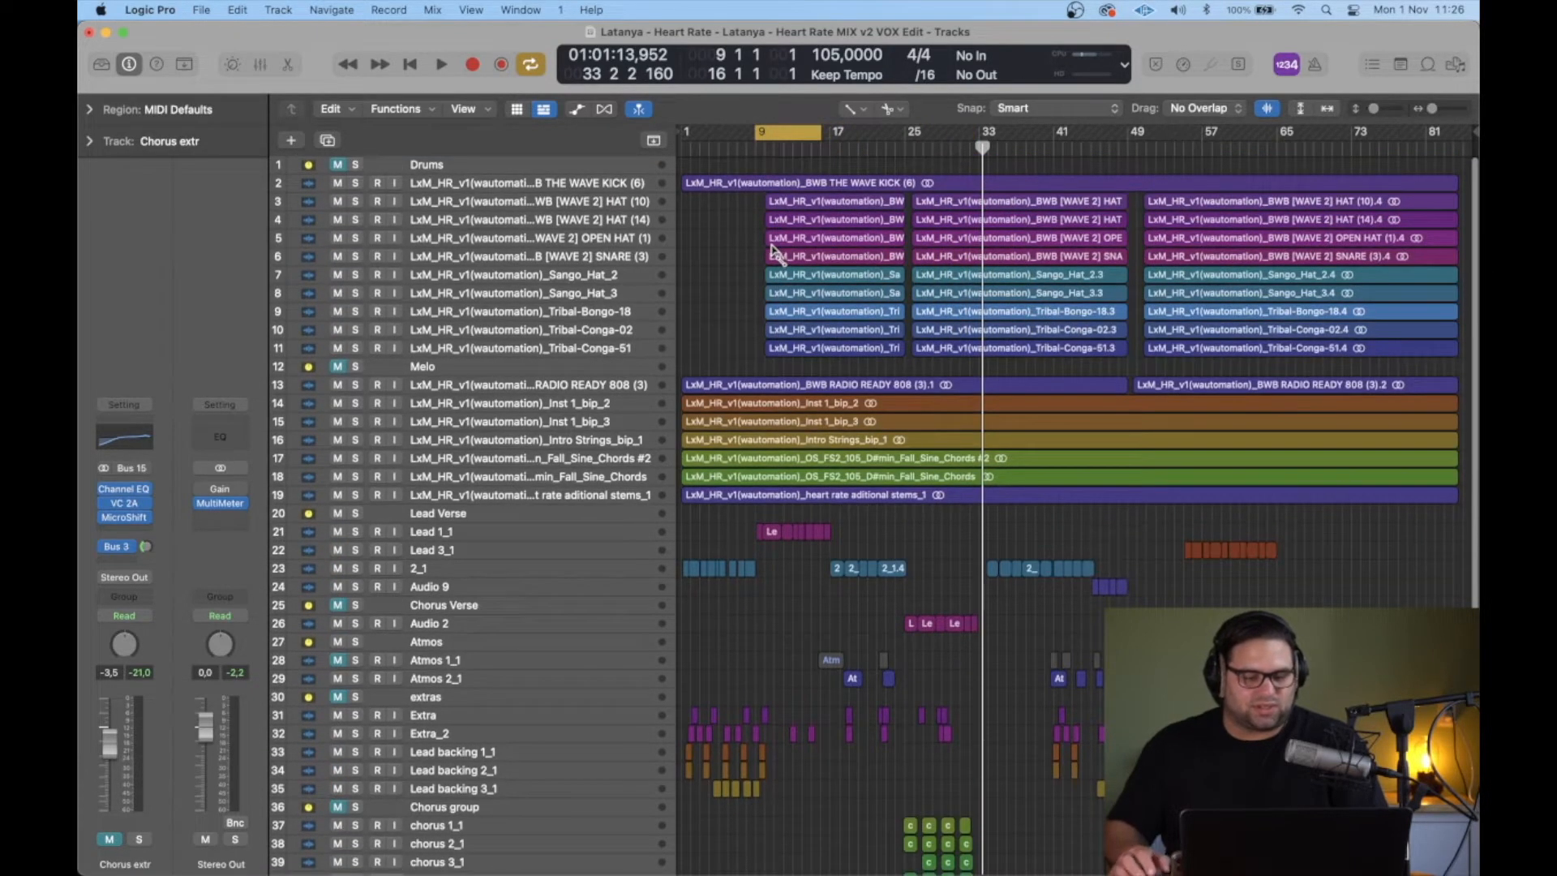
pyautogui.click(437, 515)
pyautogui.press('space')
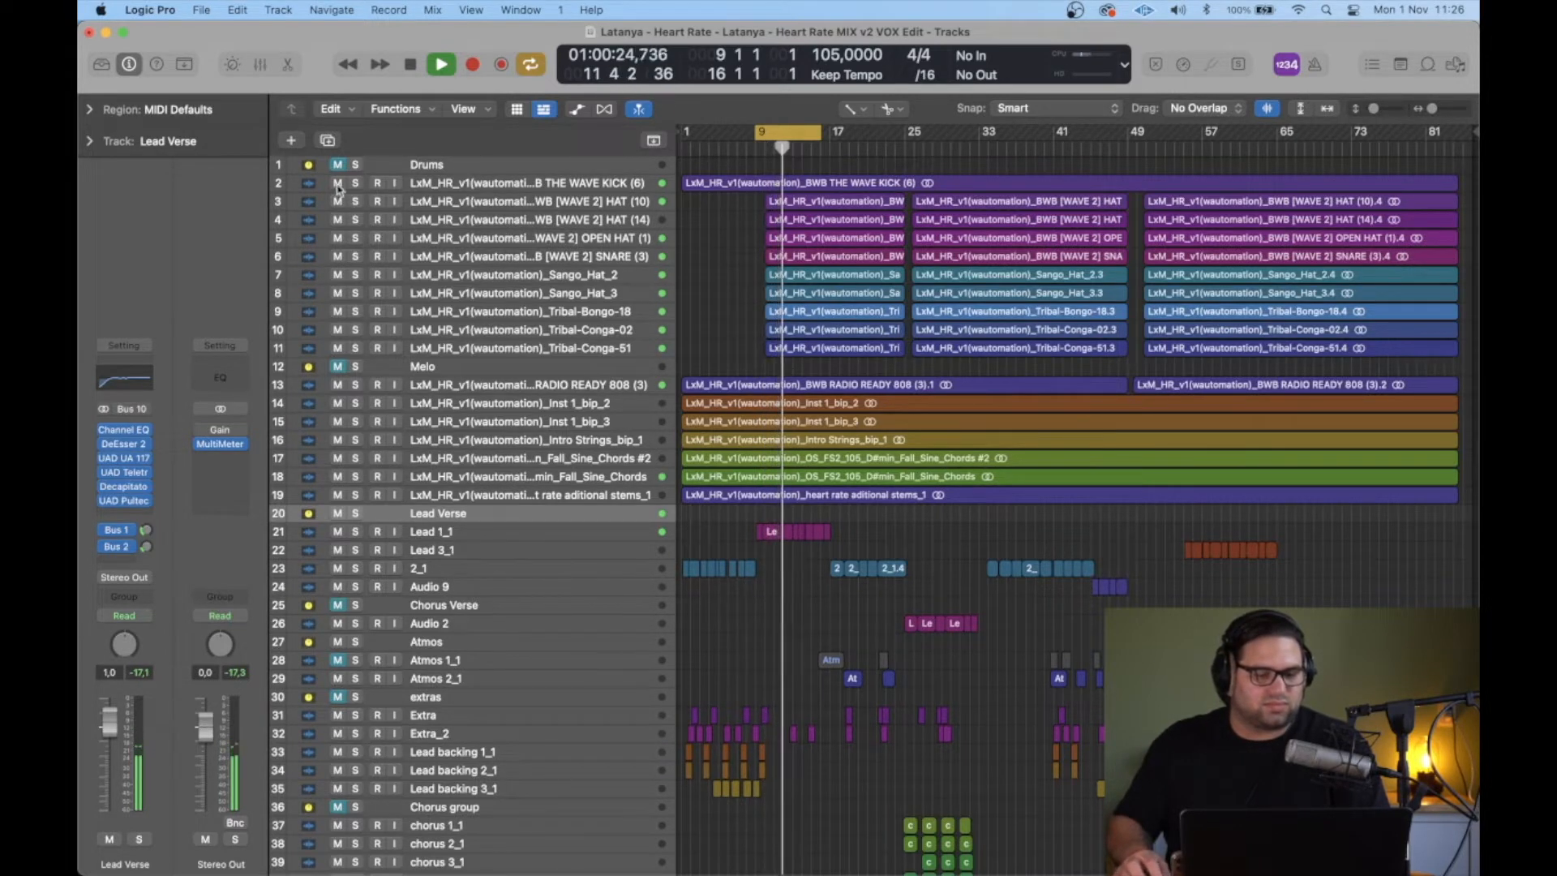
# Step: Mute the individual drum and melody tracks 2 to 19 during playback and stop the transport
pyautogui.moveTo(338, 189); pyautogui.dragTo(338, 496)
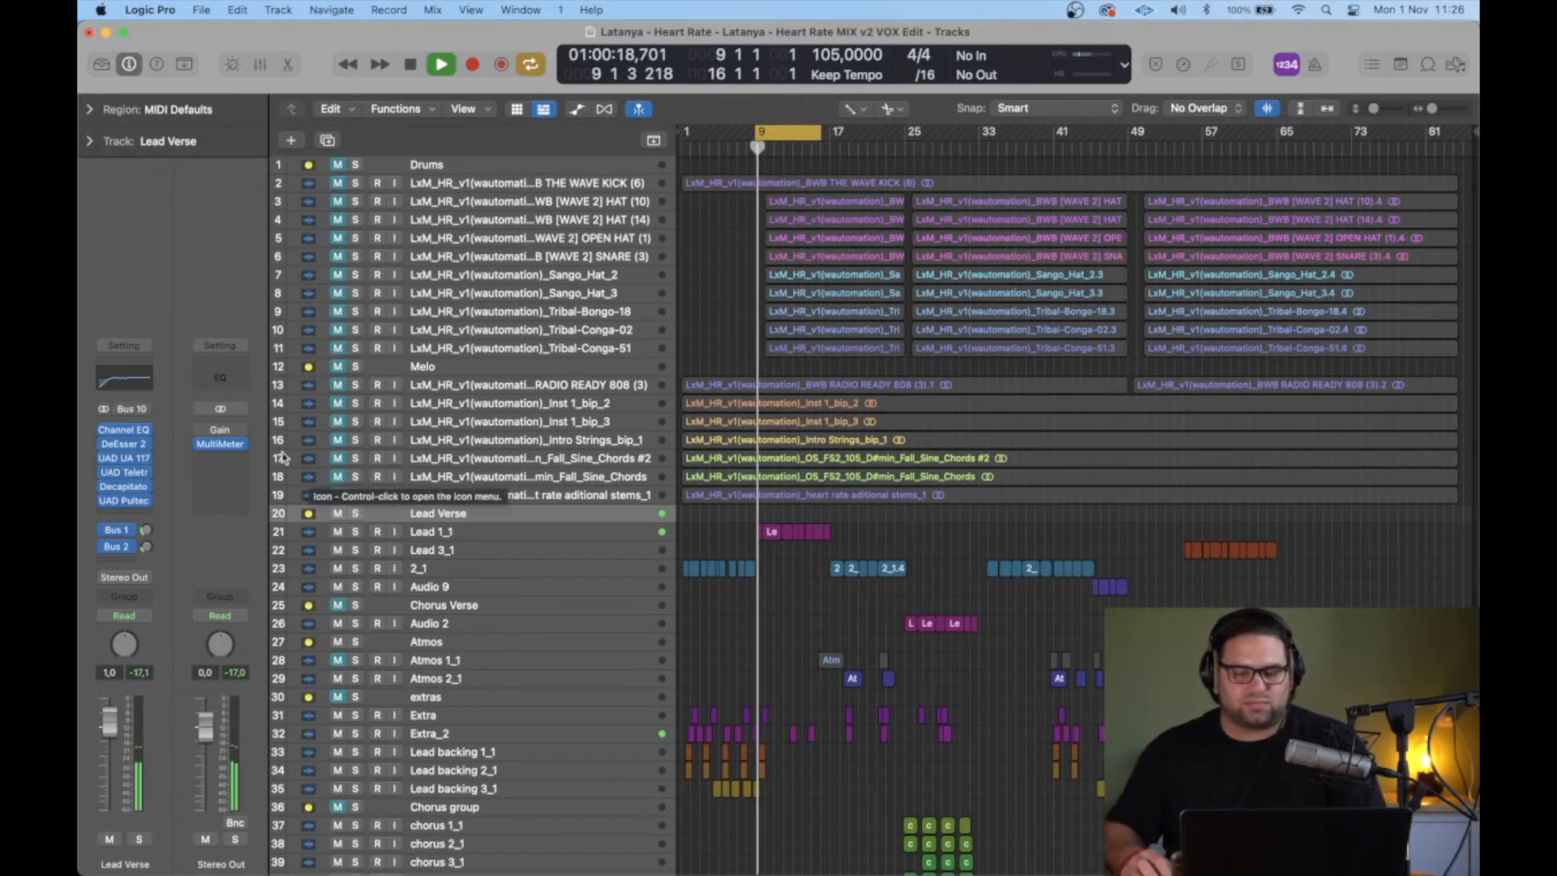
pyautogui.press('space')
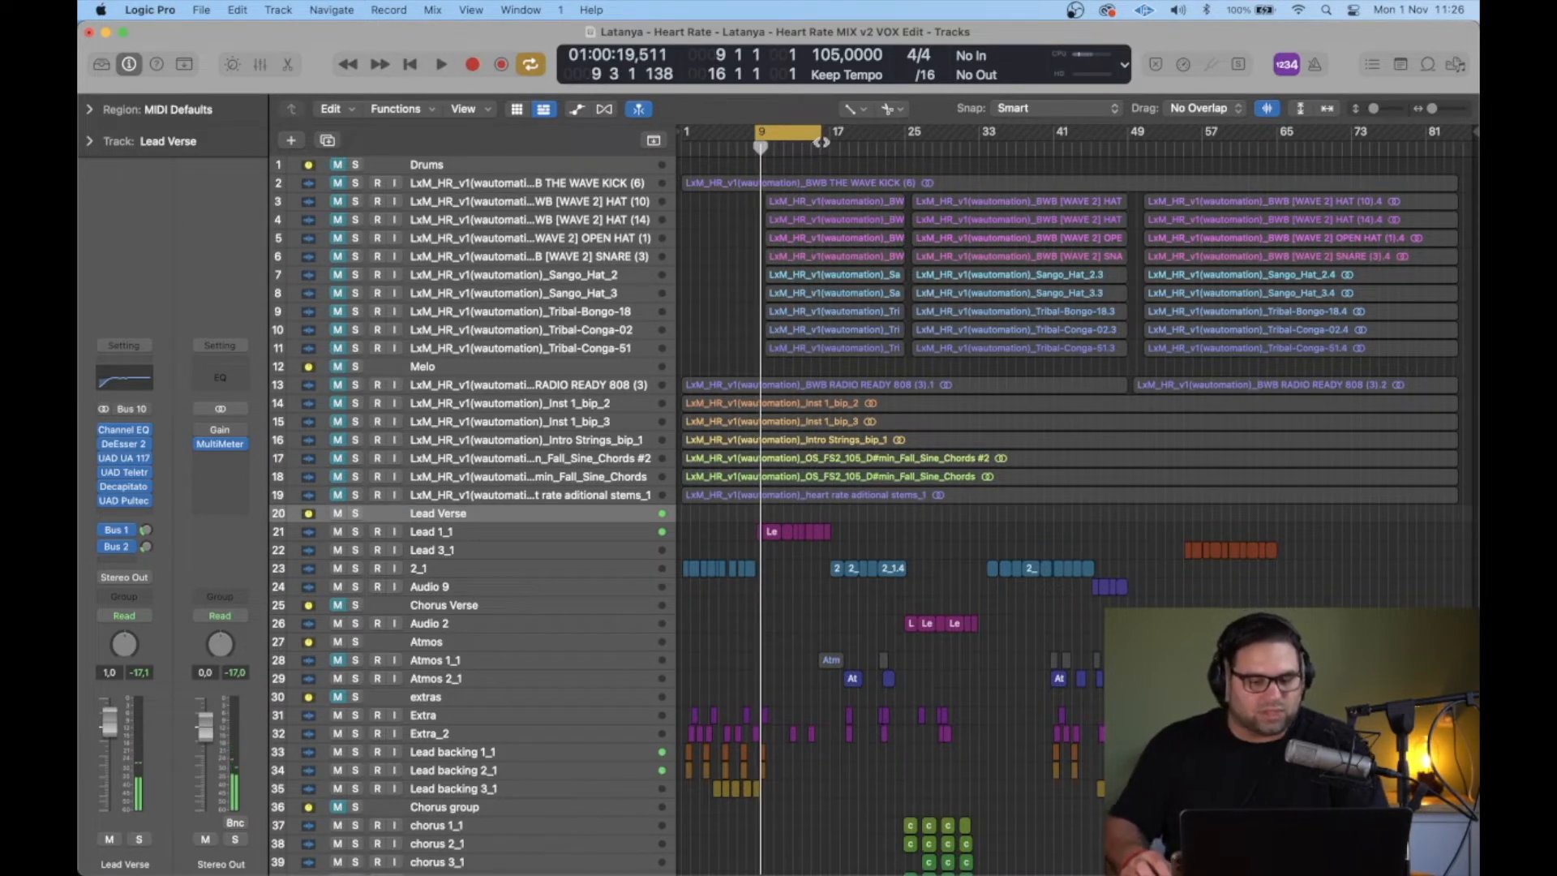
# Step: Extend the cycle range to bar 25 and play Lead Verse with all its plug-ins and sends bypassed
pyautogui.moveTo(822, 142); pyautogui.dragTo(906, 299)
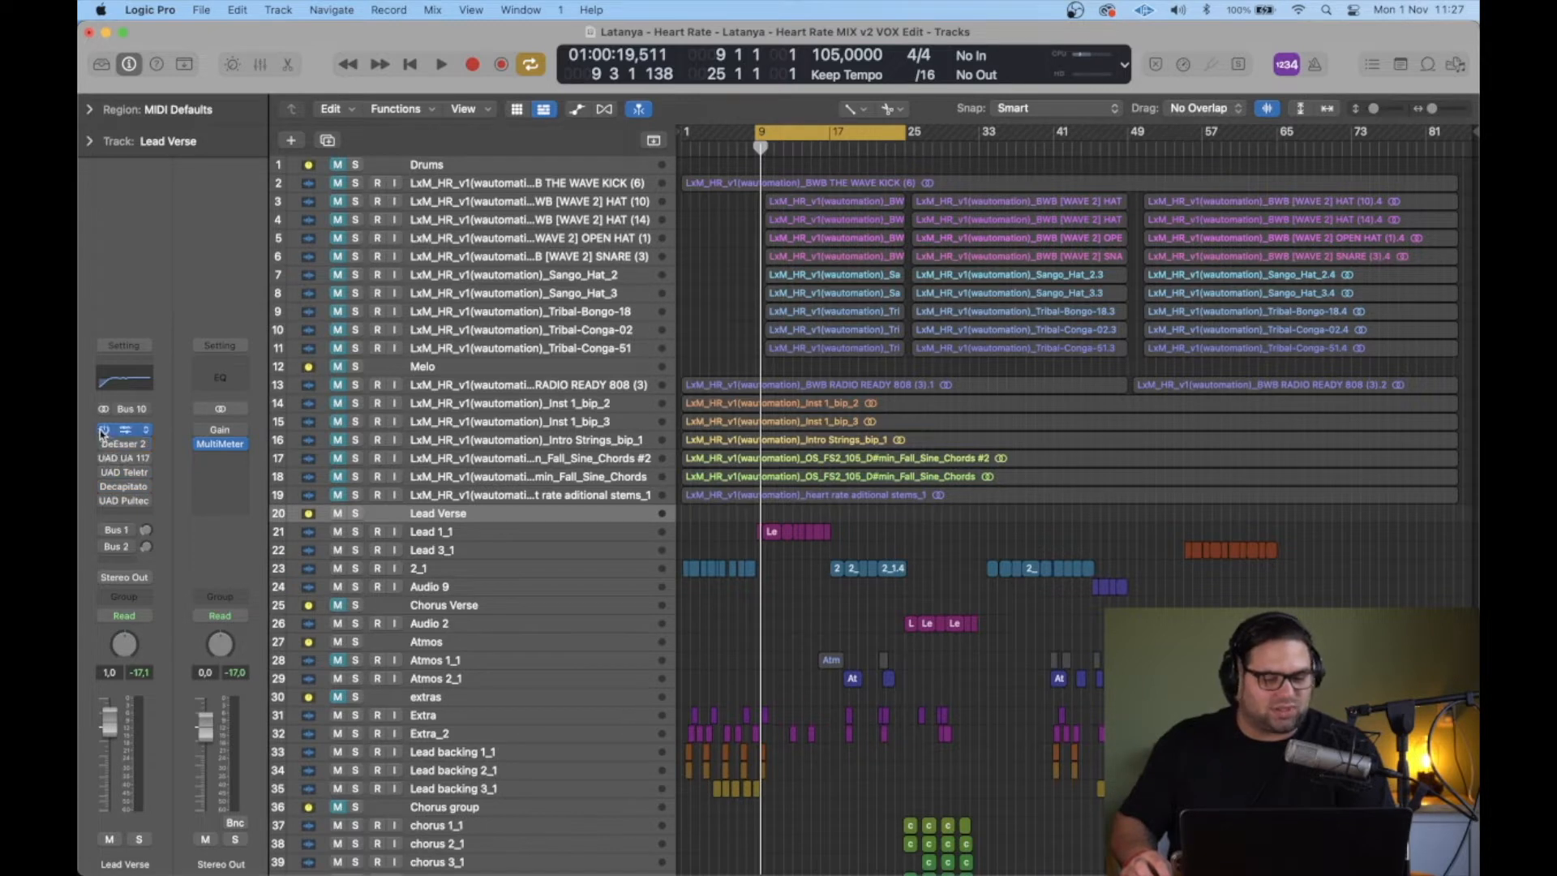
pyautogui.press('space')
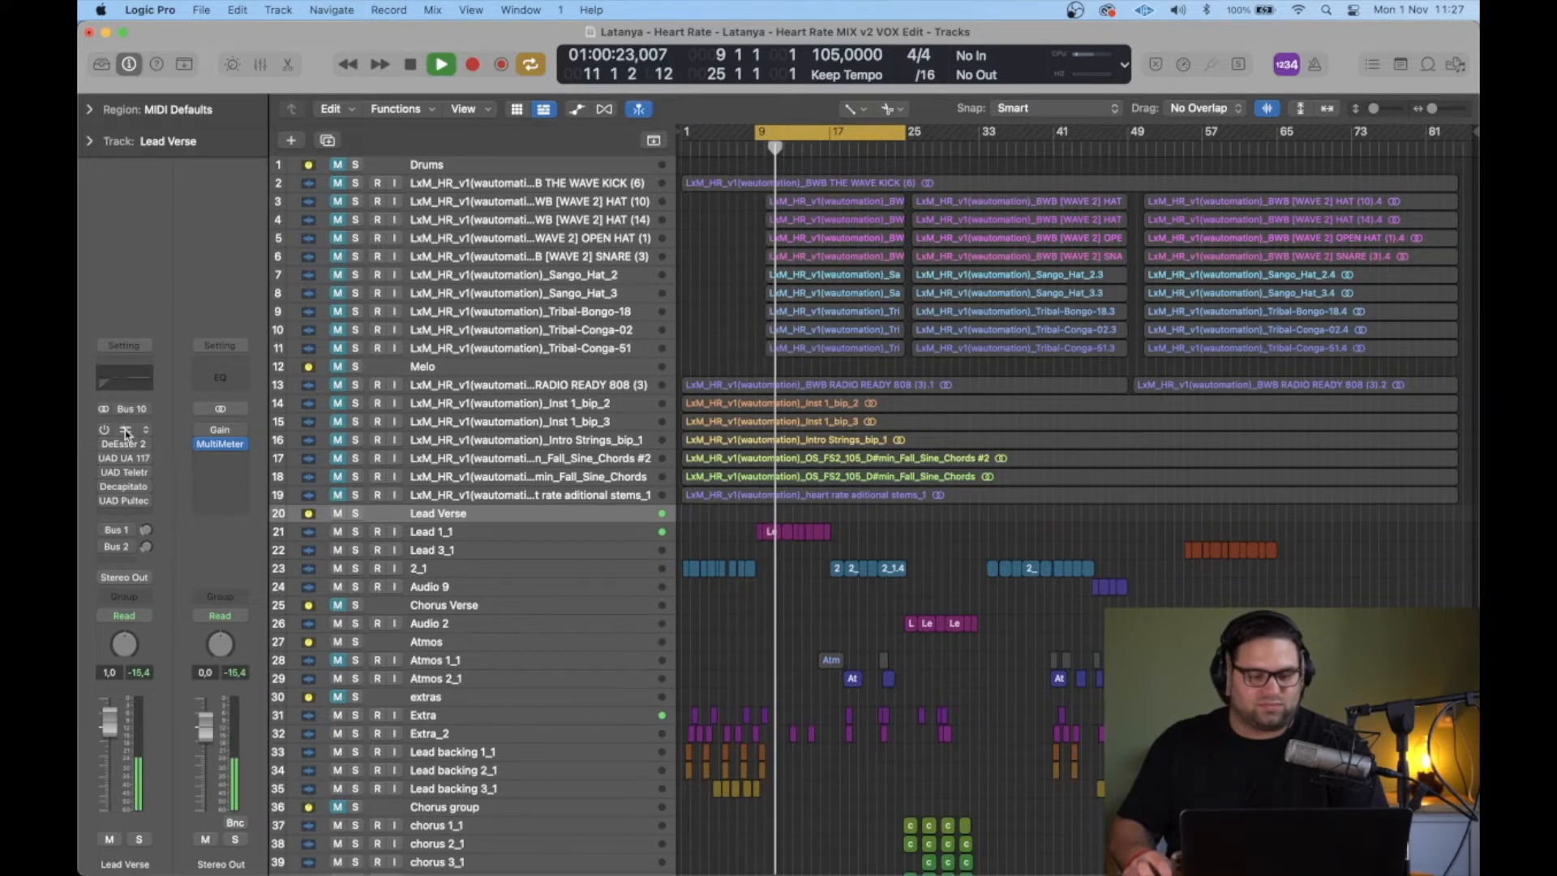
# Step: Open the Lead Verse Channel EQ, switch it on and play the vocal through it
pyautogui.click(130, 430)
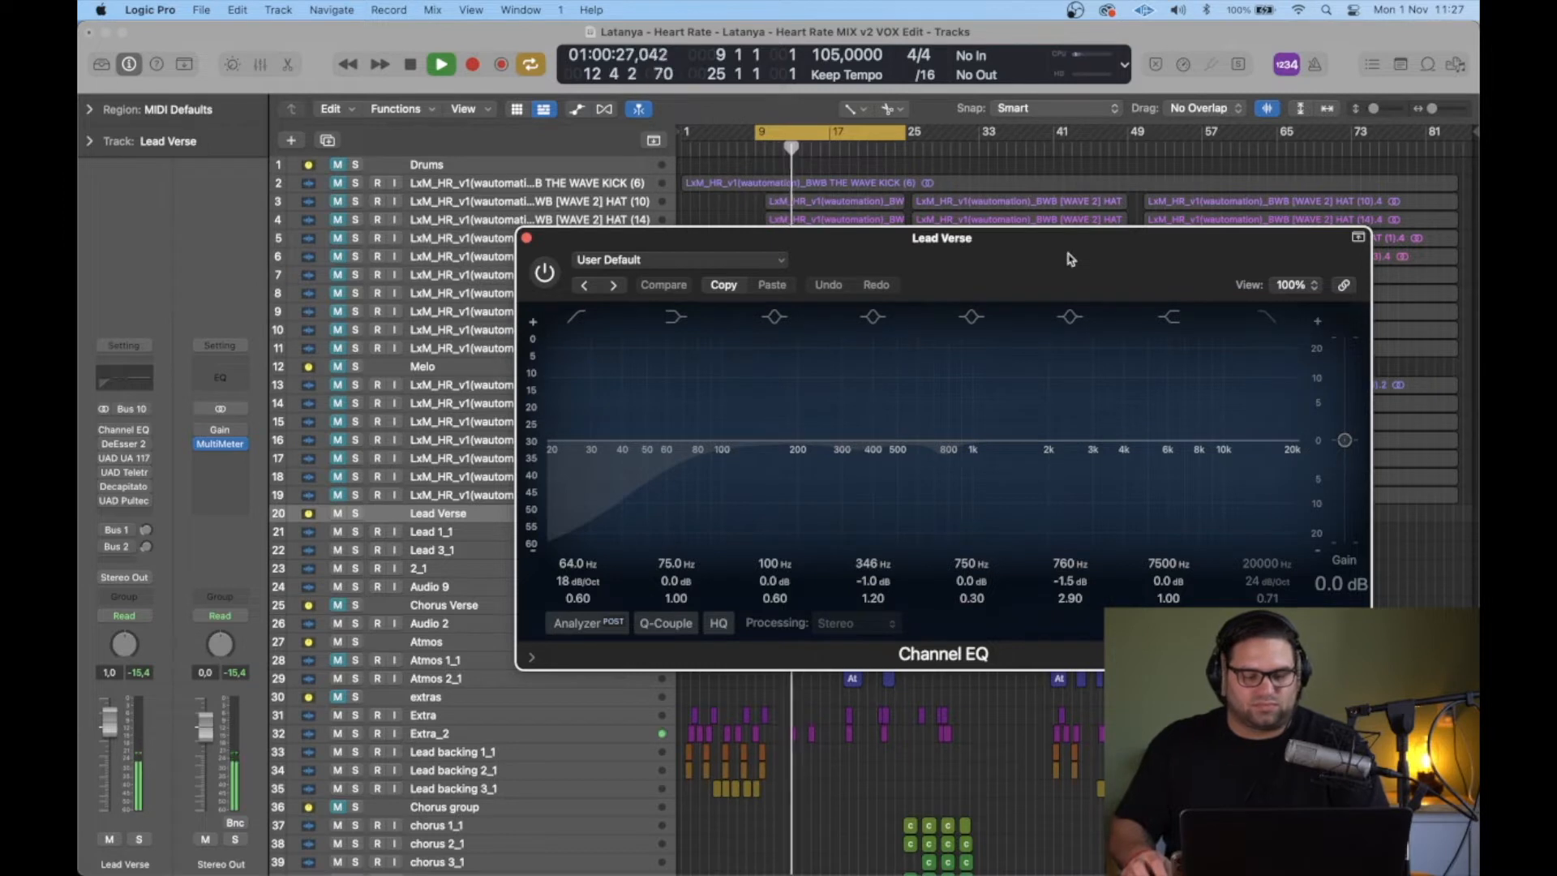
pyautogui.moveTo(1021, 266)
pyautogui.mouseDown()
pyautogui.moveTo(939, 238)
pyautogui.moveTo(1001, 262)
pyautogui.mouseUp()
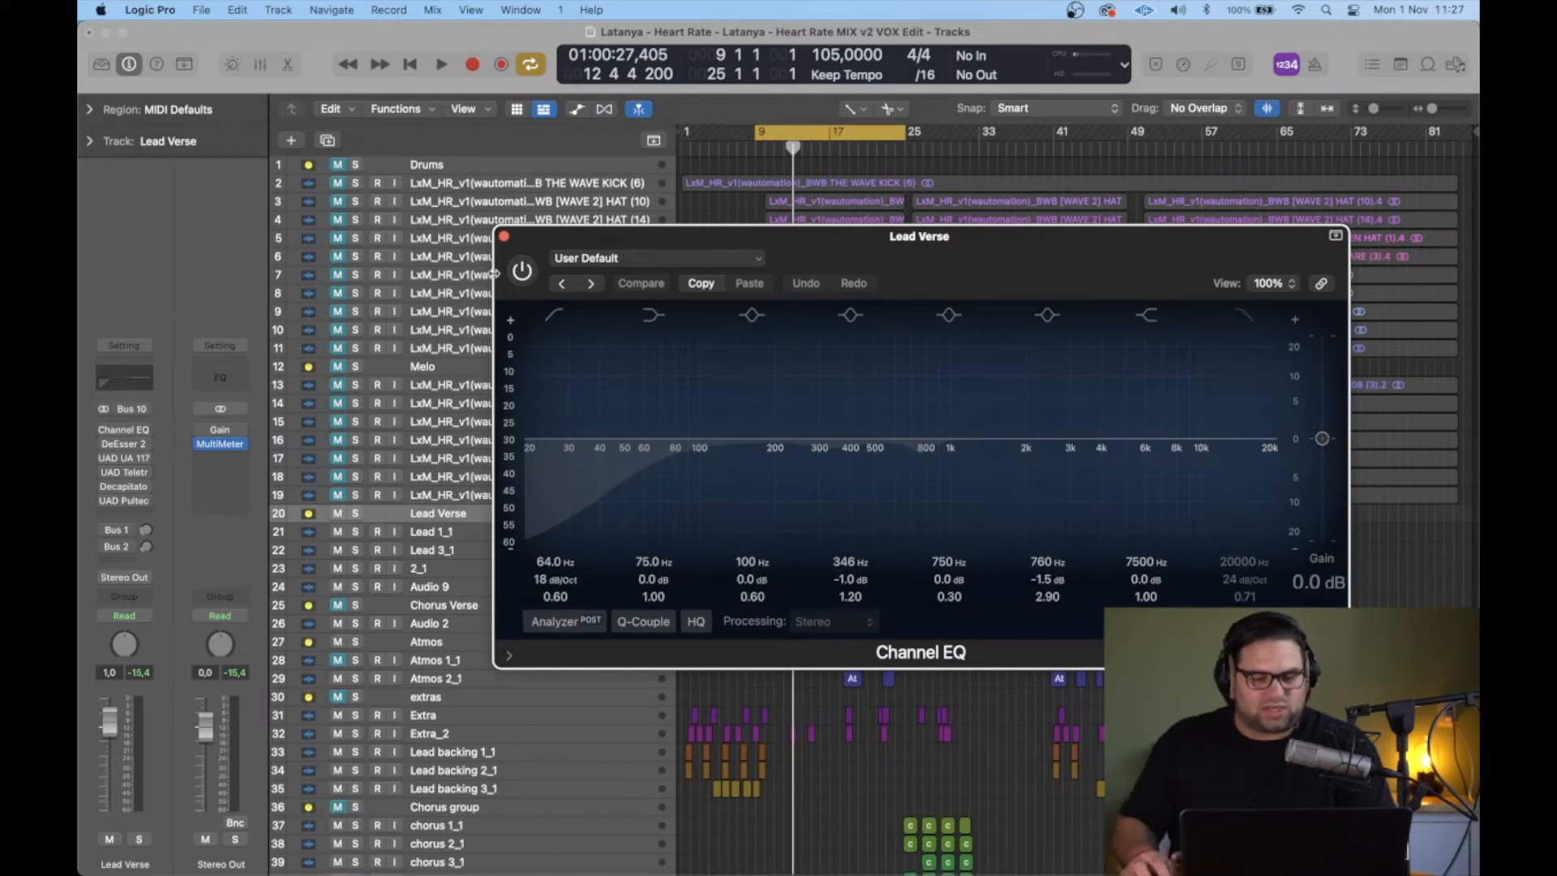
pyautogui.click(524, 276)
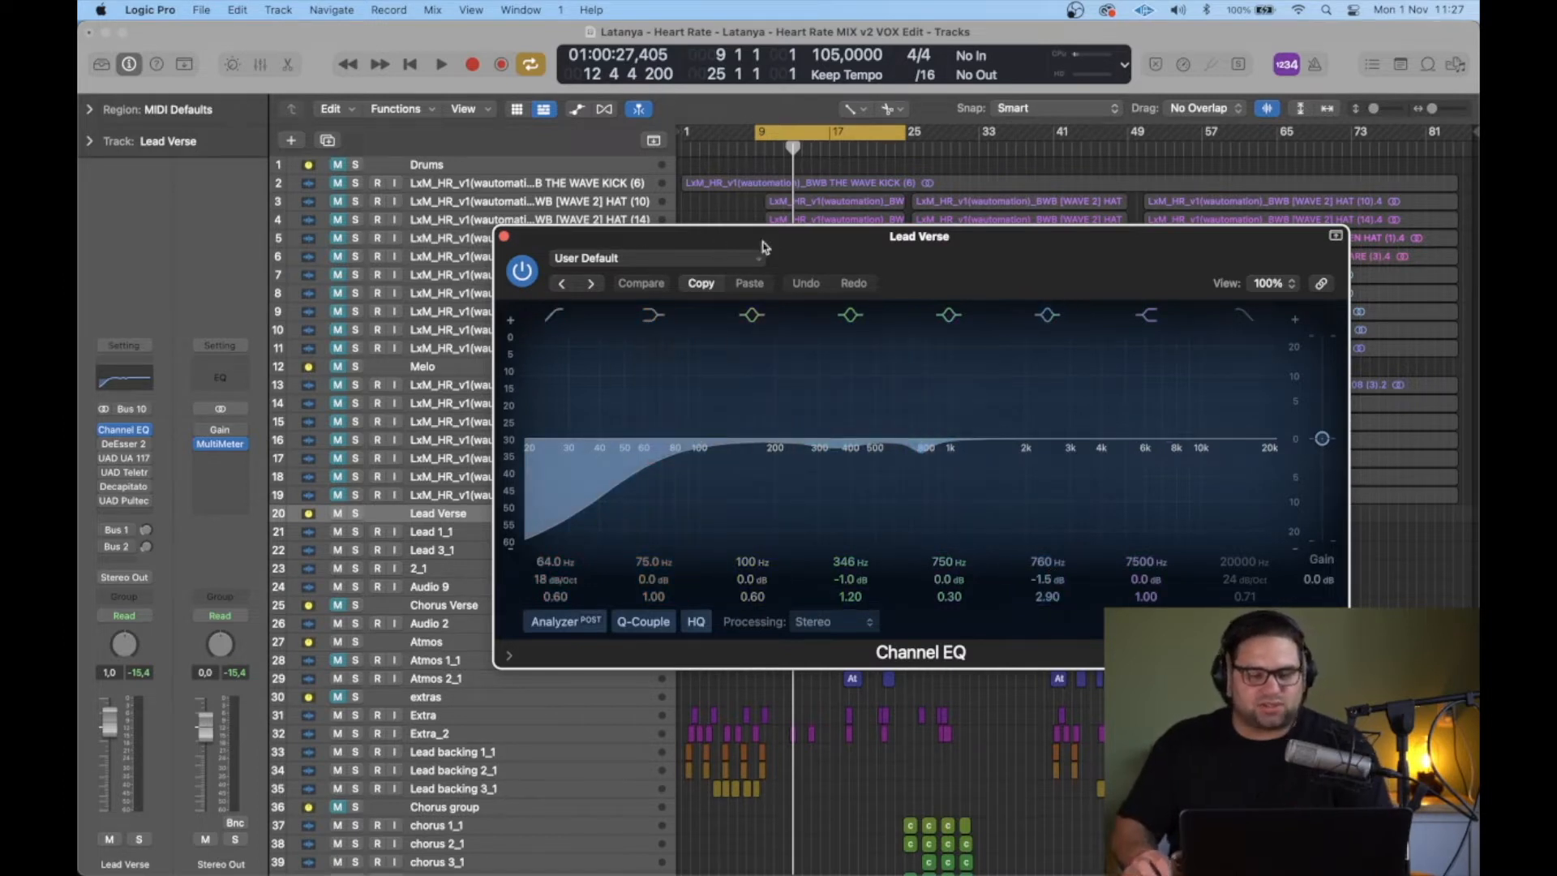
pyautogui.moveTo(922, 283); pyautogui.dragTo(806, 268)
pyautogui.press('space')
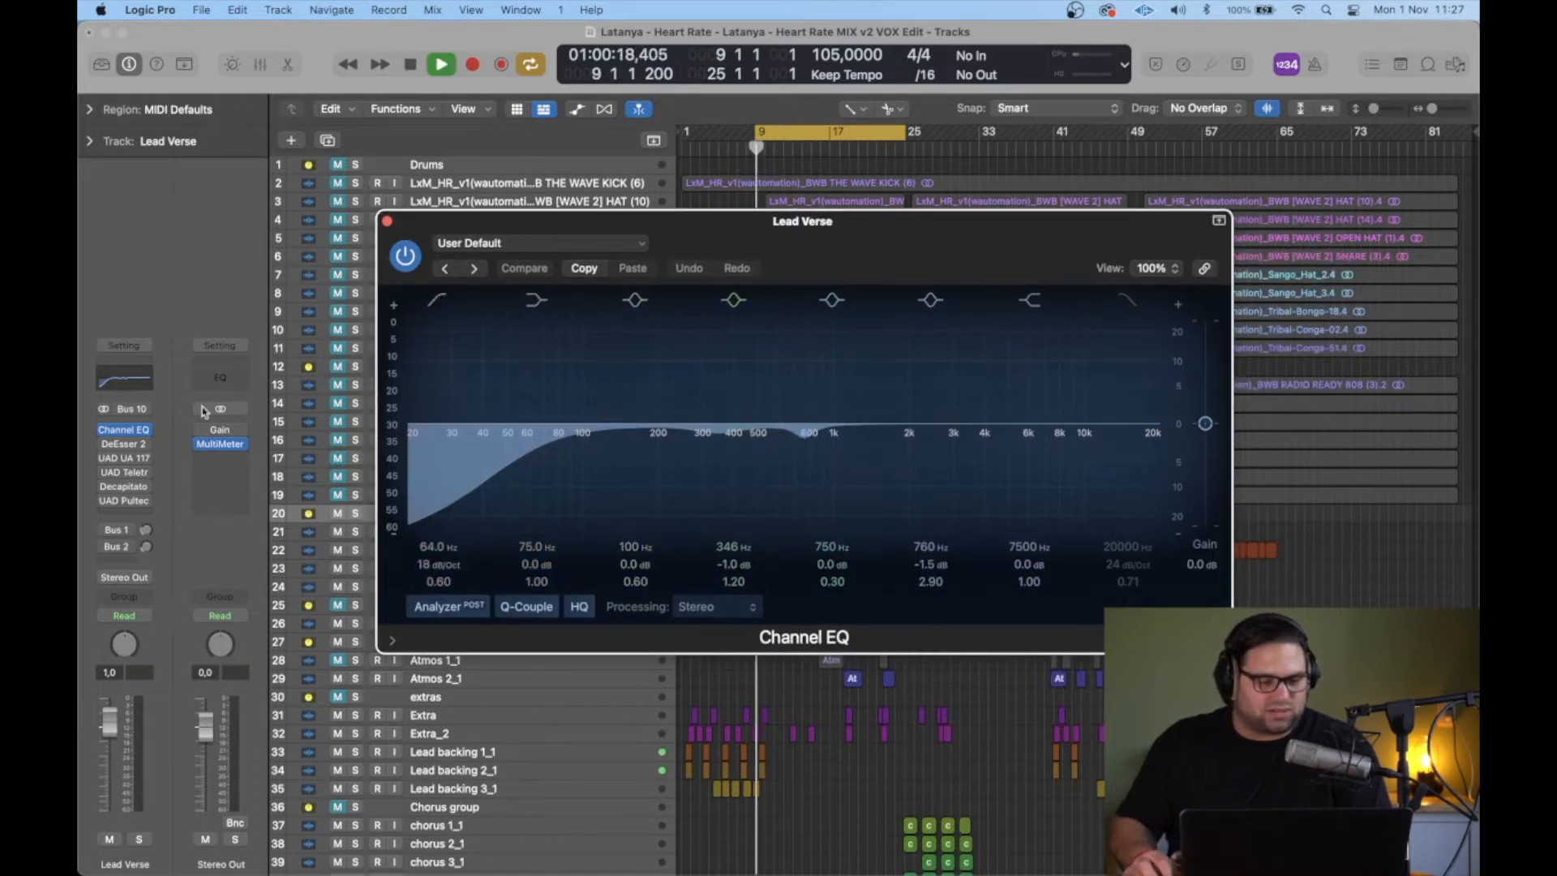
# Step: Enable DeEsser 2 on Lead Verse, audition its reduction in the opened plug-in and close both plug-in windows
pyautogui.click(103, 446)
pyautogui.click(123, 445)
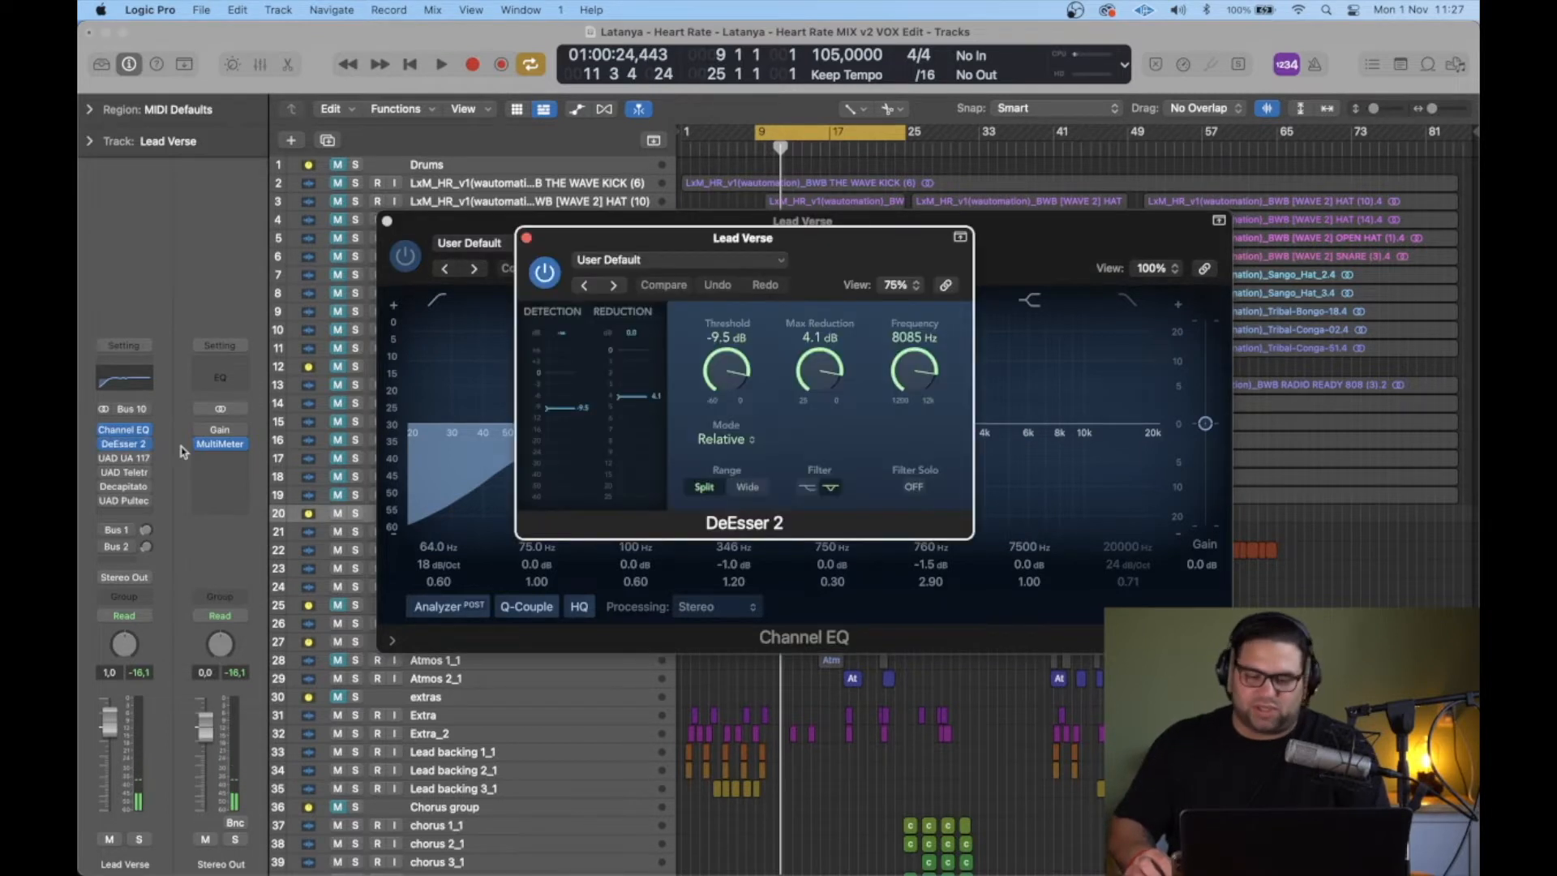
pyautogui.press('space')
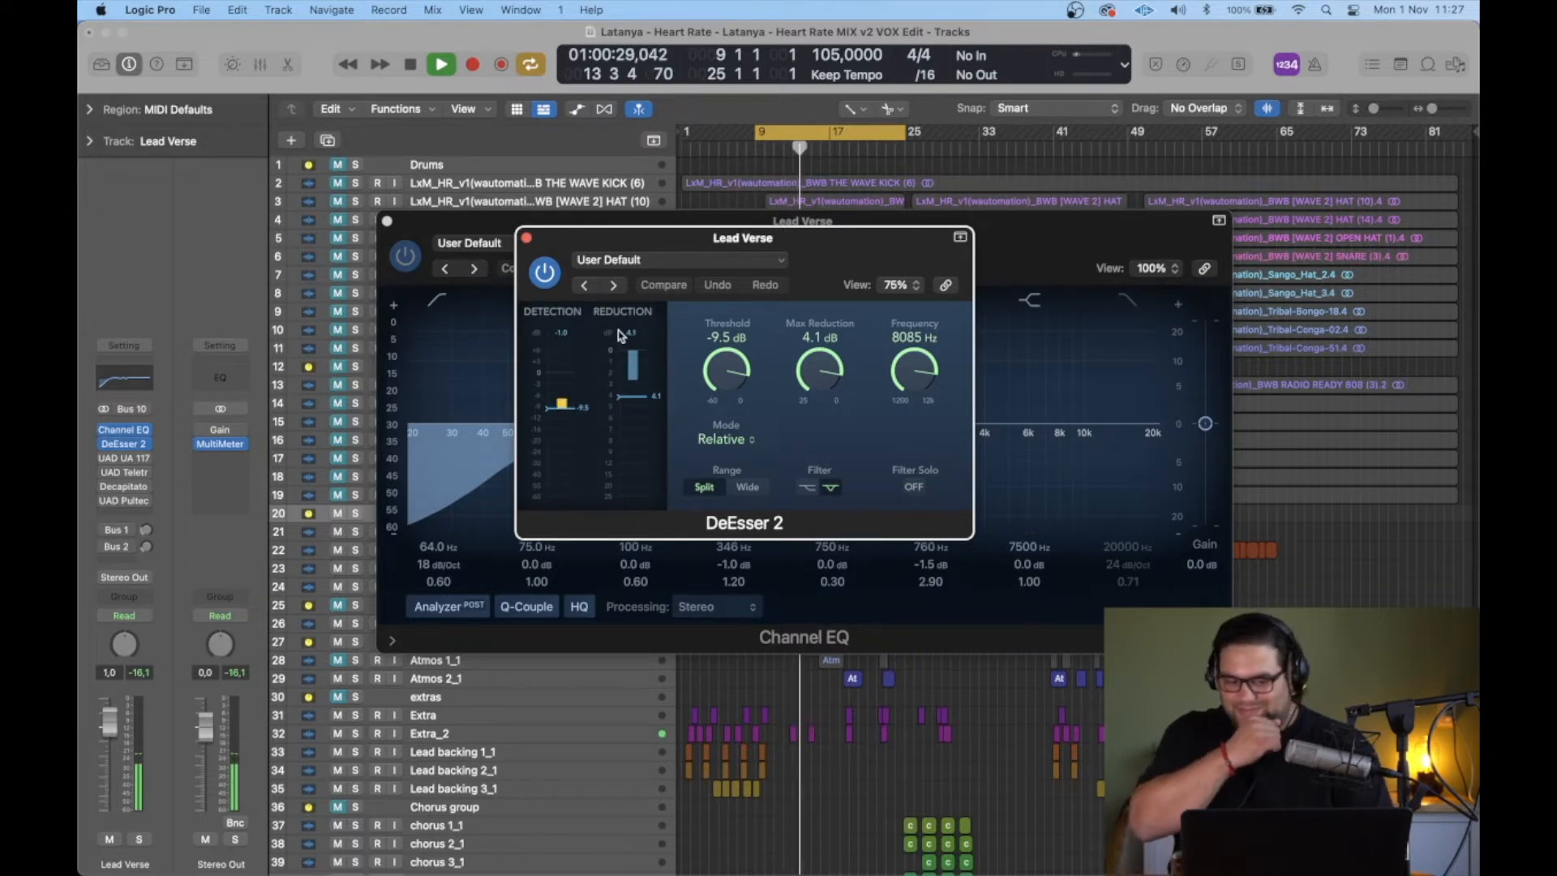
pyautogui.press('space')
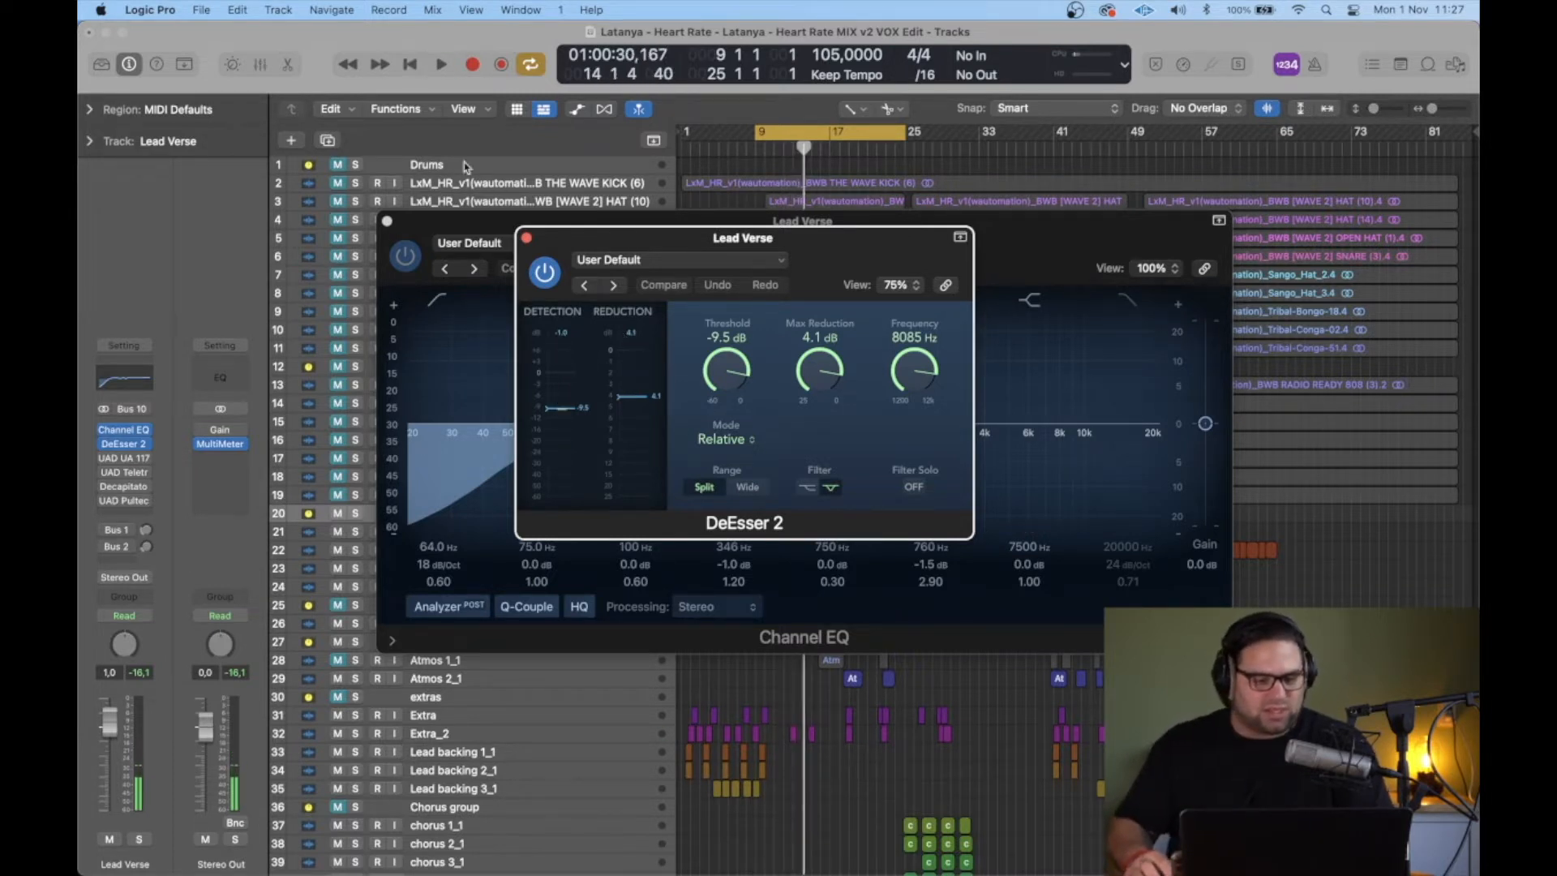
pyautogui.click(524, 238)
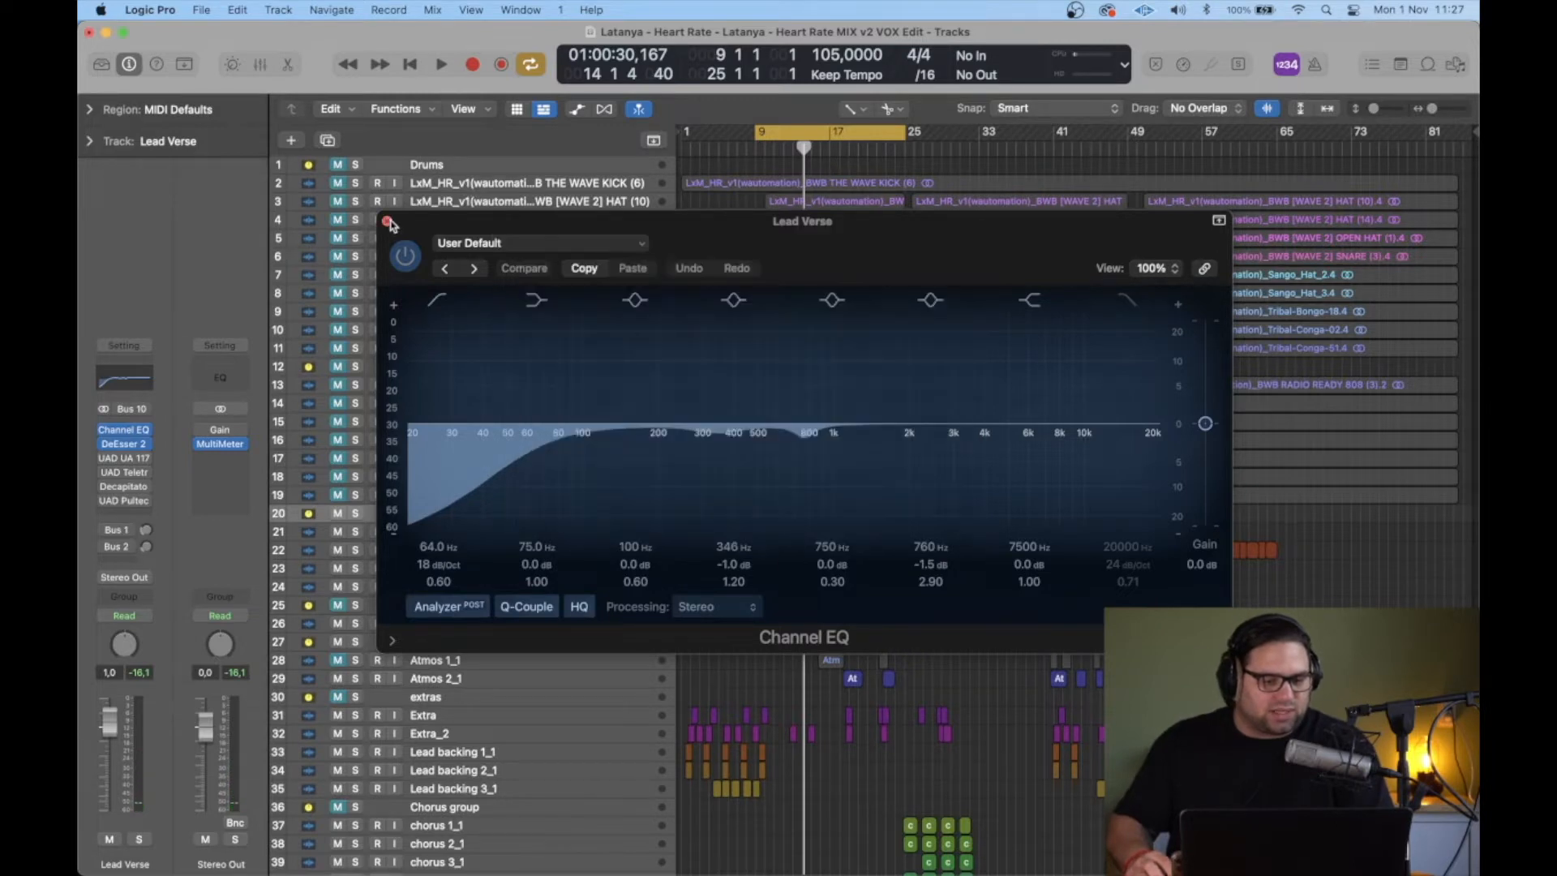
pyautogui.click(387, 220)
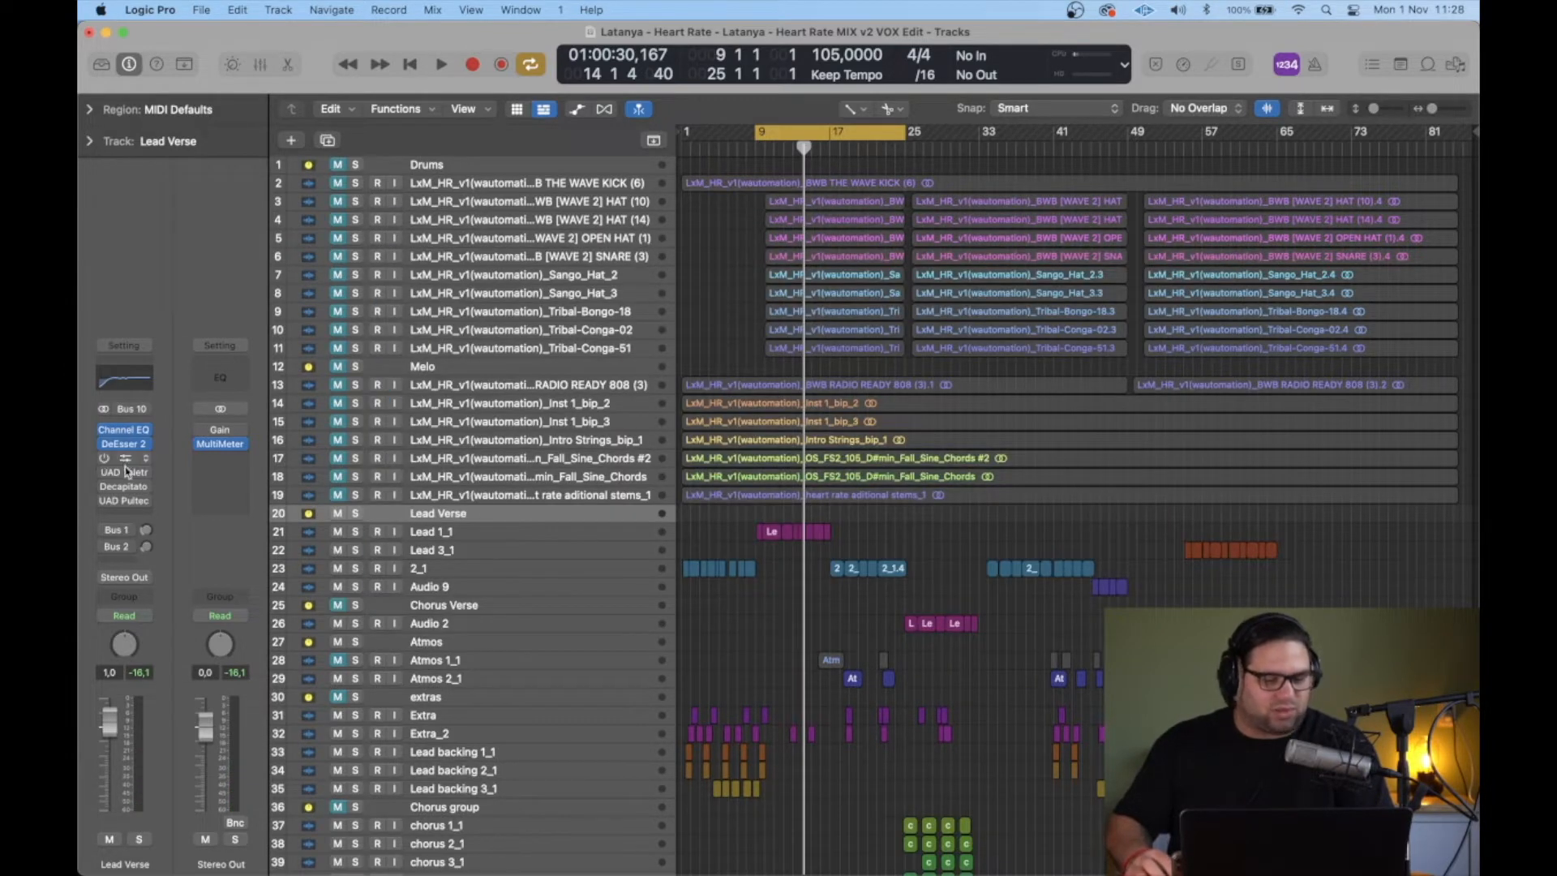
# Step: Open the UAD UA 1176LN Legacy compressor on Lead Verse, enable it and play the vocal
pyautogui.click(125, 463)
pyautogui.moveTo(1056, 256); pyautogui.dragTo(950, 280)
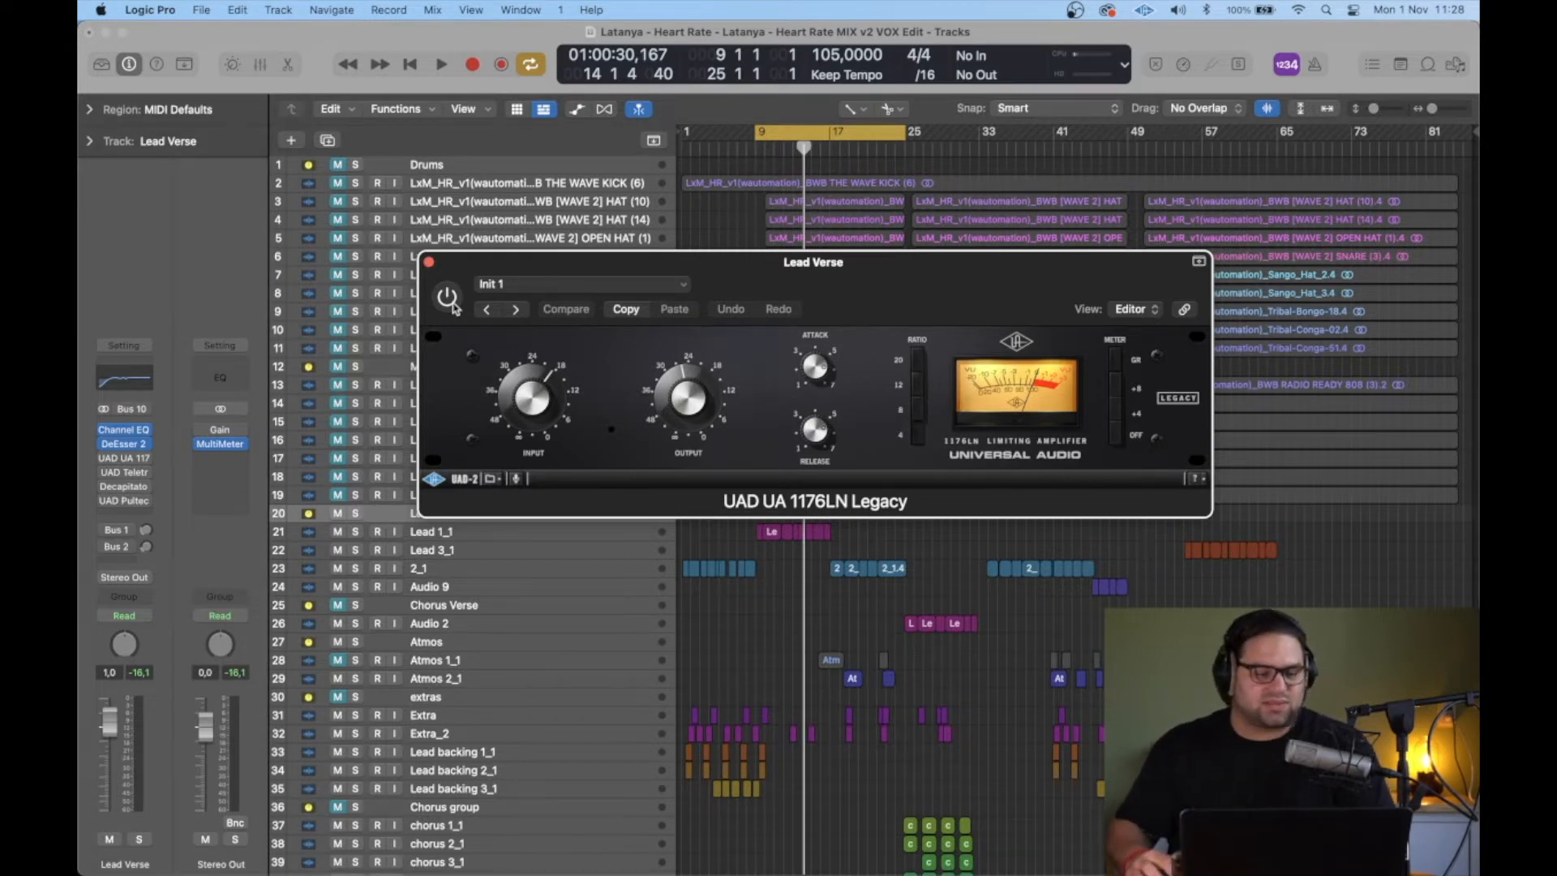
pyautogui.press('space')
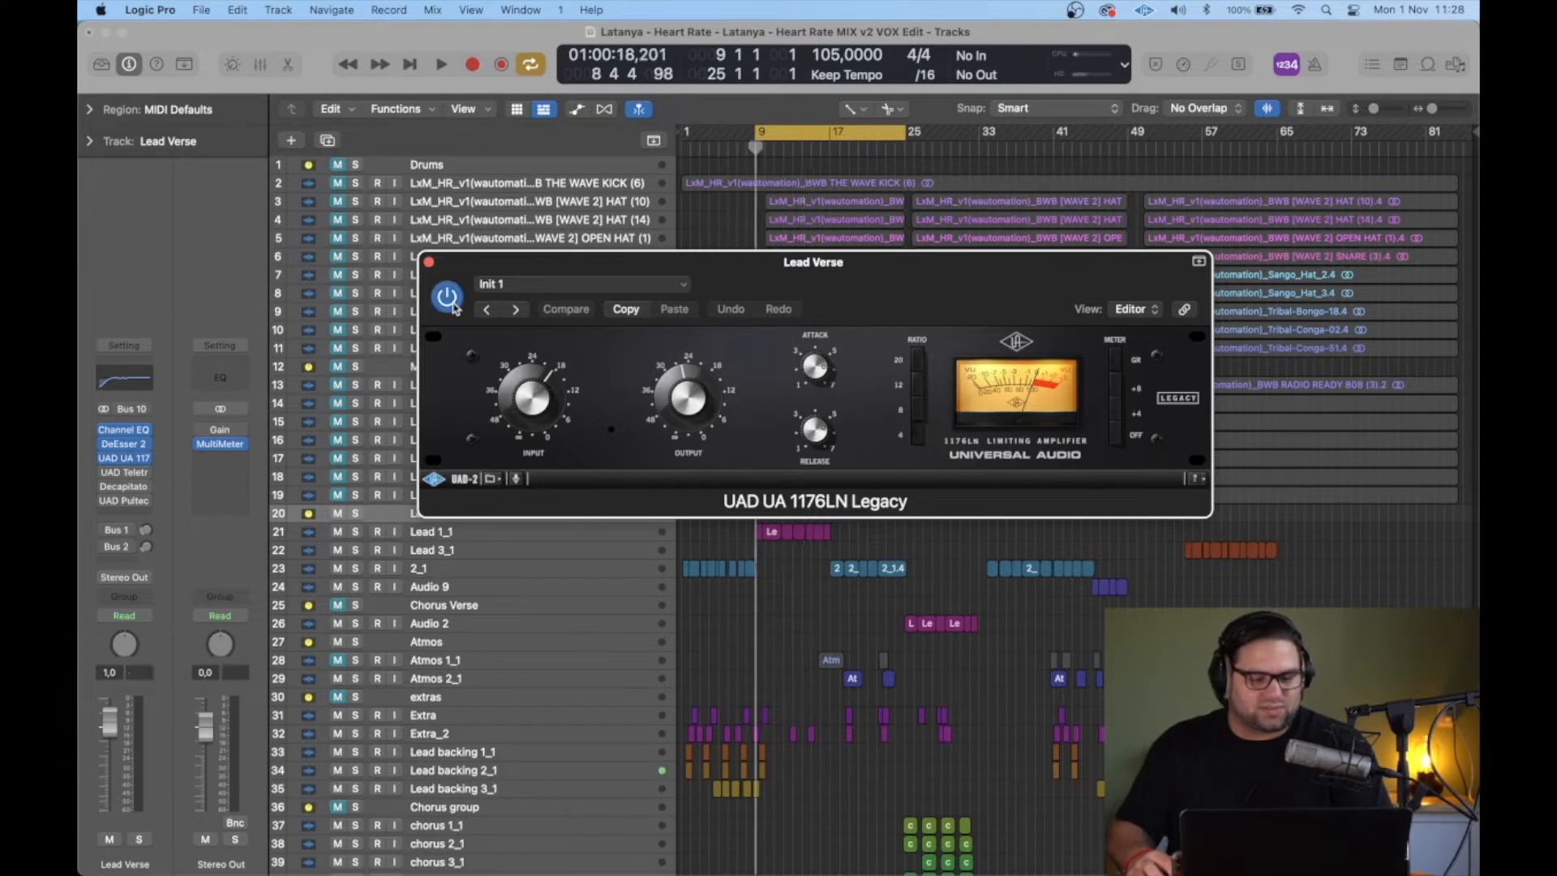
pyautogui.press('space')
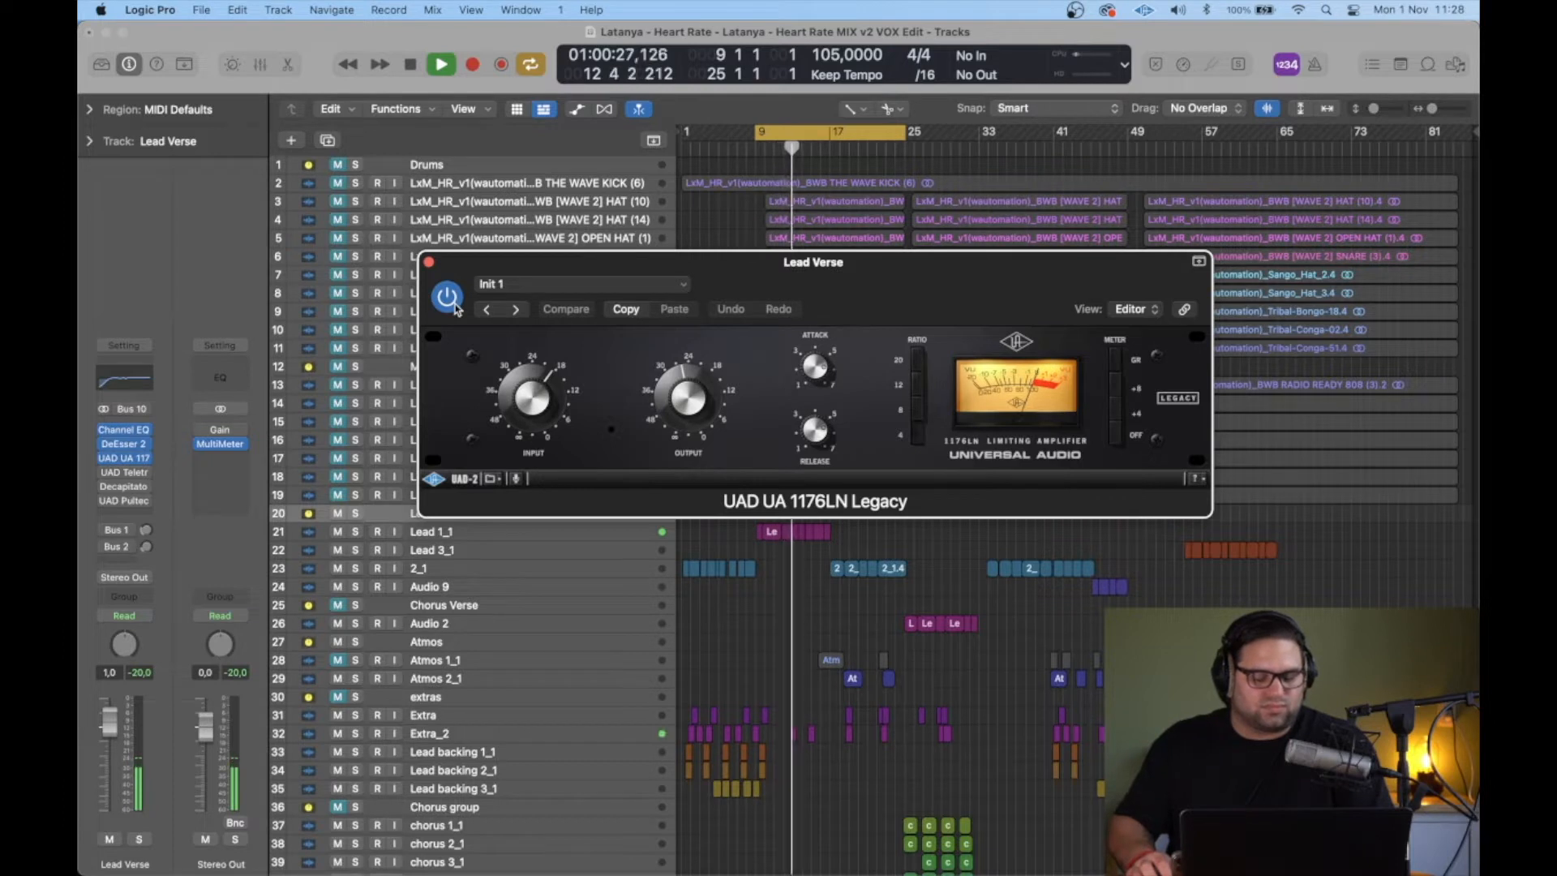
# Step: Enable the UAD Teletronix LA-2A Legacy on Lead Verse, audition it alongside the 1176LN and close both windows
pyautogui.click(104, 475)
pyautogui.click(127, 475)
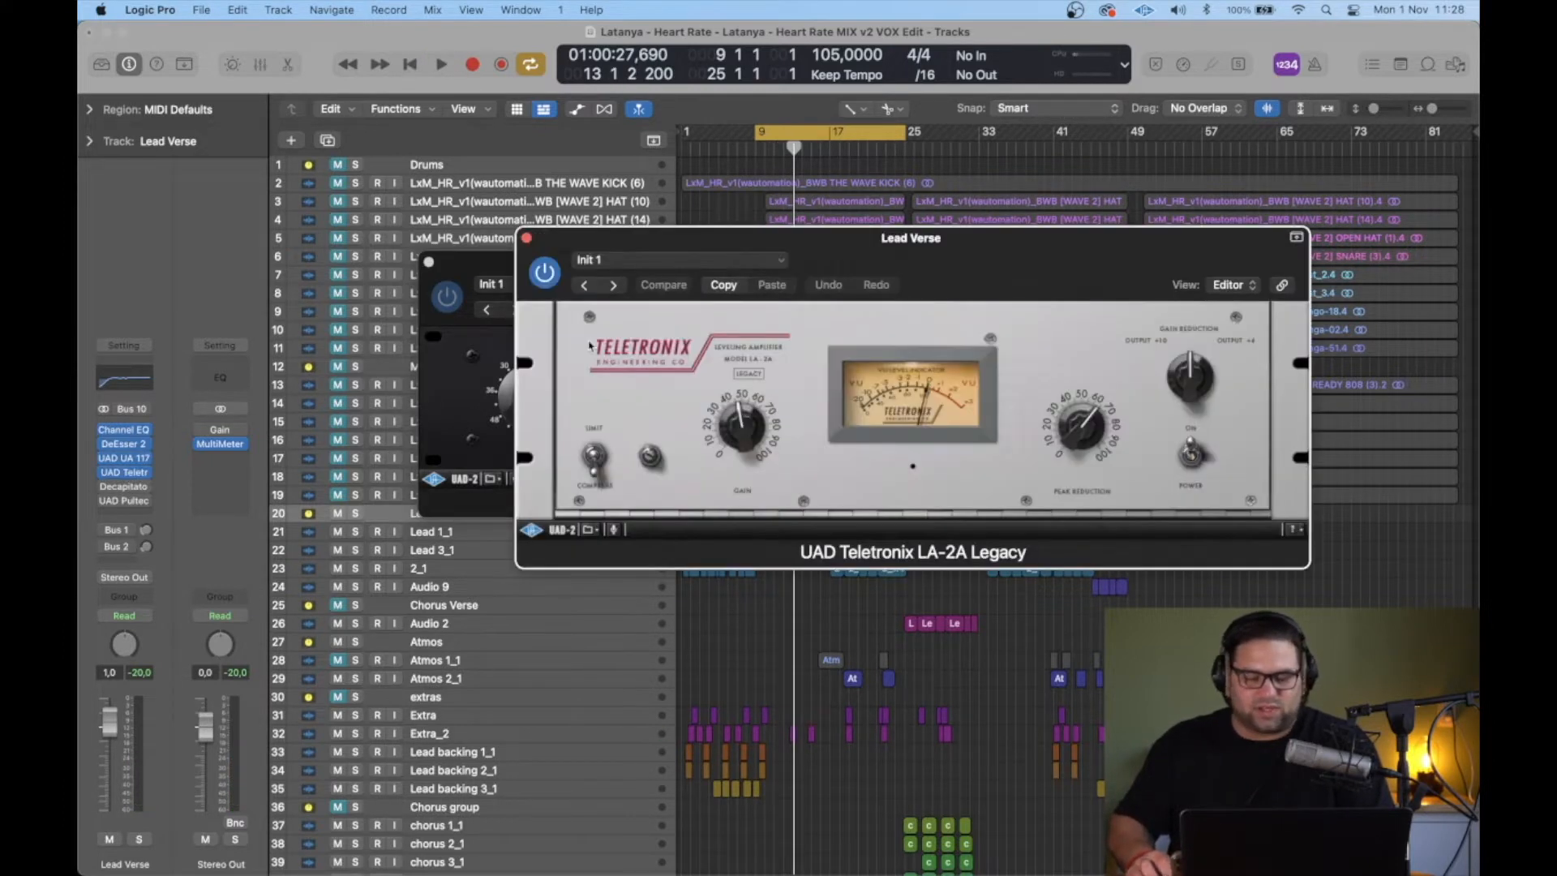
pyautogui.moveTo(642, 236); pyautogui.dragTo(597, 317)
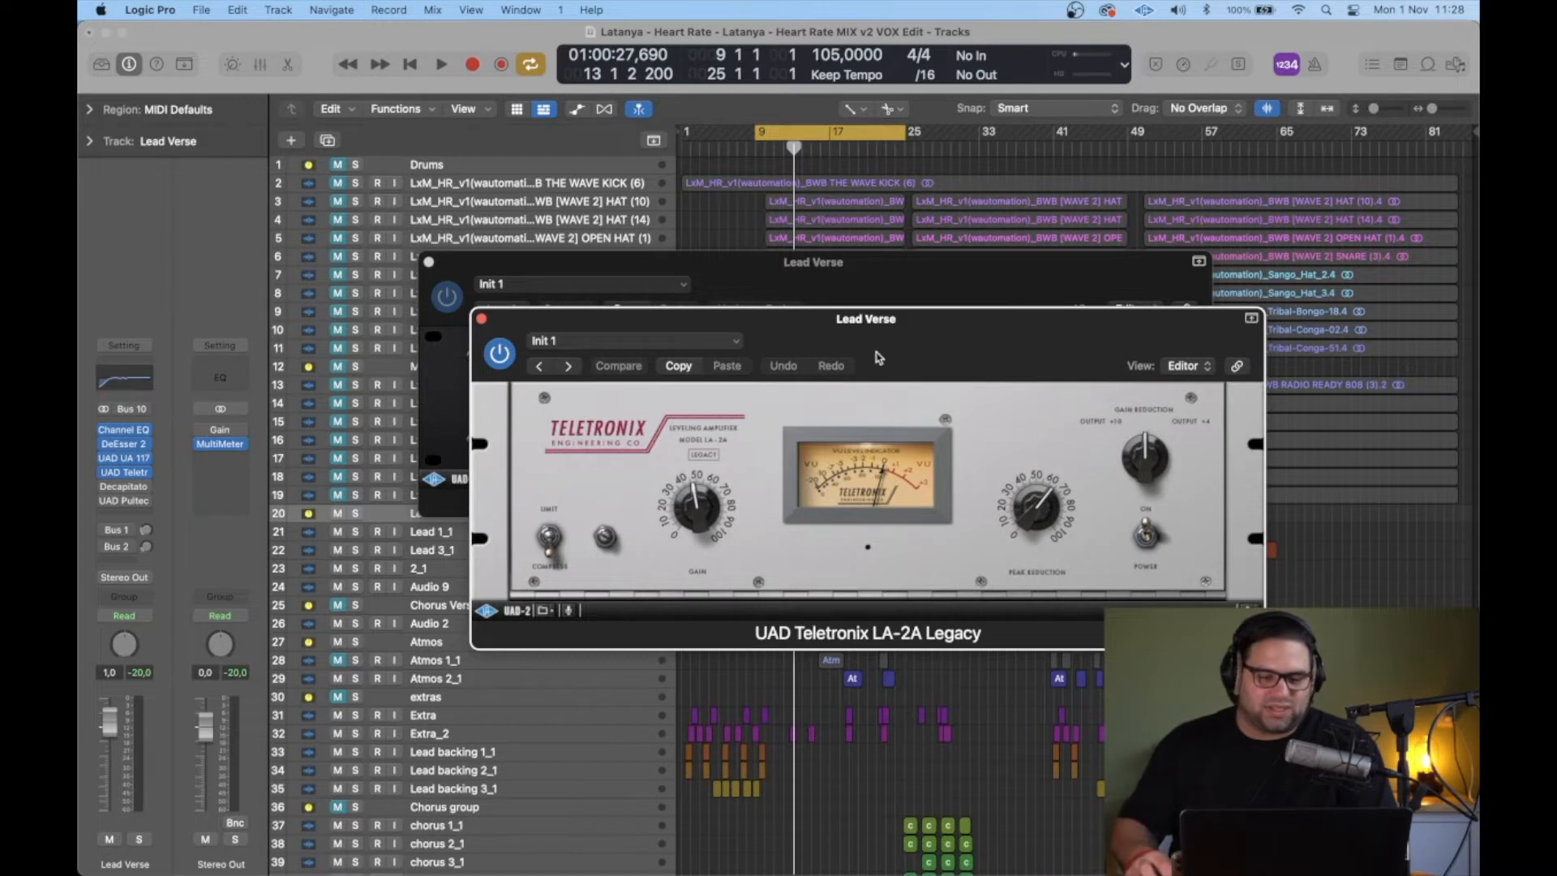
pyautogui.moveTo(878, 358); pyautogui.dragTo(876, 491)
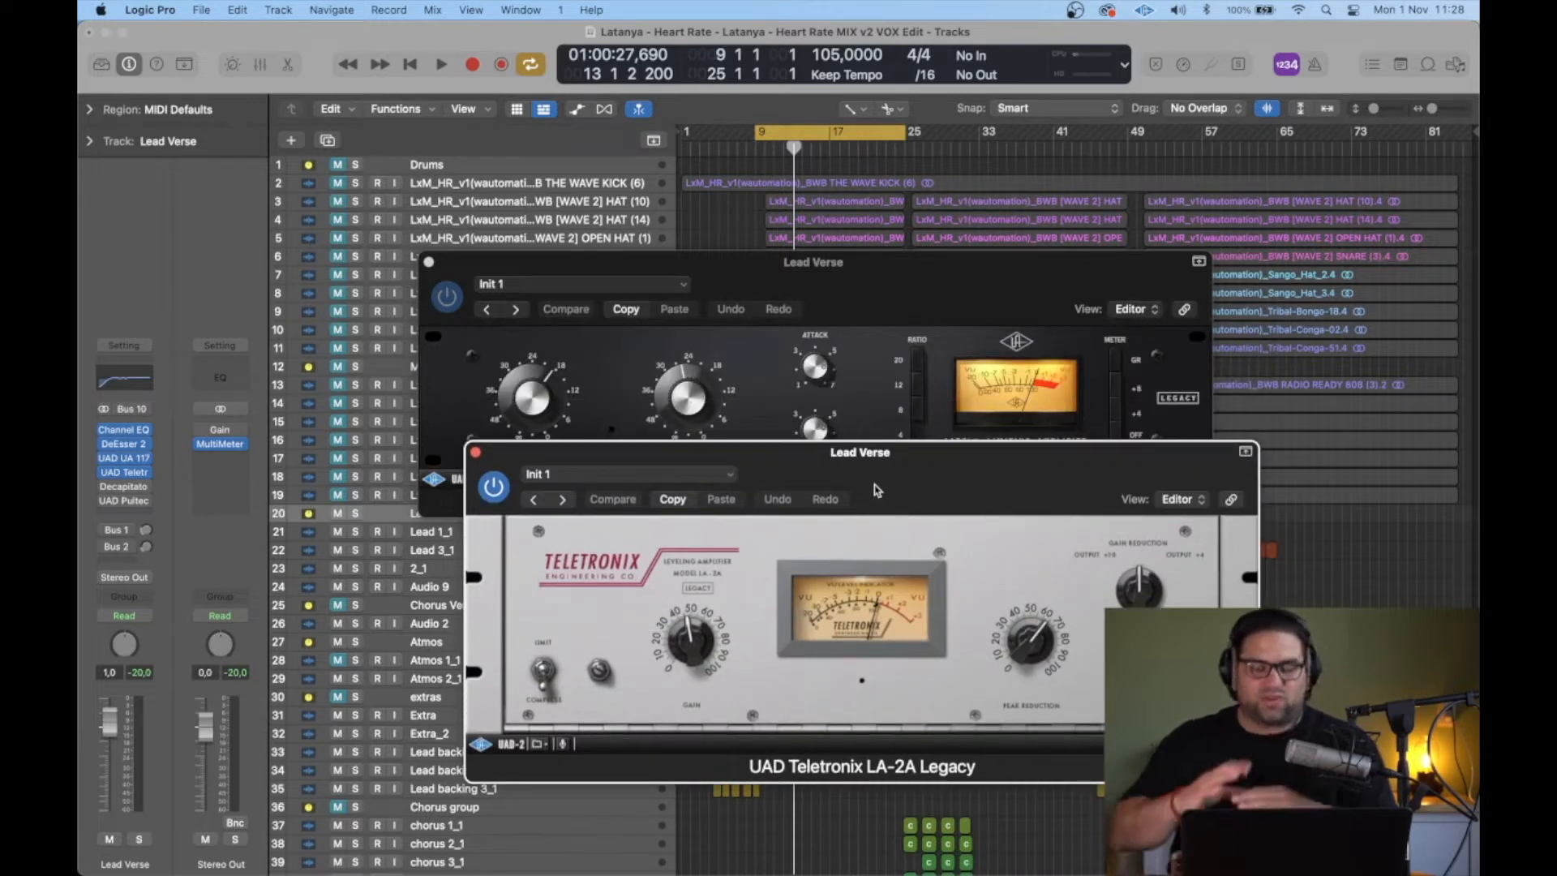
pyautogui.click(987, 289)
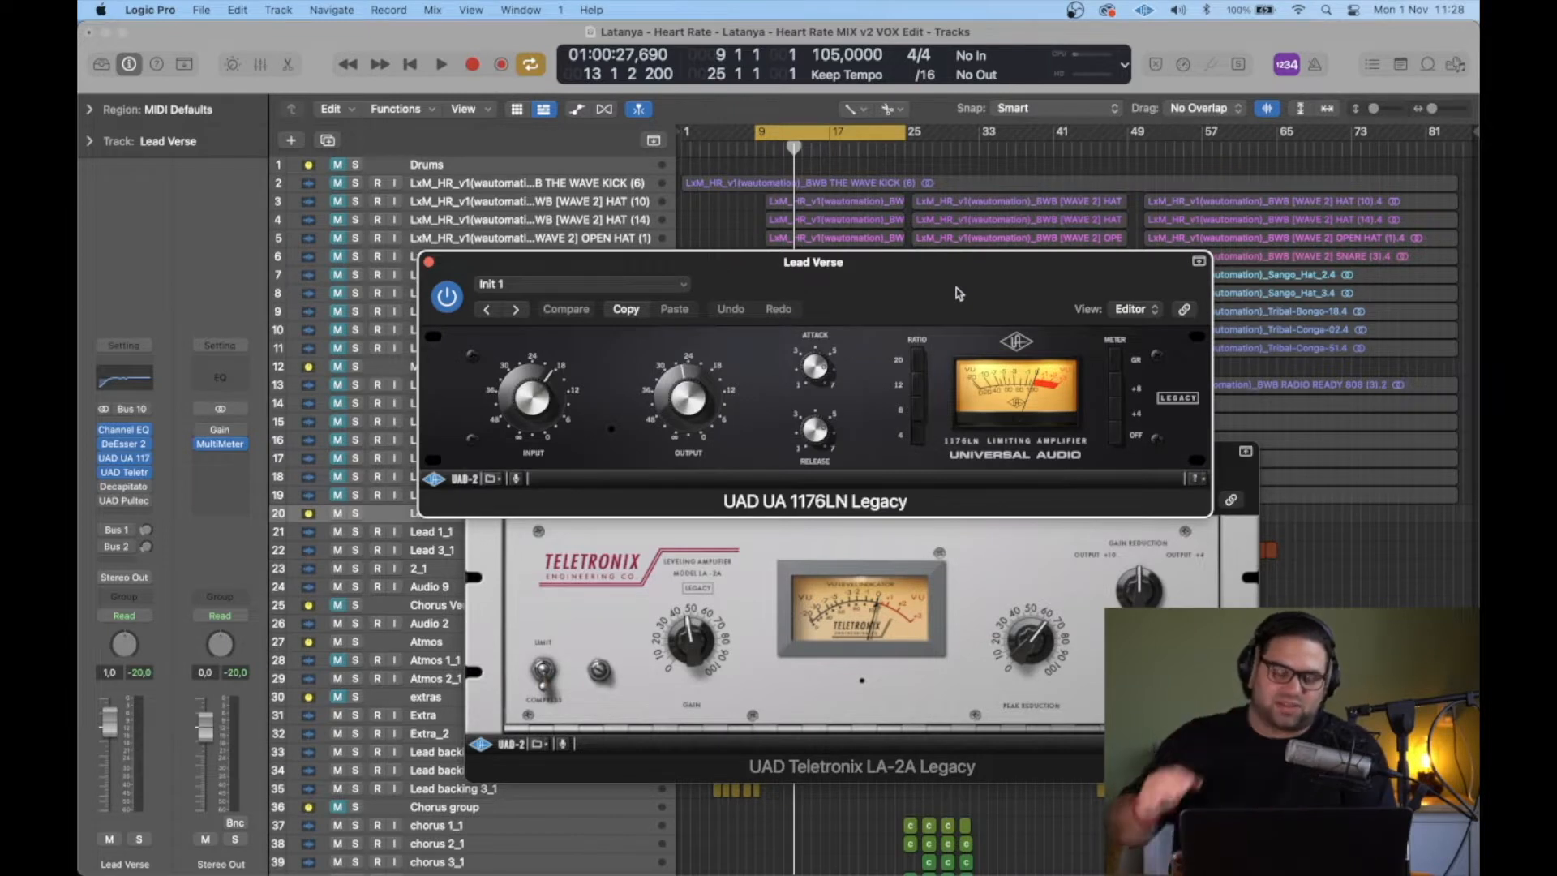
pyautogui.press('space')
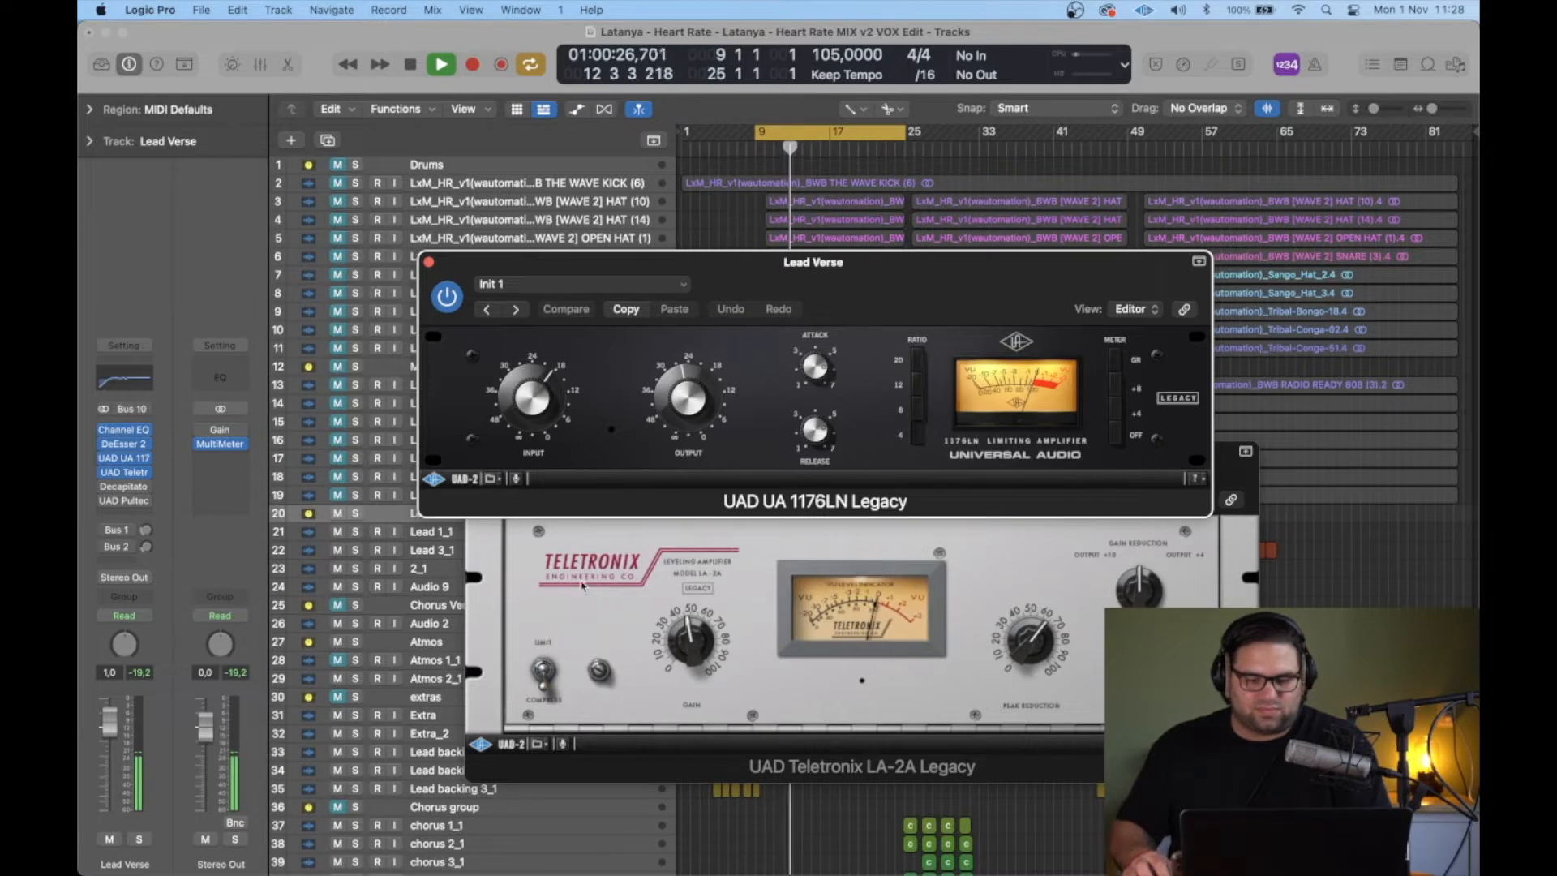
pyautogui.press('space')
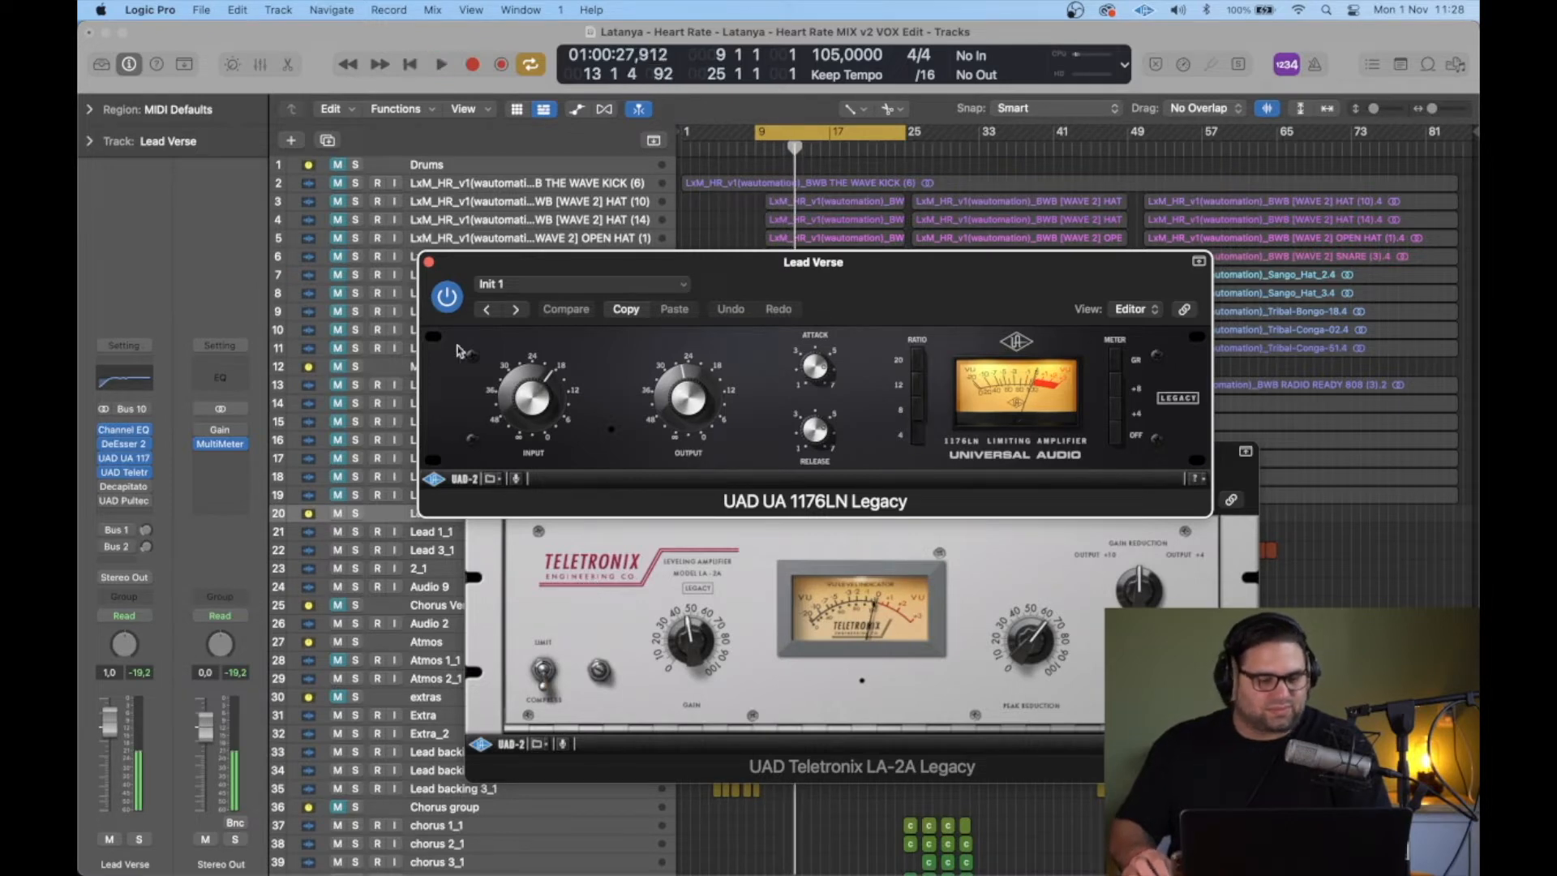
pyautogui.click(429, 261)
pyautogui.click(477, 454)
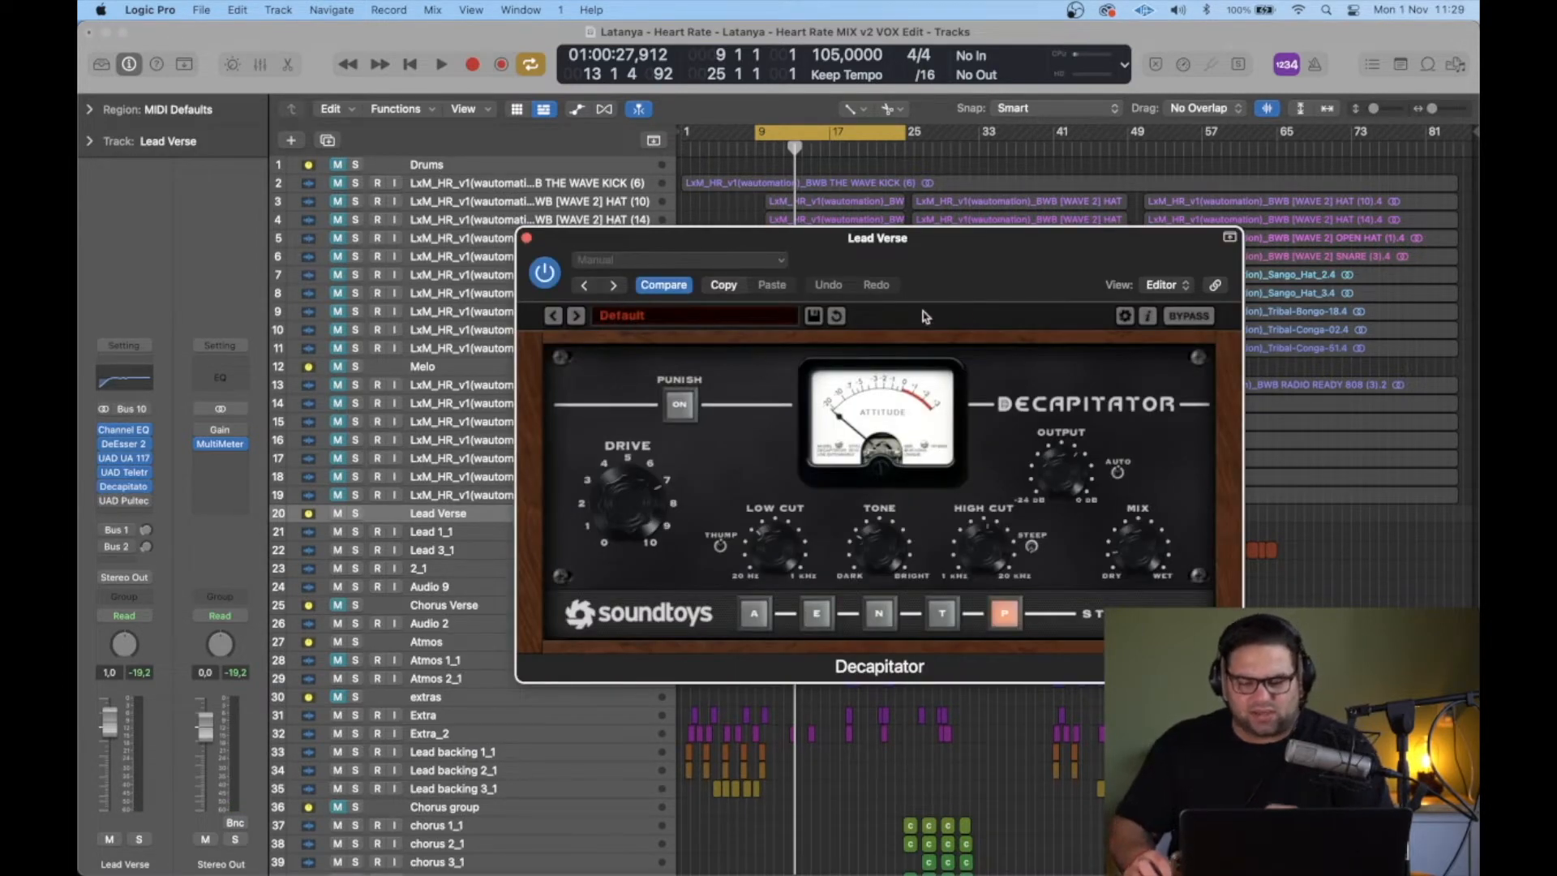
# Step: Play the Lead Verse vocal while comparing the Decapitator switched off and on, stop playback and close the plug-in window
pyautogui.moveTo(961, 280); pyautogui.dragTo(838, 277)
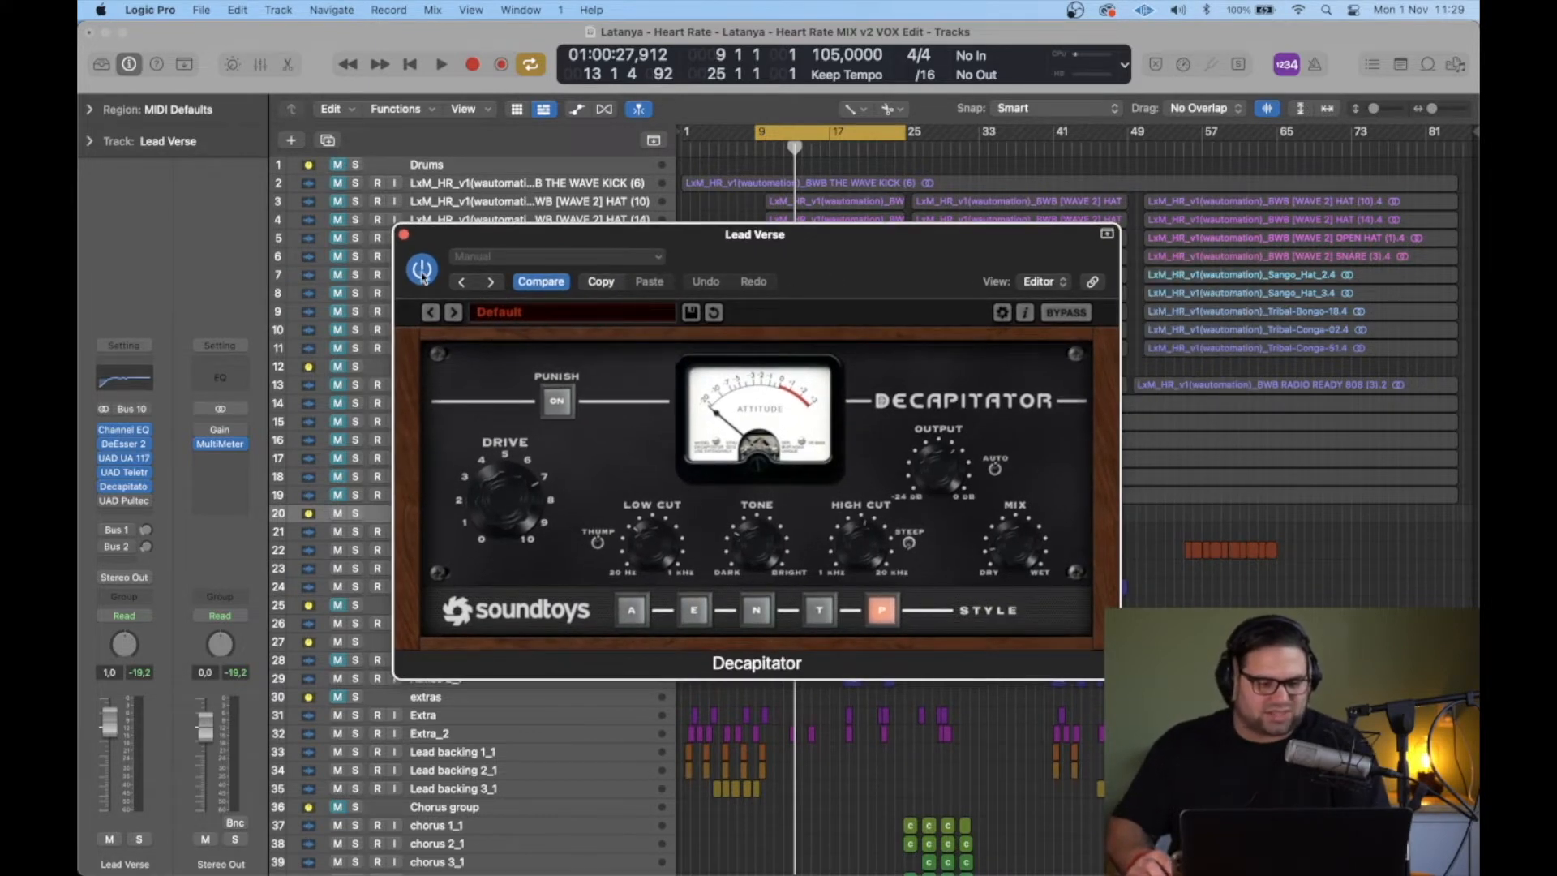
pyautogui.press('space')
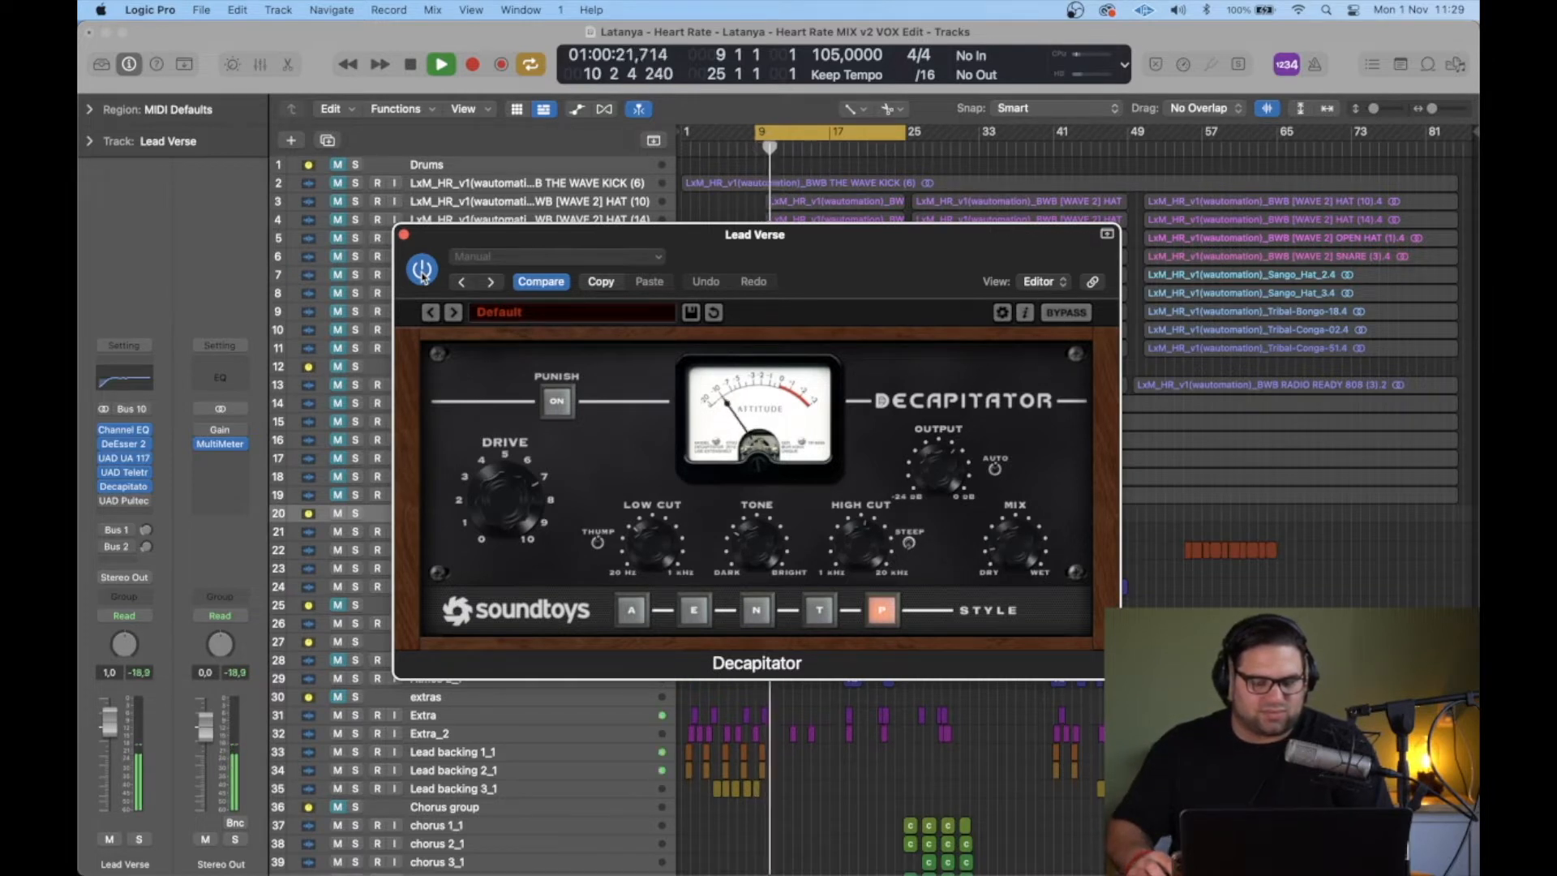
pyautogui.click(421, 271)
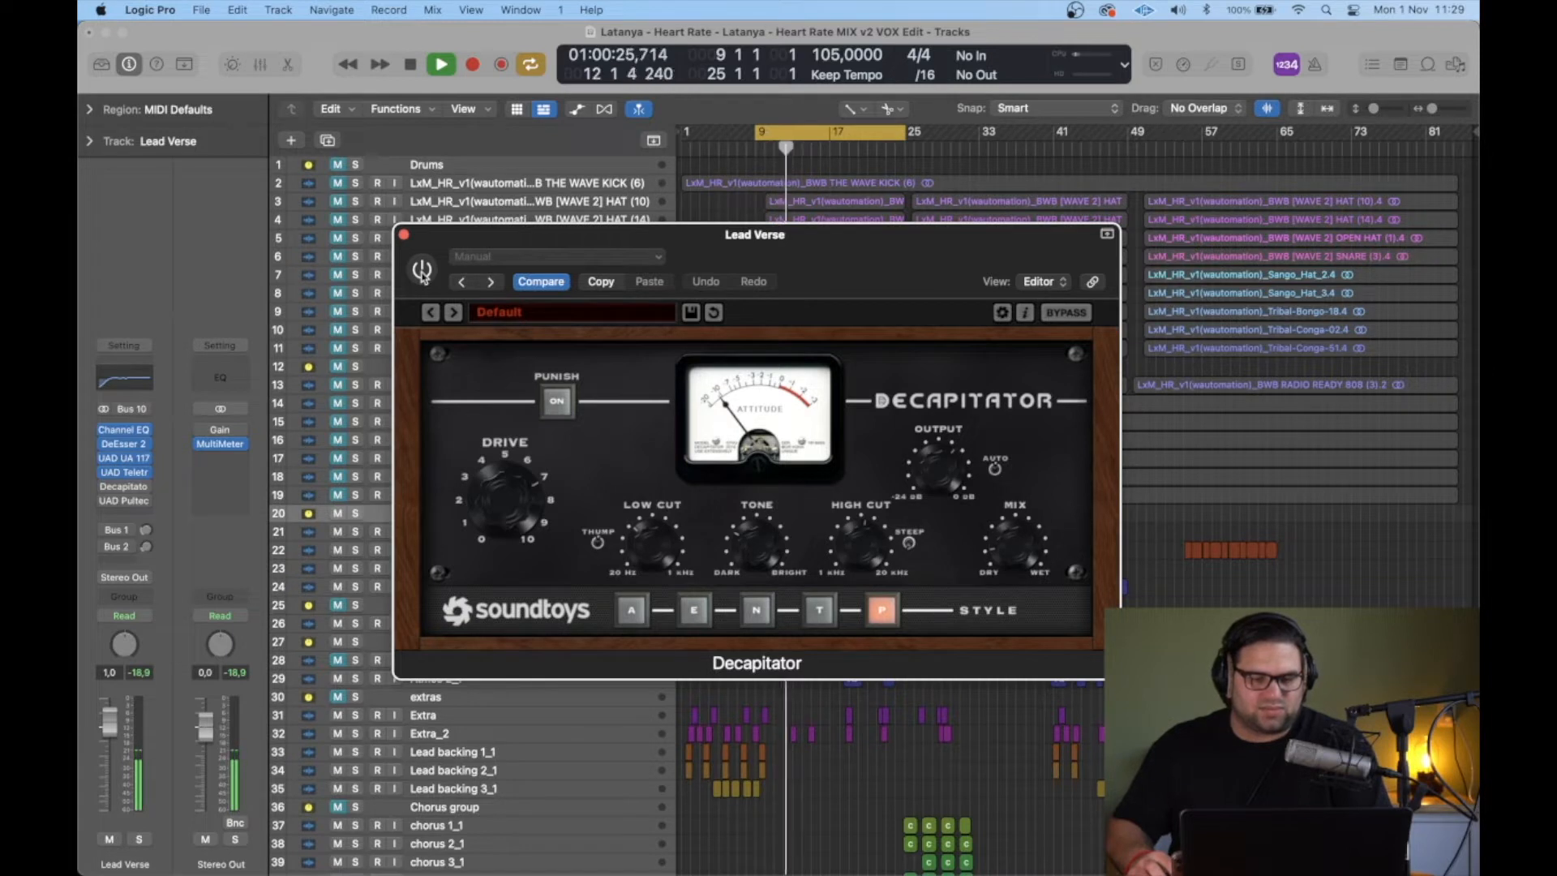
pyautogui.click(422, 271)
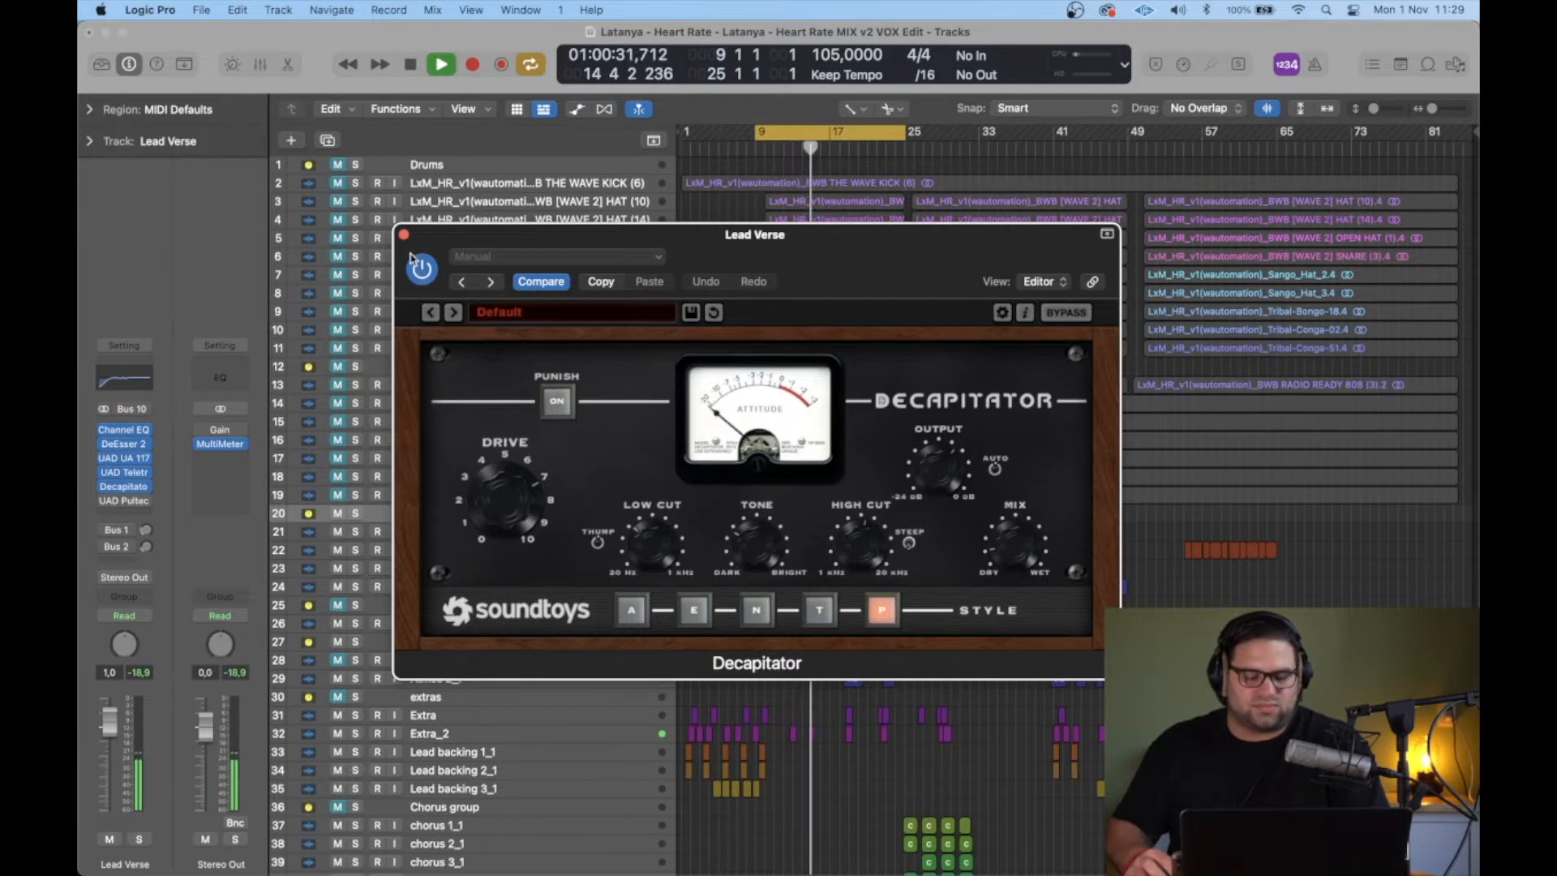
pyautogui.press('space')
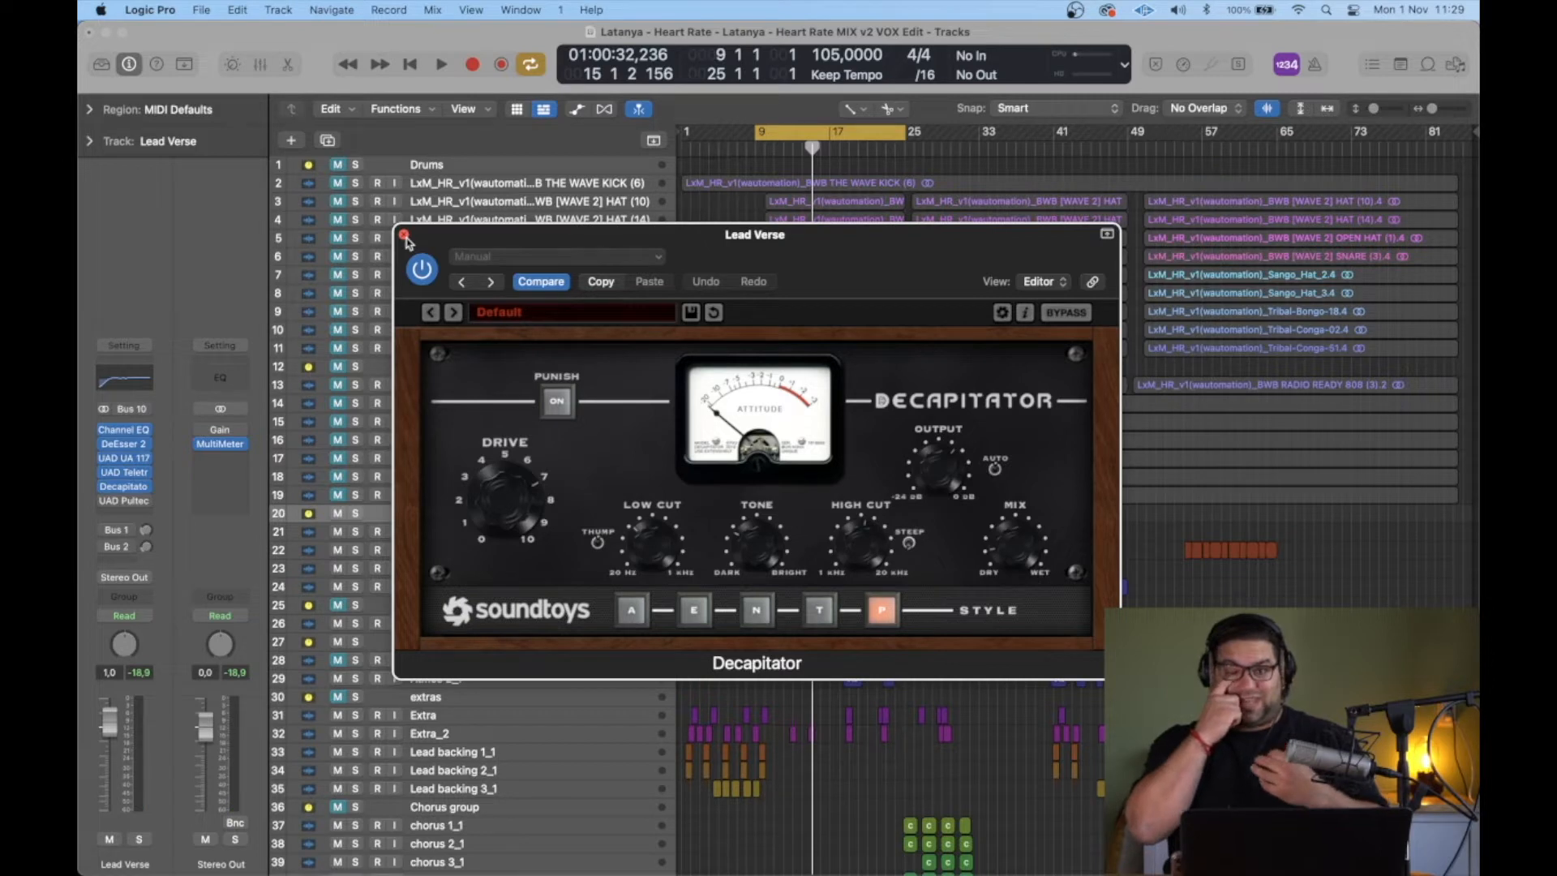
pyautogui.click(404, 238)
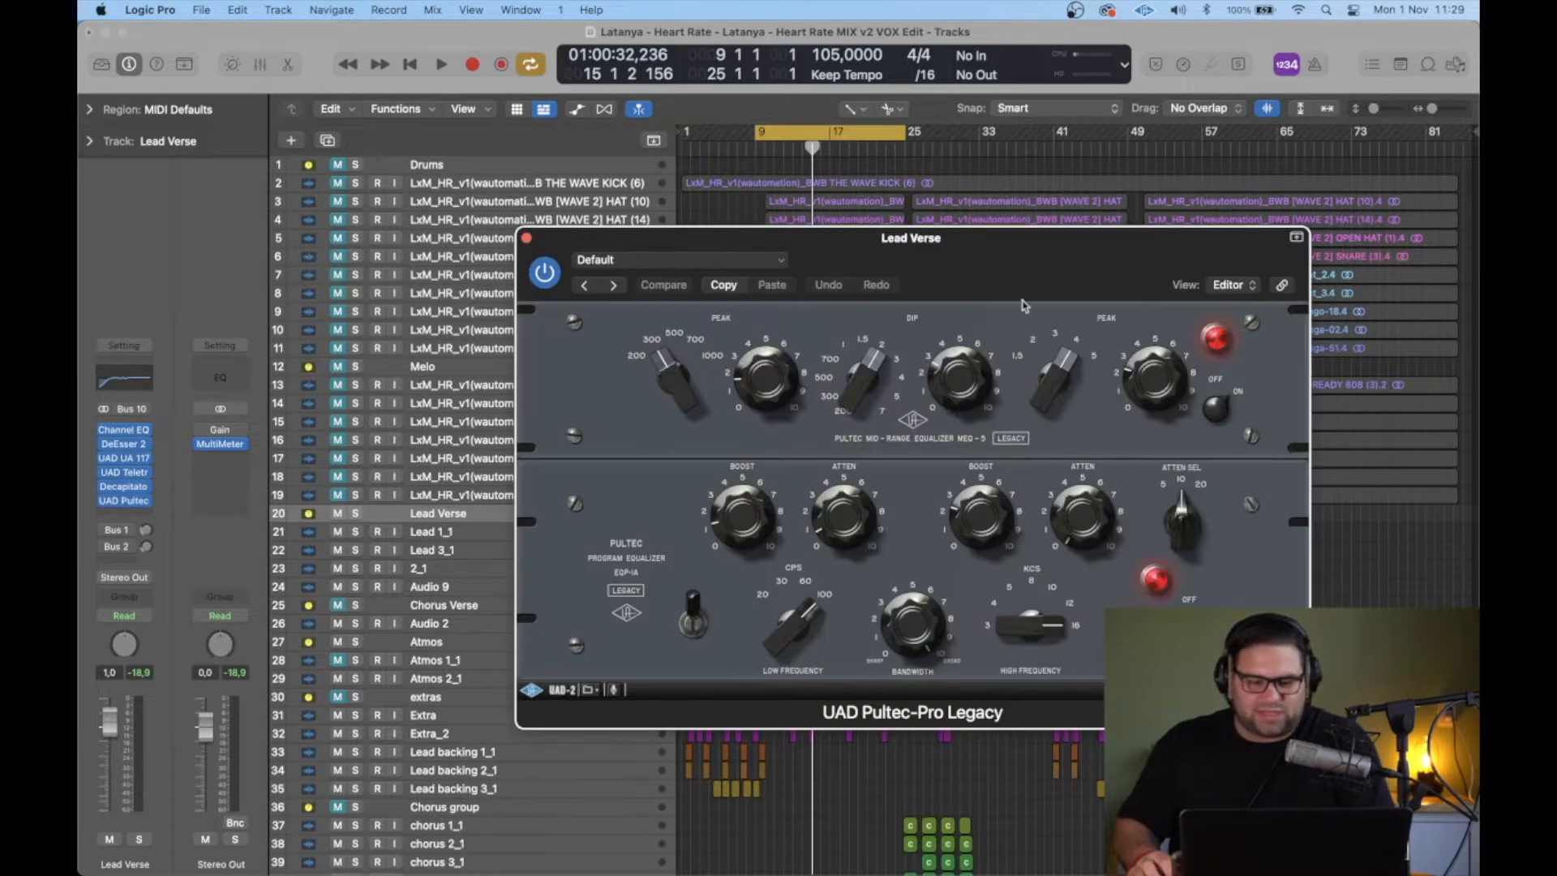
# Step: Audition the UAD Pultec-Pro Legacy on Lead Verse off and on, leave it enabled and close its window
pyautogui.moveTo(1056, 262); pyautogui.dragTo(834, 251)
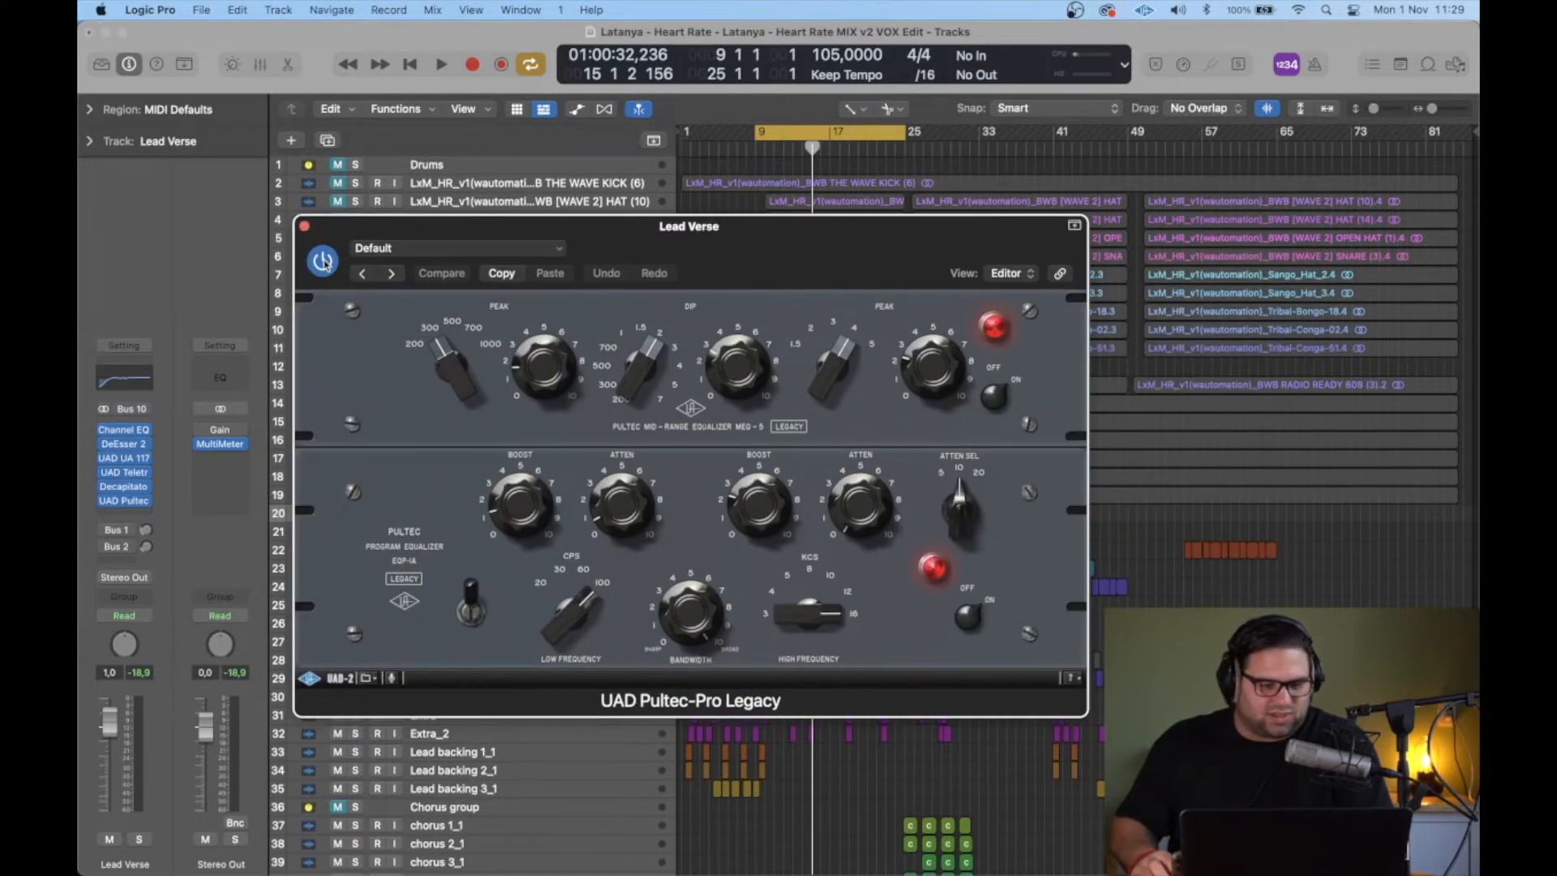
pyautogui.press('space')
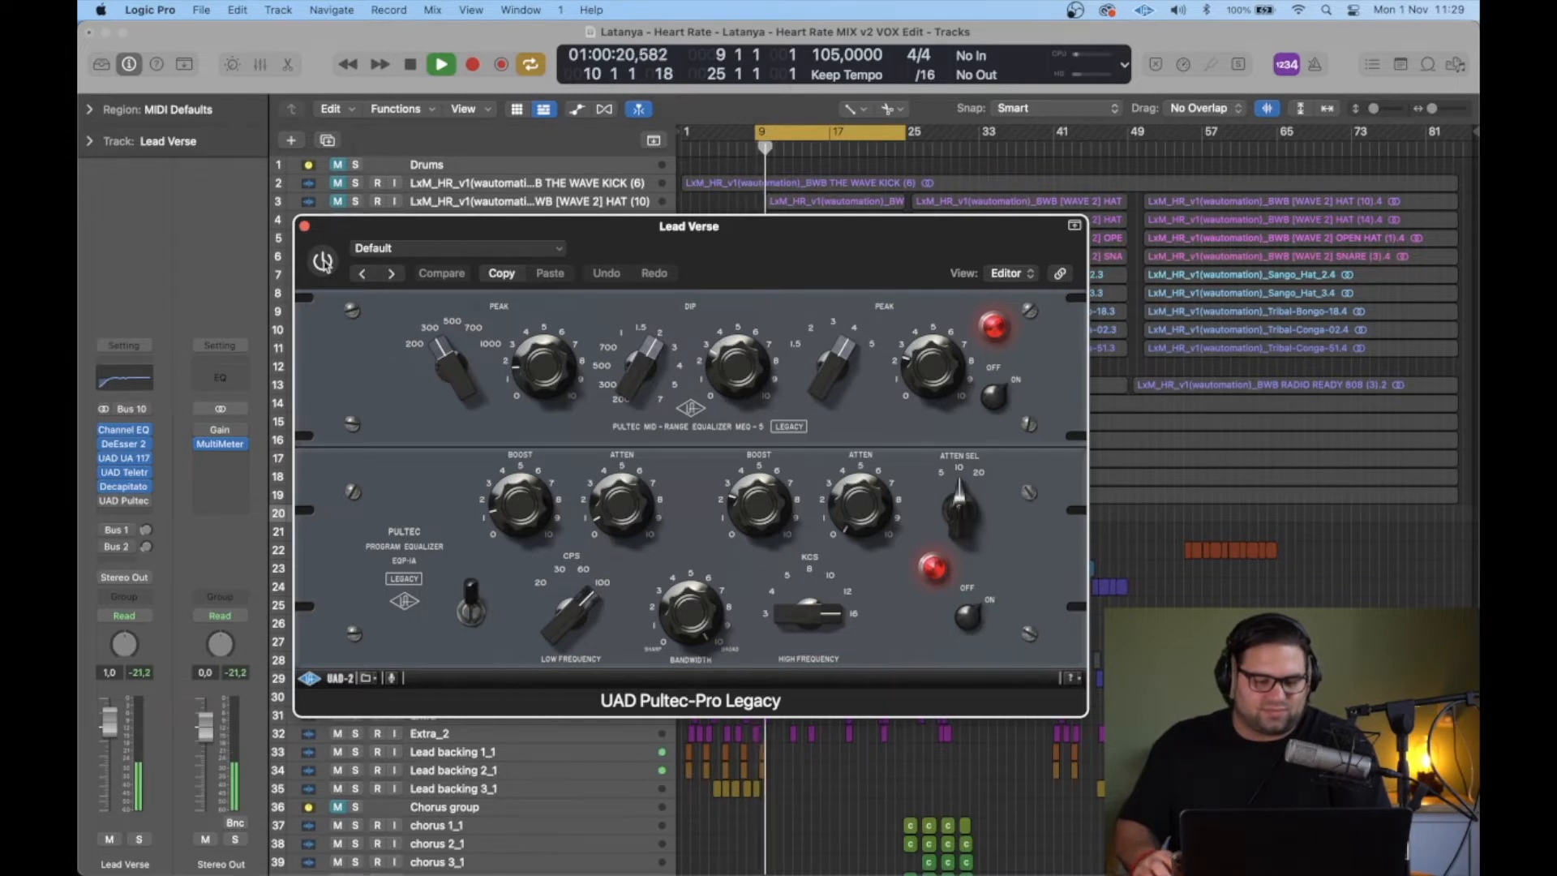
pyautogui.click(323, 261)
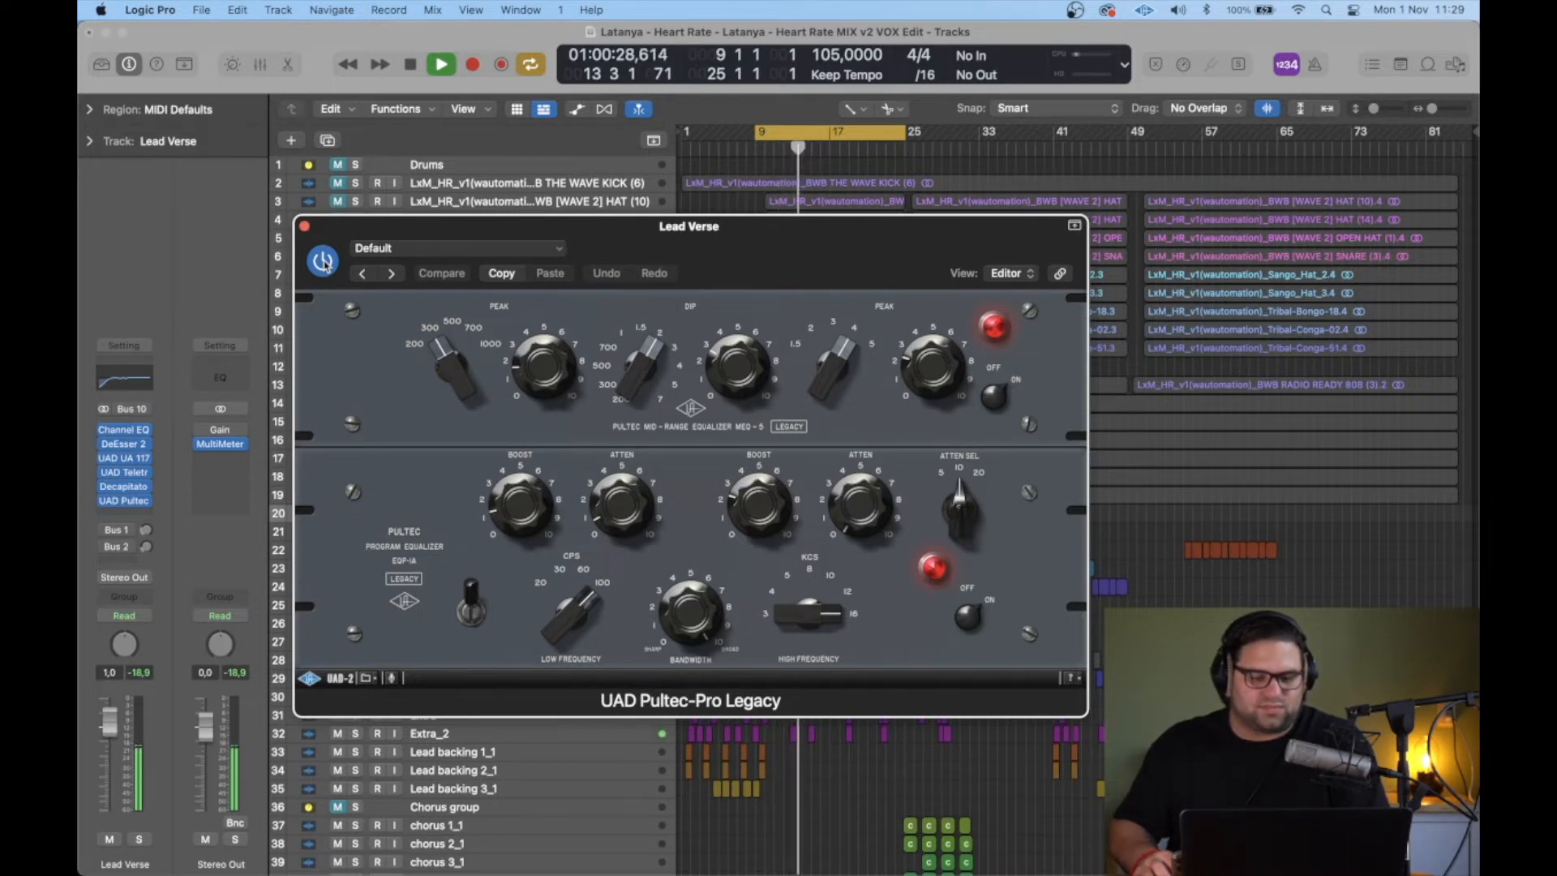
pyautogui.press('space')
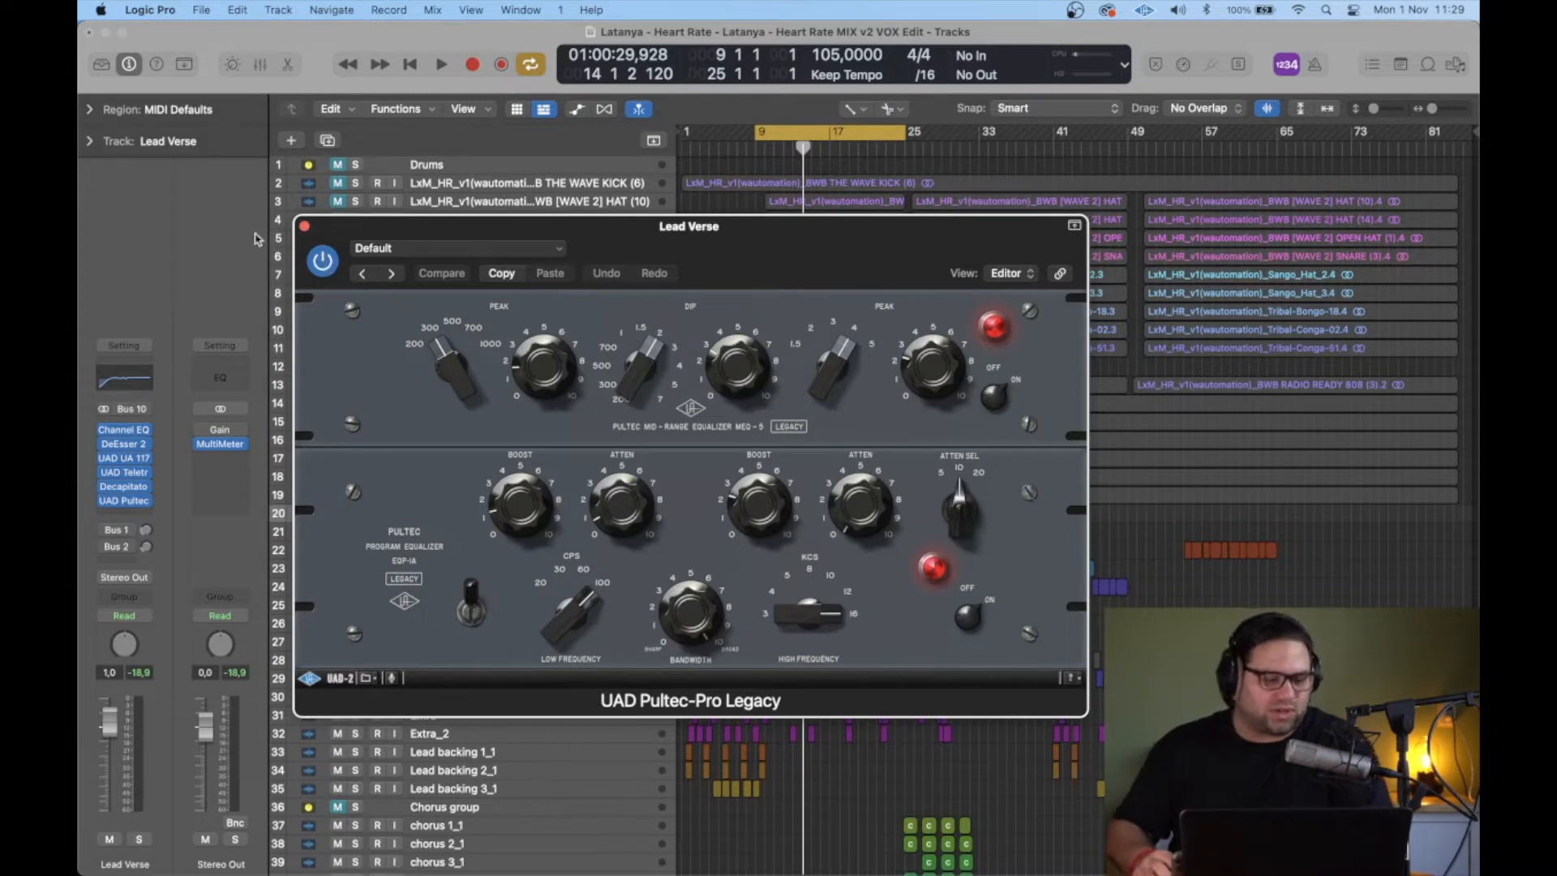
pyautogui.click(304, 226)
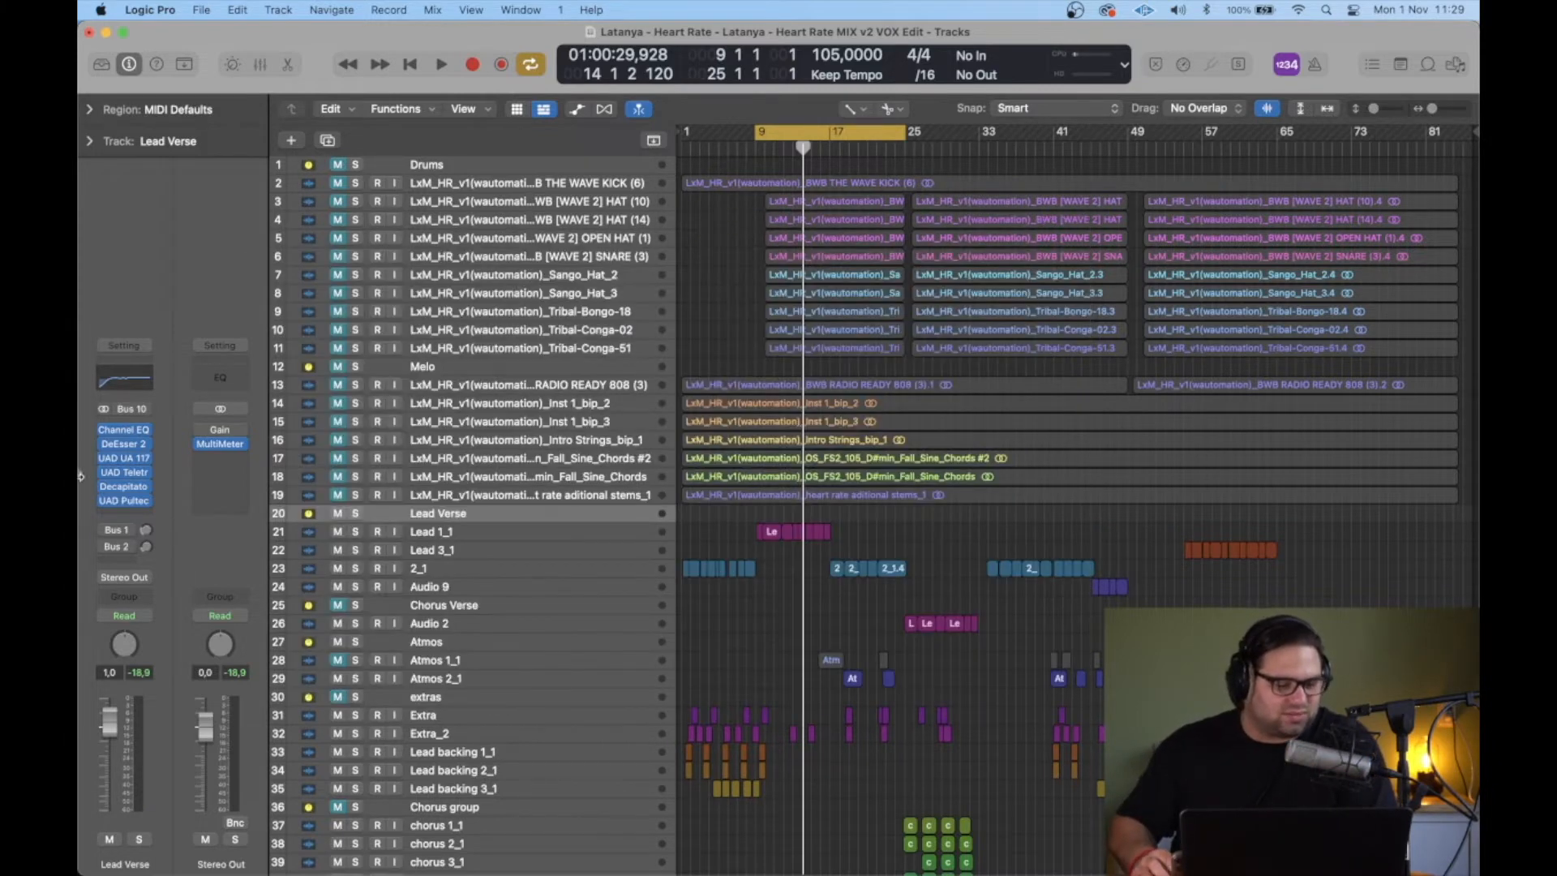
# Step: Enable Lead Verse's Bus 1 send to Tape Del and open Little AlterBoy on that return channel
pyautogui.click(120, 534)
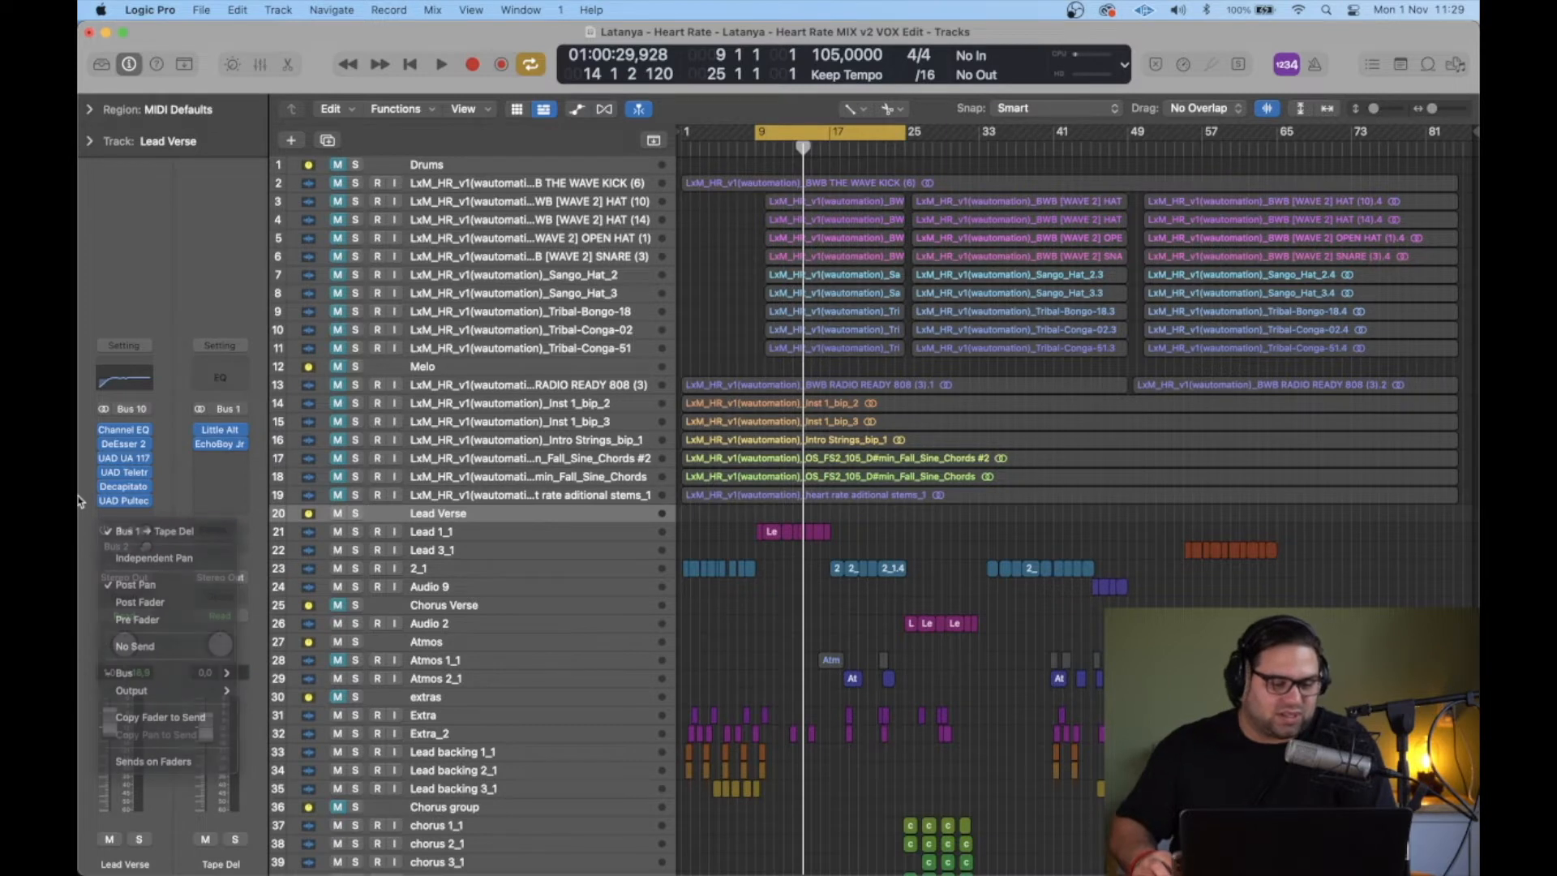
pyautogui.click(95, 610)
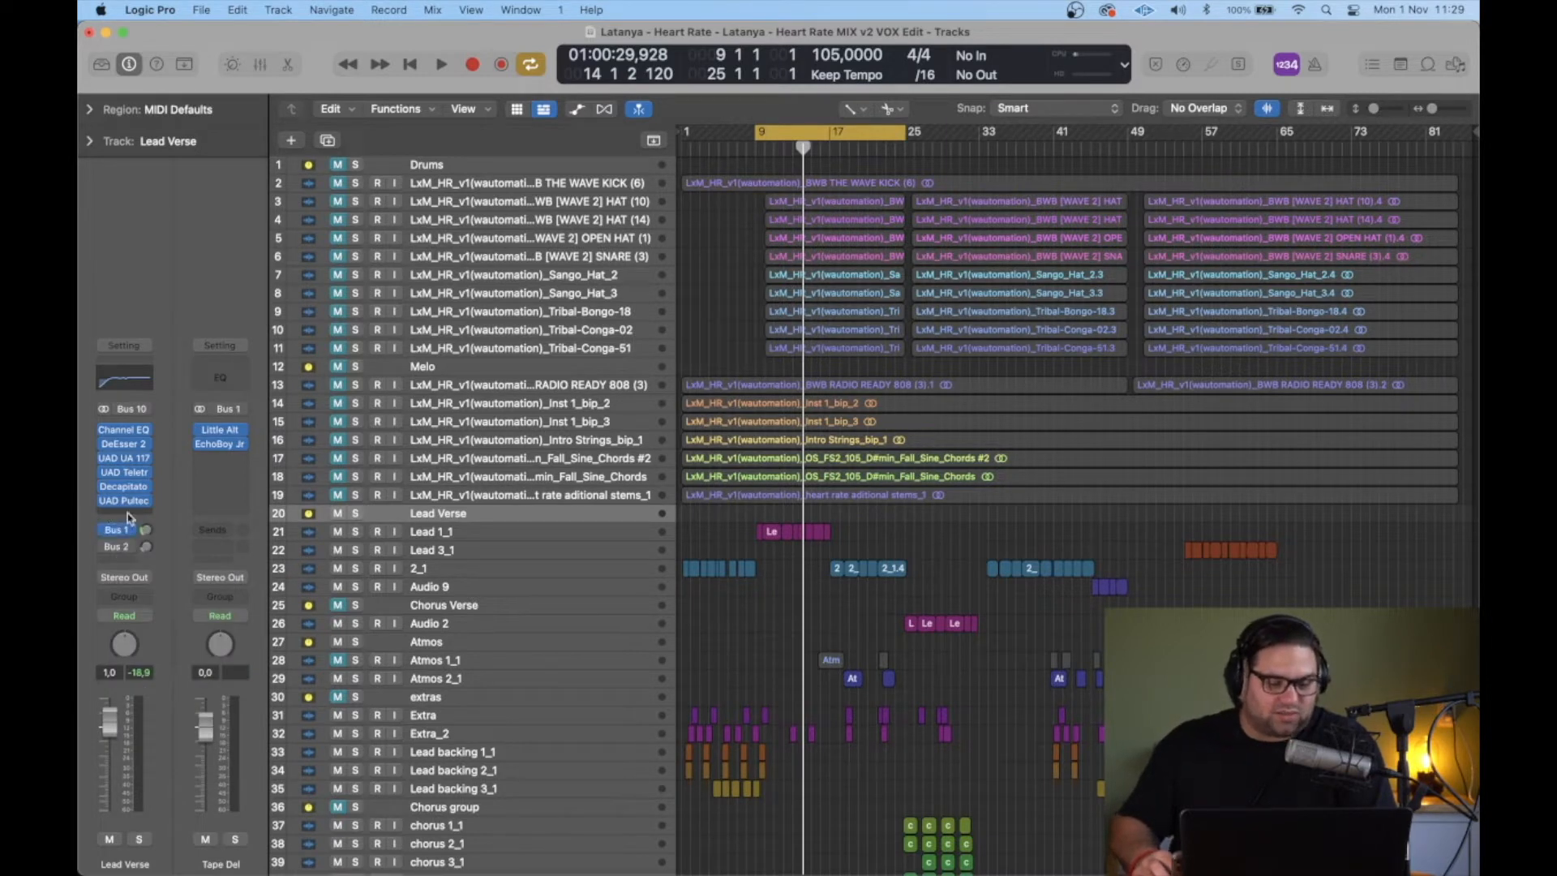
pyautogui.click(226, 433)
pyautogui.moveTo(981, 297); pyautogui.dragTo(946, 339)
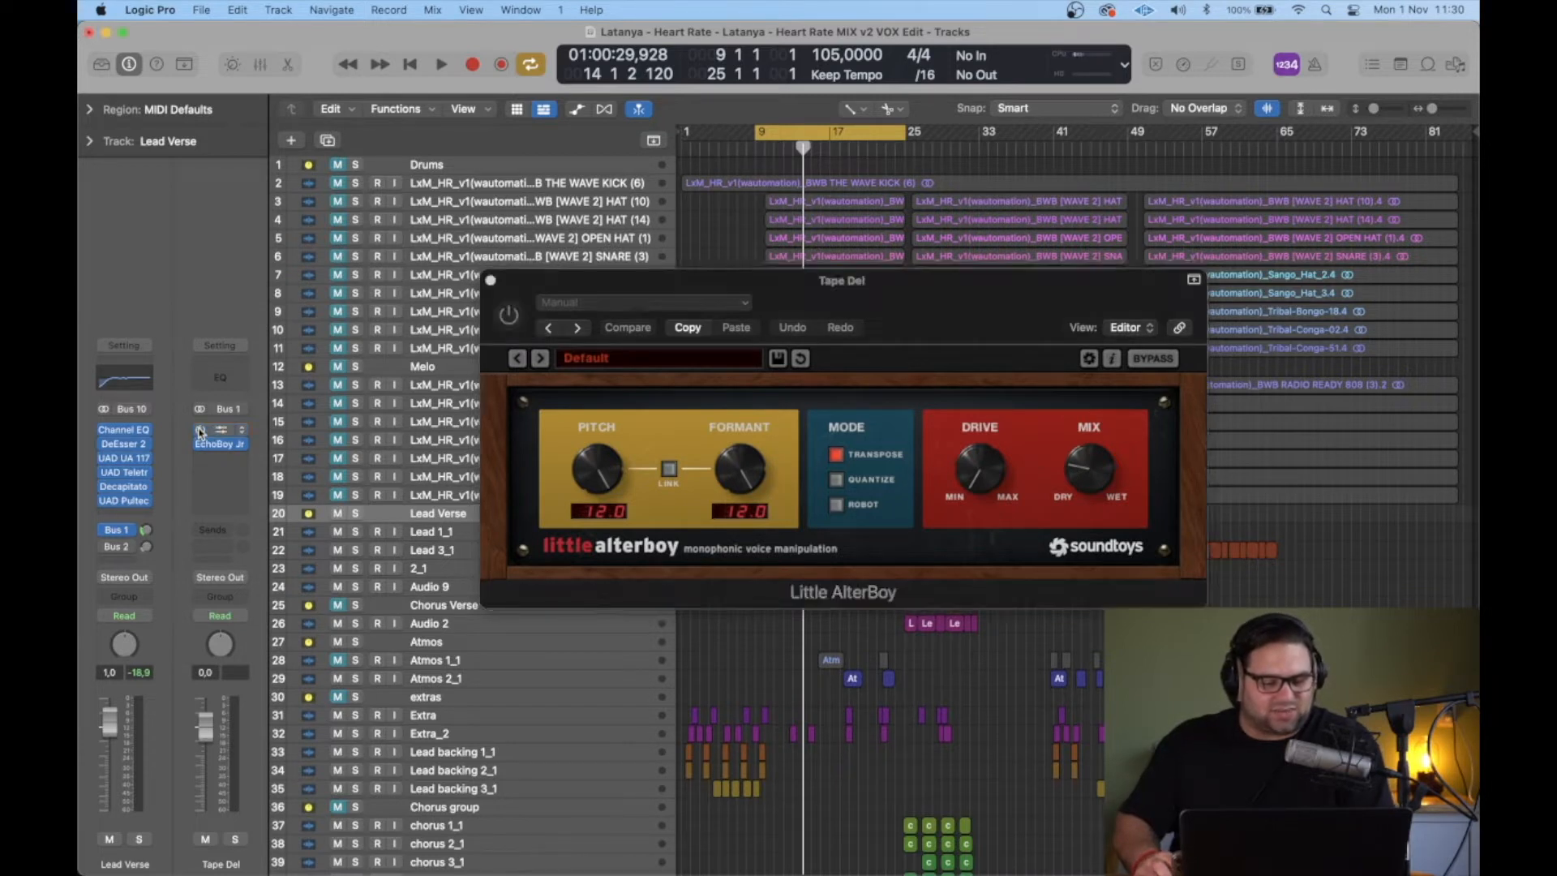
# Step: Play the delayed vocal with Little AlterBoy bypassed and with it enabled, leave it on and close its window
pyautogui.press('space')
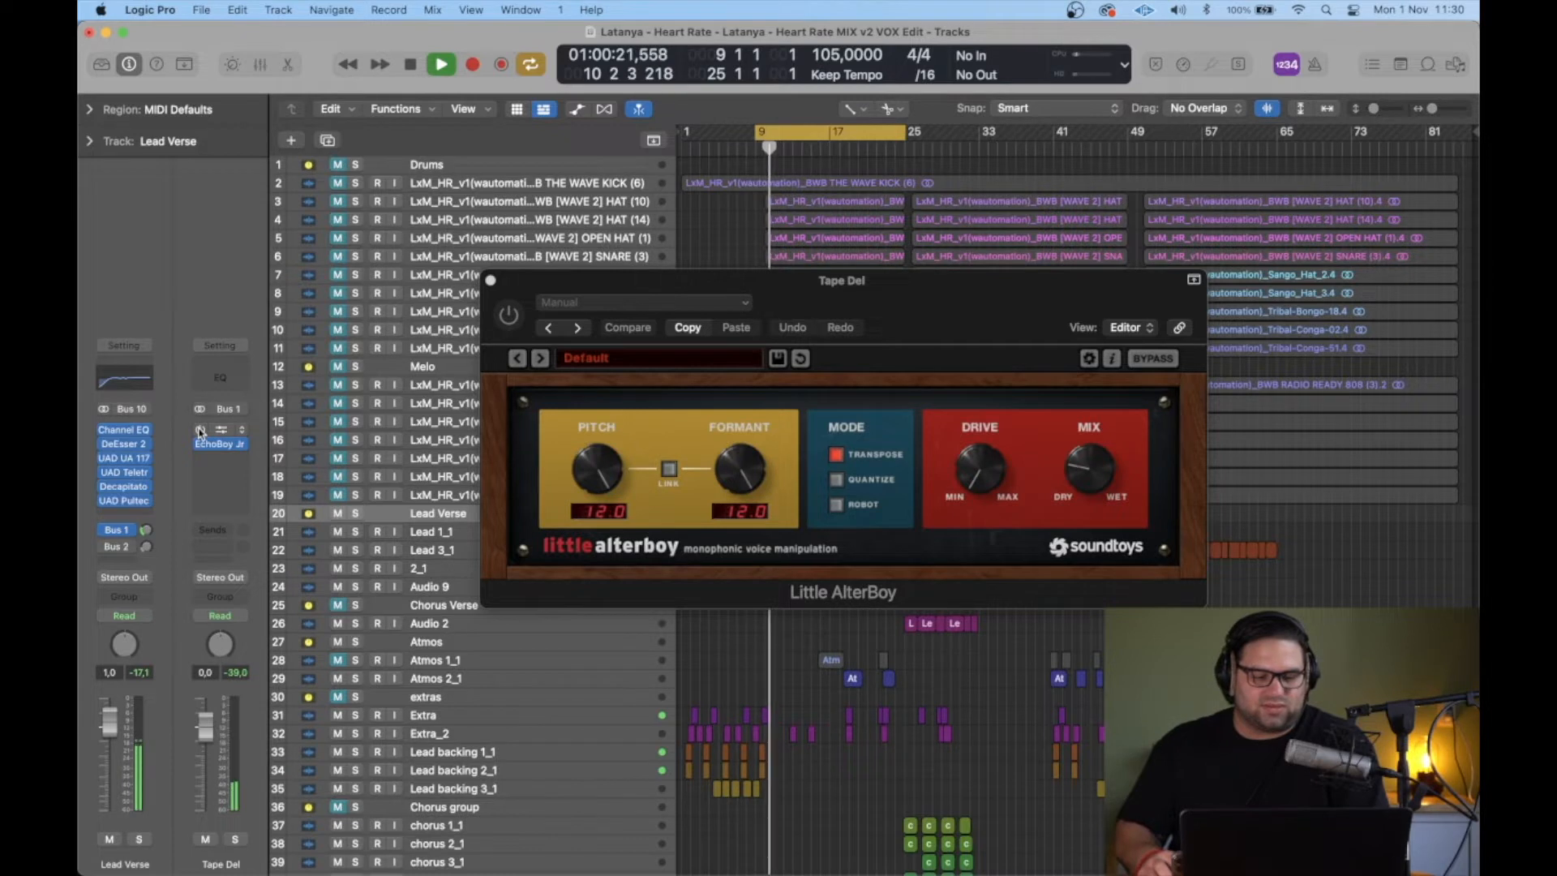
pyautogui.press('space')
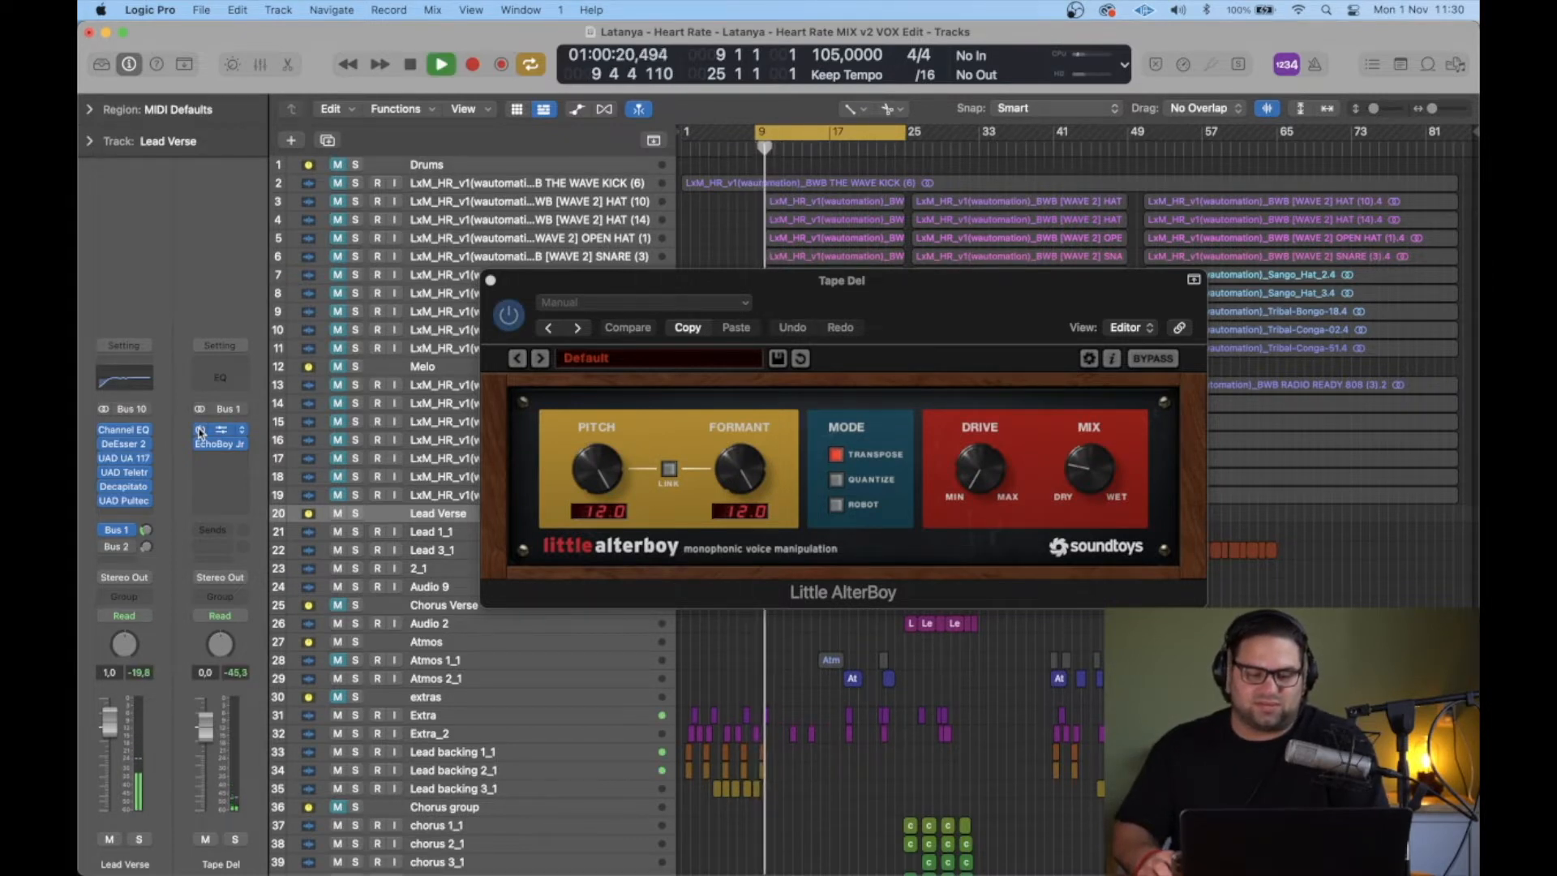
pyautogui.press('space')
pyautogui.click(491, 281)
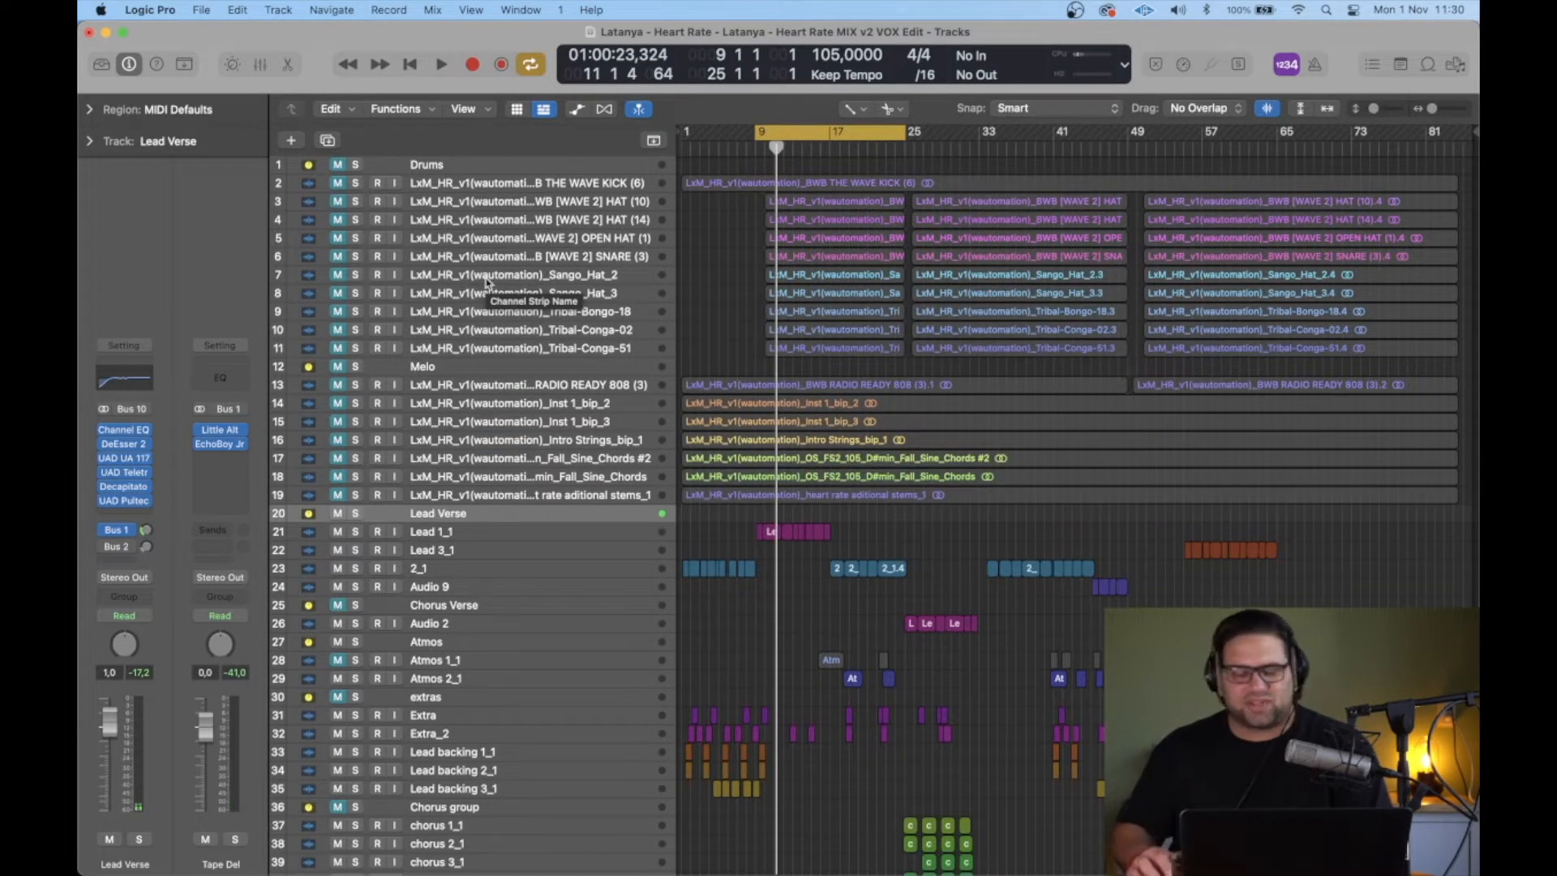
# Step: Enable Lead Verse's Bus 2 send to Plate, open Little Plate and VC 76 on that return and arrange both windows
pyautogui.click(120, 554)
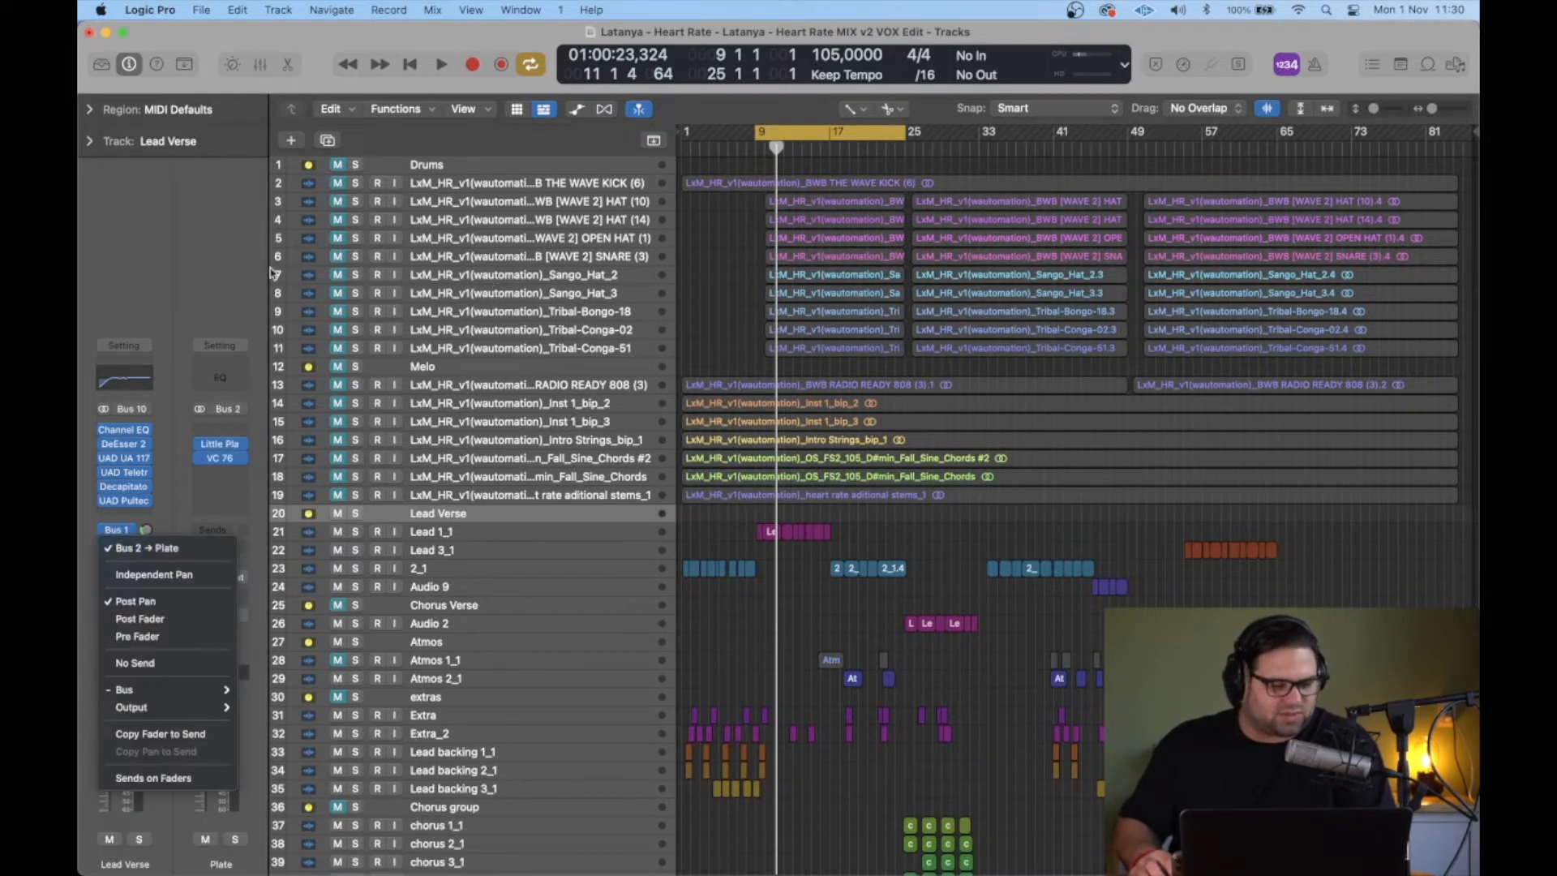
pyautogui.click(245, 456)
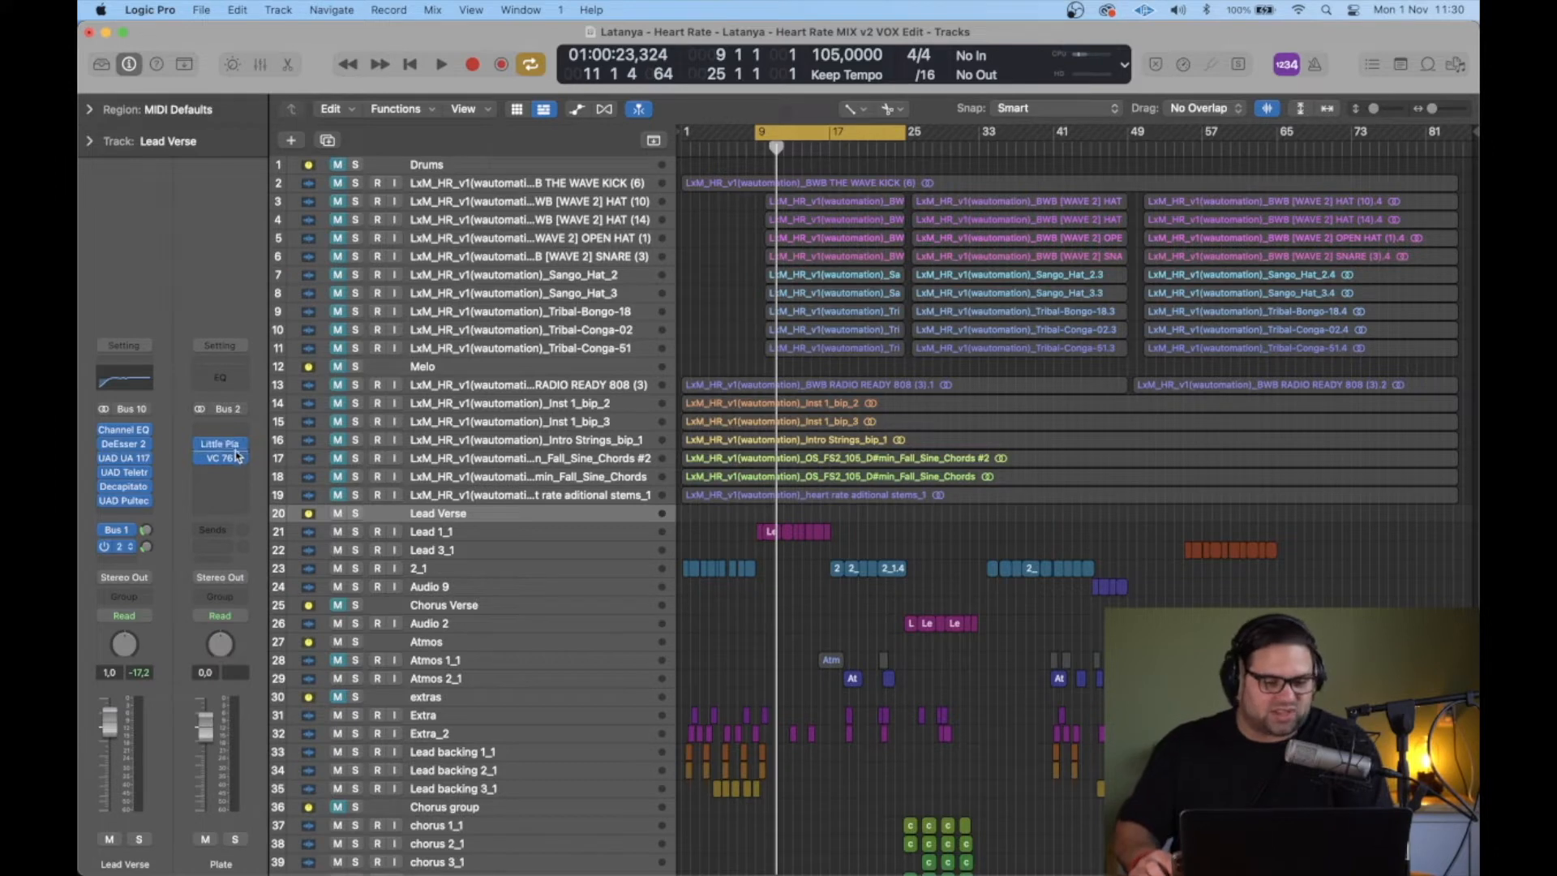
pyautogui.click(219, 461)
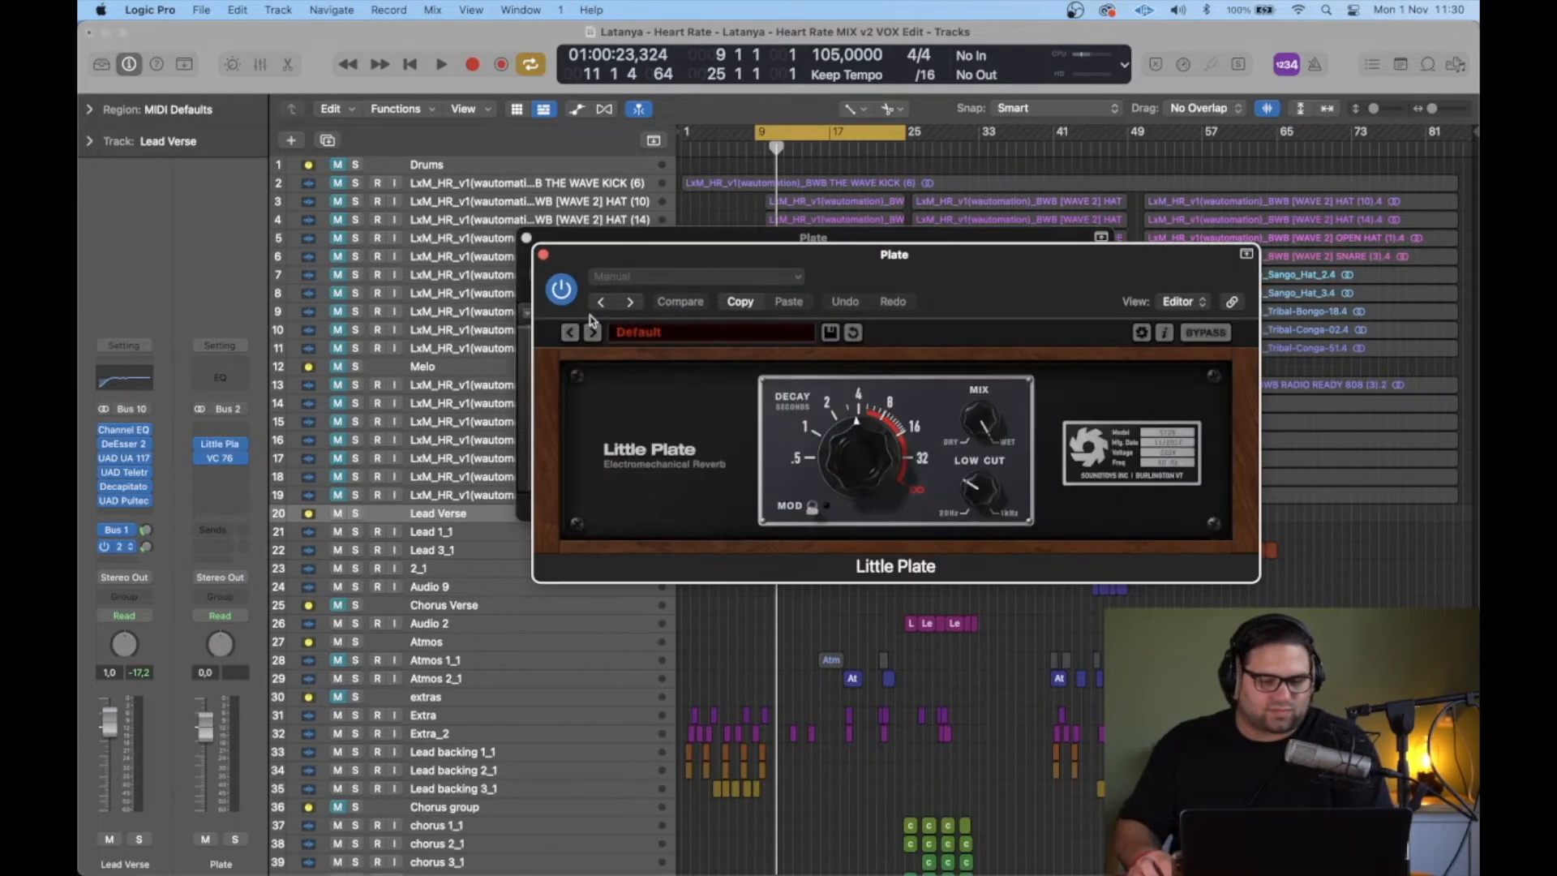
pyautogui.moveTo(819, 278); pyautogui.dragTo(514, 85)
pyautogui.moveTo(1005, 254); pyautogui.dragTo(888, 444)
# Step: Audition the vocal through the Plate return's Little Plate and VC 76, and close both plug-in windows
pyautogui.press('space')
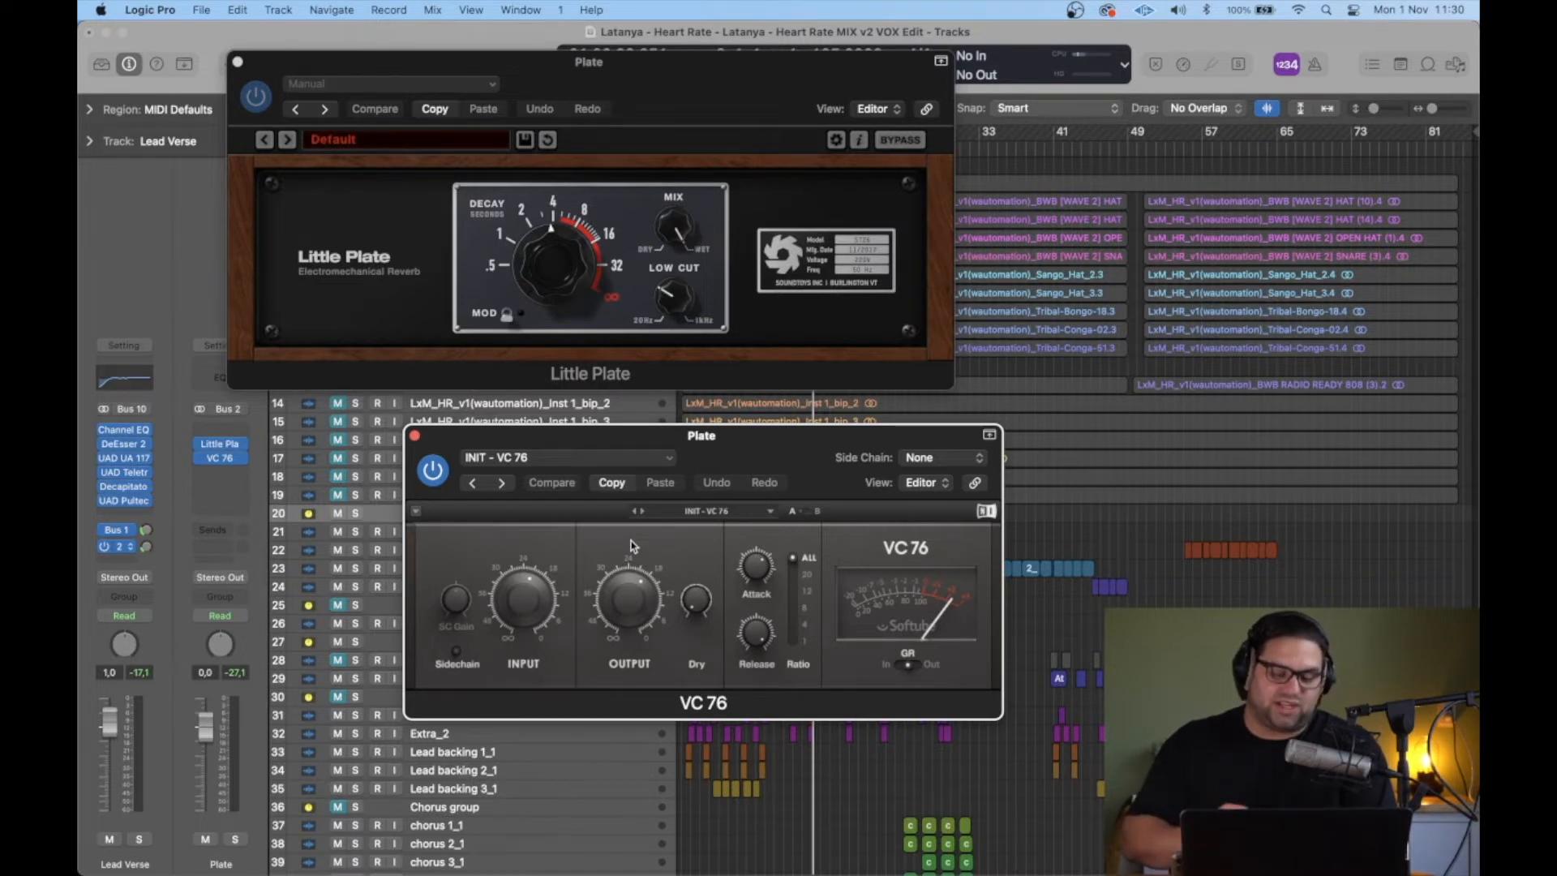
pyautogui.click(414, 436)
pyautogui.click(238, 63)
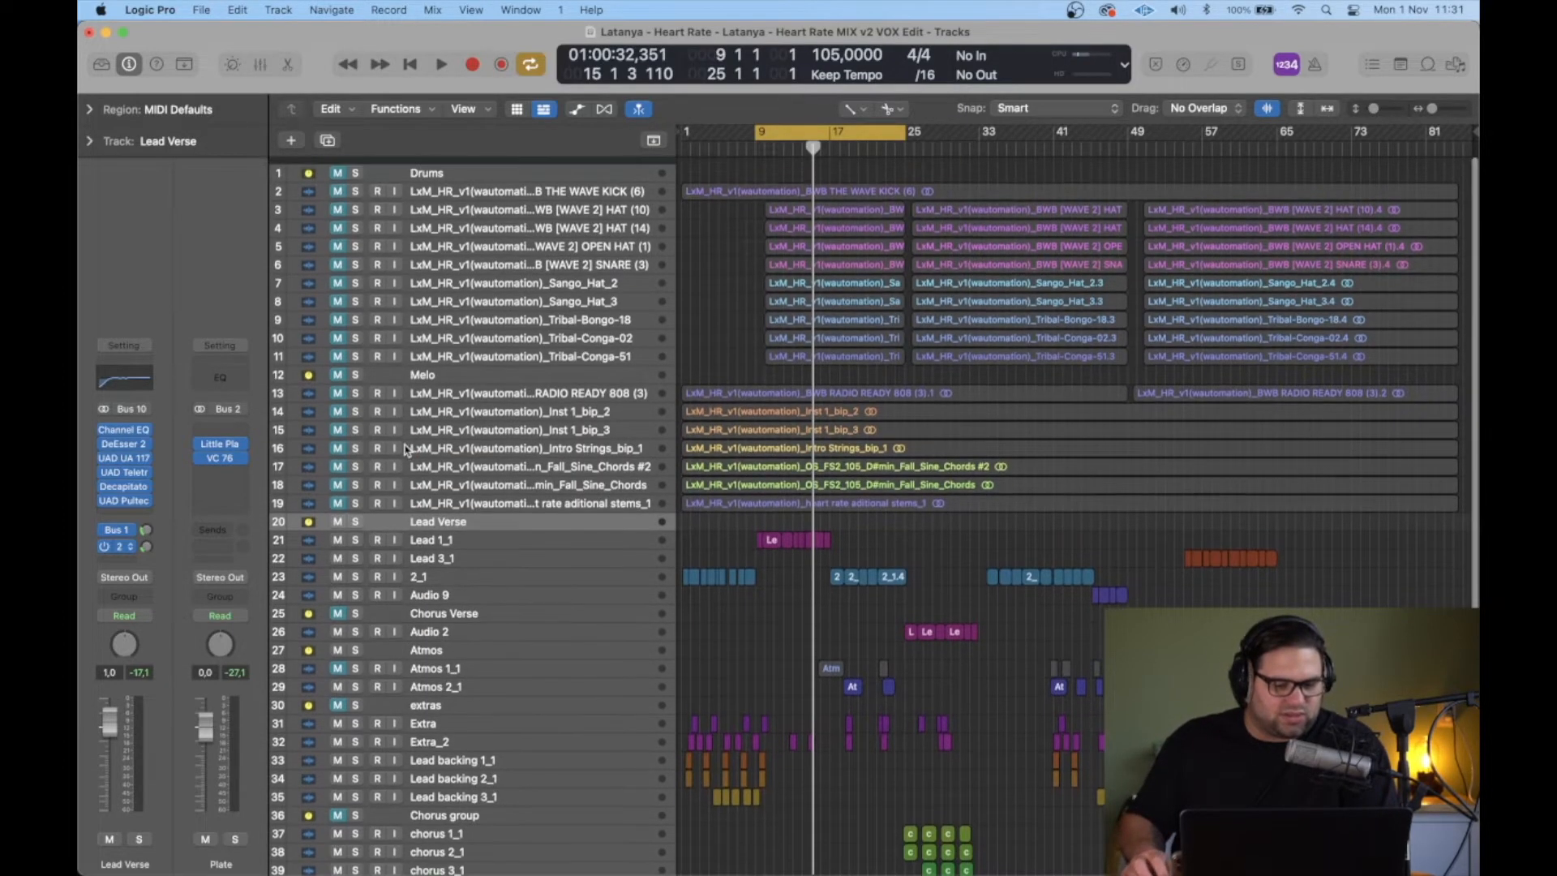
# Step: Unmute the Drums and Melo groups with all their tracks and play the Lead Verse within the mix
pyautogui.moveTo(338, 369); pyautogui.dragTo(342, 497)
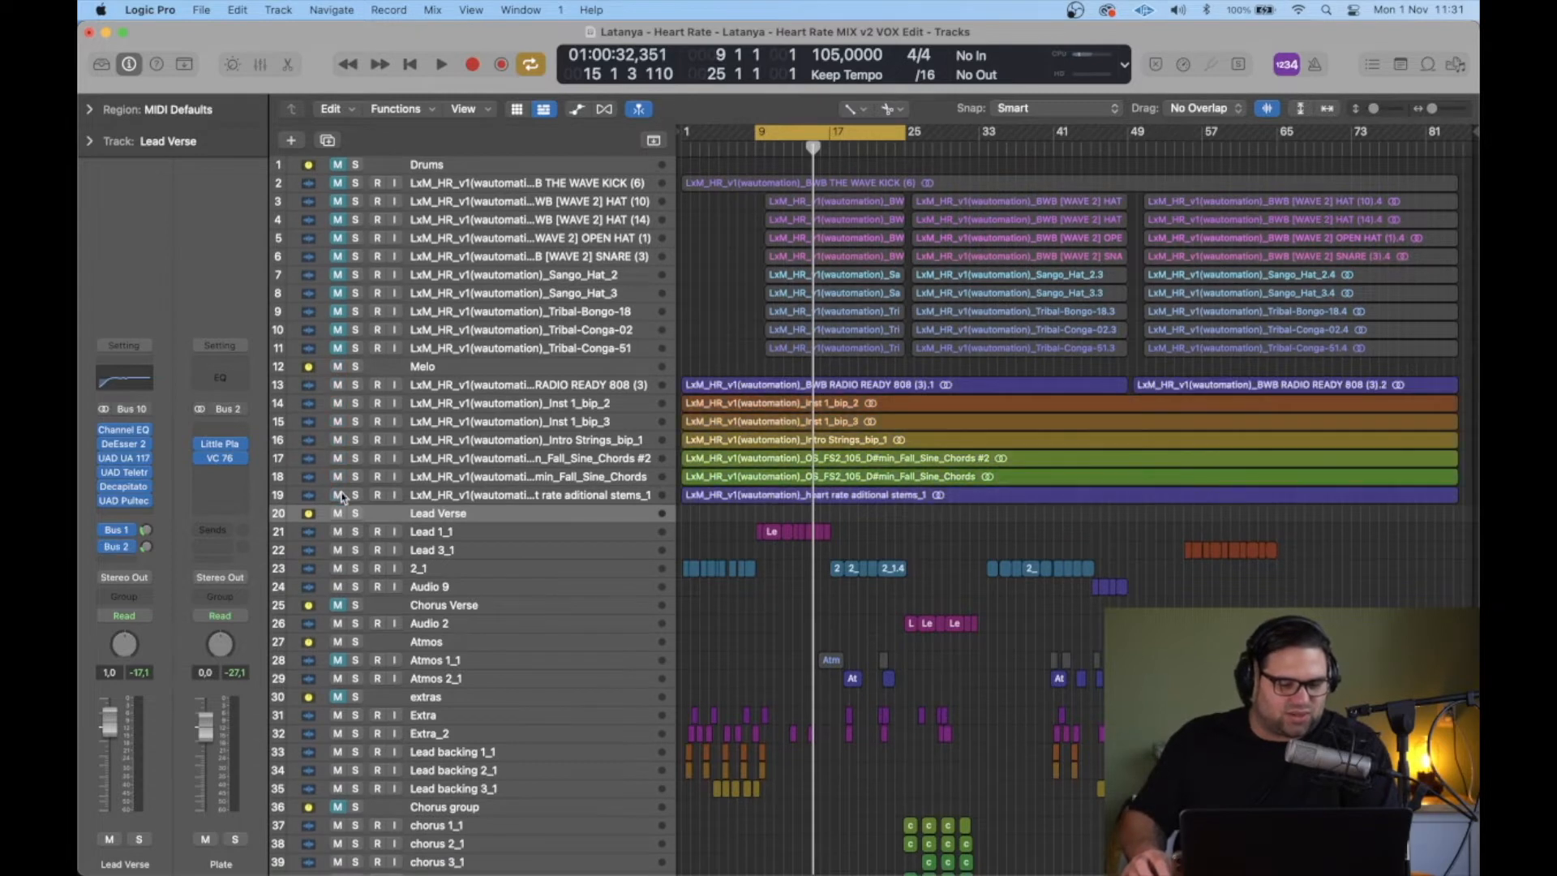
pyautogui.moveTo(338, 172); pyautogui.dragTo(341, 349)
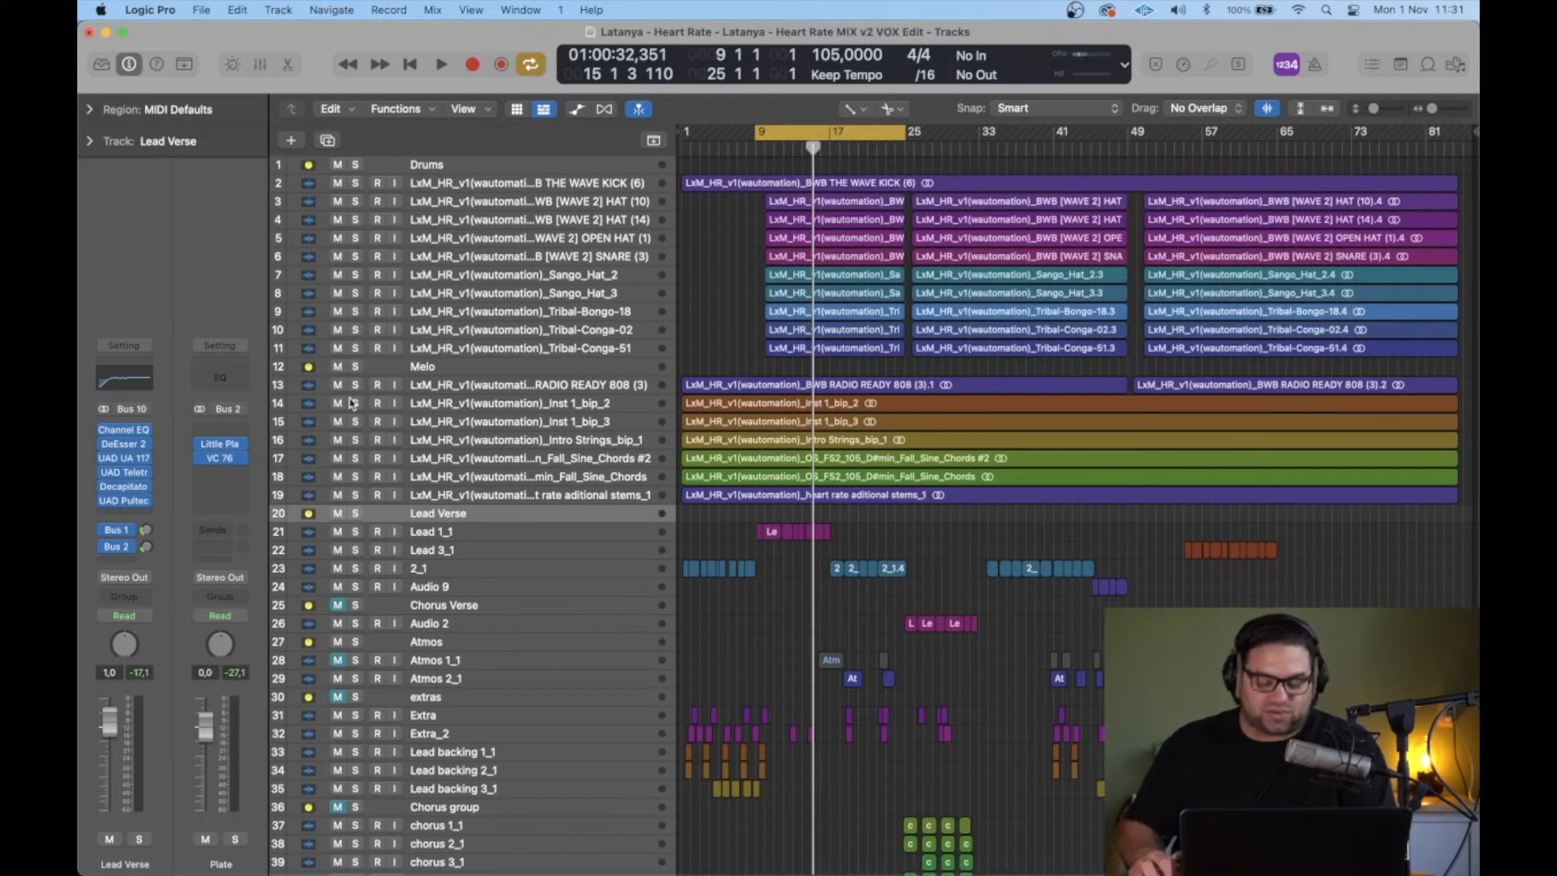
pyautogui.press('space')
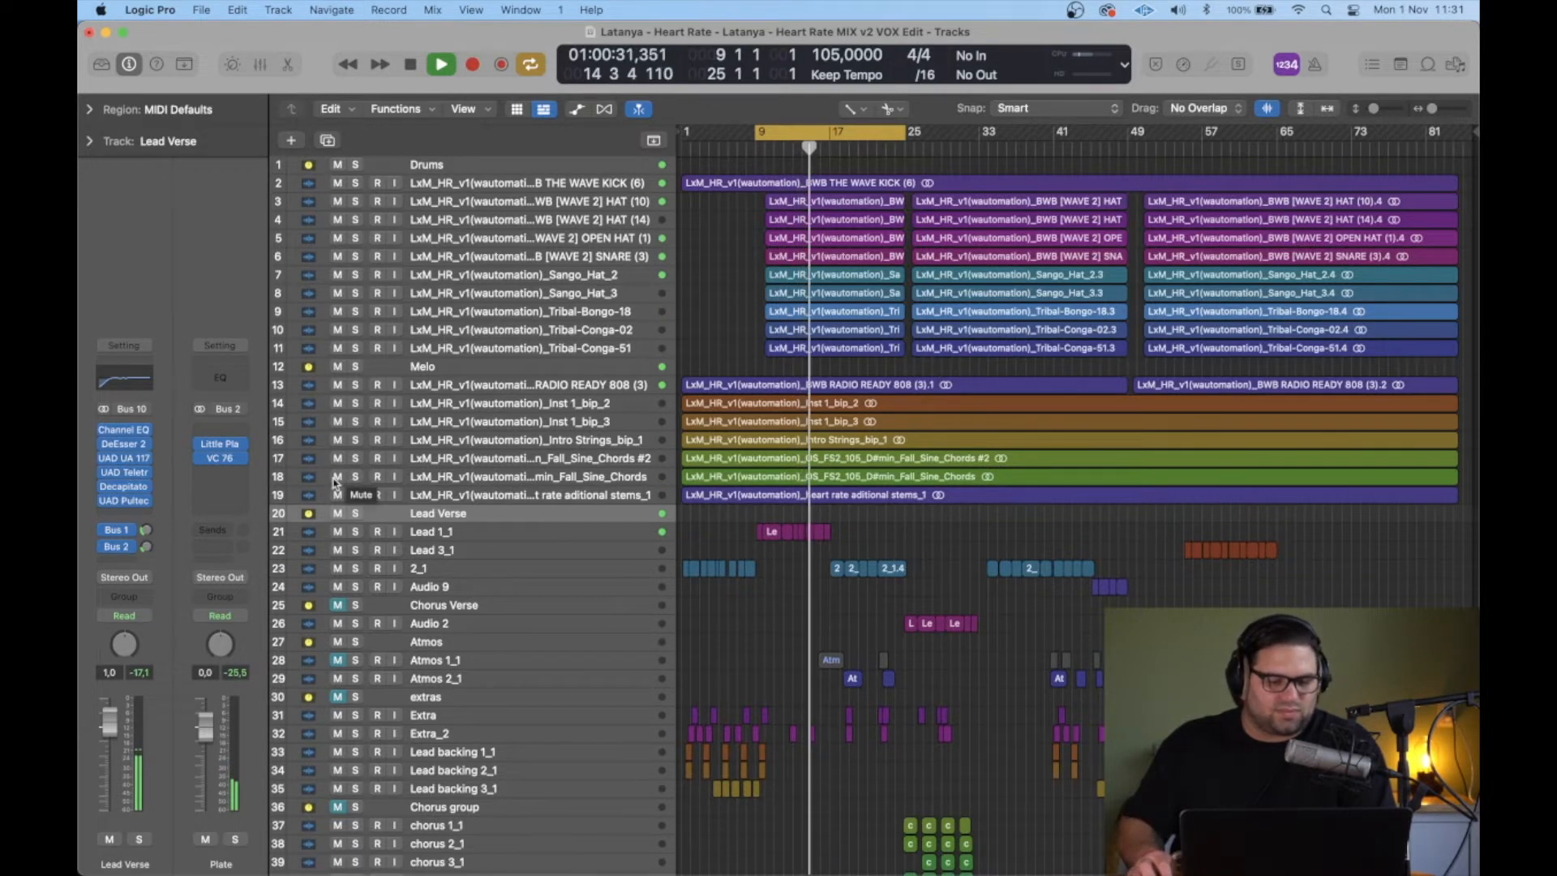
pyautogui.press('space')
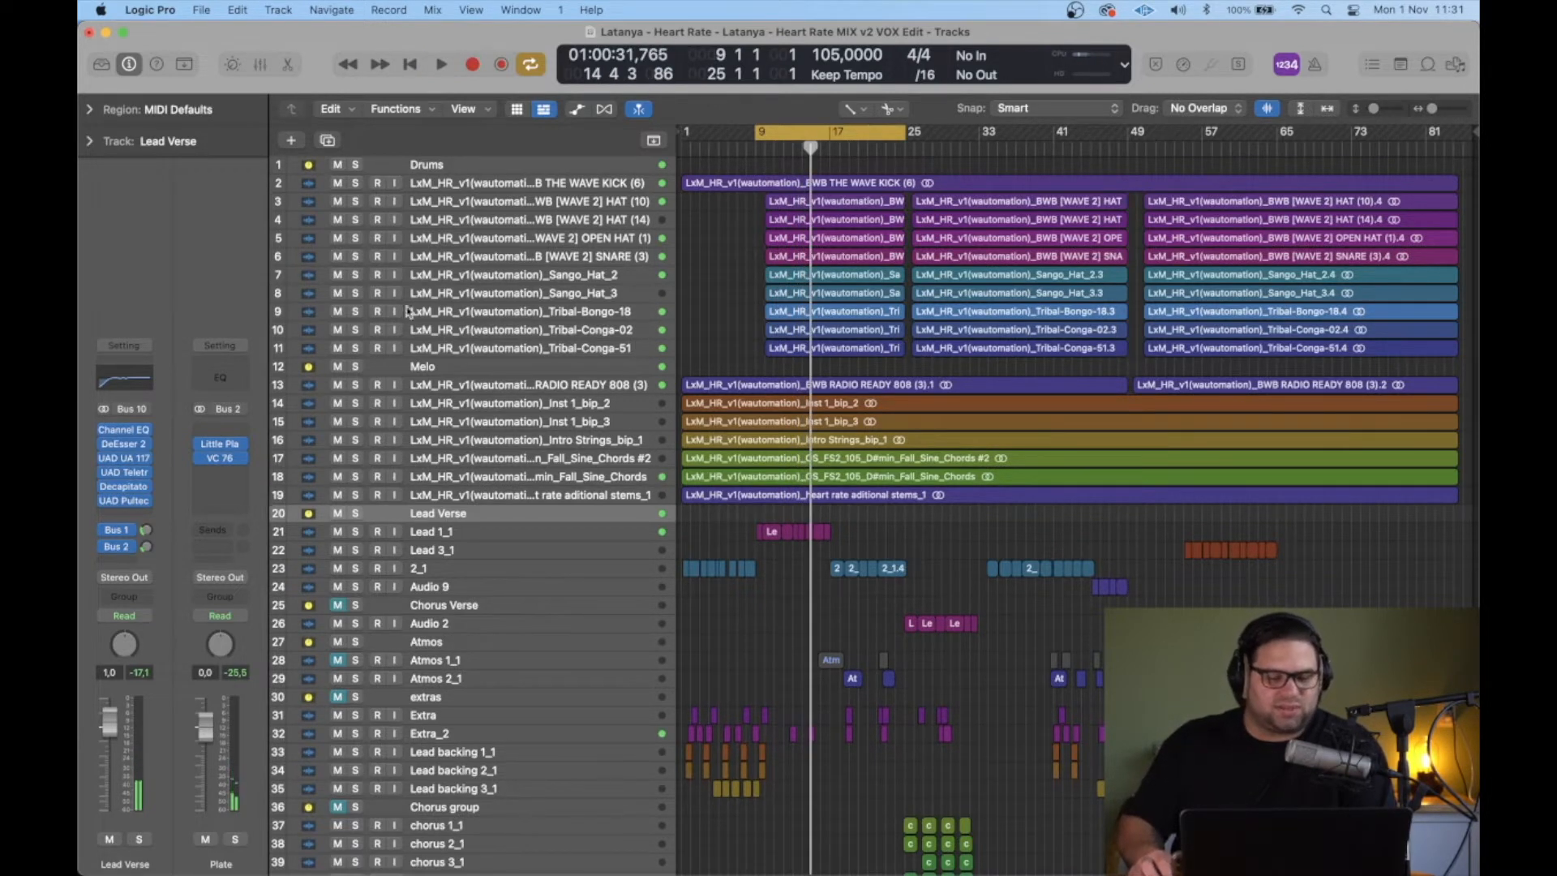
# Step: Solo the Drums group, select the BWB THE WAVE KICK (6) track and show the mixer
pyautogui.click(355, 165)
pyautogui.click(432, 168)
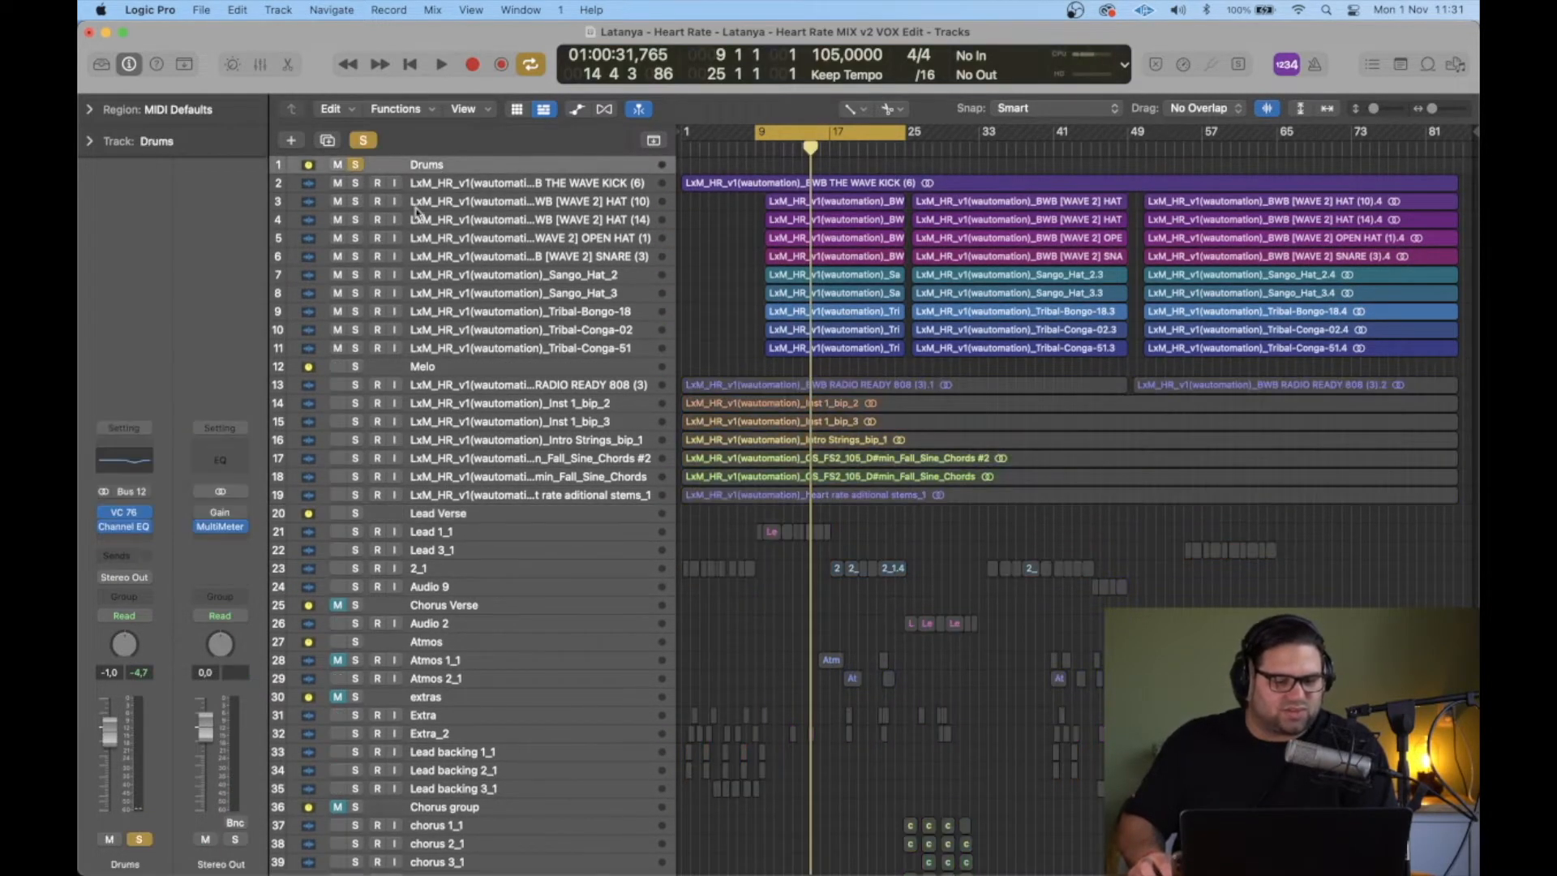
pyautogui.click(554, 185)
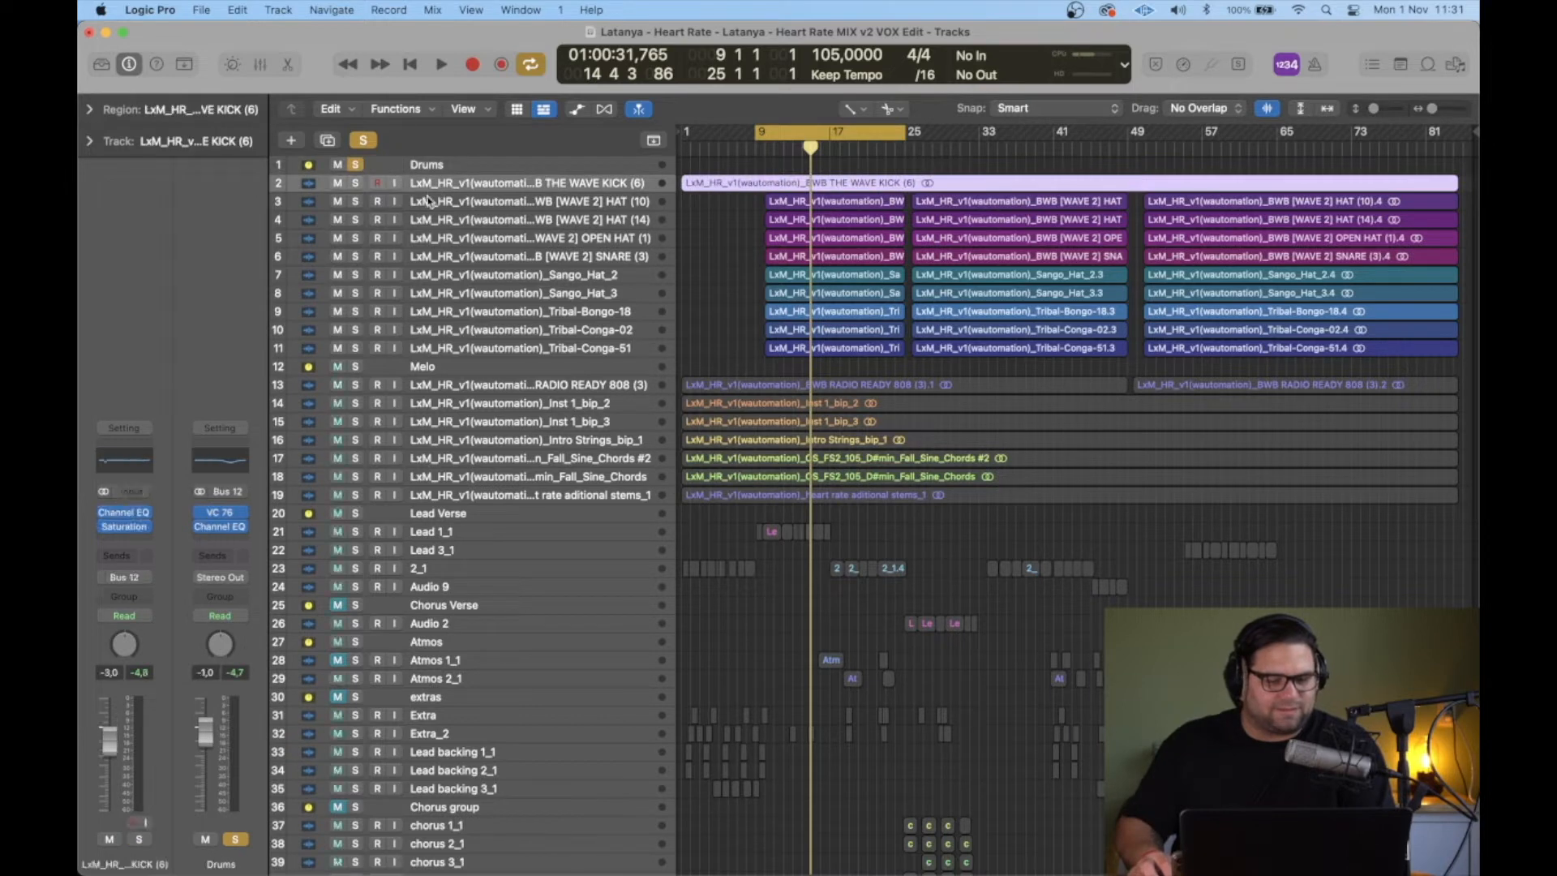
pyautogui.press('x')
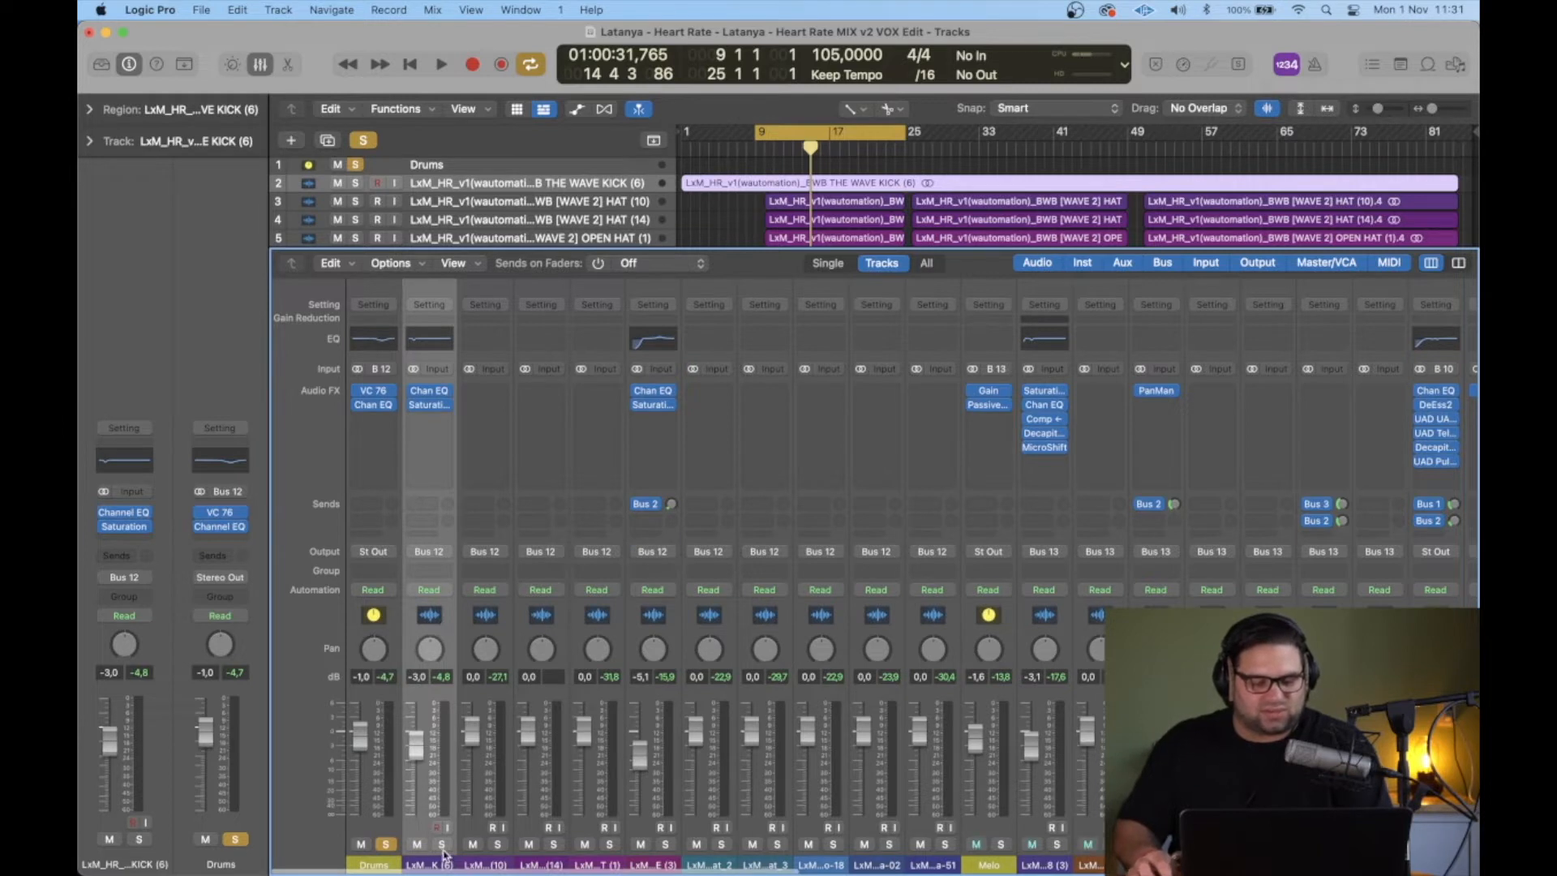
# Step: Solo only the BWB THE WAVE KICK (6) track in place of the Drums group and play it briefly
pyautogui.click(386, 845)
pyautogui.press('space')
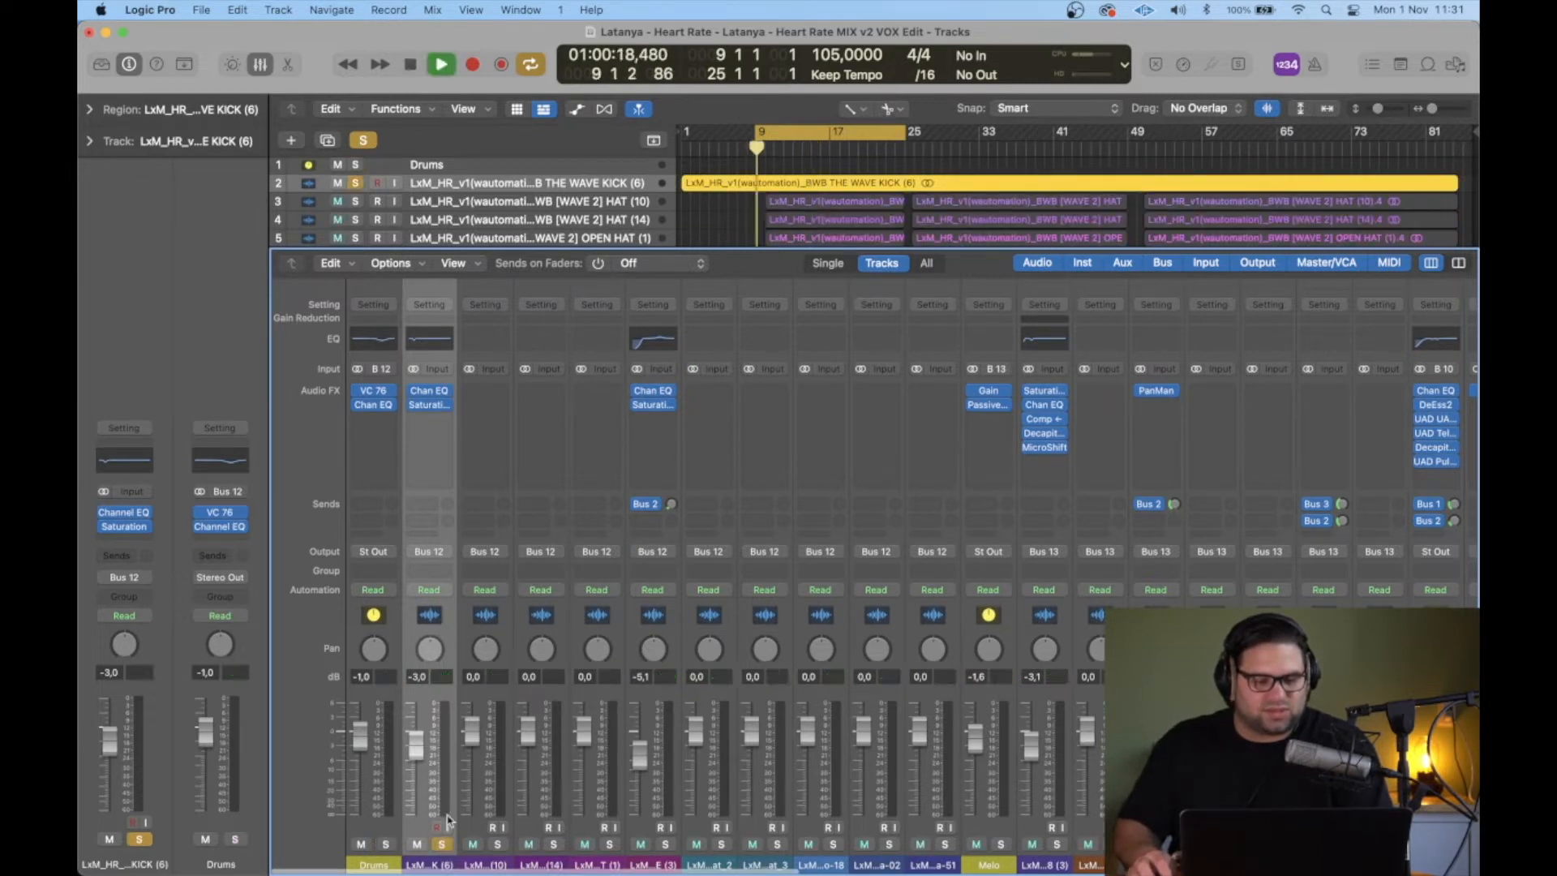
pyautogui.press('space')
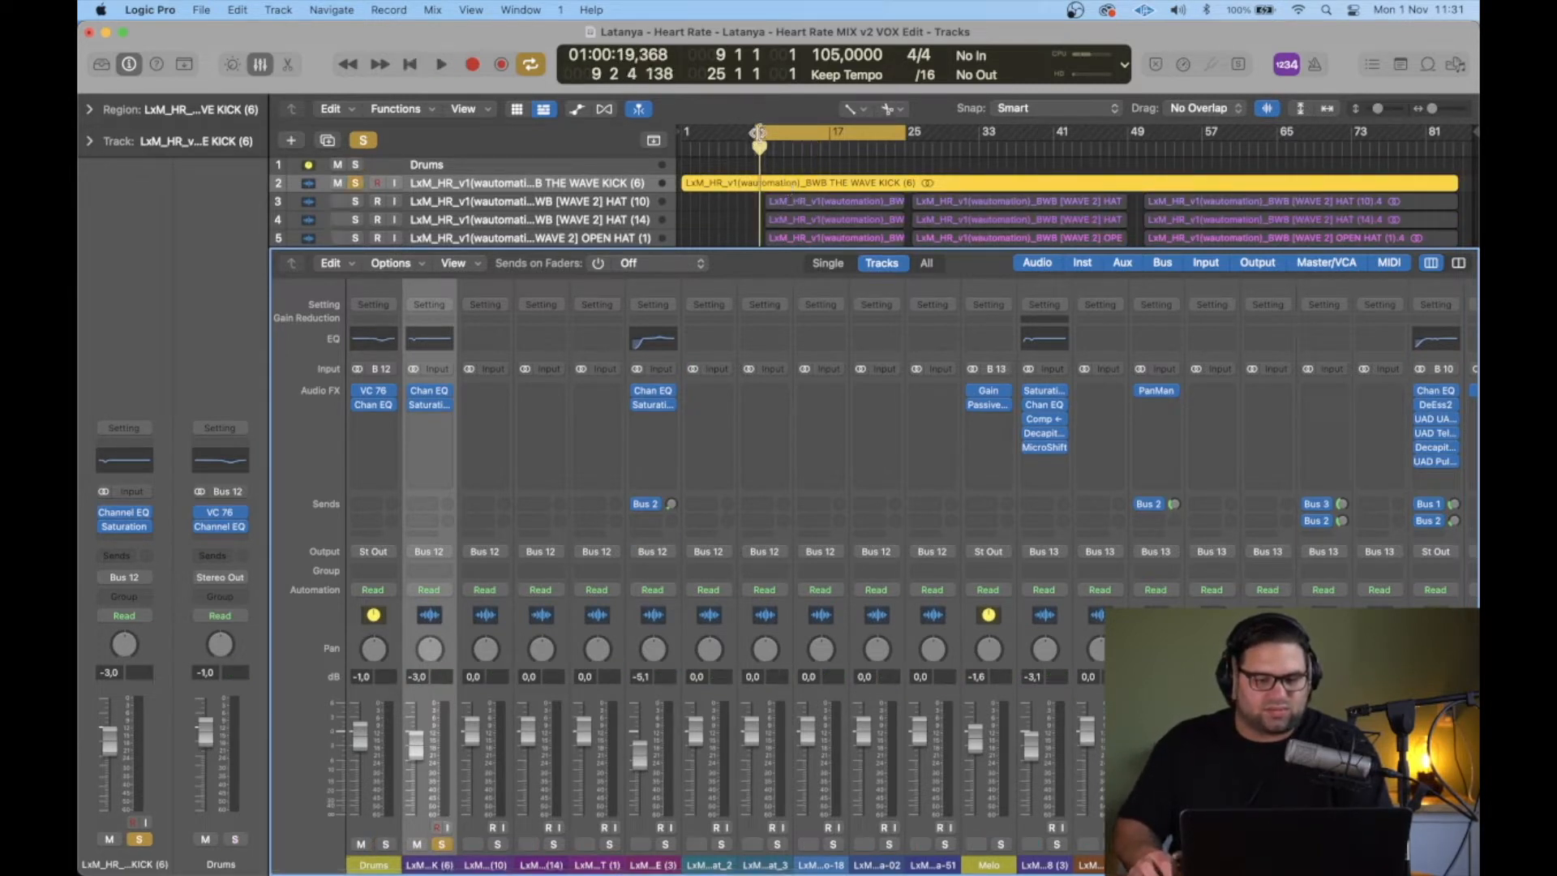
# Step: Shorten the cycle range so it starts at bar 17 and play the soloed kick from there
pyautogui.moveTo(758, 134); pyautogui.dragTo(831, 138)
pyautogui.press('space')
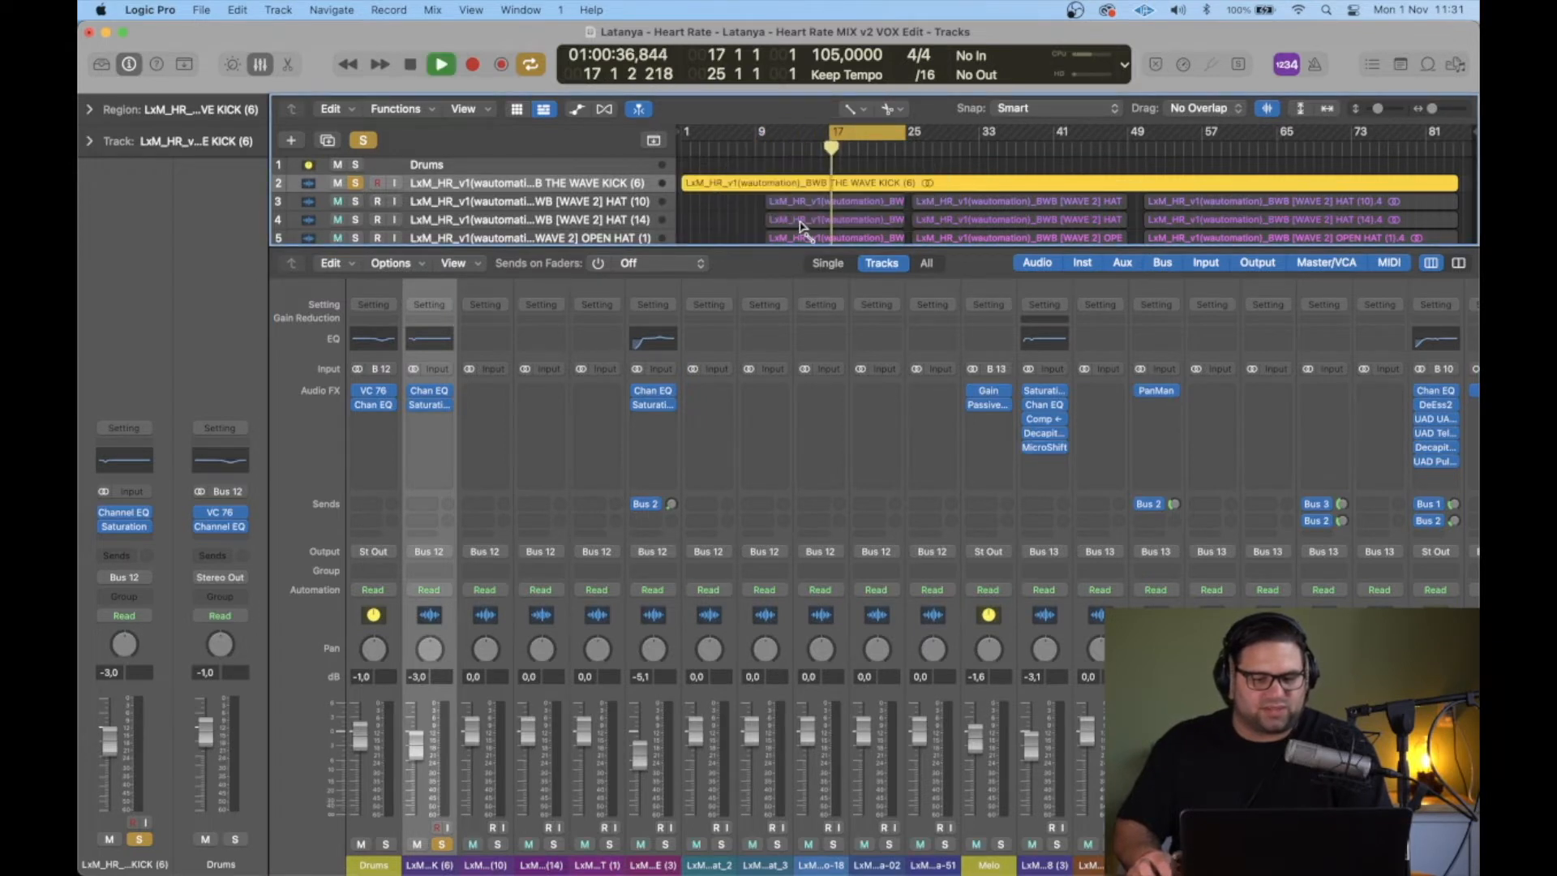
pyautogui.scroll(-3, 783, 233)
pyautogui.scroll(3, 782, 230)
pyautogui.hscroll(-1, 767, 219)
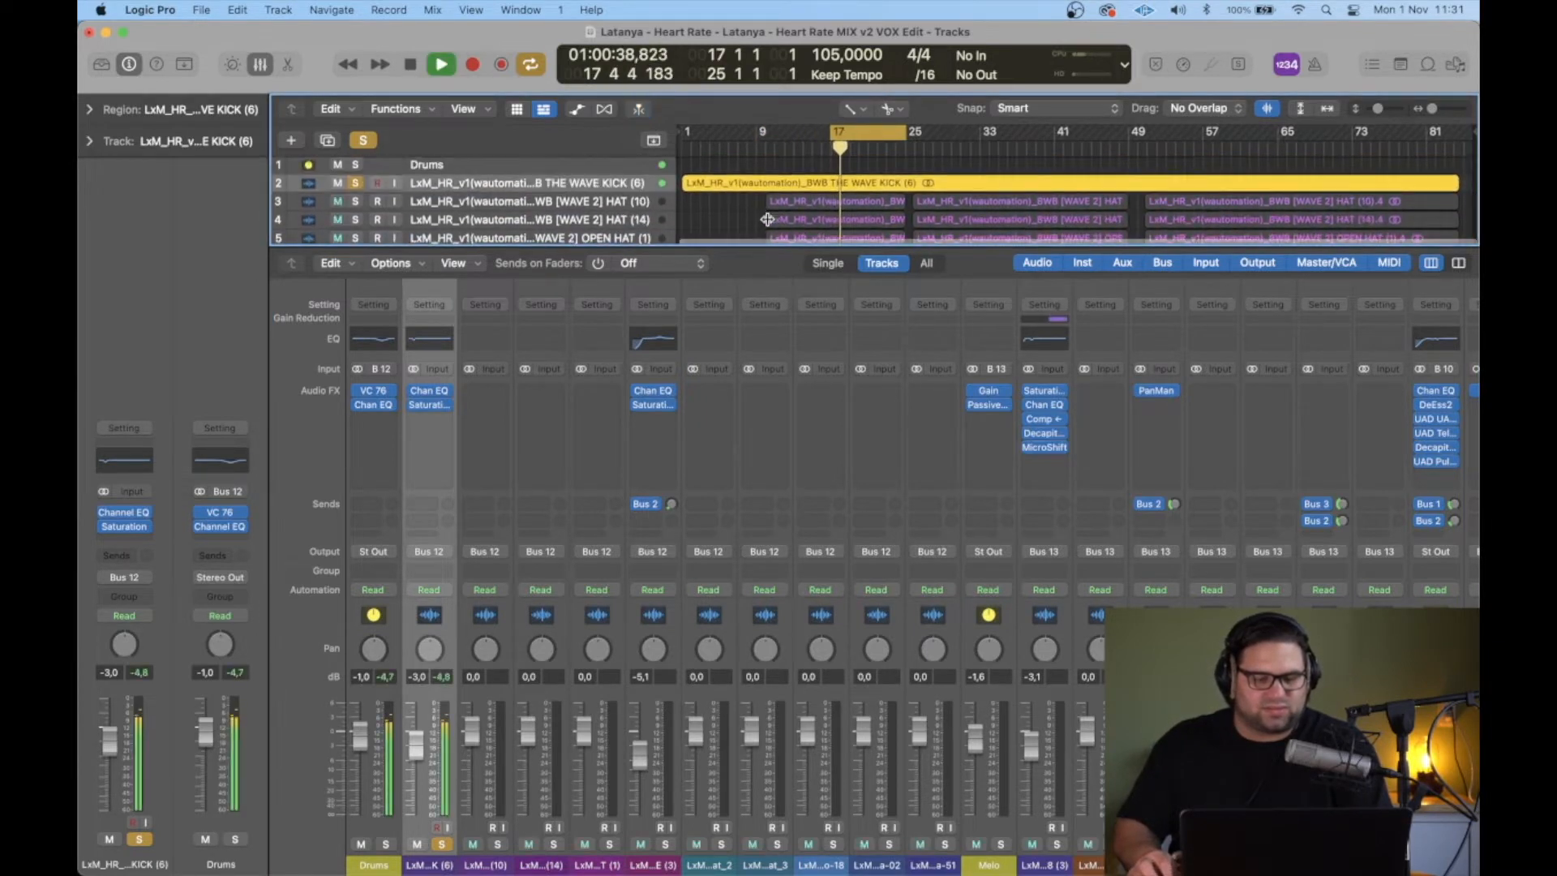
# Step: Bypass the kick's Channel EQ briefly during playback, and open its Saturation Knob and Channel EQ for inspection
pyautogui.click(413, 391)
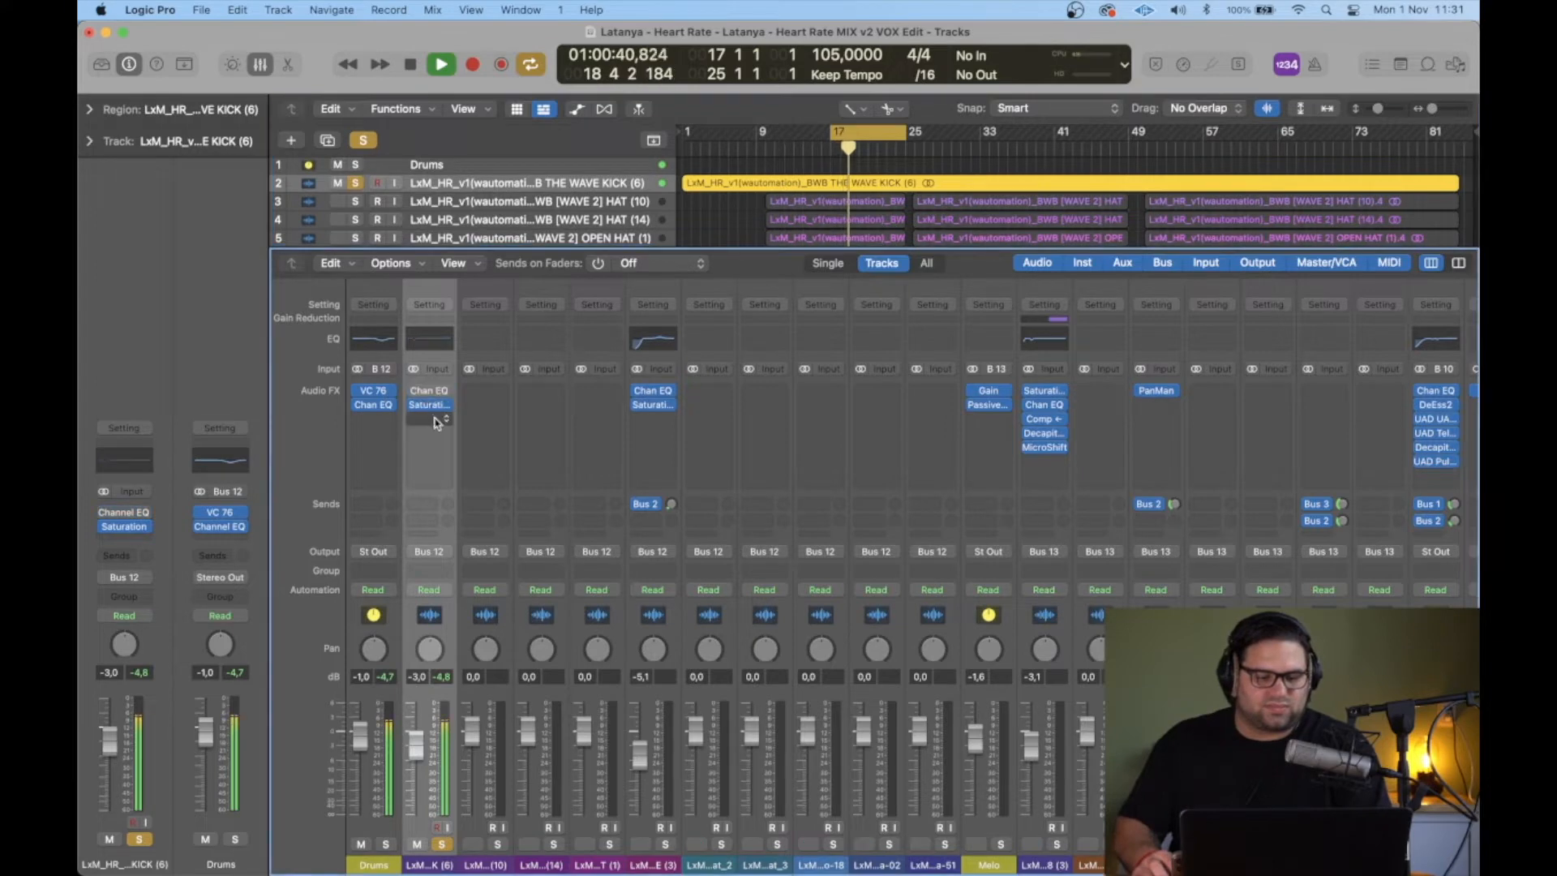
pyautogui.click(430, 407)
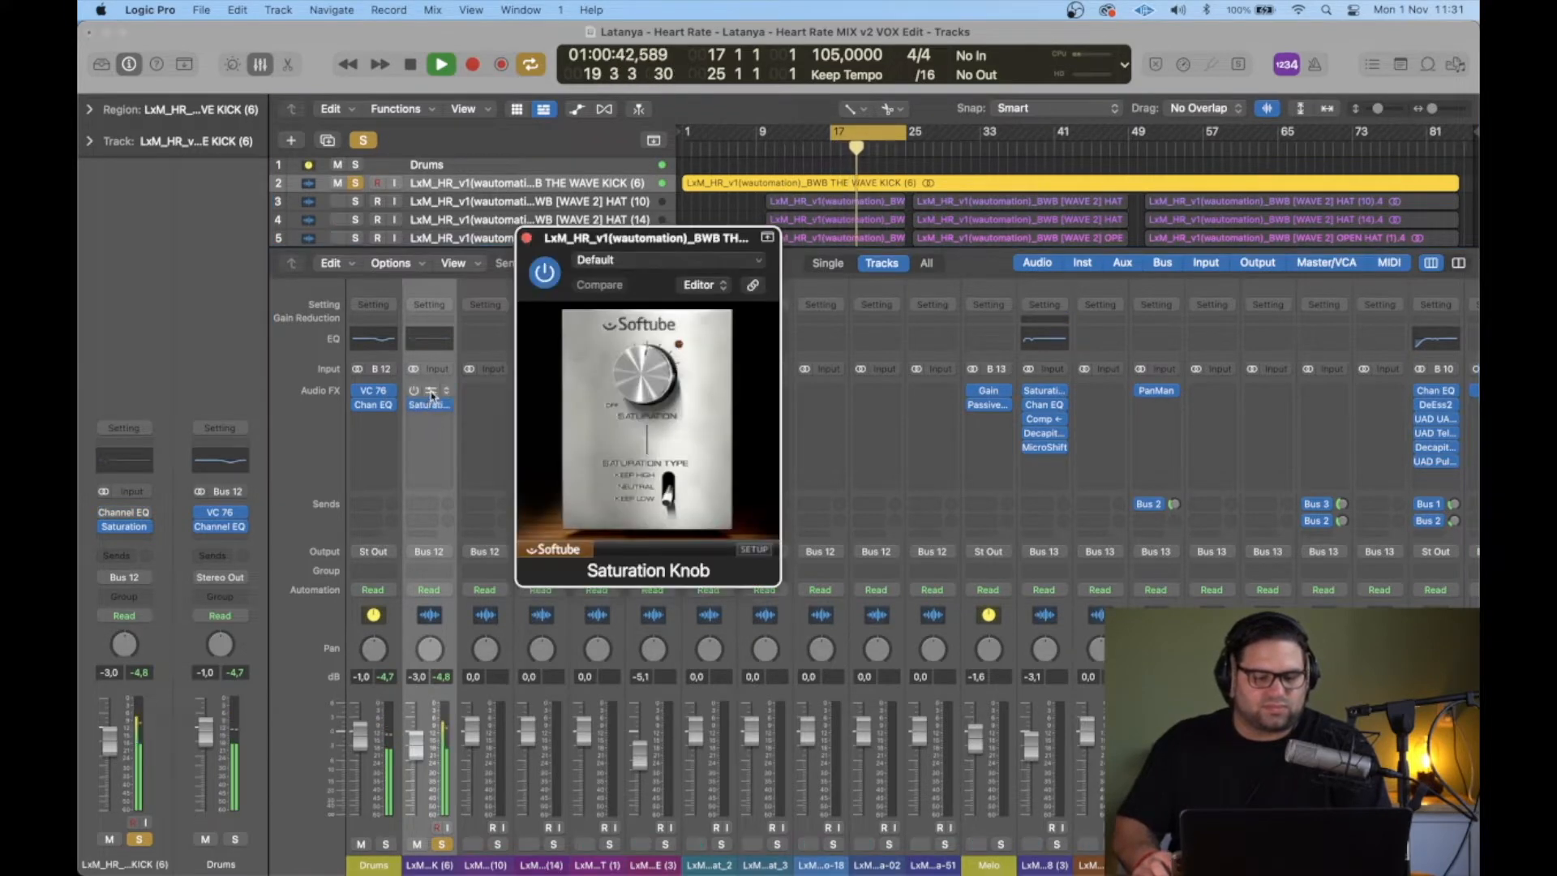
pyautogui.click(431, 392)
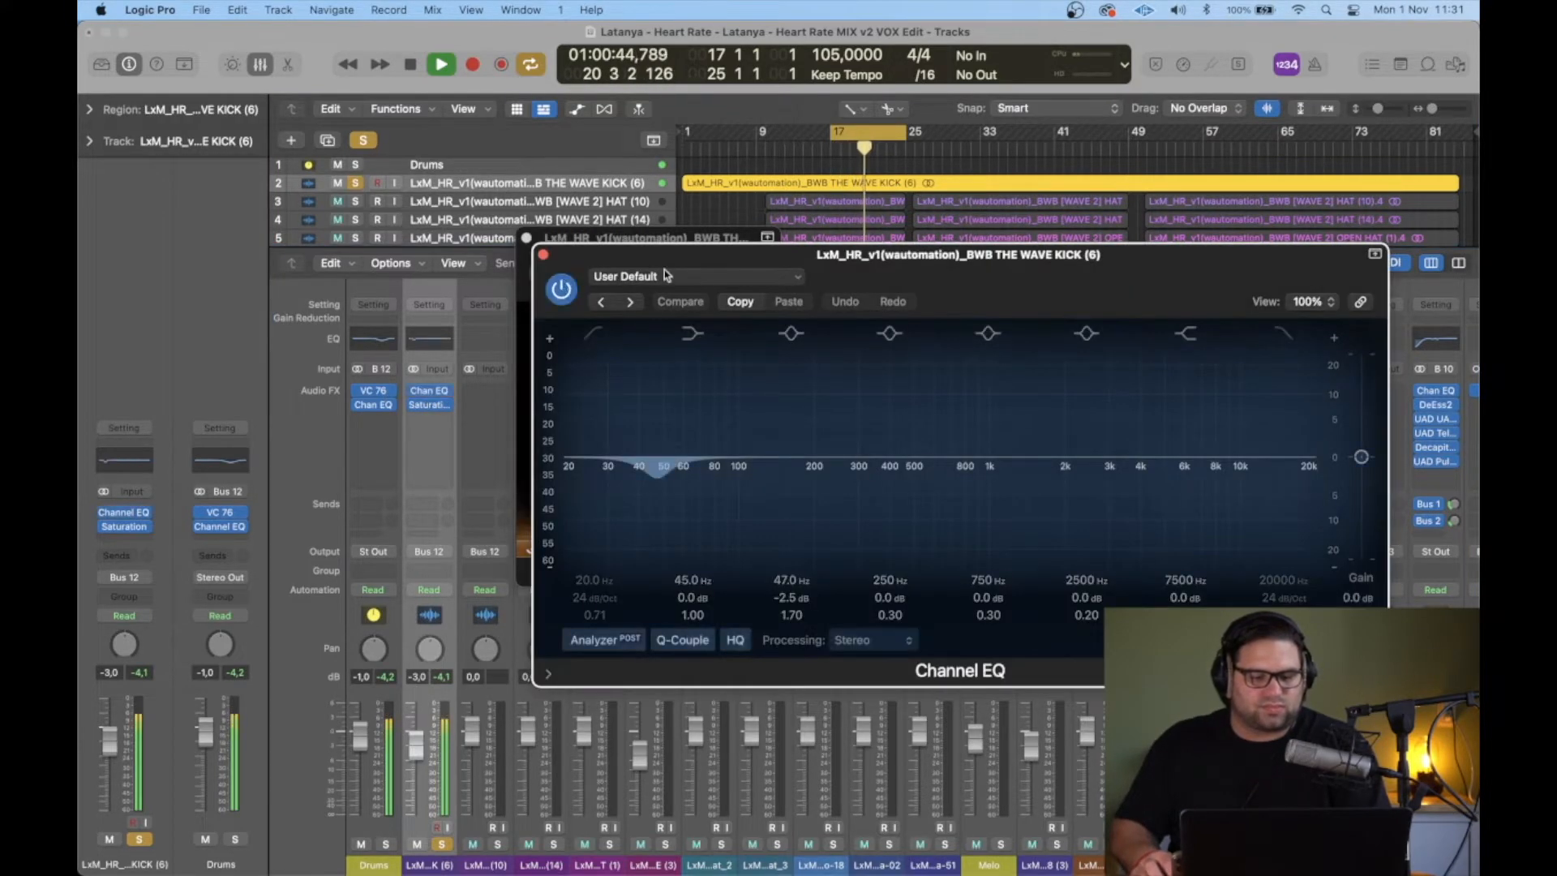
pyautogui.moveTo(664, 275); pyautogui.dragTo(386, 441)
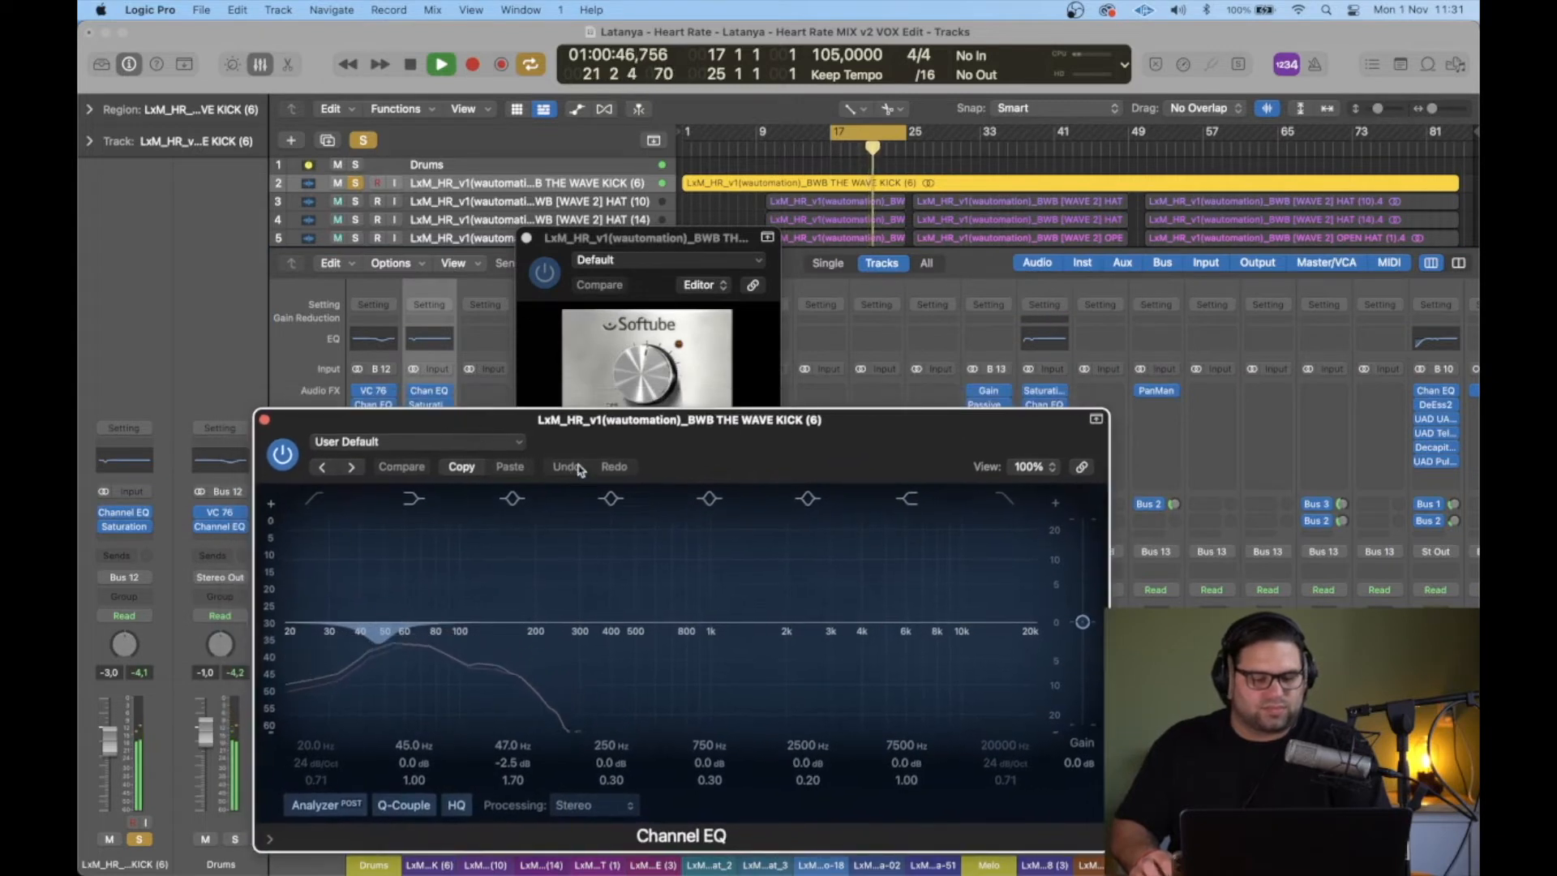
pyautogui.press('space')
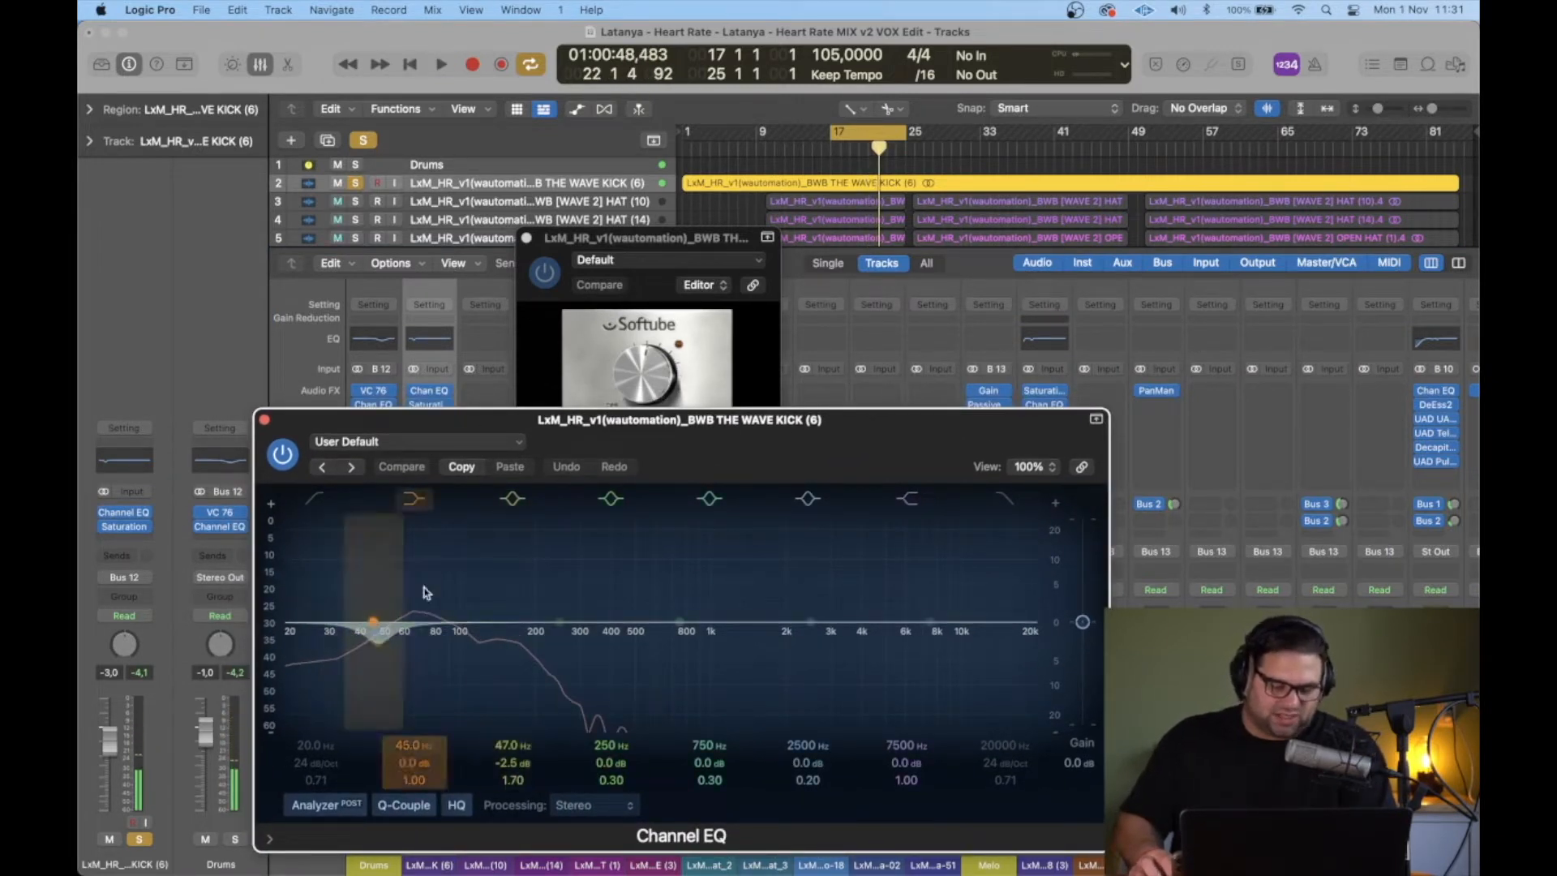
# Step: Examine the kick's Saturation Knob settings and close both of the kick's plug-in windows
pyautogui.click(659, 291)
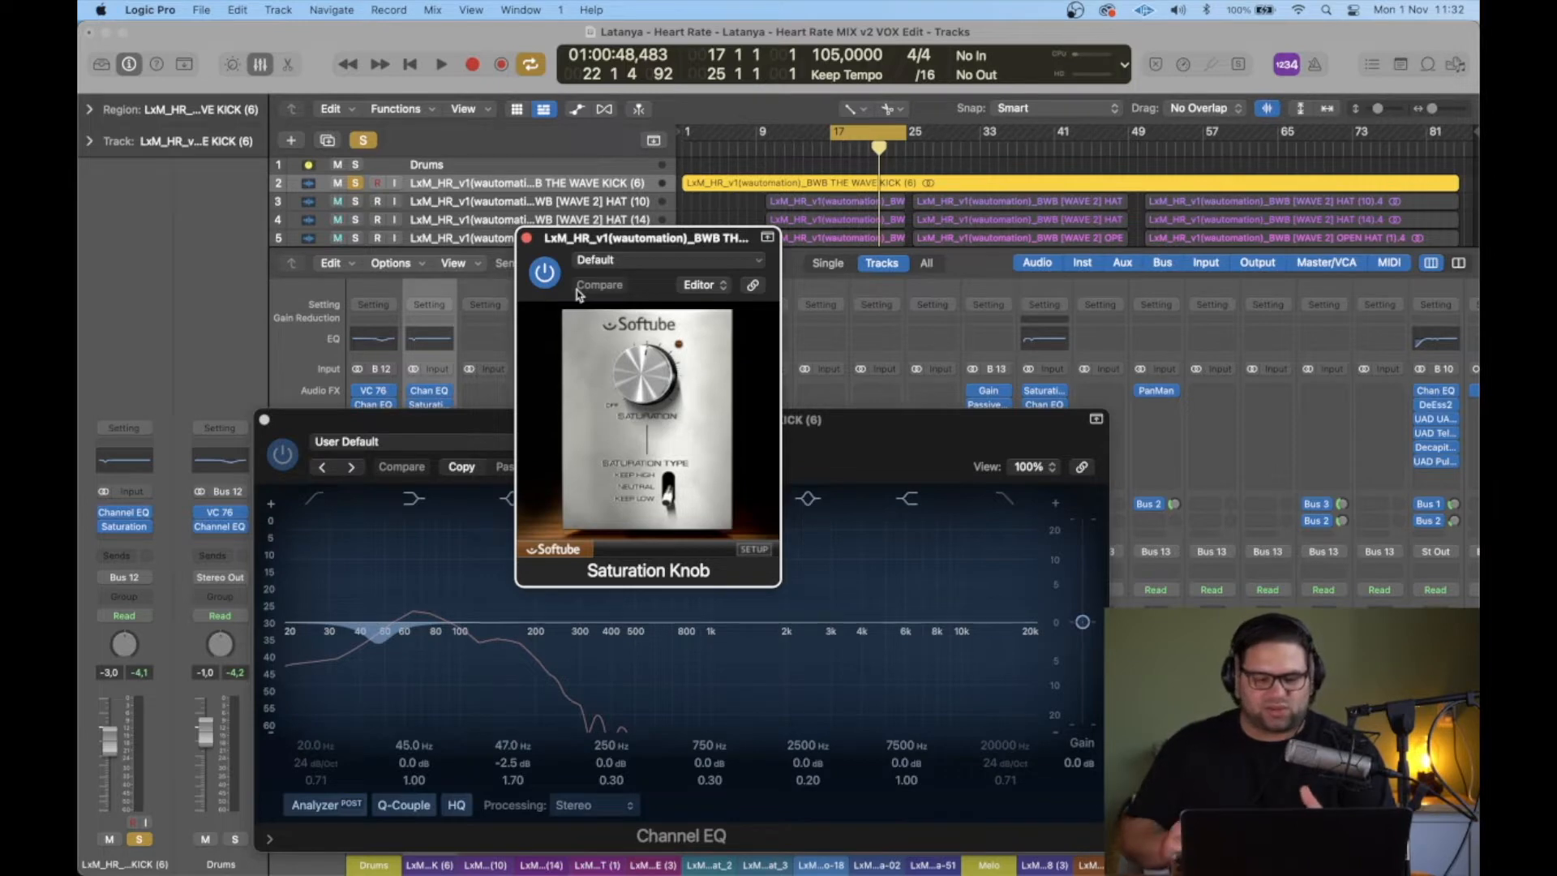
pyautogui.click(527, 239)
pyautogui.click(265, 420)
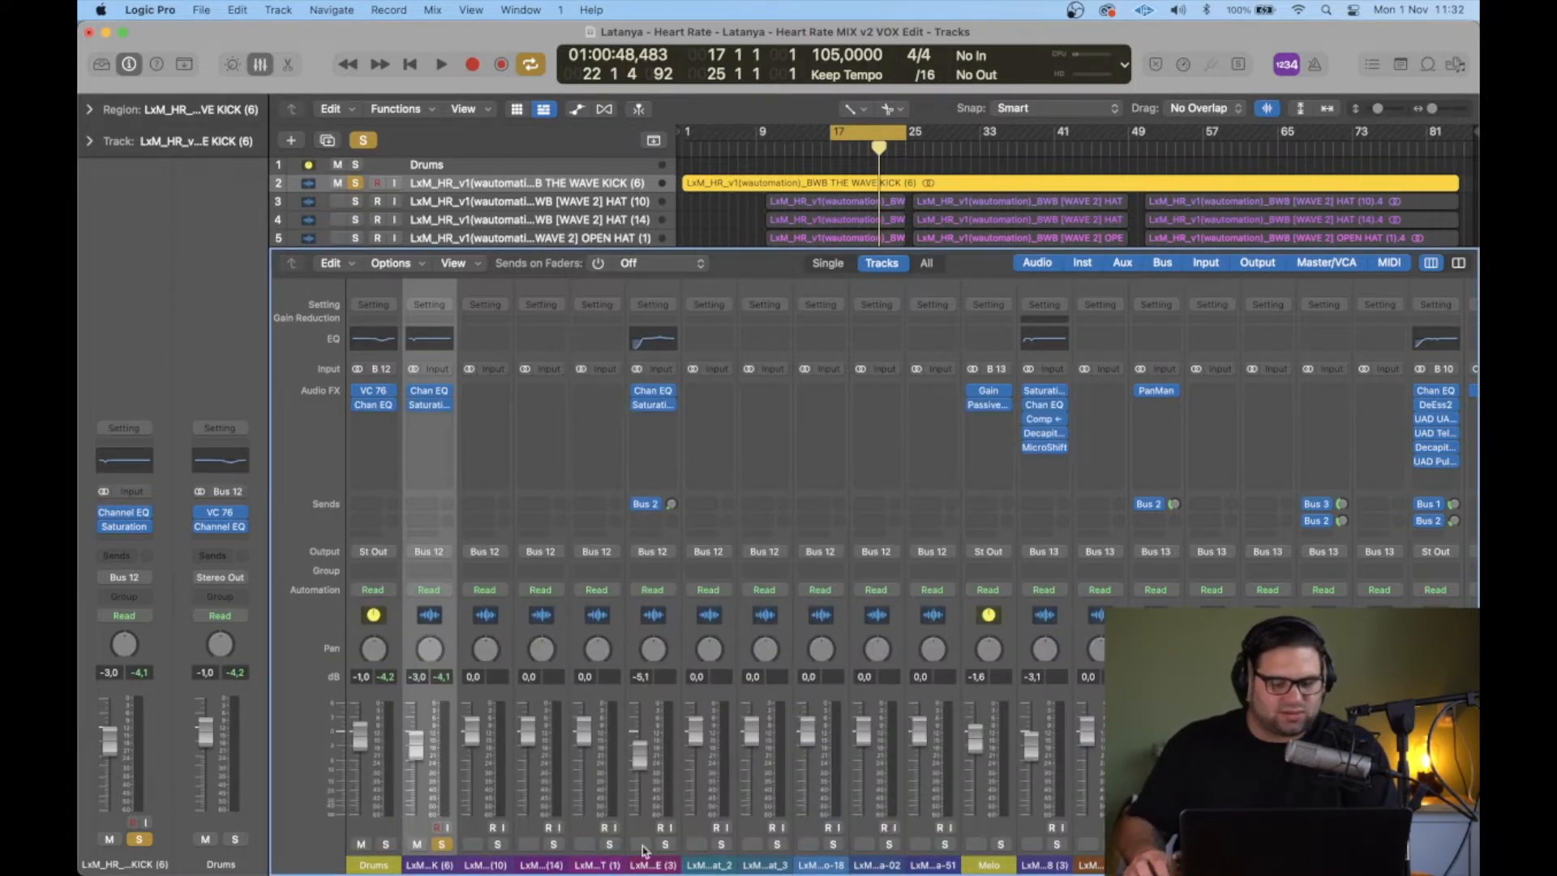
# Step: Solo the BWB [WAVE 2] SNARE (3) track along with the kick and play both from bar 17
pyautogui.click(668, 866)
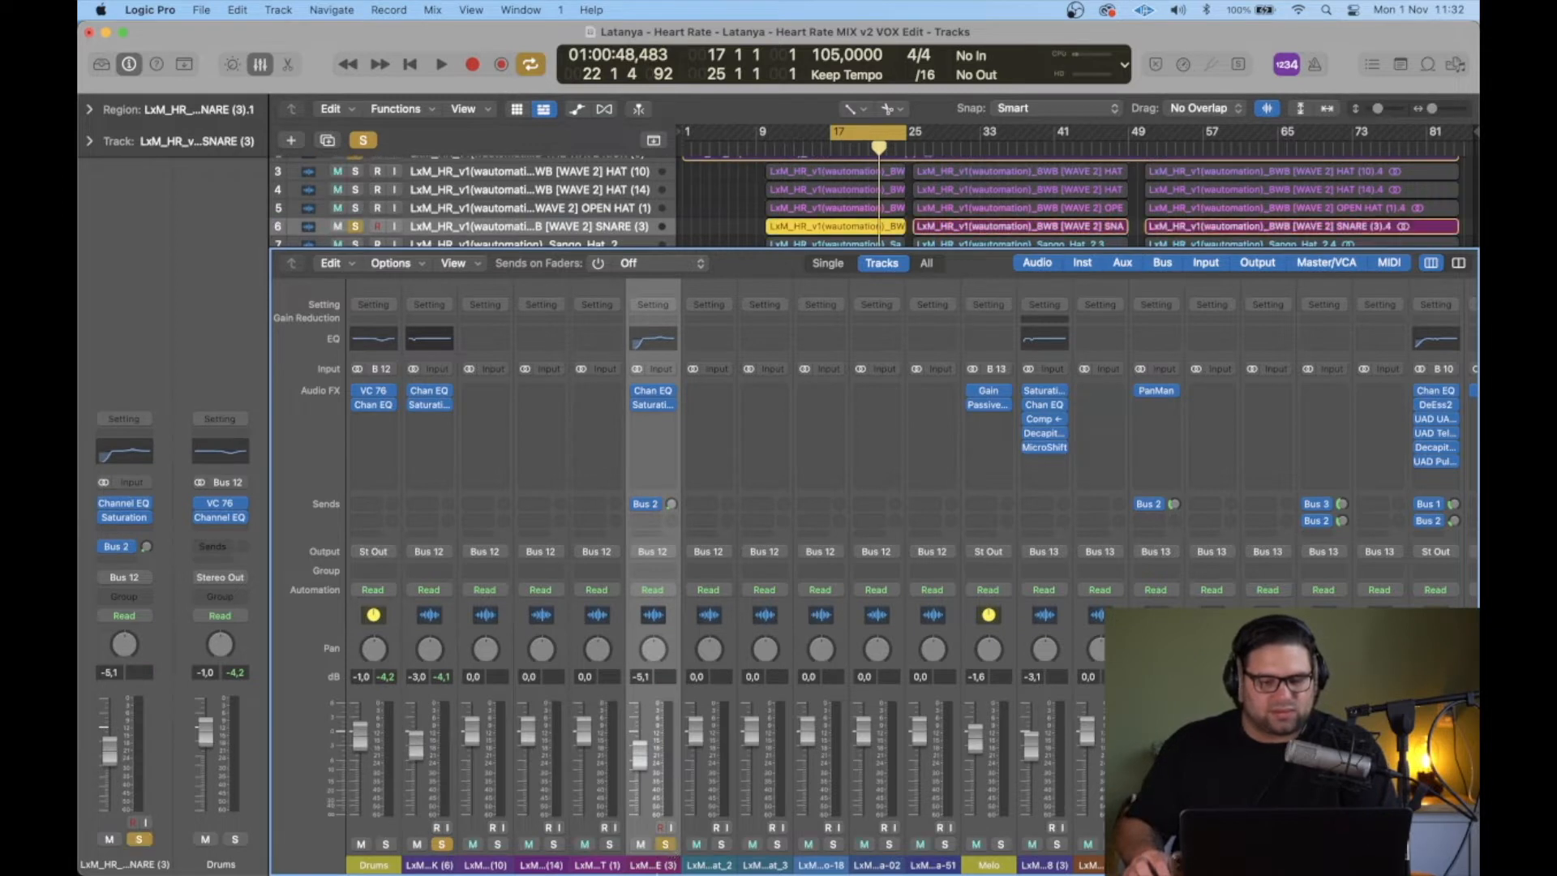
pyautogui.press('space')
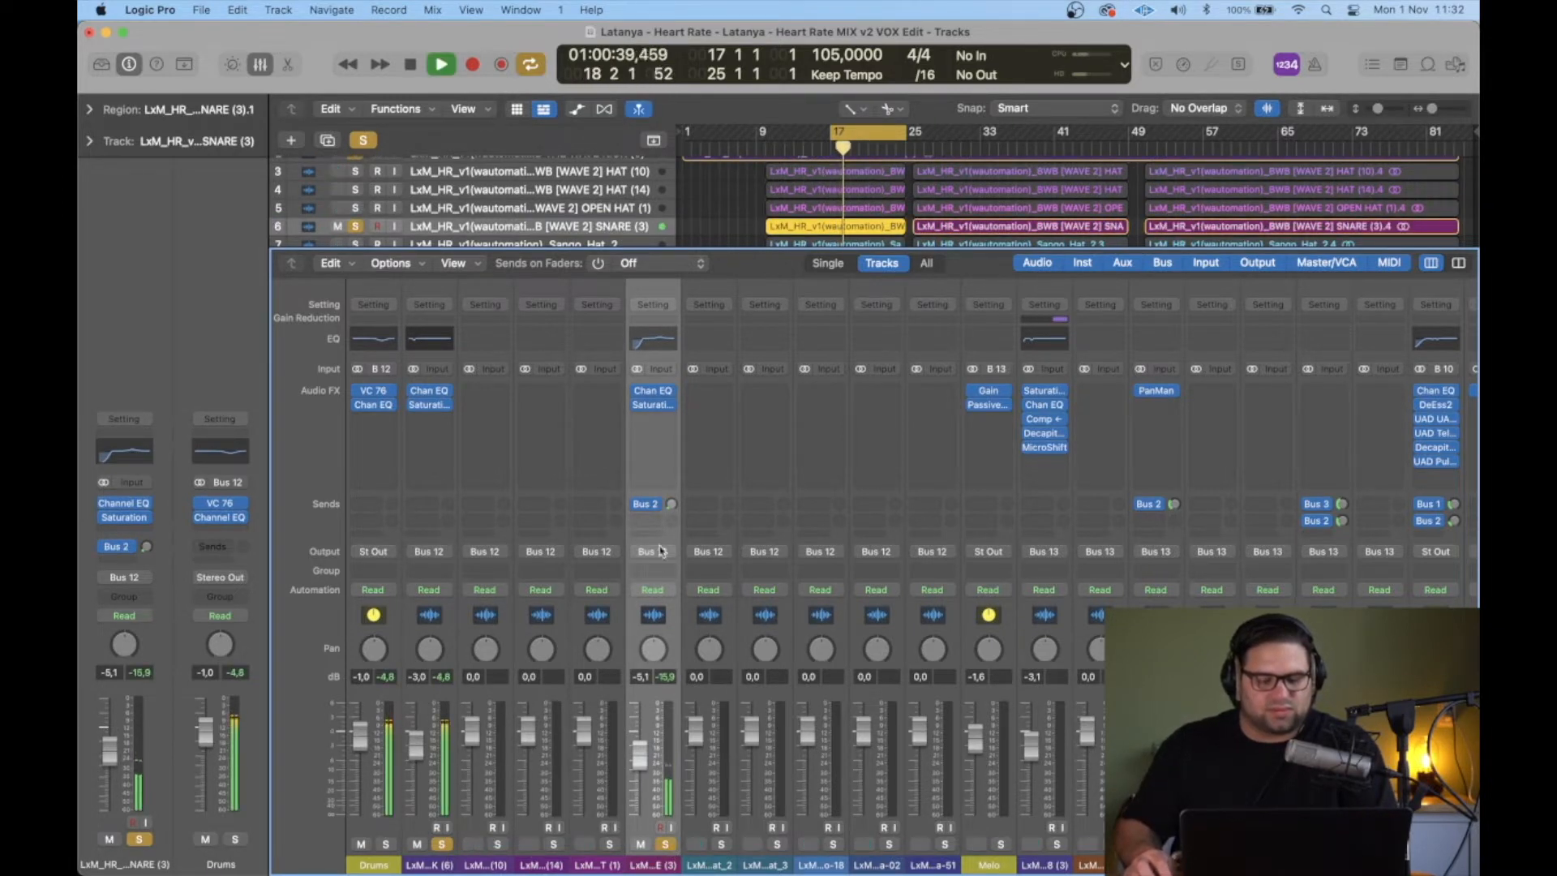
pyautogui.press('space')
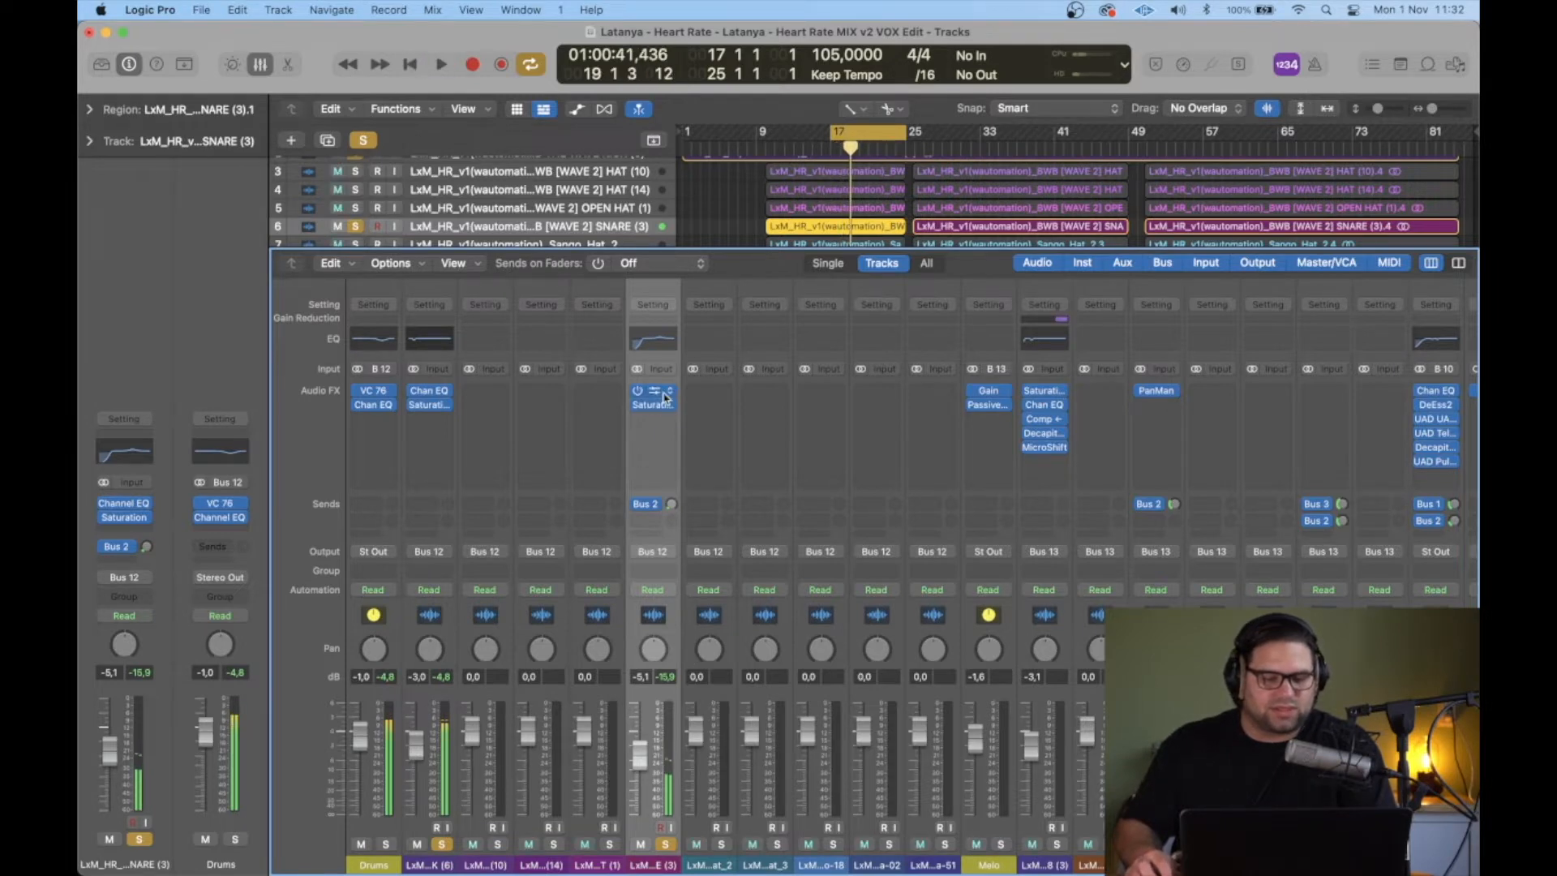
# Step: Open the snare's Channel EQ and Saturation Knob and arrange their windows so both can be reached
pyautogui.click(653, 395)
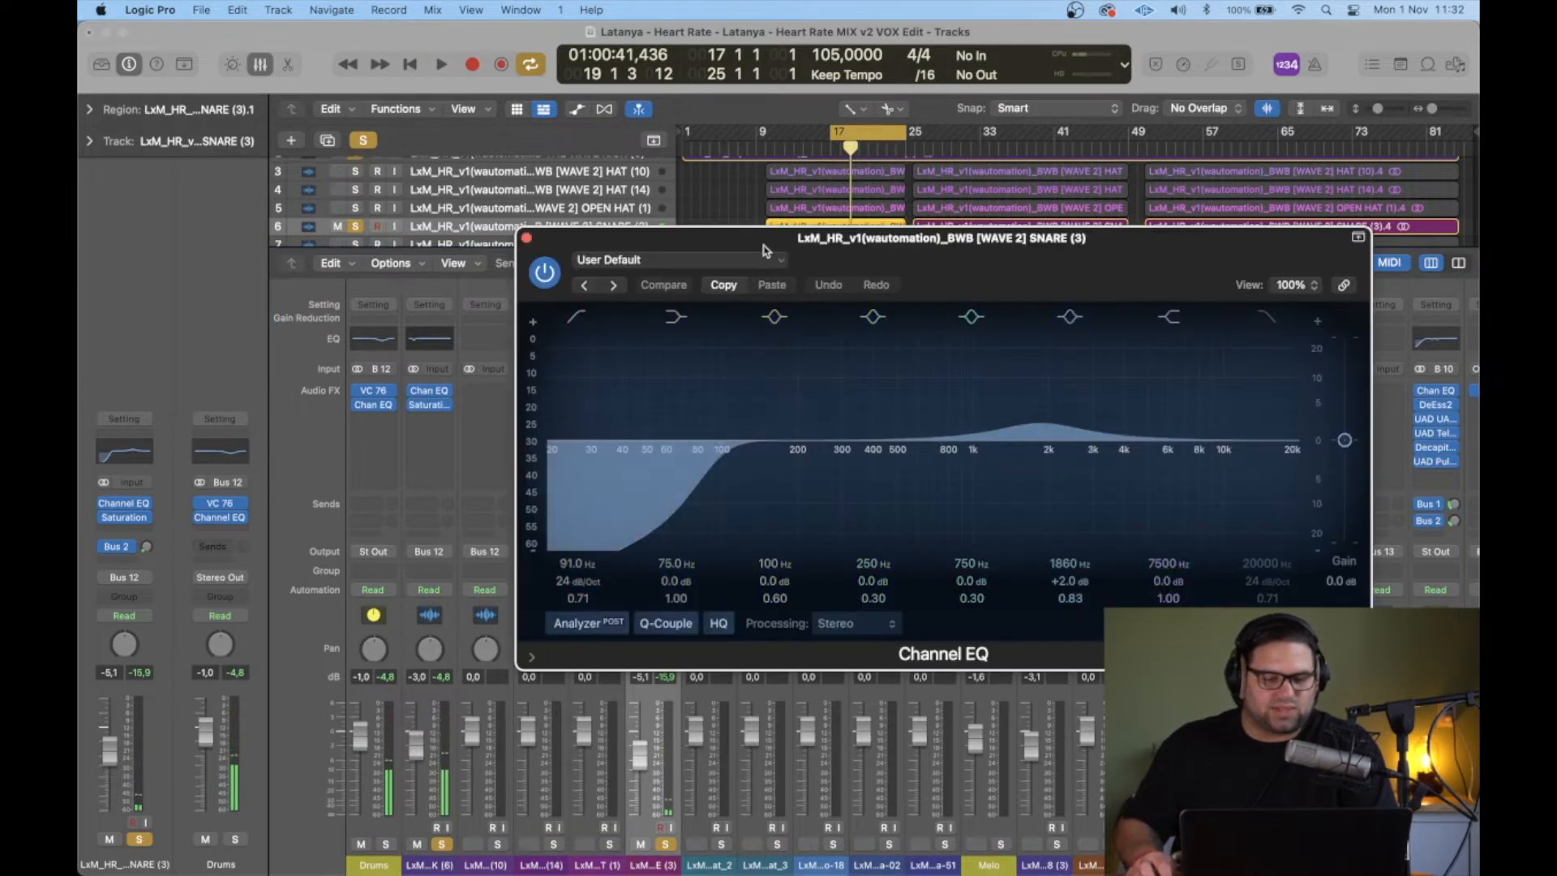
pyautogui.moveTo(764, 251); pyautogui.dragTo(597, 471)
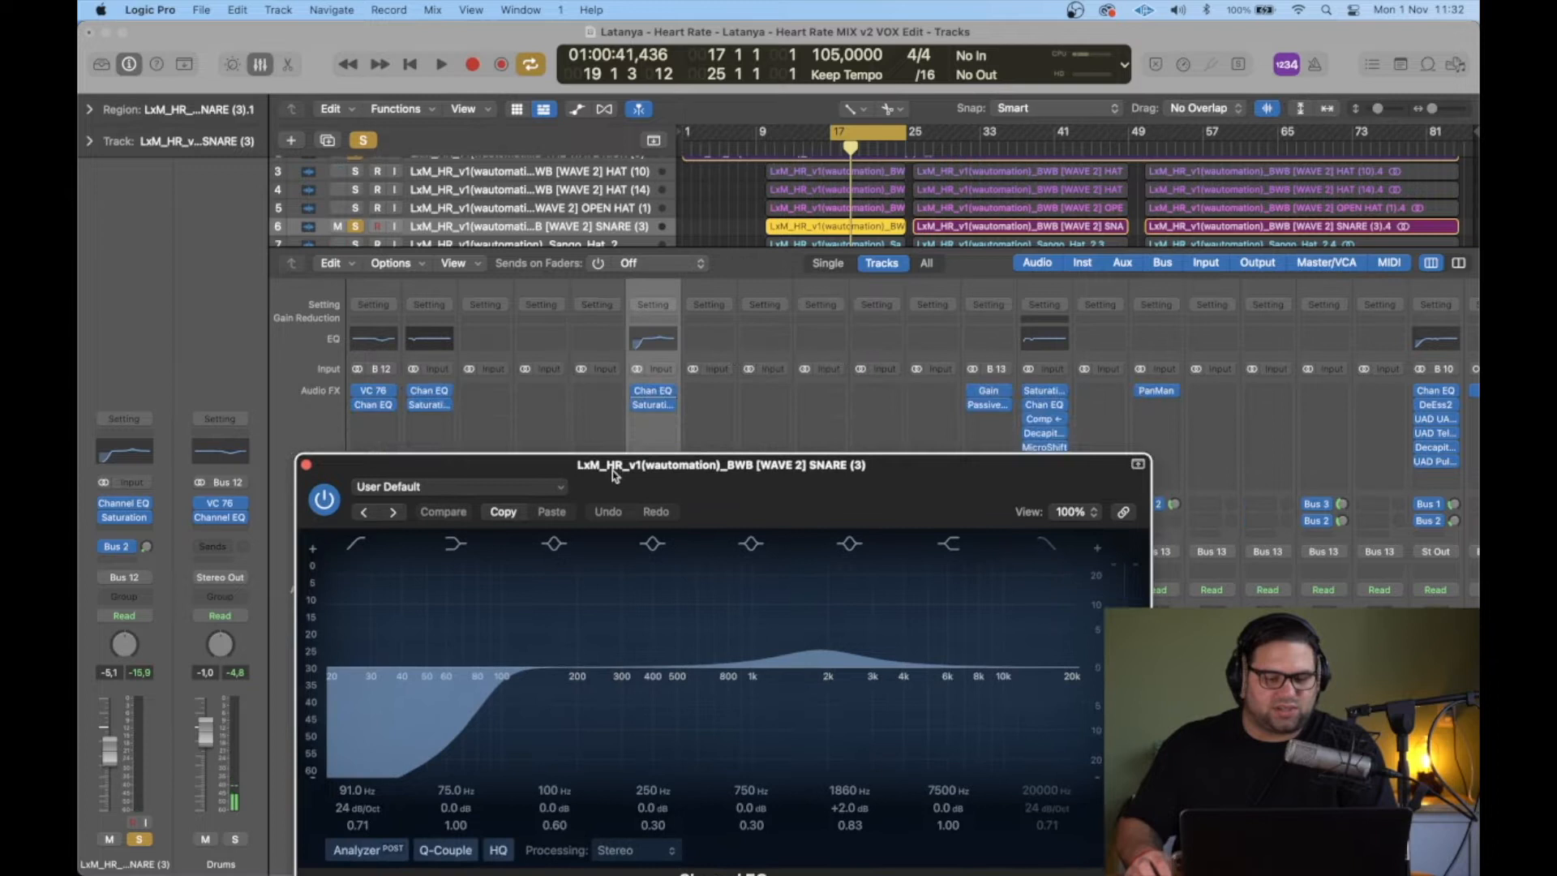
pyautogui.click(655, 405)
pyautogui.moveTo(861, 491); pyautogui.dragTo(791, 475)
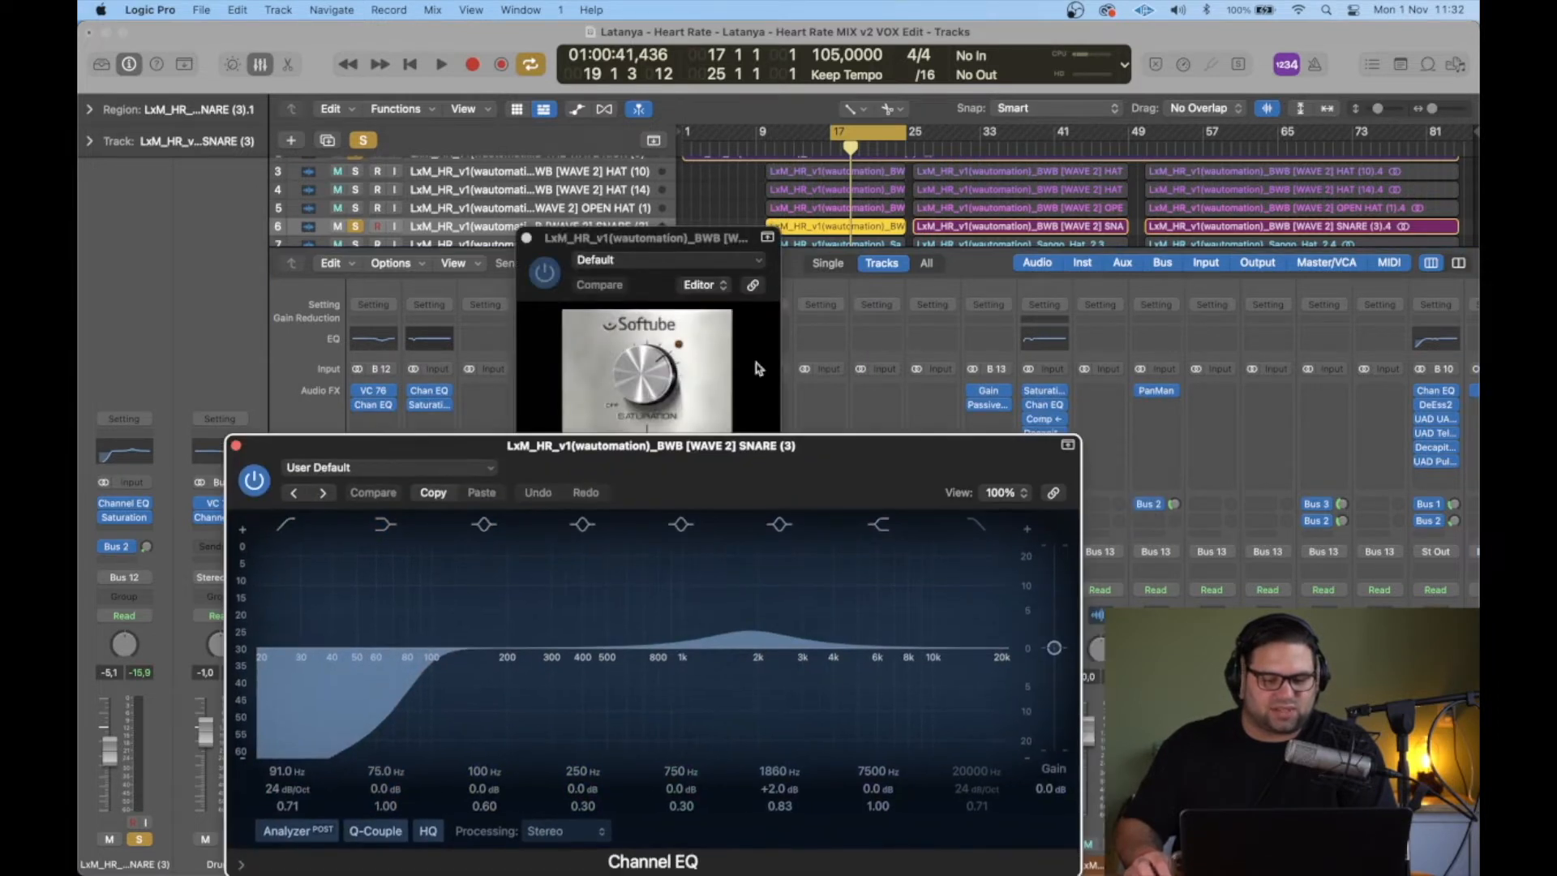
pyautogui.moveTo(689, 247); pyautogui.dragTo(793, 212)
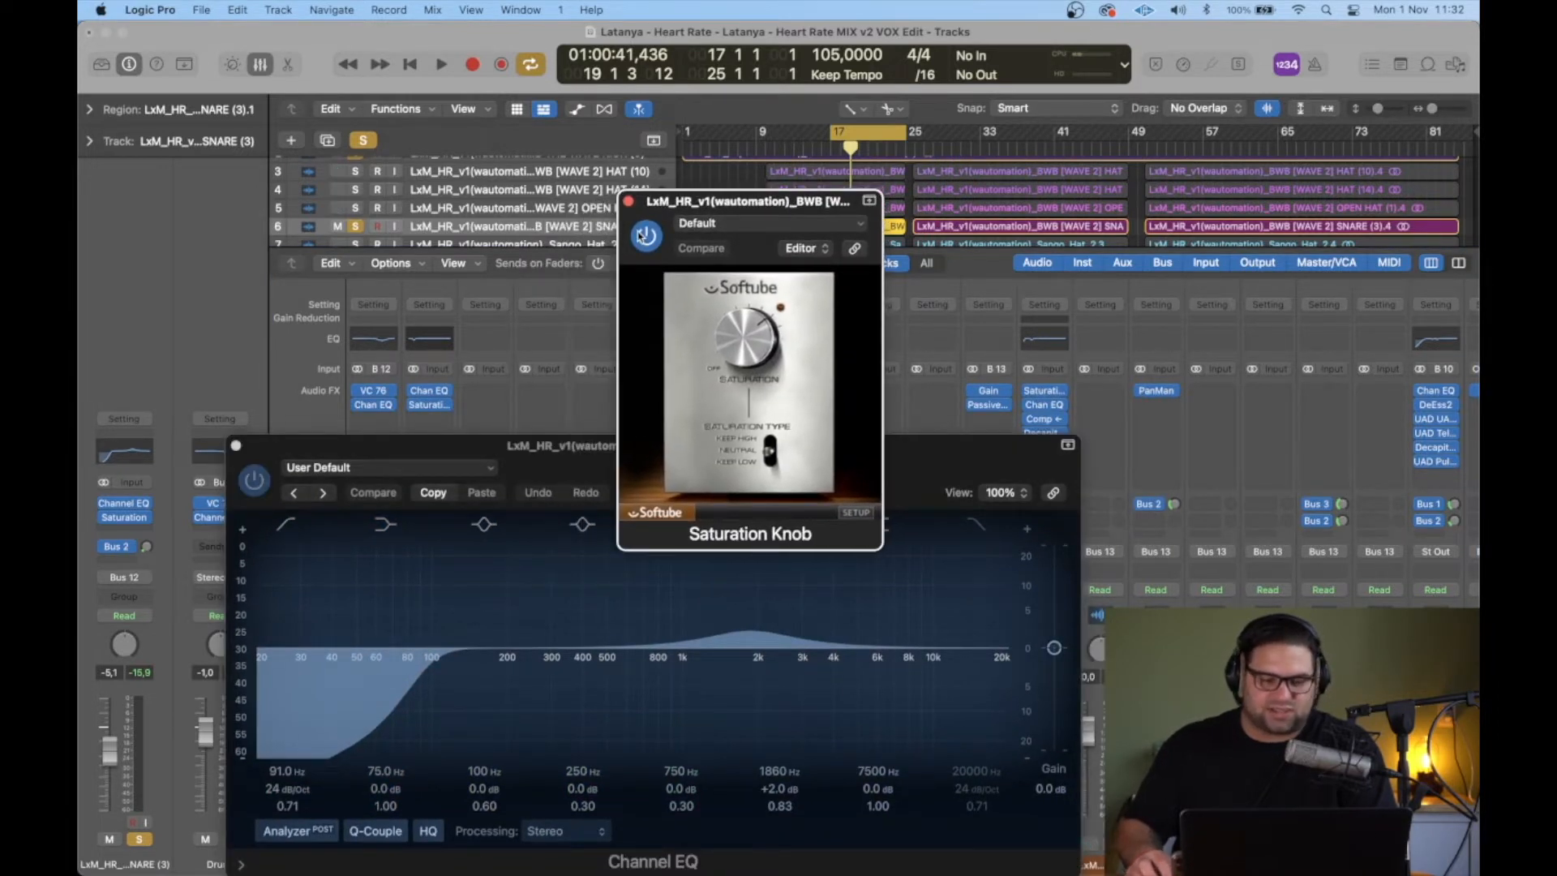
# Step: Audition the kick and snare with the snare's Saturation Knob and Channel EQ bypassed, and switch both plug-ins back on
pyautogui.click(253, 484)
pyautogui.click(251, 481)
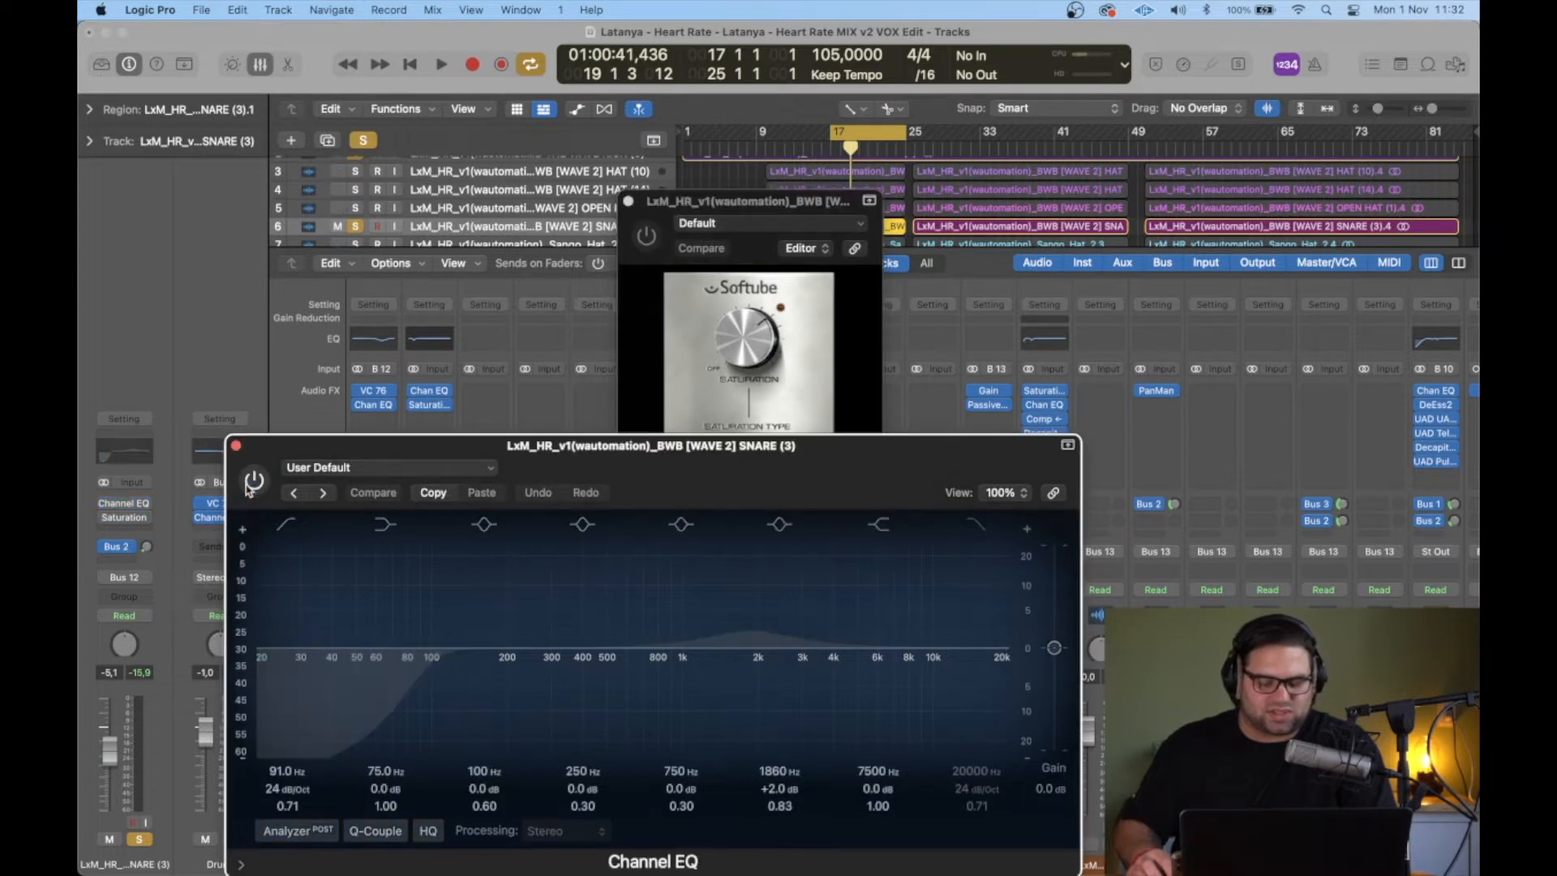
pyautogui.press('space')
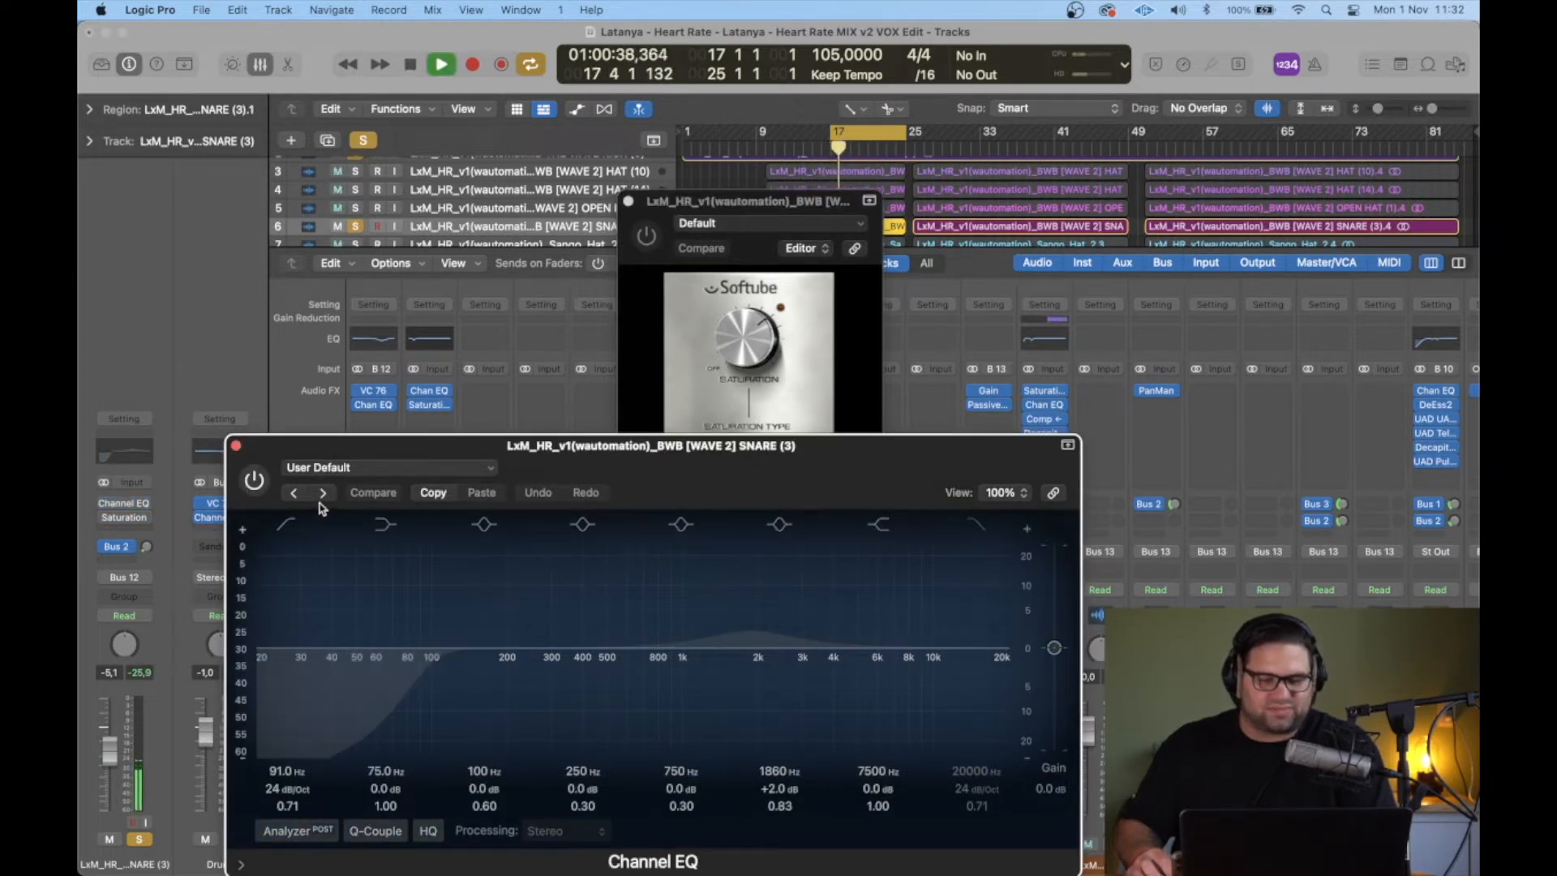
pyautogui.press('space')
pyautogui.click(254, 481)
pyautogui.click(653, 242)
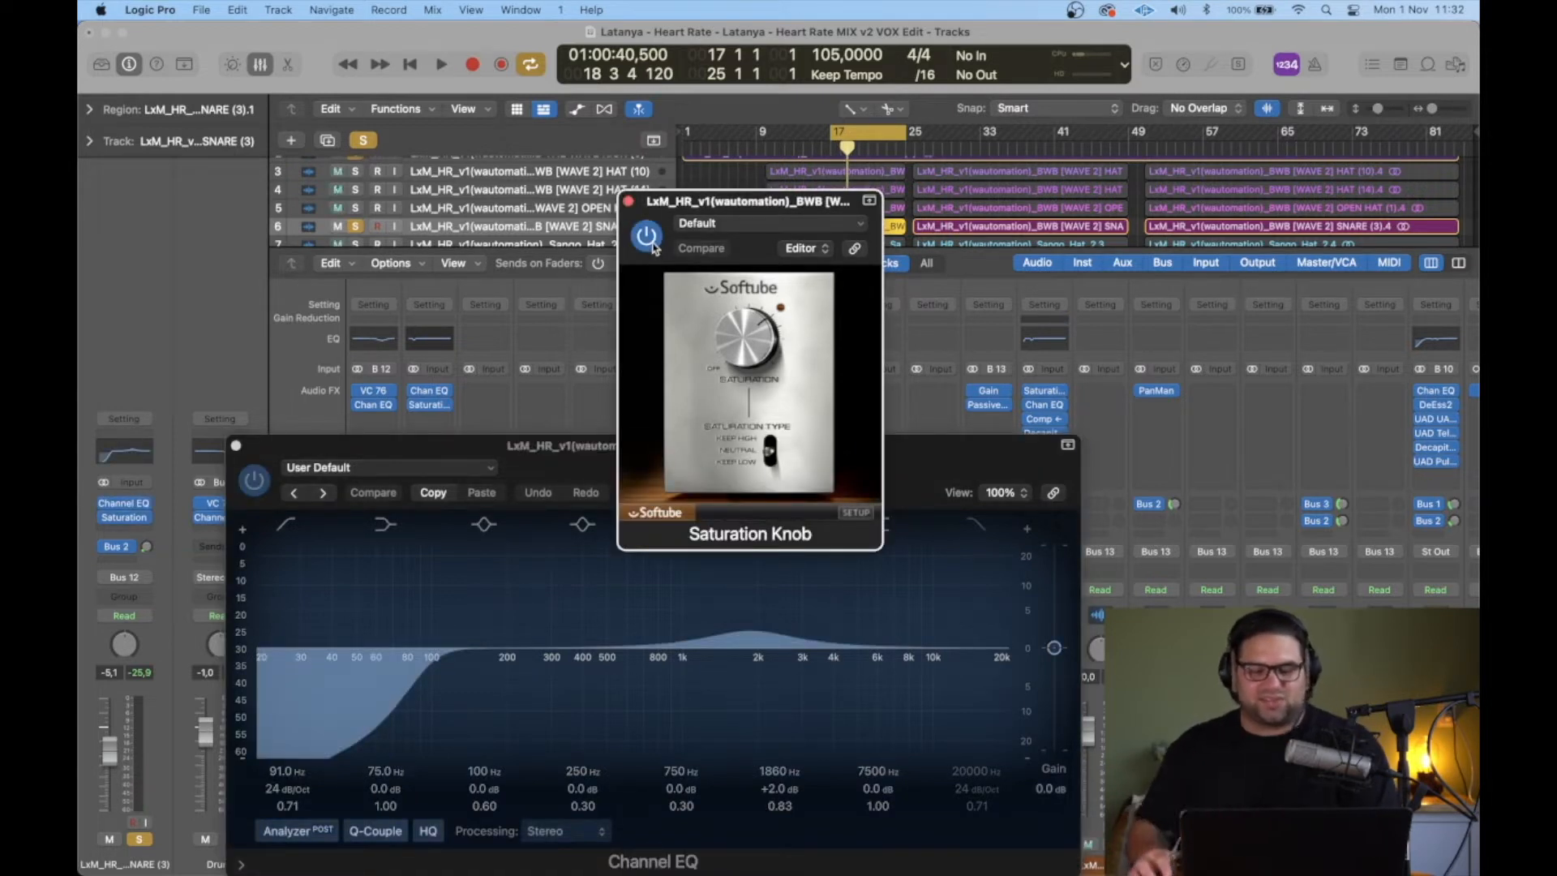
# Step: Close the snare's plug-in windows and play the kick and snare from bar 17 with the snare processing active
pyautogui.click(629, 201)
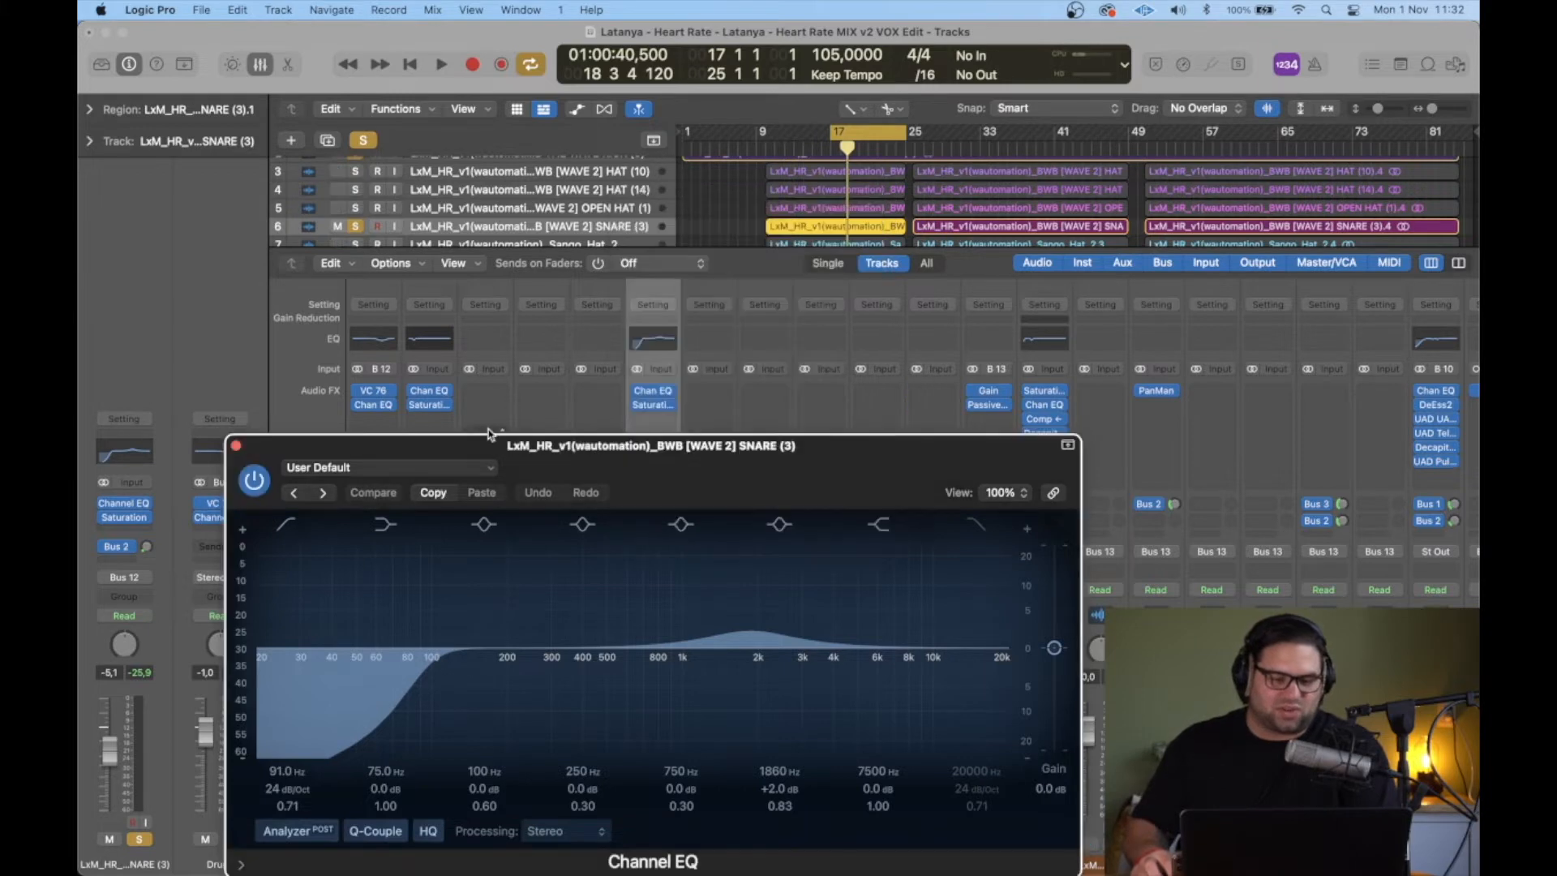
pyautogui.moveTo(383, 478); pyautogui.dragTo(685, 198)
pyautogui.press('space')
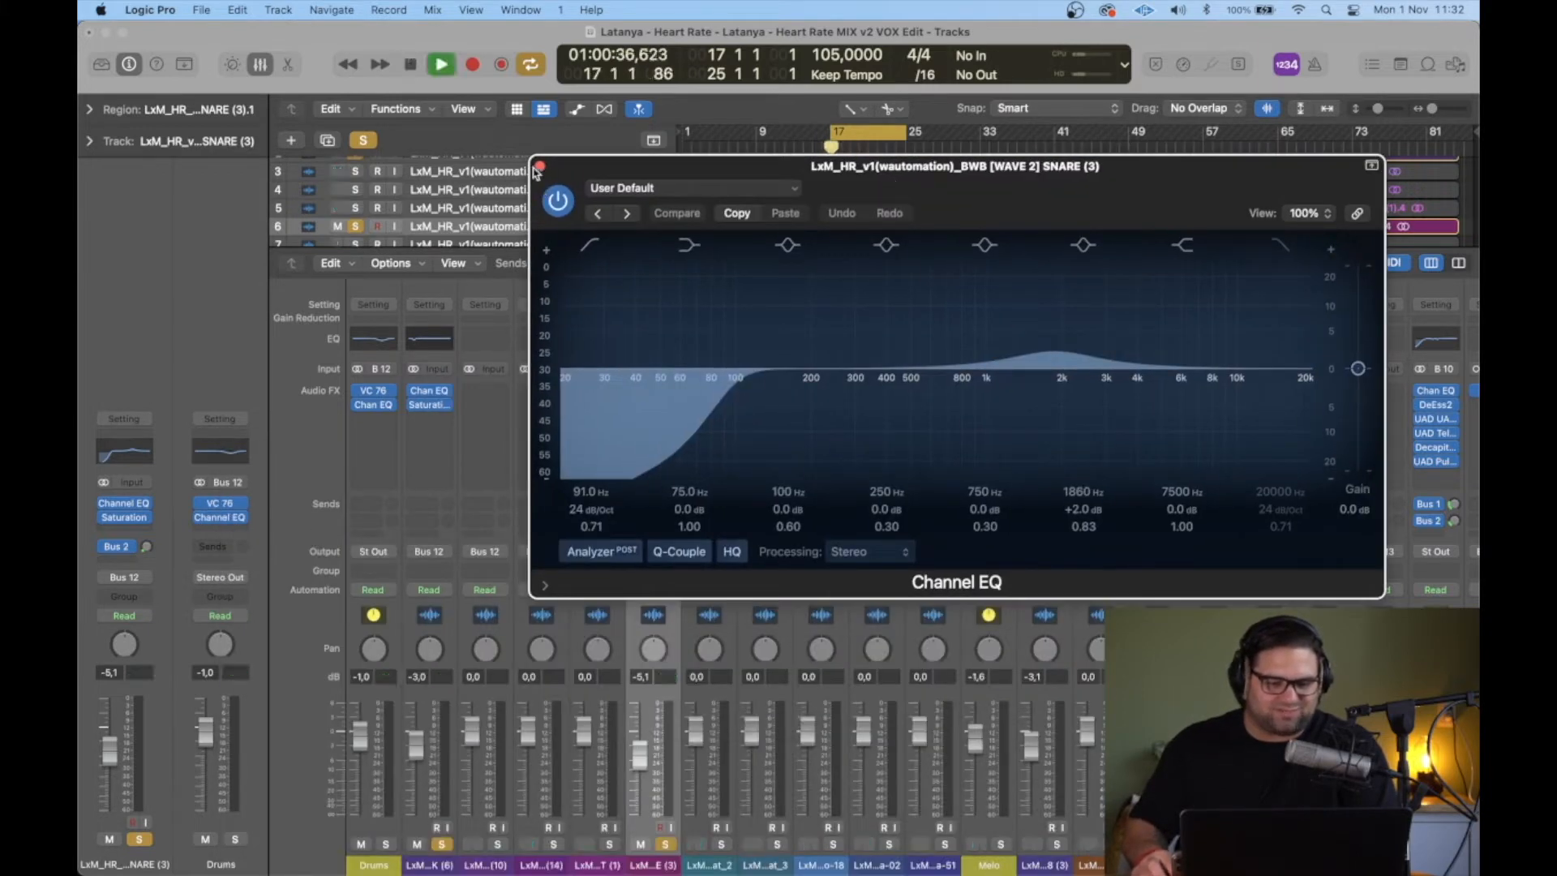
pyautogui.click(539, 166)
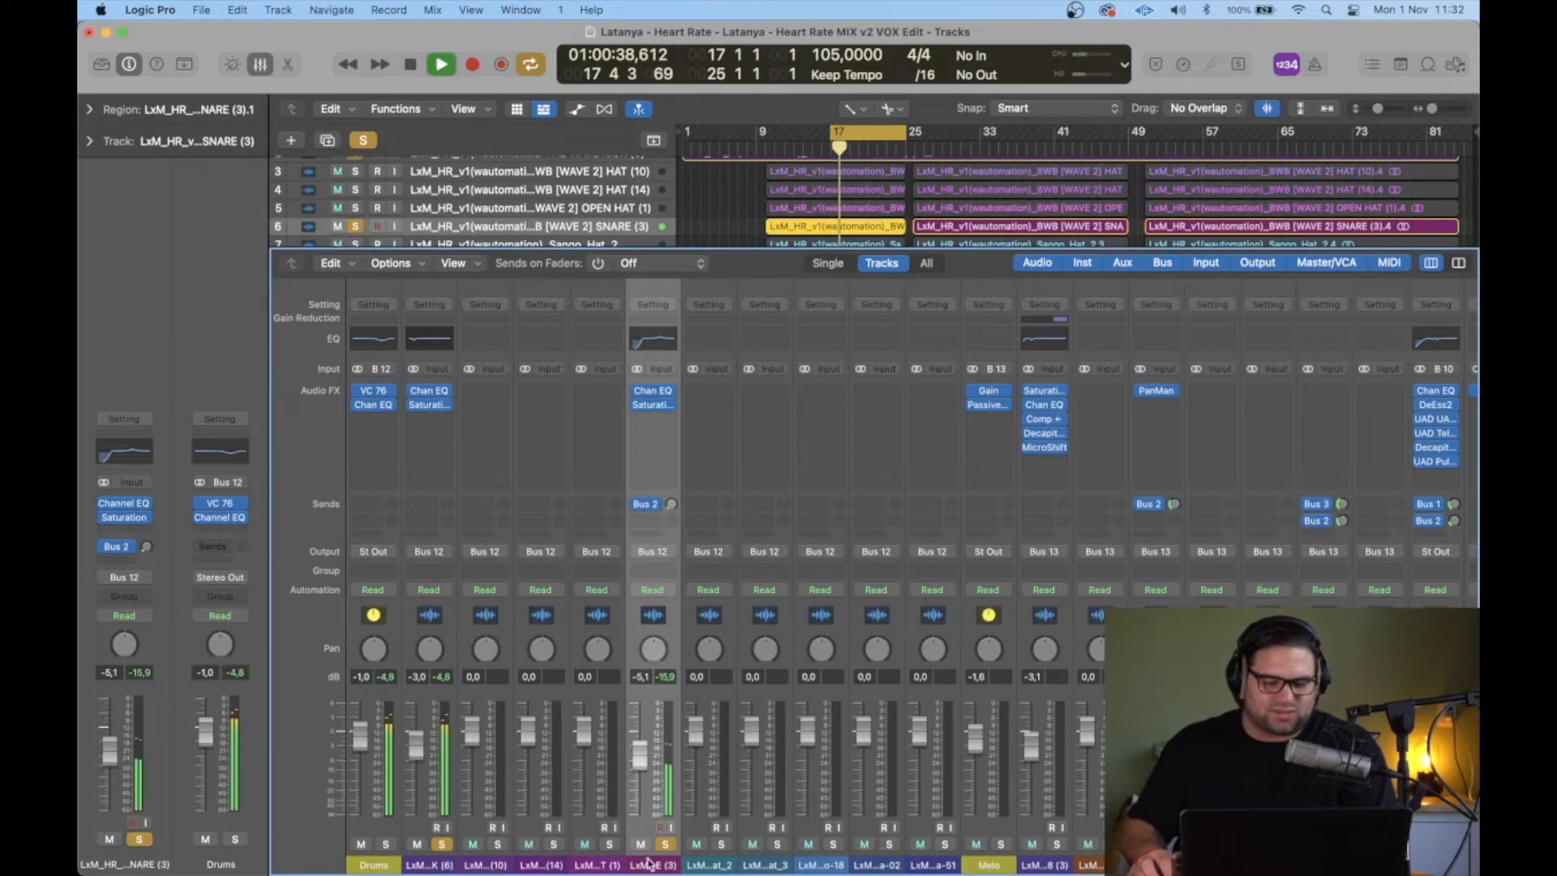
pyautogui.press('space')
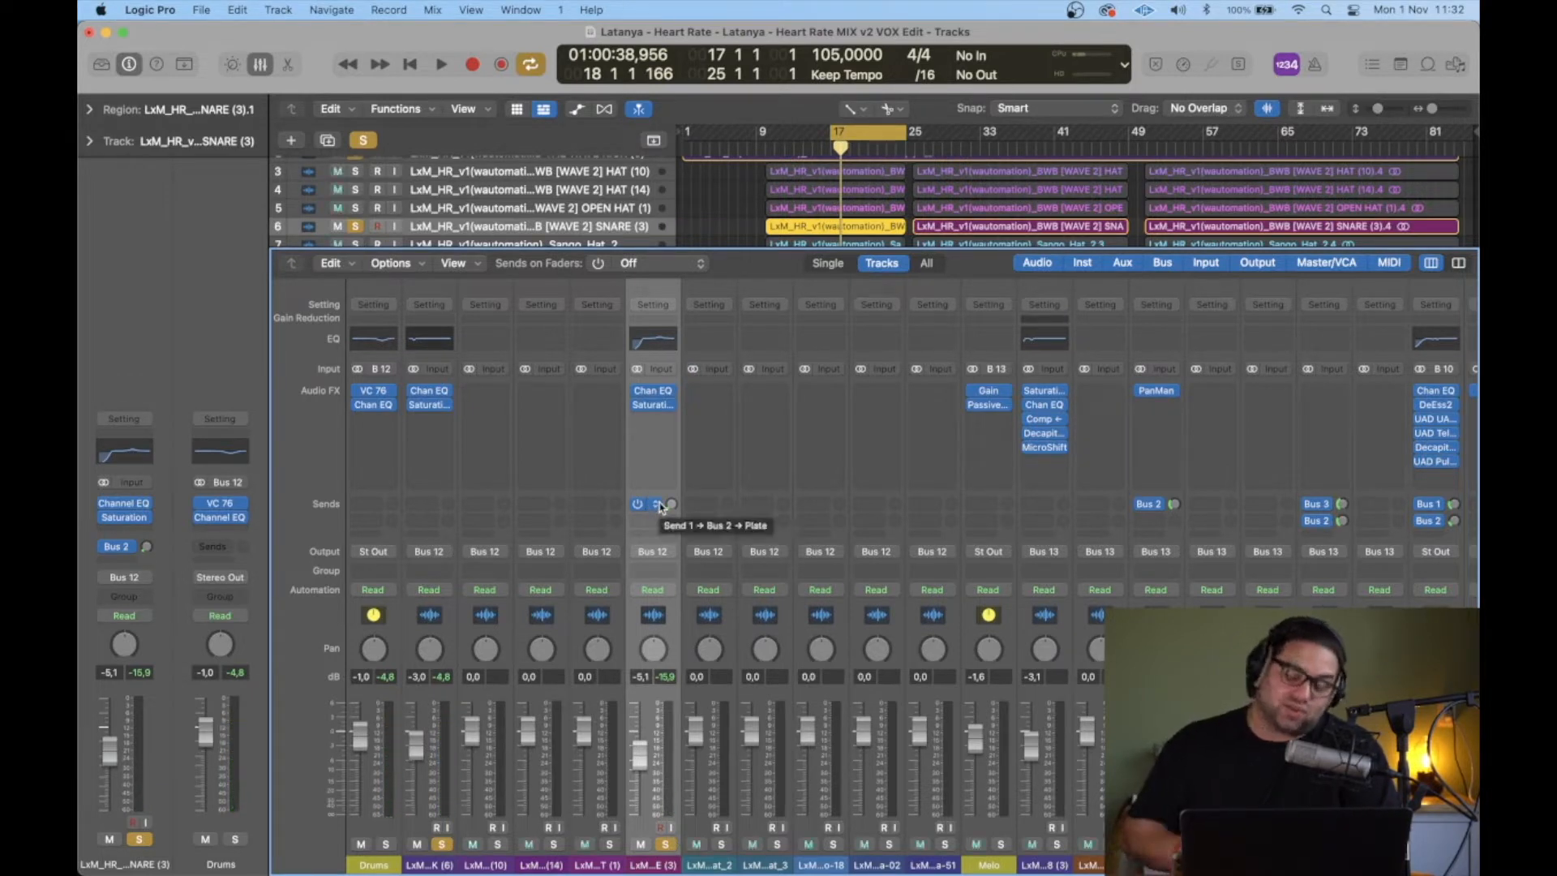
# Step: Unsolo the snare and kick tracks and solo the Drums group instead
pyautogui.click(665, 844)
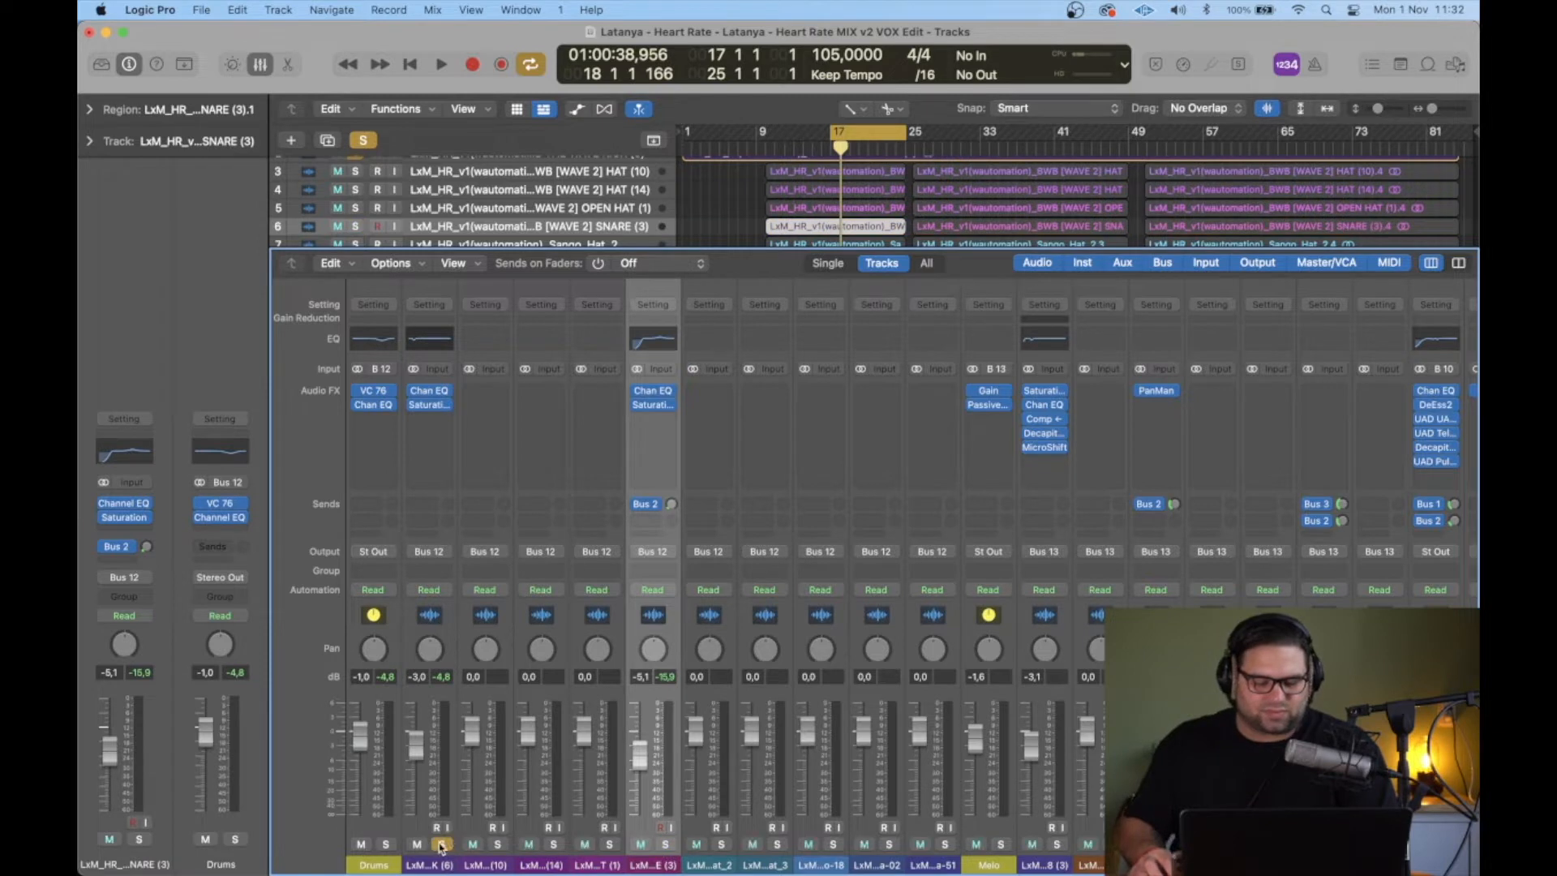
pyautogui.click(442, 845)
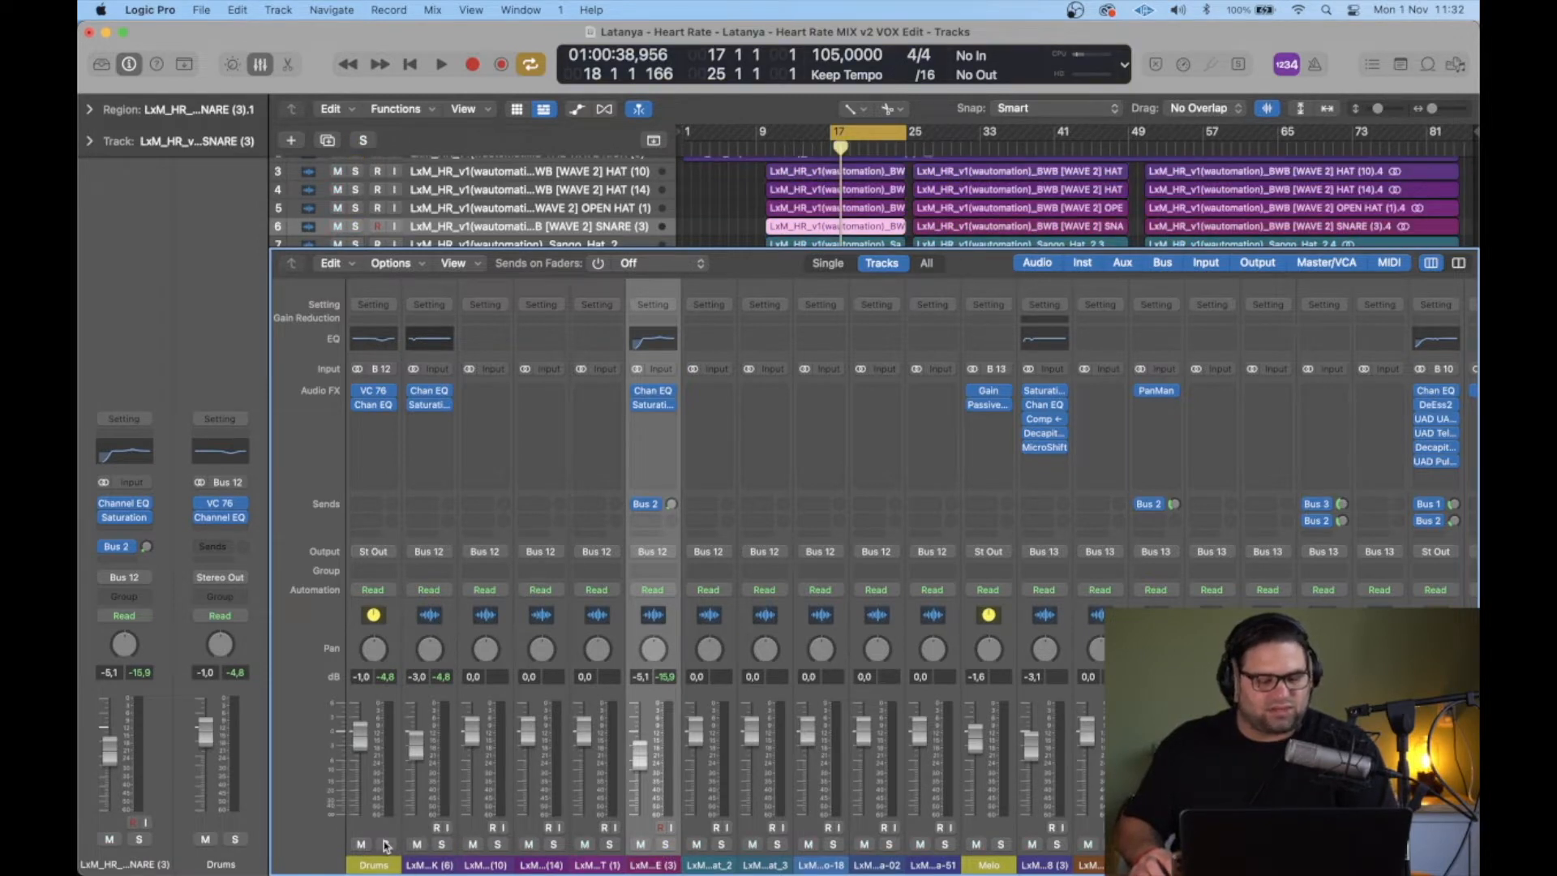
pyautogui.click(386, 845)
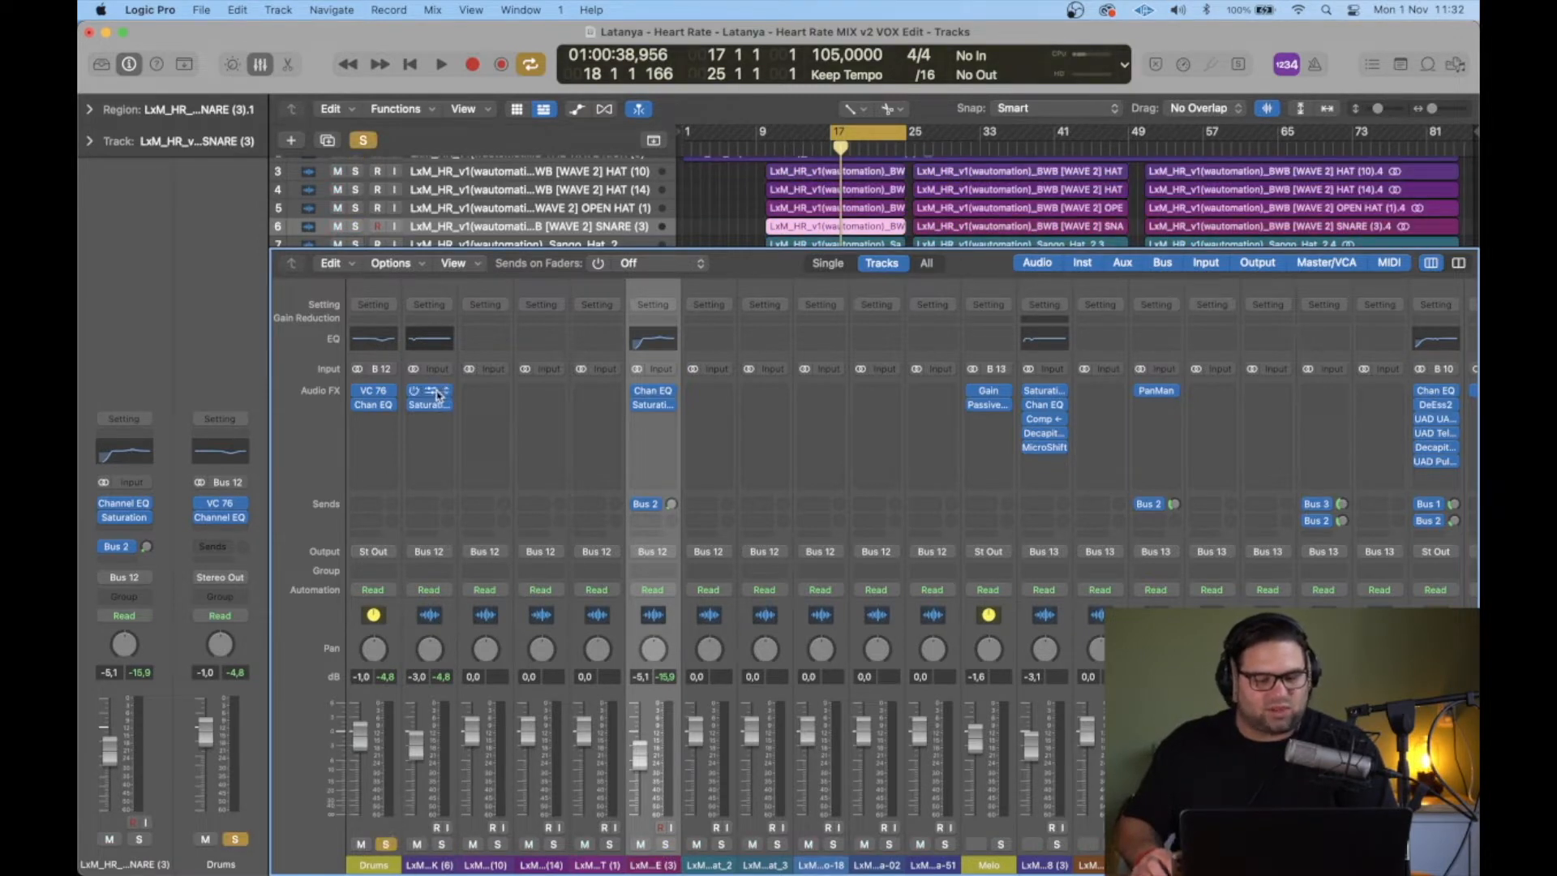
# Step: Open the Drums group's VC 76 compressor and Channel EQ and arrange their windows one above the other
pyautogui.click(376, 406)
pyautogui.click(394, 406)
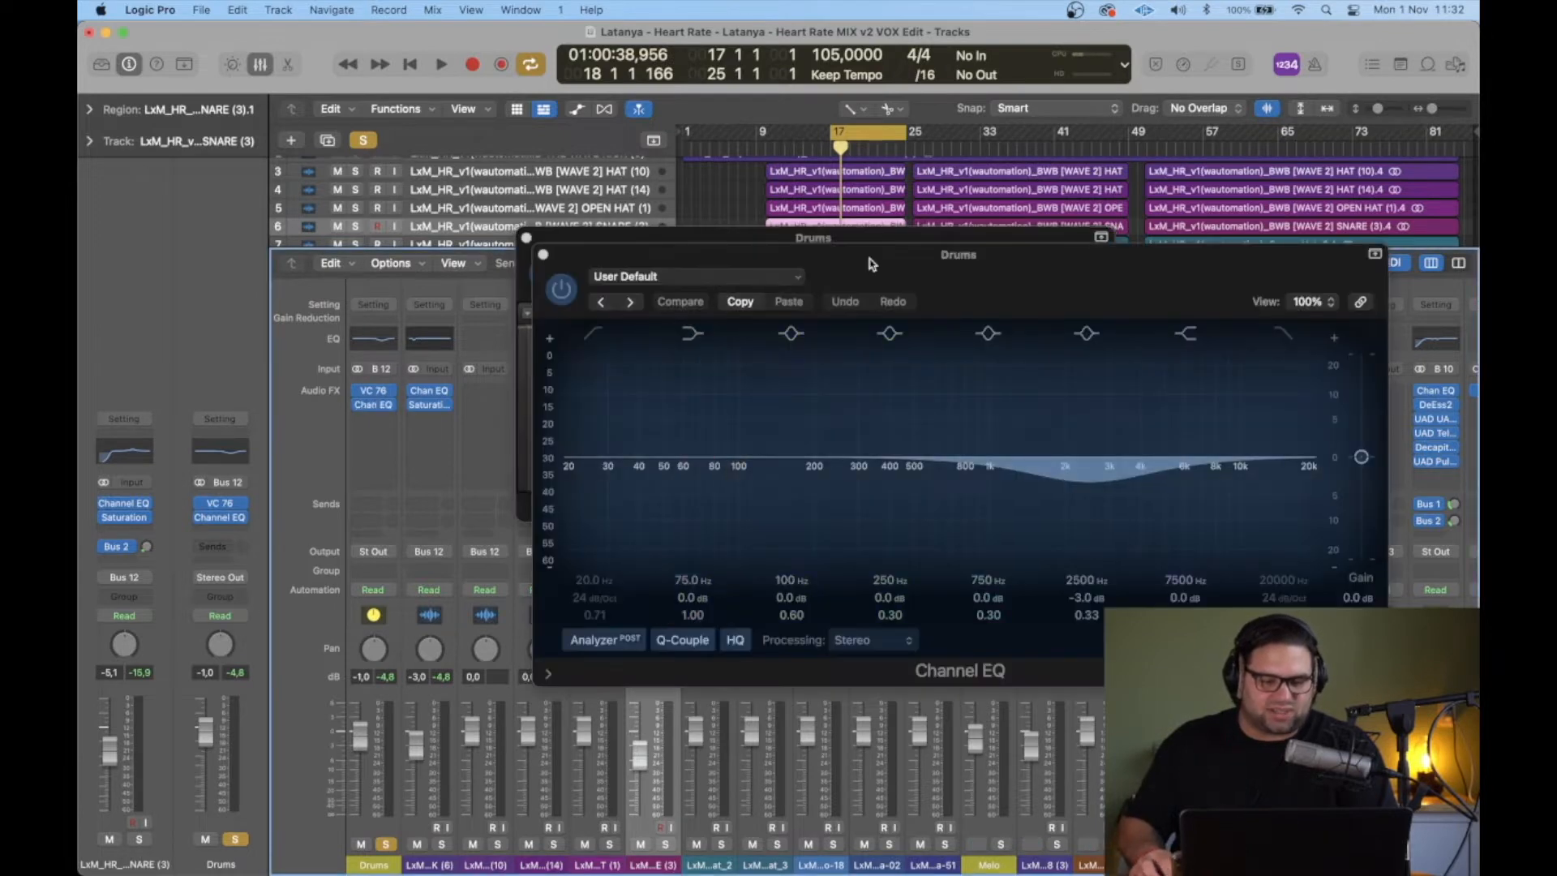
pyautogui.moveTo(863, 263); pyautogui.dragTo(745, 499)
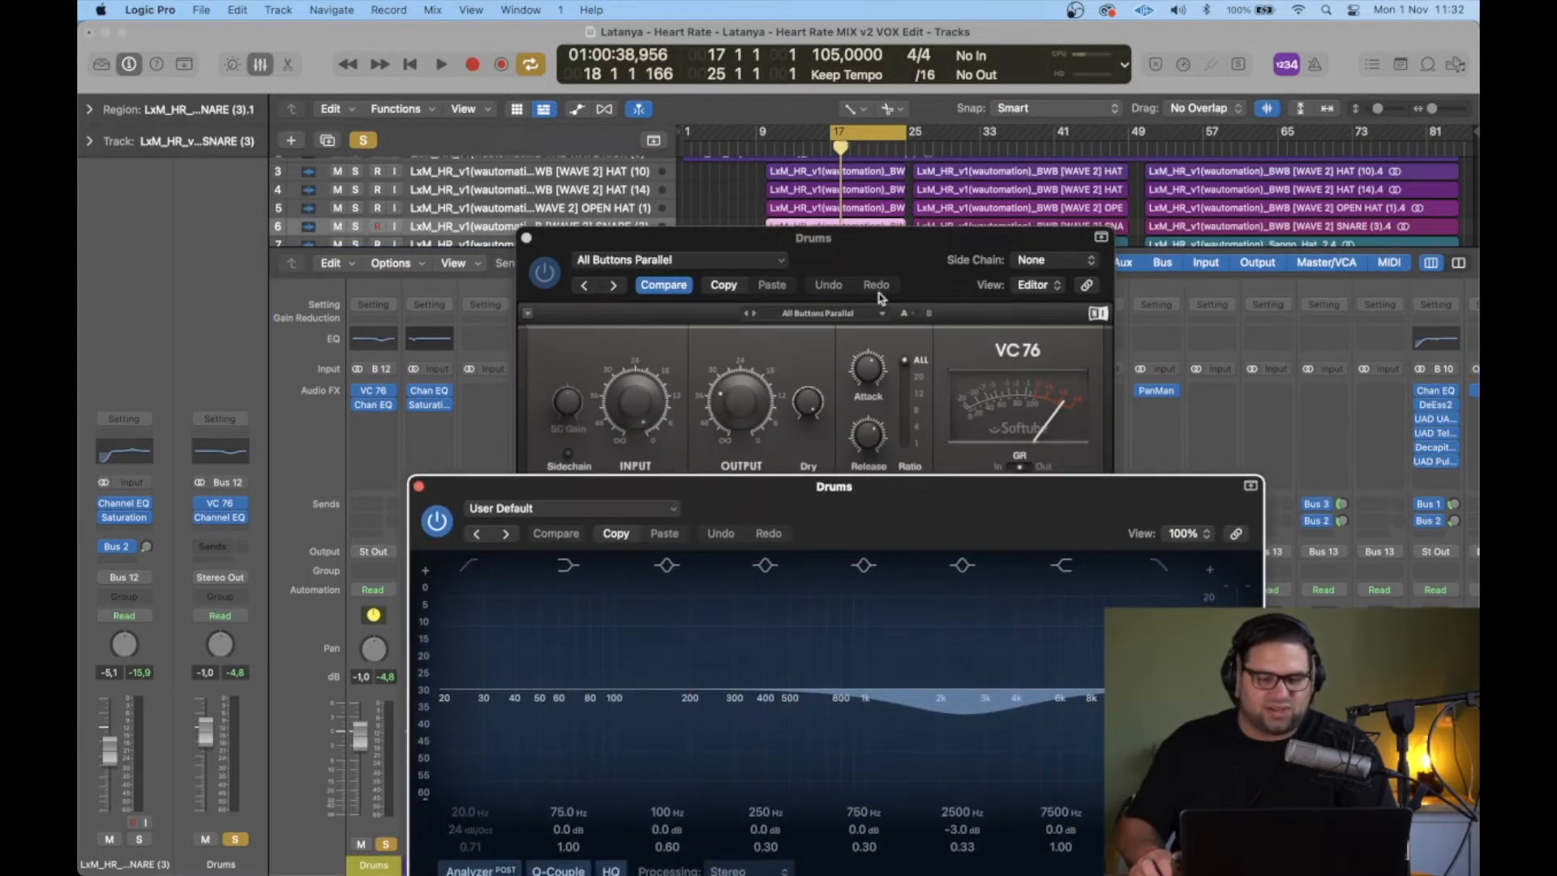
pyautogui.moveTo(880, 299); pyautogui.dragTo(780, 199)
pyautogui.moveTo(876, 541); pyautogui.dragTo(880, 497)
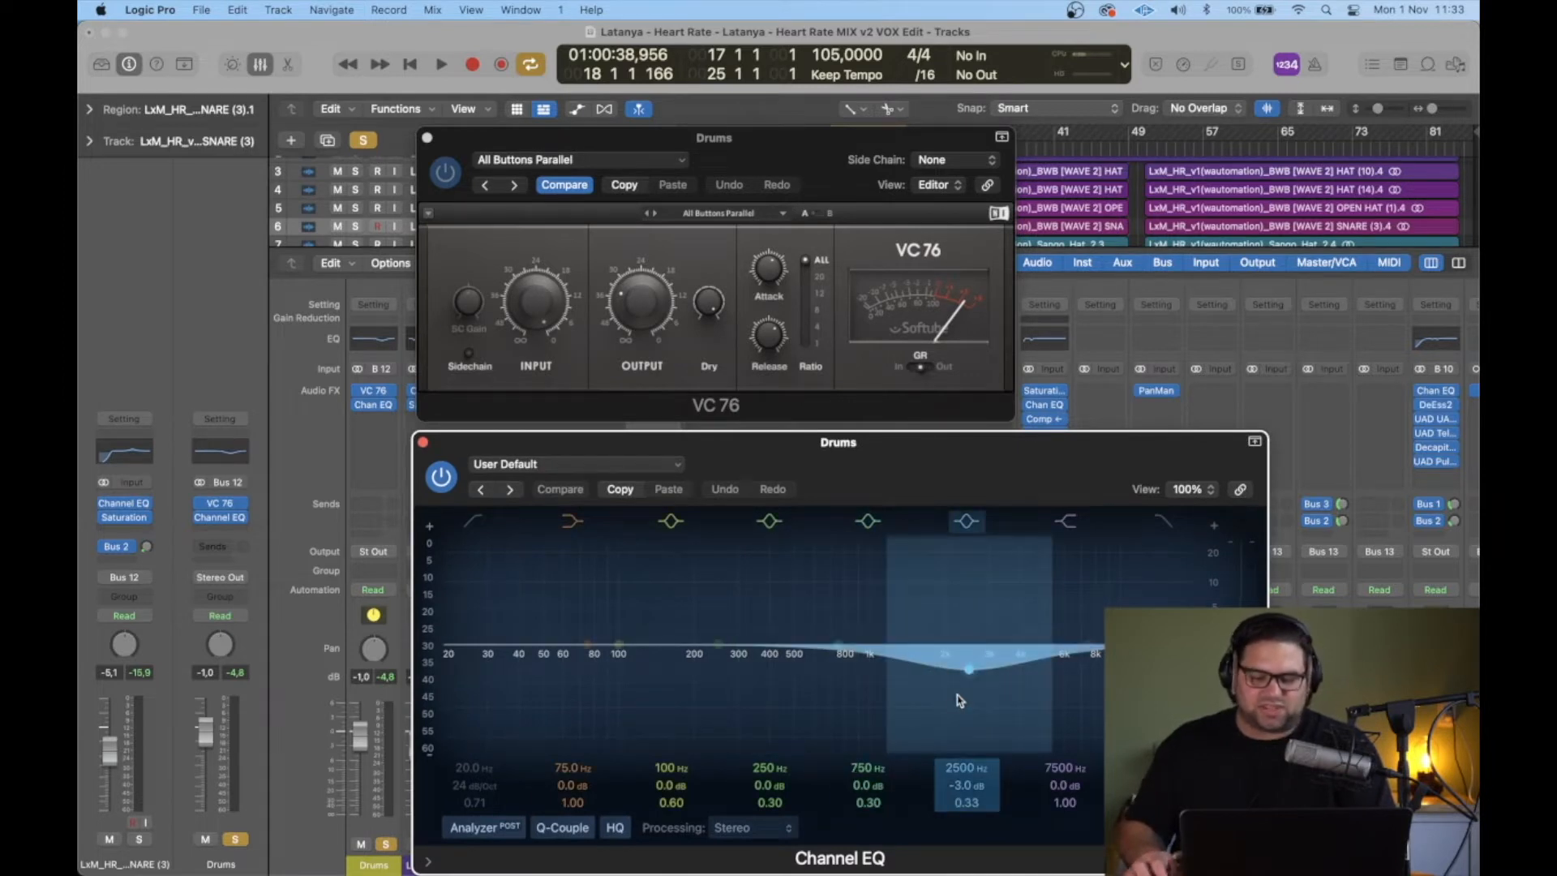
# Step: Play the soloed Drums group while watching its VC 76 and Channel EQ, and close both plug-in windows
pyautogui.press('space')
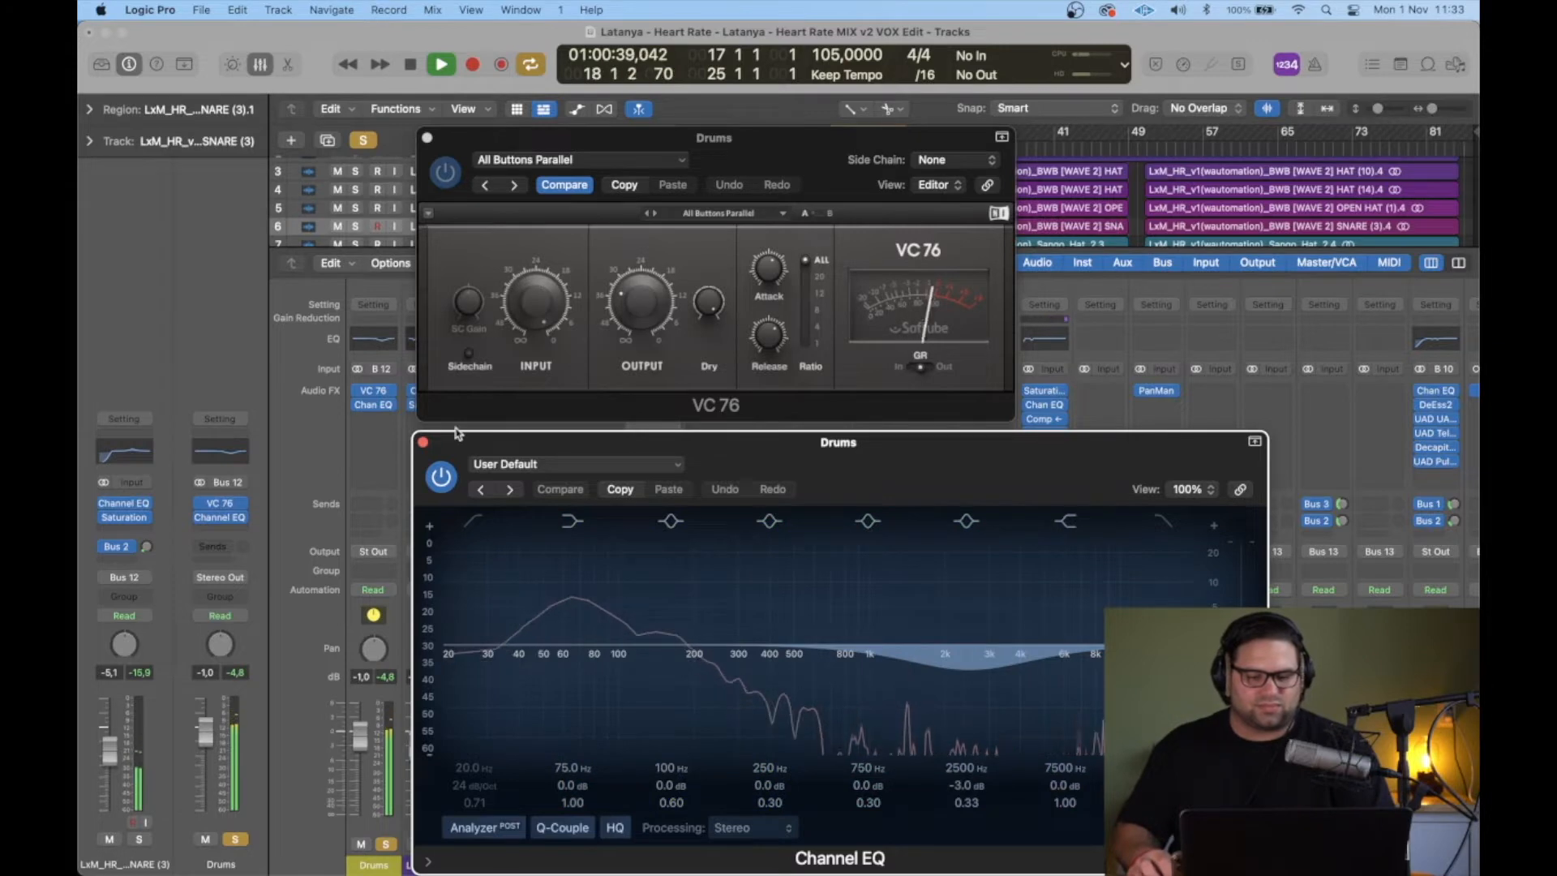
pyautogui.press('space')
pyautogui.click(427, 137)
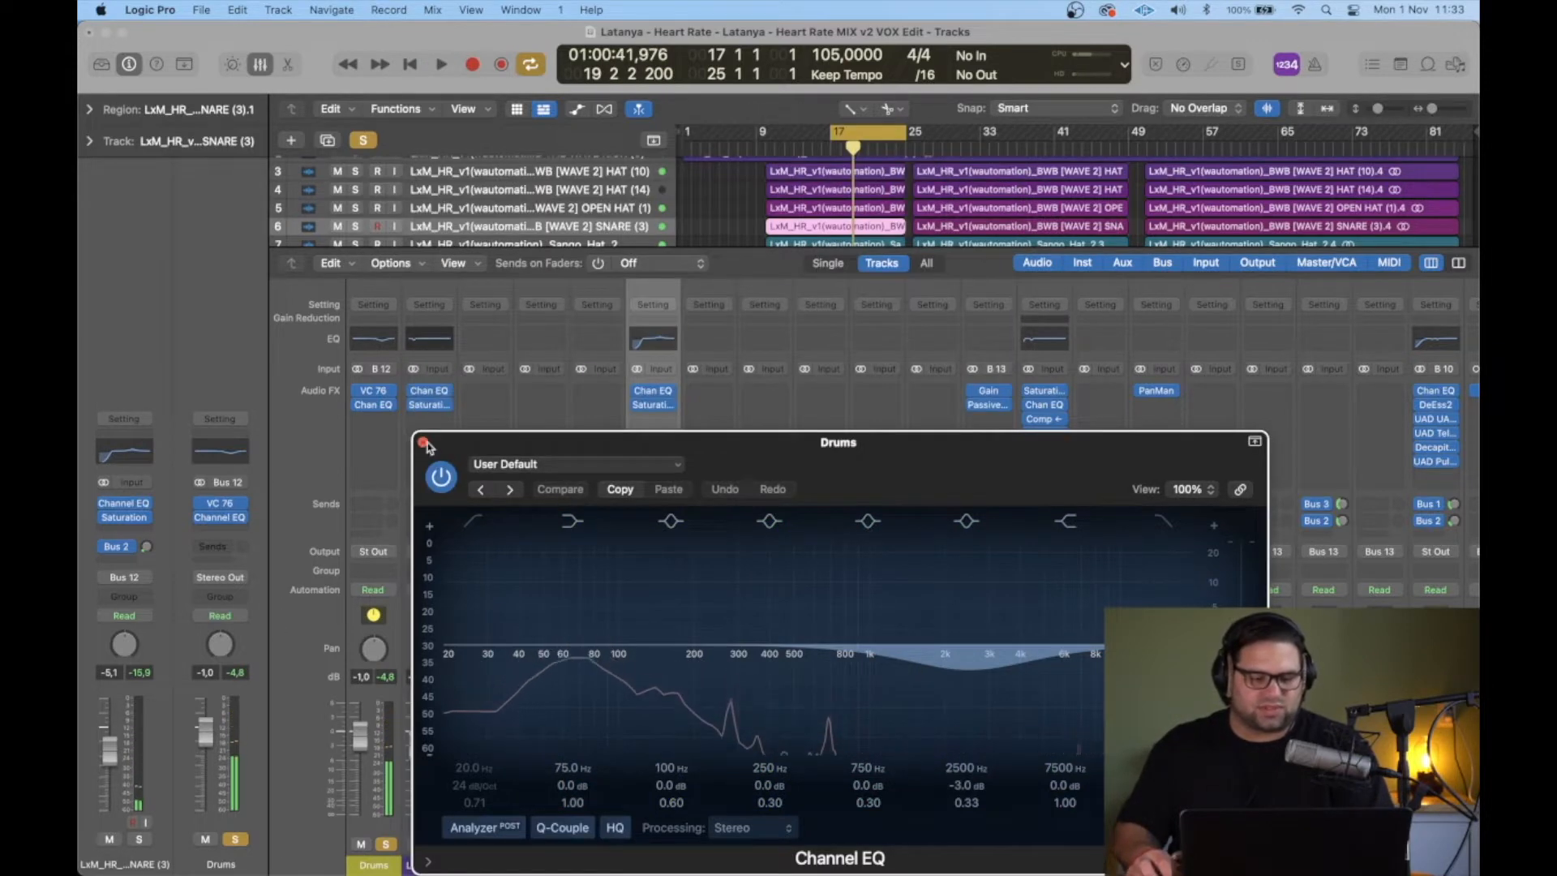
pyautogui.click(423, 442)
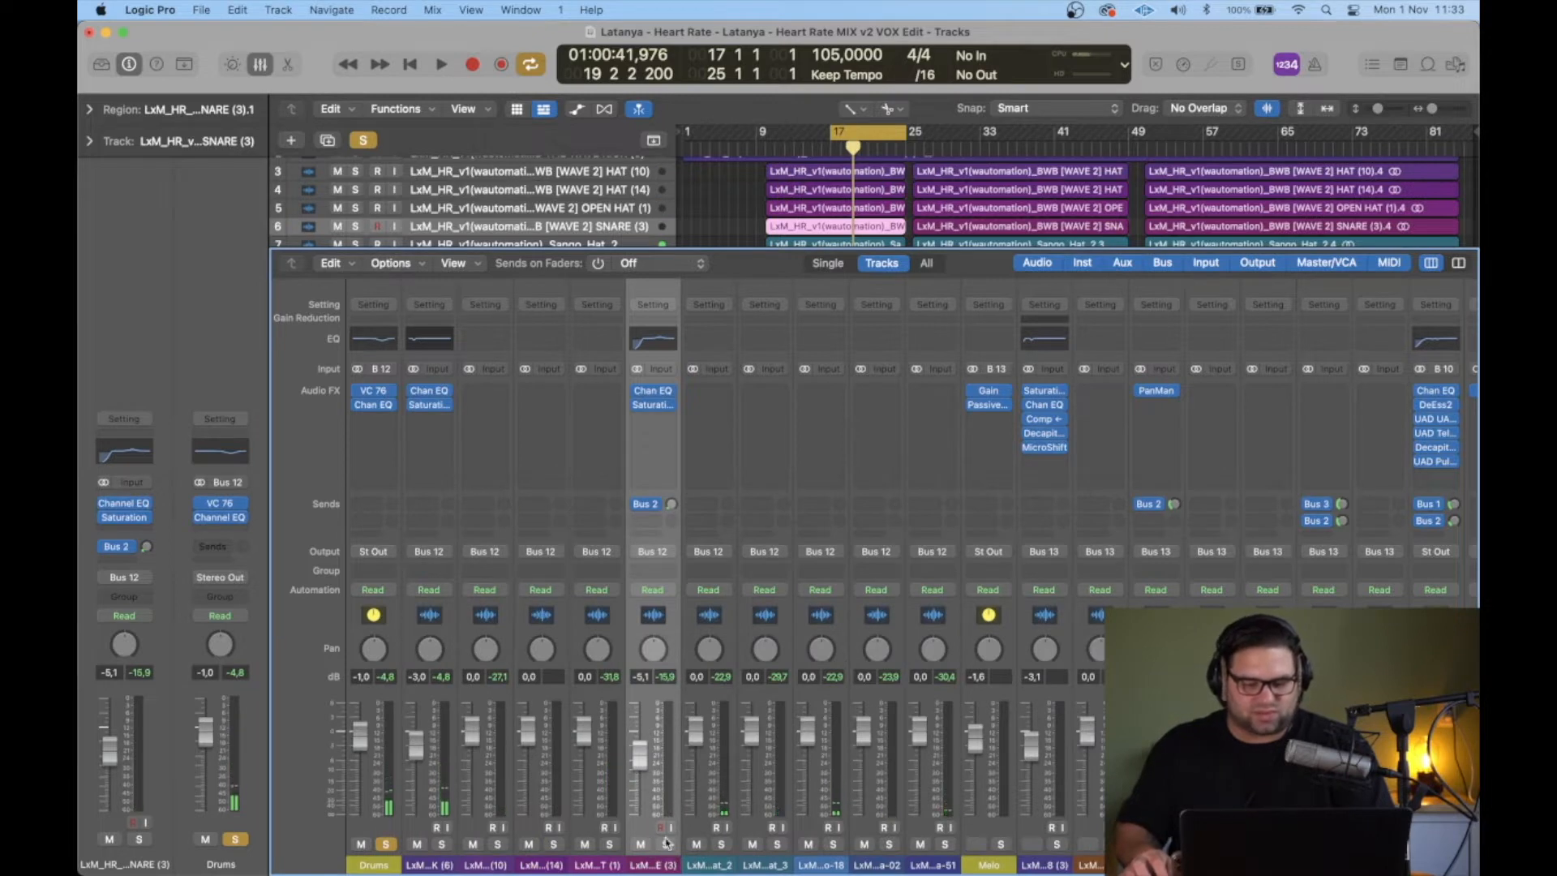
# Step: Solo the snare alongside the Drums group, start playback and check the snare's Saturation Knob
pyautogui.click(666, 845)
pyautogui.press('space')
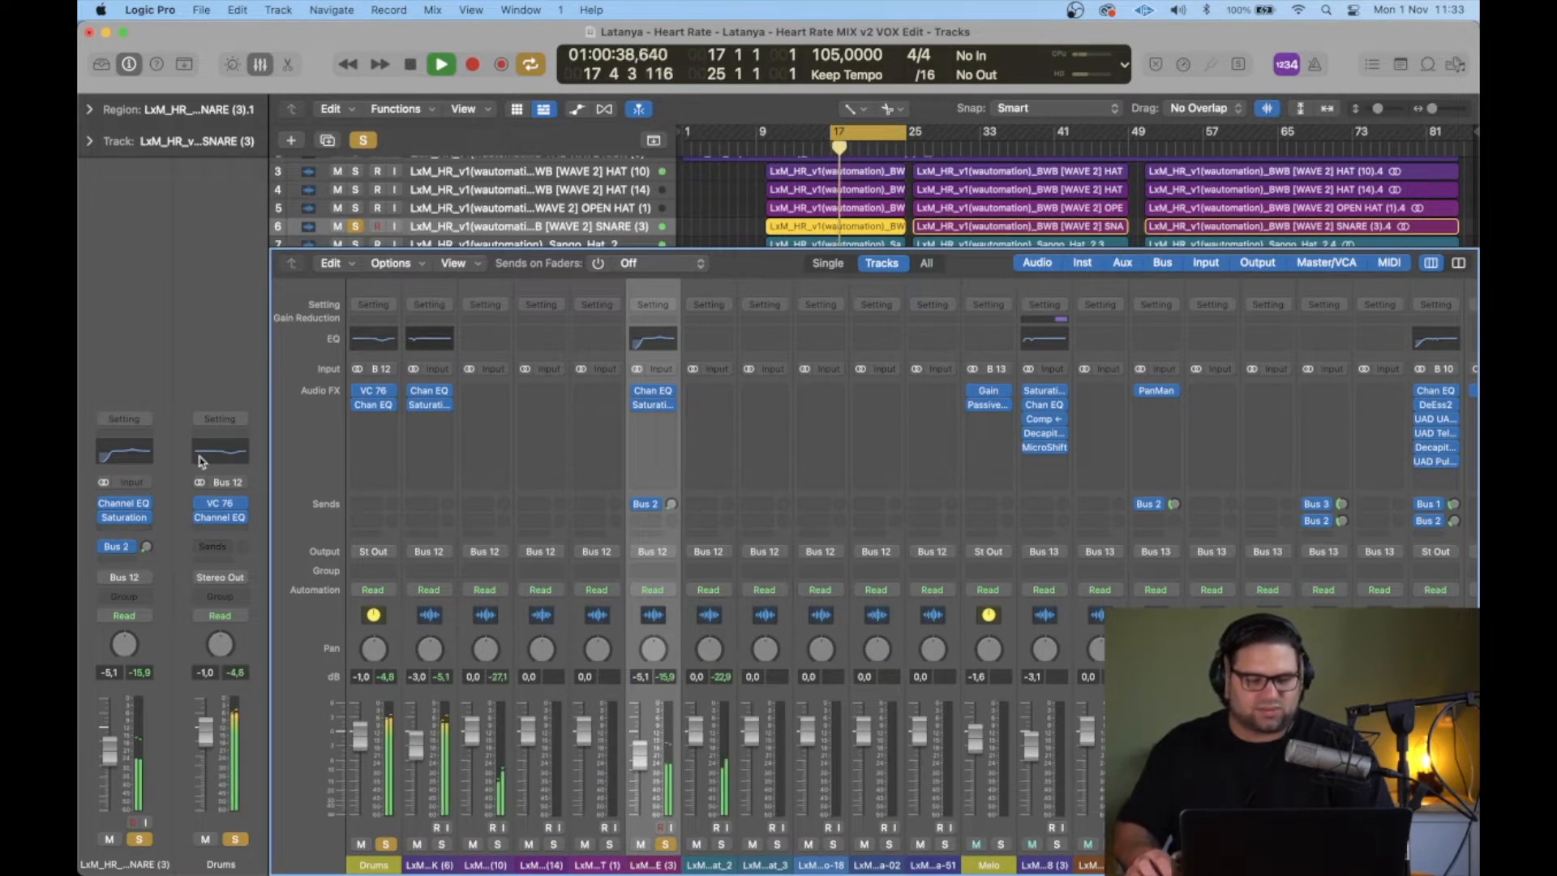
pyautogui.click(126, 520)
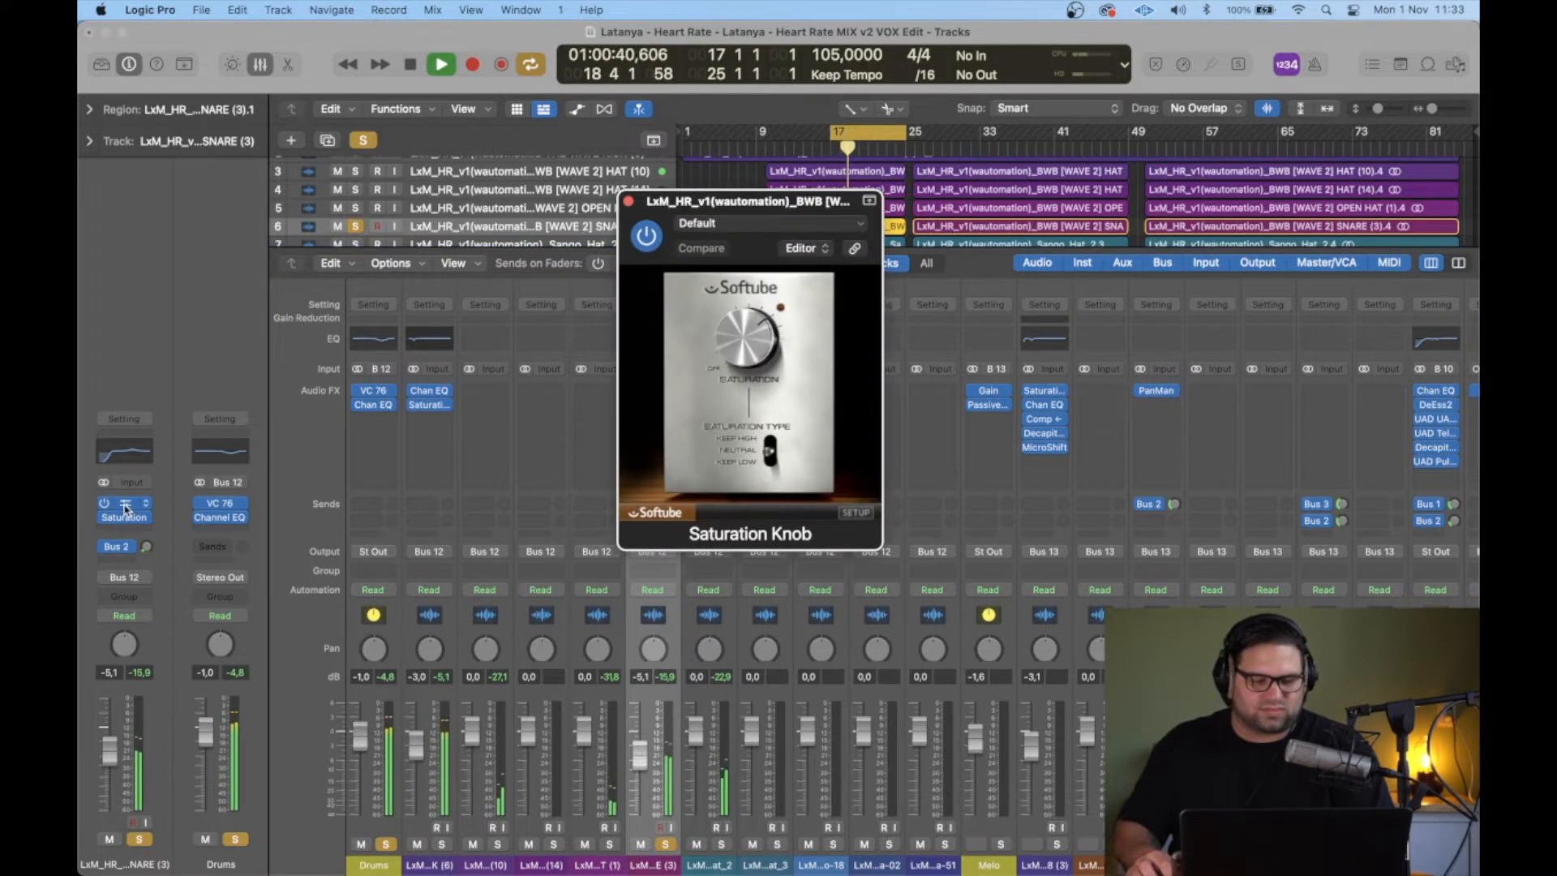
pyautogui.click(629, 198)
# Step: Examine the Drums group's VC 76 and Channel EQ during playback, then stop and close the Channel EQ
pyautogui.click(221, 503)
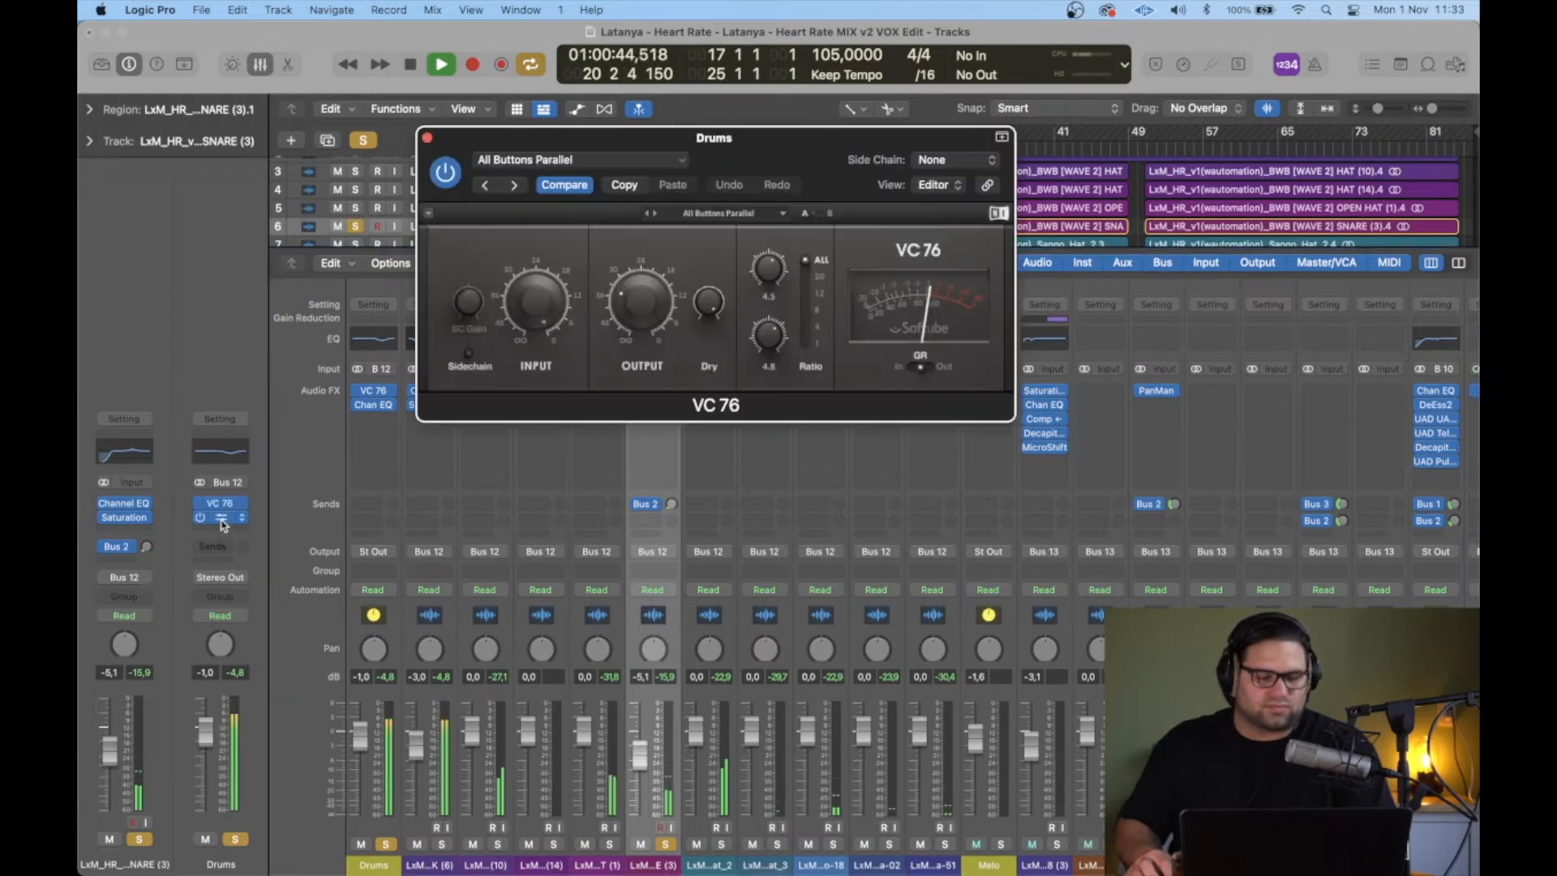
pyautogui.click(222, 523)
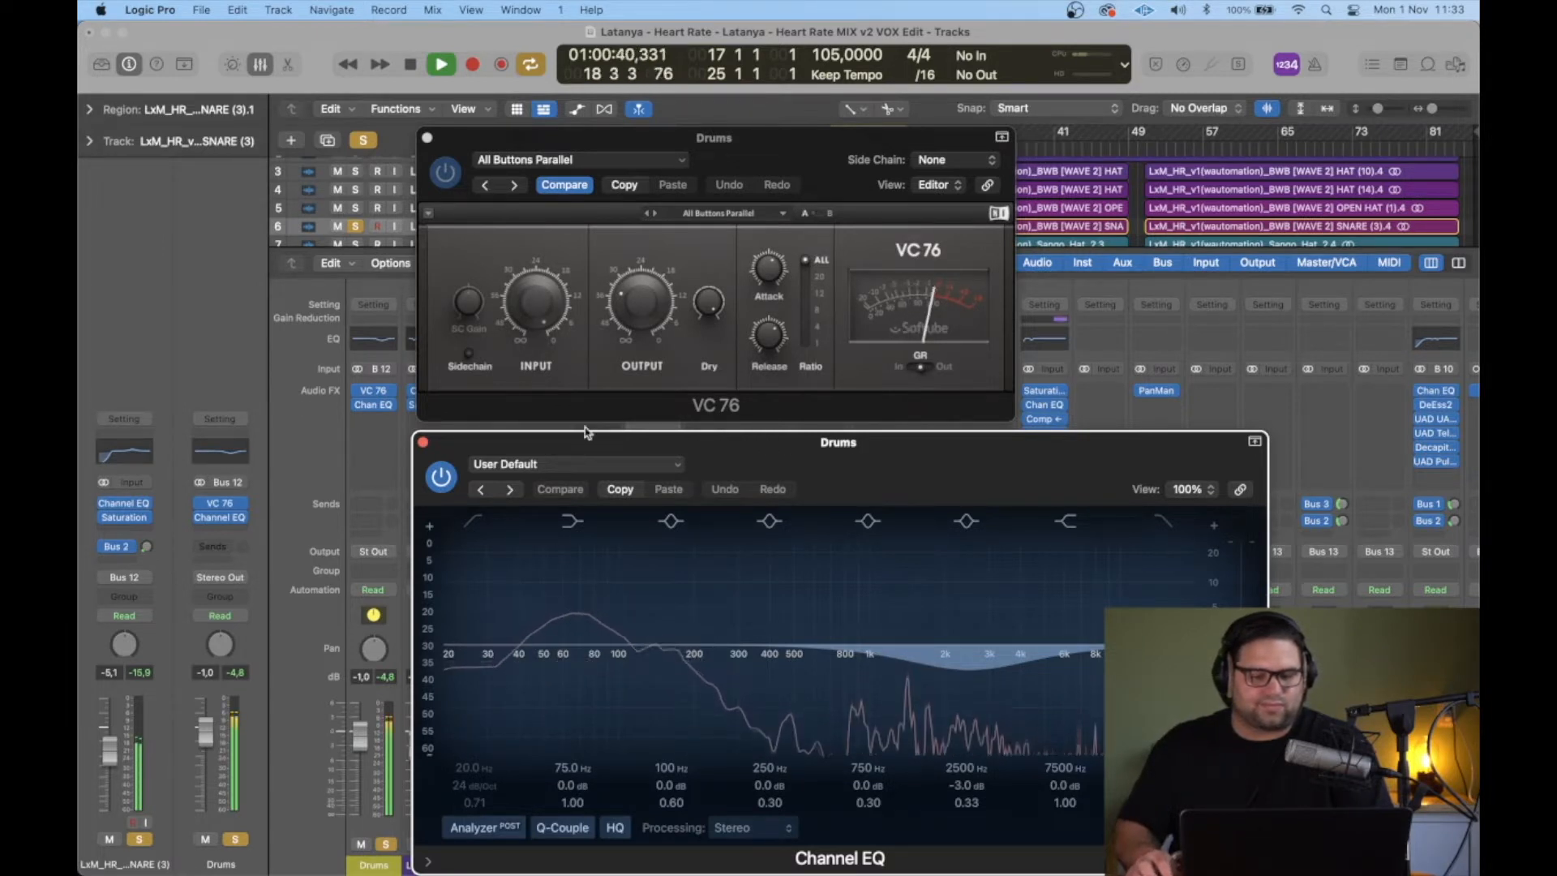
pyautogui.press('space')
pyautogui.click(423, 442)
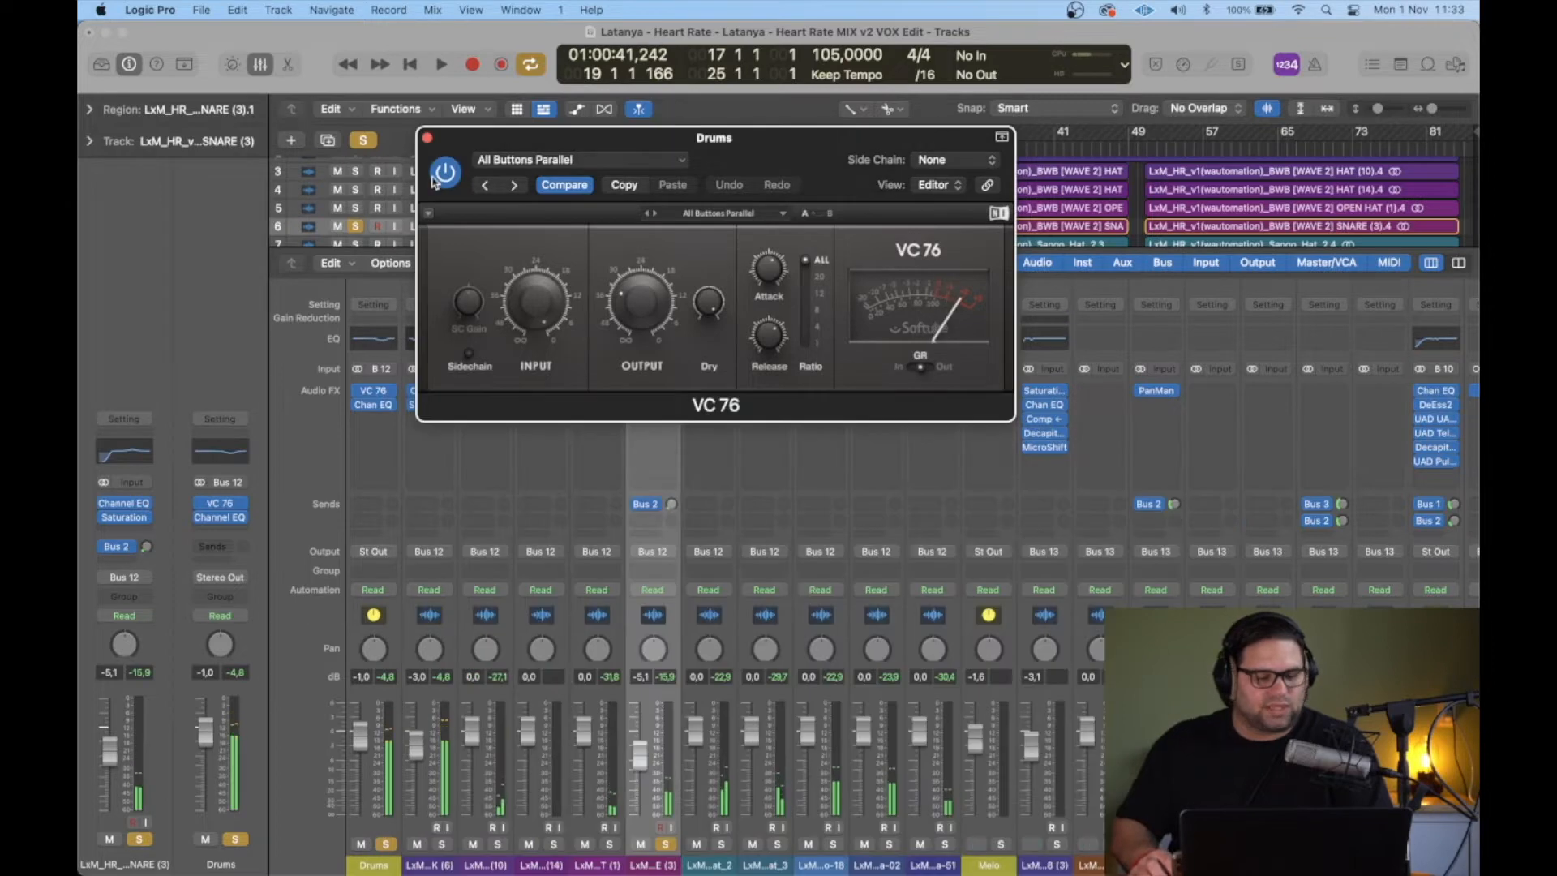
# Step: Close the VC 76 window, unsolo the snare and the Drums group, and hide the mixer
pyautogui.click(423, 135)
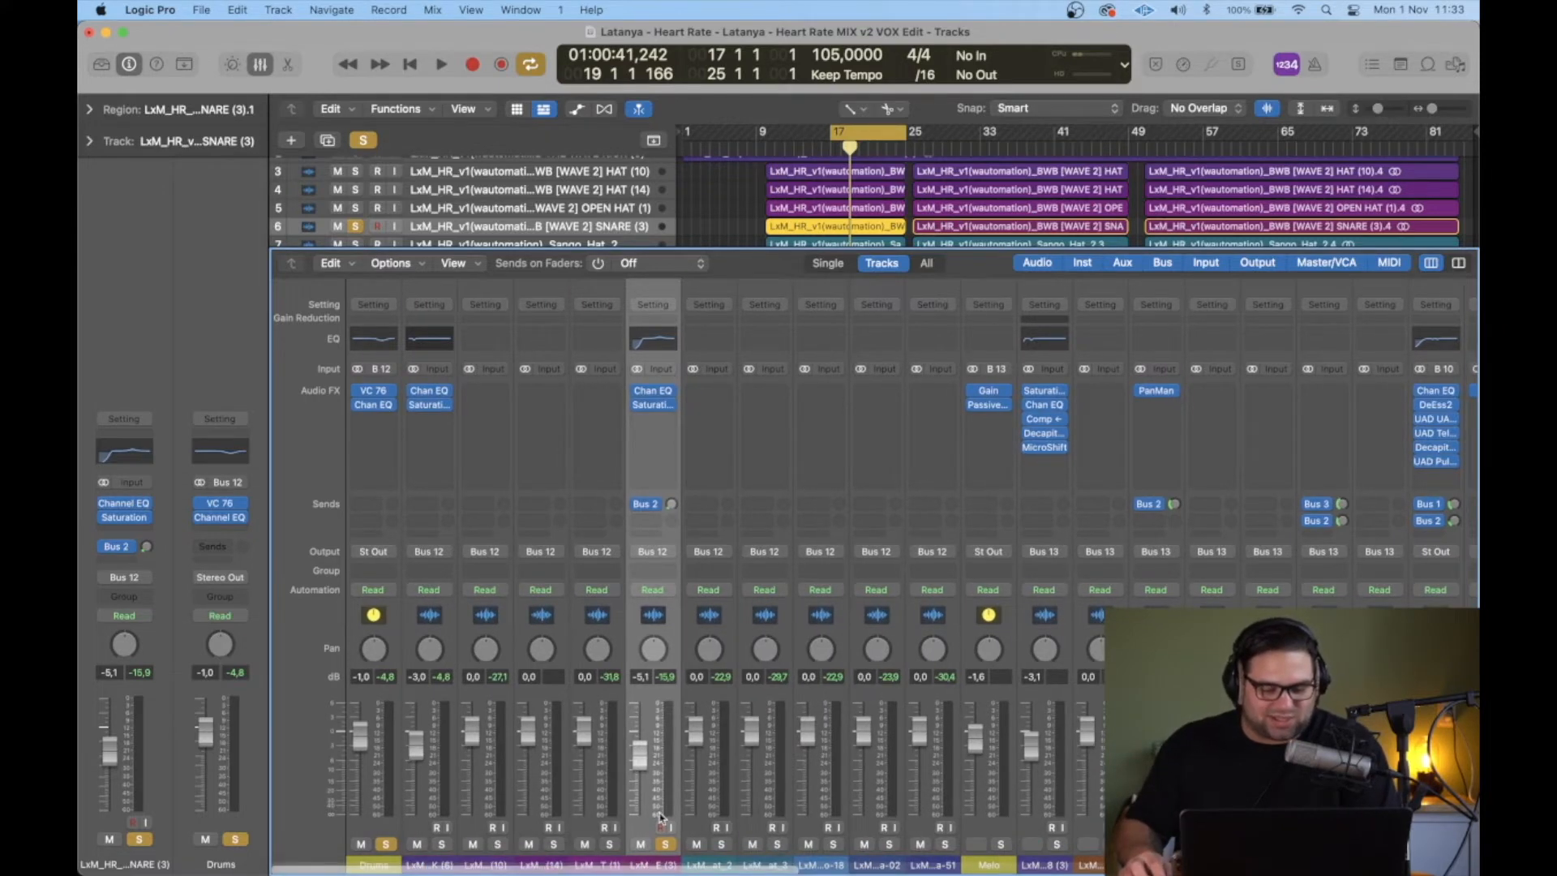
pyautogui.click(666, 846)
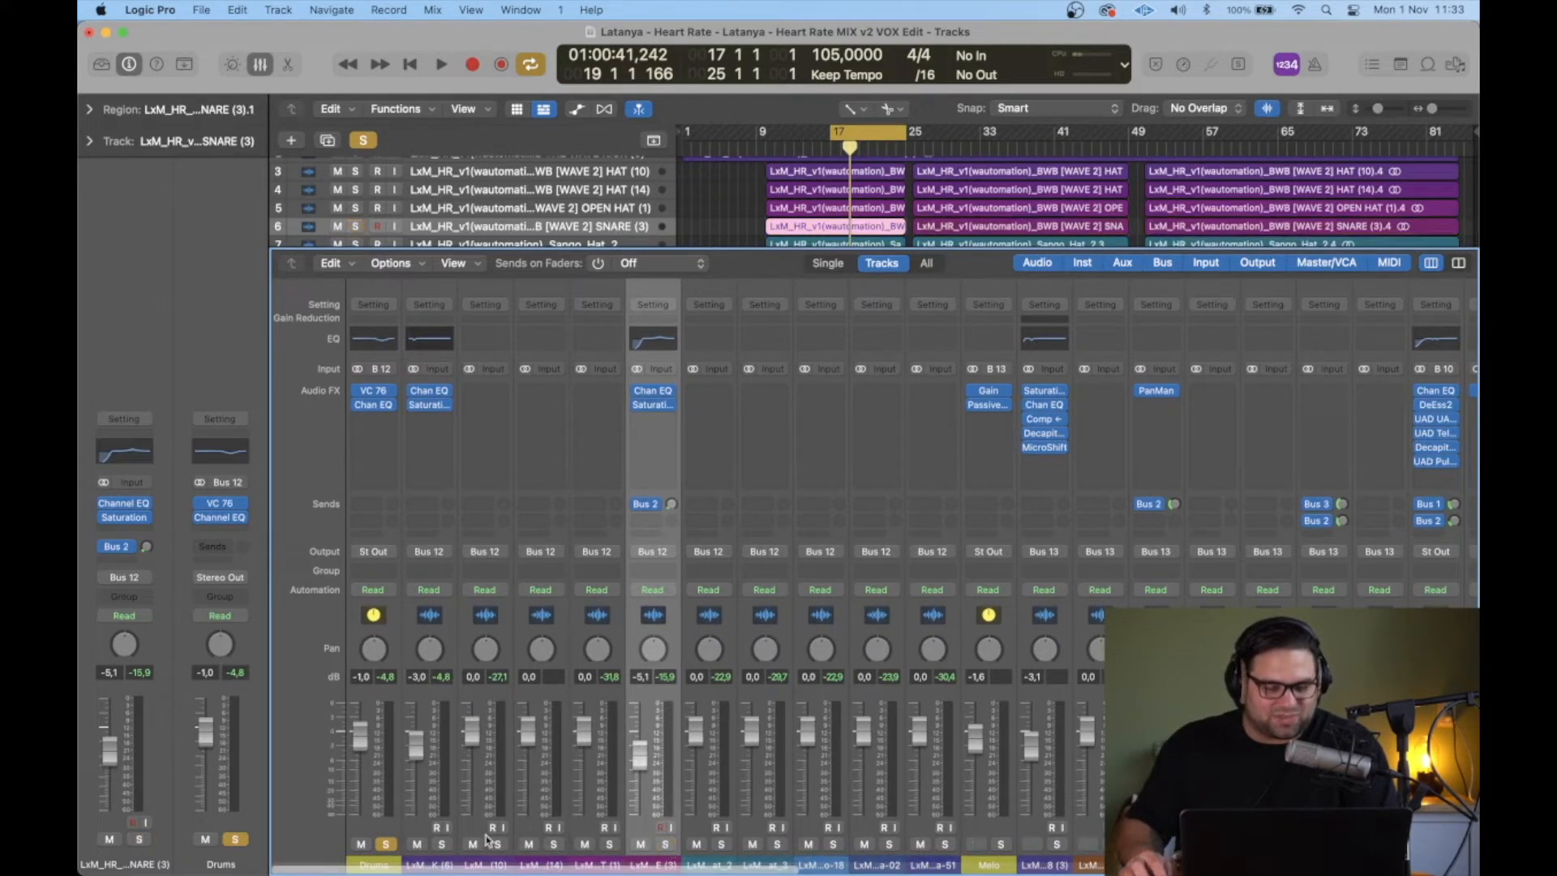
pyautogui.click(388, 845)
pyautogui.press('x')
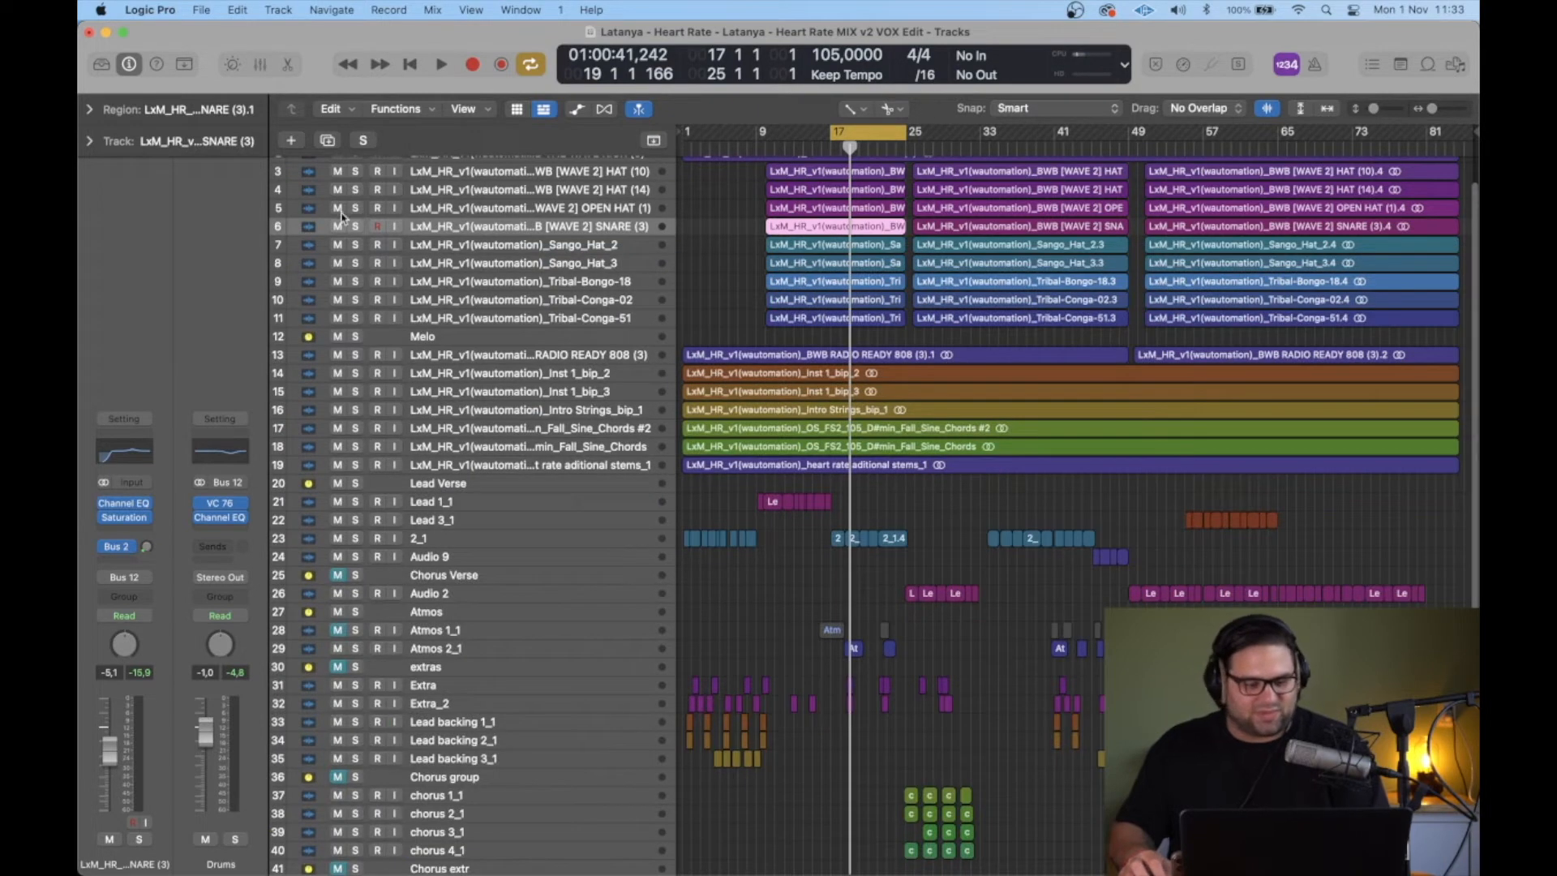
# Step: Solo the Melo group and its tracks 13 to 19, play them with the mixer shown, and stop playback
pyautogui.click(372, 340)
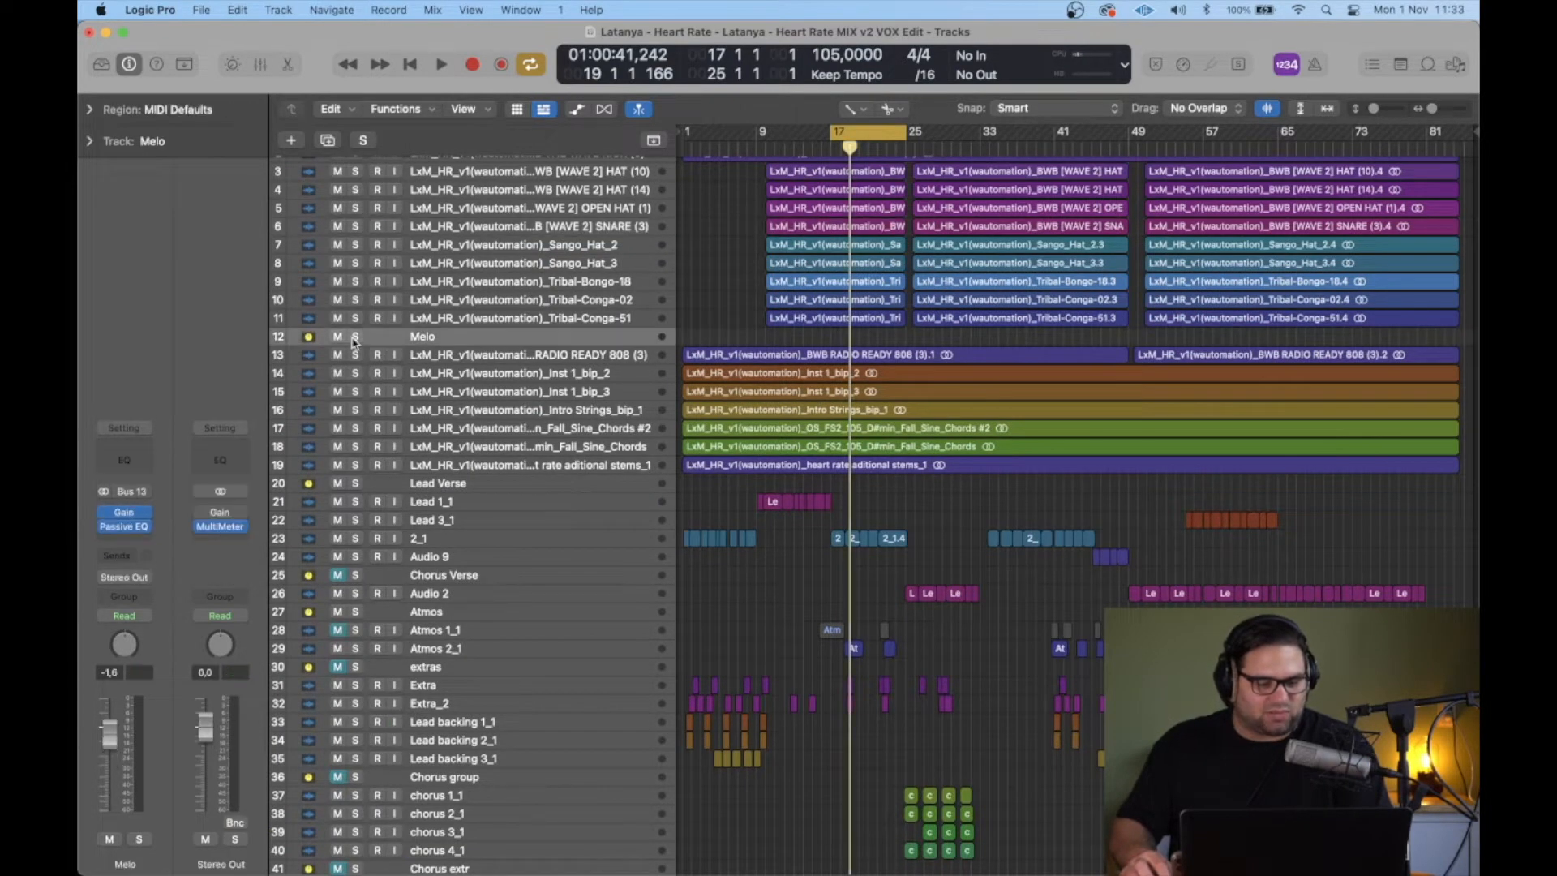
pyautogui.moveTo(354, 339); pyautogui.dragTo(360, 482)
pyautogui.click(357, 483)
pyautogui.press('space')
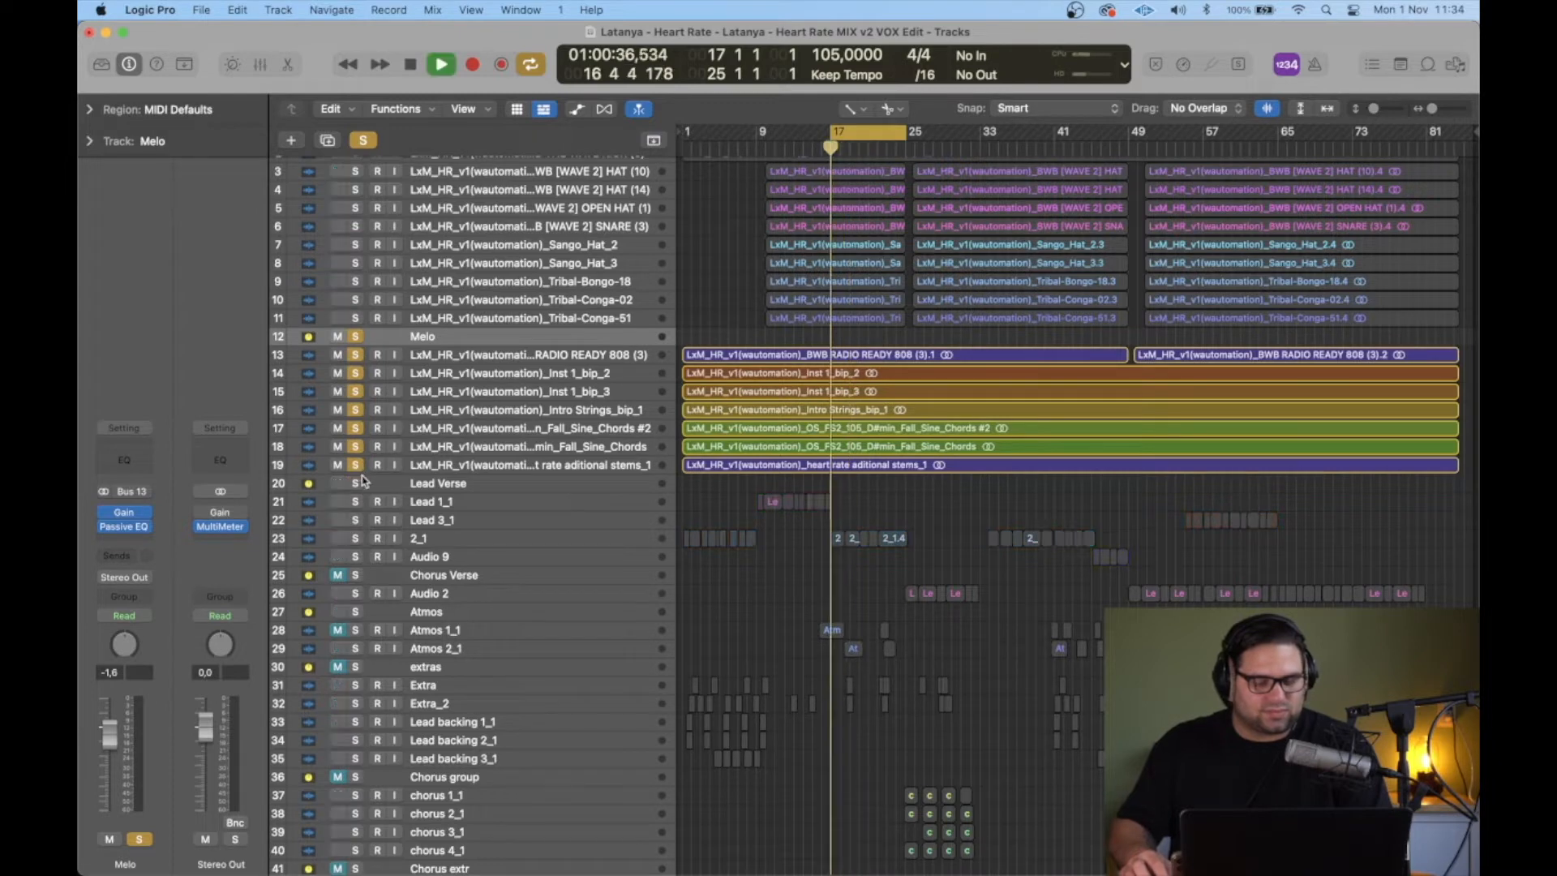
pyautogui.press('x')
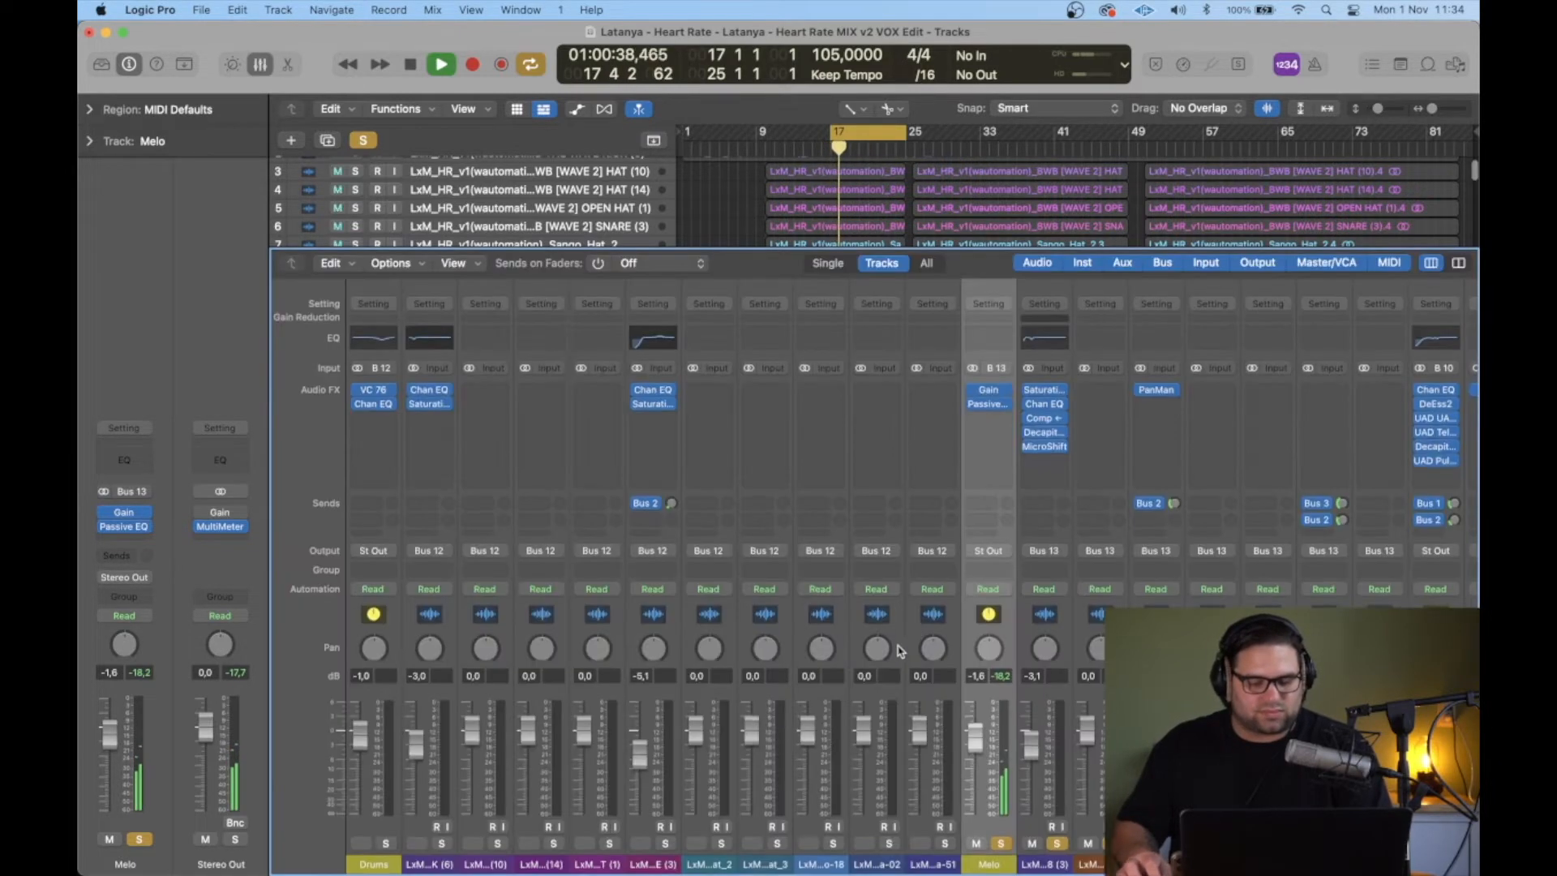
pyautogui.hscroll(-1, 896, 653)
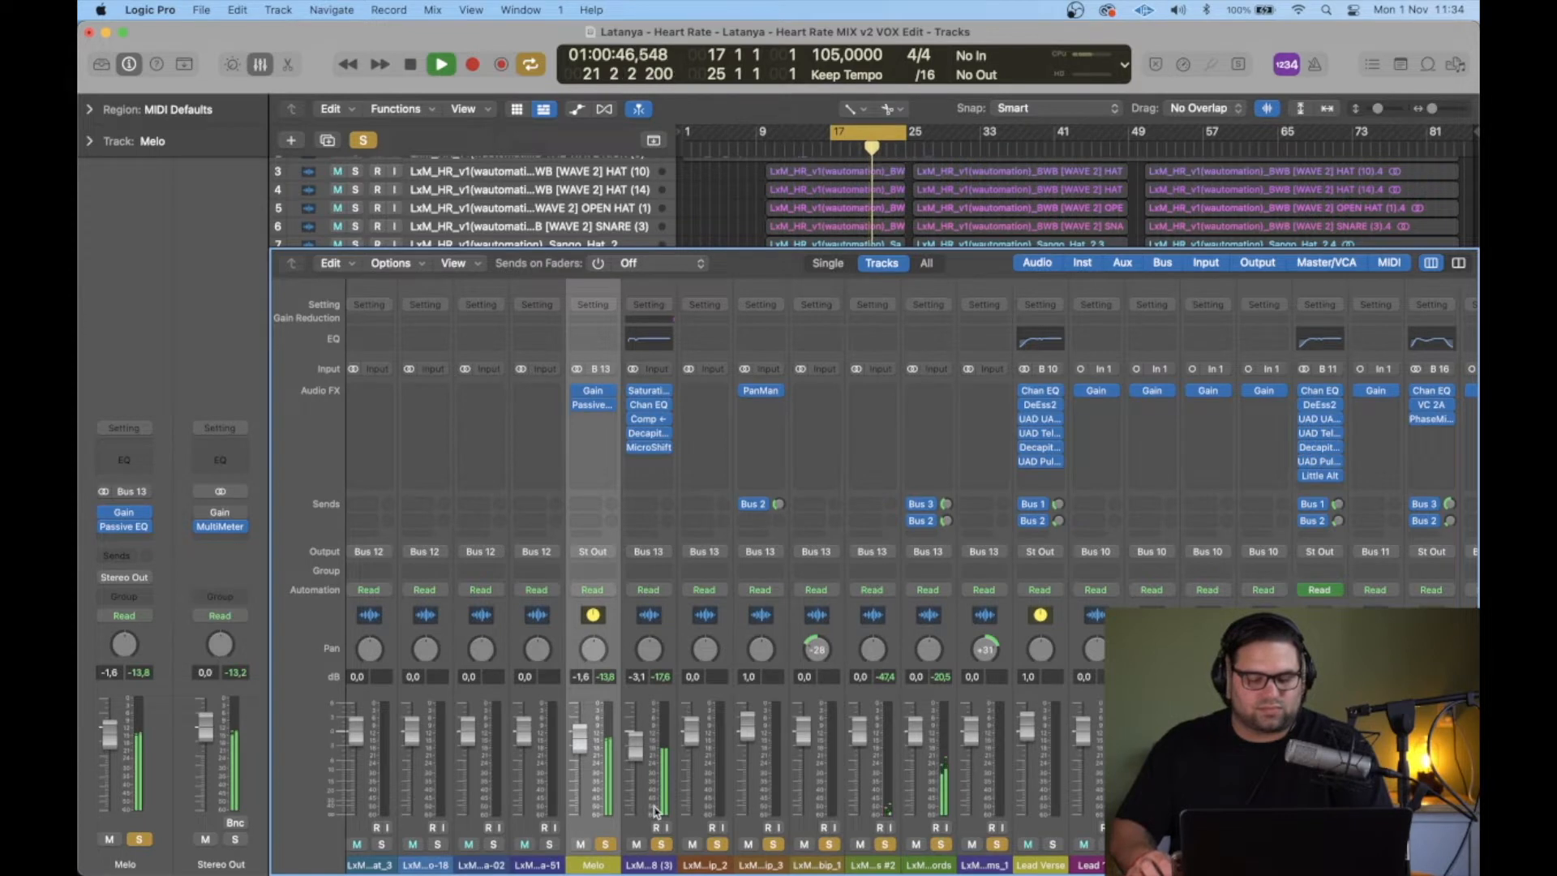
pyautogui.press('space')
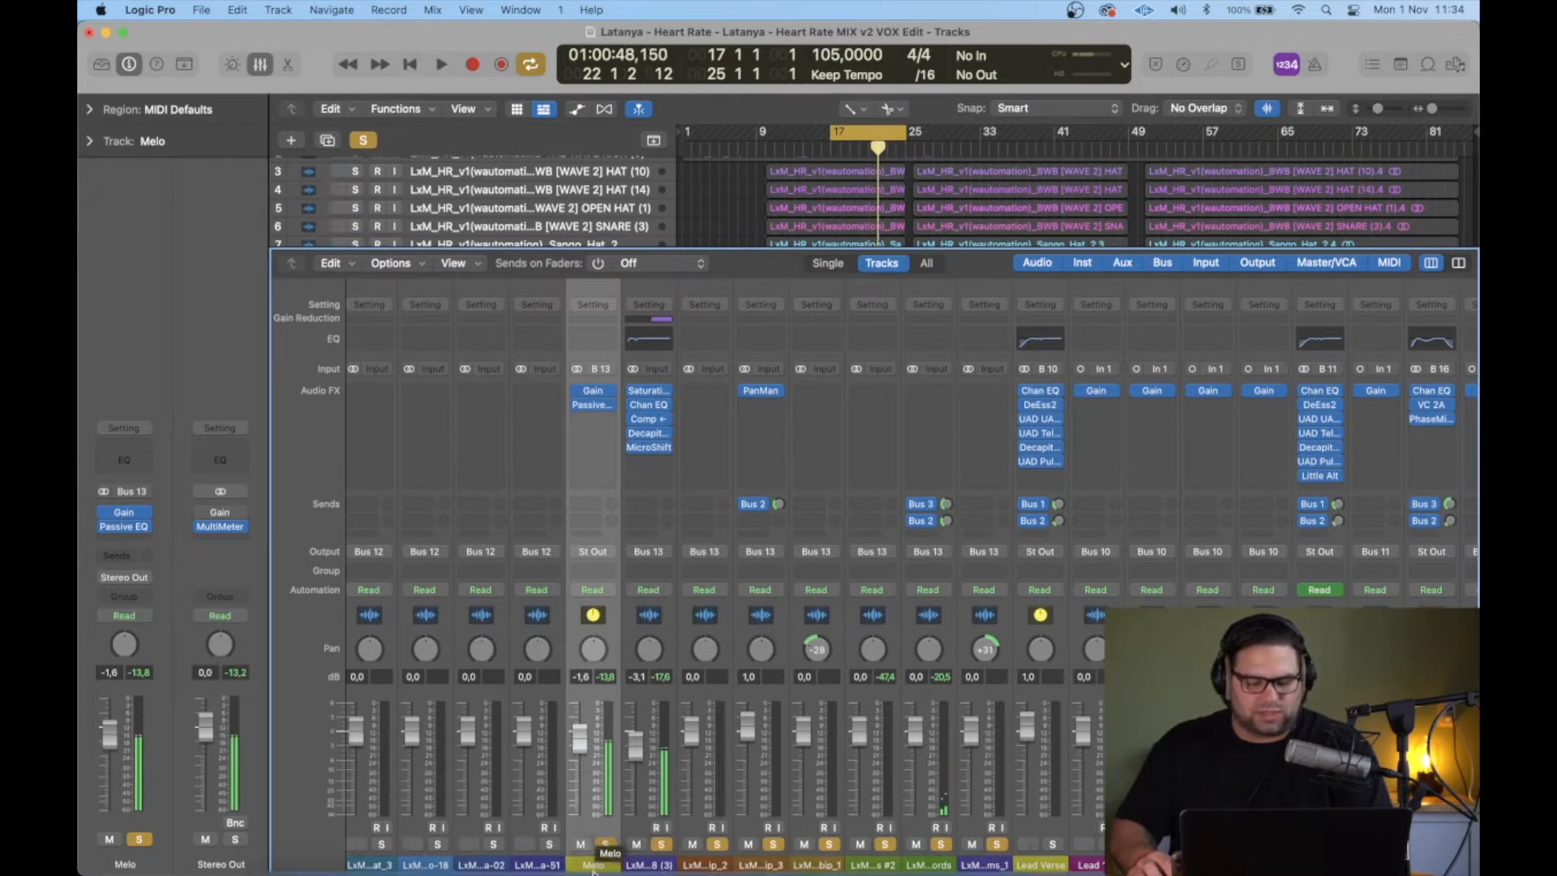
# Step: Take the Radio Ready 808 out of the Melo solo, audition the remaining melody tracks briefly and select Inst 1_bip_3
pyautogui.click(605, 845)
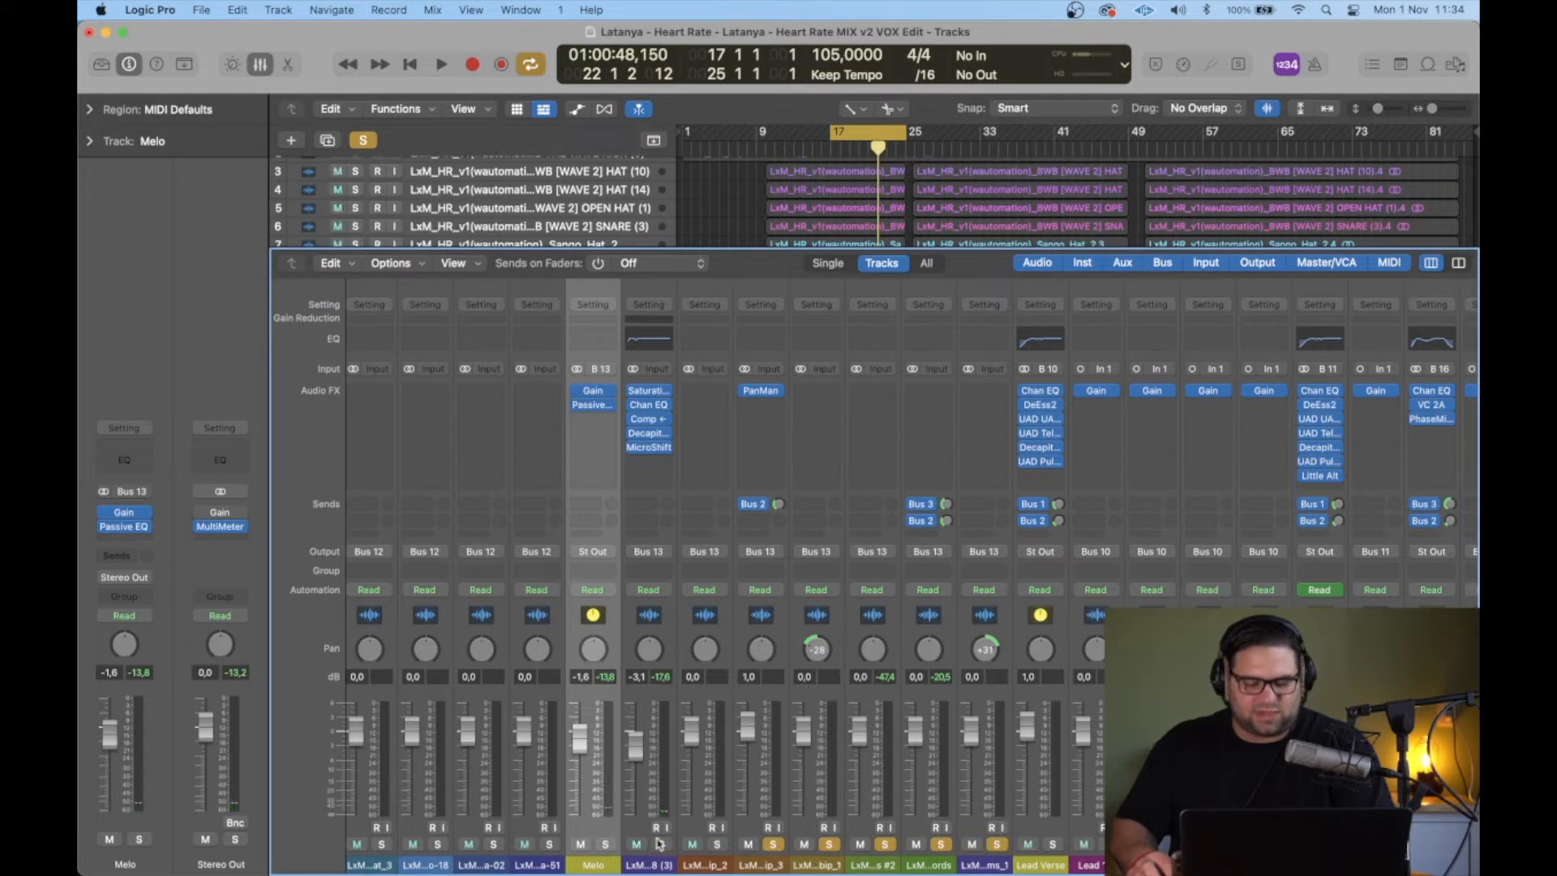
pyautogui.click(717, 845)
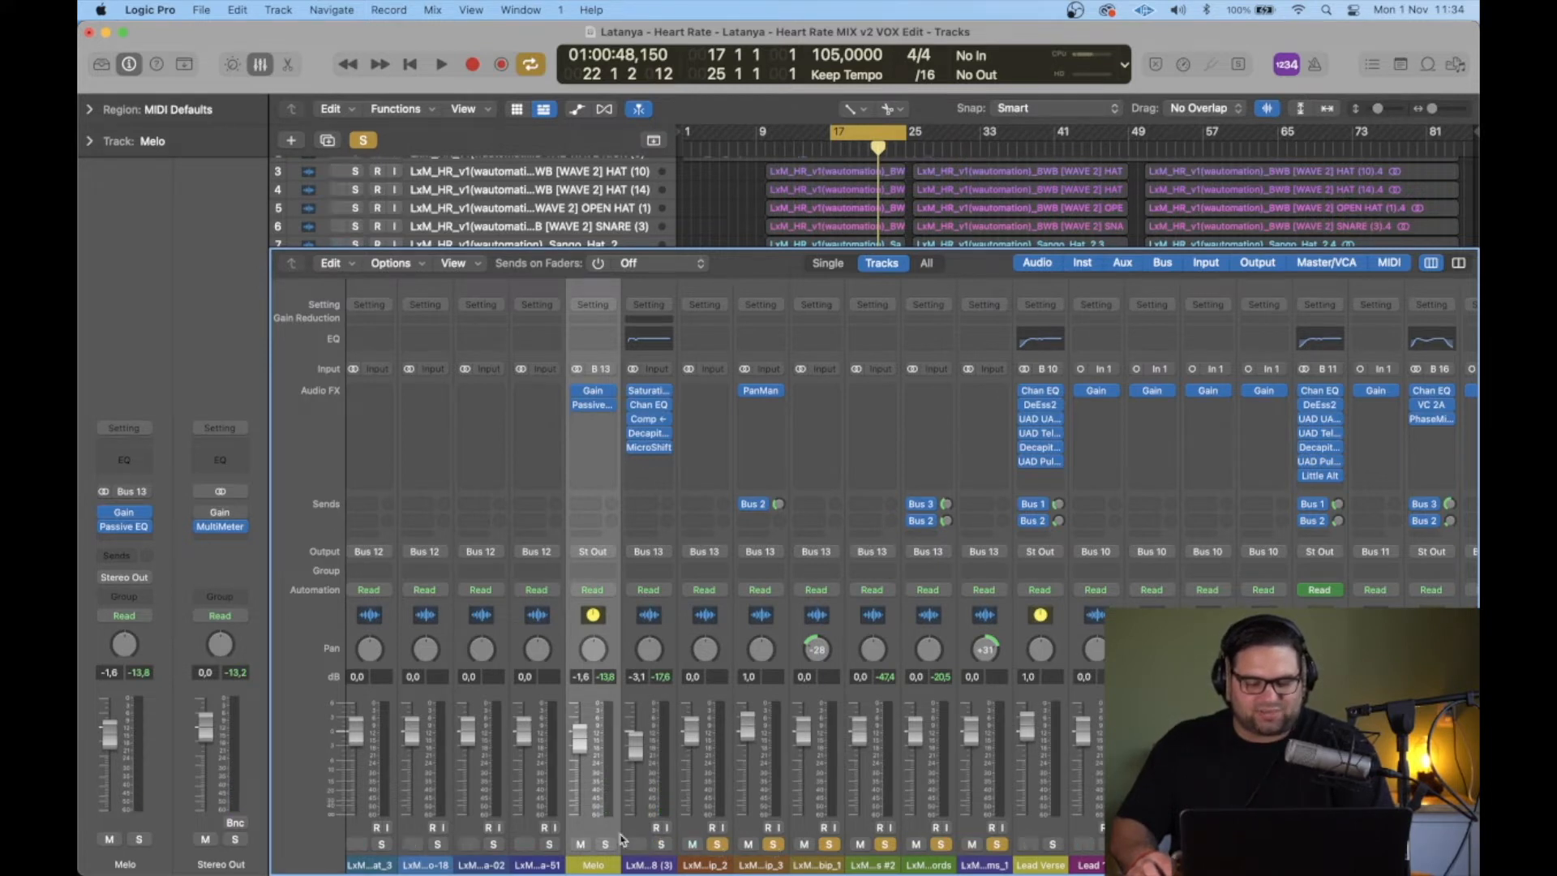
pyautogui.click(606, 844)
pyautogui.press('space')
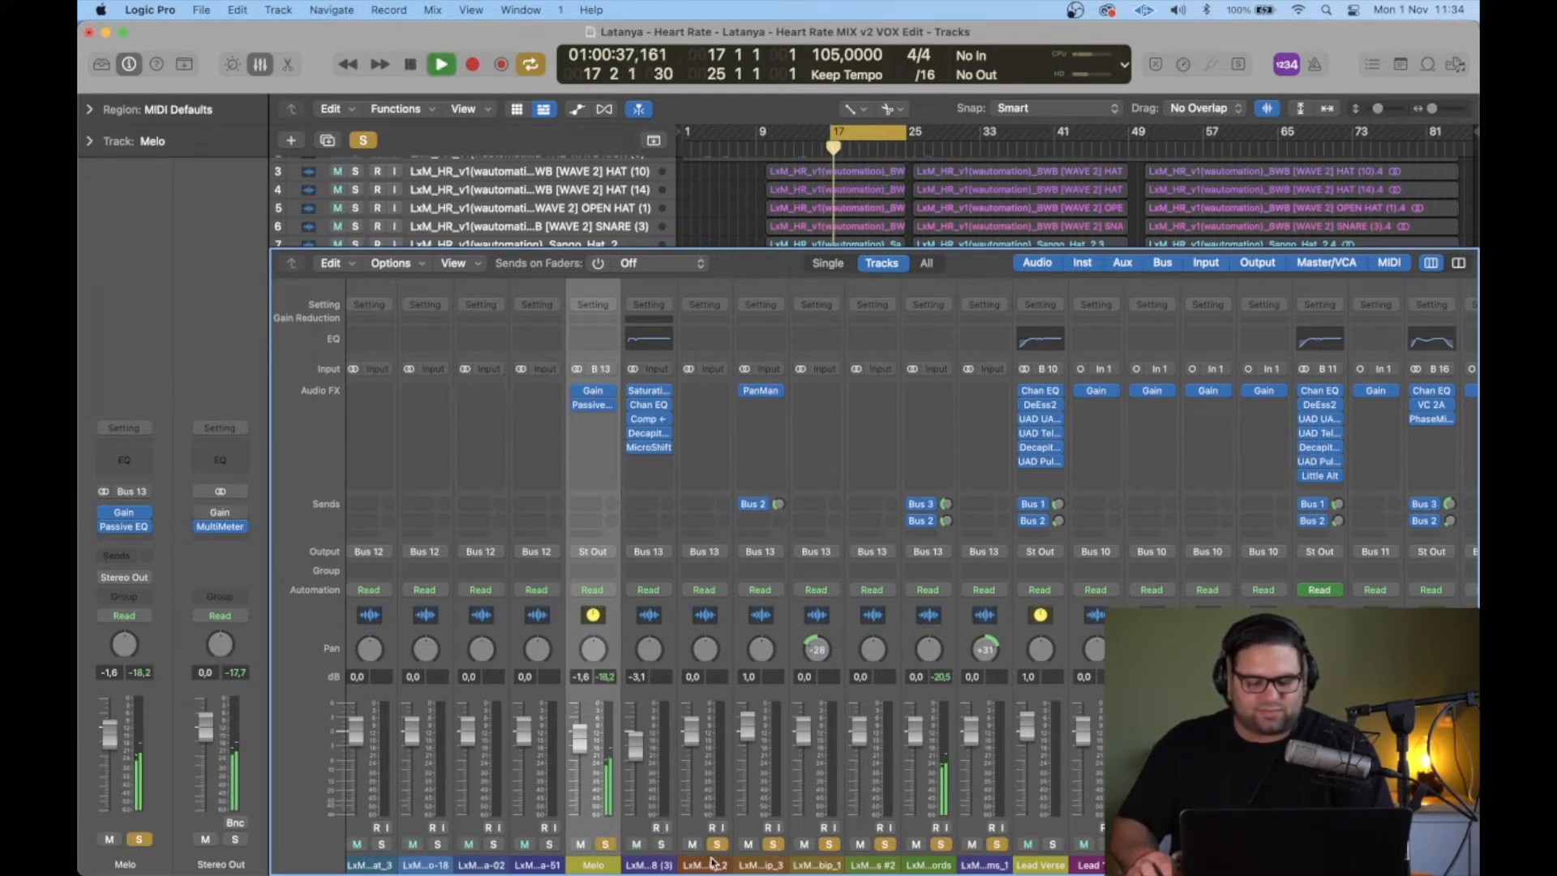
pyautogui.click(739, 864)
pyautogui.press('space')
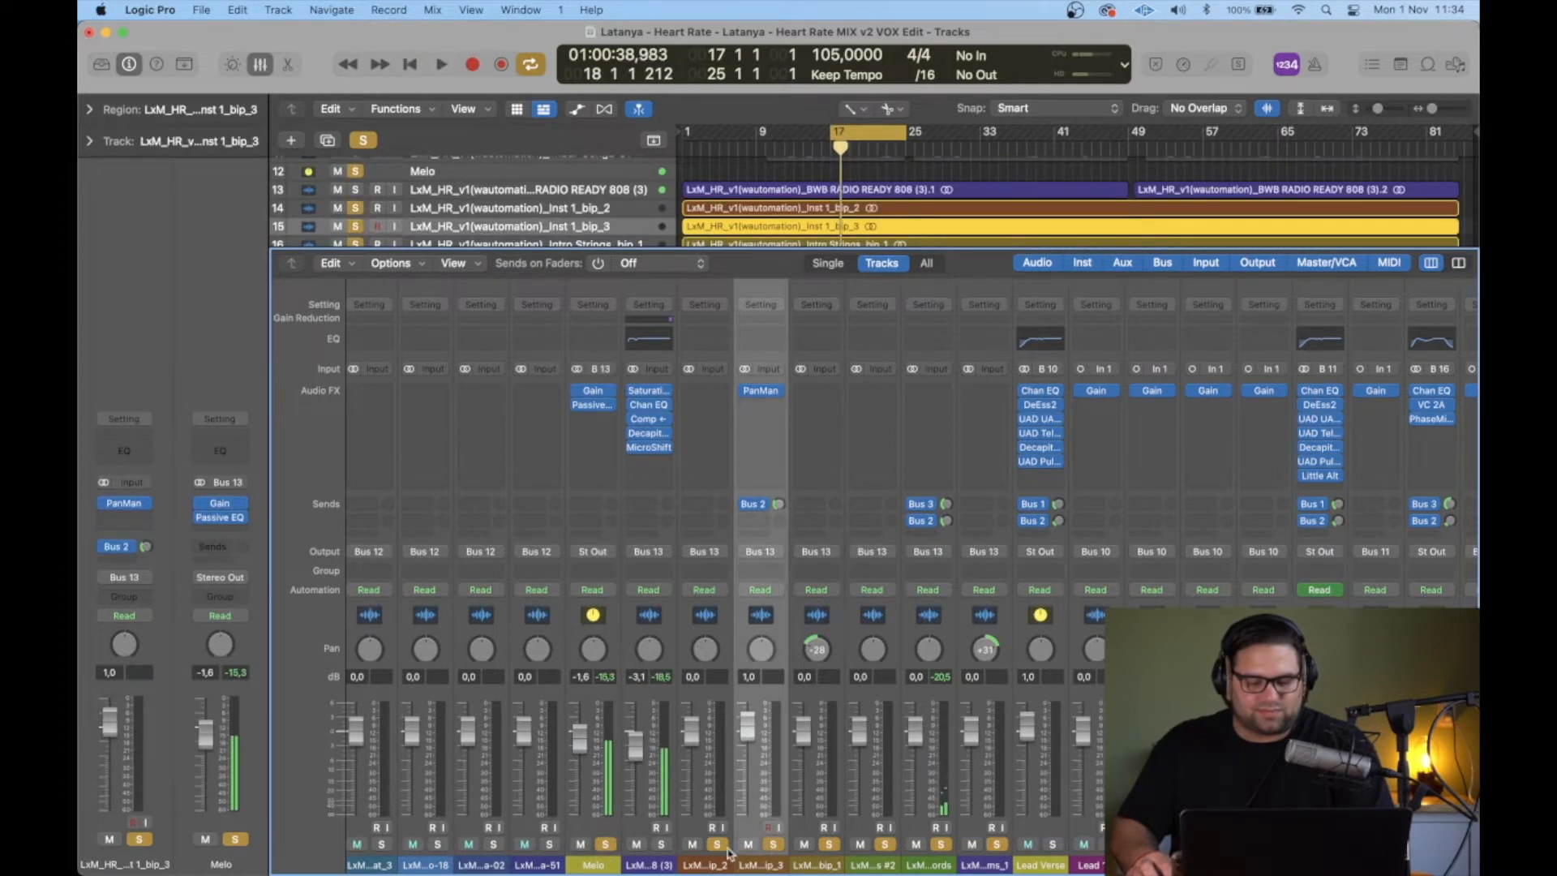
# Step: Narrow the solo to Inst 1_bip_3, open its PanMan and watch the panner during short playbacks
pyautogui.click(835, 845)
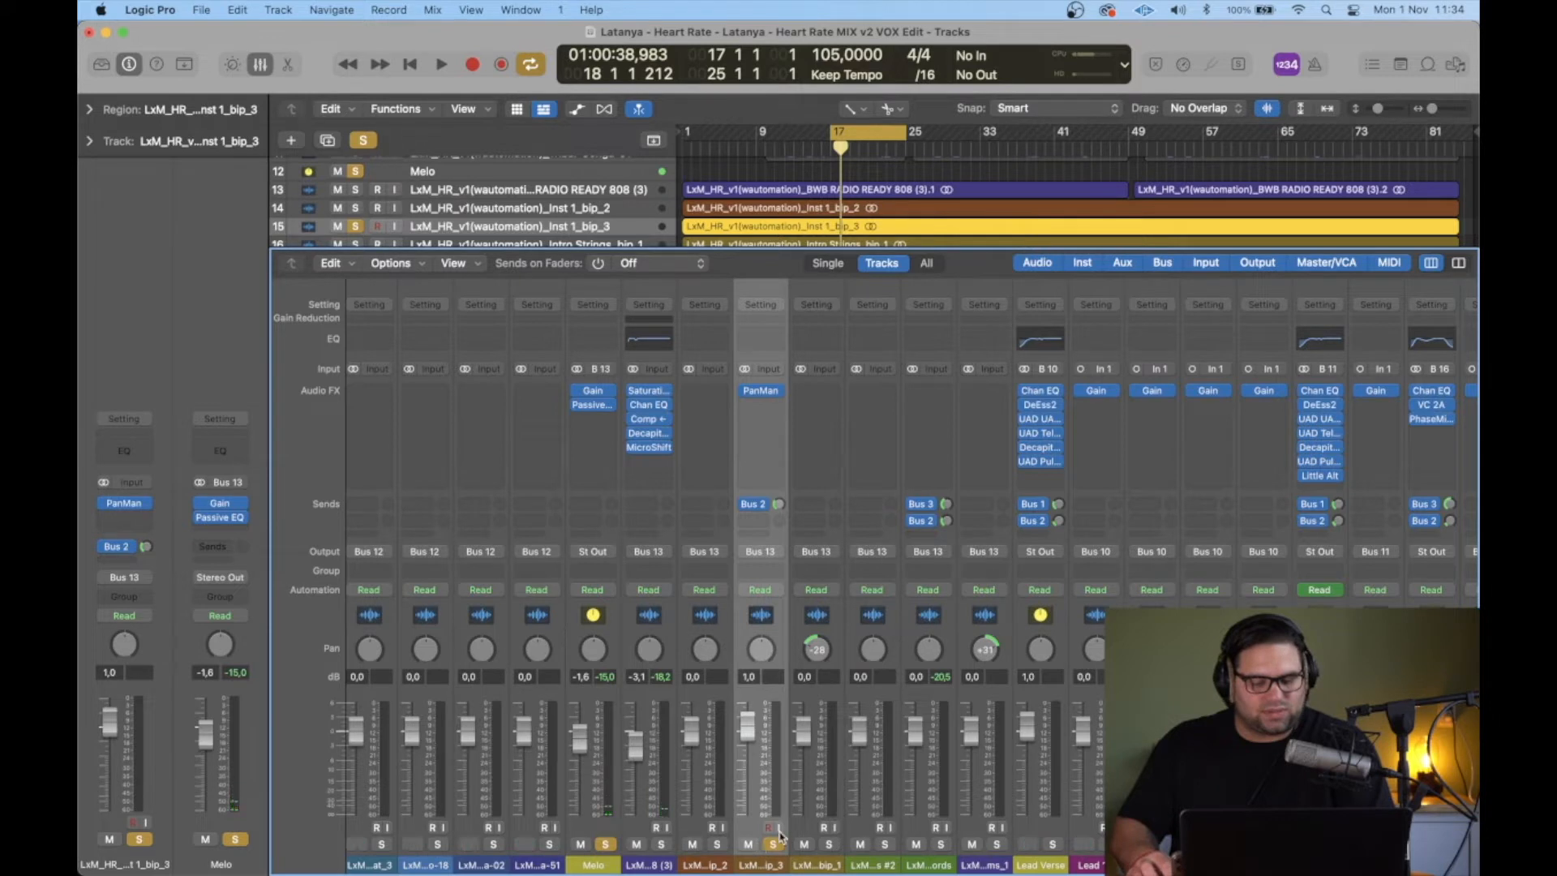
pyautogui.press('space')
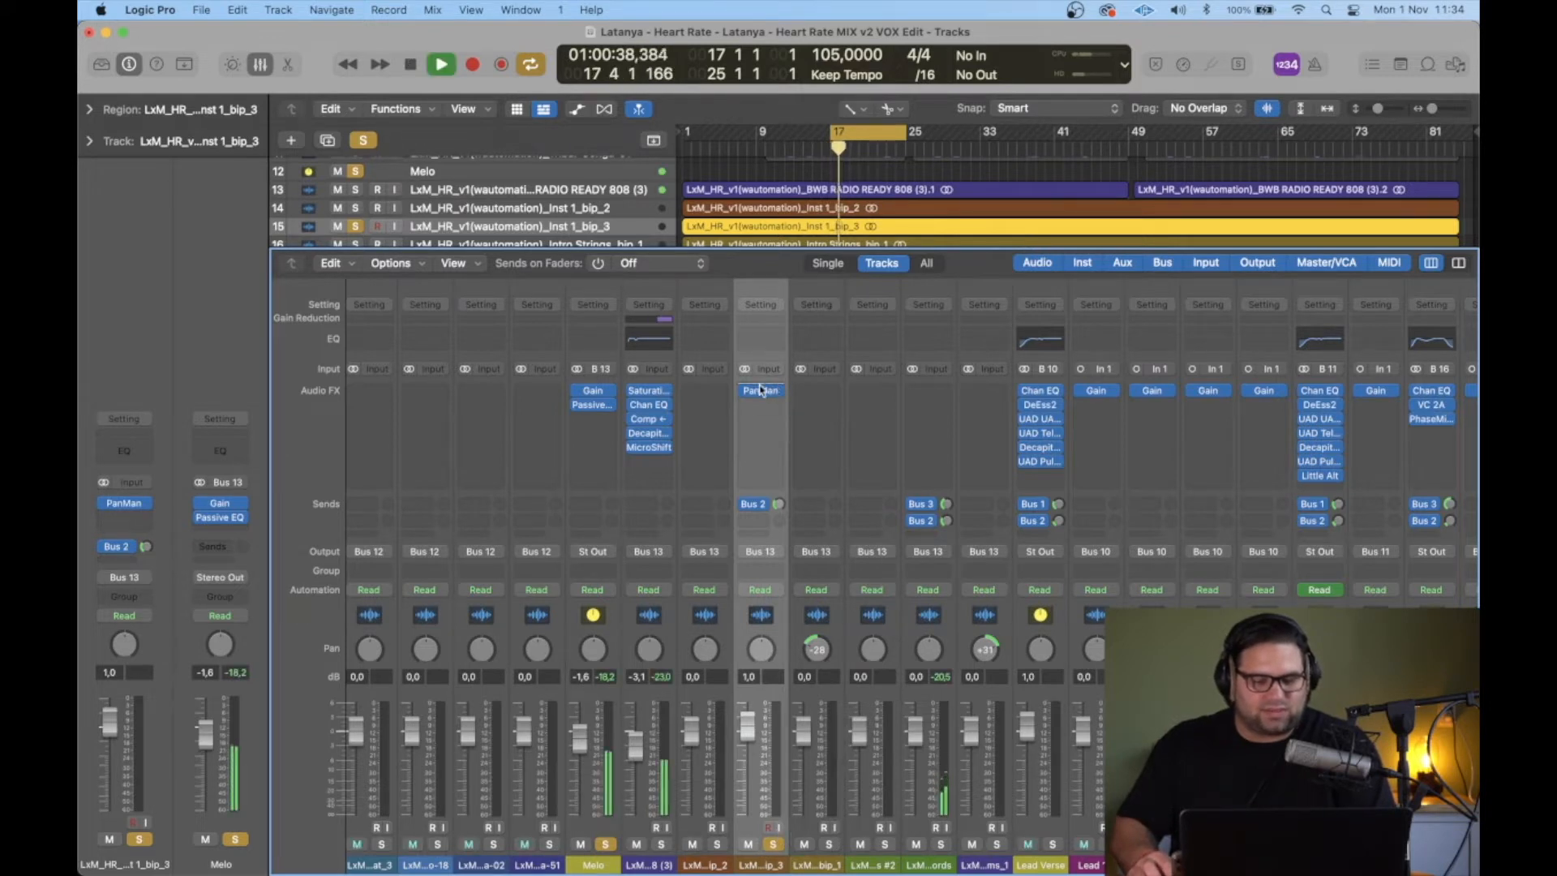
pyautogui.click(762, 391)
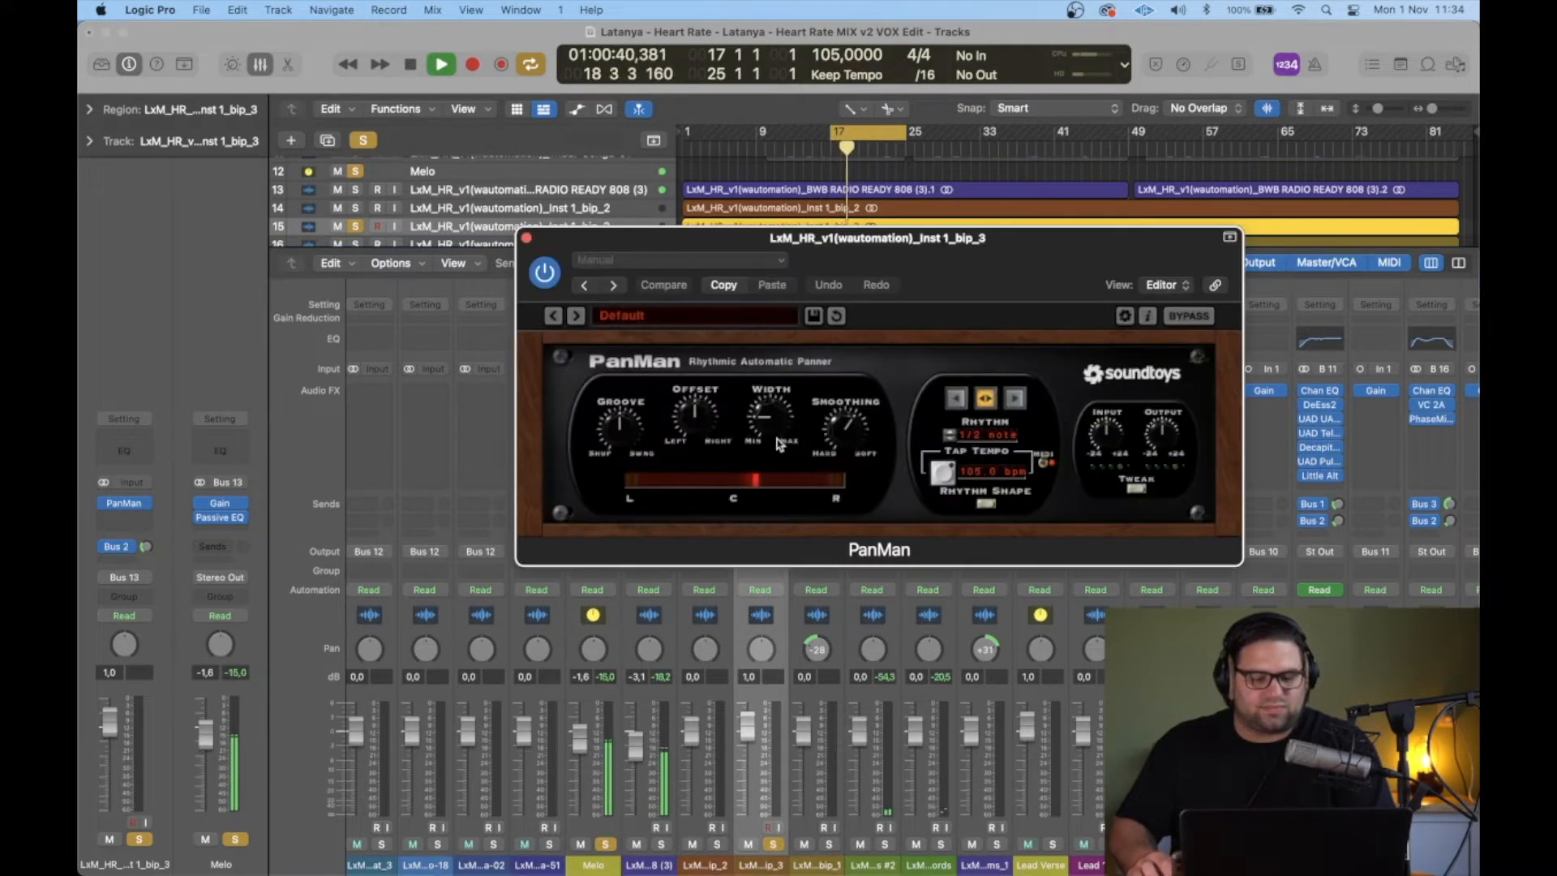
pyautogui.press('space')
pyautogui.press('space')
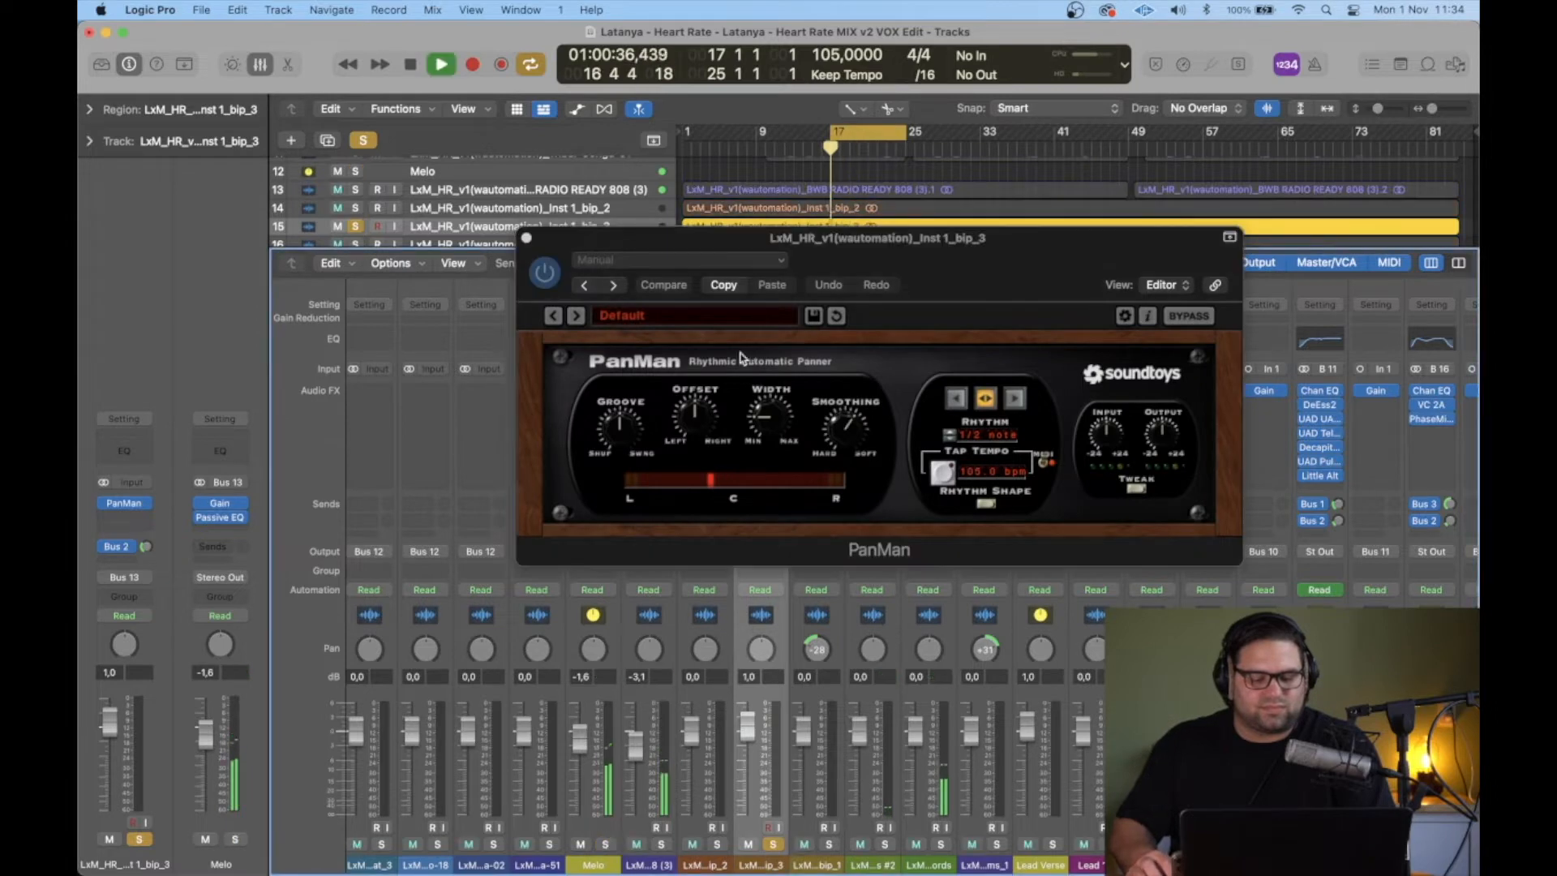
pyautogui.press('space')
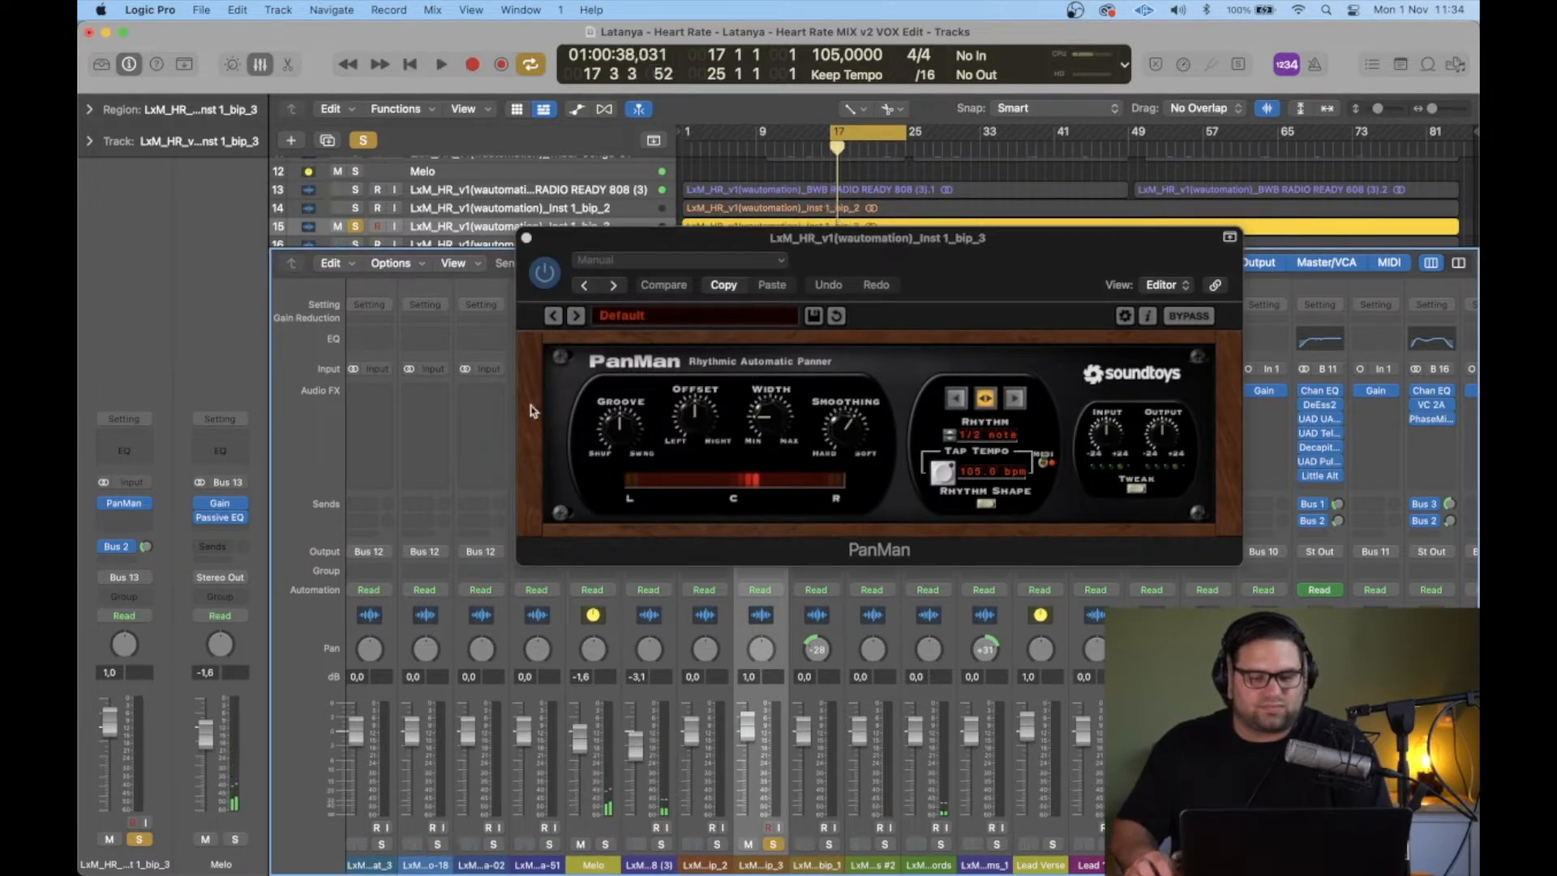
# Step: Close PanMan and the mixer, and enlarge the track heights to examine where Inst 1_bip_3 has audio
pyautogui.press('x')
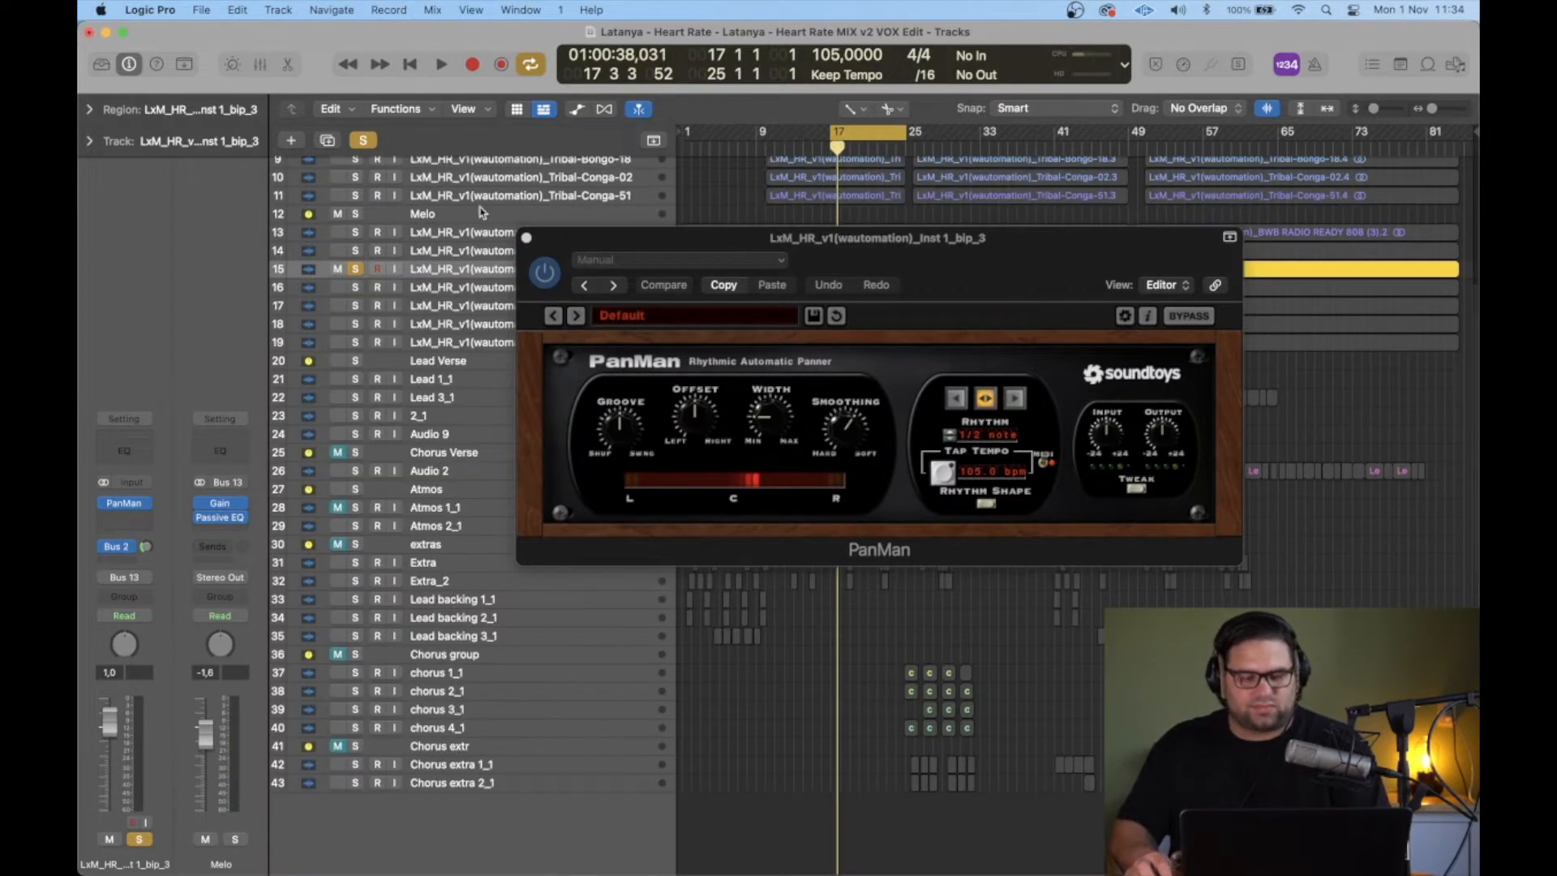
pyautogui.click(527, 240)
pyautogui.press('super+Down')
pyautogui.press('super+Down')
pyautogui.press('super+Down')
pyautogui.press('super+Down')
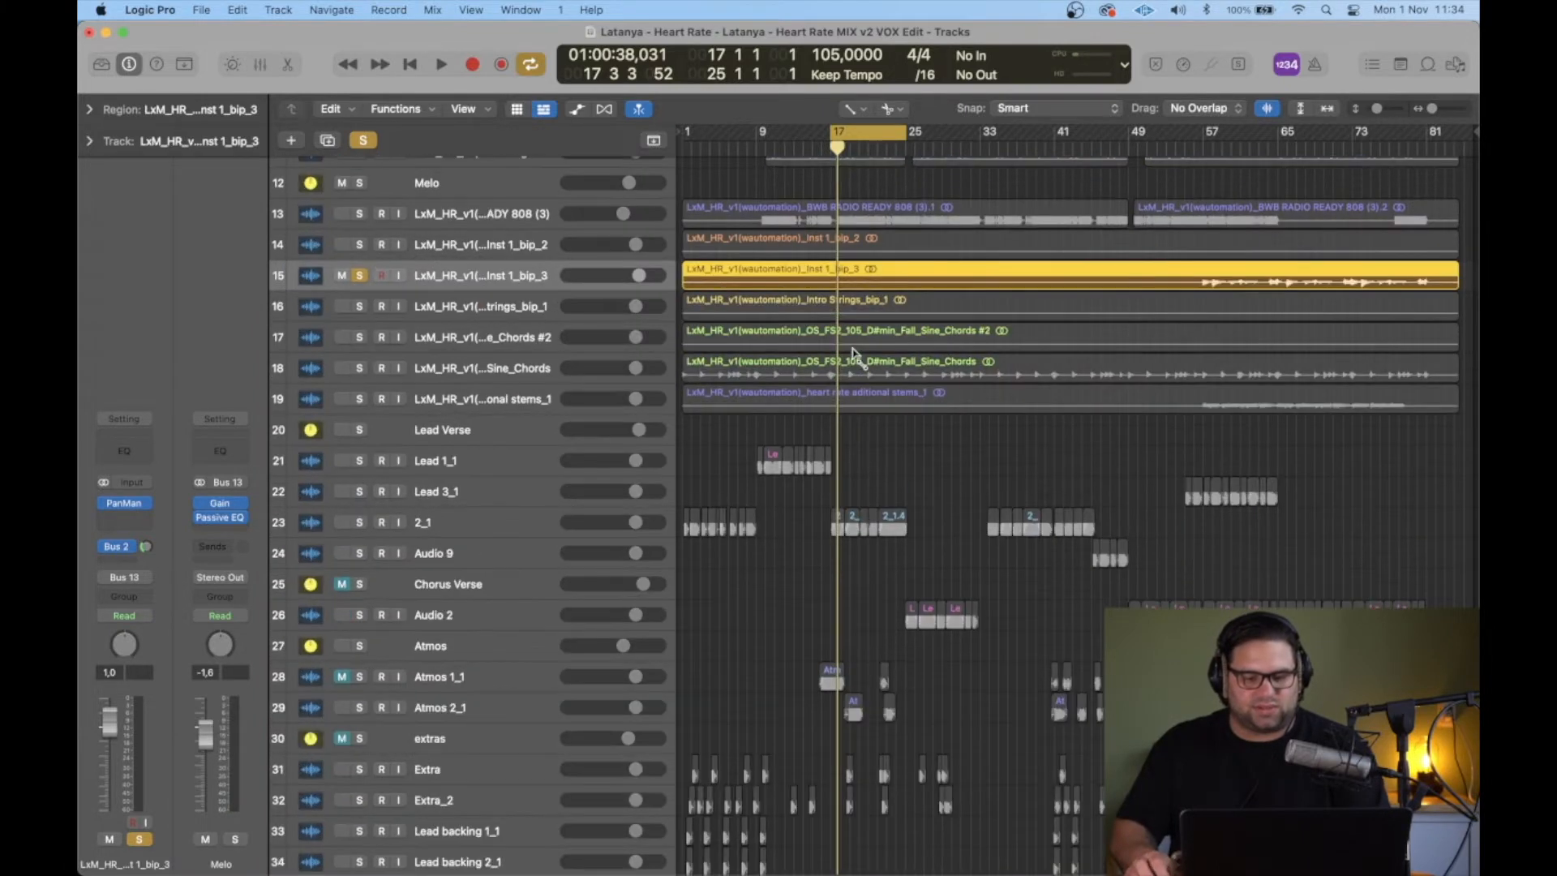
pyautogui.press('super+Down')
pyautogui.press('super+Down')
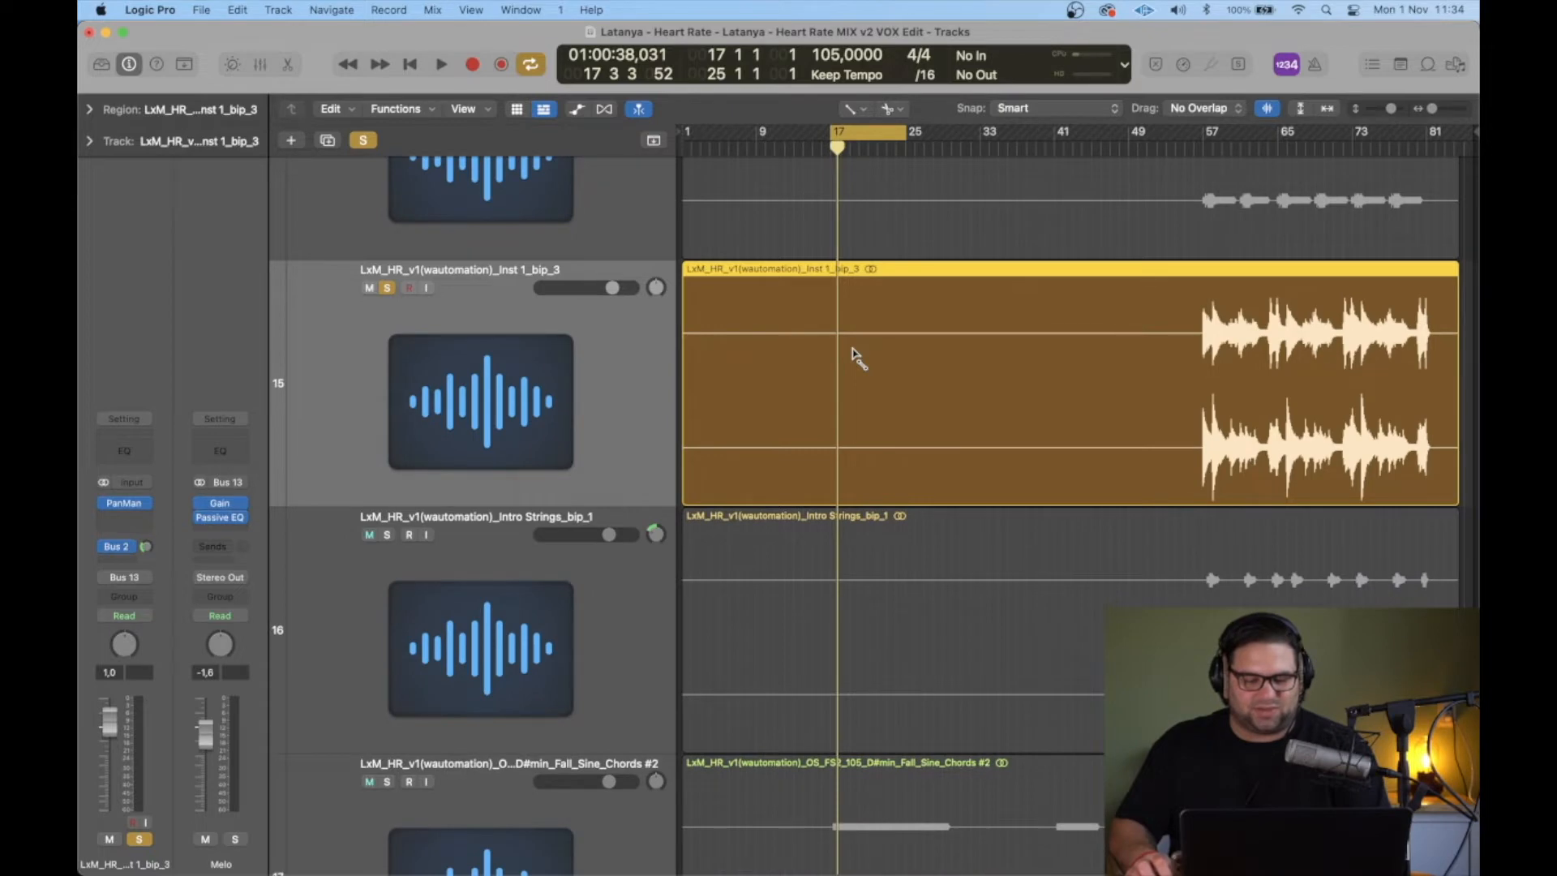
pyautogui.press('super+Up')
pyautogui.press('super+Up')
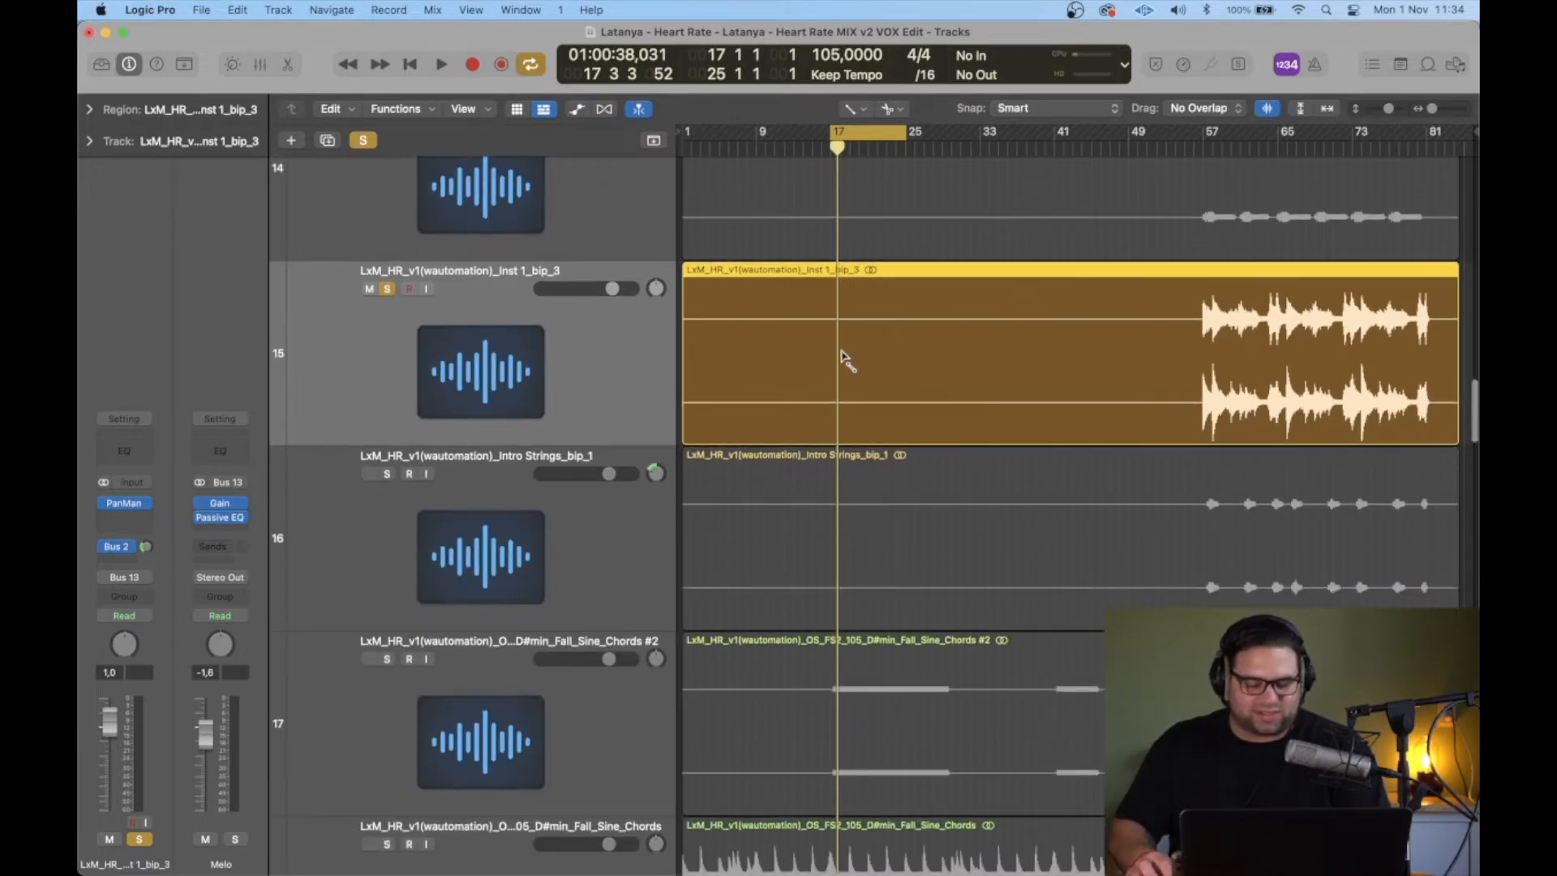
# Step: Move the cycle range to bars 57–65 and play the soloed Inst 1_bip_3 there with the mixer shown
pyautogui.press('x')
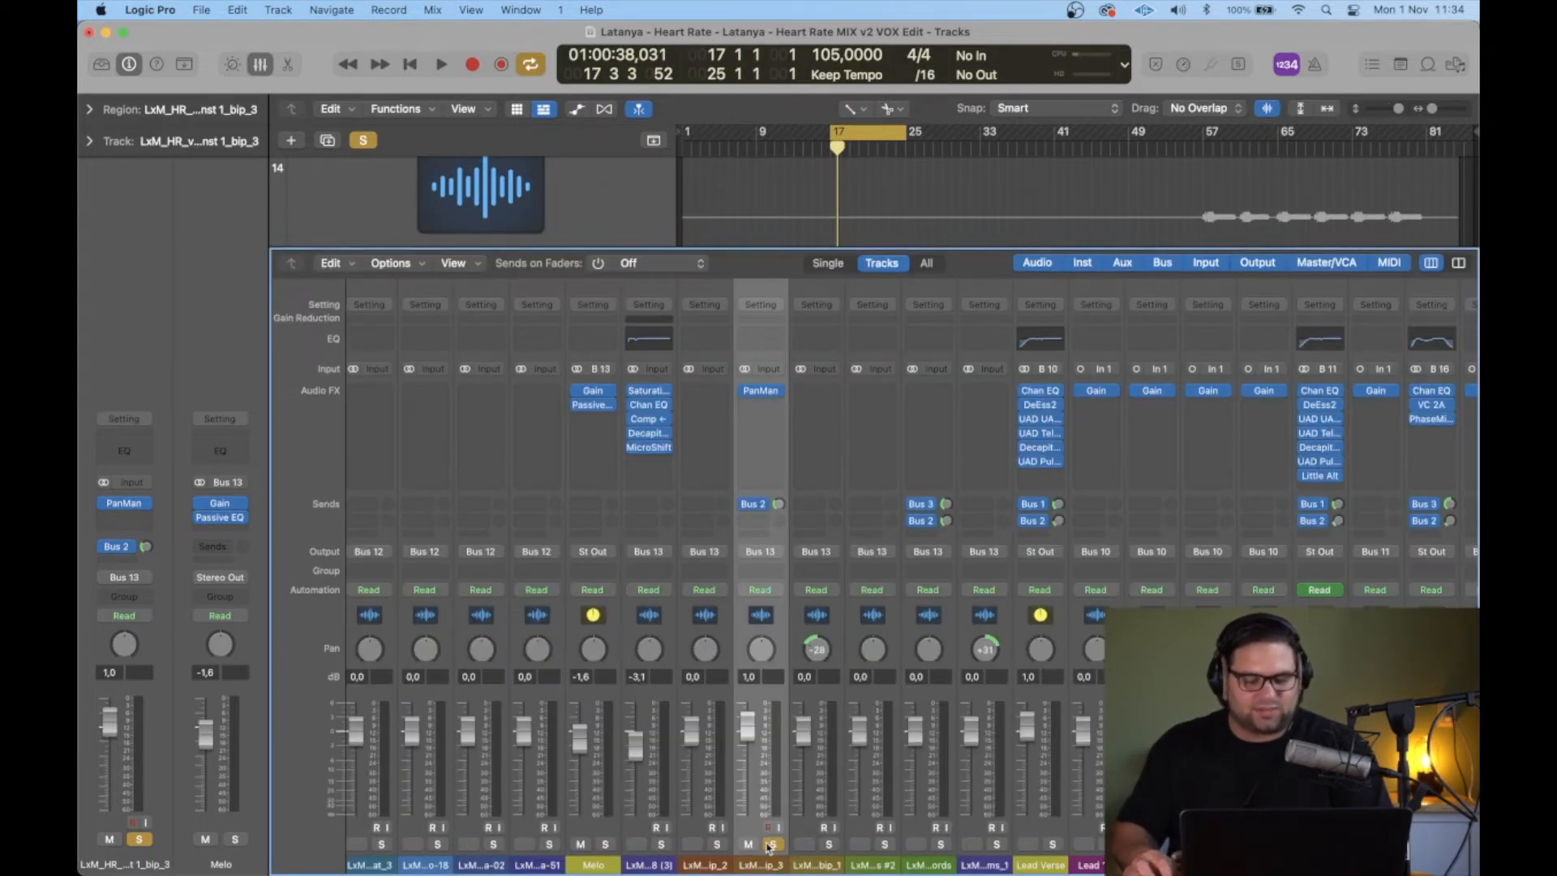
pyautogui.click(772, 845)
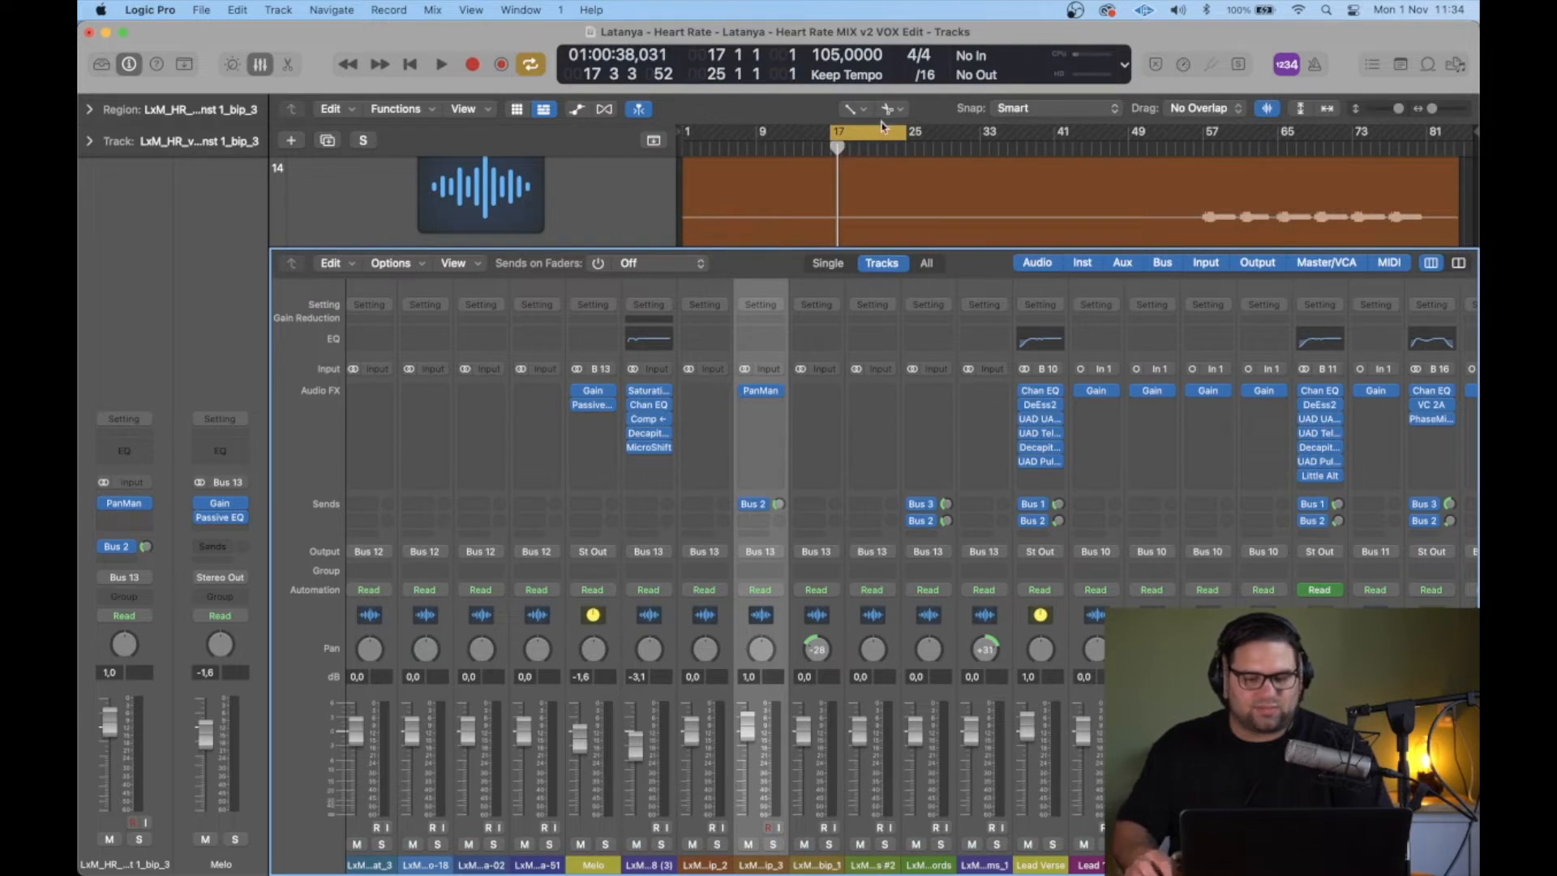
pyautogui.moveTo(882, 126); pyautogui.dragTo(1274, 151)
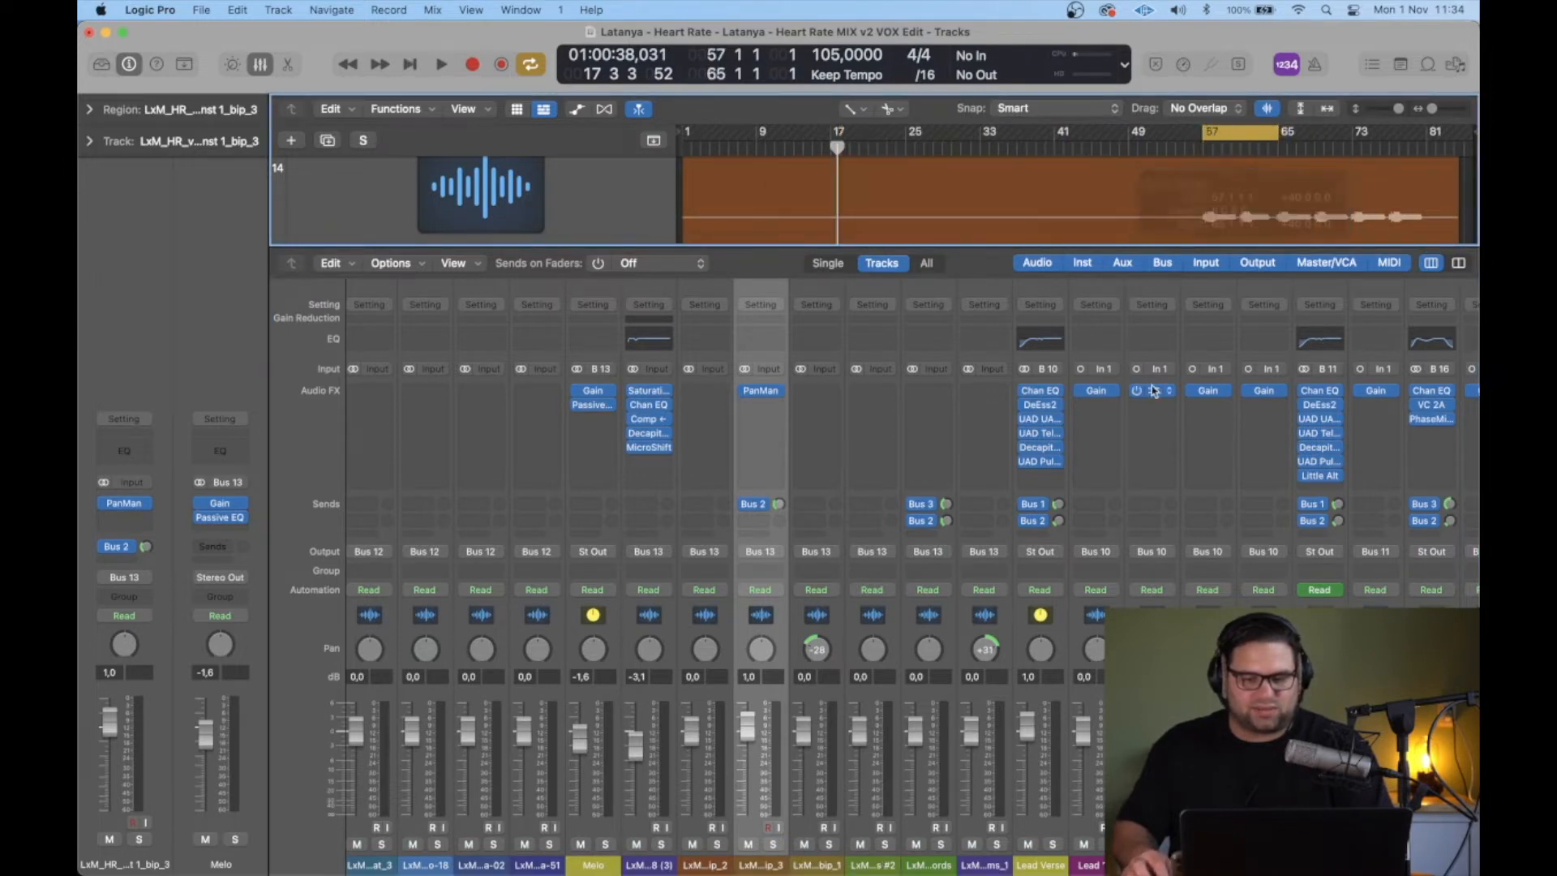
pyautogui.click(774, 846)
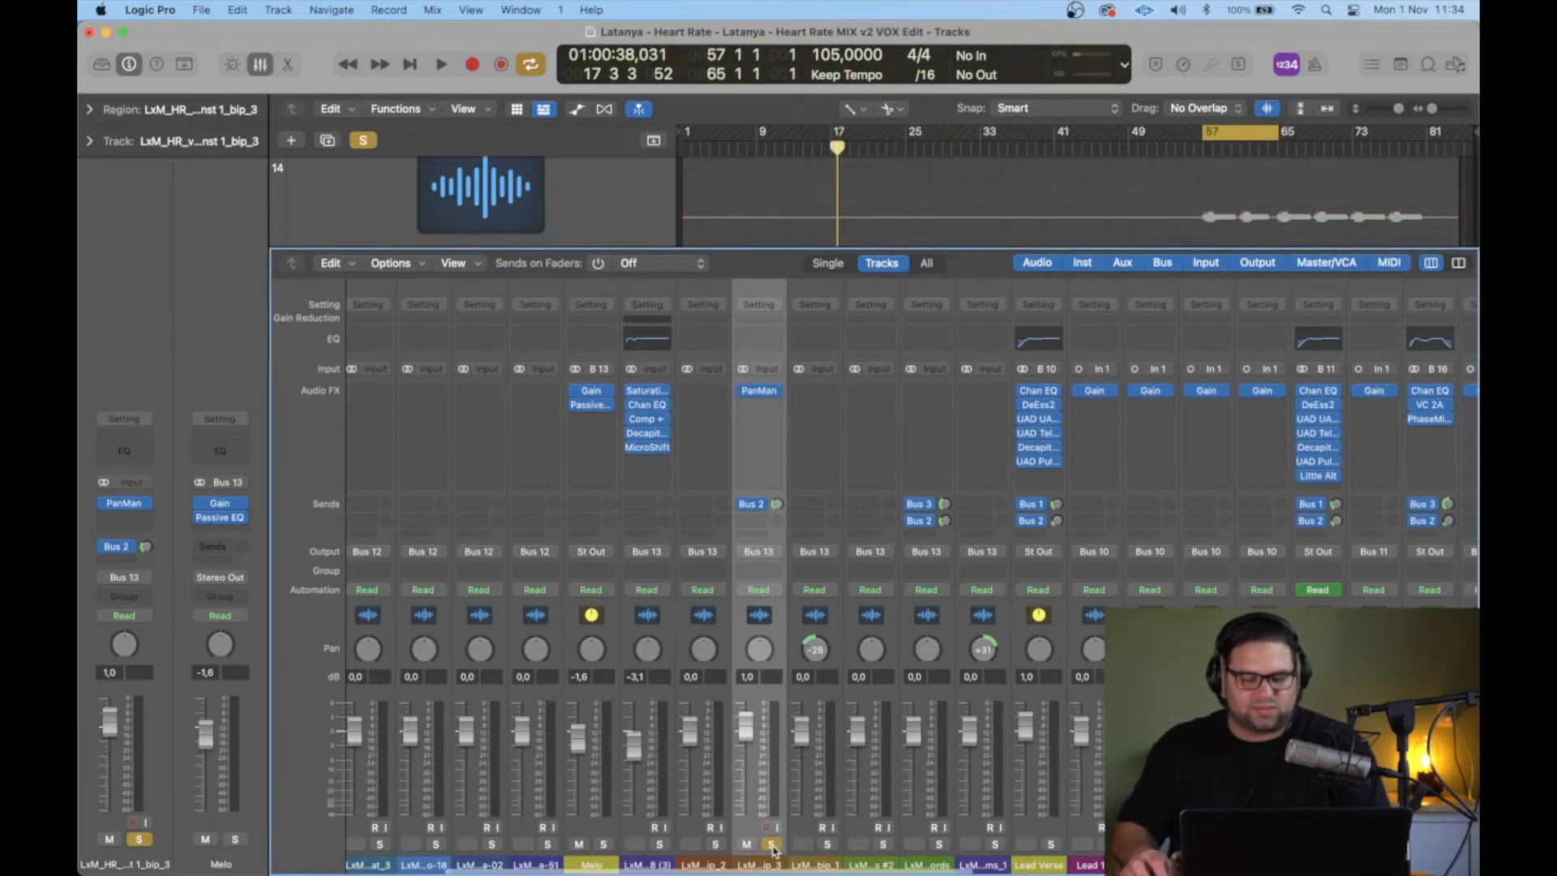
pyautogui.press('space')
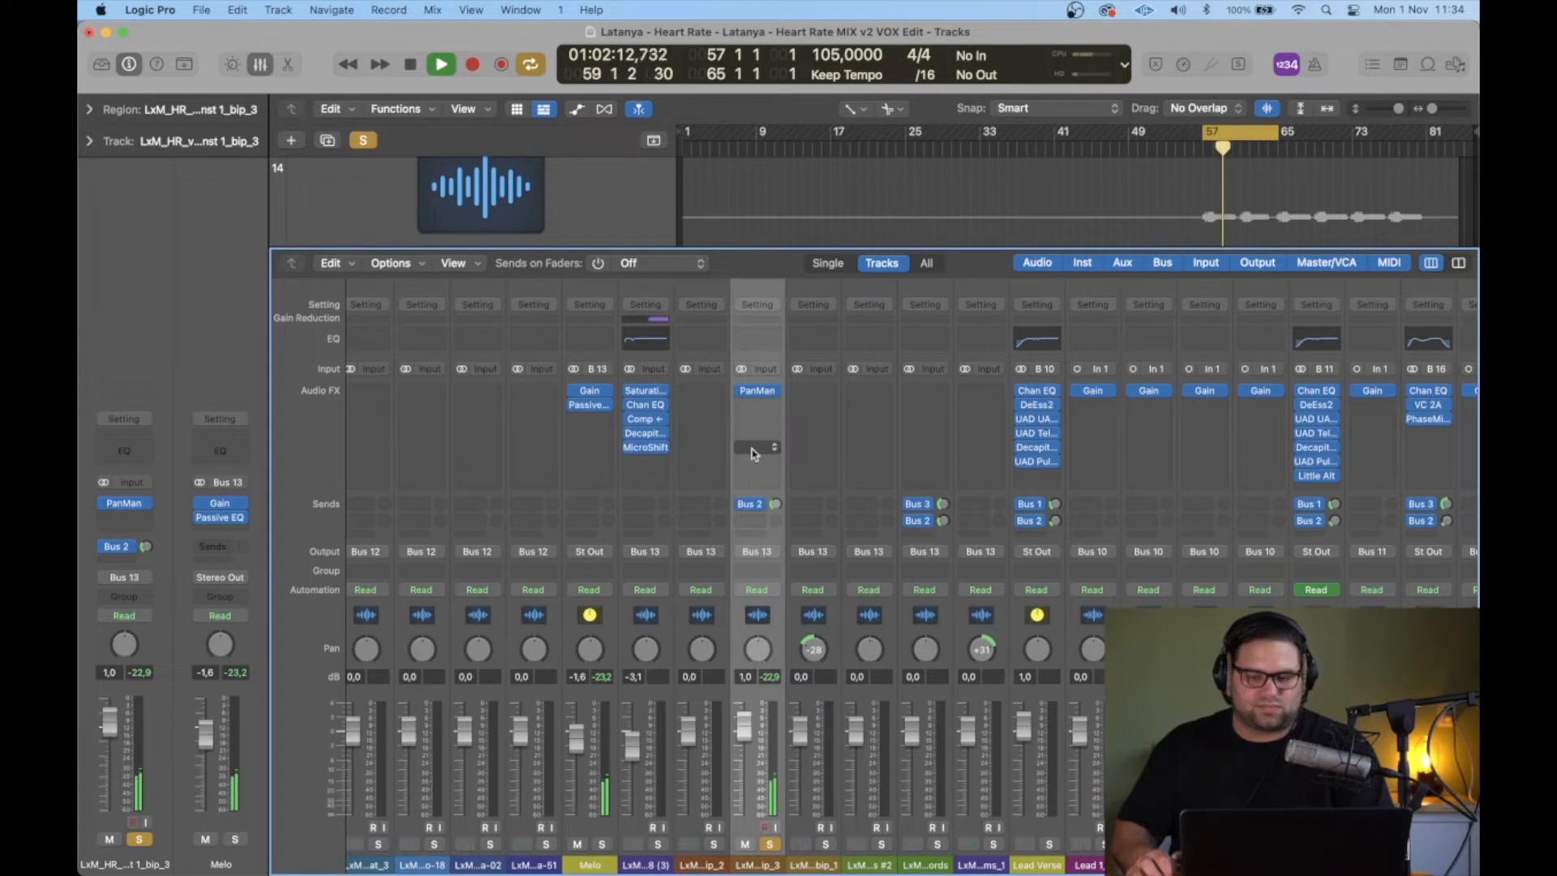
# Step: Open PanMan on Inst 1_bip_3, compare the sound with it bypassed during playback, then stop and close it
pyautogui.click(750, 395)
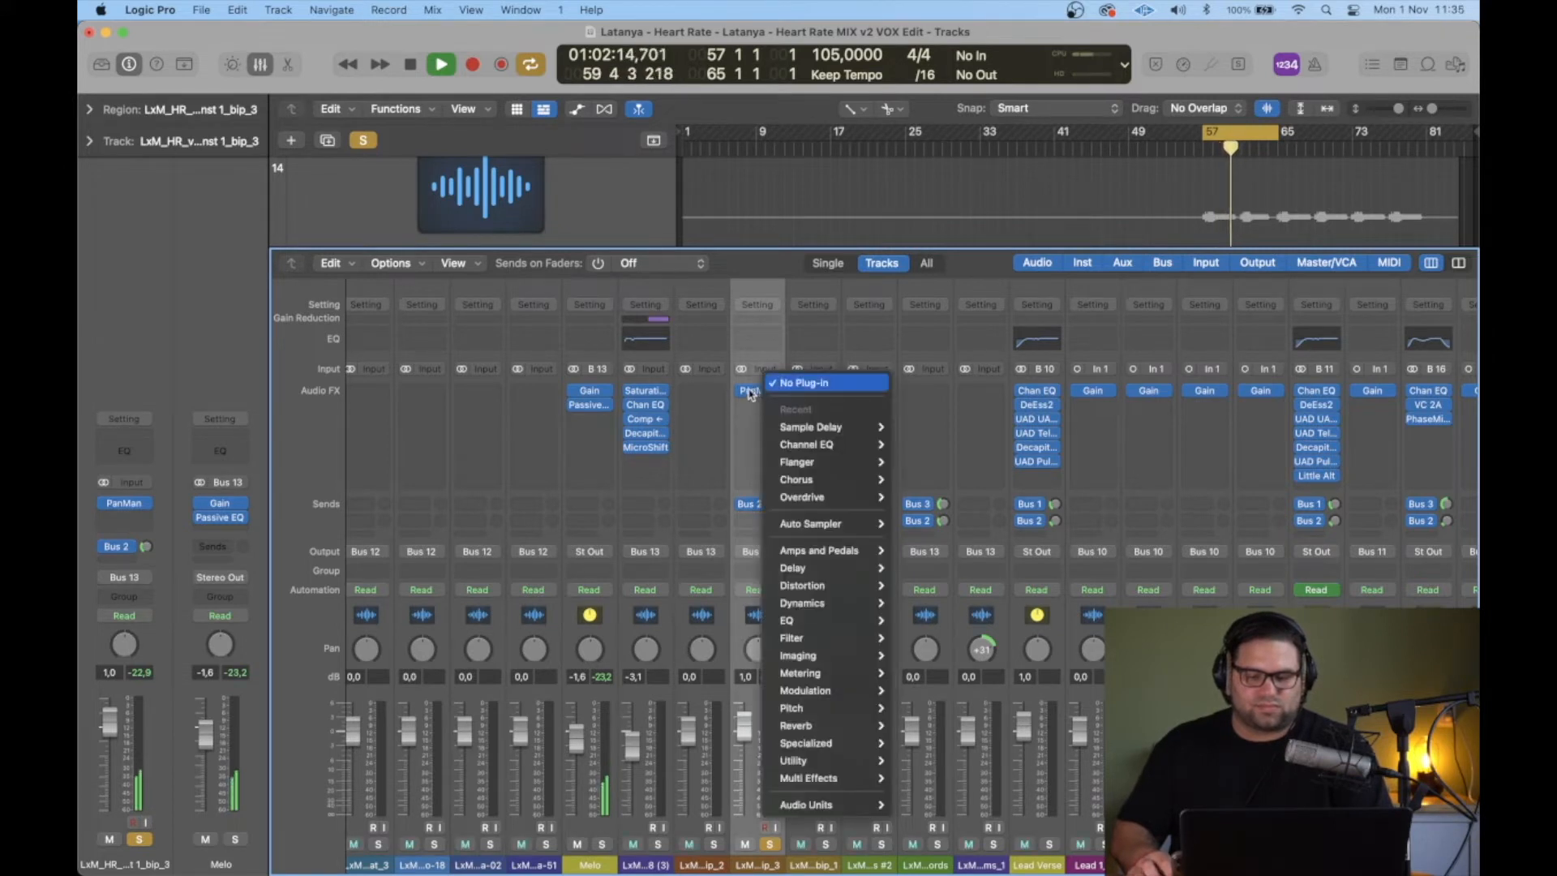
pyautogui.click(763, 356)
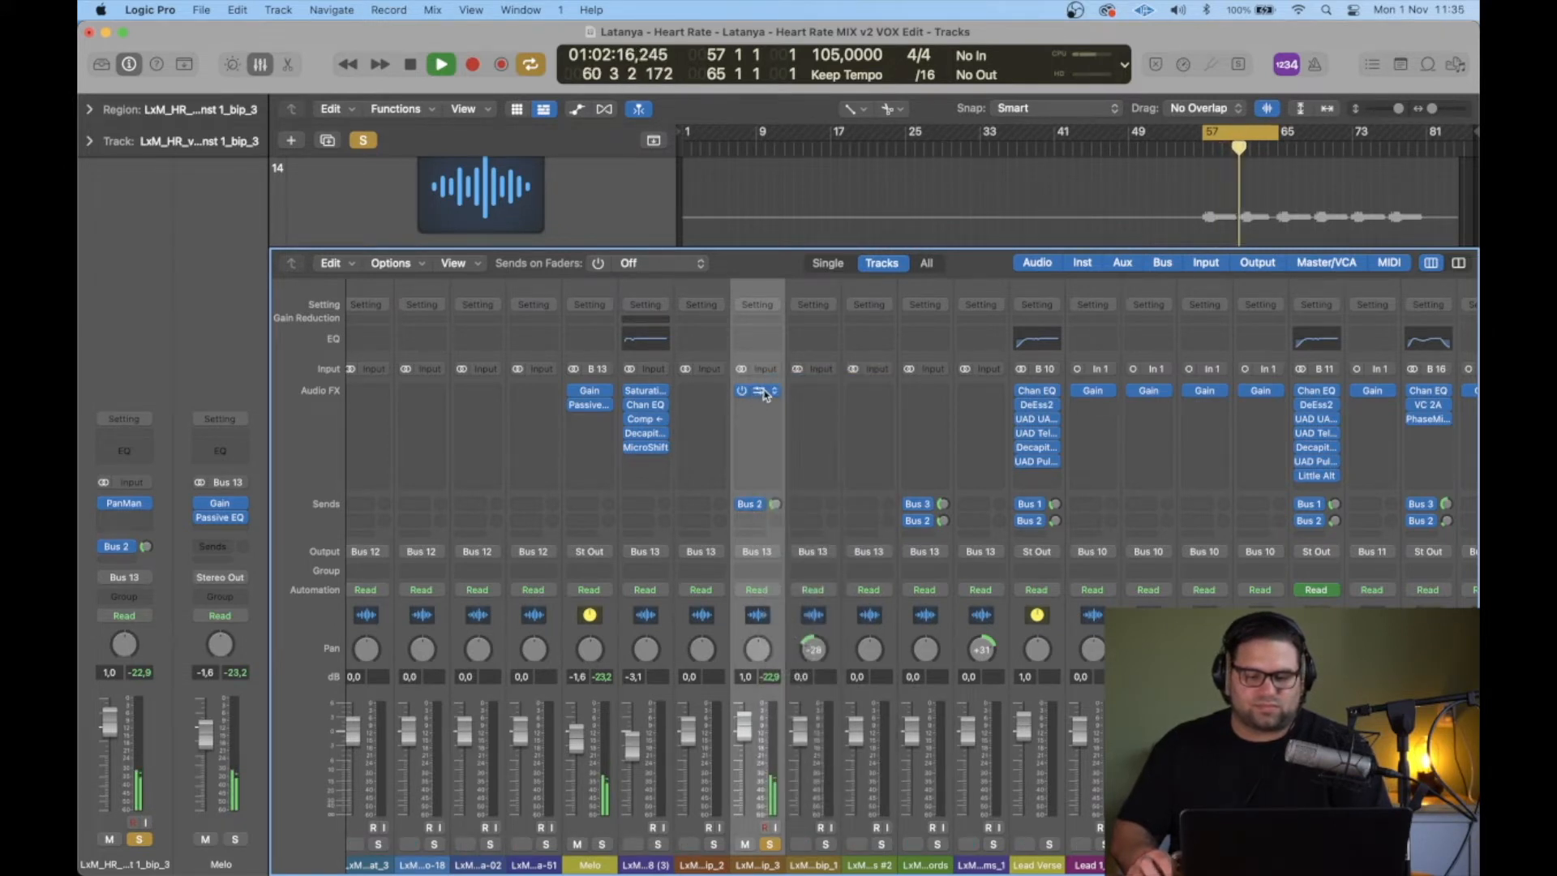
pyautogui.click(762, 393)
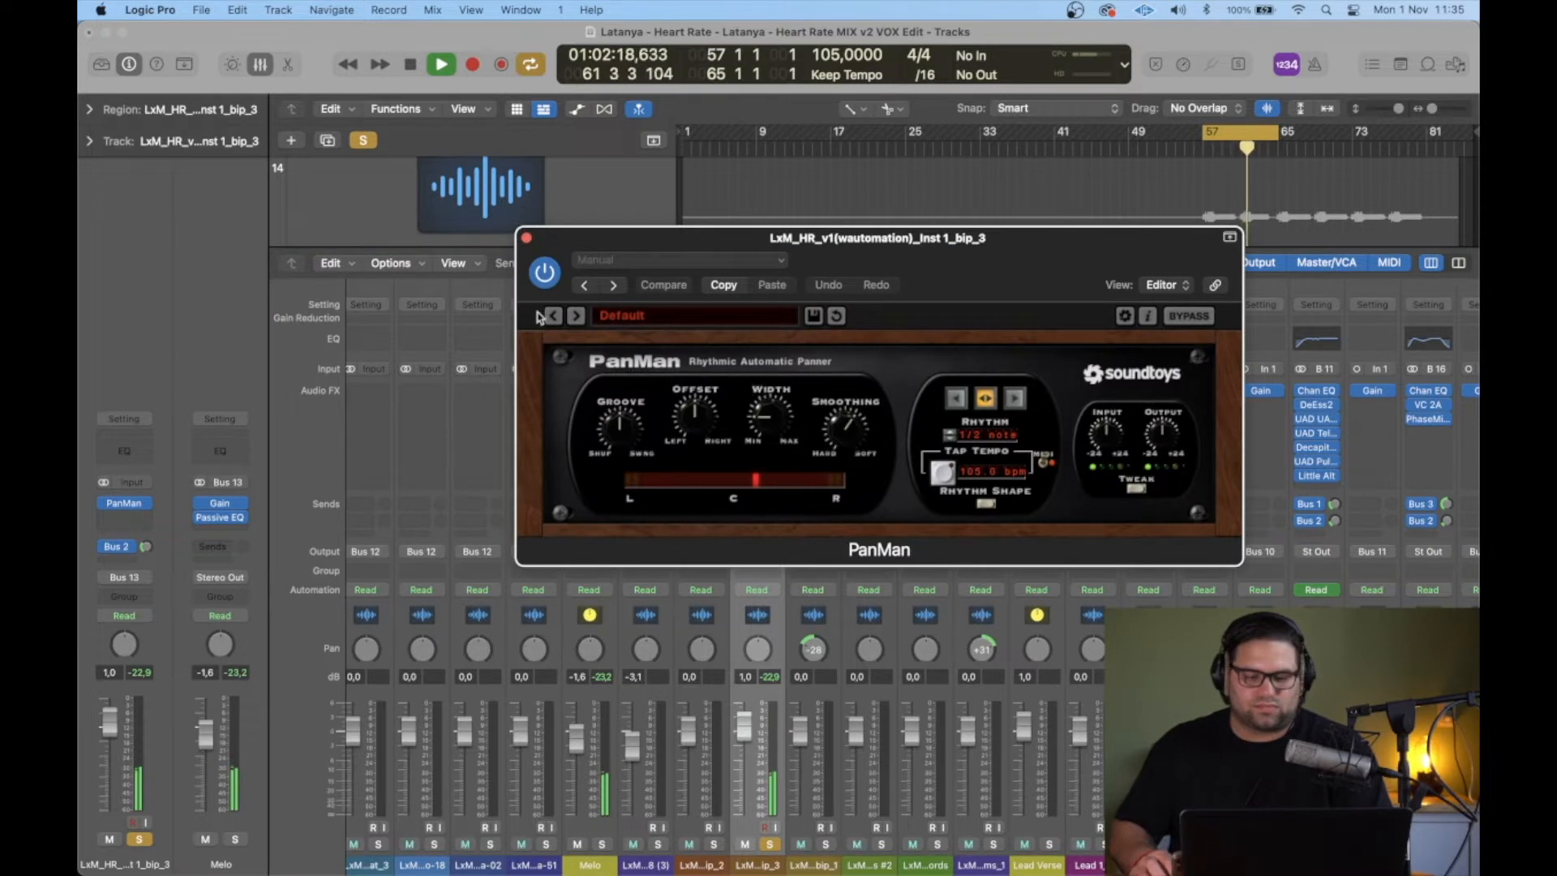
pyautogui.click(545, 272)
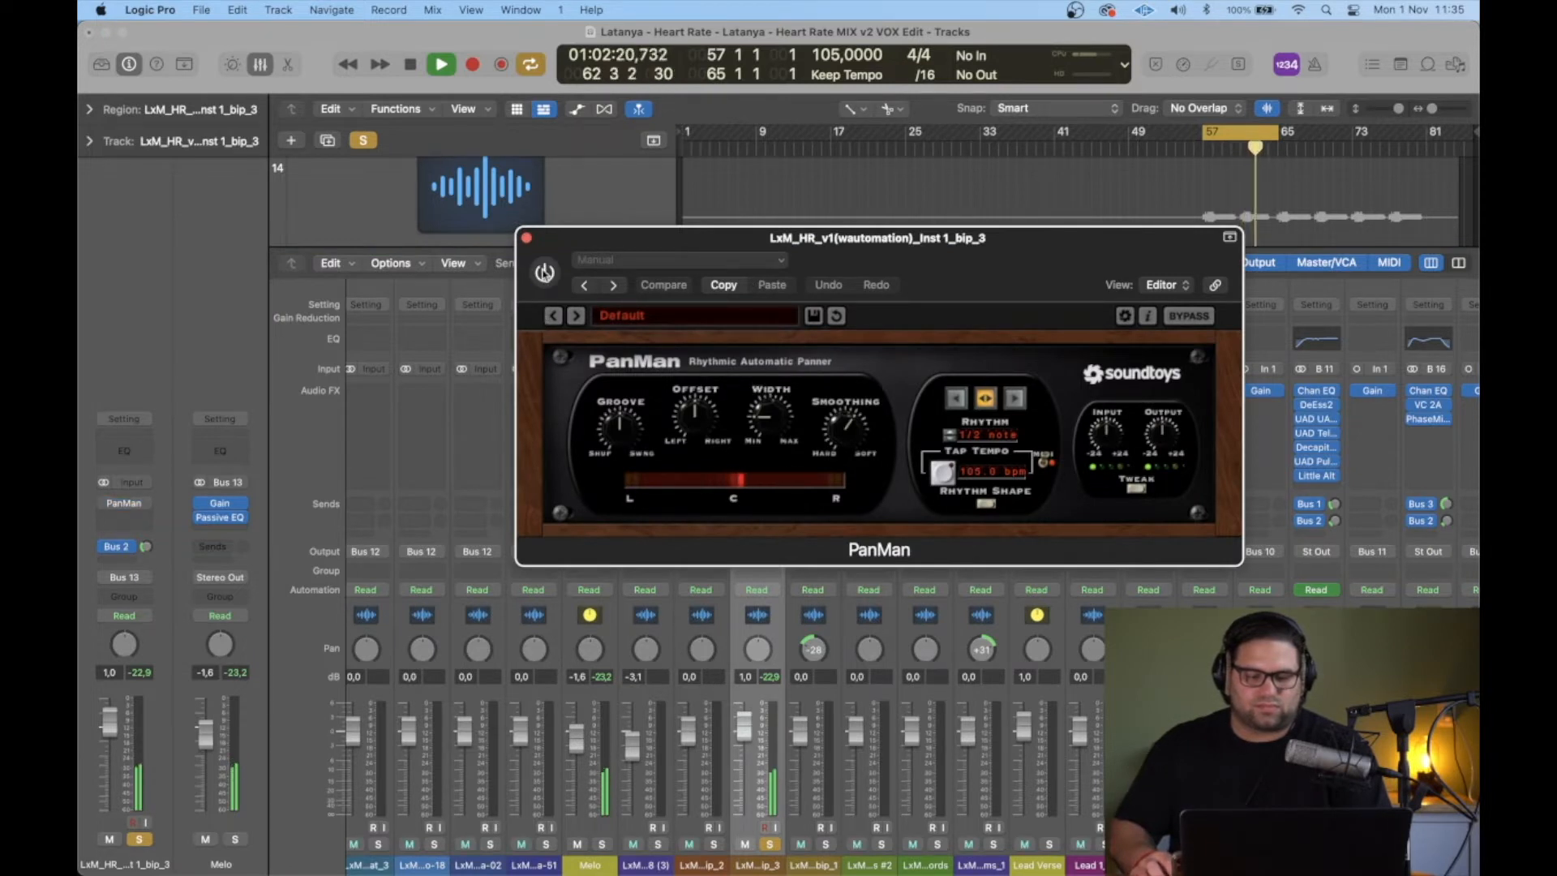
pyautogui.press('space')
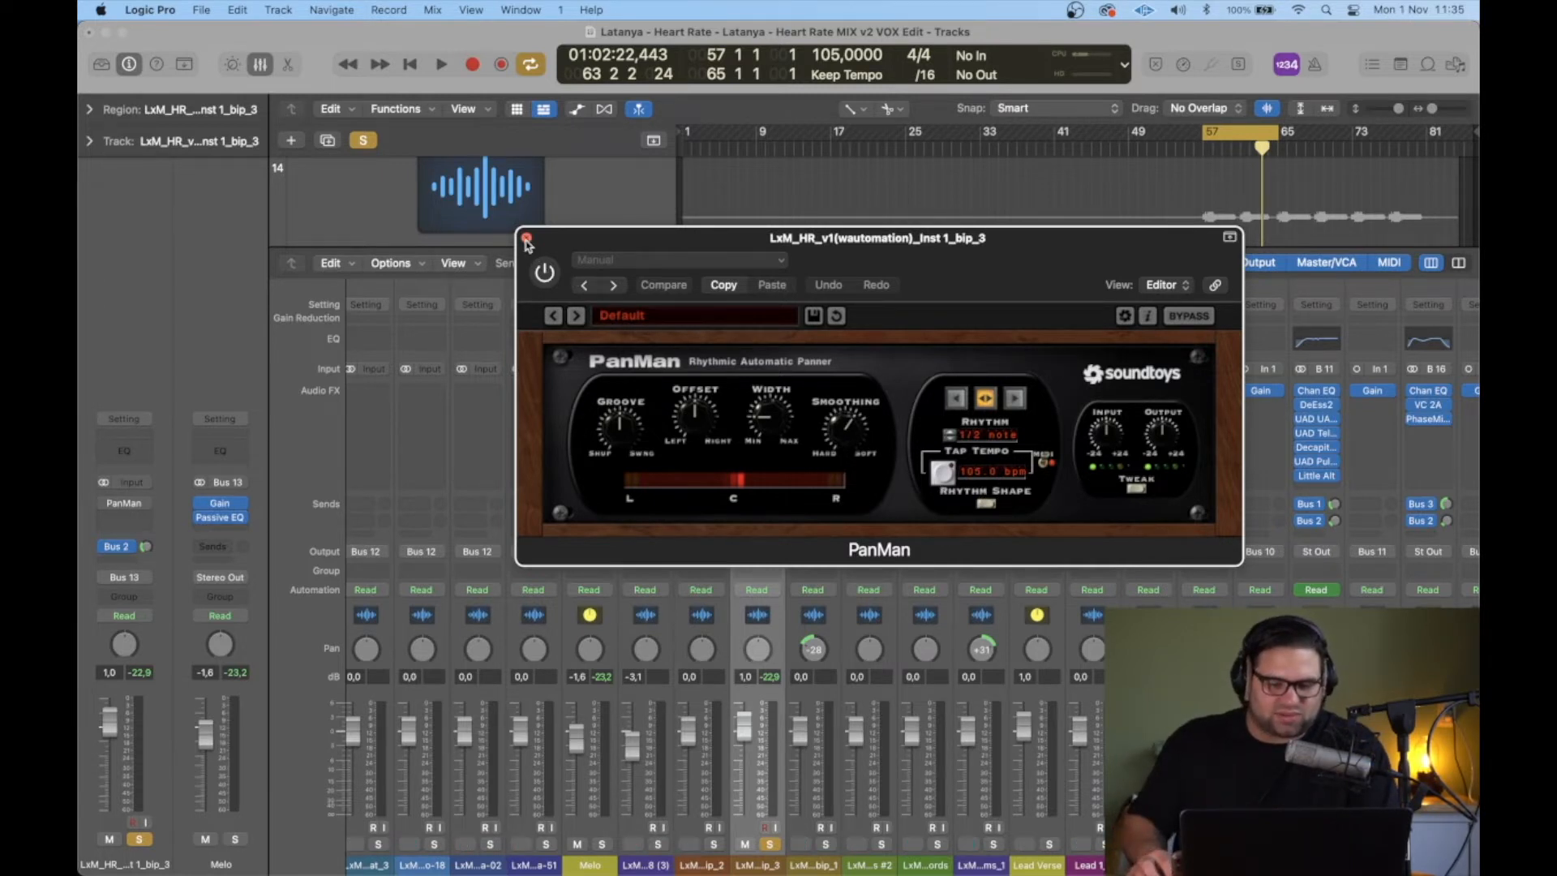
pyautogui.click(526, 239)
pyautogui.moveTo(747, 395)
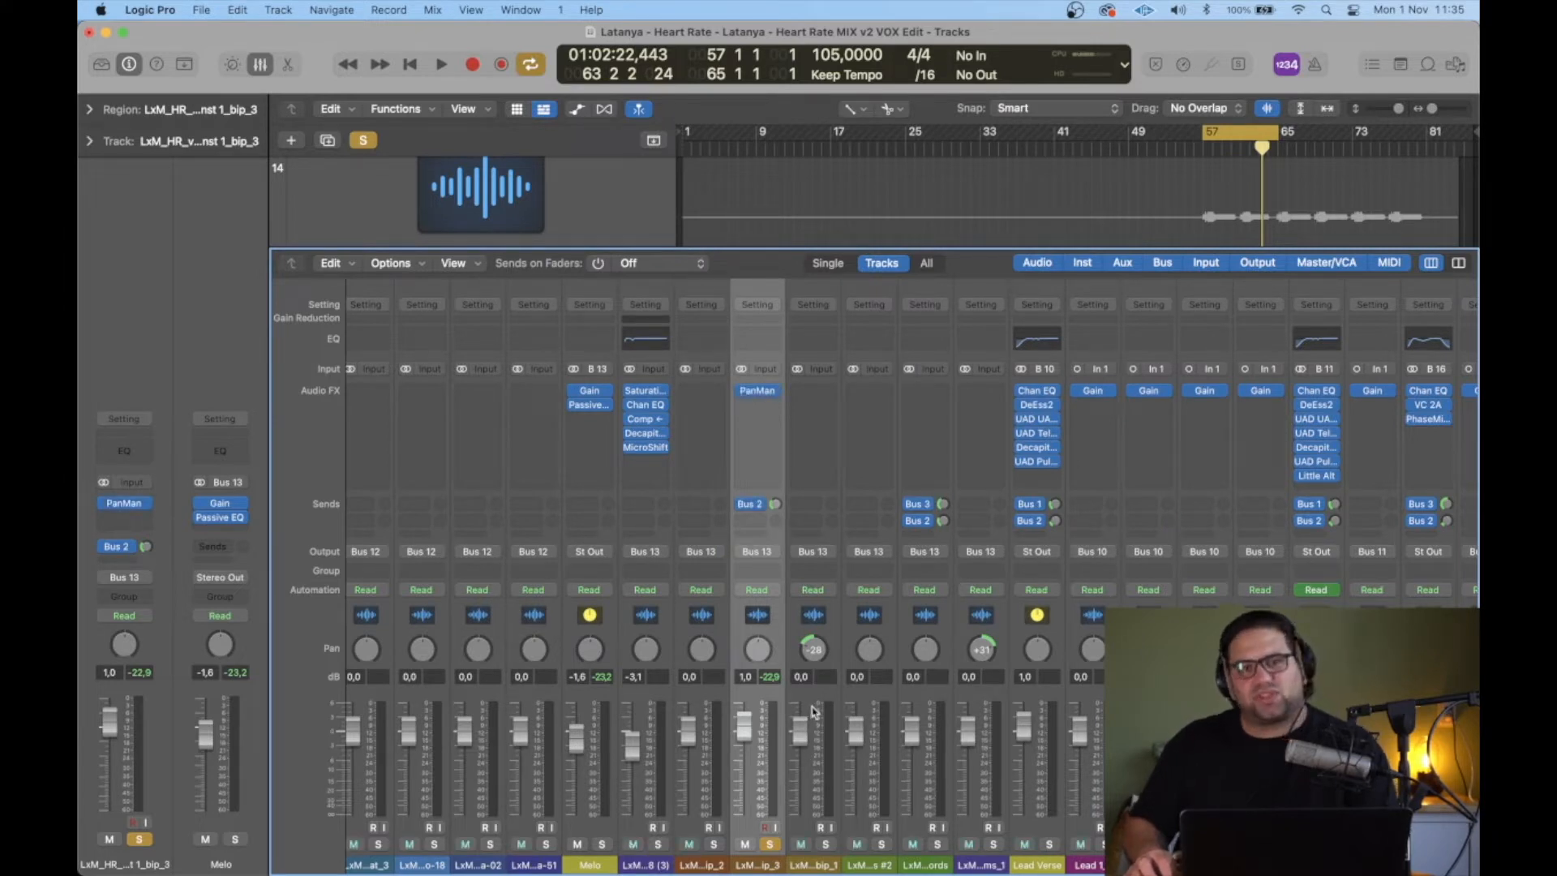
# Step: Unsolo Inst 1_bip_3, then solo the Fall_Sine_Chords track that has the Bus 3 and Bus 2 sends and start playback
pyautogui.click(773, 848)
pyautogui.click(815, 865)
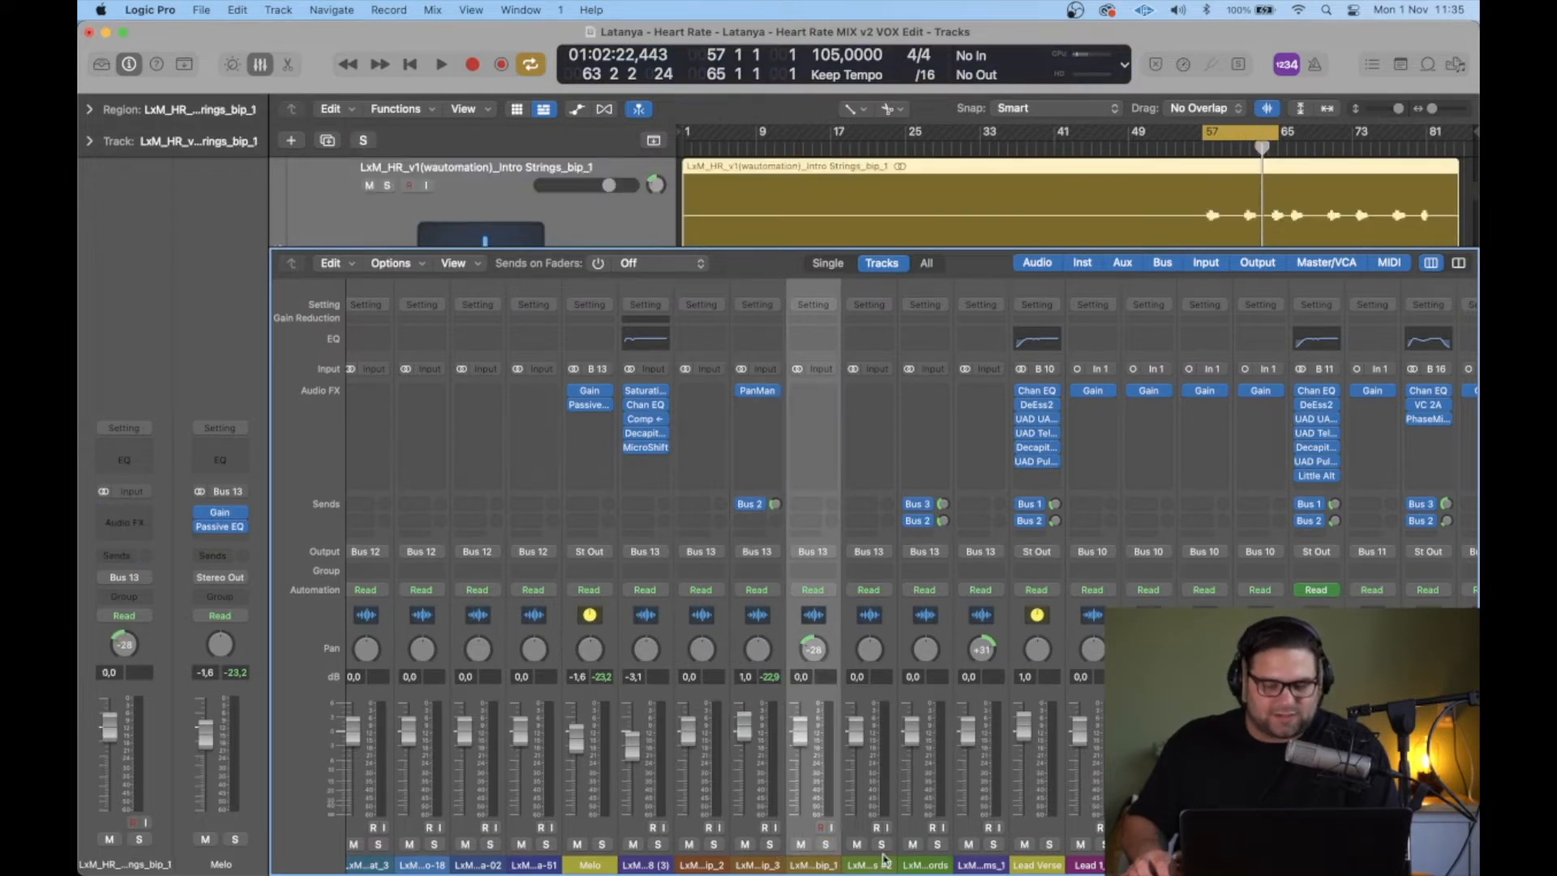
pyautogui.click(924, 867)
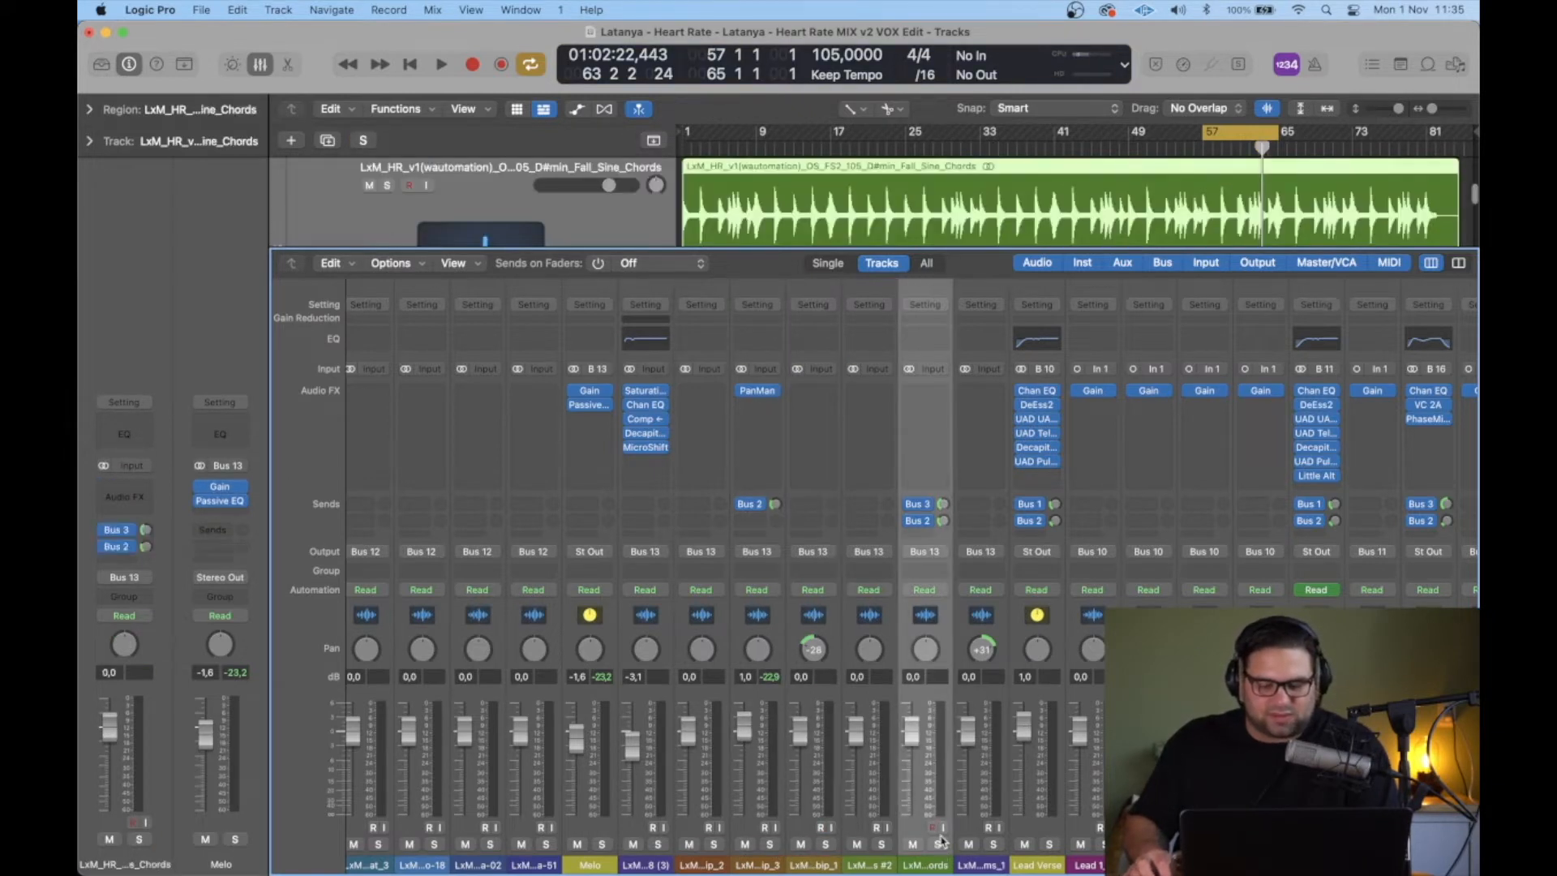
pyautogui.click(937, 846)
pyautogui.press('space')
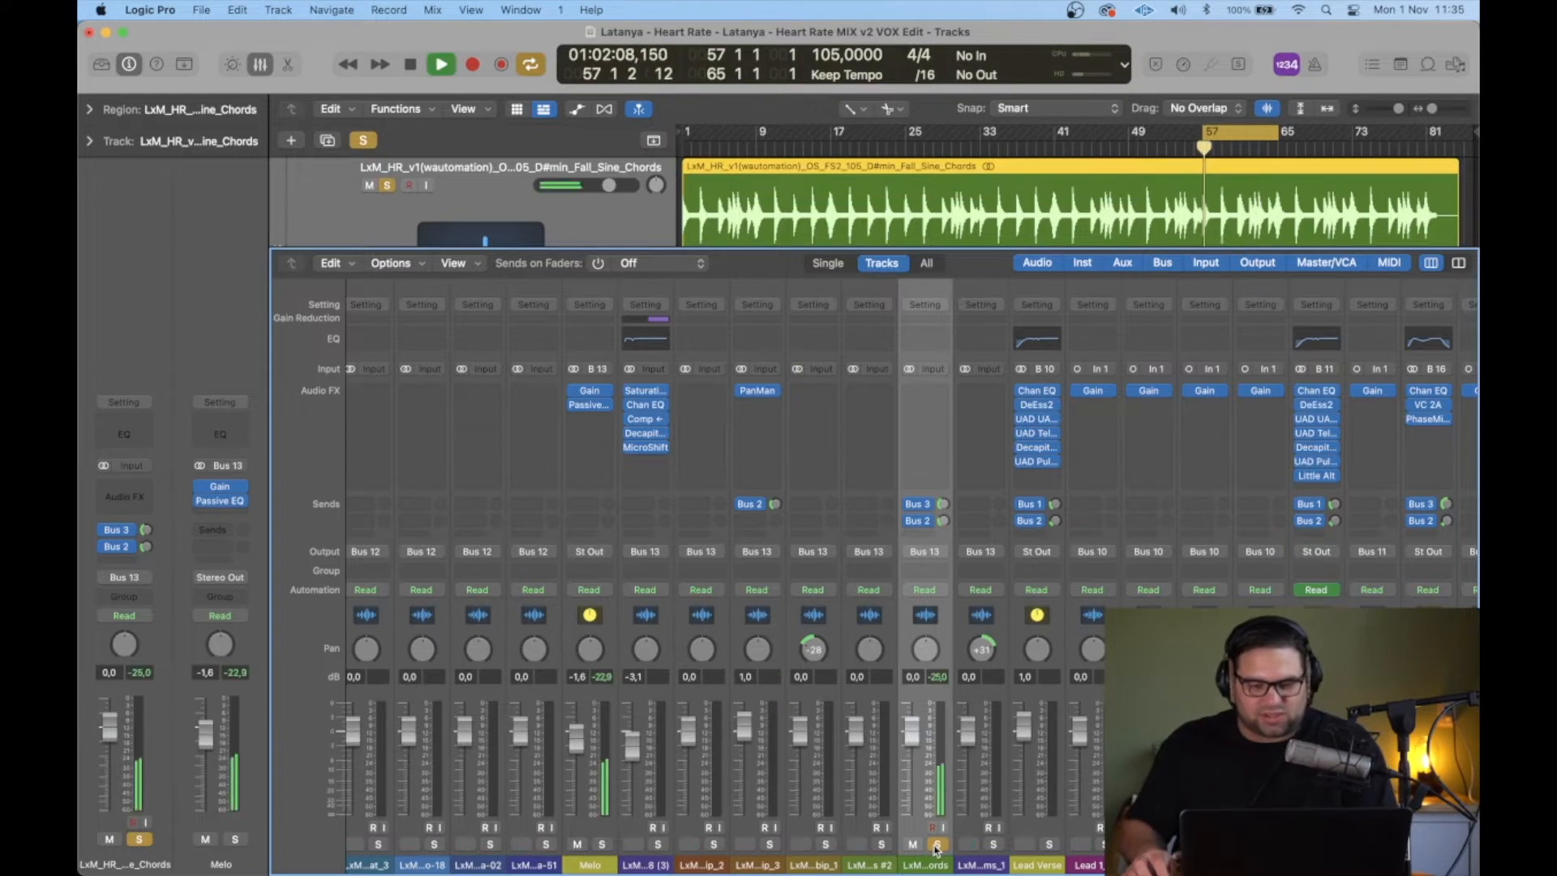
# Step: Stop playback and check where the Bus 2 send on Fall_Sine_Chords is routed, leaving its routing as is
pyautogui.press('space')
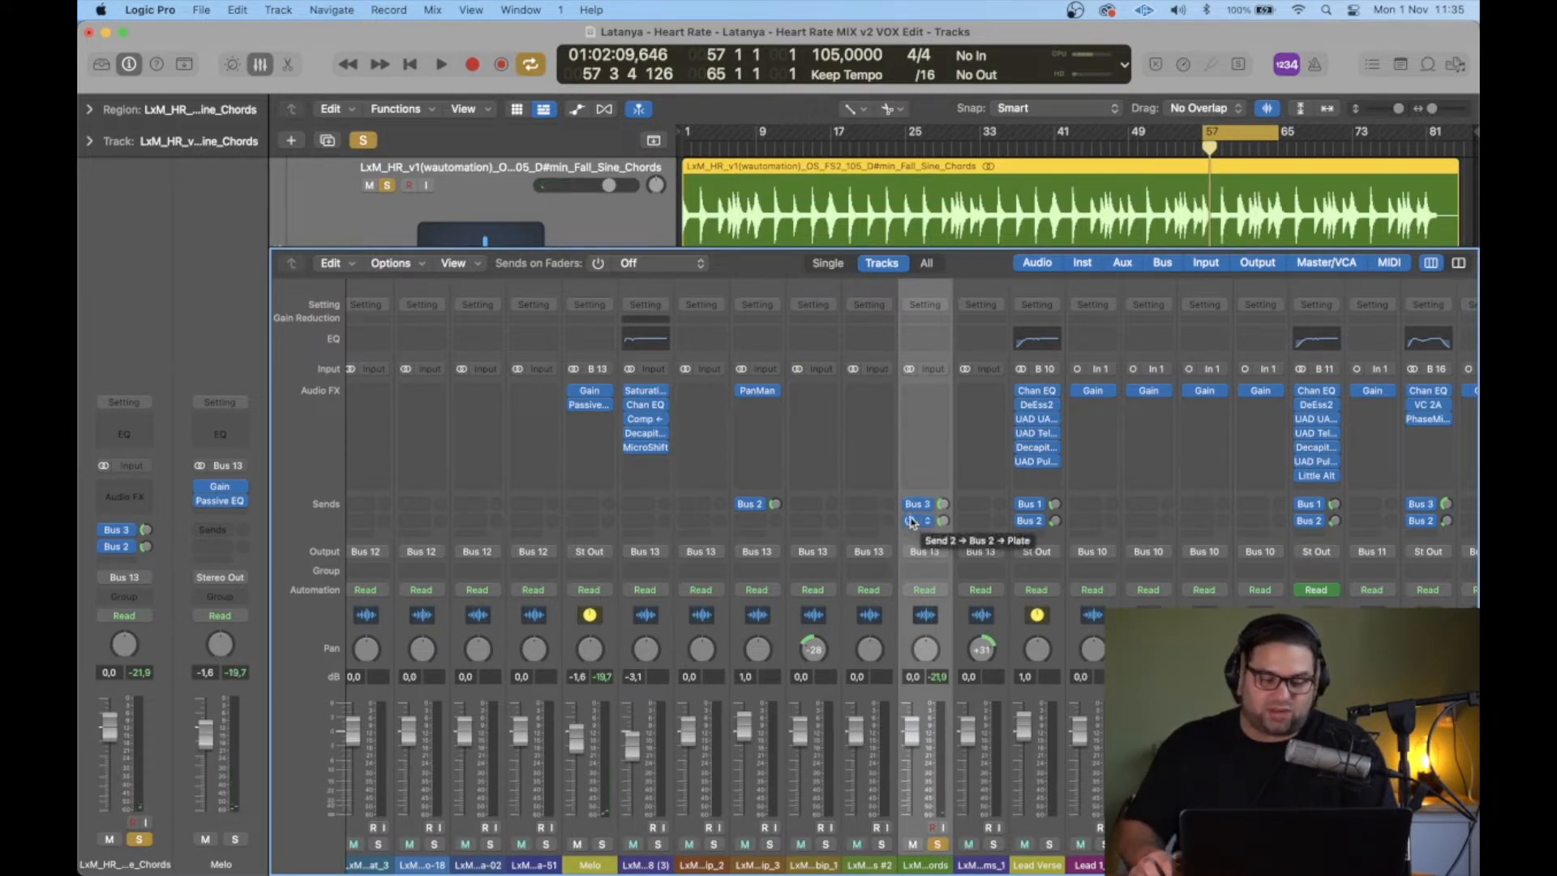
pyautogui.click(120, 546)
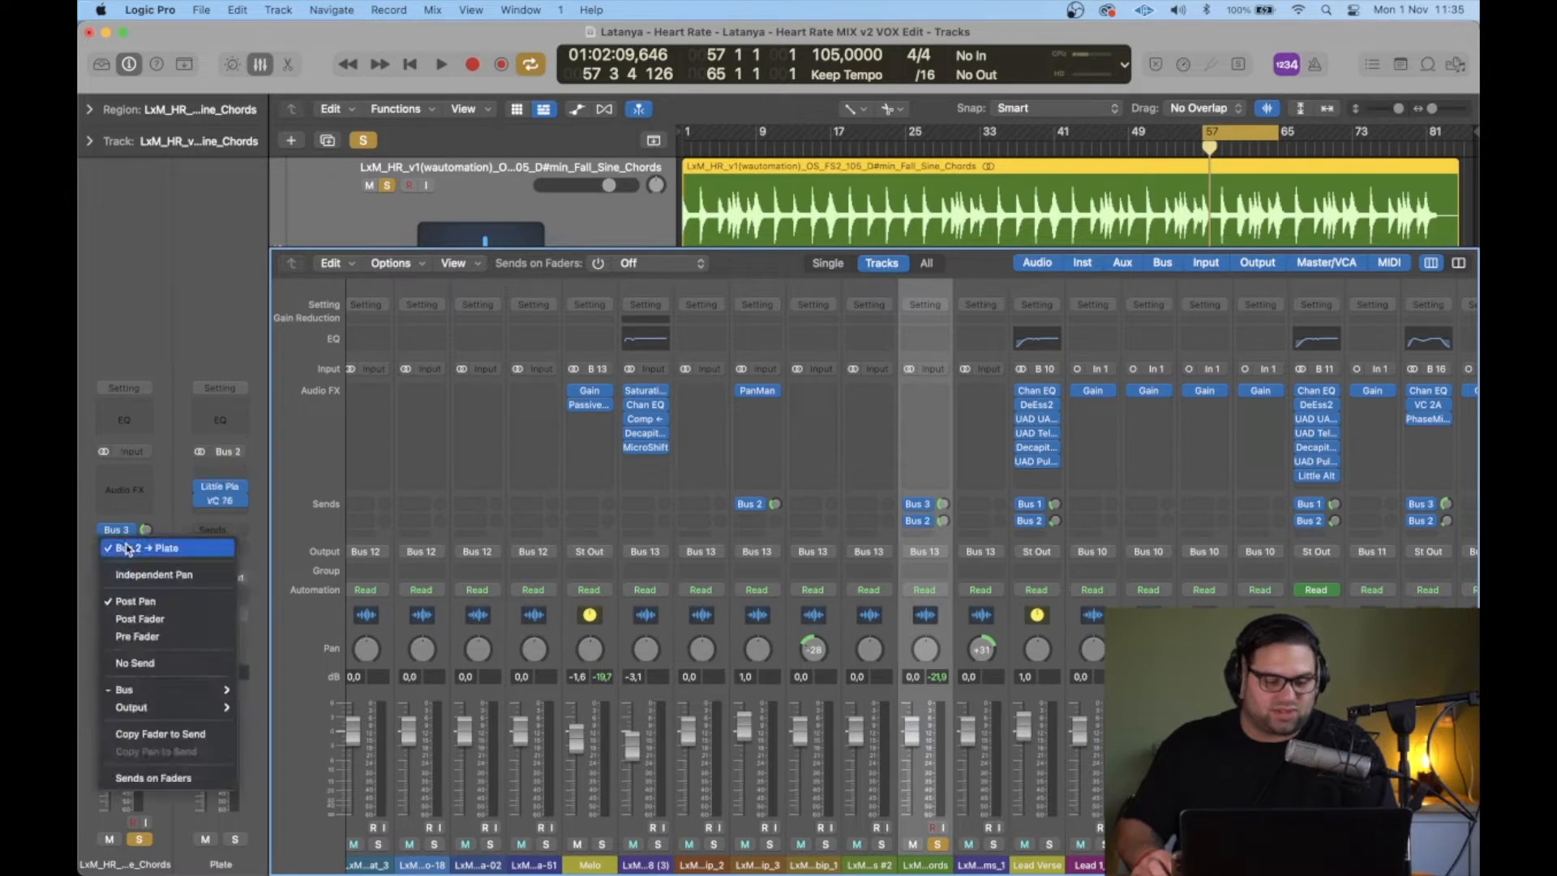
pyautogui.click(159, 406)
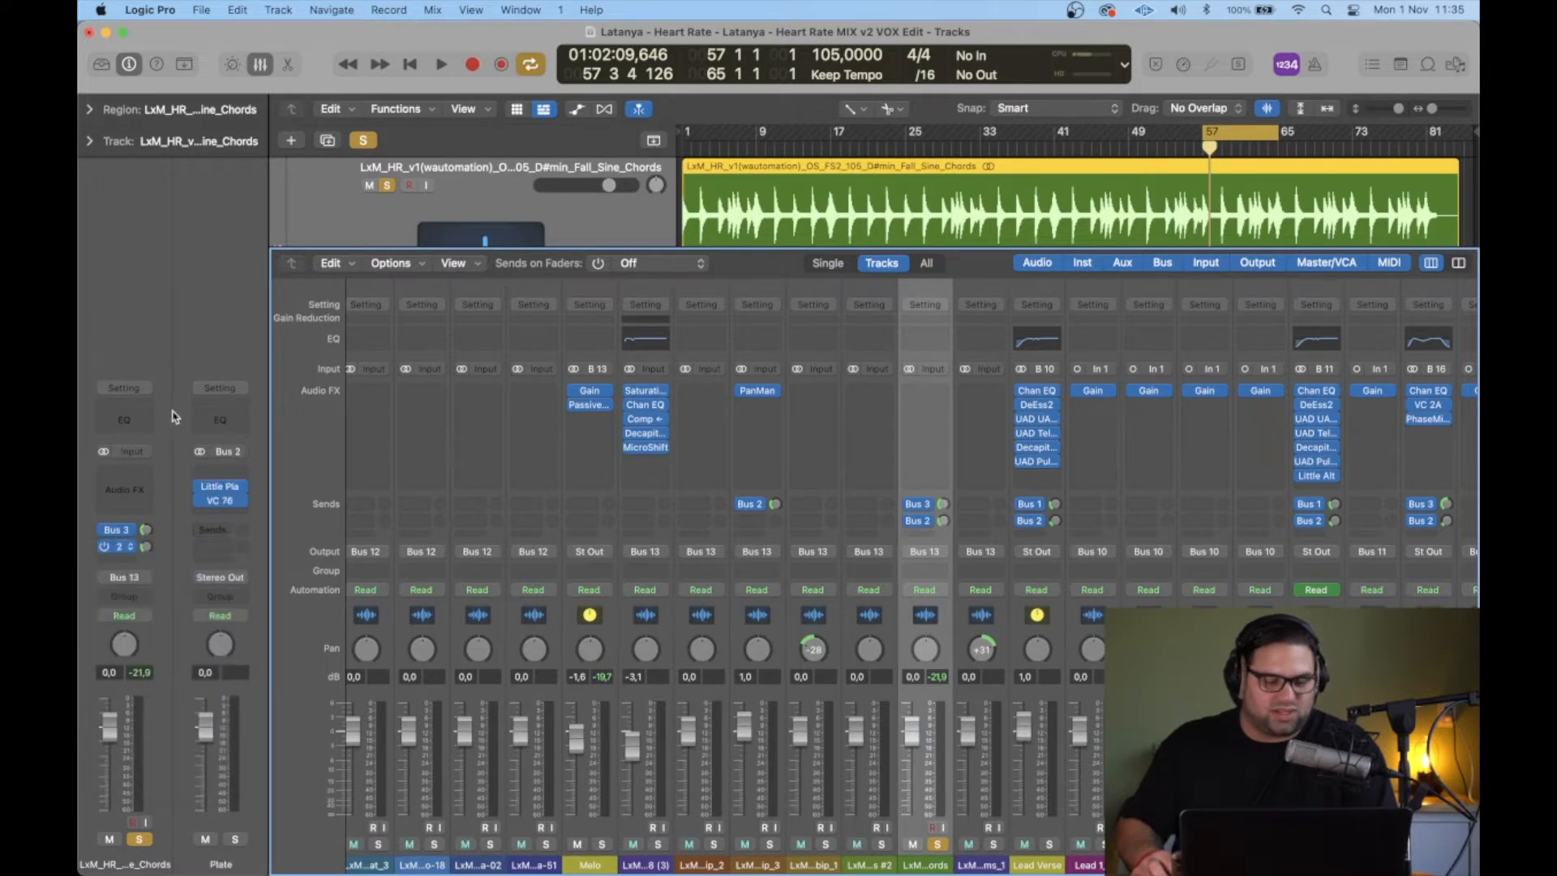
# Step: Bypass the Bus 3 and Bus 2 sends on Fall_Sine_Chords and play it dry, then play it with only Bus 2 on
pyautogui.click(108, 535)
pyautogui.click(117, 529)
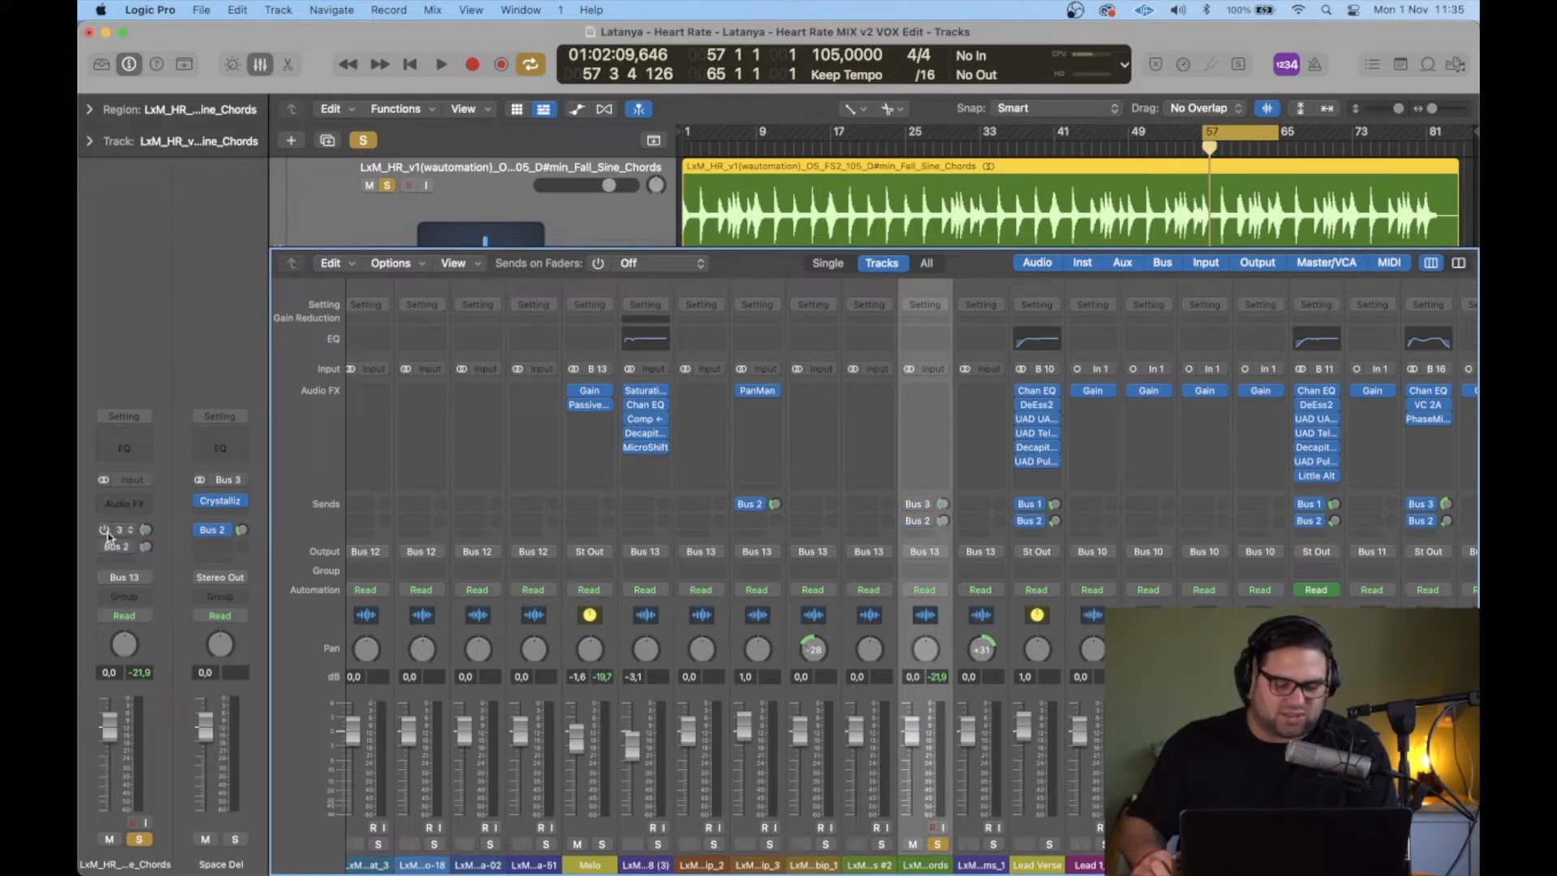
pyautogui.press('space')
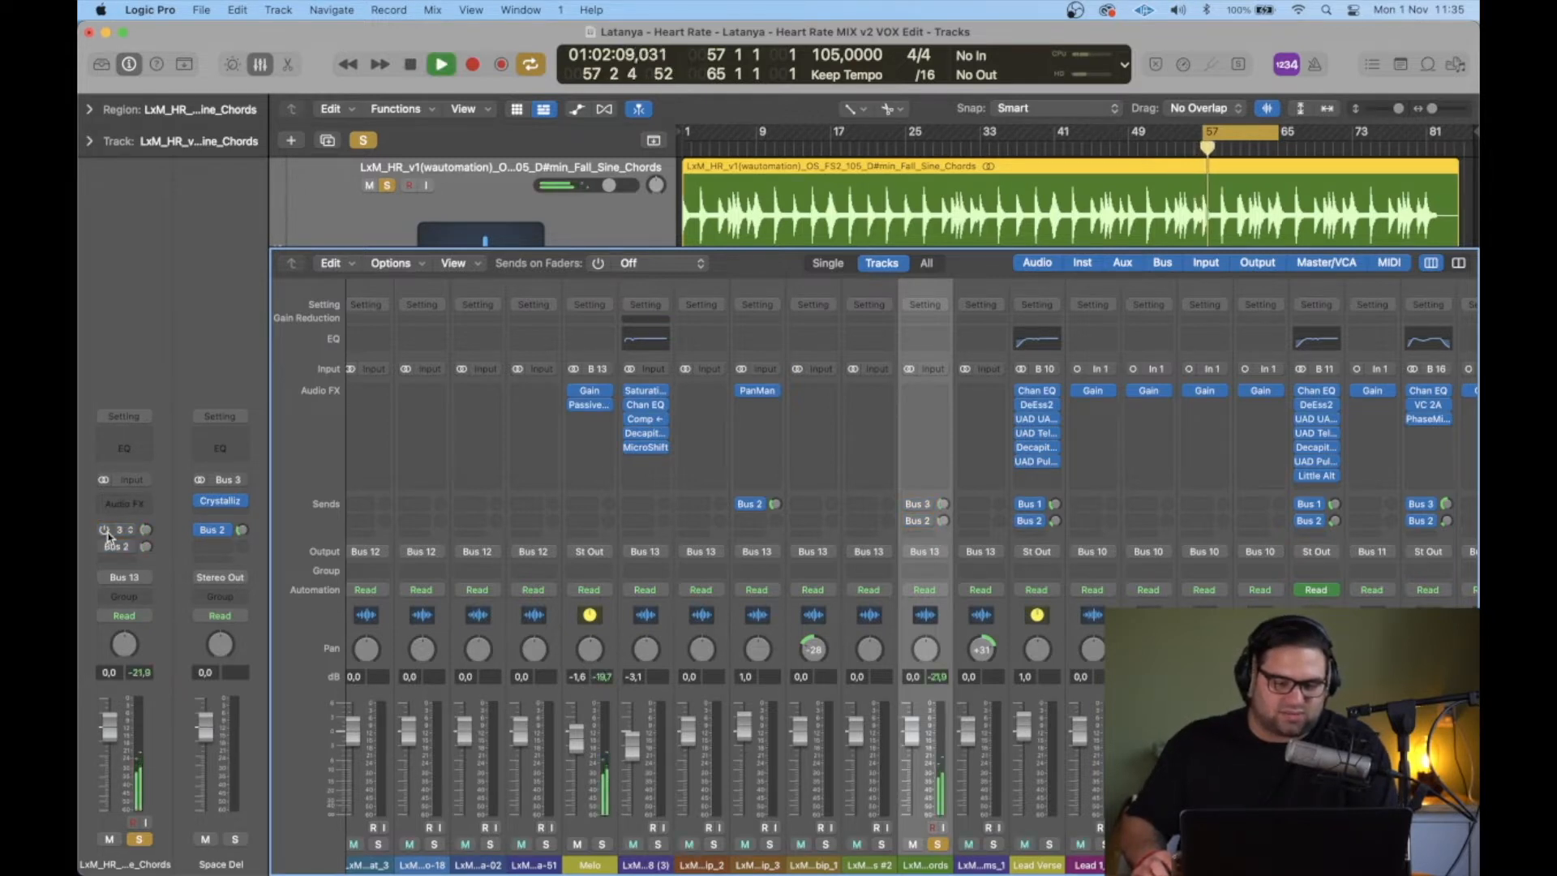
pyautogui.press('space')
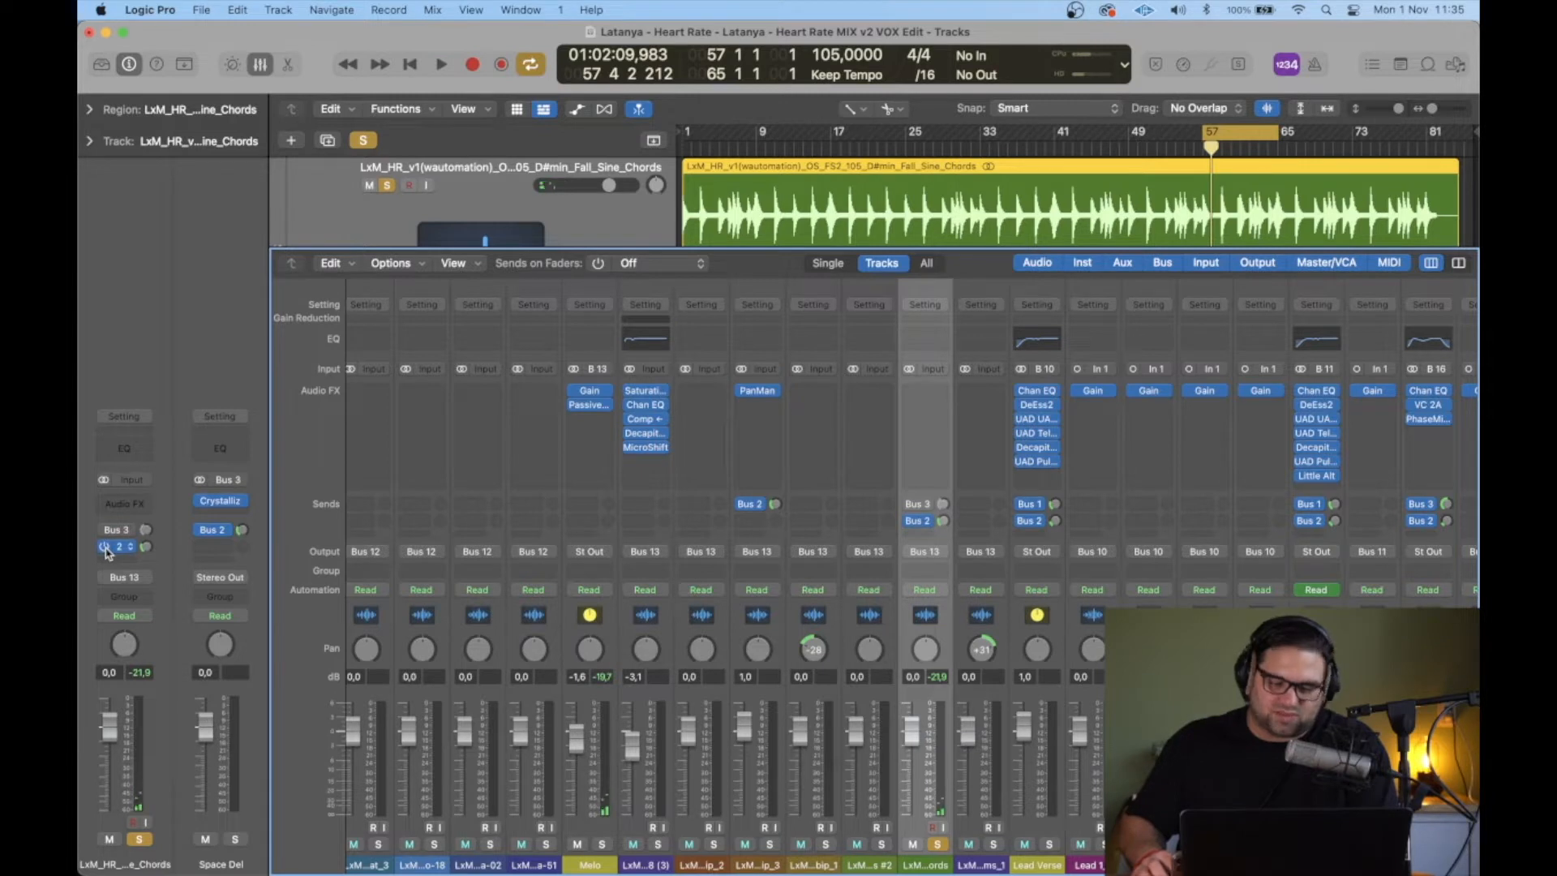
pyautogui.press('space')
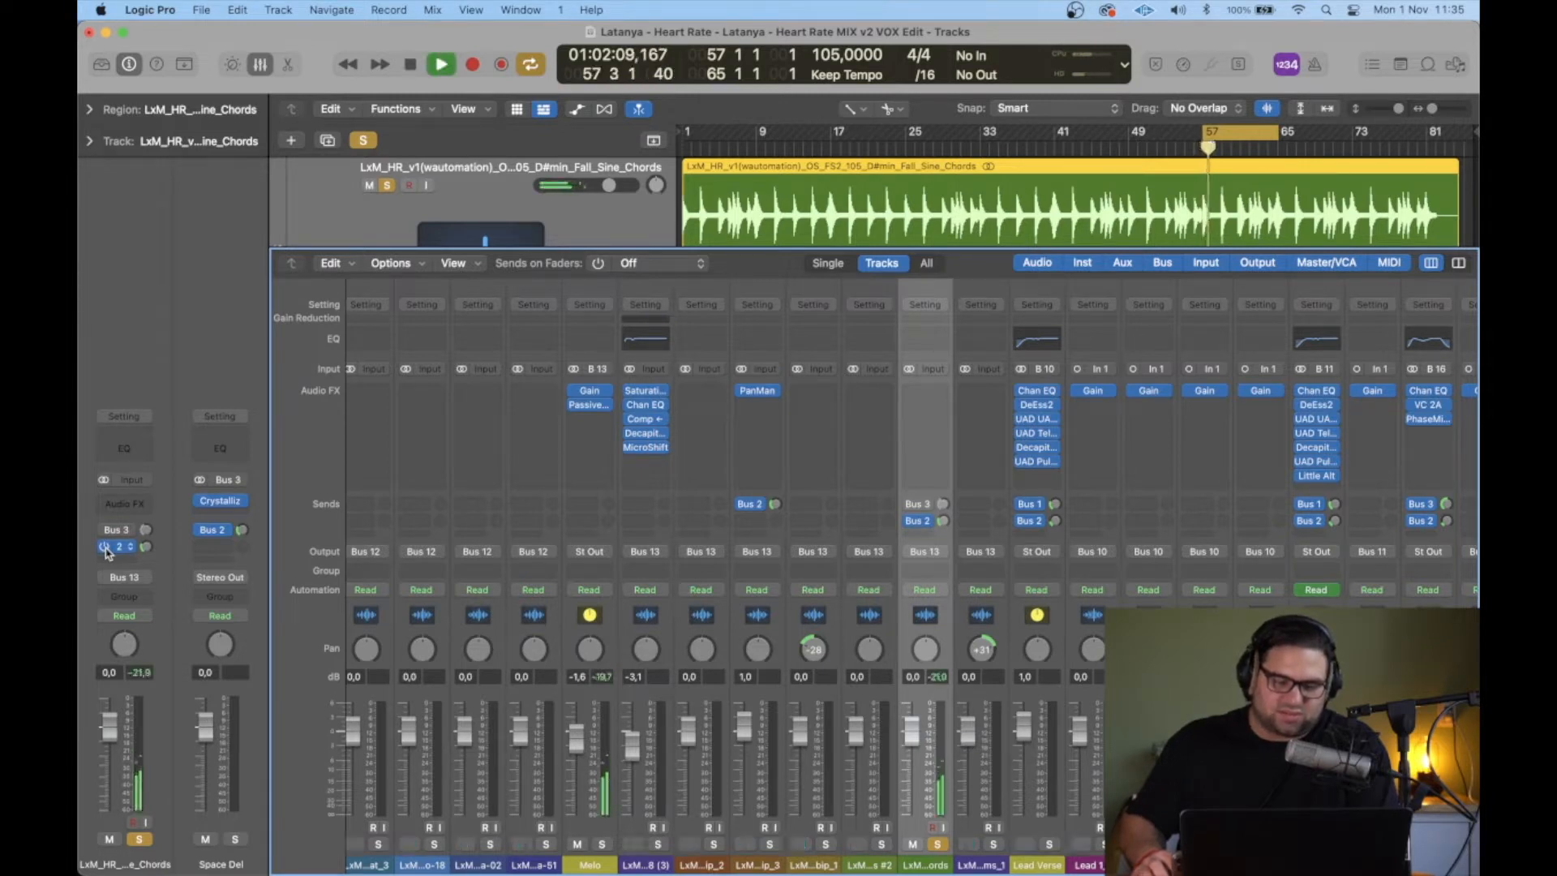
pyautogui.press('space')
# Step: Re-enable the Bus 3 send, open Crystallizer on the Space Del channel and play the chords with both sends active
pyautogui.click(124, 531)
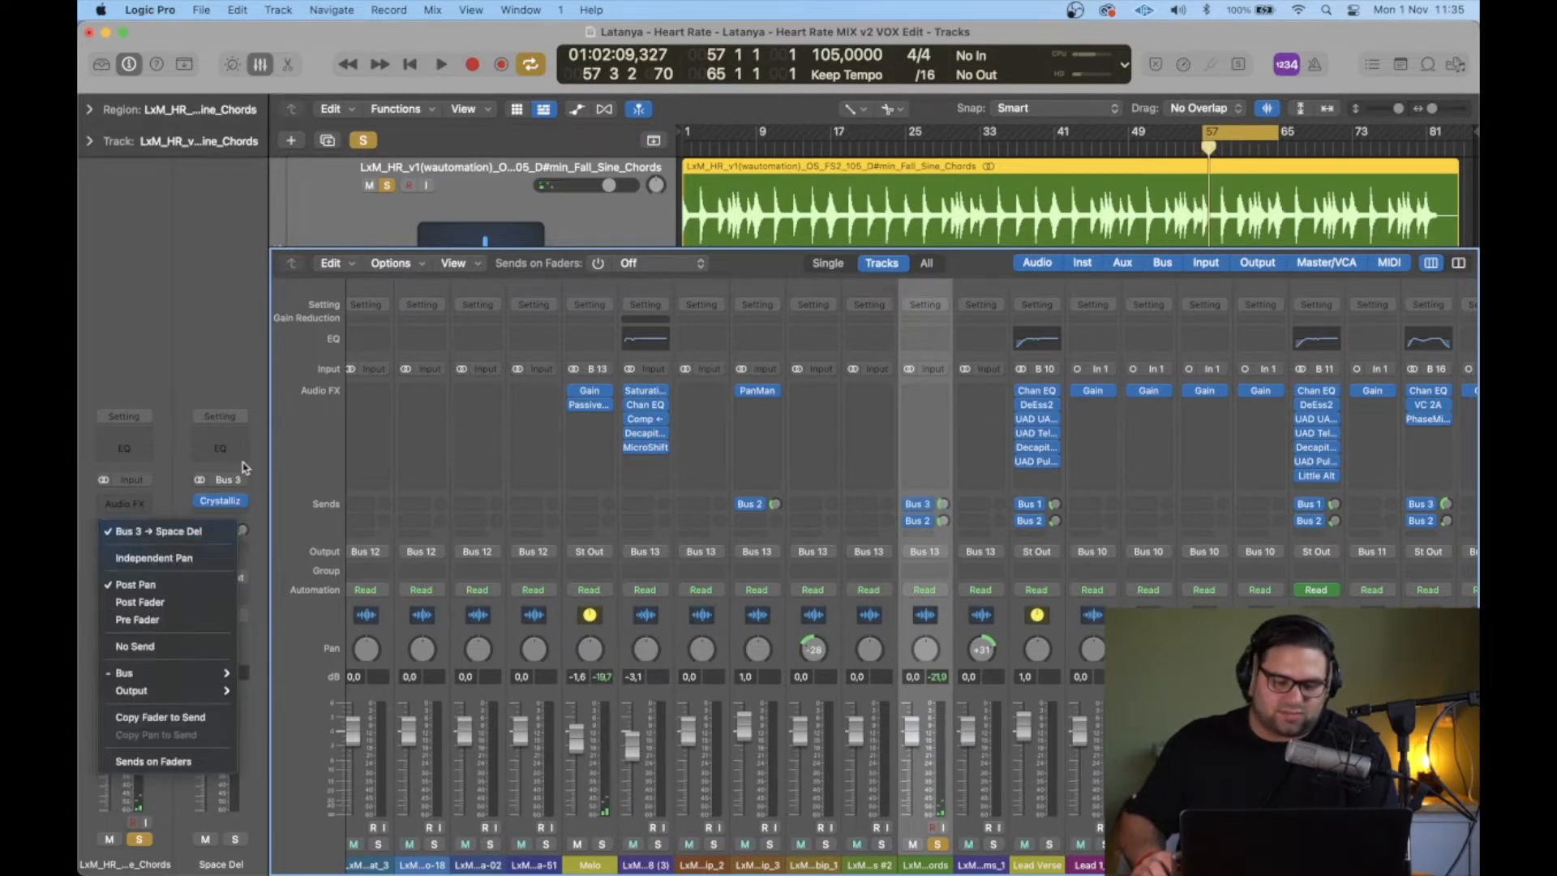
pyautogui.click(222, 505)
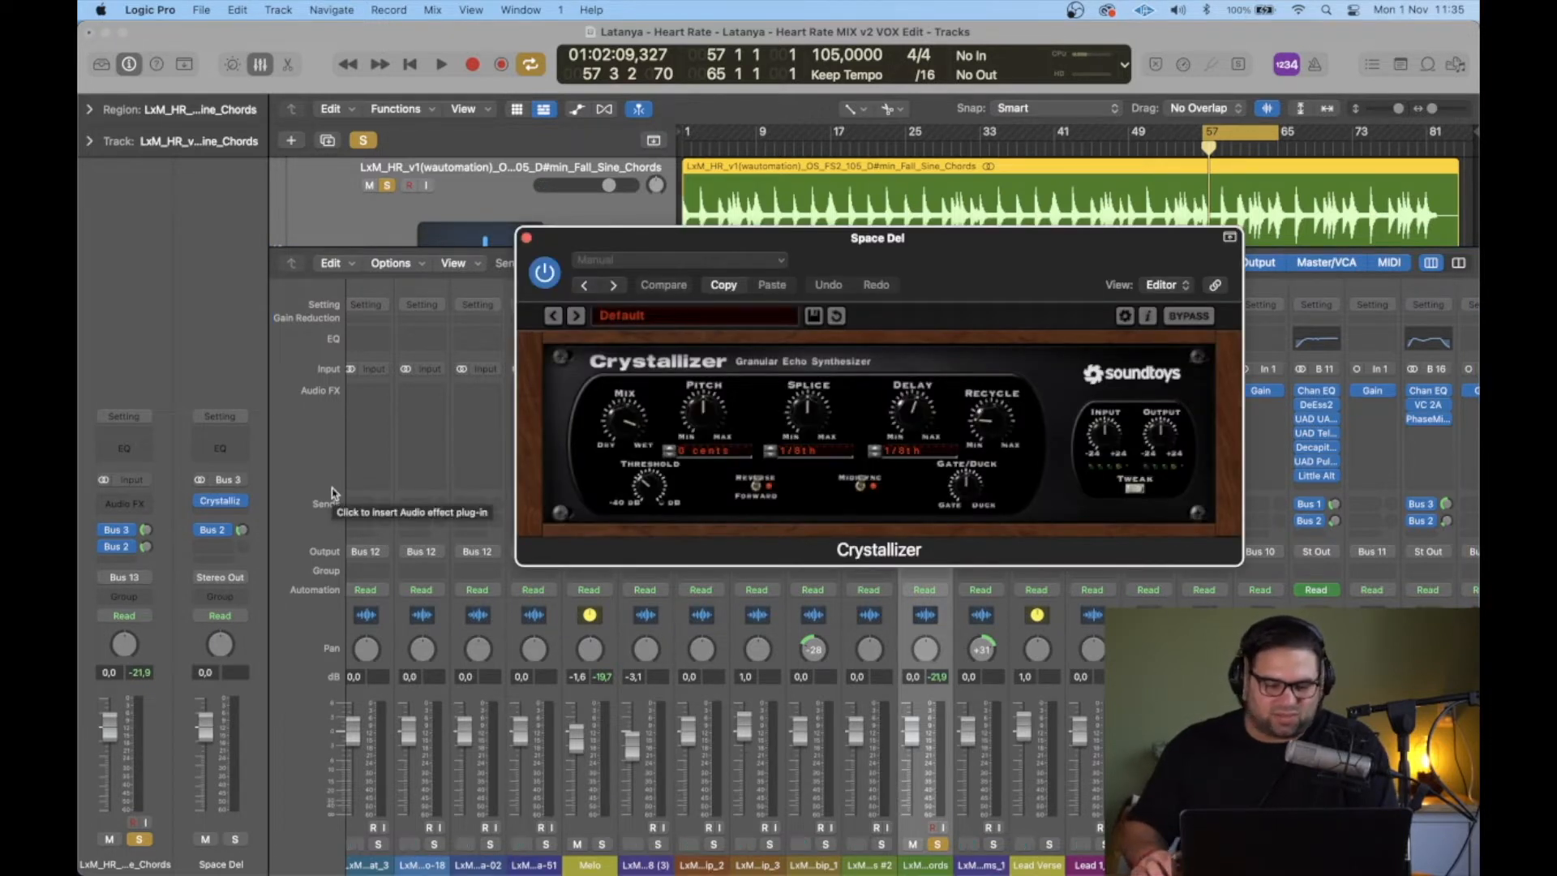
pyautogui.press('space')
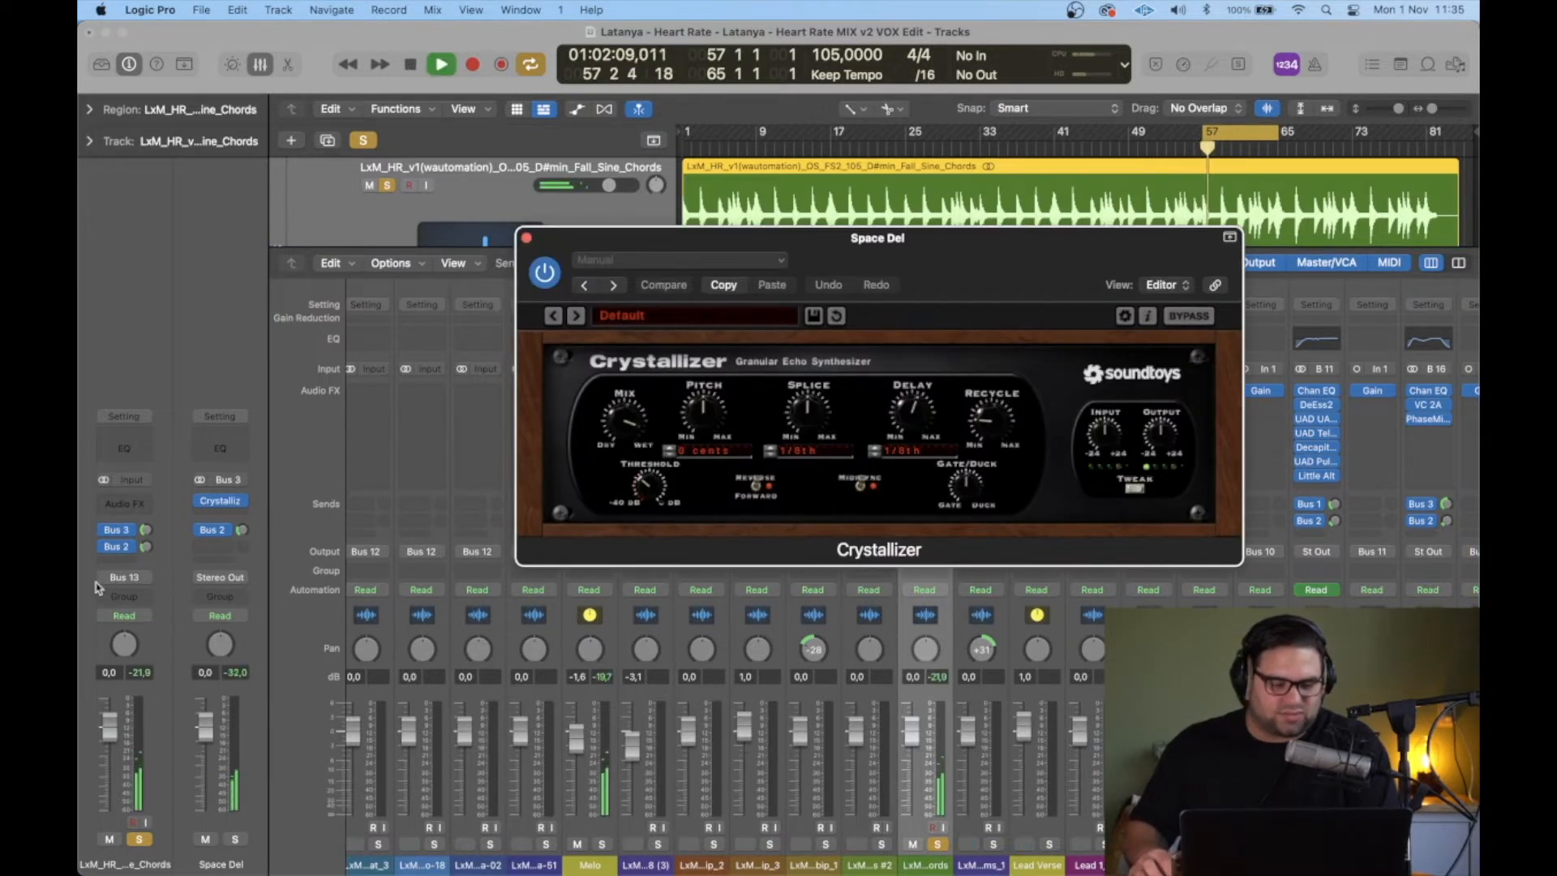
# Step: Compare the chords with the Bus 2 and Bus 3 sends bypassed and re-enabled during playback, then close Crystallizer
pyautogui.click(105, 547)
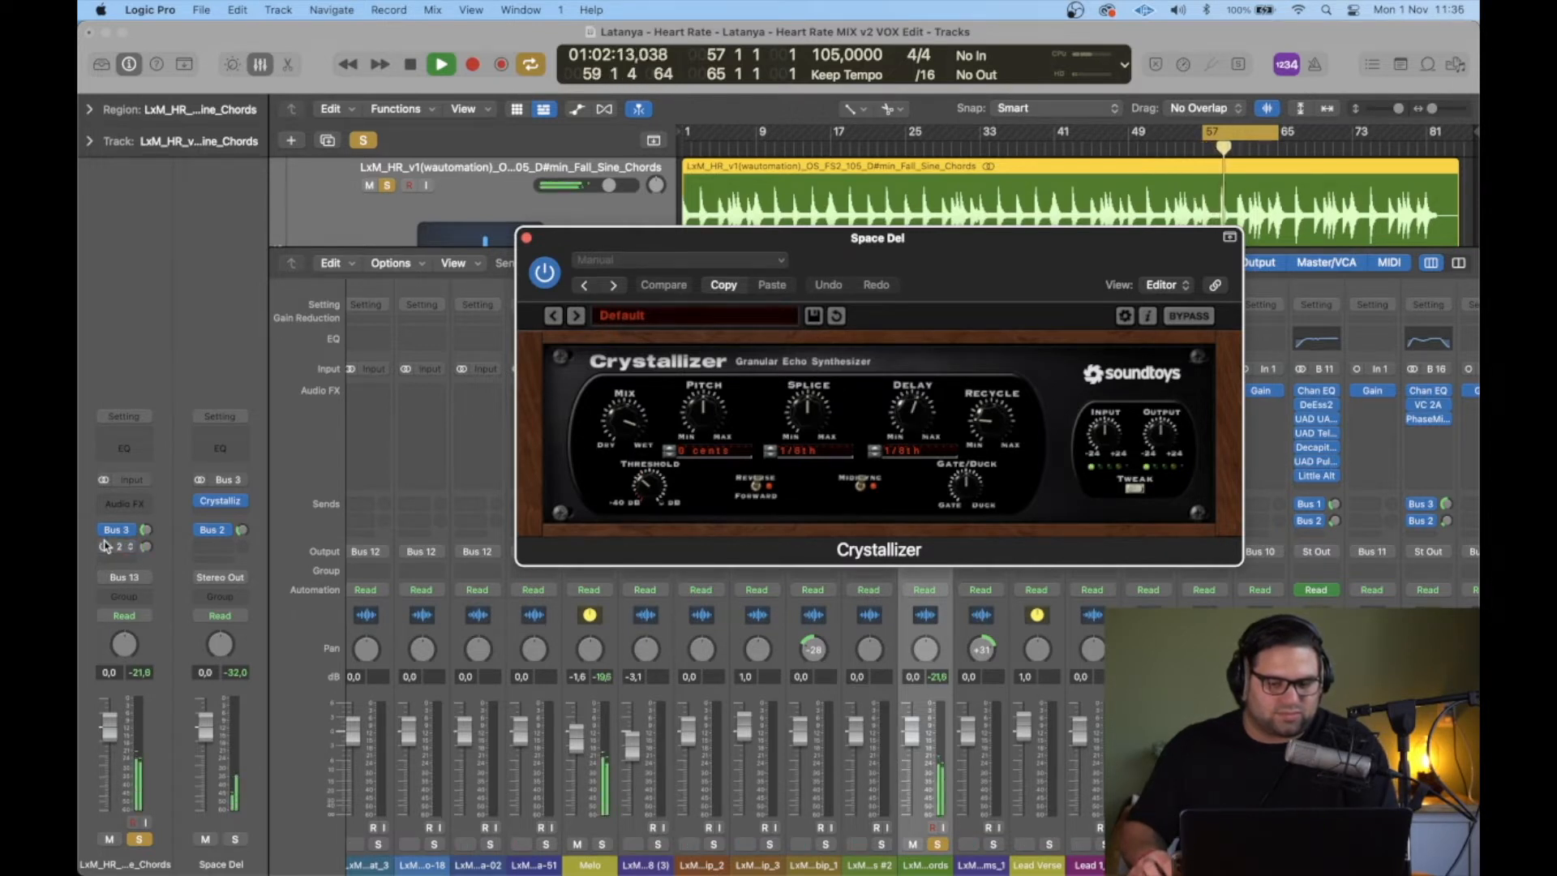
pyautogui.click(106, 532)
pyautogui.press('space')
pyautogui.press('space')
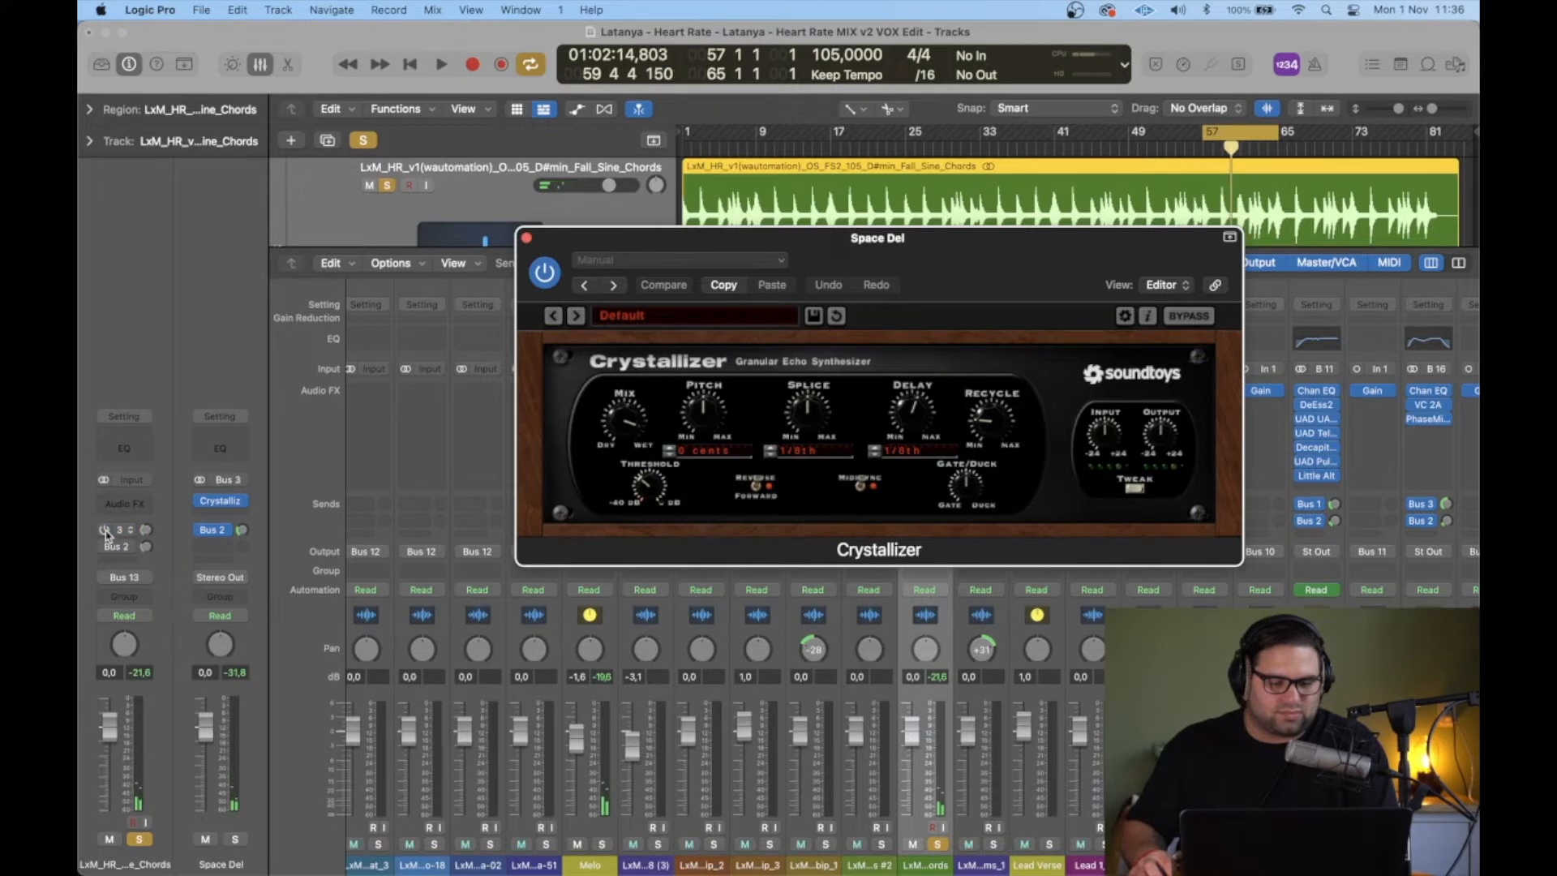
pyautogui.press('space')
pyautogui.click(105, 530)
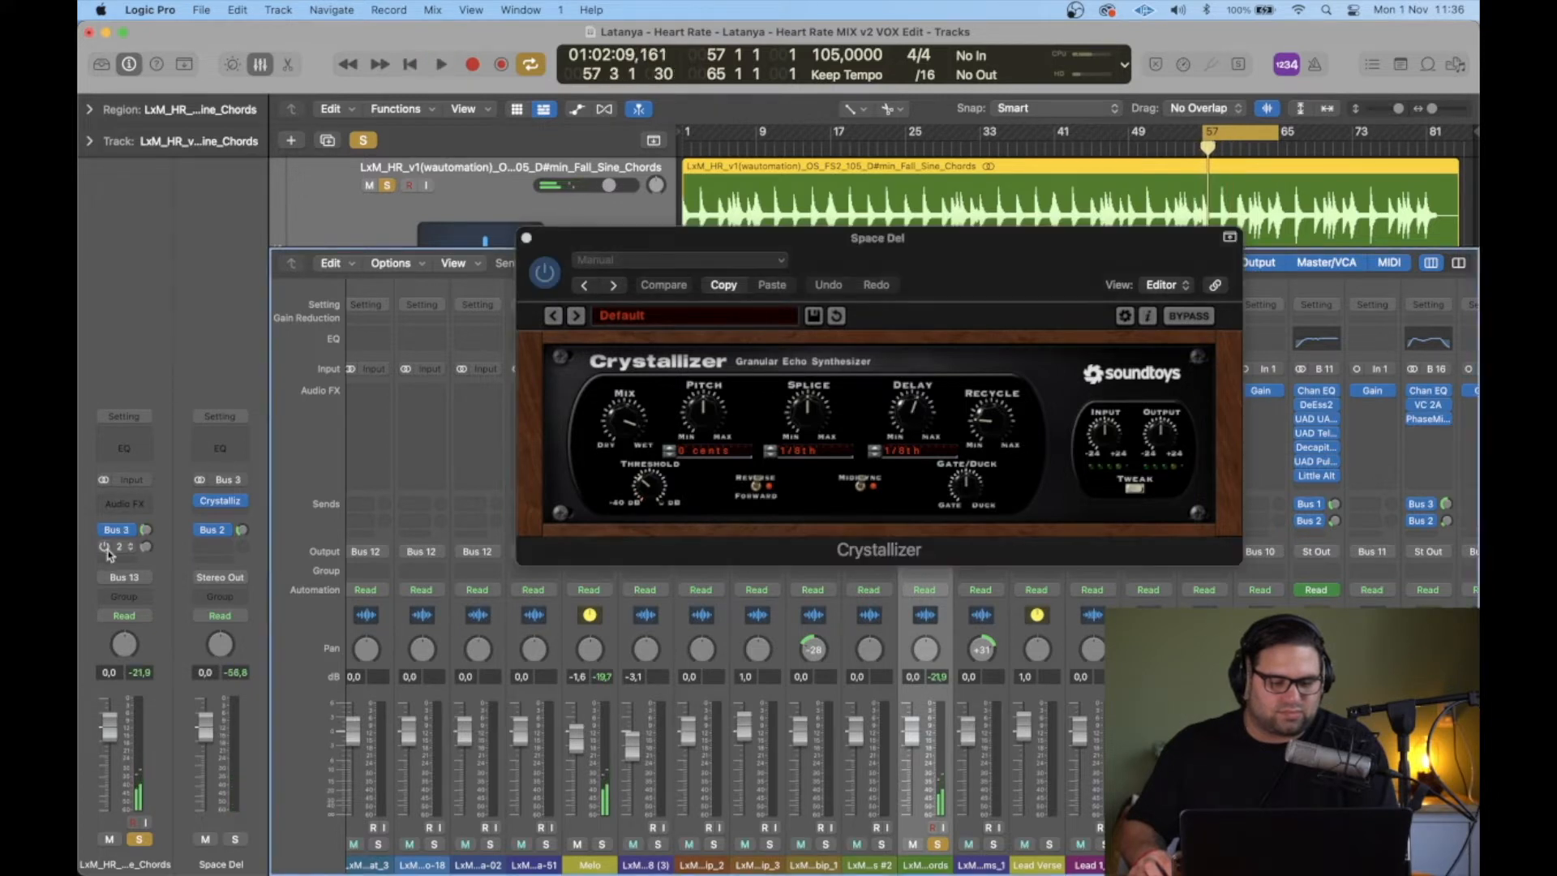
pyautogui.click(526, 239)
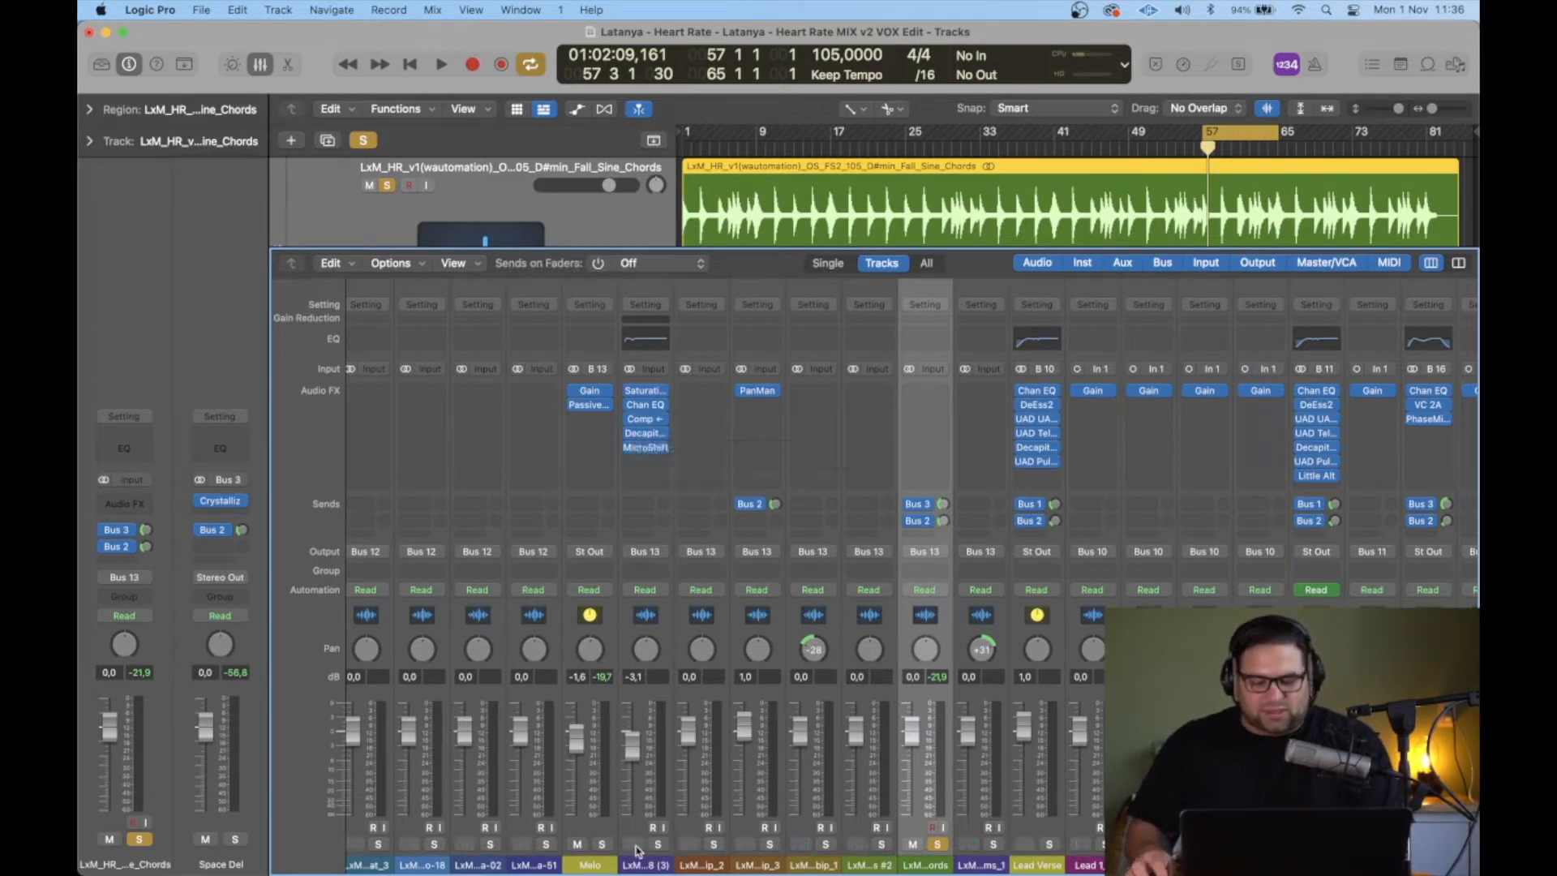
# Step: Unsolo Fall_Sine_Chords, then solo the BWB RADIO READY 808 (3) track in the Melo group and play it
pyautogui.click(938, 845)
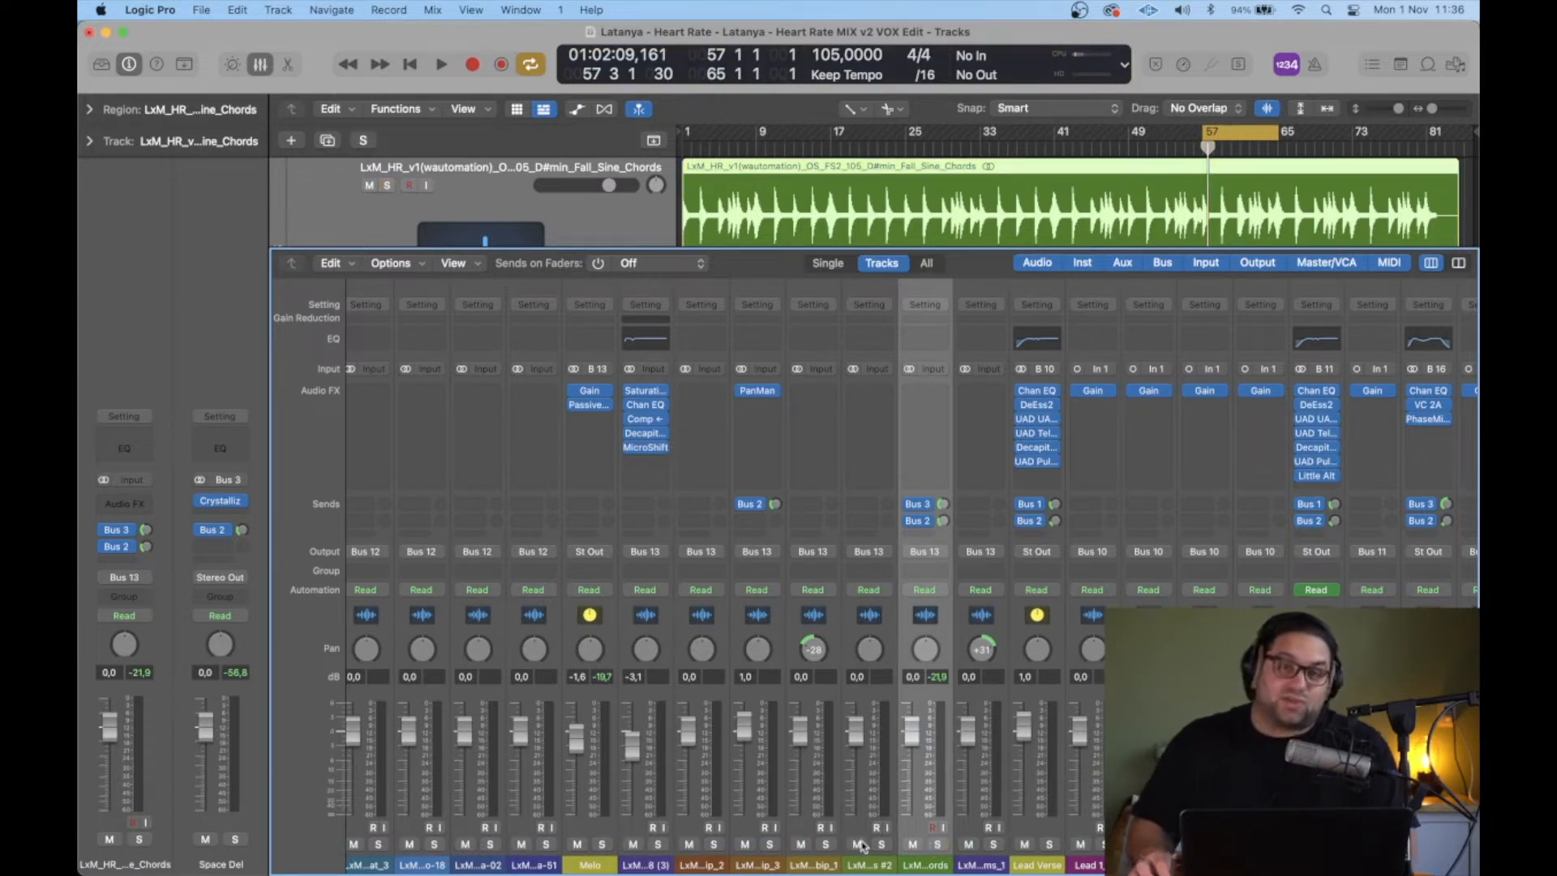
pyautogui.click(658, 844)
pyautogui.hscroll(-5, 661, 849)
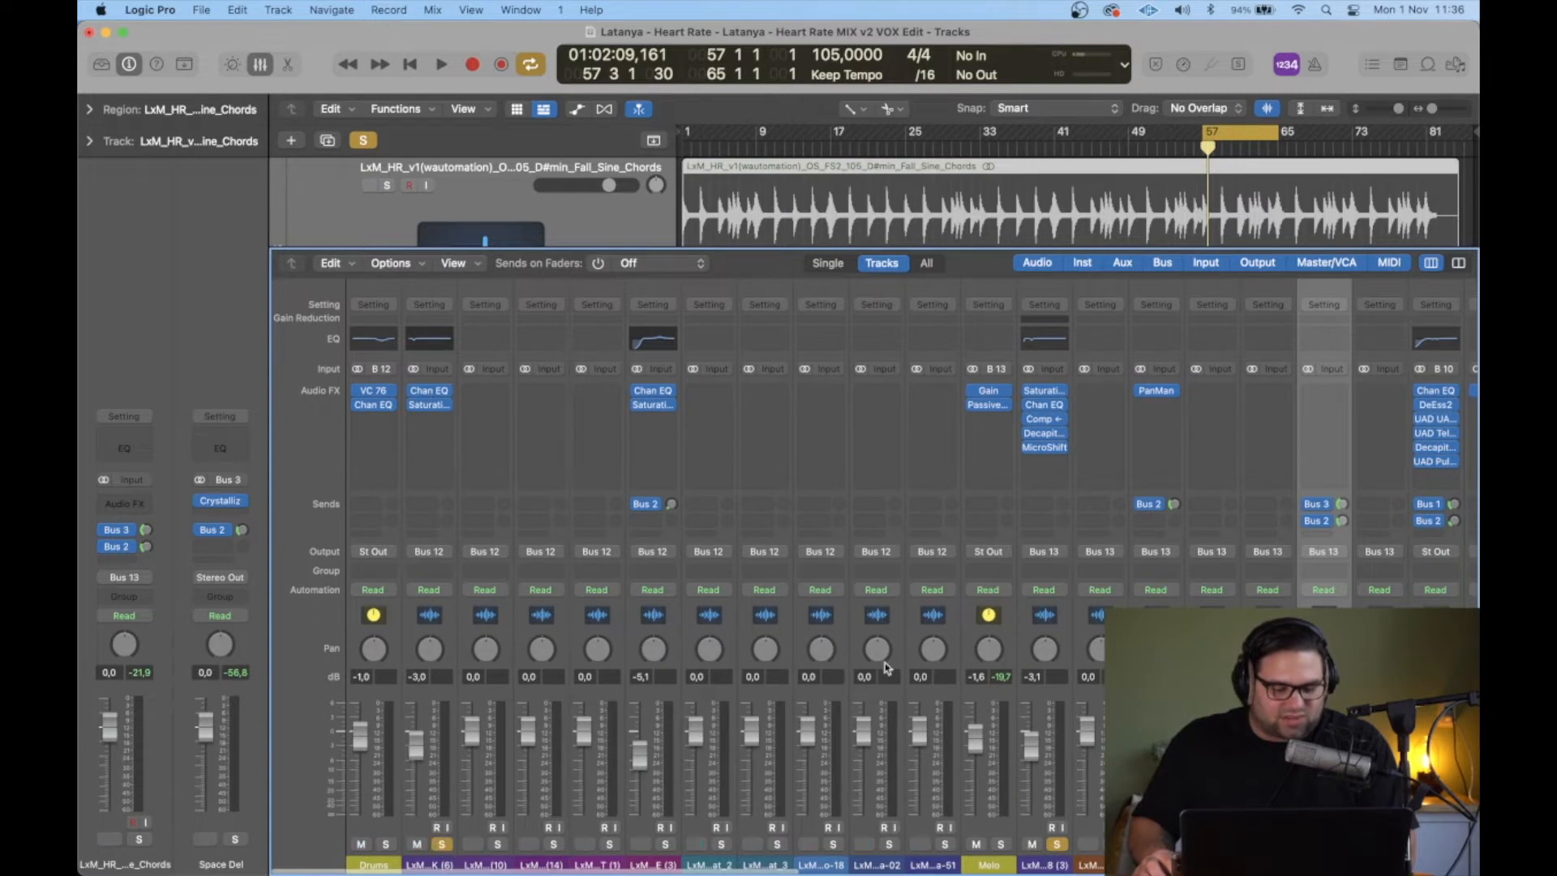
pyautogui.hscroll(5, 892, 681)
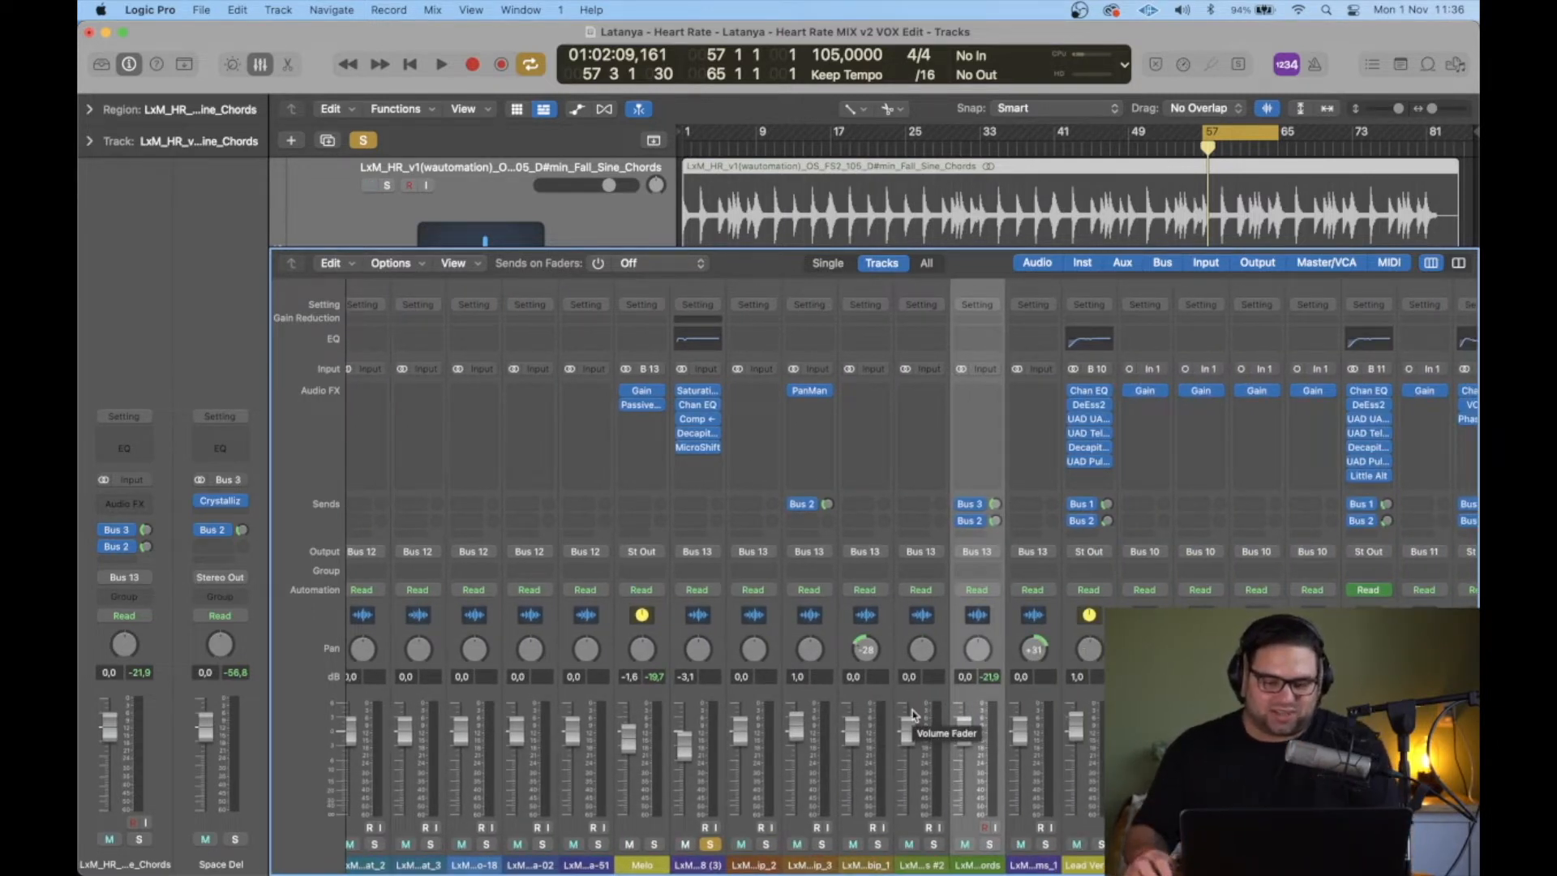
pyautogui.press('space')
pyautogui.hscroll(-3, 835, 729)
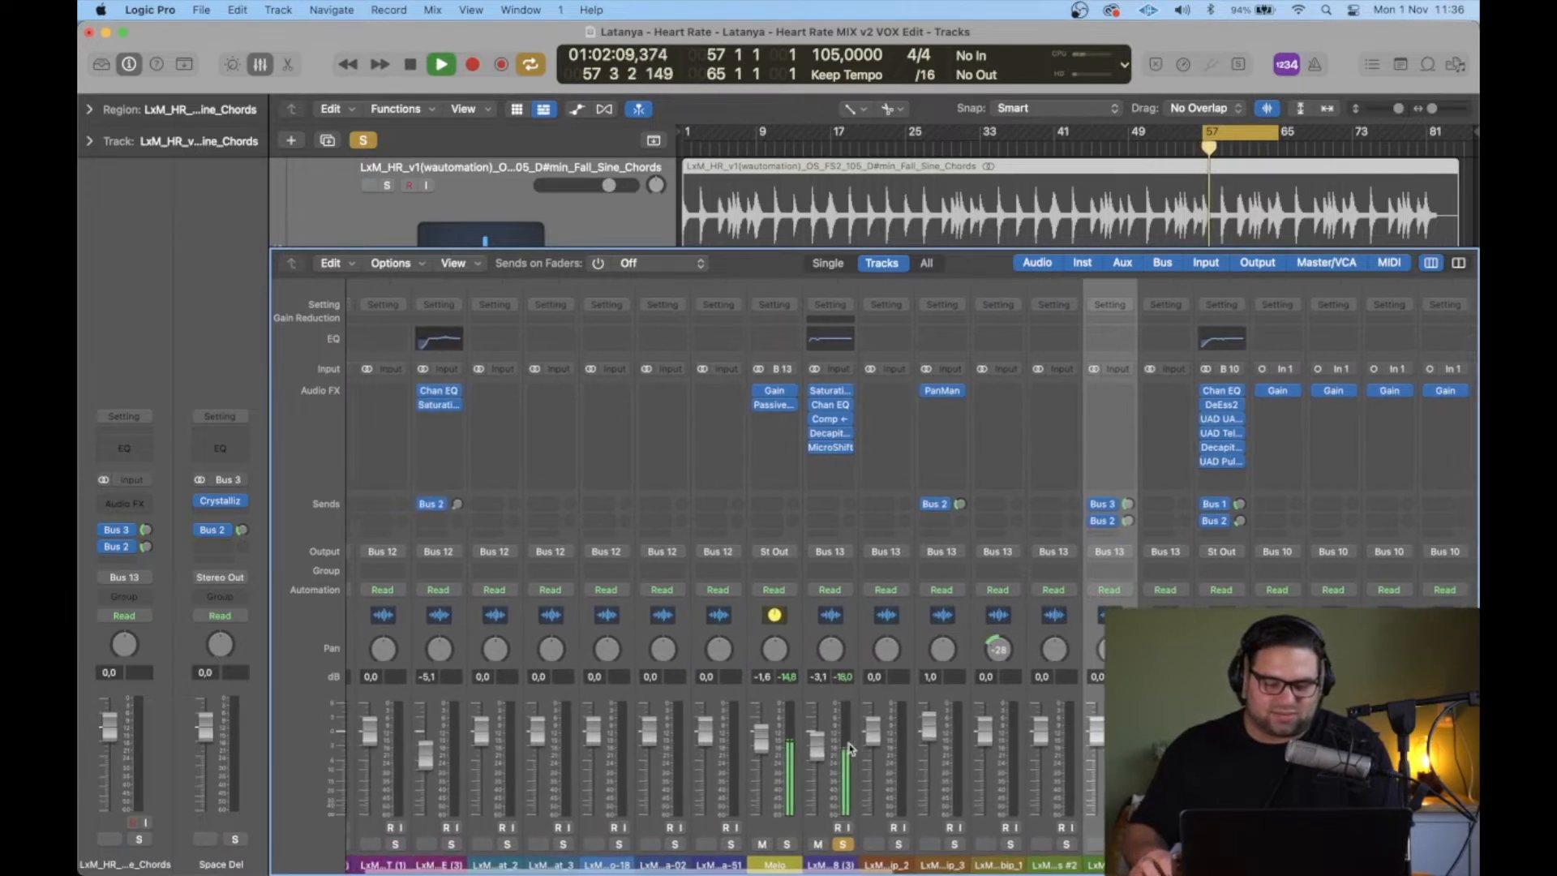
pyautogui.hscroll(-1, 850, 748)
# Step: Bypass all five plug-ins on the 808 track, from MicroShift up to Saturation Knob, then play it dry and stop
pyautogui.moveTo(827, 422)
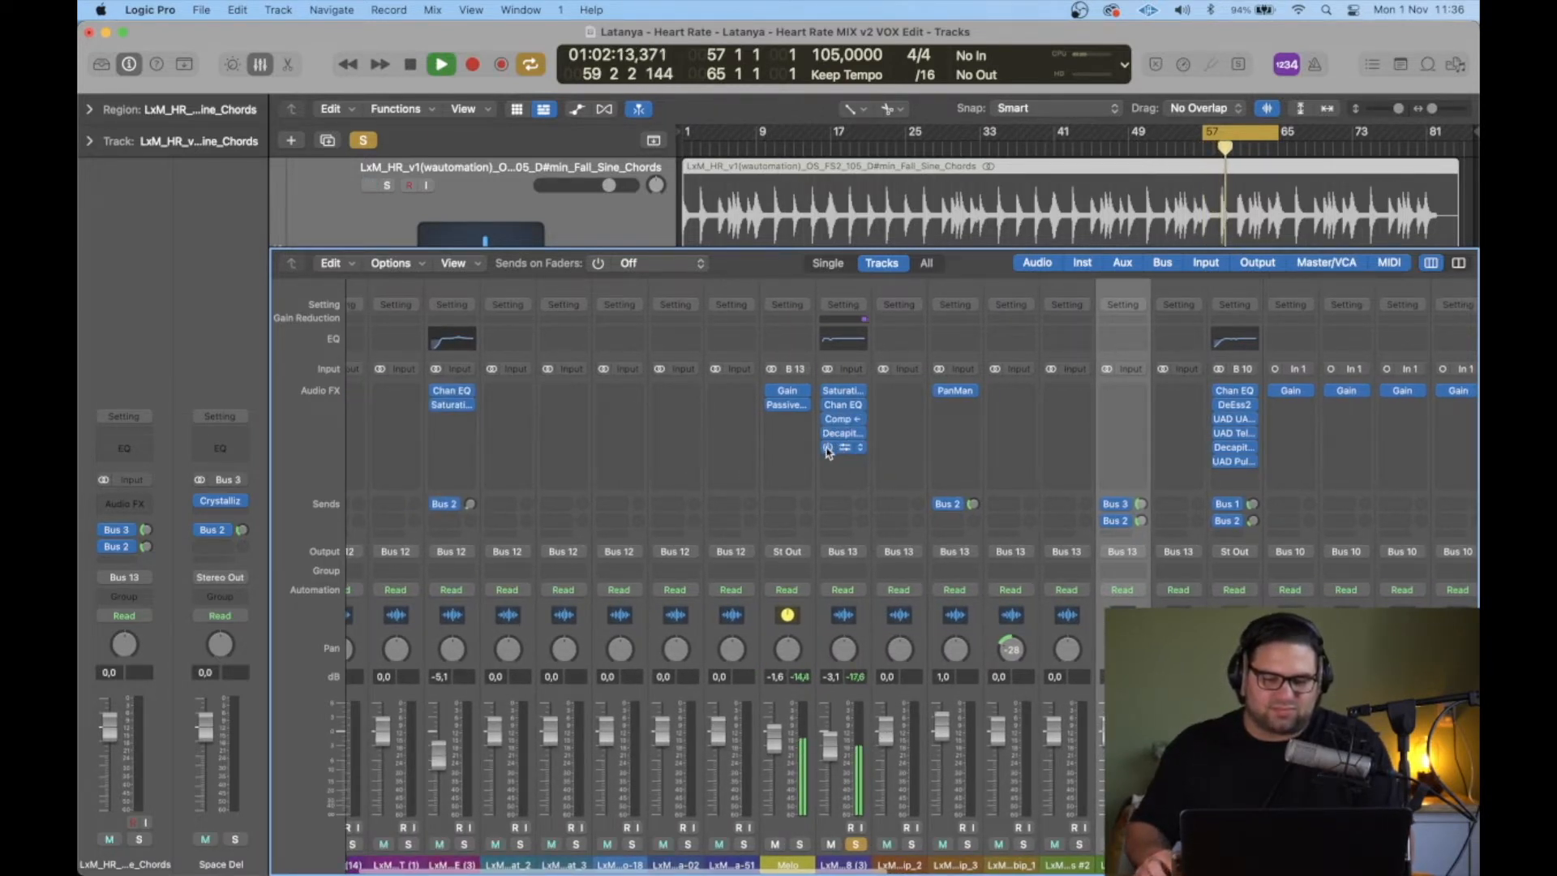
pyautogui.press('space')
pyautogui.click(827, 448)
pyautogui.click(827, 433)
pyautogui.click(827, 420)
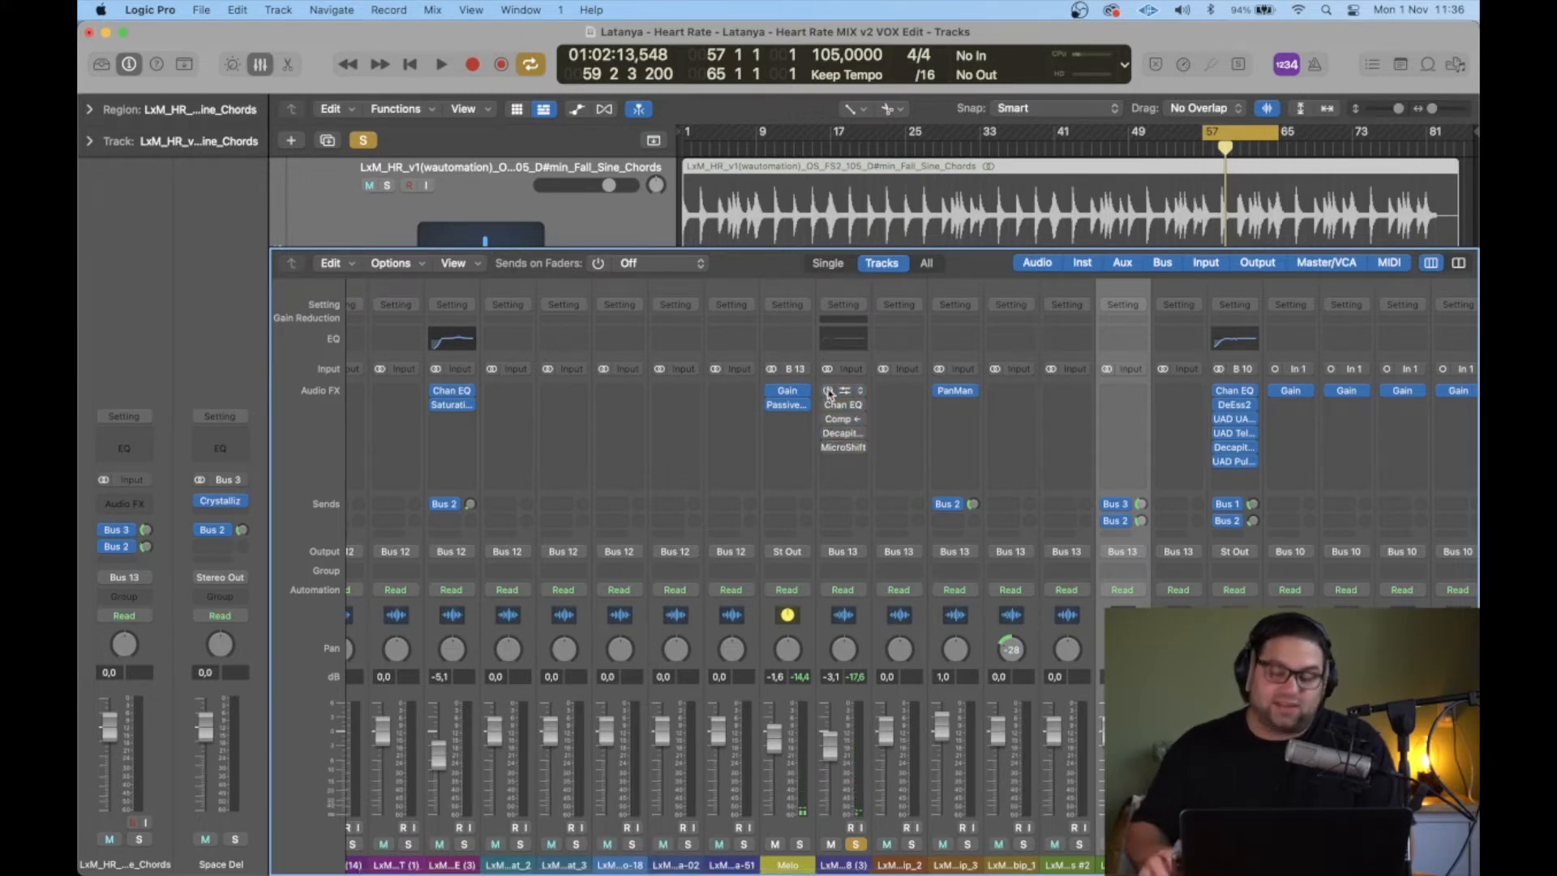
pyautogui.press('space')
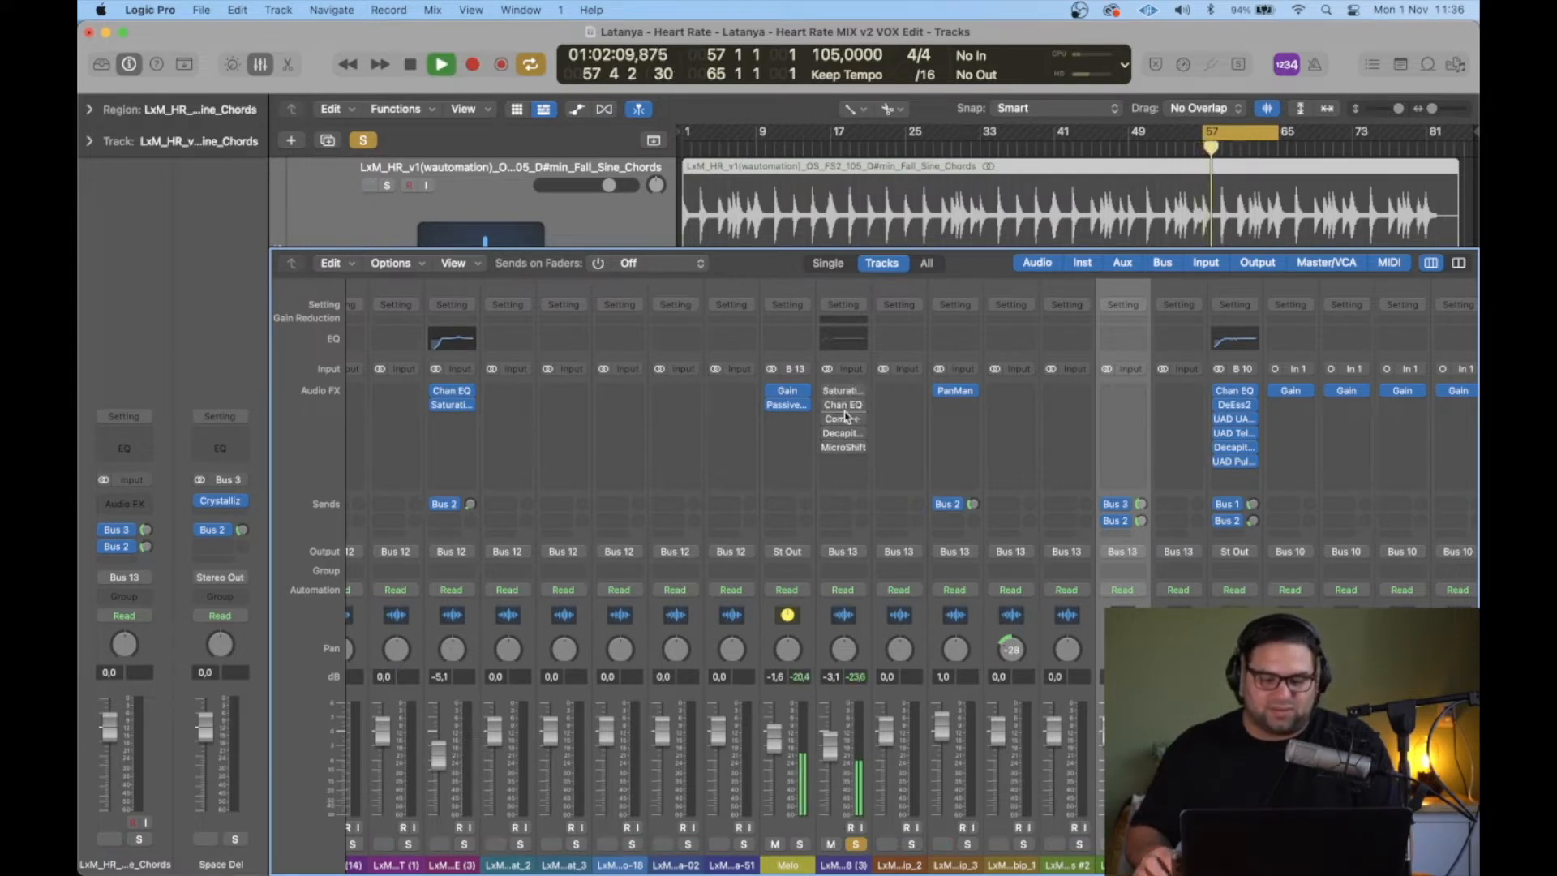
pyautogui.hscroll(-1, 829, 394)
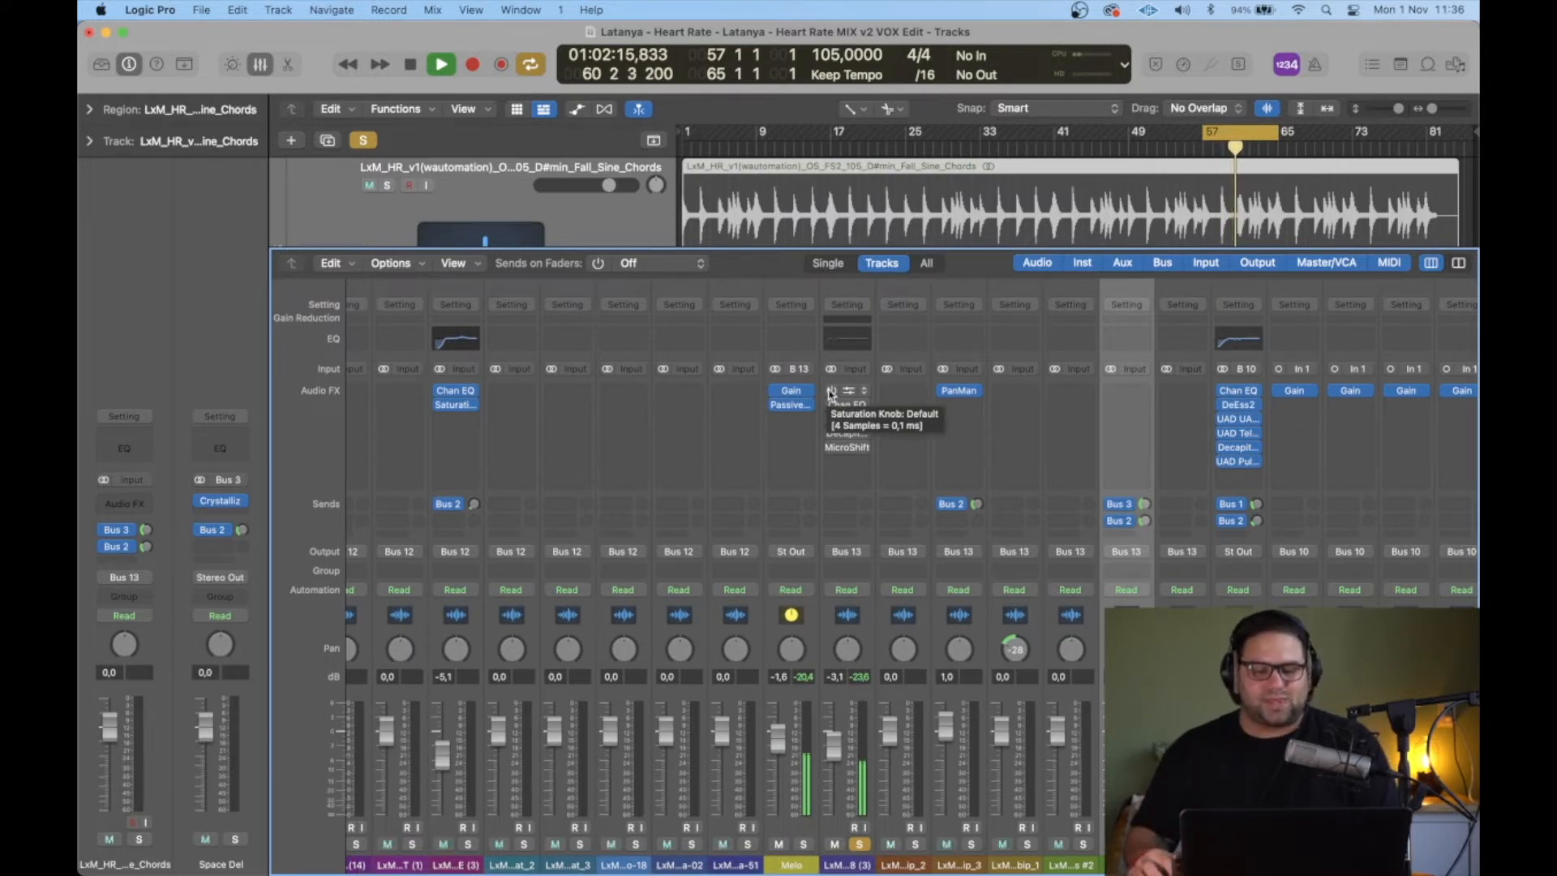
pyautogui.press('space')
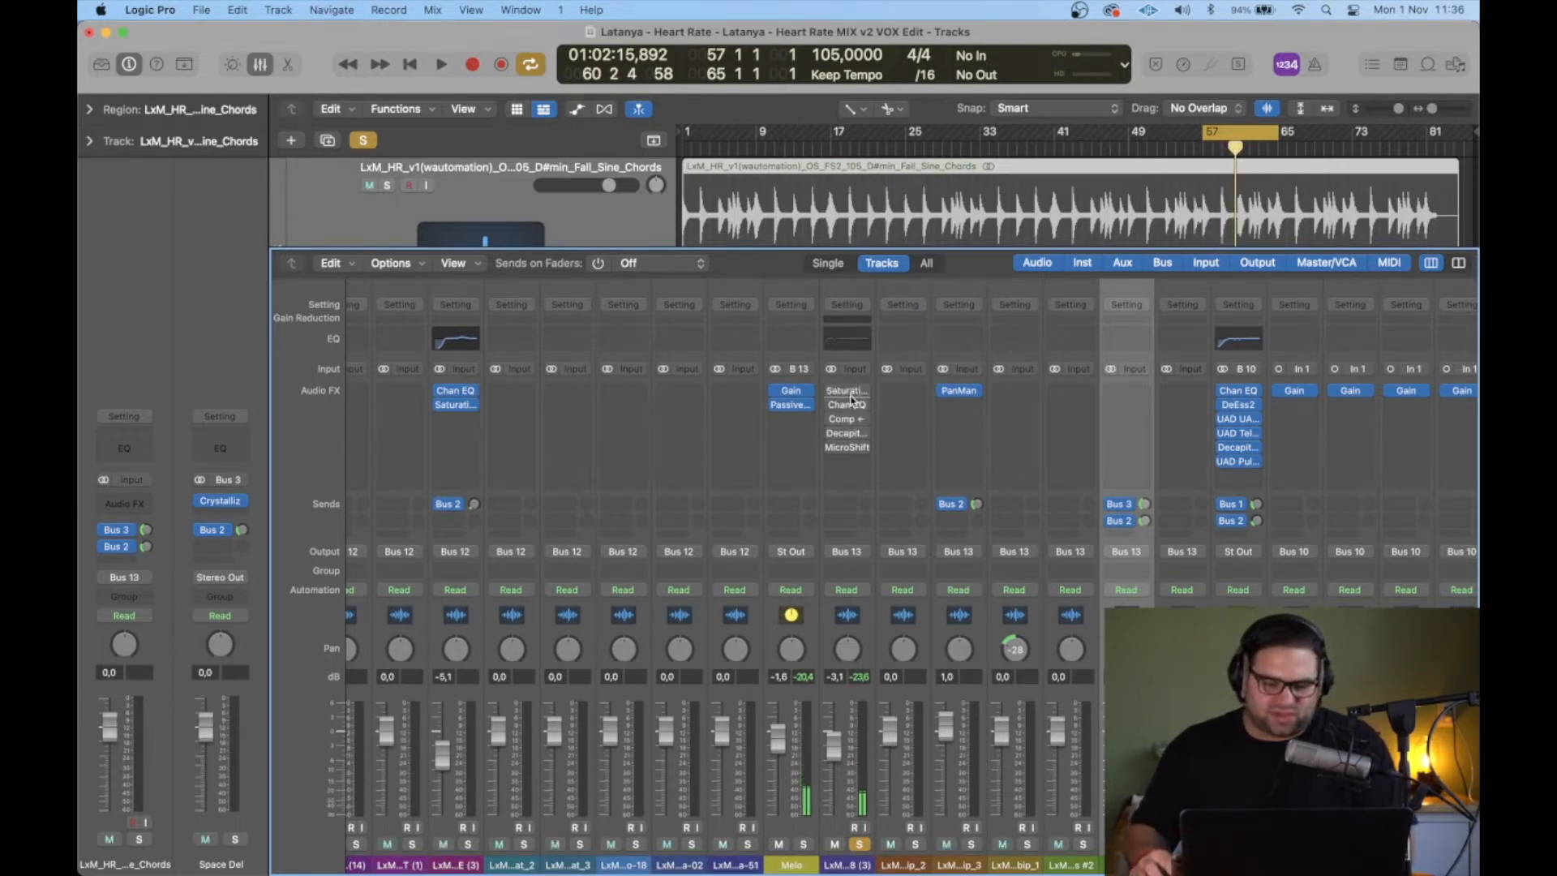
# Step: Open Saturation Knob on the 808 track, switch it on during playback to hear the difference, then stop and close it
pyautogui.click(851, 398)
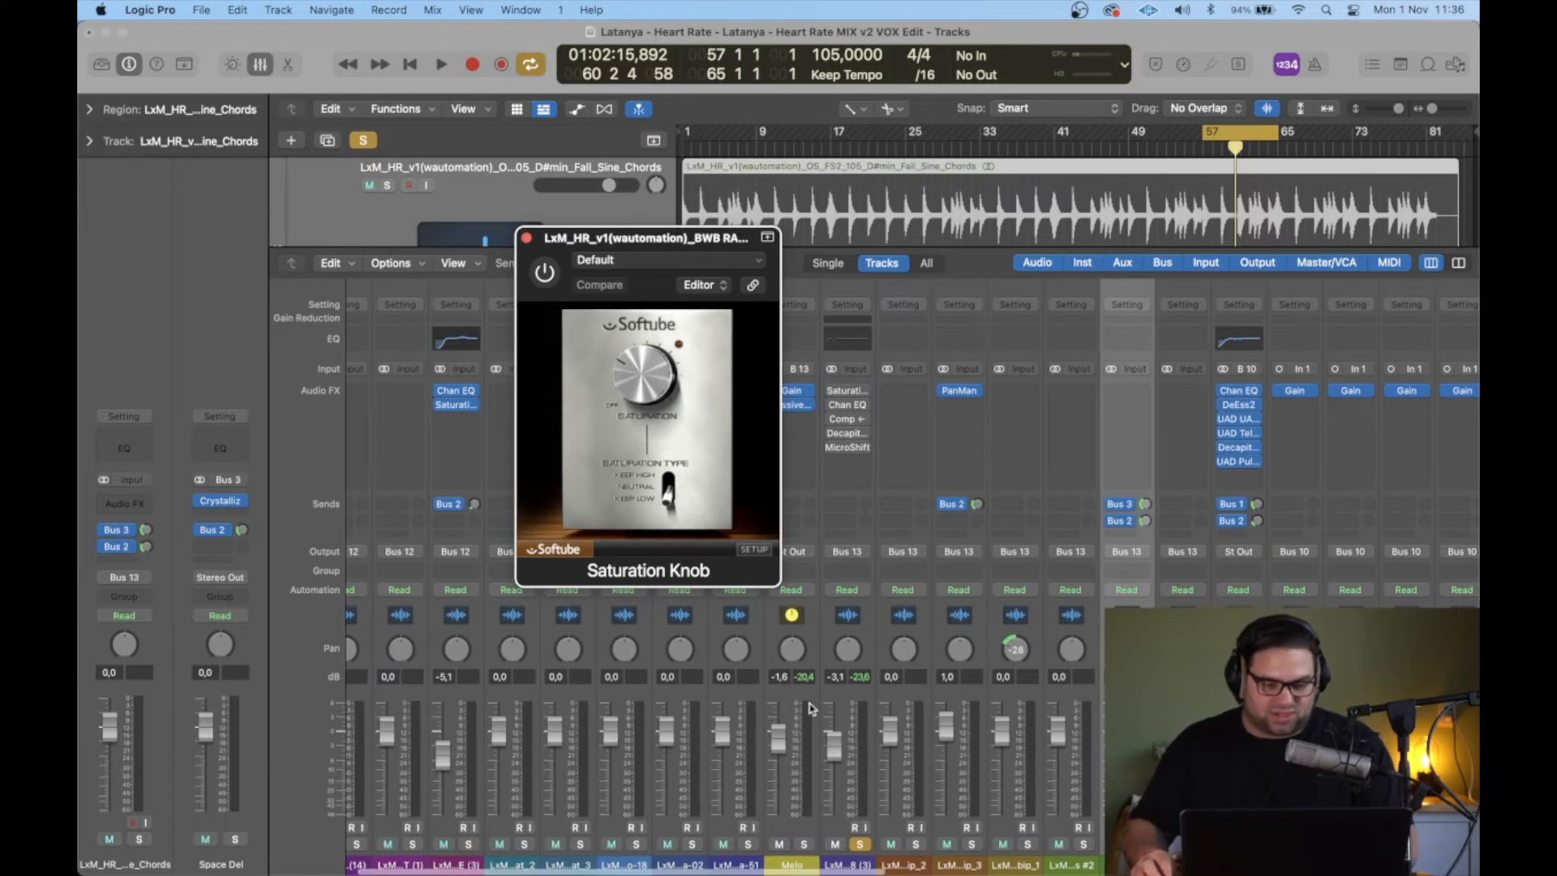
pyautogui.press('space')
pyautogui.click(554, 272)
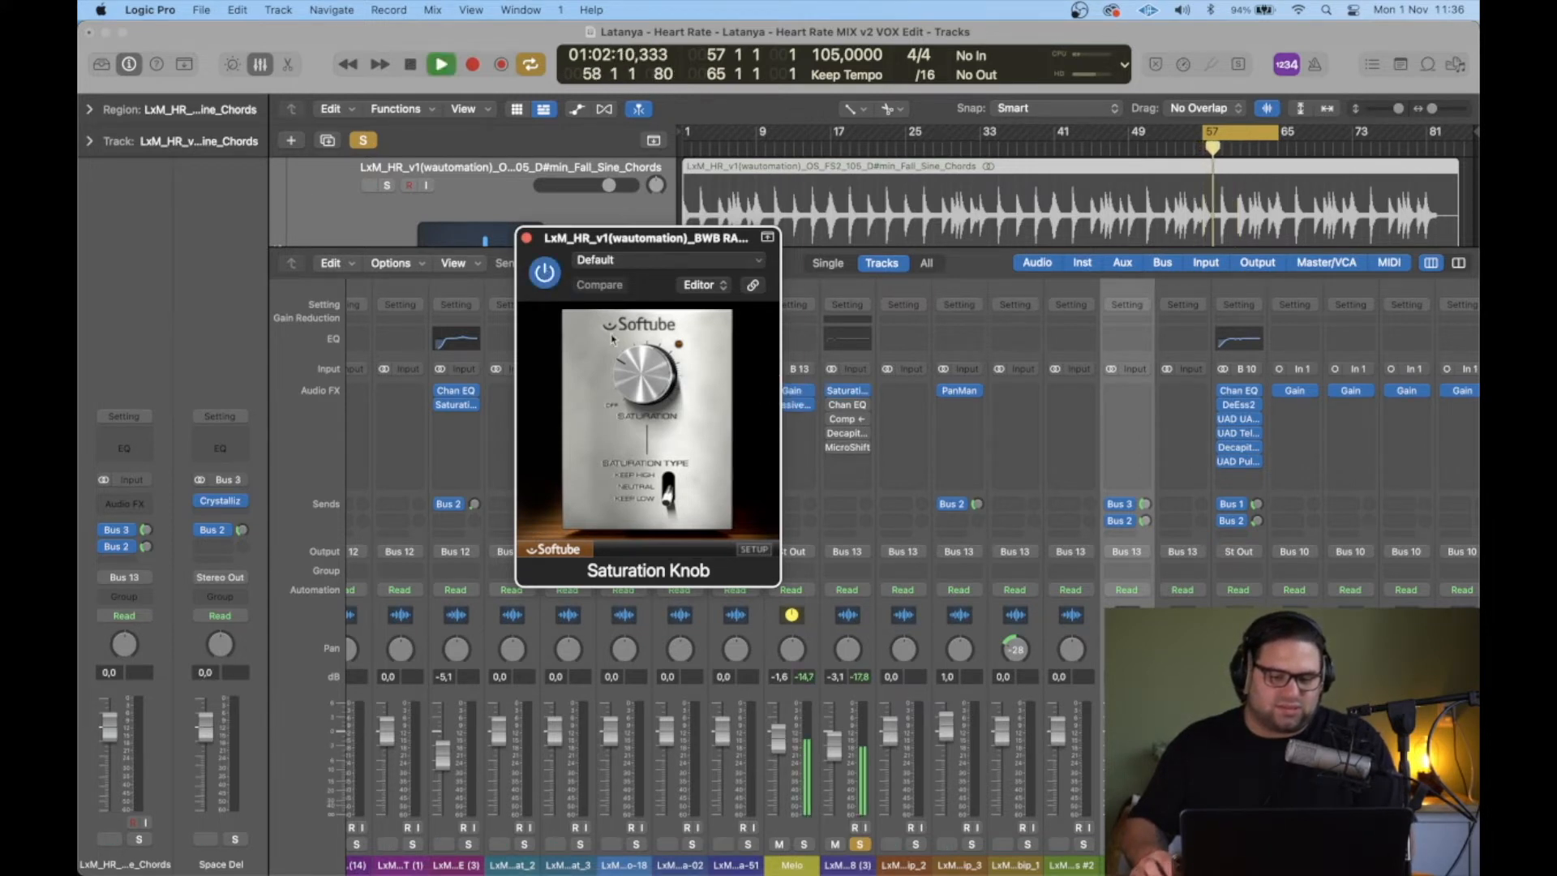
pyautogui.press('space')
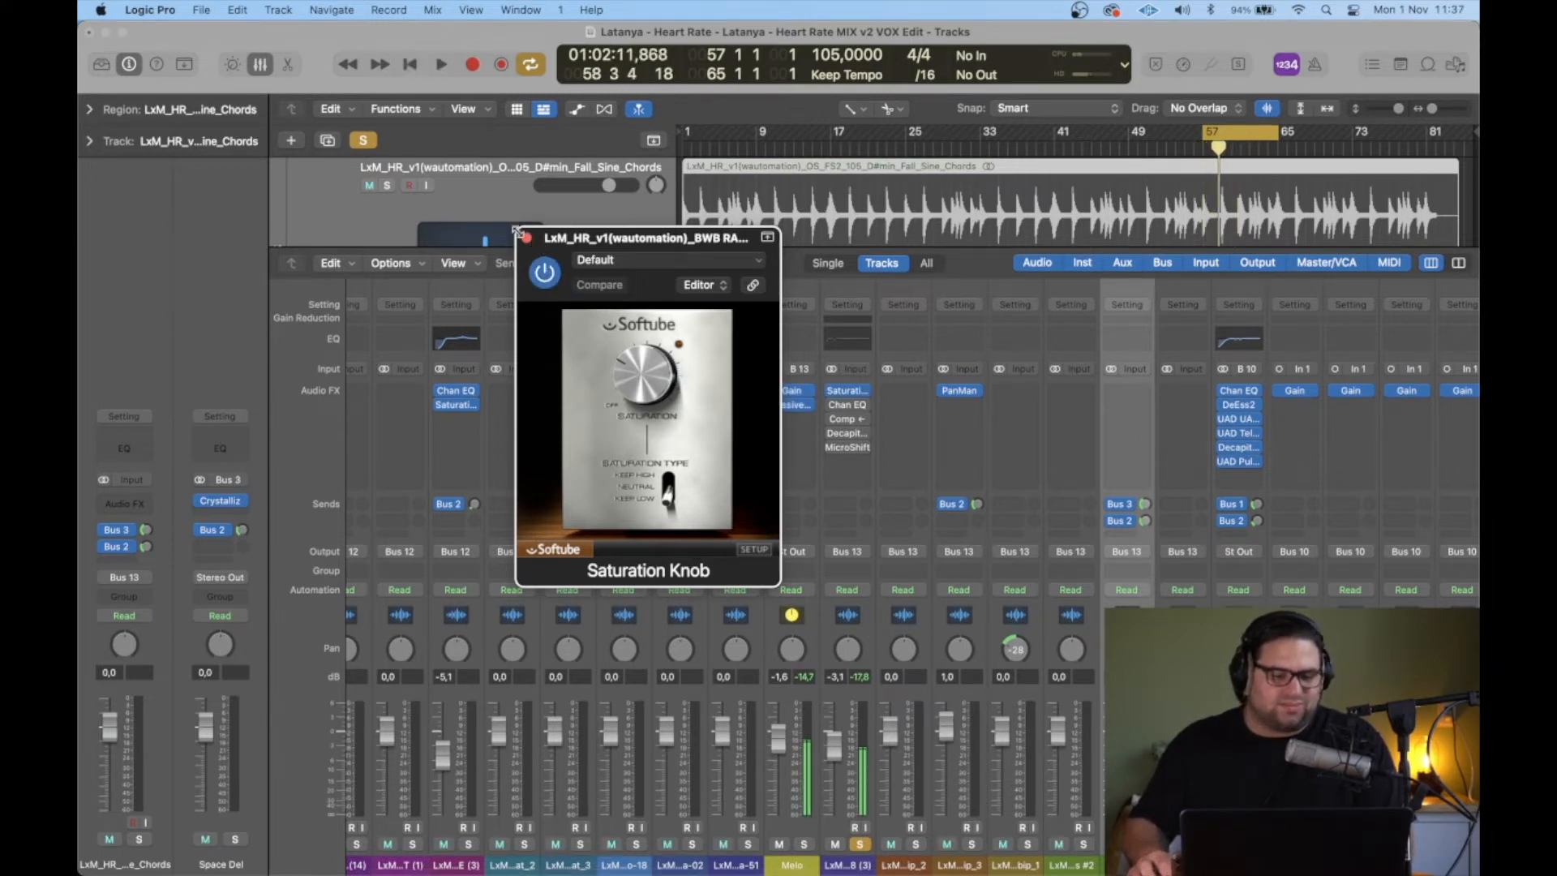
pyautogui.click(526, 239)
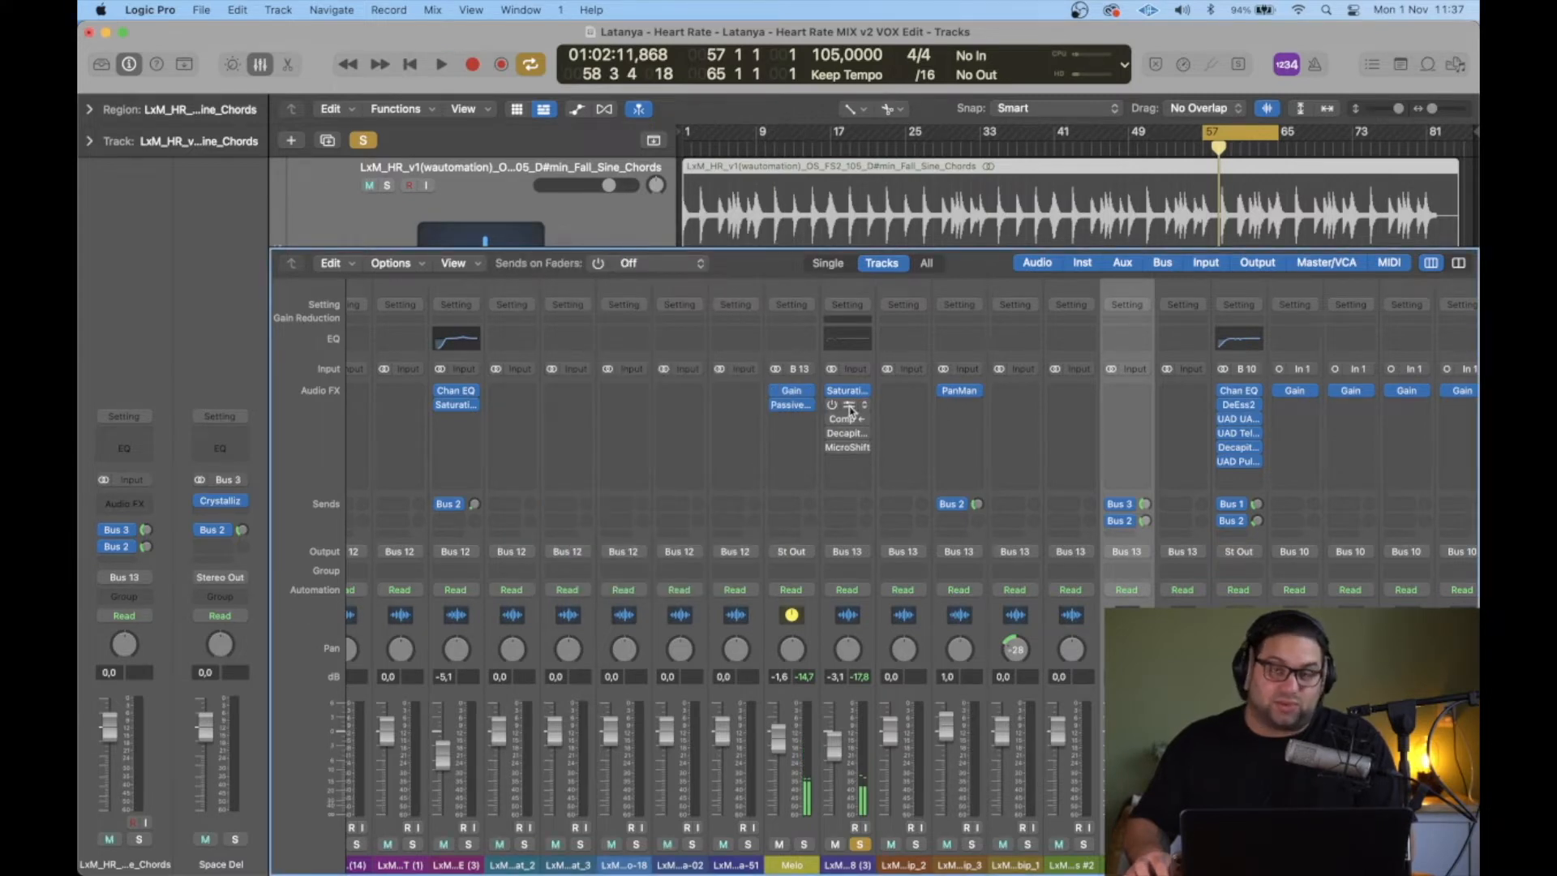
# Step: Open the 808's Channel EQ, switch it on, play the track through it, then close it and stop
pyautogui.click(849, 406)
pyautogui.moveTo(1064, 254); pyautogui.dragTo(792, 271)
pyautogui.click(282, 275)
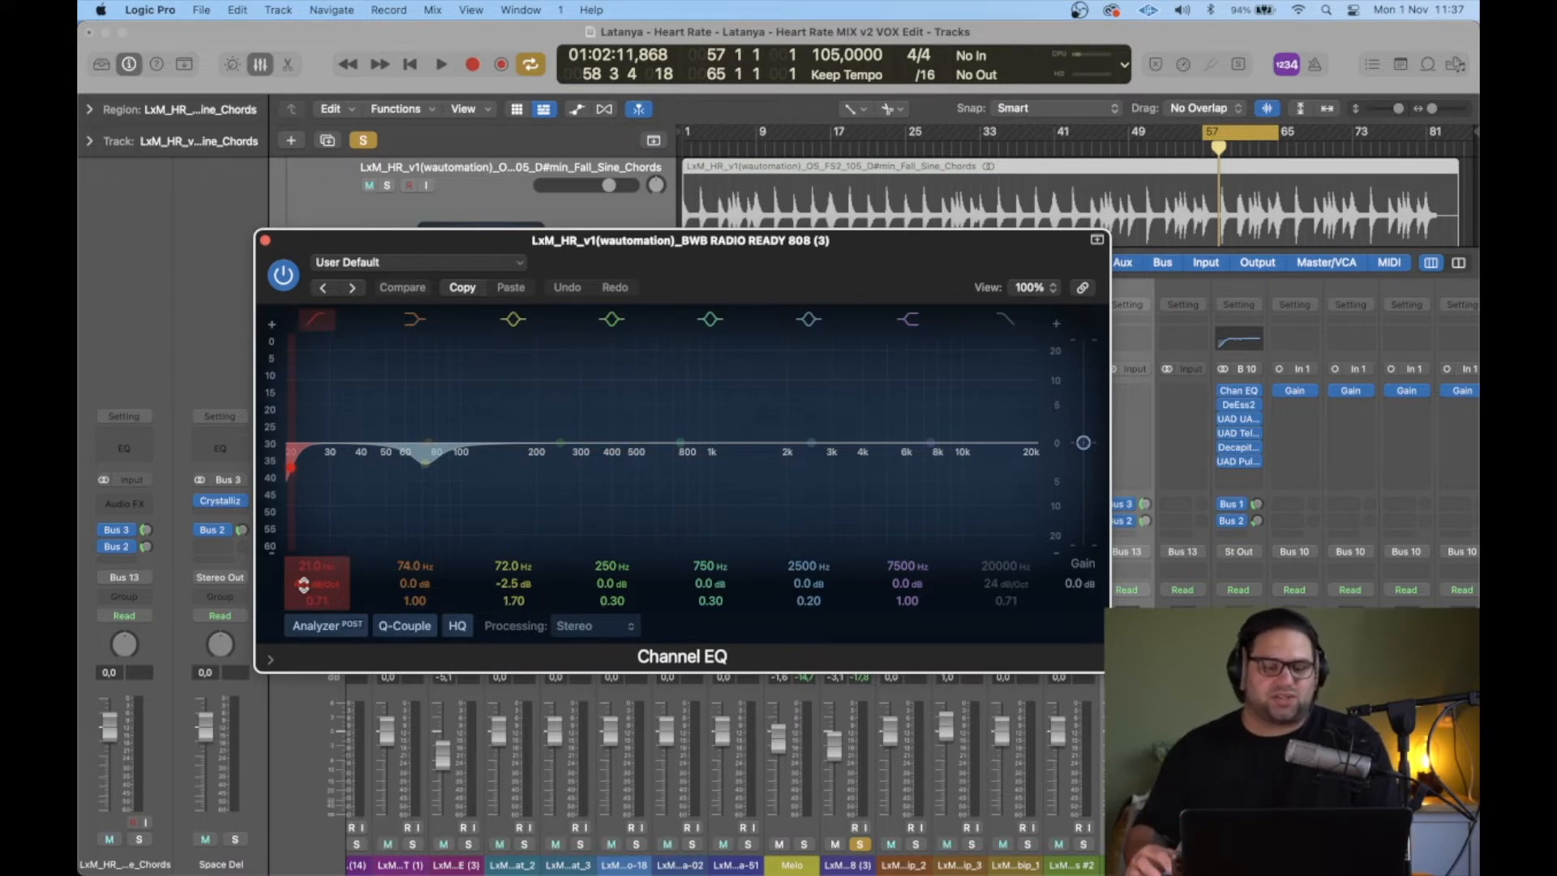
pyautogui.press('space')
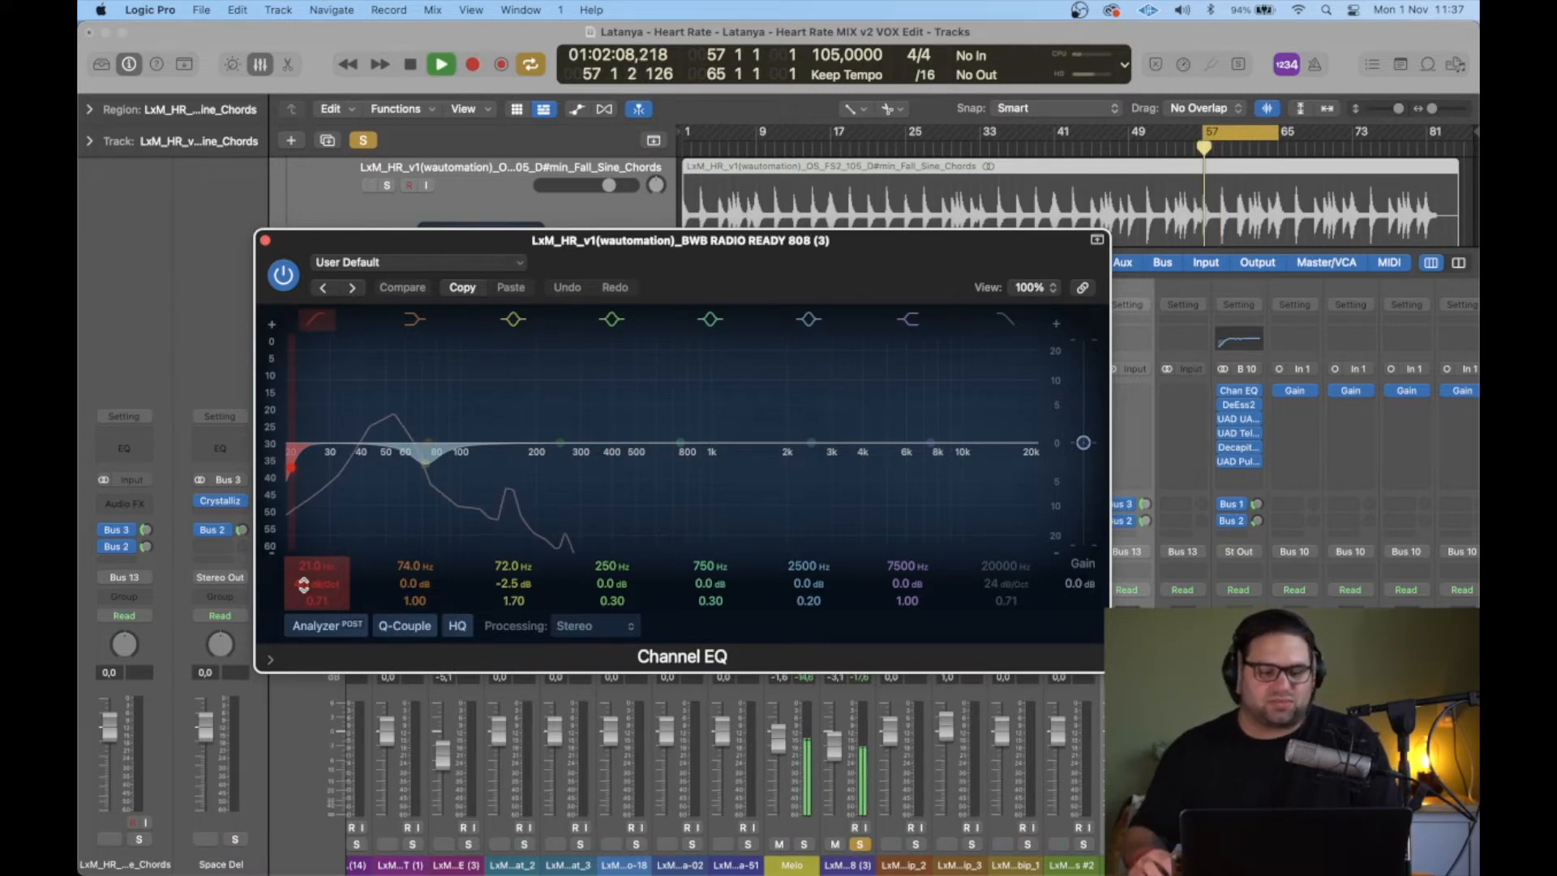
pyautogui.click(264, 240)
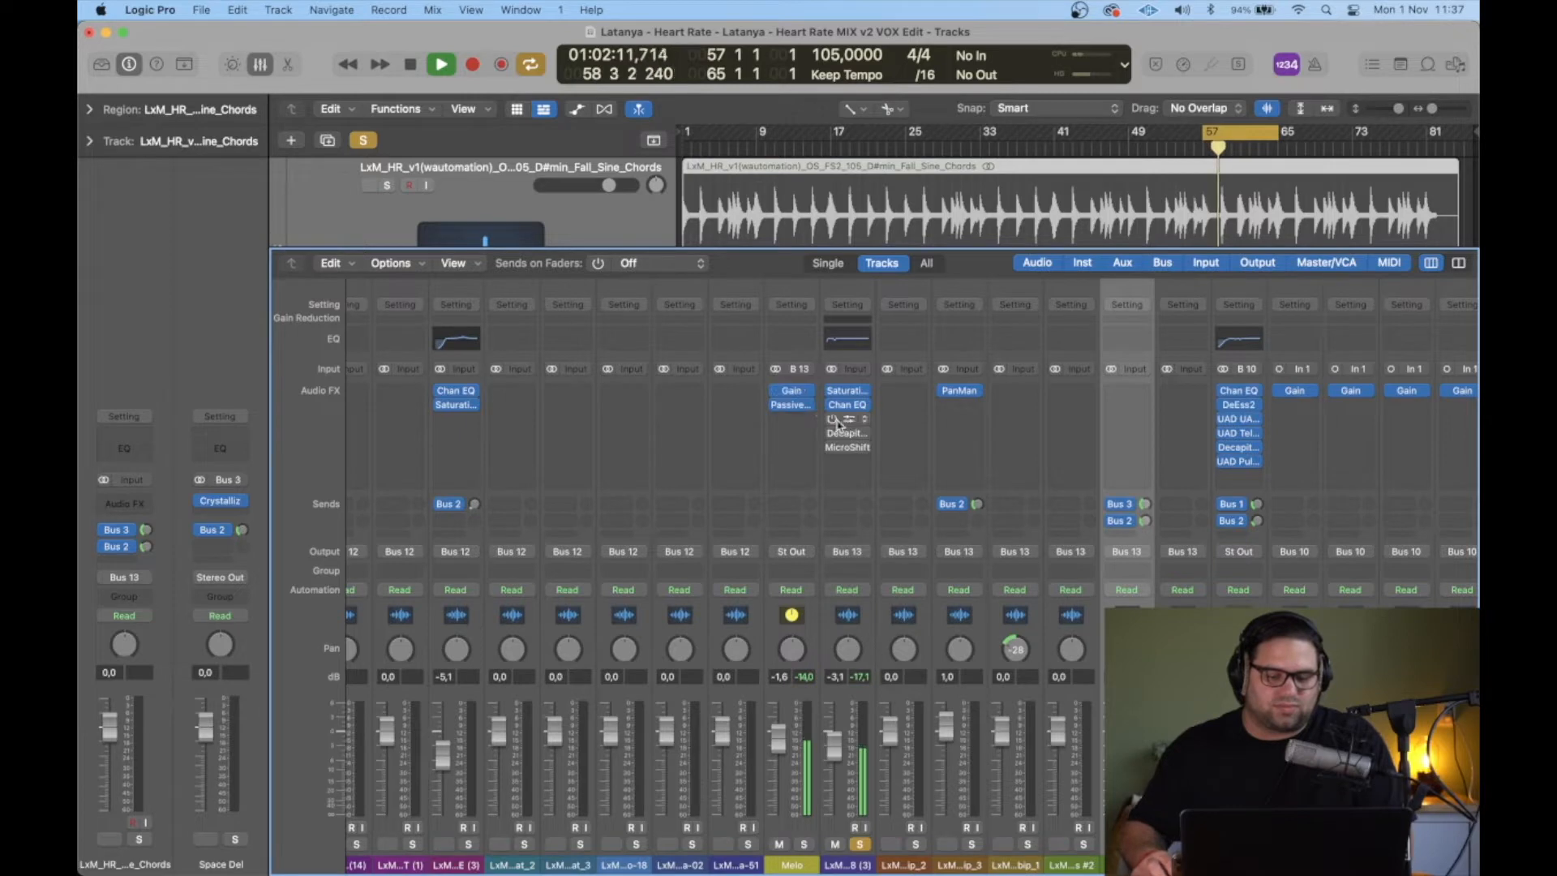
pyautogui.press('space')
# Step: Open the 808's Compressor with side chain Audio 4, switch it on and watch it during playback, then close it
pyautogui.click(864, 427)
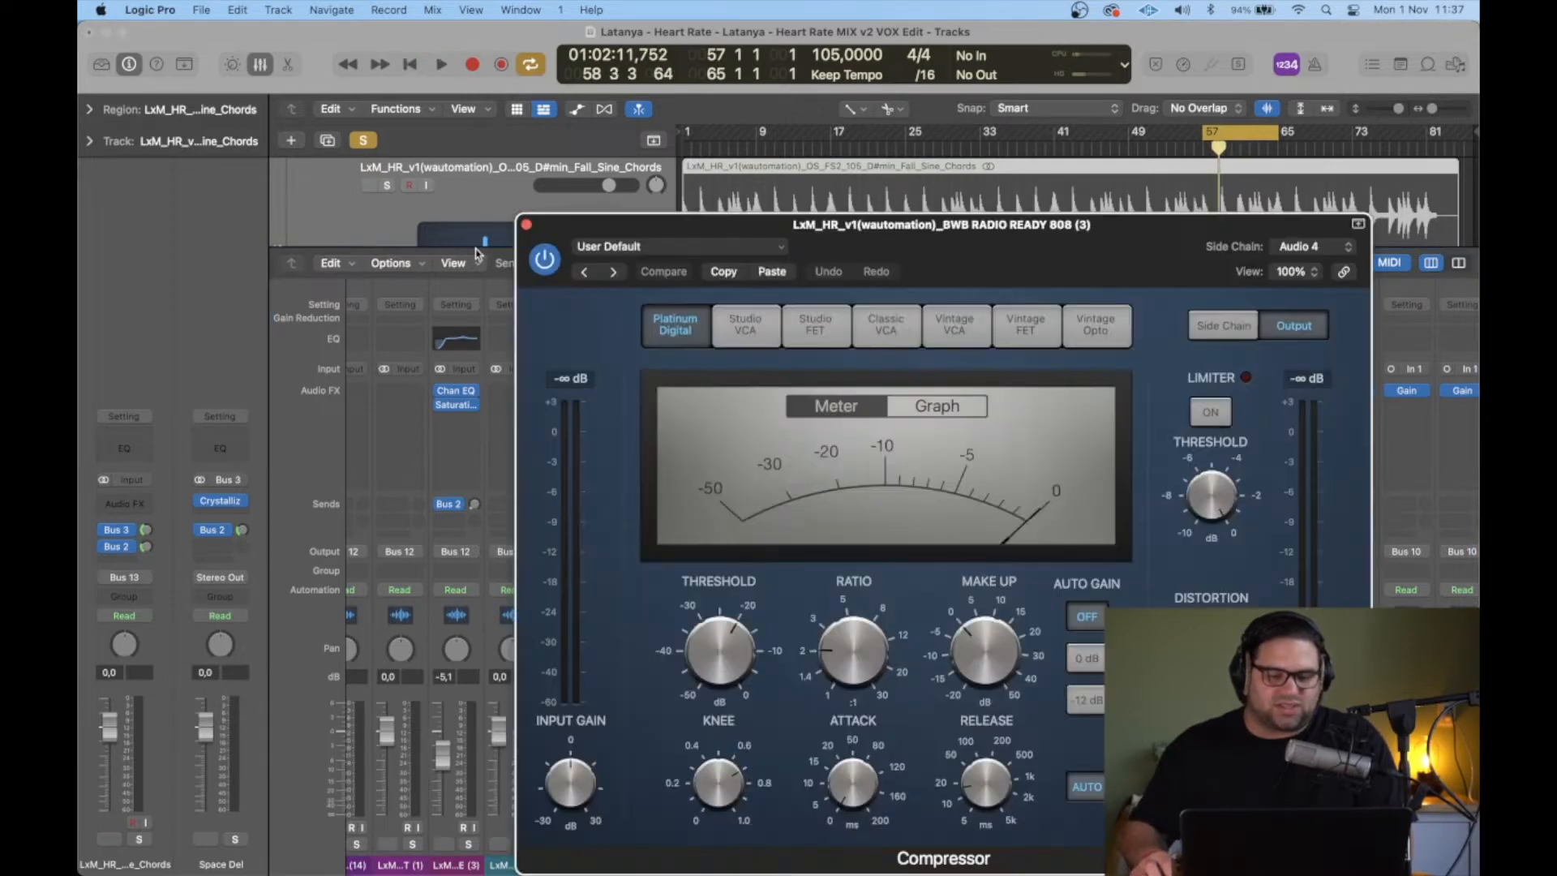
pyautogui.press('space')
pyautogui.moveTo(1104, 237); pyautogui.dragTo(960, 231)
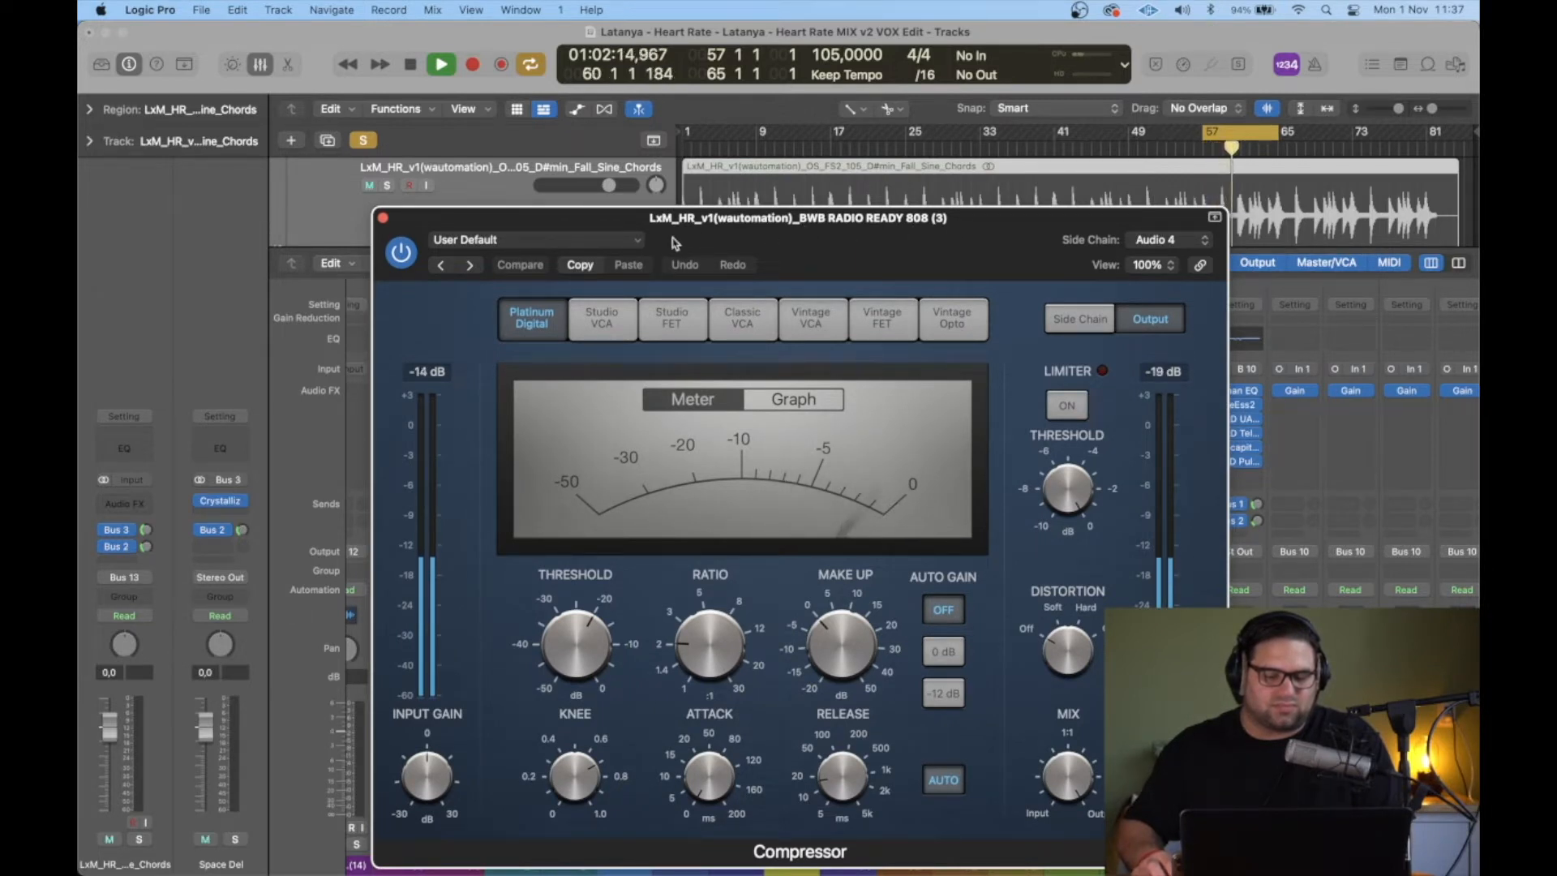
pyautogui.click(383, 218)
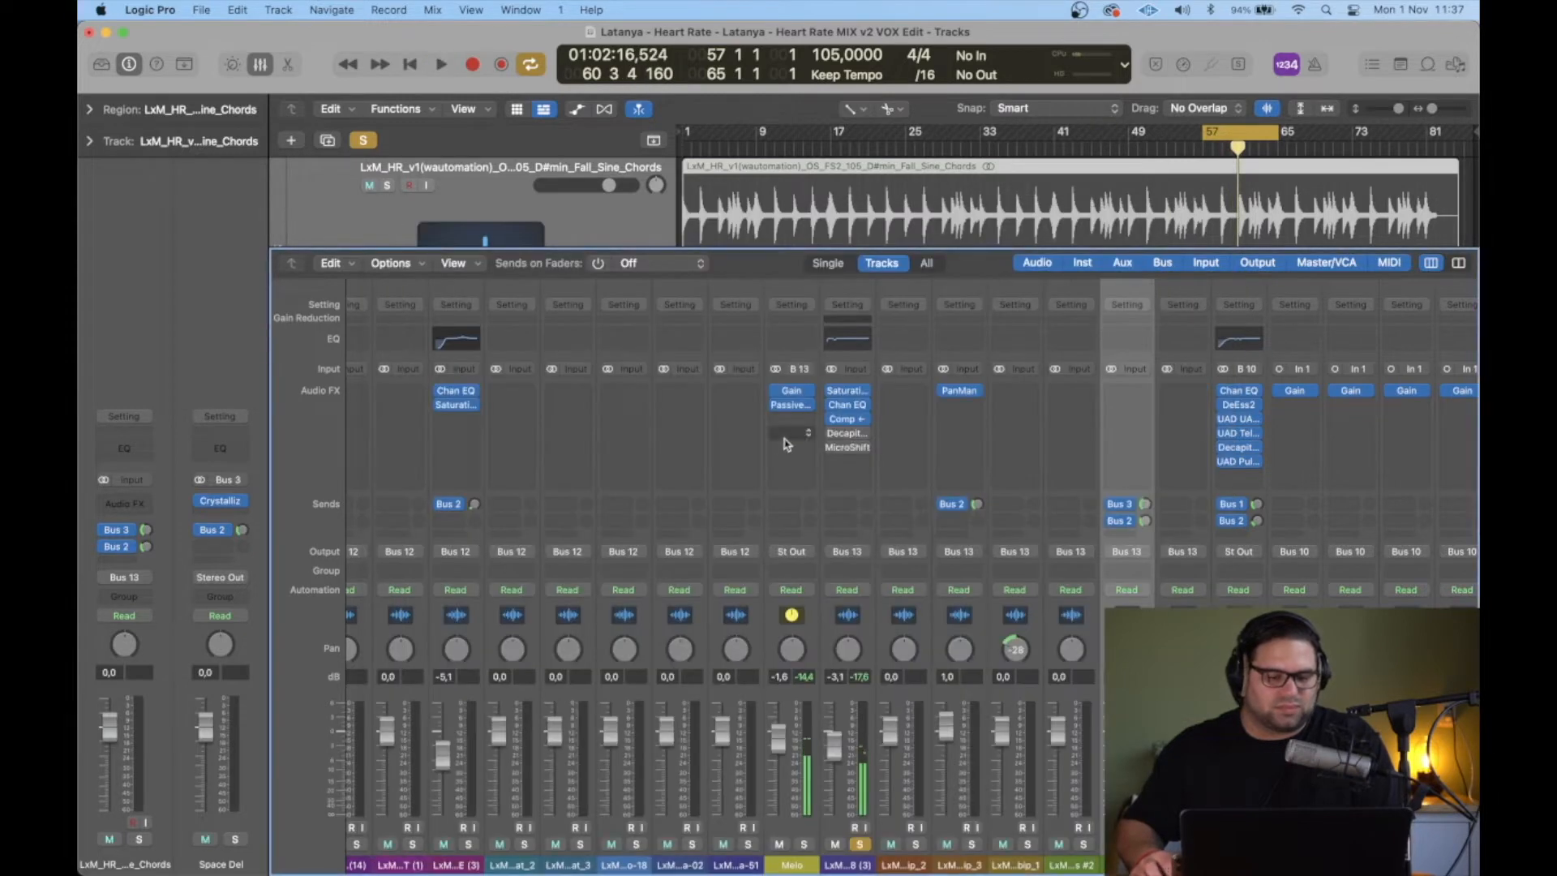
# Step: Open Decapitator on the 808 track, switch it on, play the track through it, then stop and close it
pyautogui.click(835, 435)
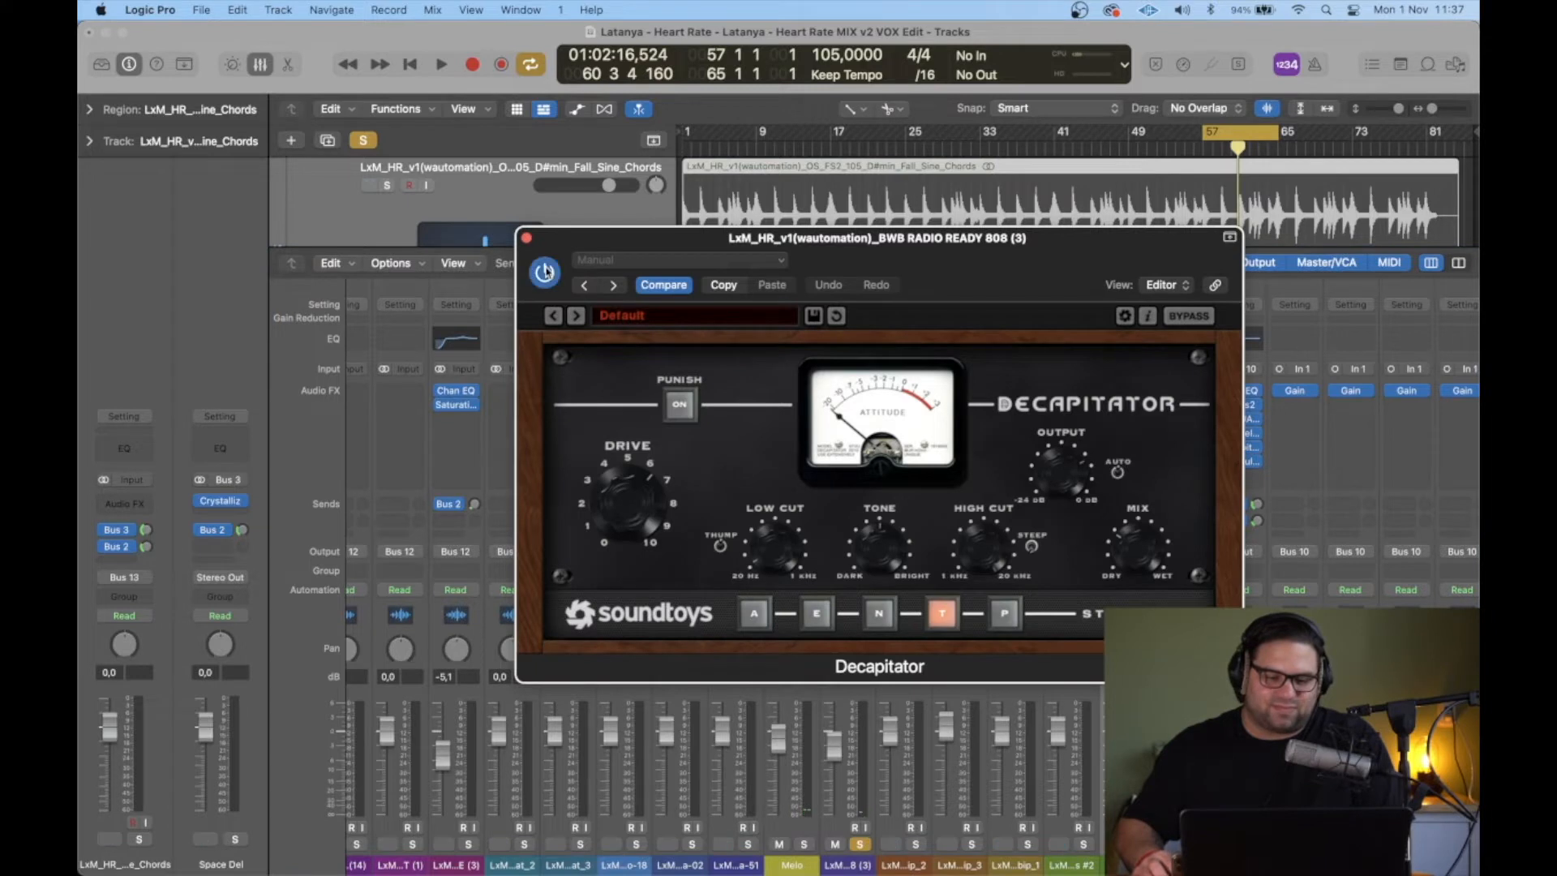
pyautogui.moveTo(746, 239); pyautogui.dragTo(533, 202)
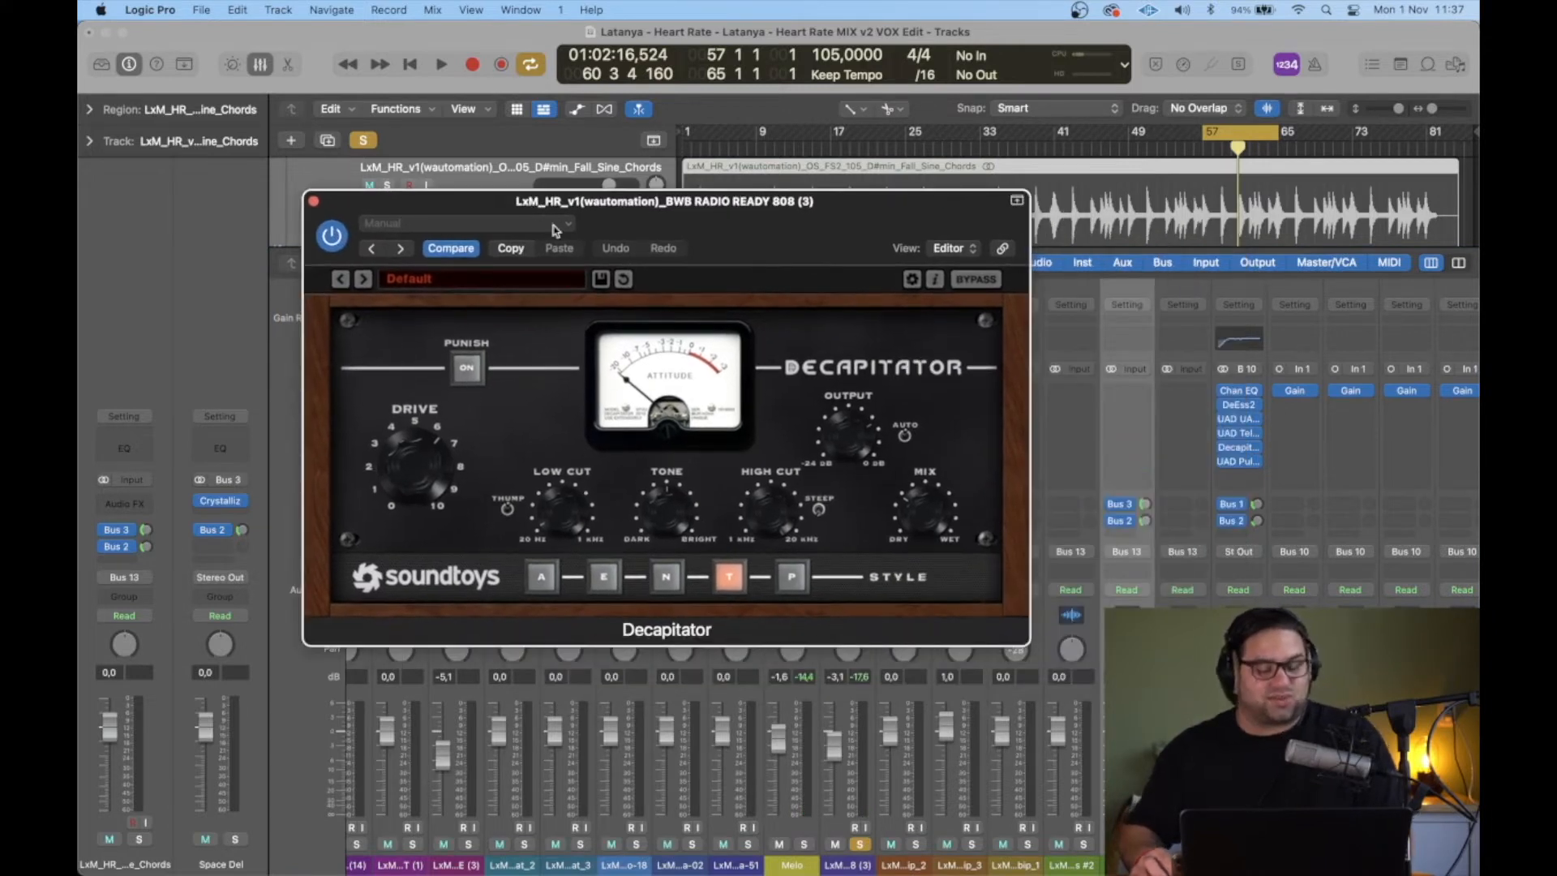
pyautogui.press('space')
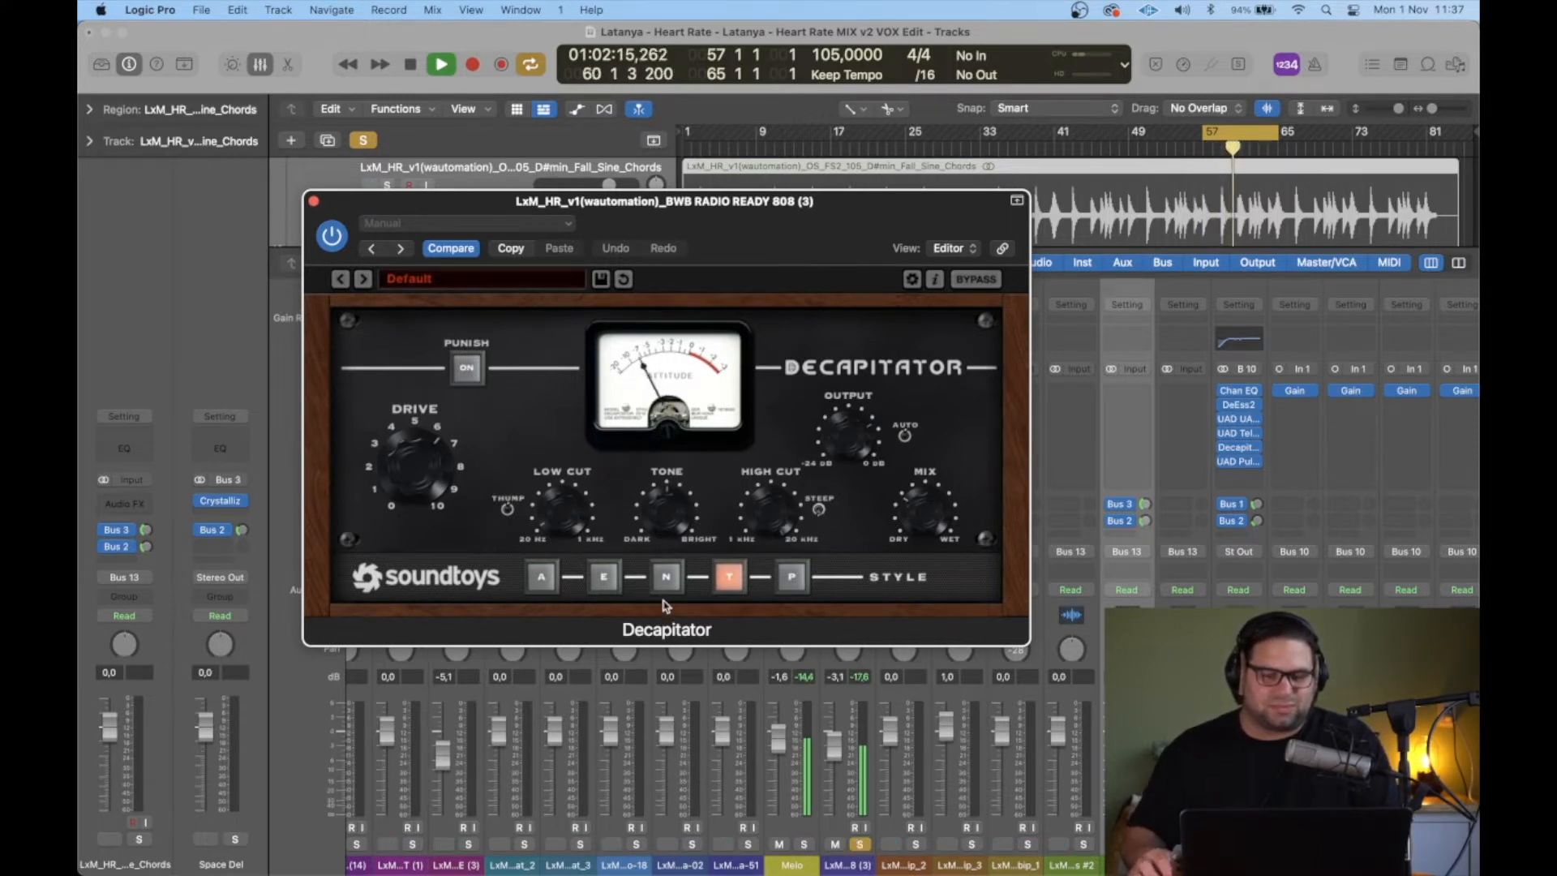
pyautogui.press('space')
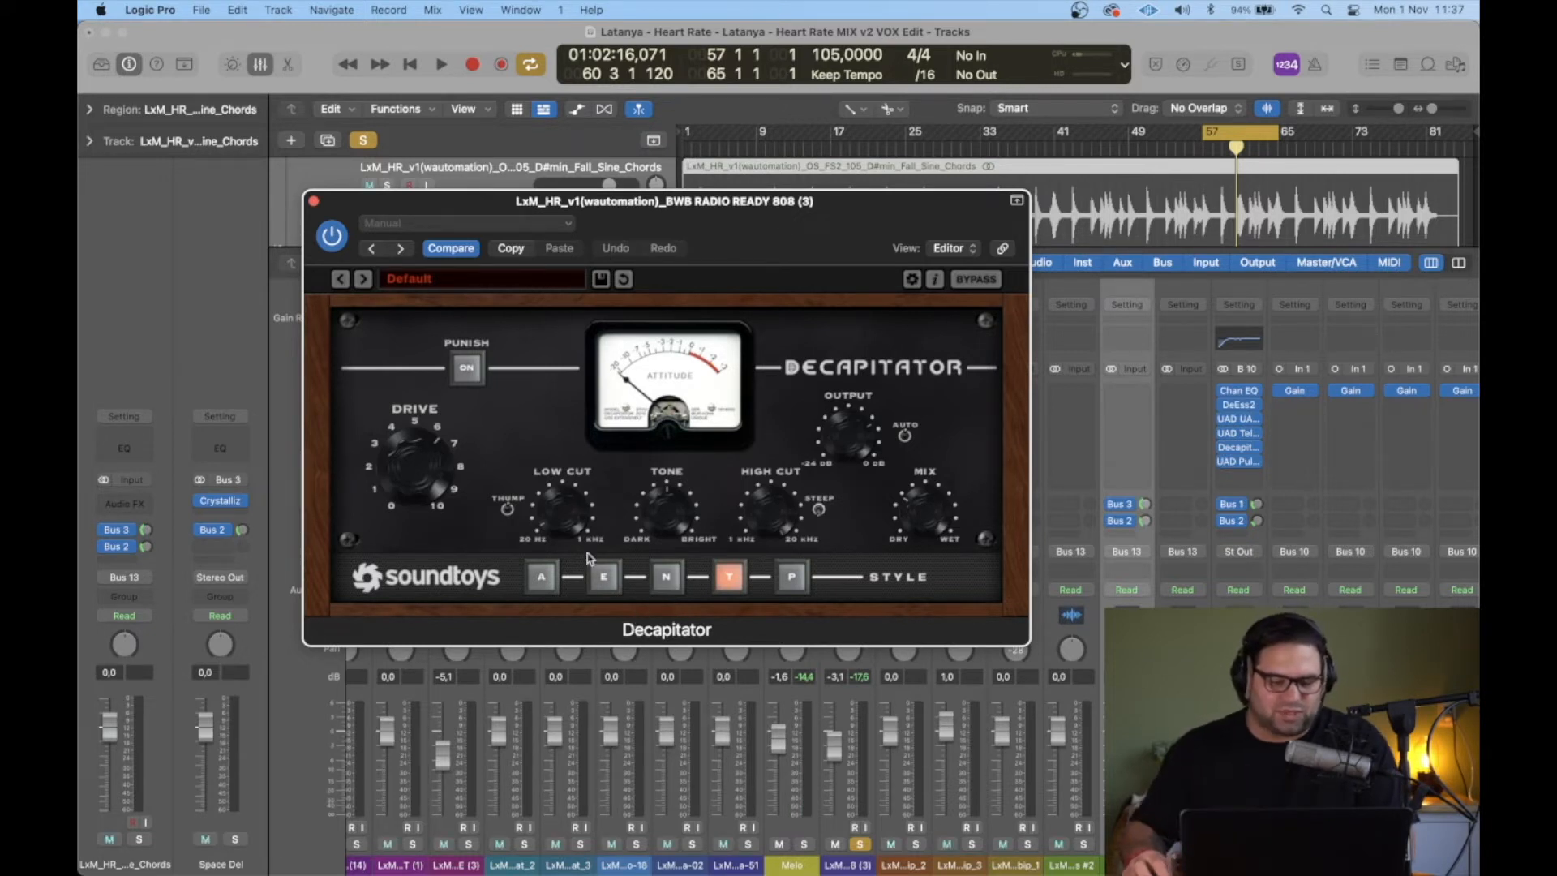
pyautogui.moveTo(389, 213); pyautogui.dragTo(326, 180)
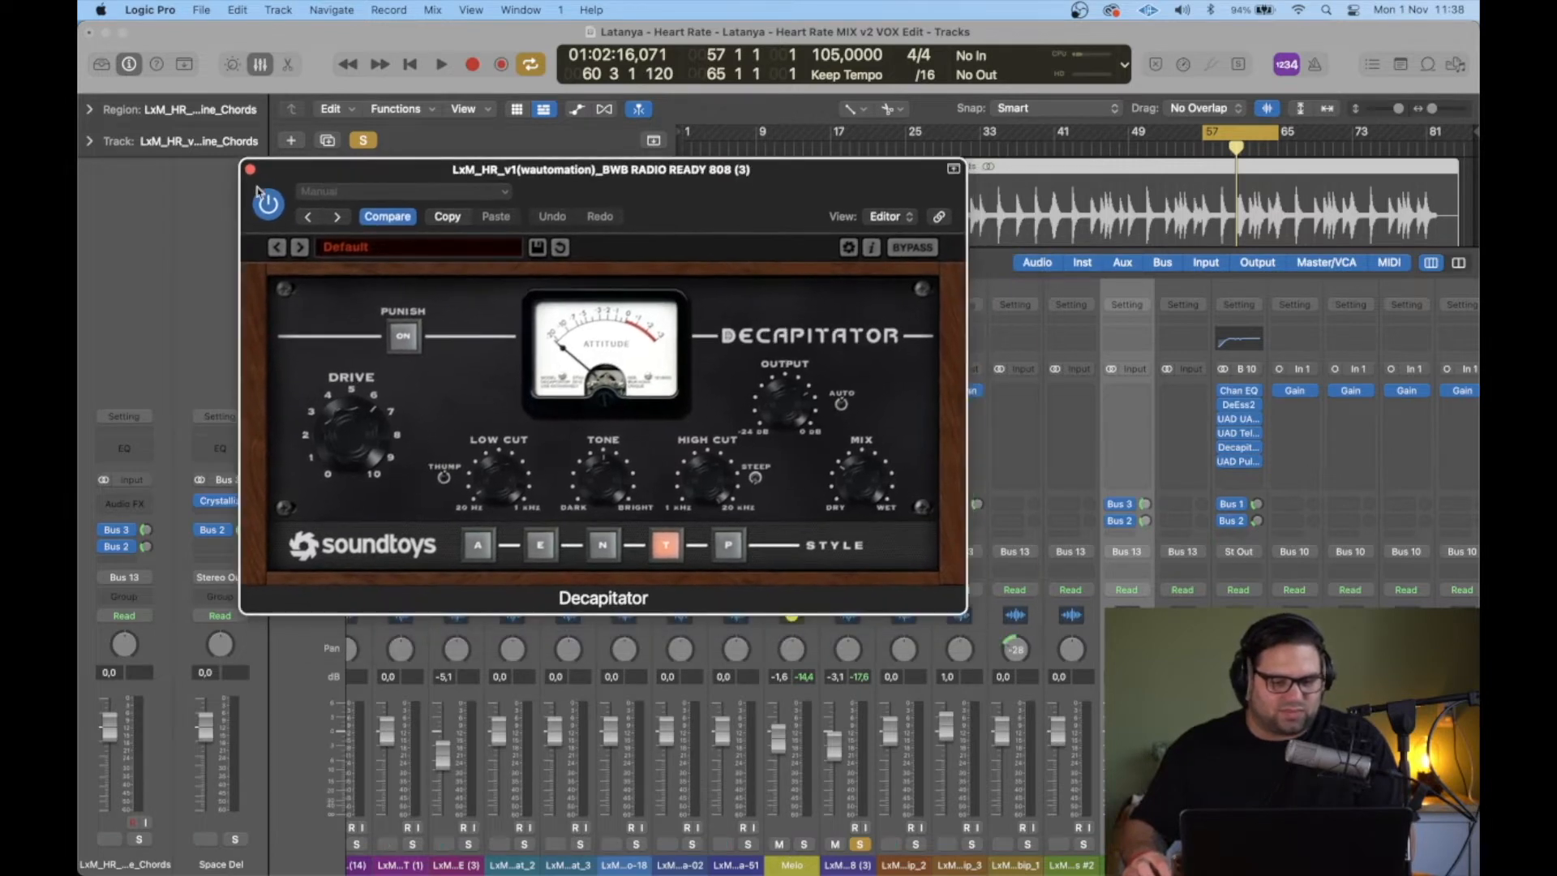
pyautogui.click(251, 170)
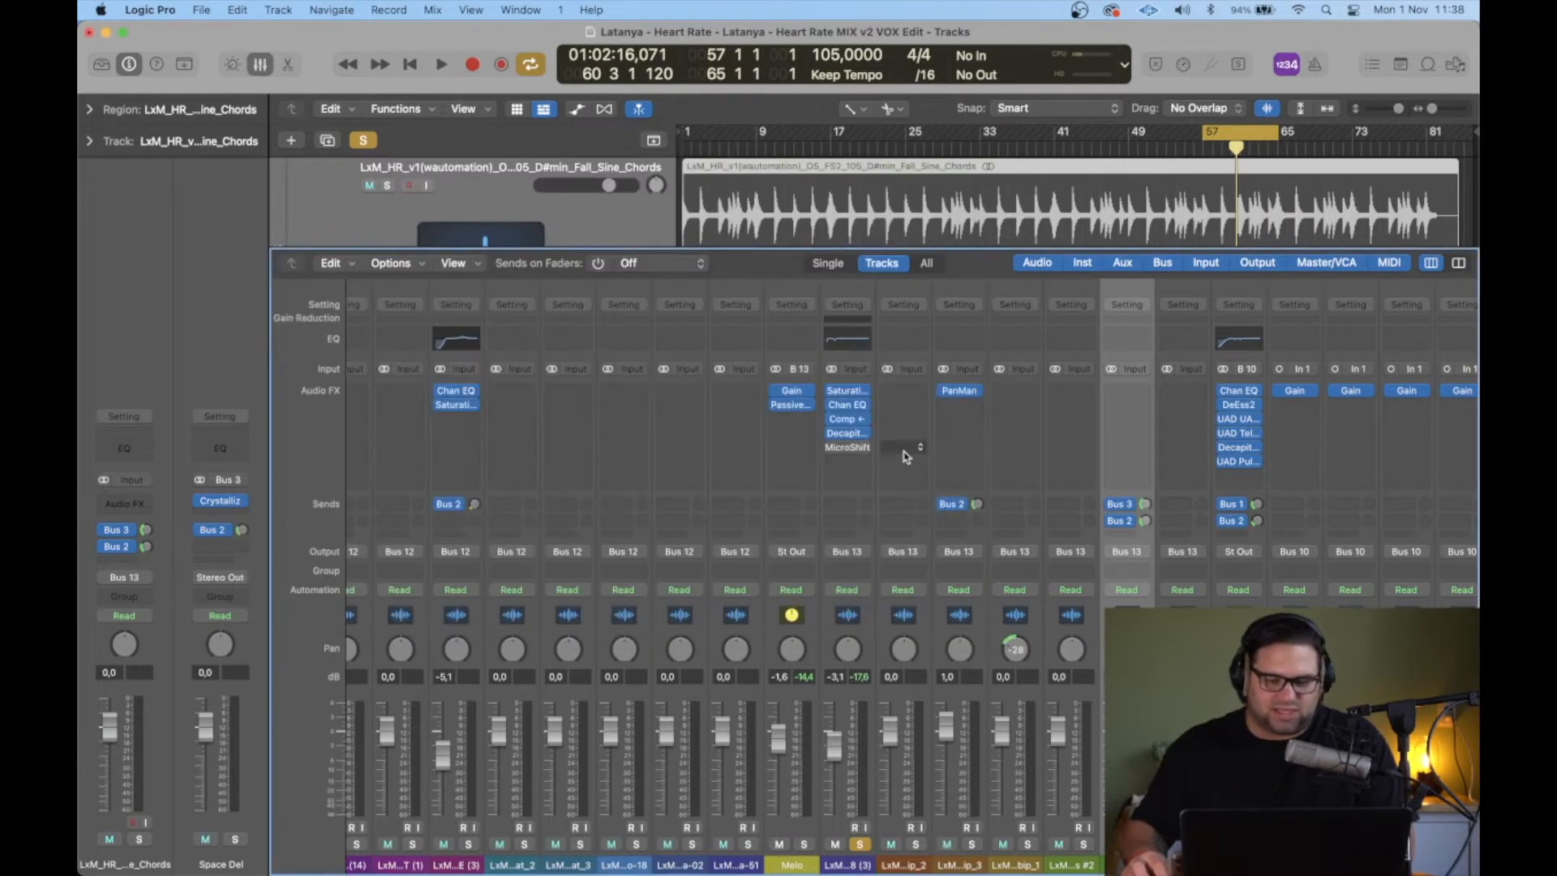
# Step: Open MicroShift on the 808 track, nudge its Focus knob, compare playback without and with the plug-in switched on, then close it
pyautogui.click(849, 450)
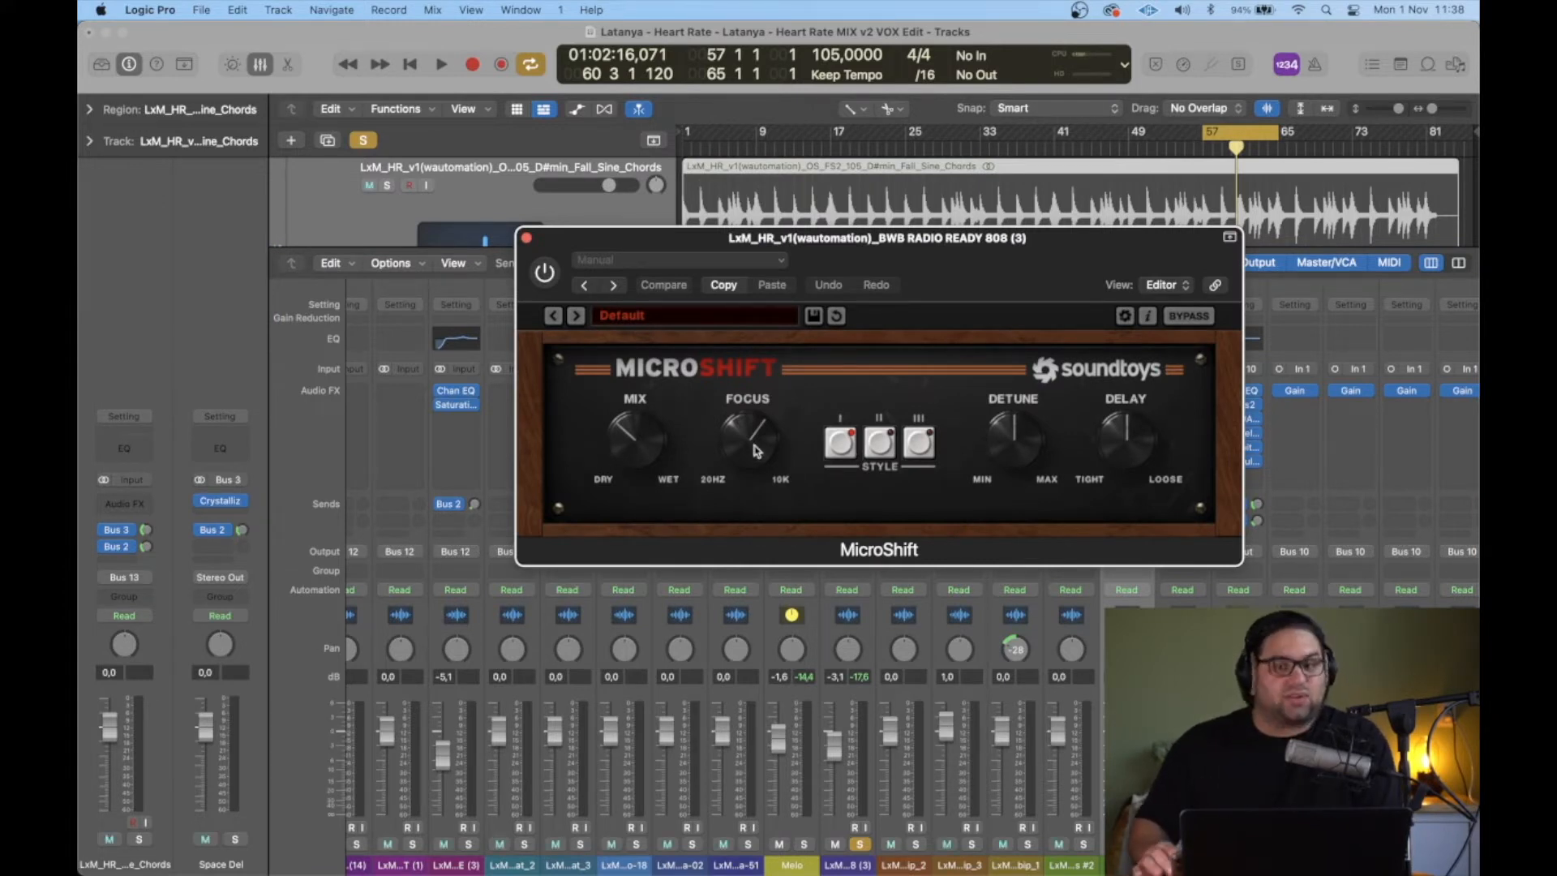
pyautogui.moveTo(754, 454); pyautogui.dragTo(744, 443)
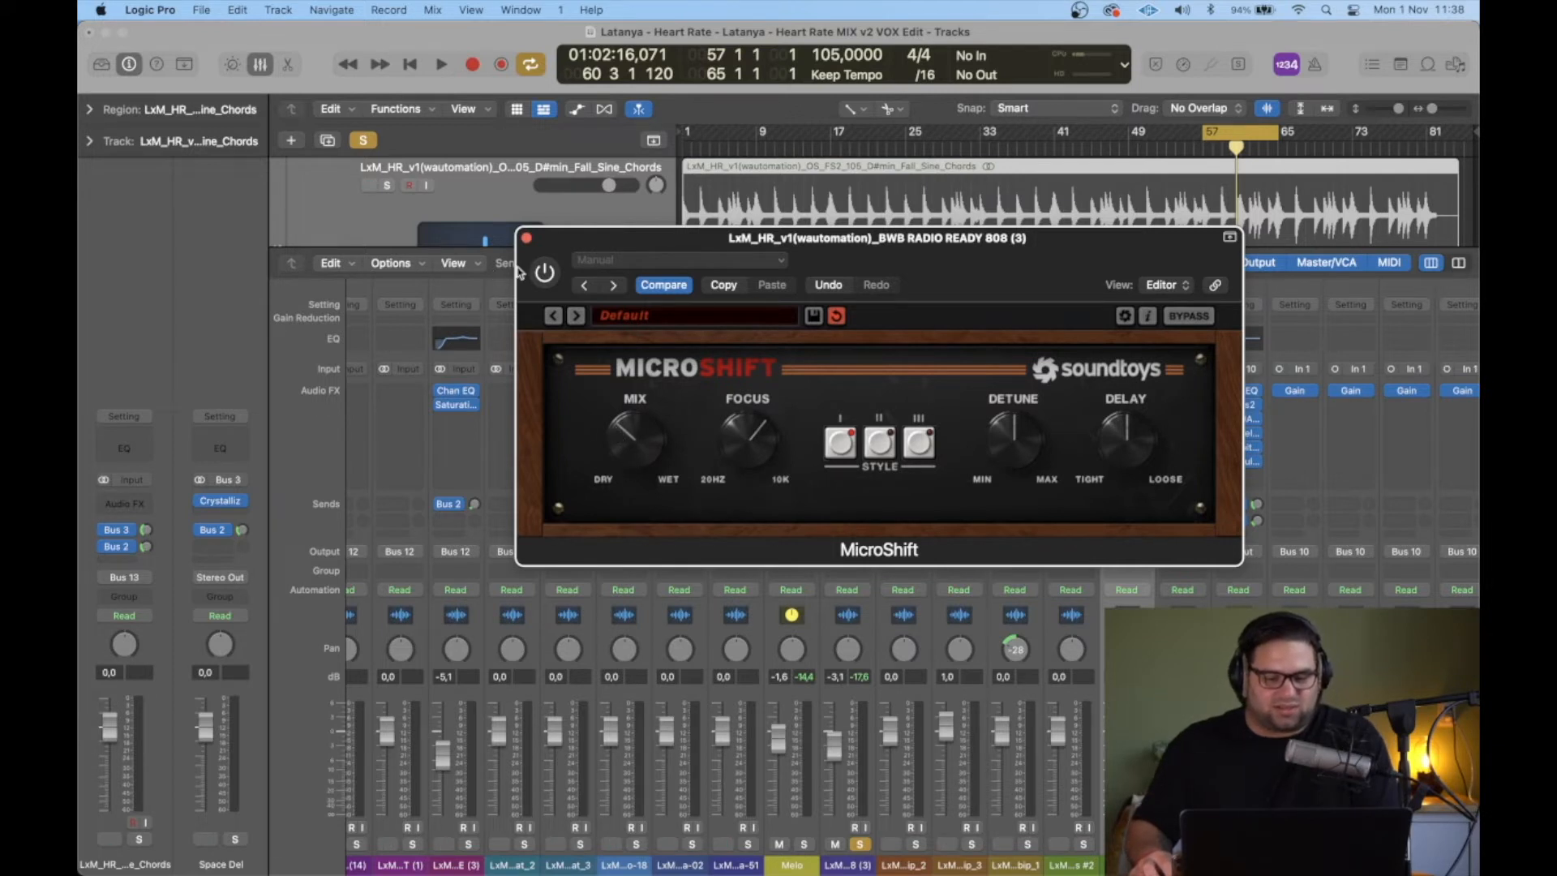
pyautogui.press('space')
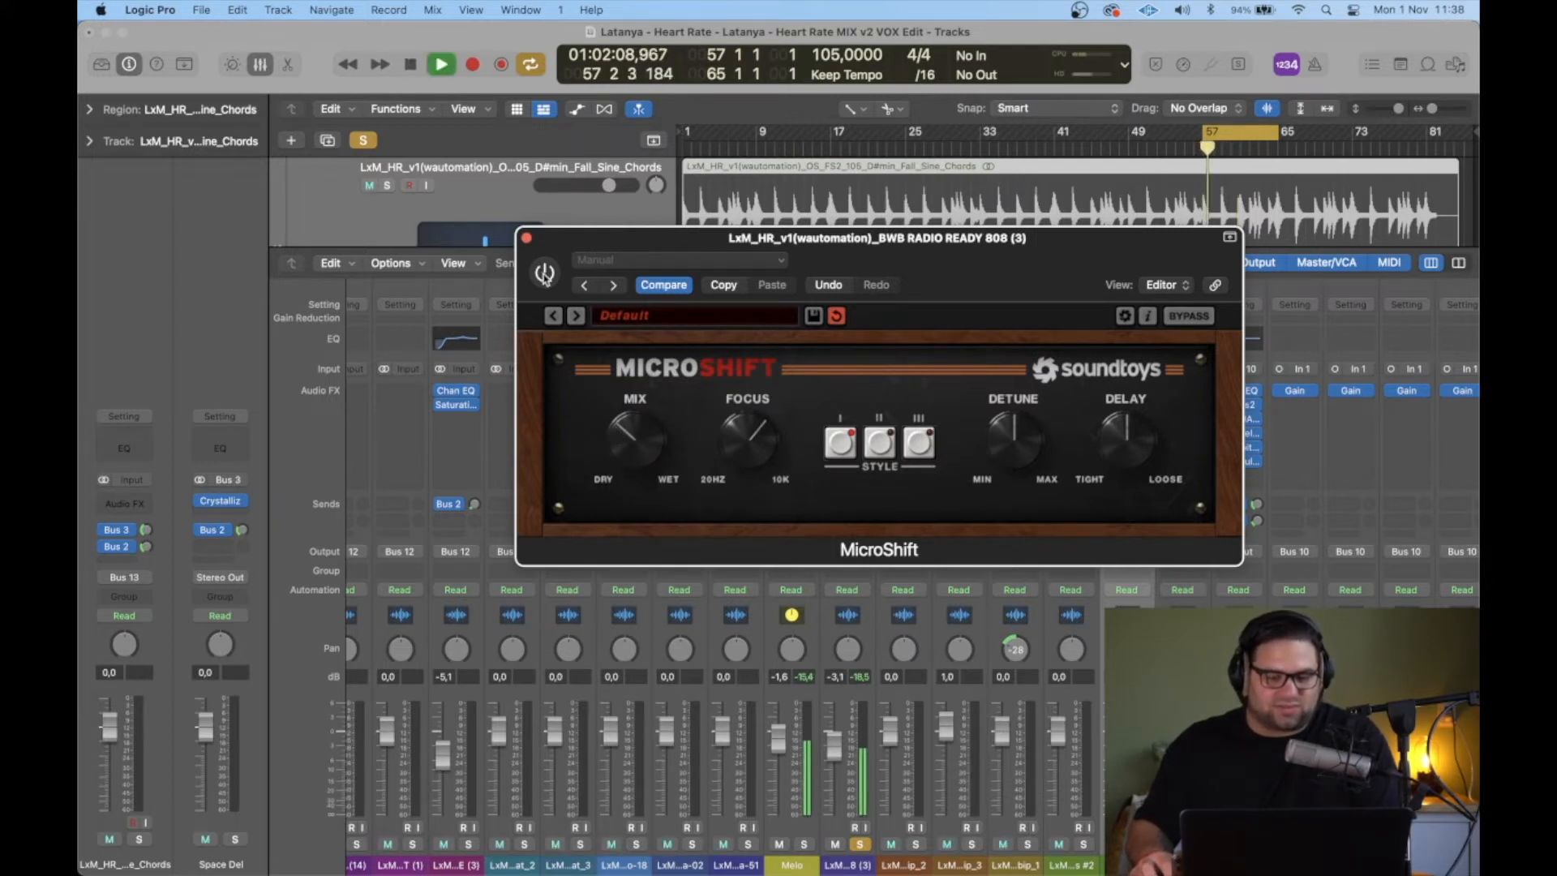
pyautogui.press('space')
pyautogui.click(544, 276)
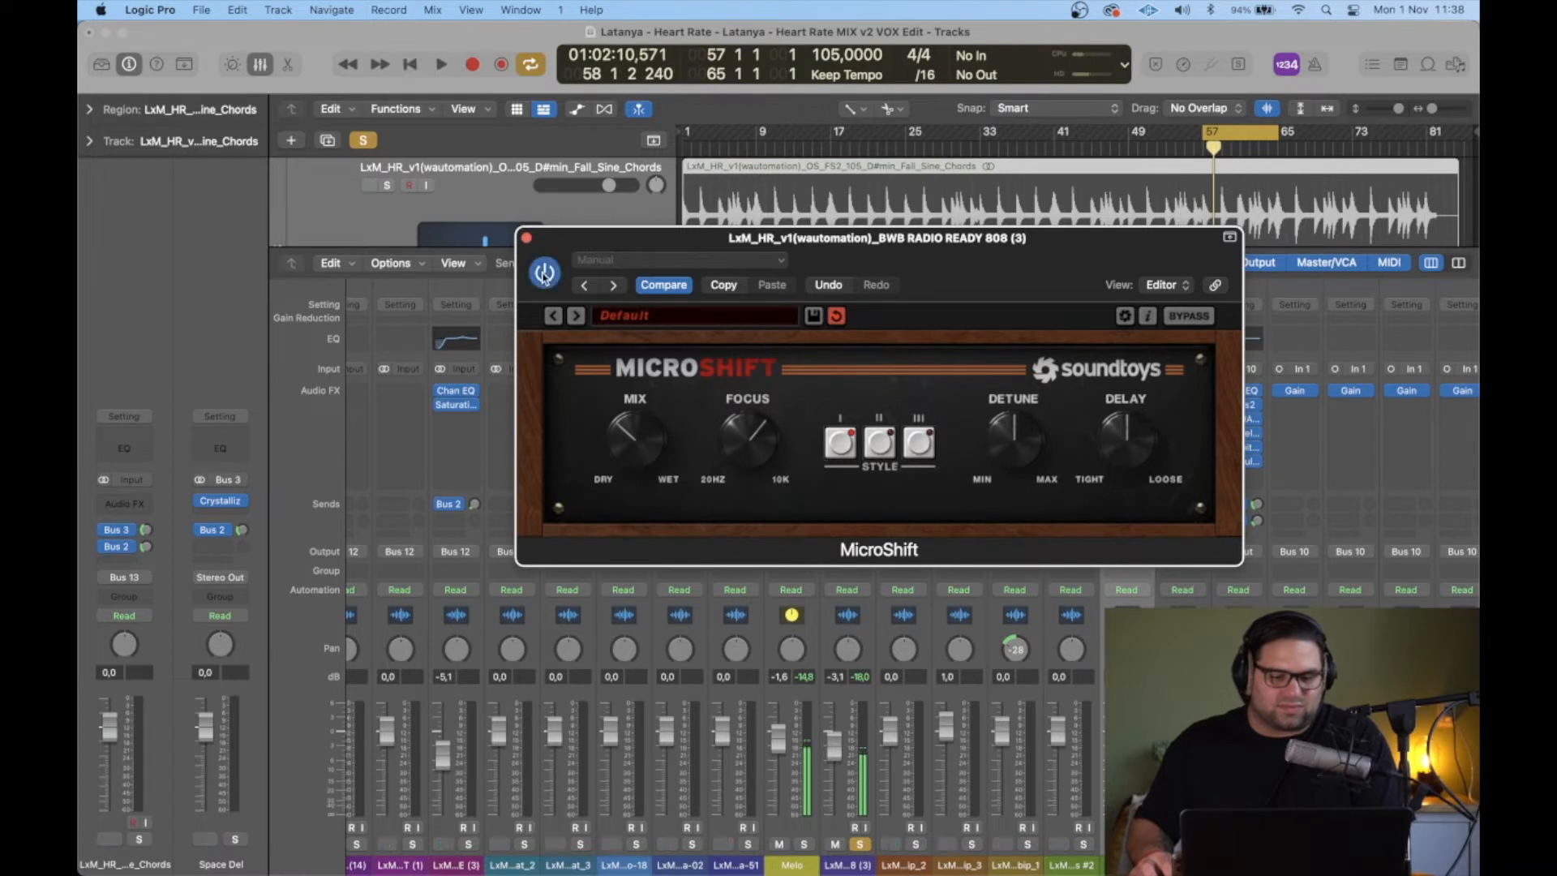
pyautogui.press('space')
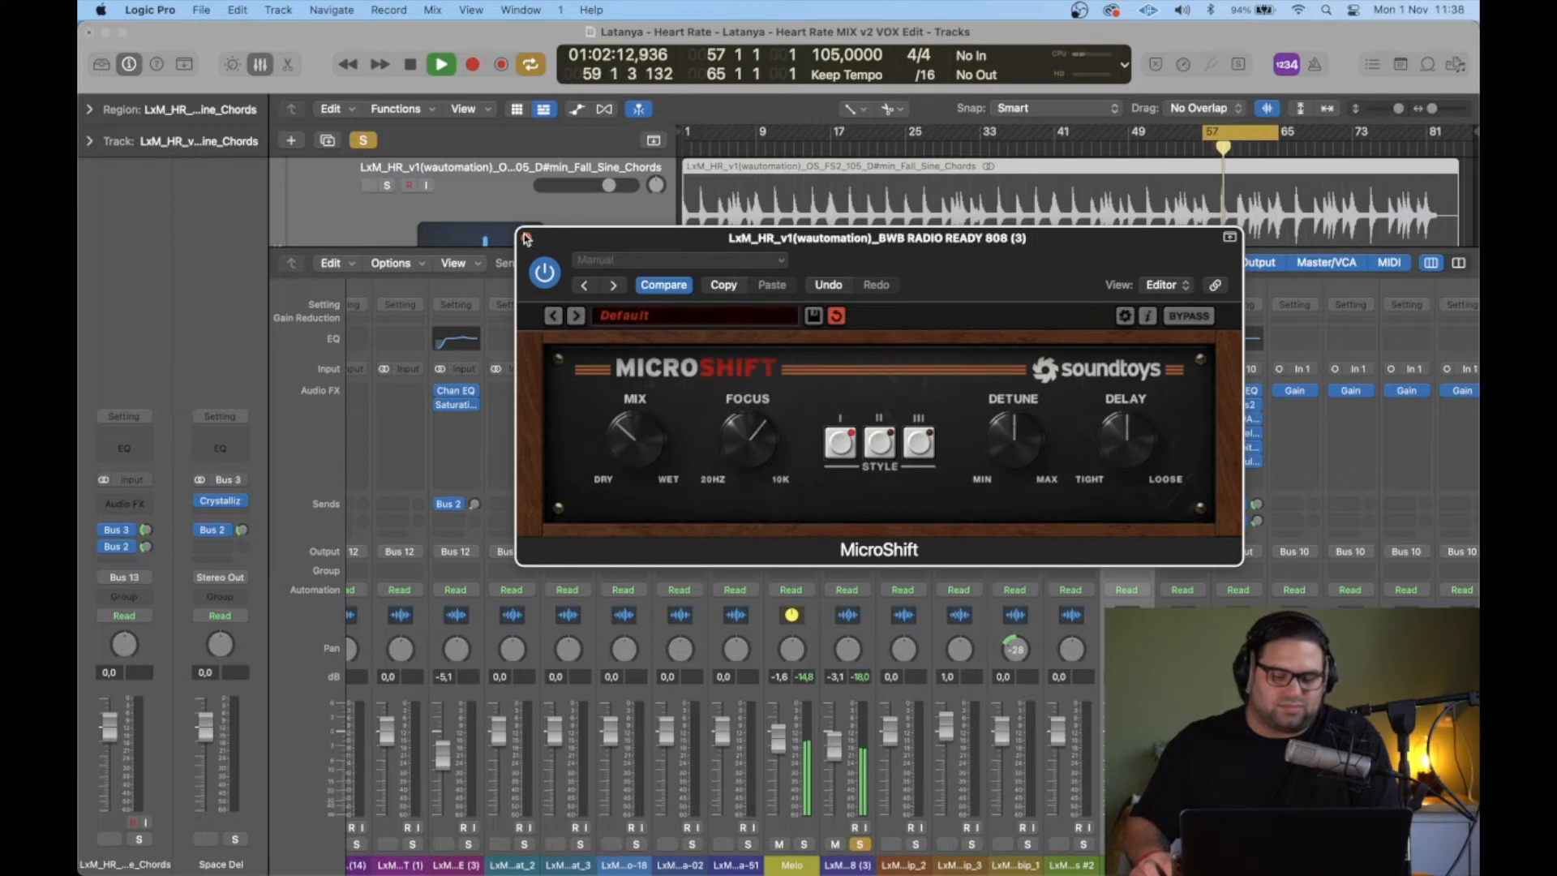
pyautogui.press('space')
pyautogui.click(526, 238)
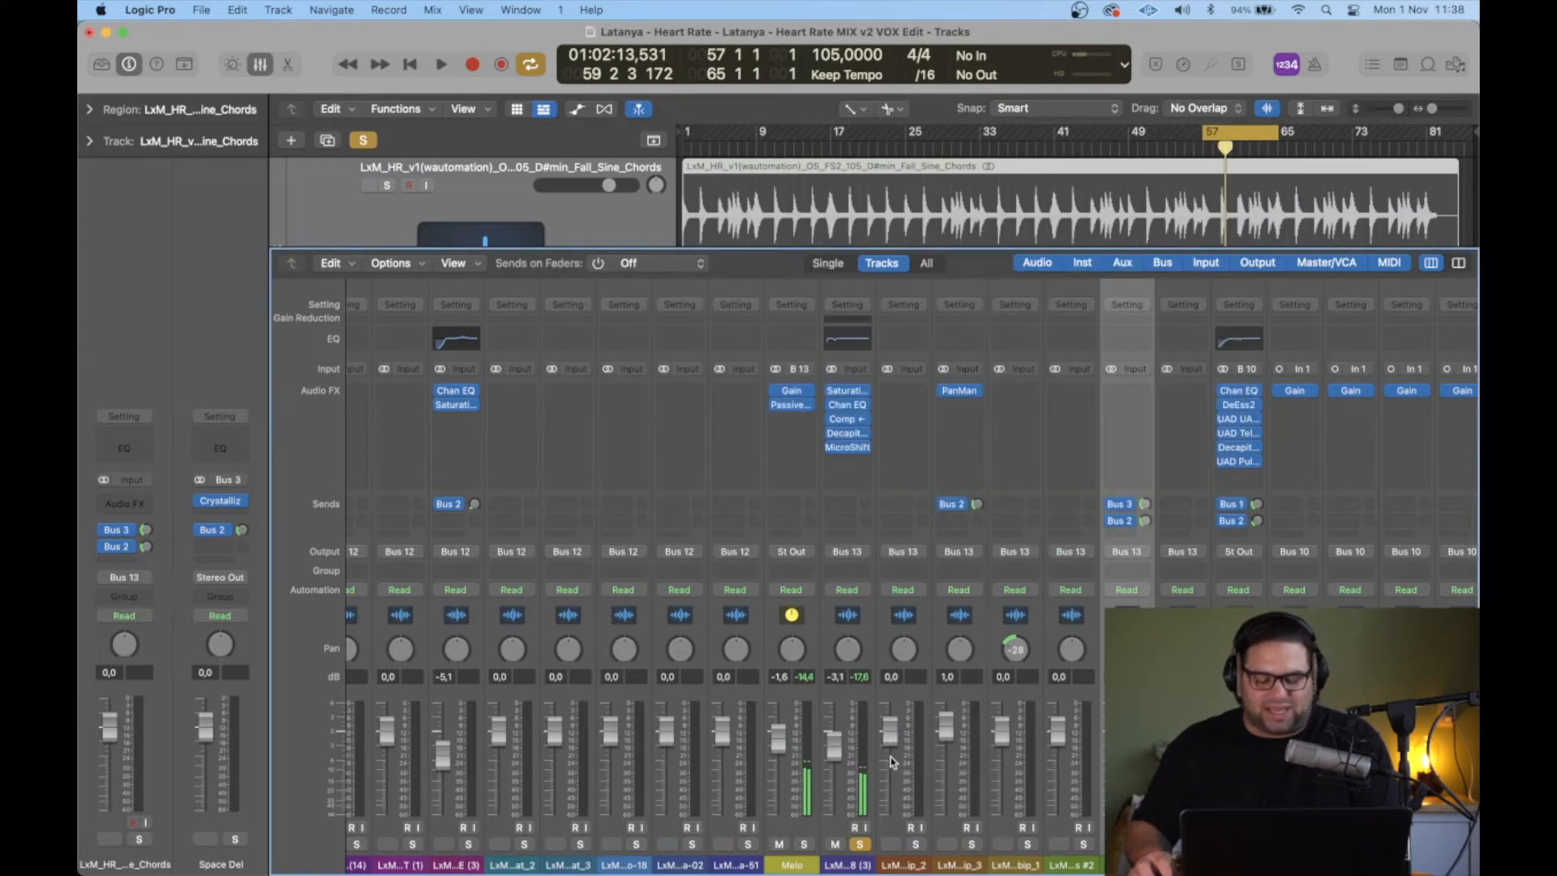
# Step: Hide the mixer, select the heart rate aditional stems_1 track, and solo all tracks from Drums down to Lead Verse
pyautogui.press('x')
pyautogui.scroll(-6, 889, 706)
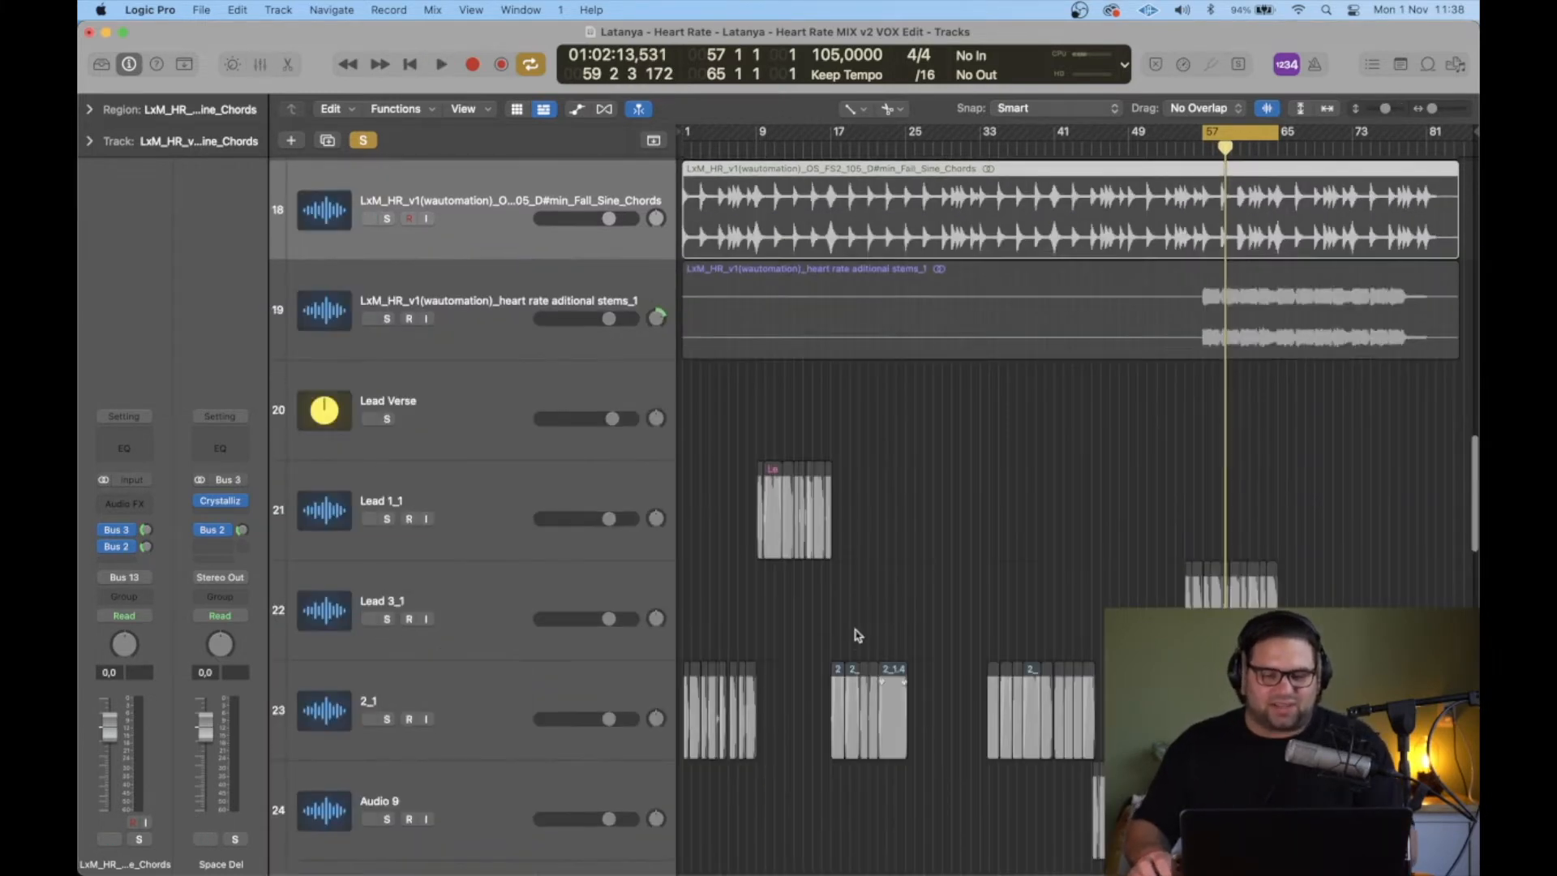
pyautogui.scroll(-3, 874, 622)
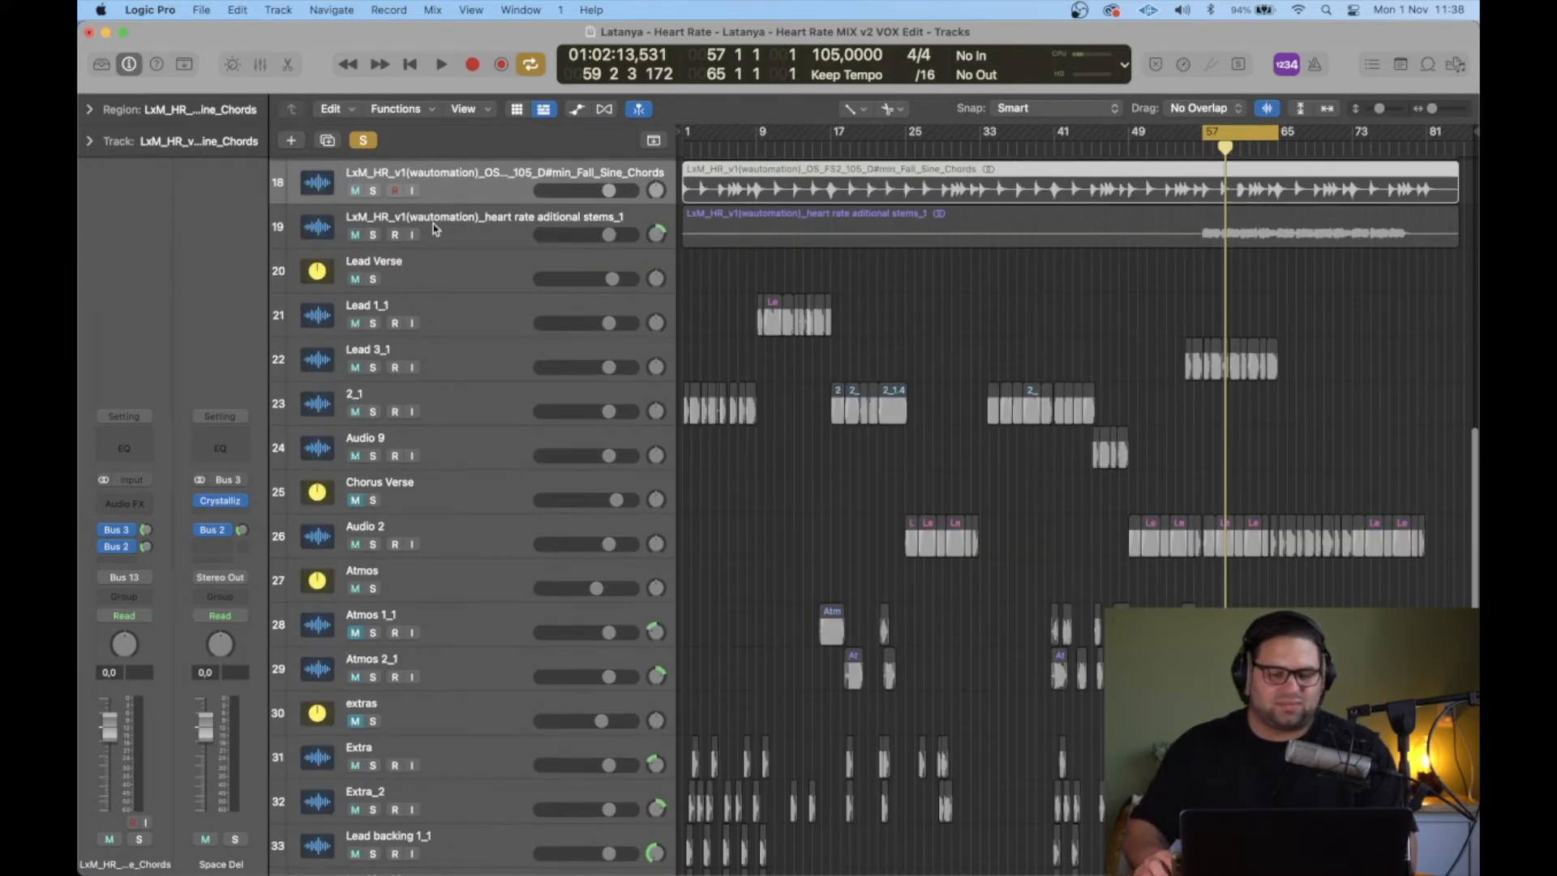
pyautogui.click(432, 223)
pyautogui.scroll(10, 432, 326)
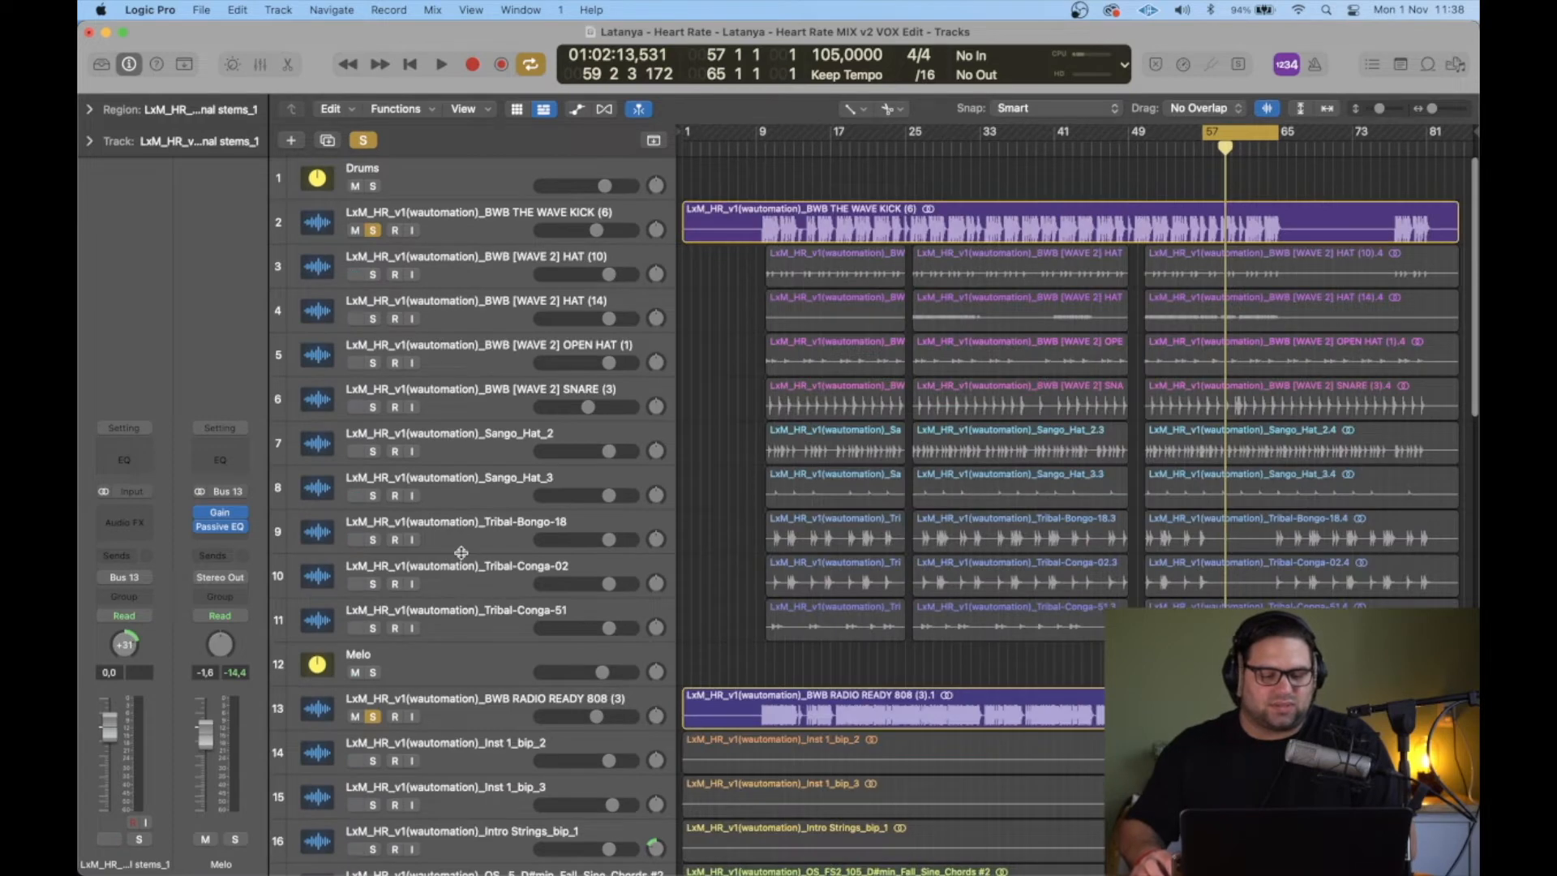
pyautogui.scroll(-2, 459, 552)
pyautogui.scroll(2, 359, 462)
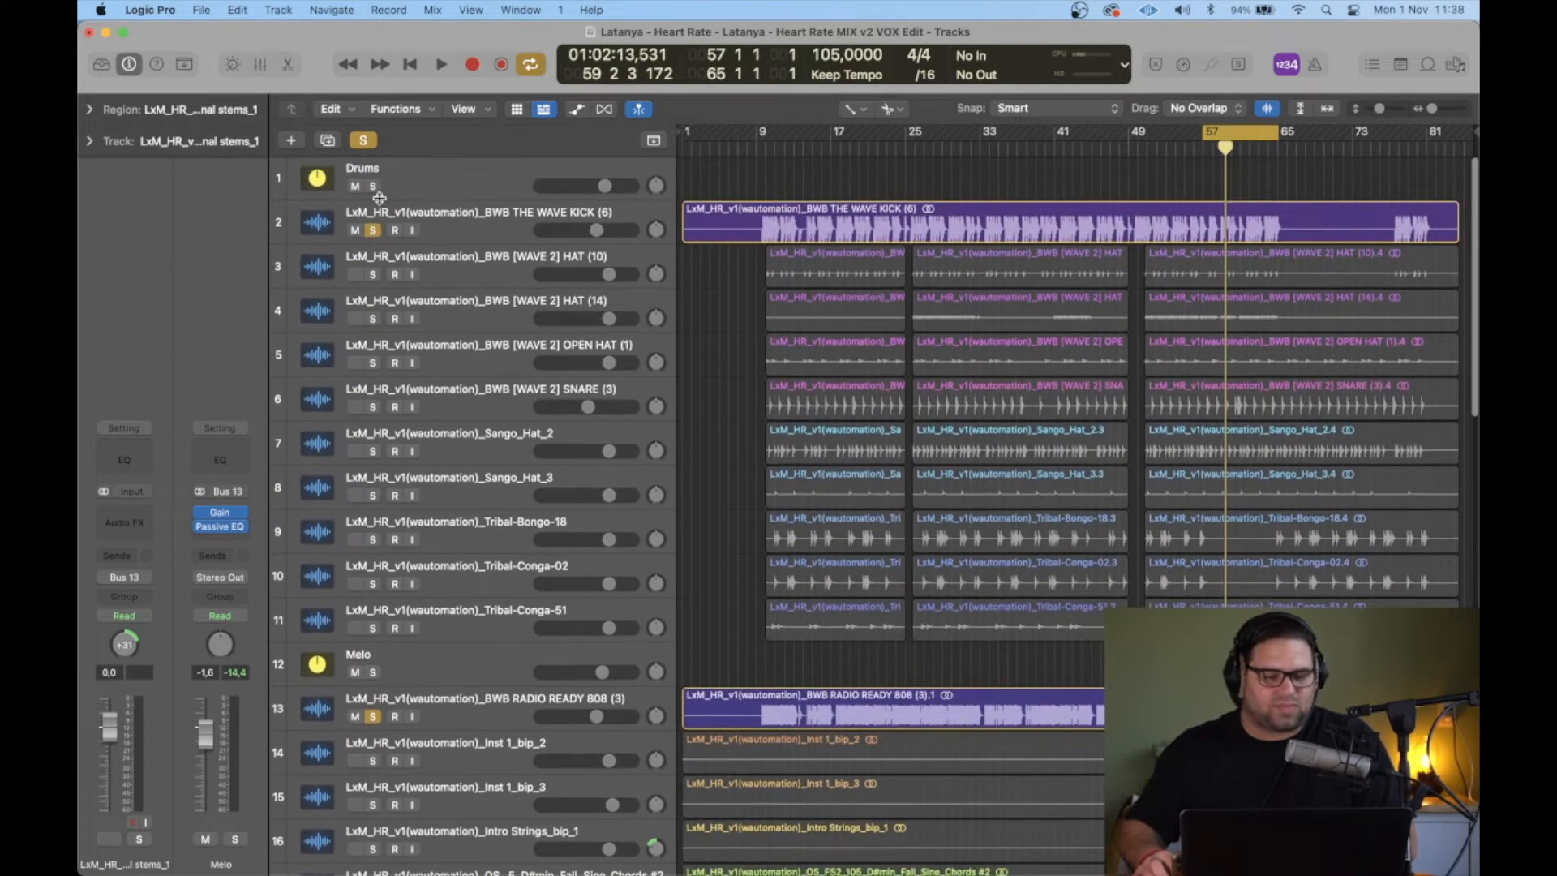
pyautogui.moveTo(373, 186); pyautogui.dragTo(374, 871)
pyautogui.moveTo(375, 739); pyautogui.dragTo(377, 699)
# Step: Play the soloed tracks together in the cycle starting at bar 57, then stop
pyautogui.scroll(-5, 470, 589)
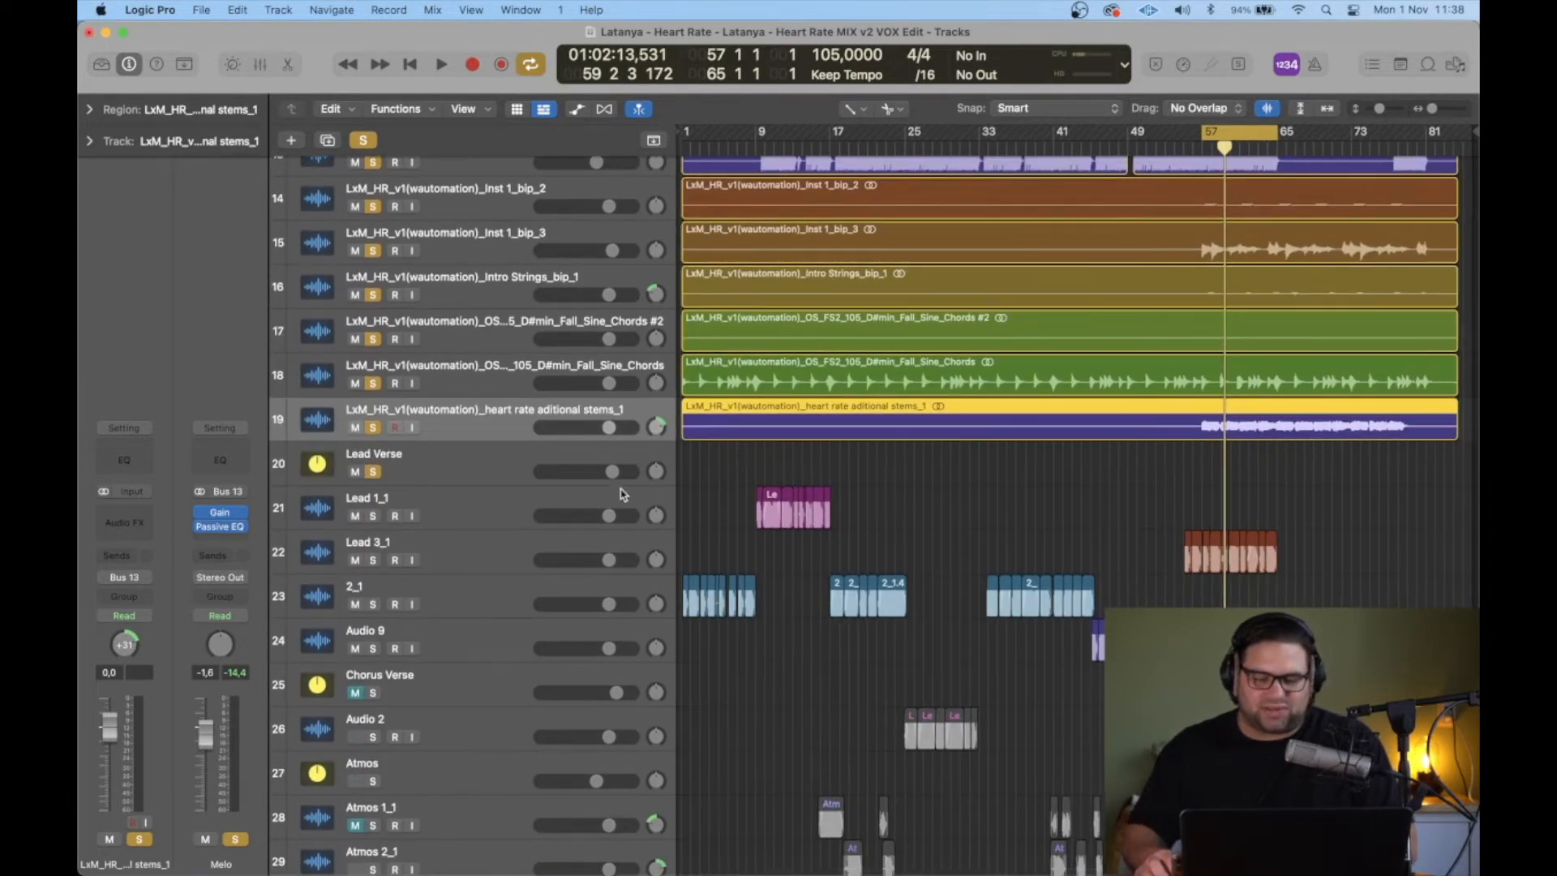
pyautogui.press('space')
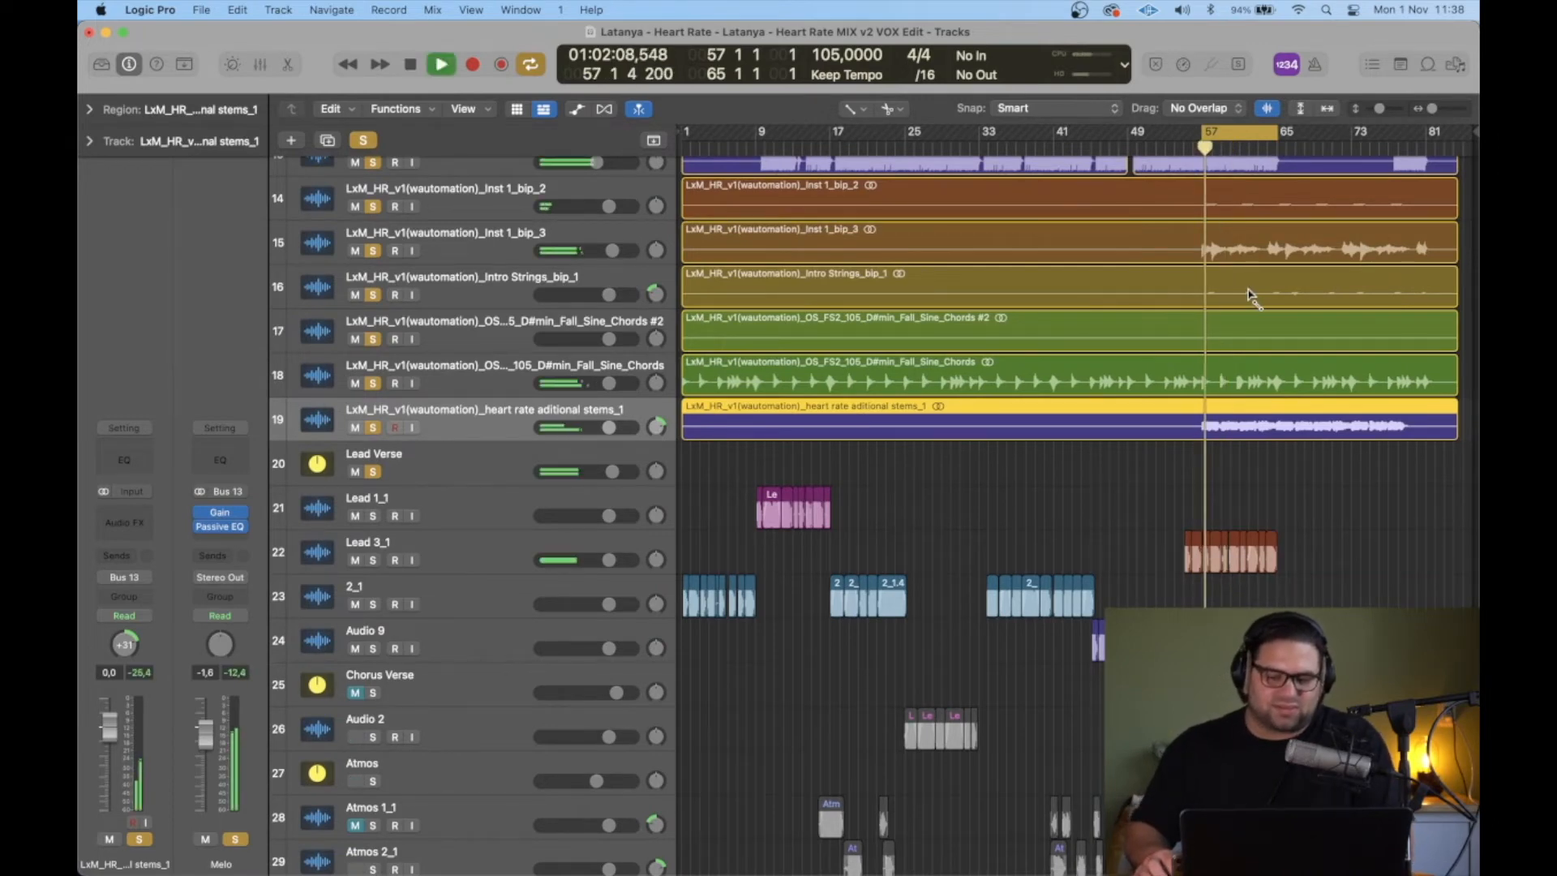
pyautogui.scroll(-4, 921, 361)
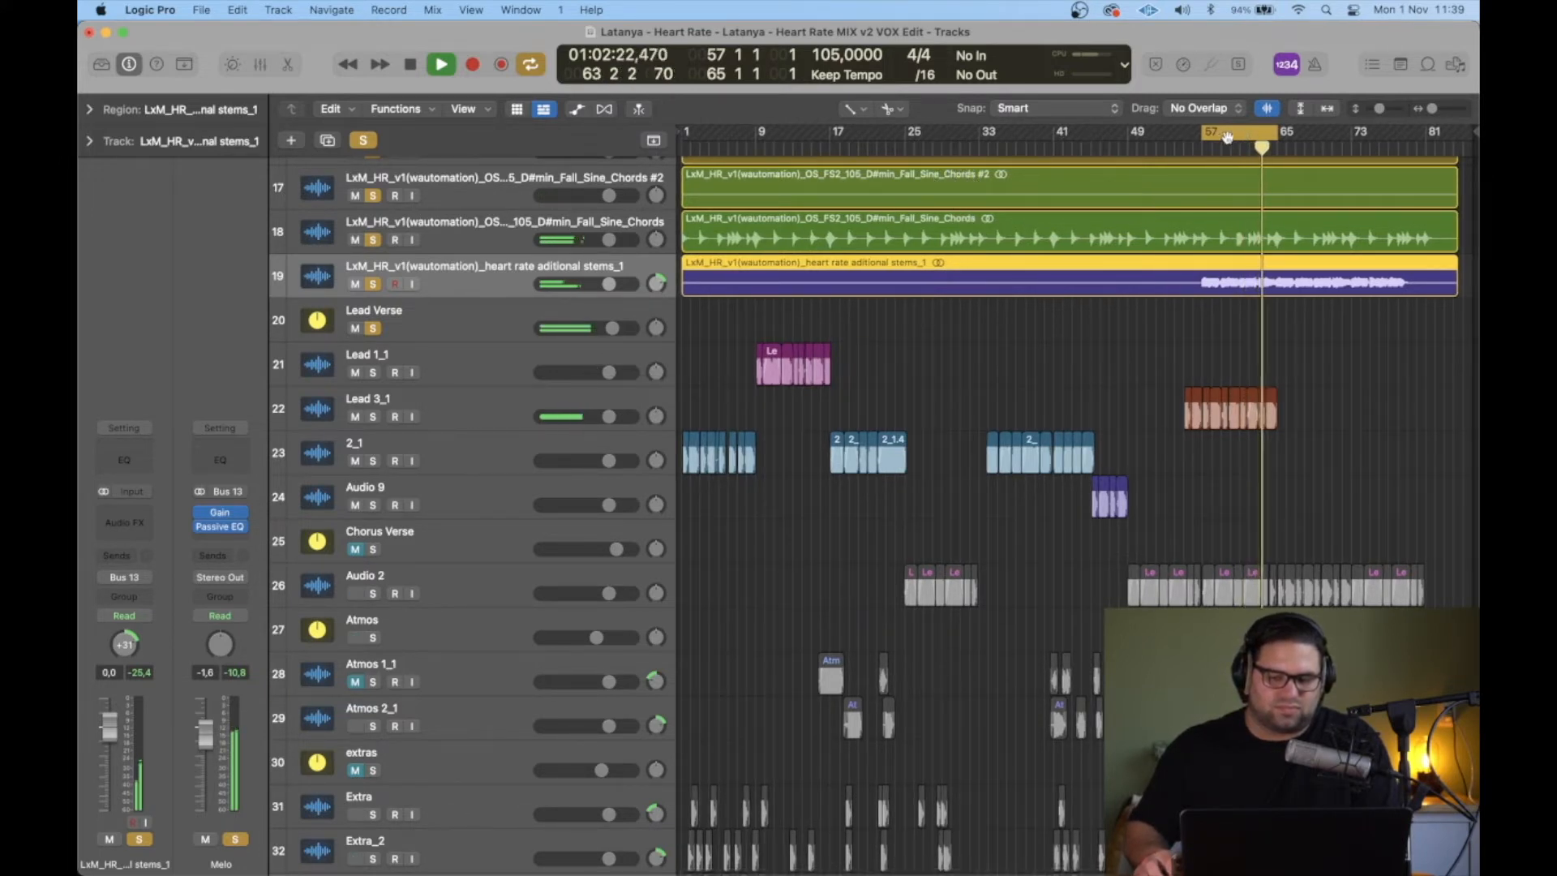
pyautogui.press('space')
# Step: Move the cycle range to bars 25 to 33 and solo the Chorus Verse track as well
pyautogui.moveTo(1232, 146); pyautogui.dragTo(934, 150)
pyautogui.click(421, 534)
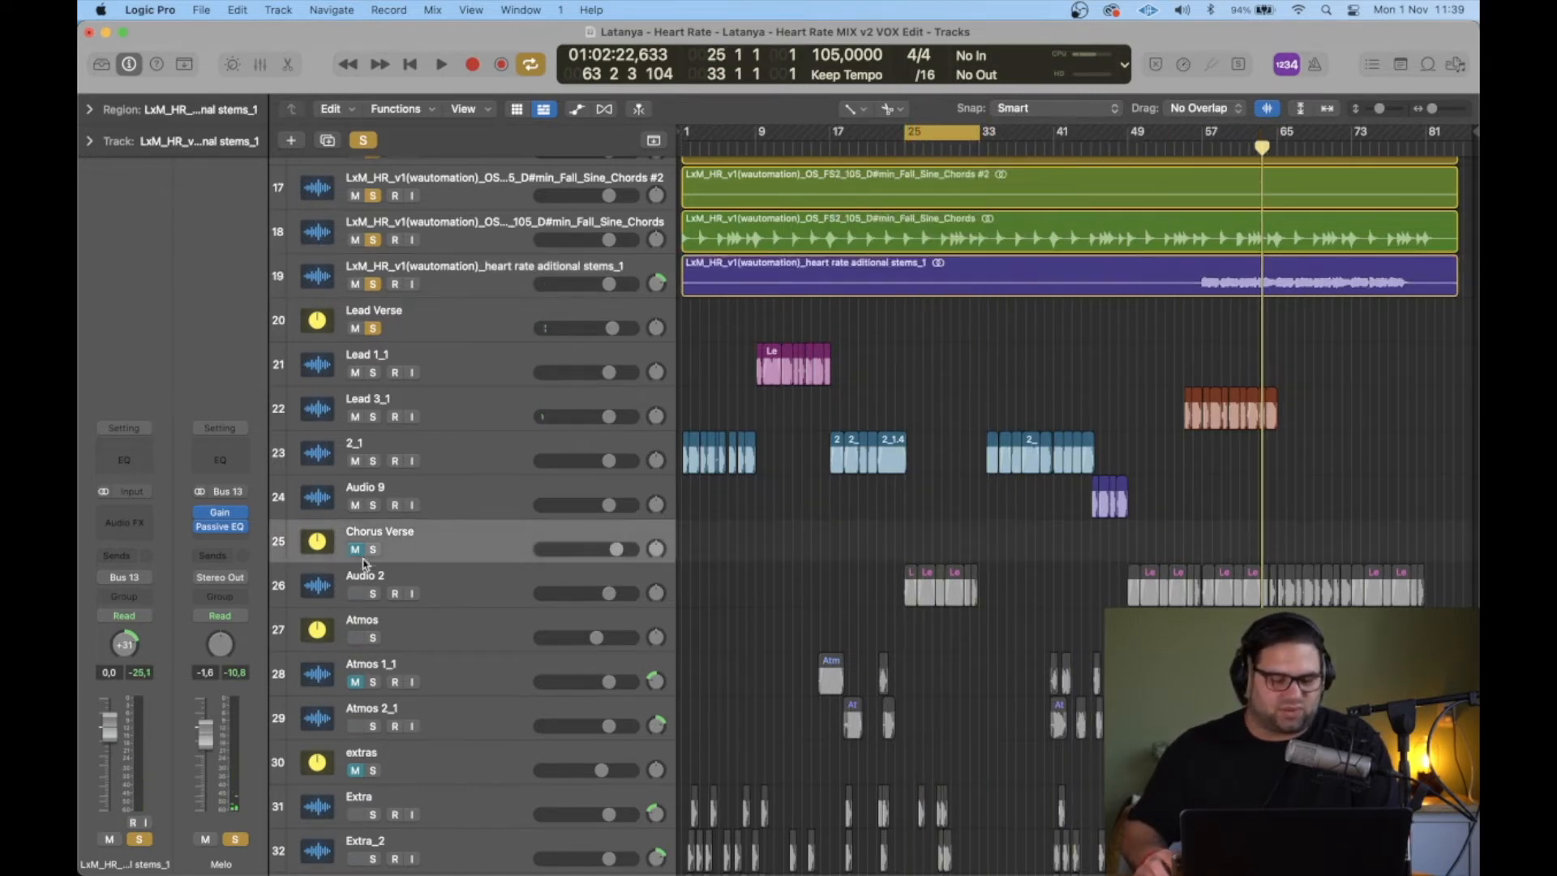
pyautogui.click(374, 550)
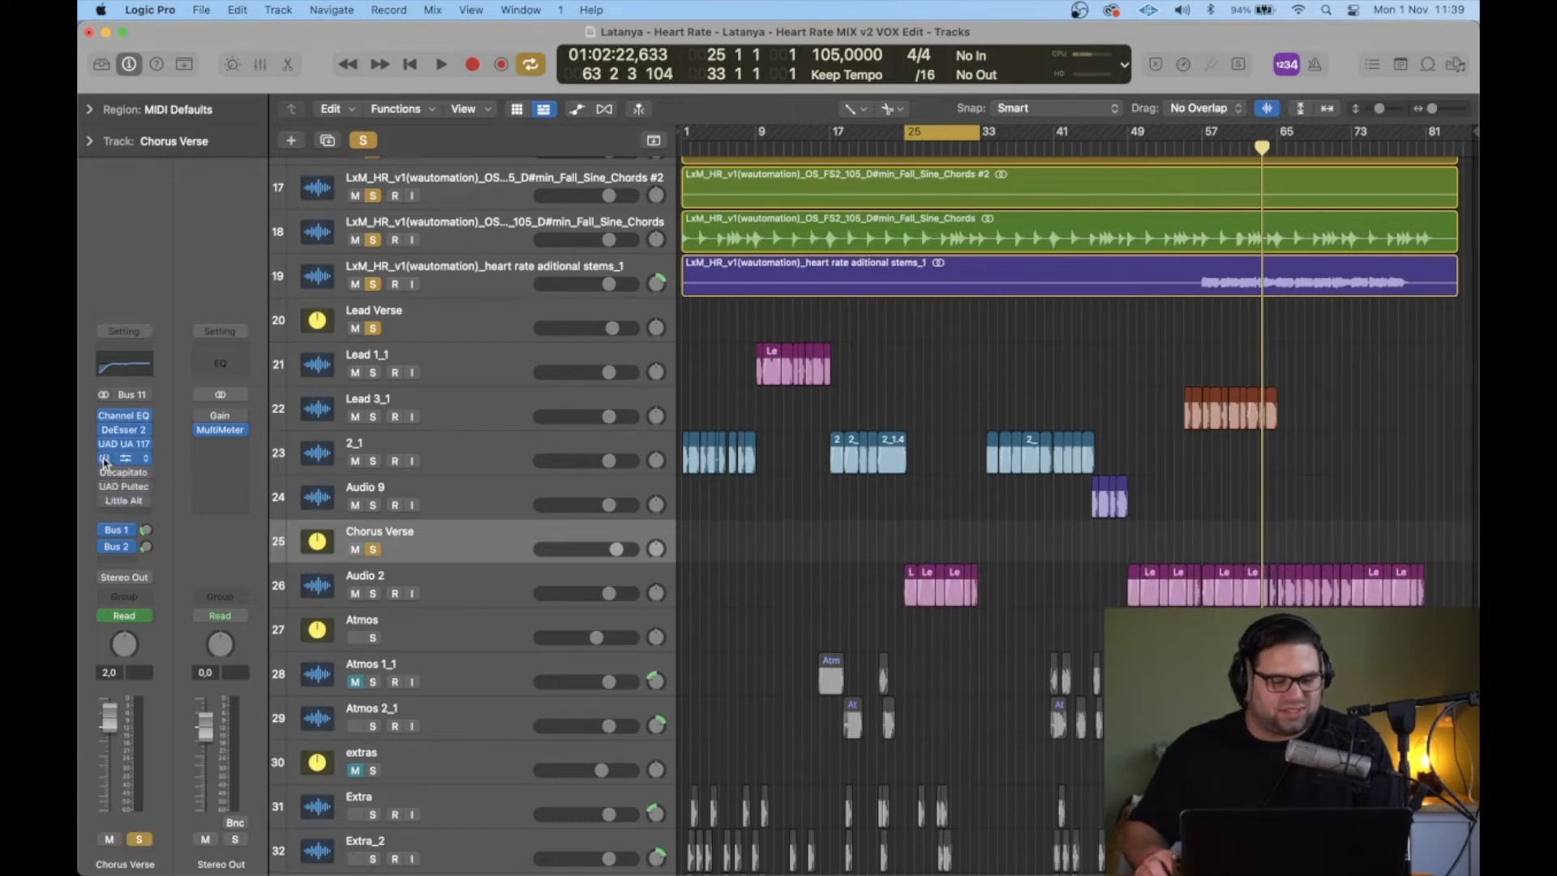
# Step: Bypass all plug-ins and both sends on Chorus Verse, then play the chorus vocal dry and stop
pyautogui.click(104, 423)
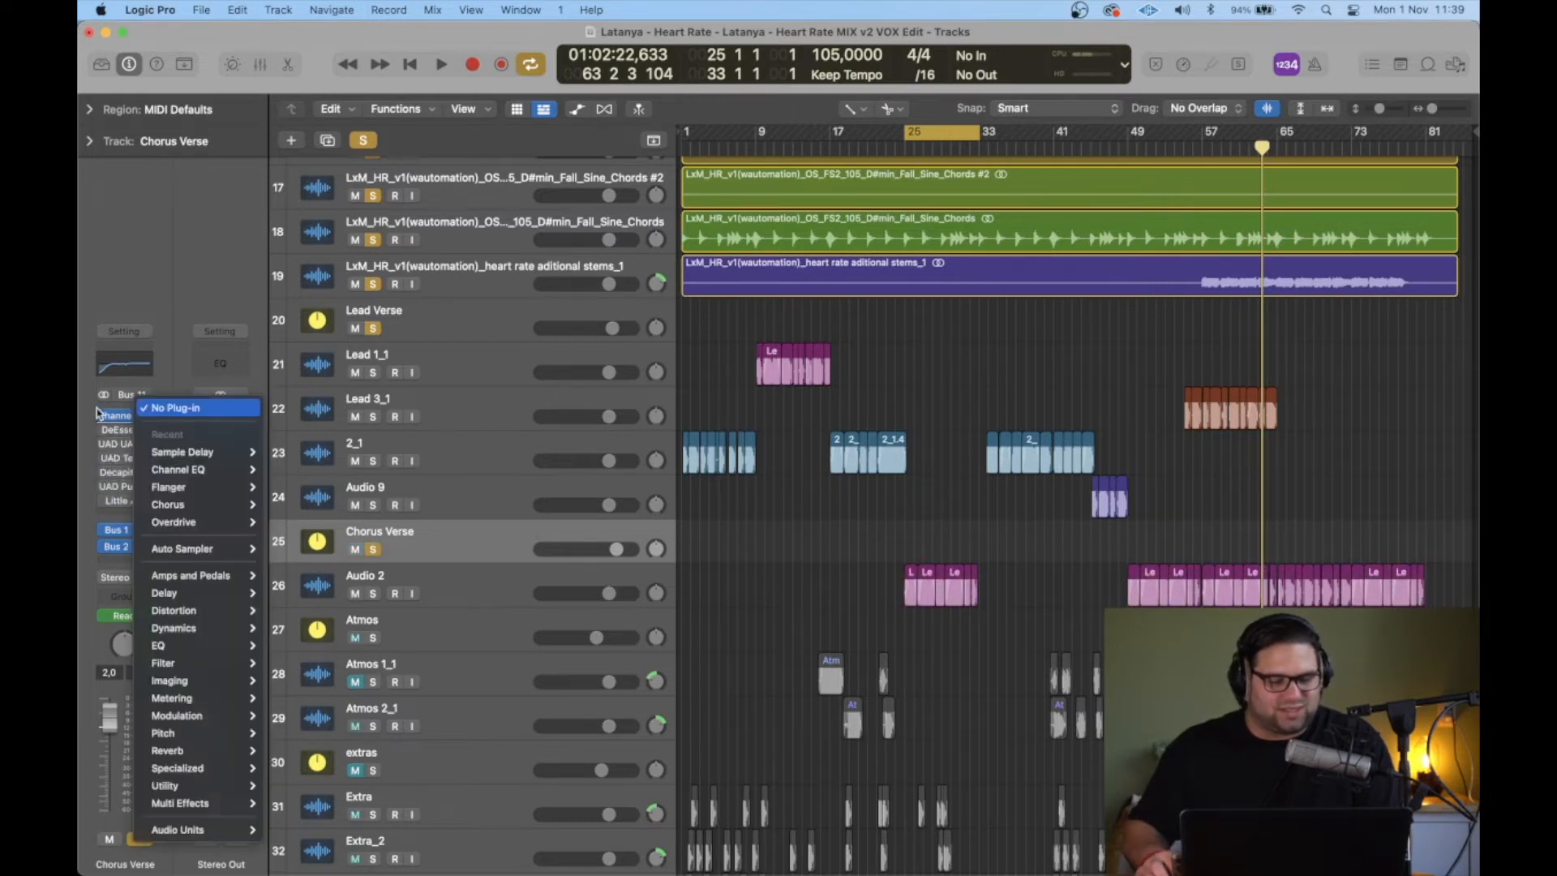
pyautogui.click(95, 414)
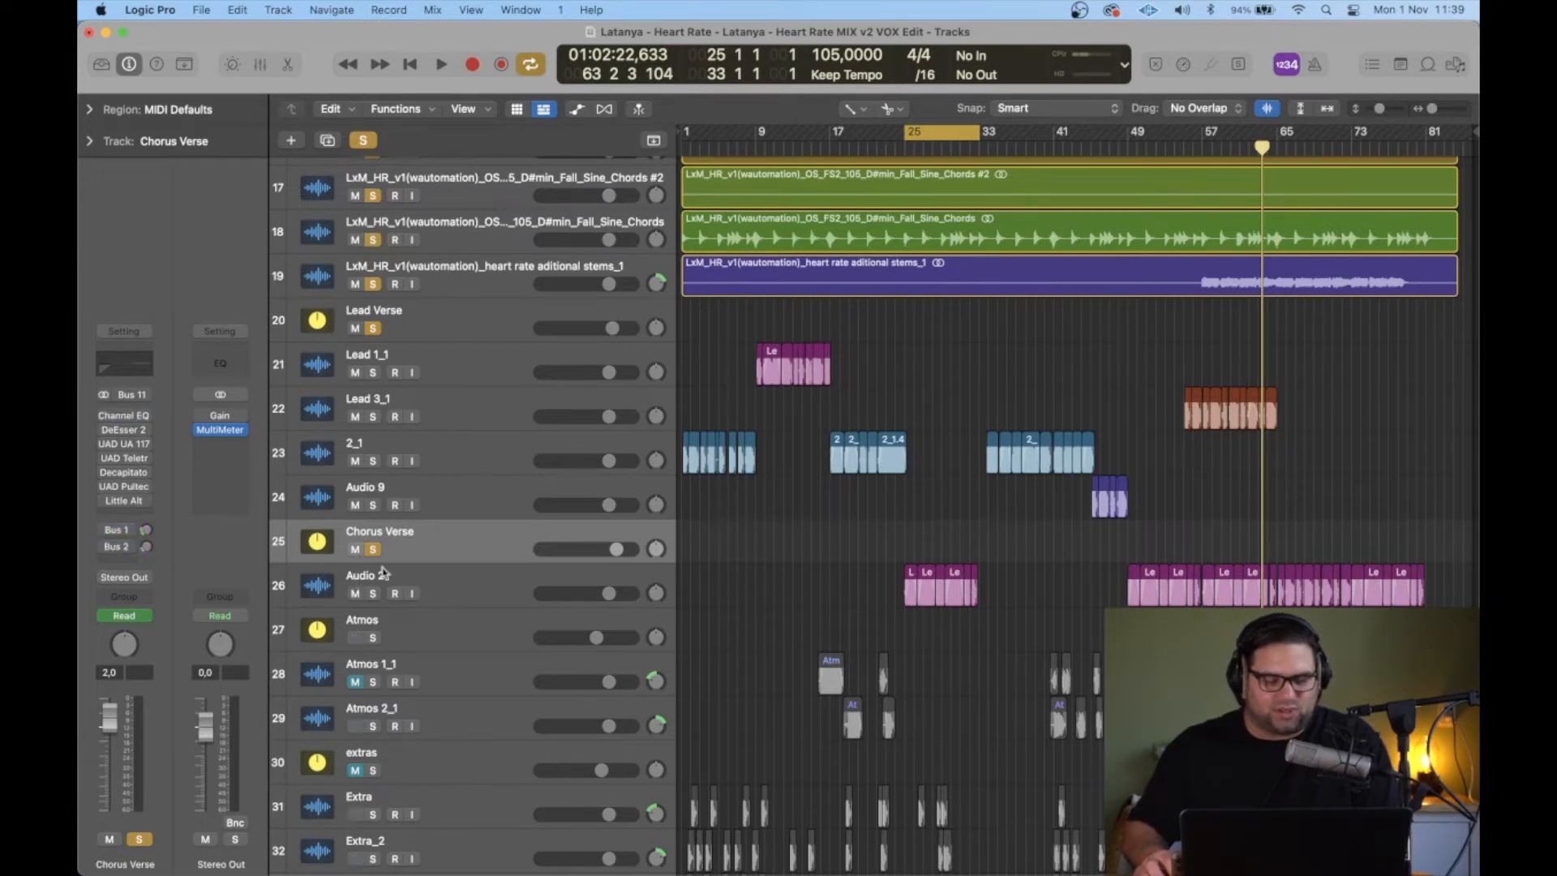
pyautogui.press('space')
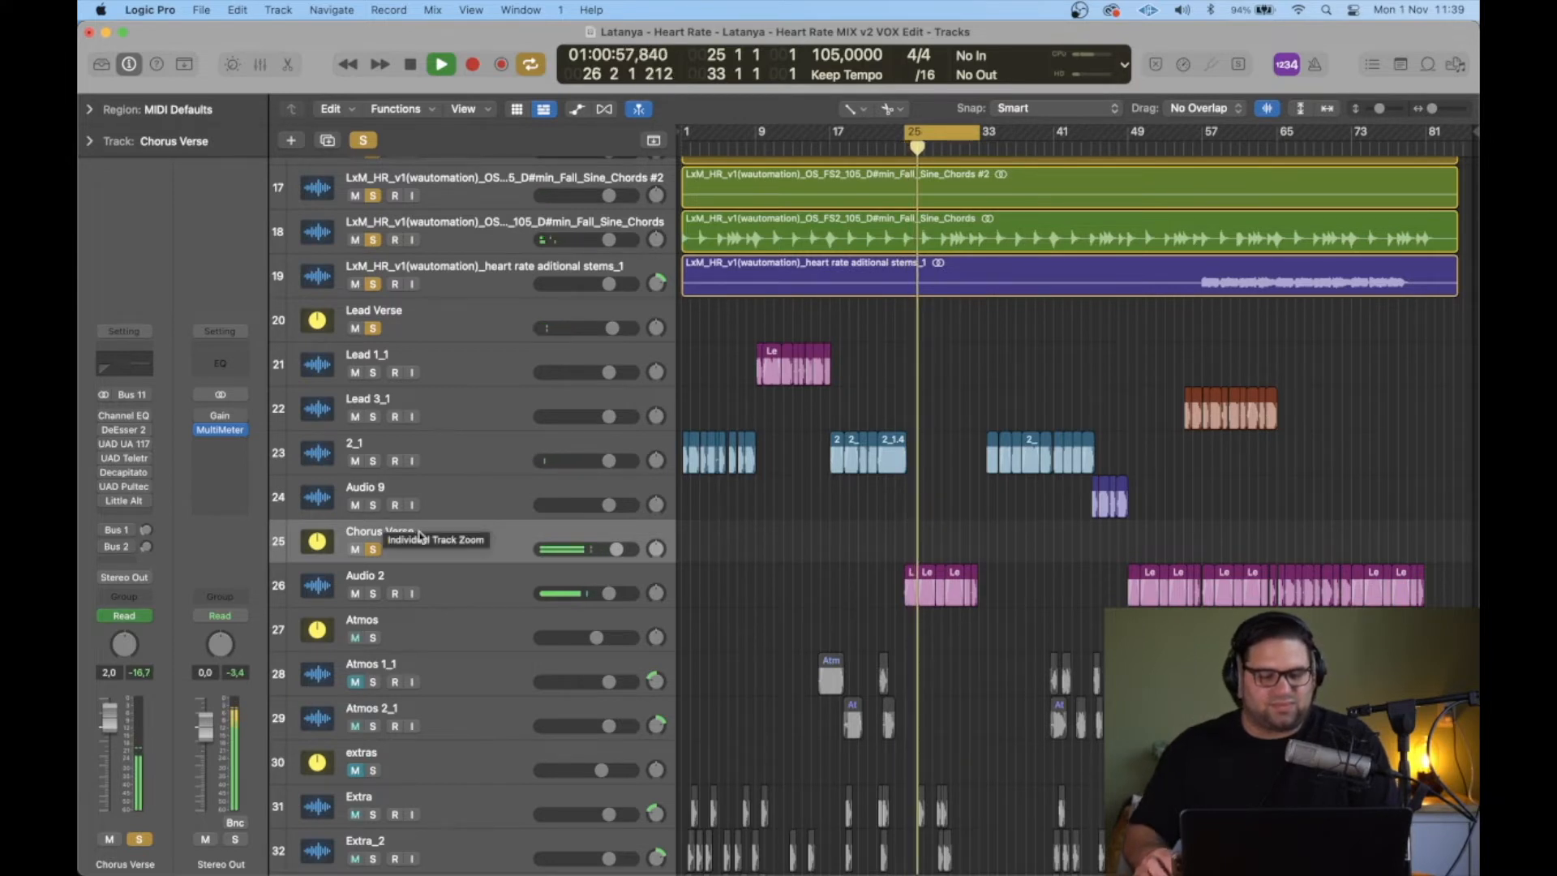
pyautogui.press('space')
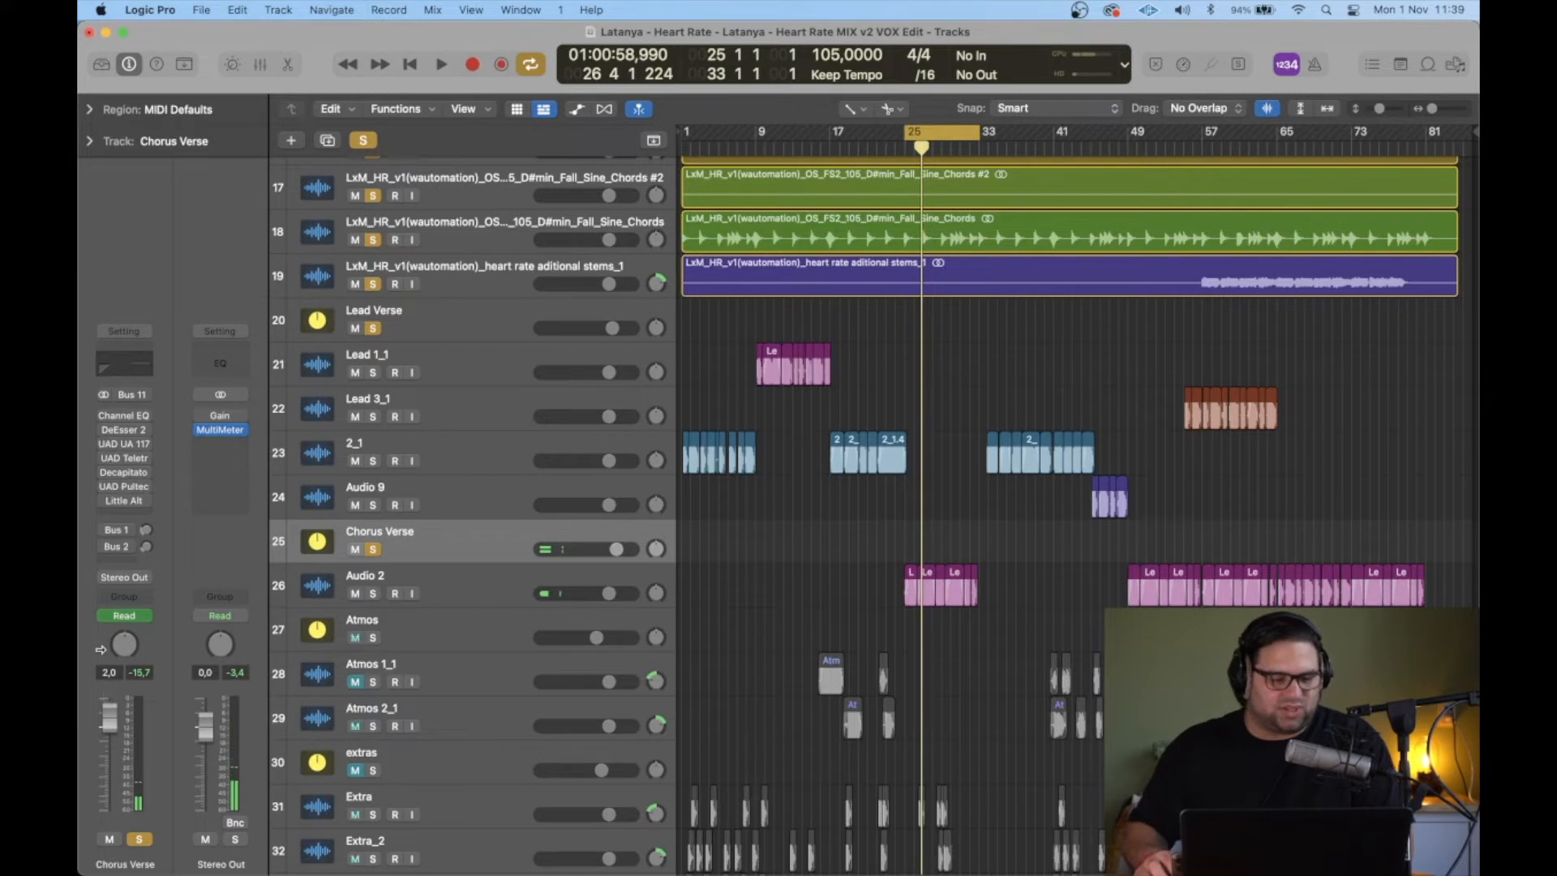
# Step: Open Channel EQ and DeEsser 2 on Chorus Verse, switch both on, show their settings, then close them
pyautogui.click(126, 417)
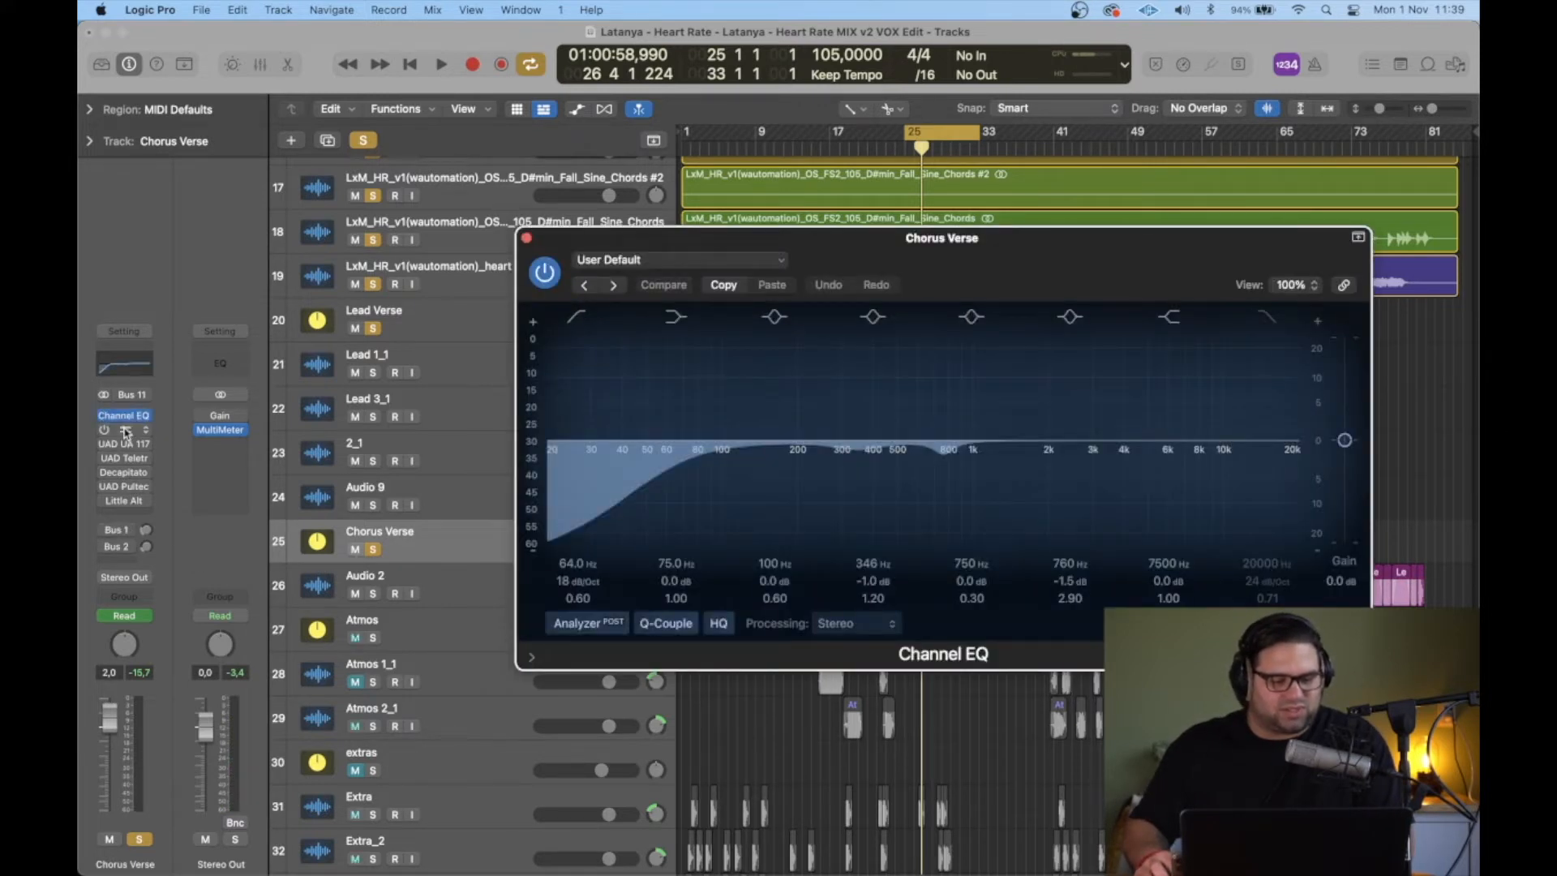
pyautogui.click(126, 430)
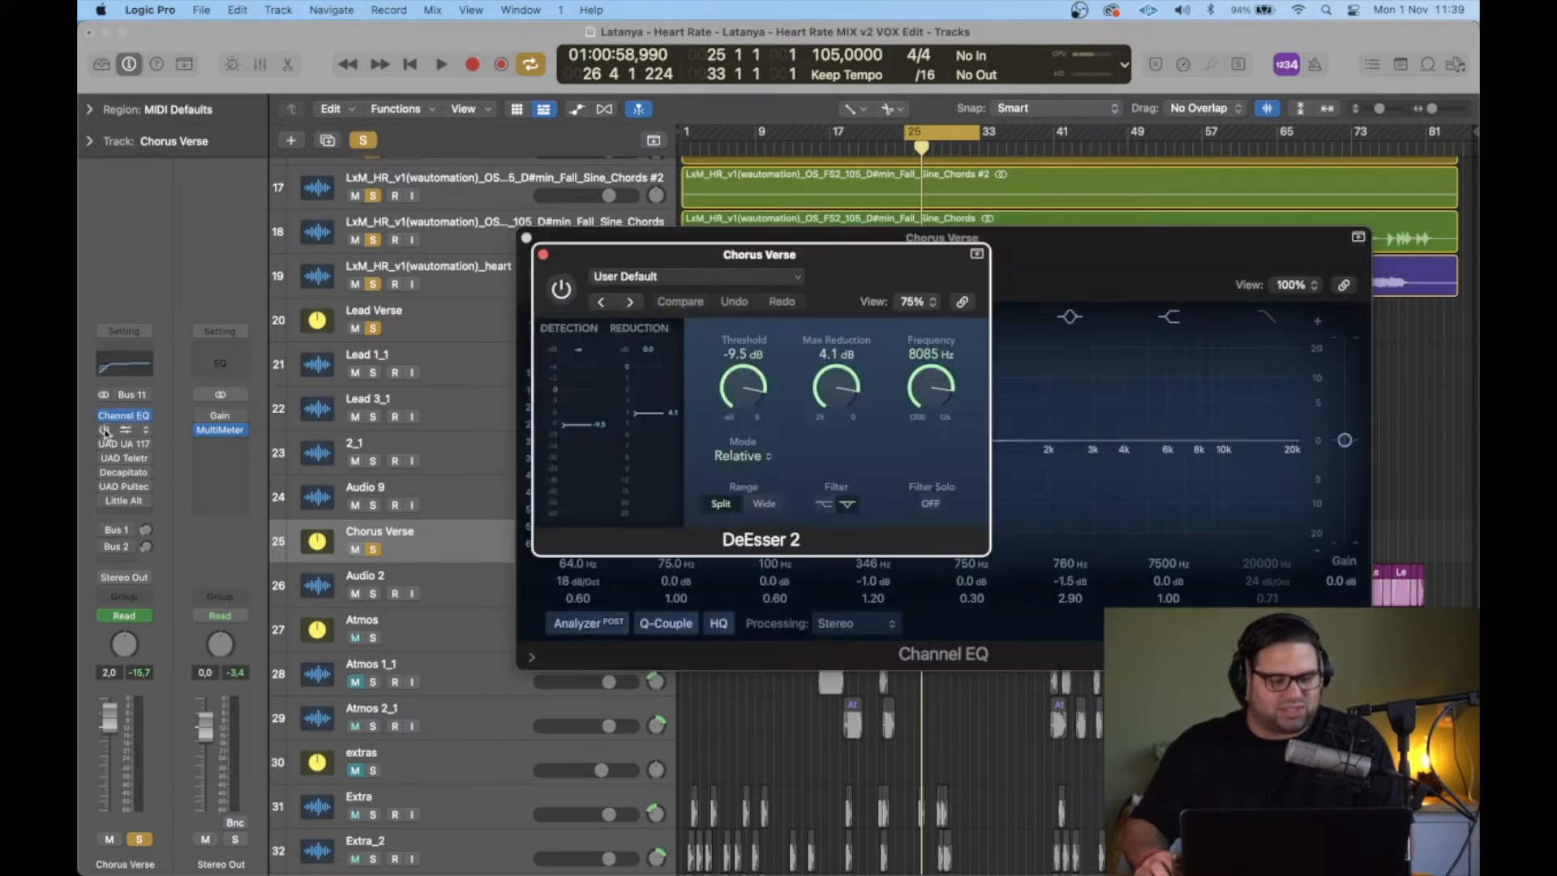
pyautogui.click(561, 285)
pyautogui.moveTo(789, 244); pyautogui.dragTo(609, 116)
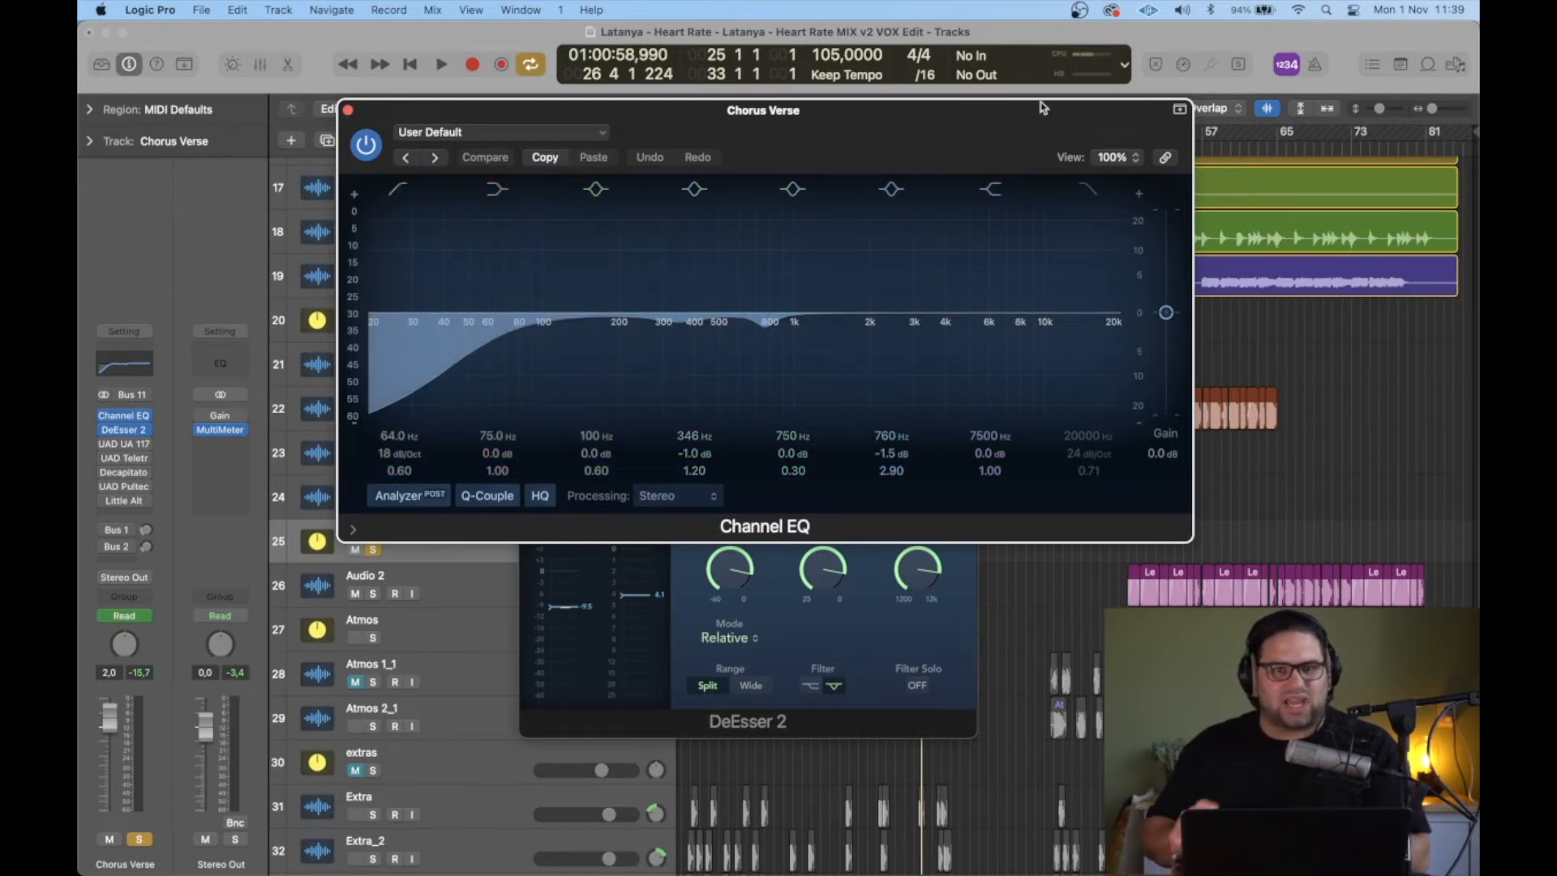
pyautogui.click(346, 110)
pyautogui.click(529, 437)
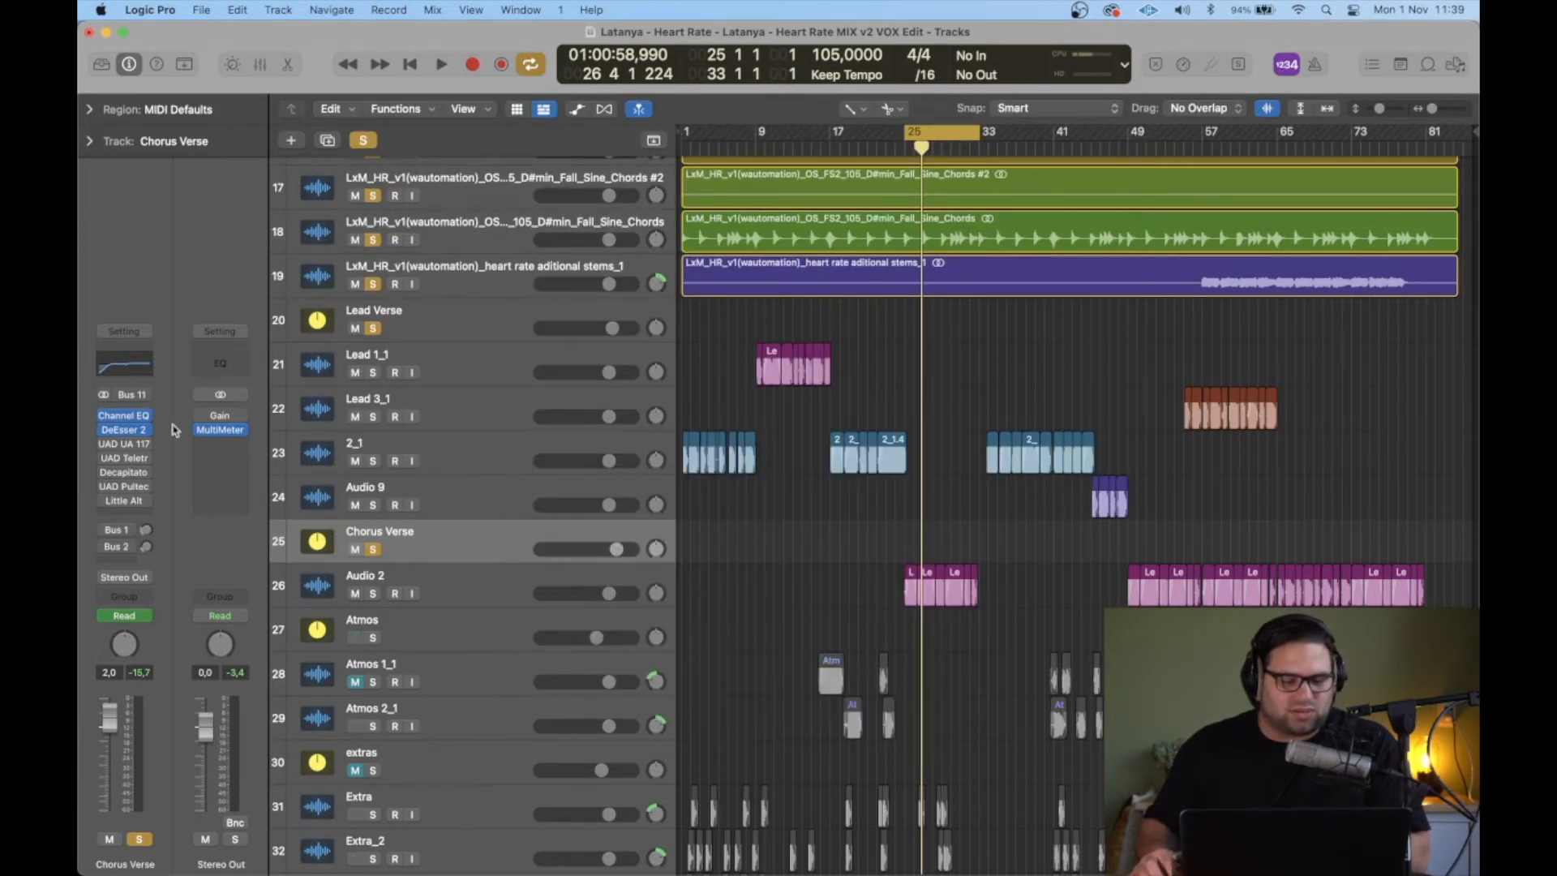
# Step: Open the UAD 1176LN and Teletronix LA-2A on Chorus Verse, view them together, switch both on, then close them
pyautogui.click(127, 443)
pyautogui.click(126, 457)
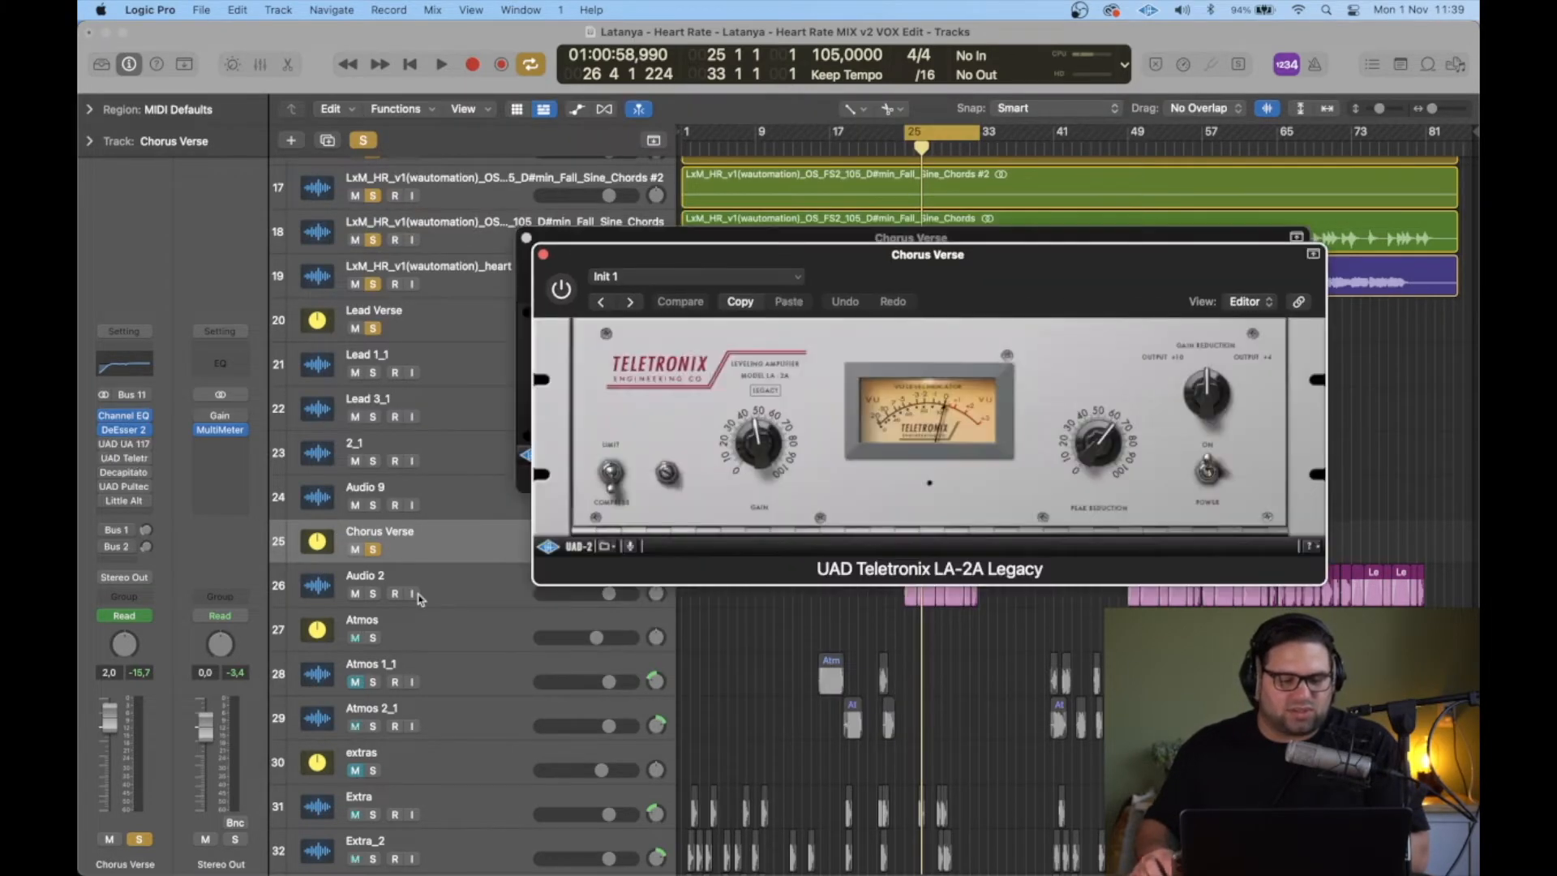
pyautogui.moveTo(875, 267); pyautogui.dragTo(865, 541)
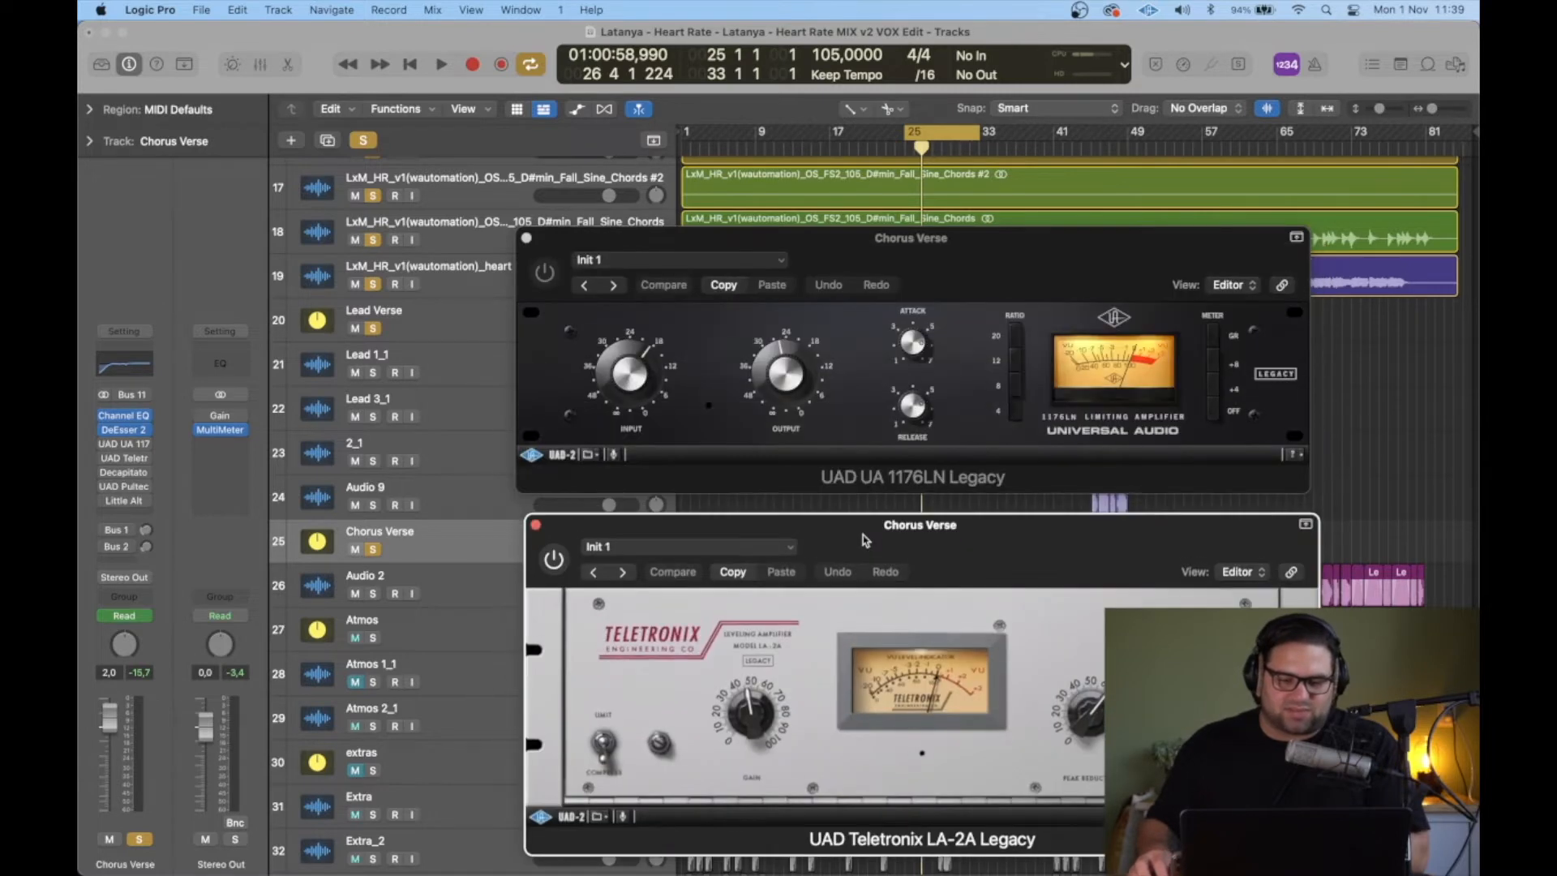
pyautogui.click(526, 238)
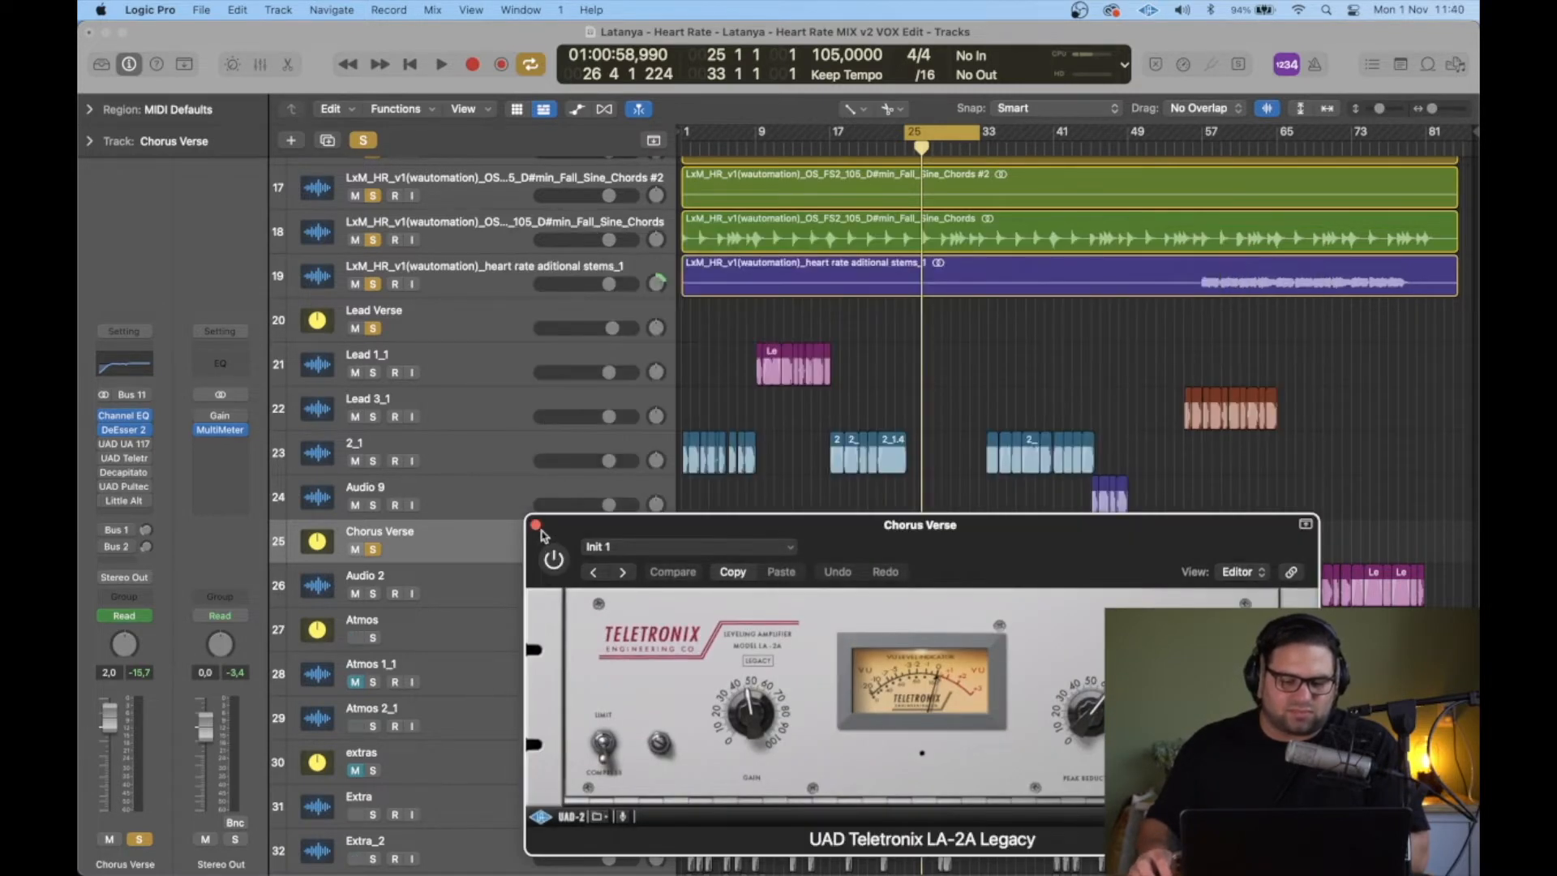
pyautogui.click(536, 525)
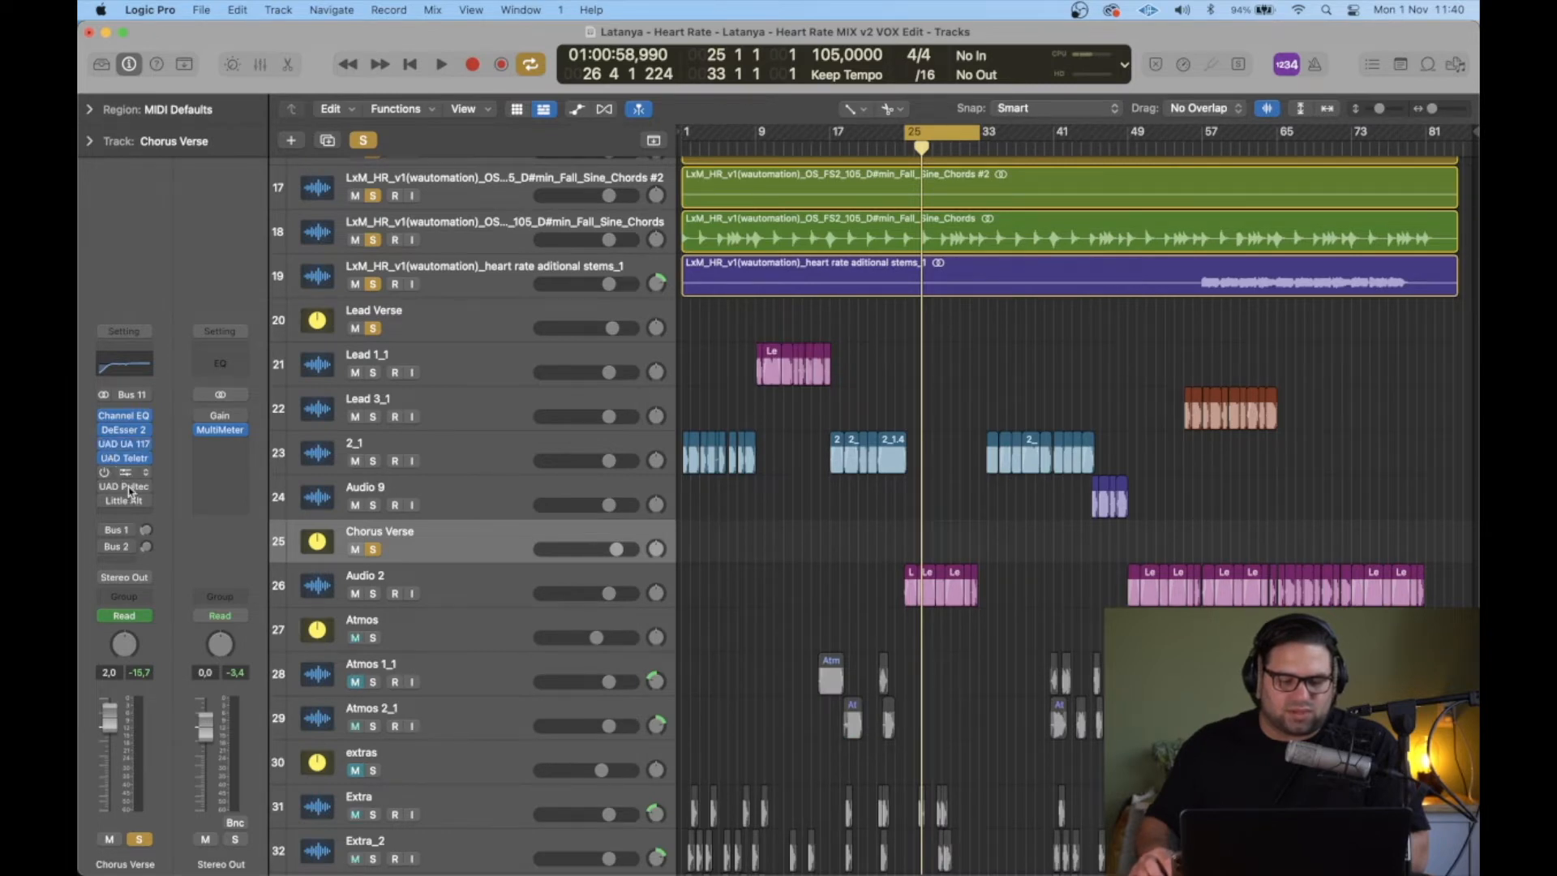
# Step: Open Decapitator and UAD Pultec-Pro Legacy on Chorus Verse, arrange their windows to show both, and switch both on
pyautogui.click(126, 473)
pyautogui.click(126, 487)
pyautogui.moveTo(825, 236); pyautogui.dragTo(489, 7)
pyautogui.moveTo(1053, 285); pyautogui.dragTo(911, 423)
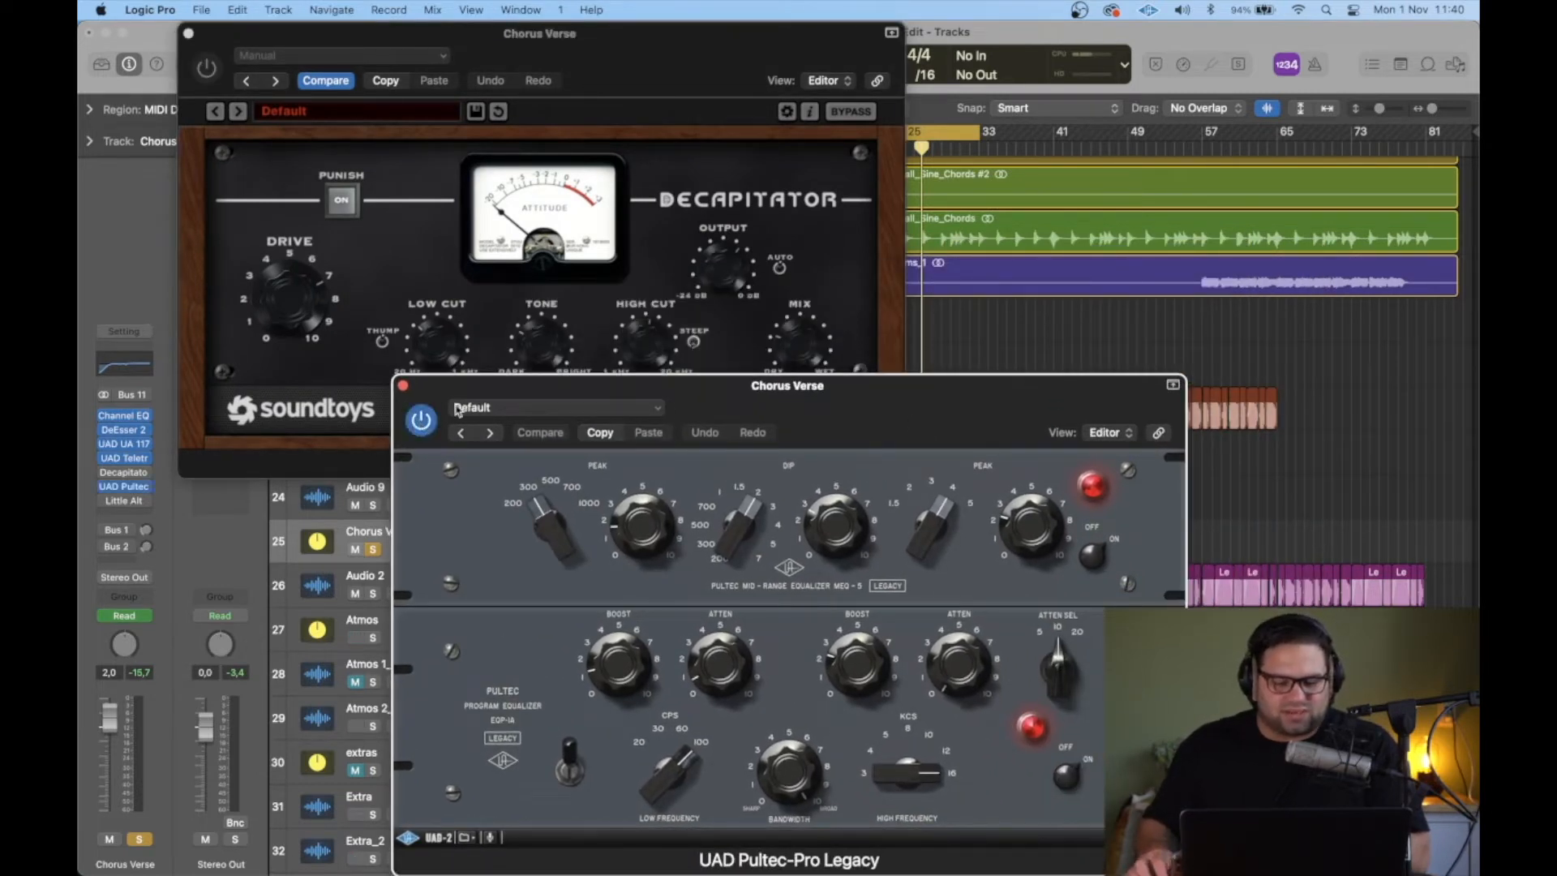
pyautogui.click(206, 68)
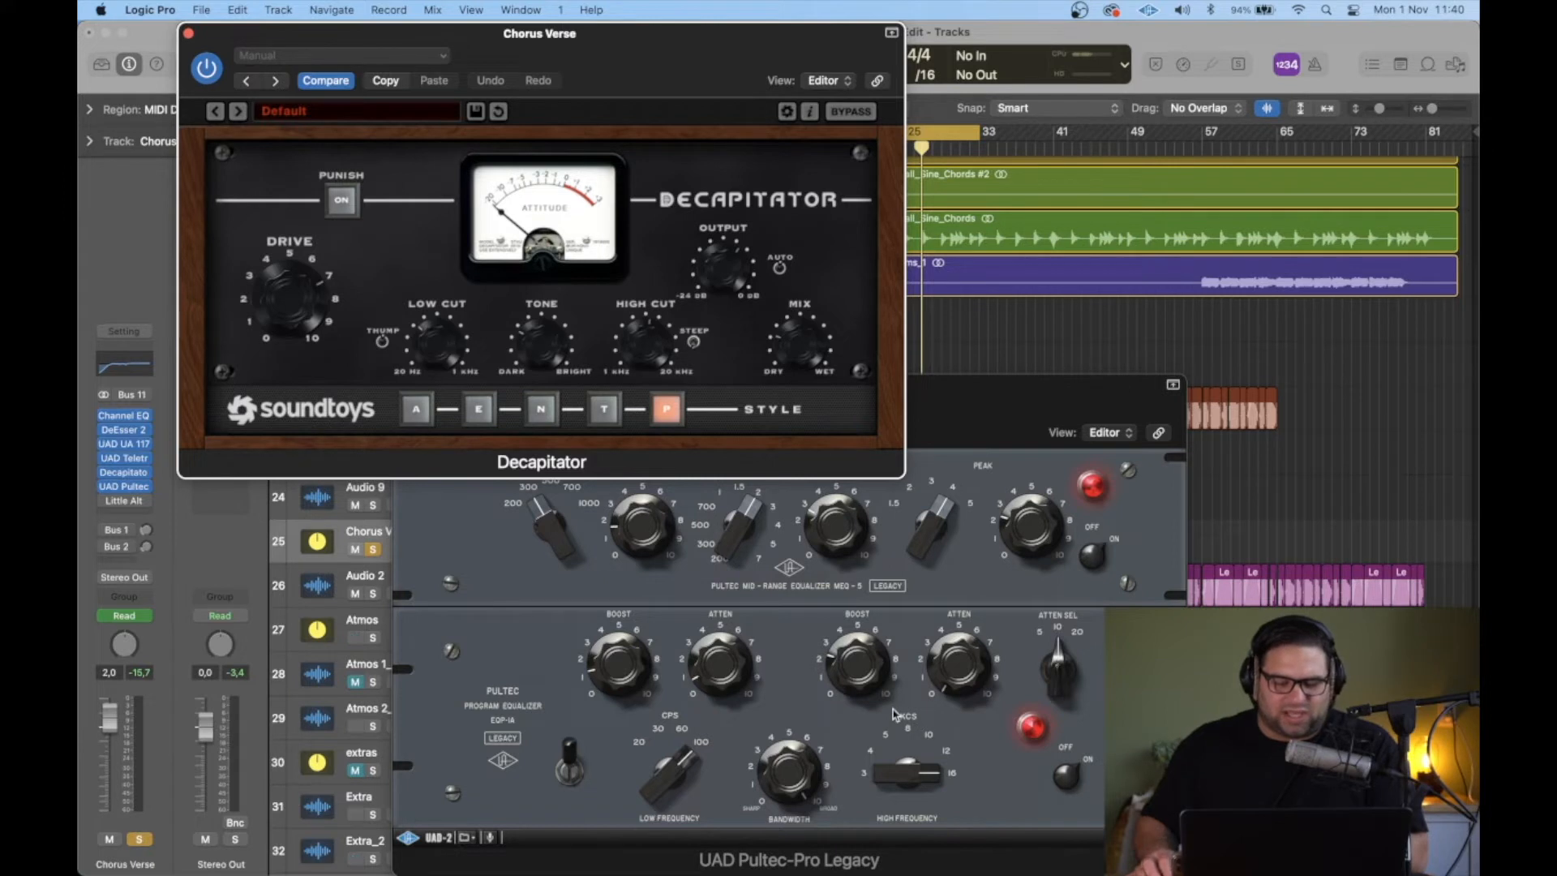
# Step: Bring the UAD Pultec-Pro window forward, then close the Decapitator and Pultec-Pro plug-in windows of Chorus Verse
pyautogui.click(986, 411)
pyautogui.moveTo(857, 416); pyautogui.dragTo(873, 384)
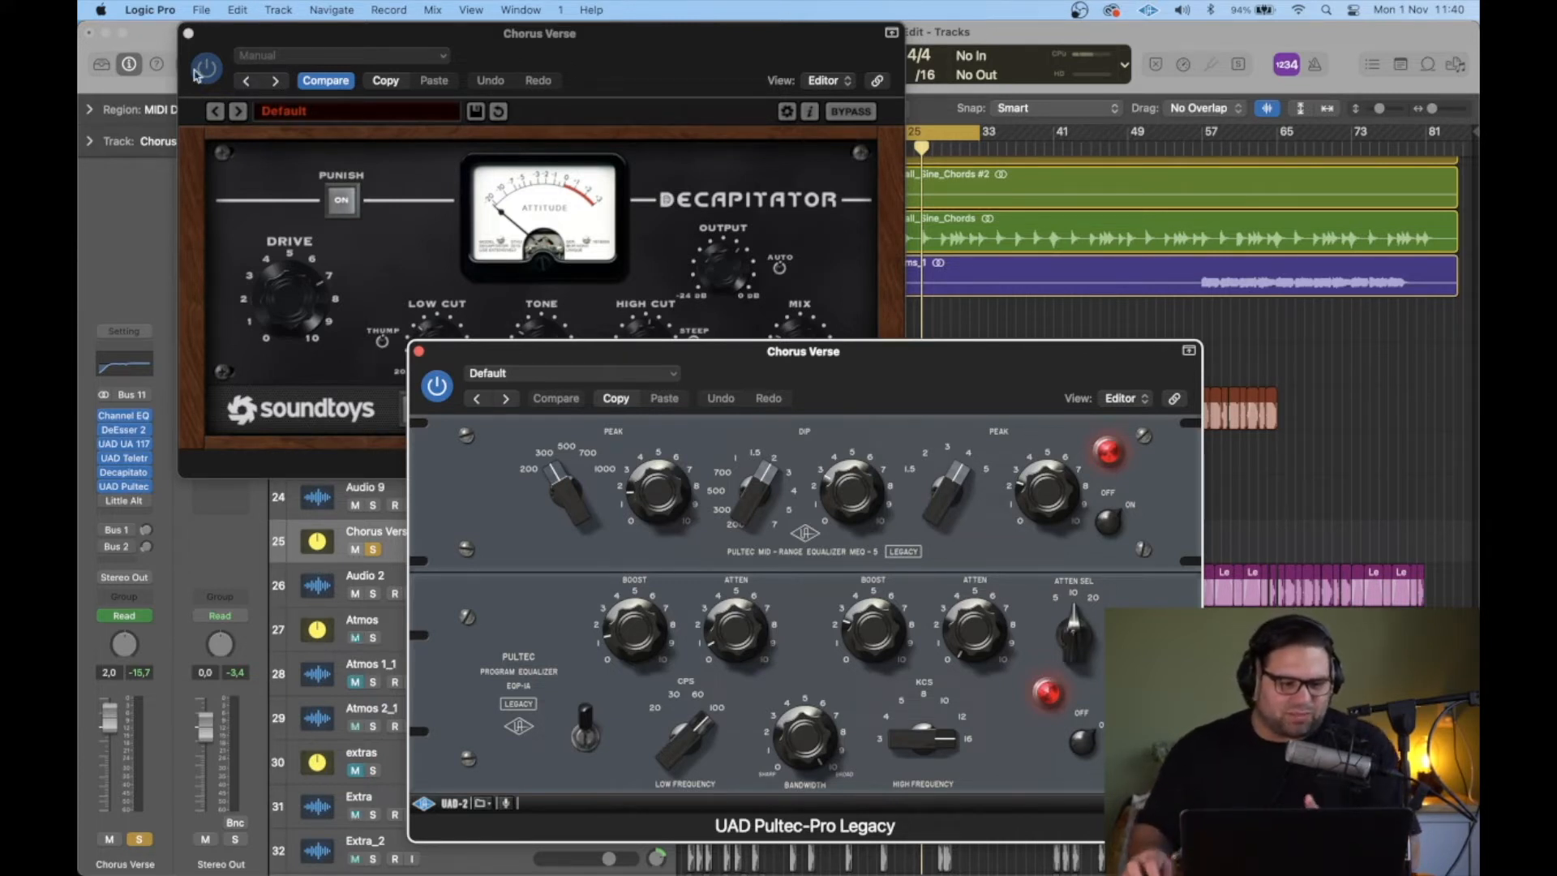
pyautogui.click(189, 34)
pyautogui.click(189, 33)
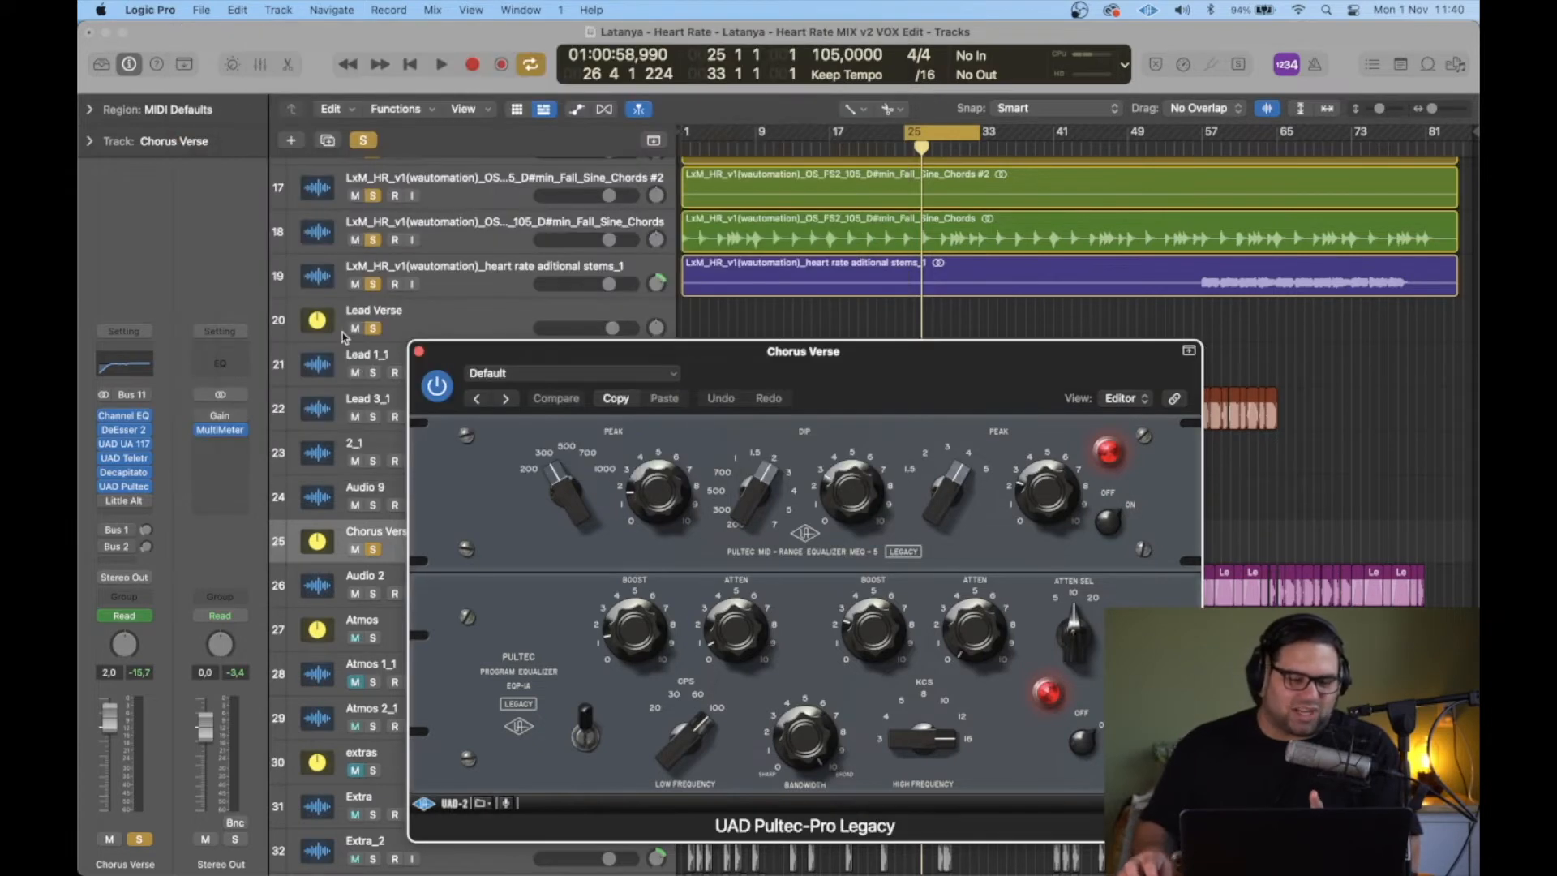
pyautogui.click(419, 352)
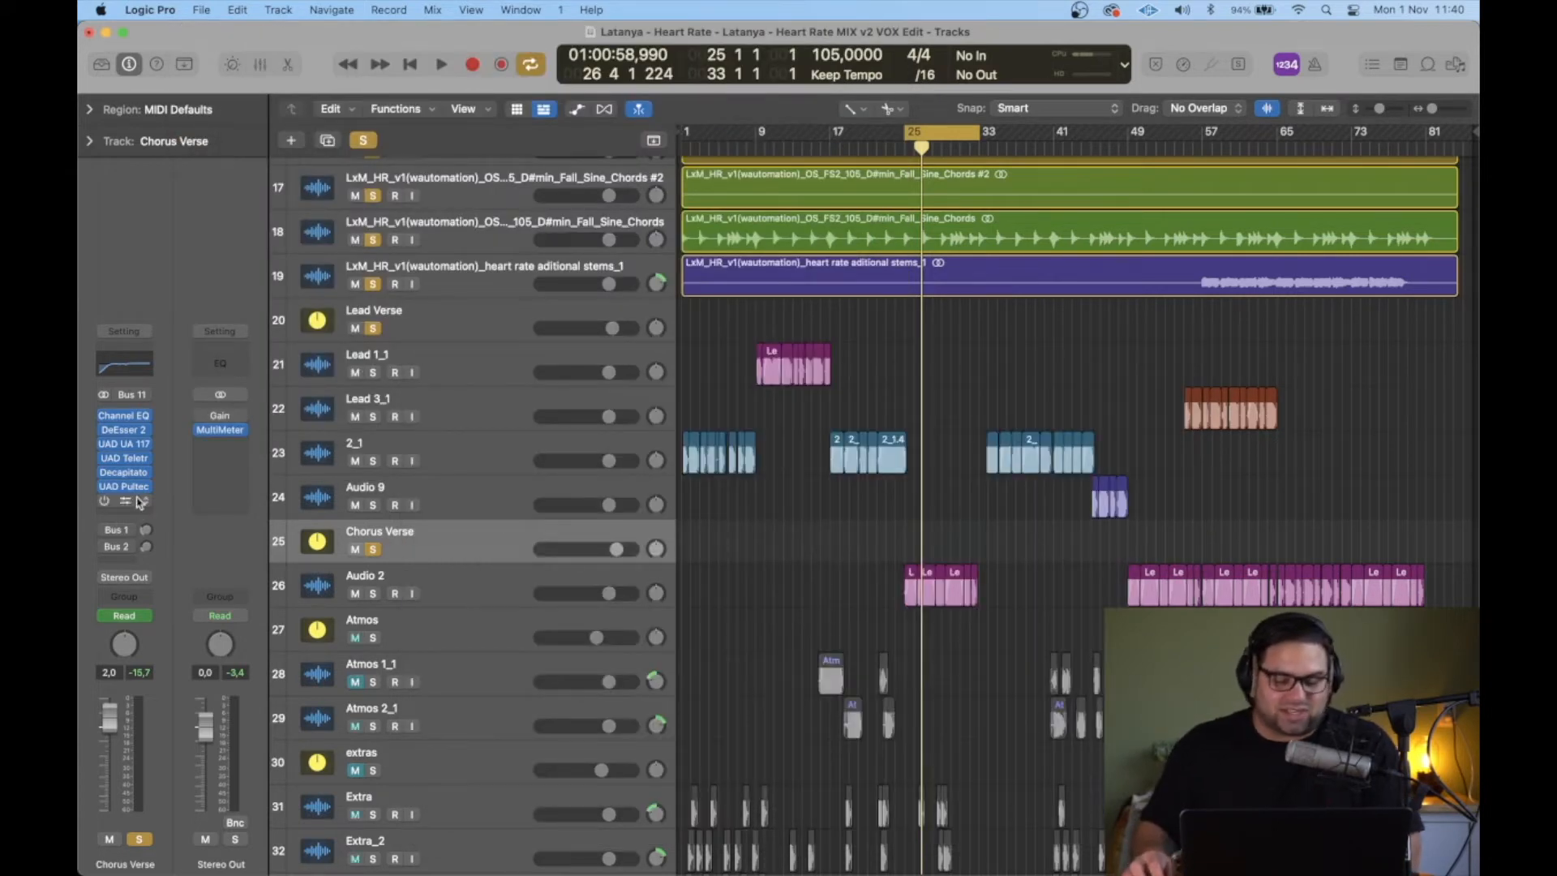
# Step: Enable the Bus 1 and Bus 2 sends on Chorus Verse, listening to the cycled section before and after
pyautogui.press('space')
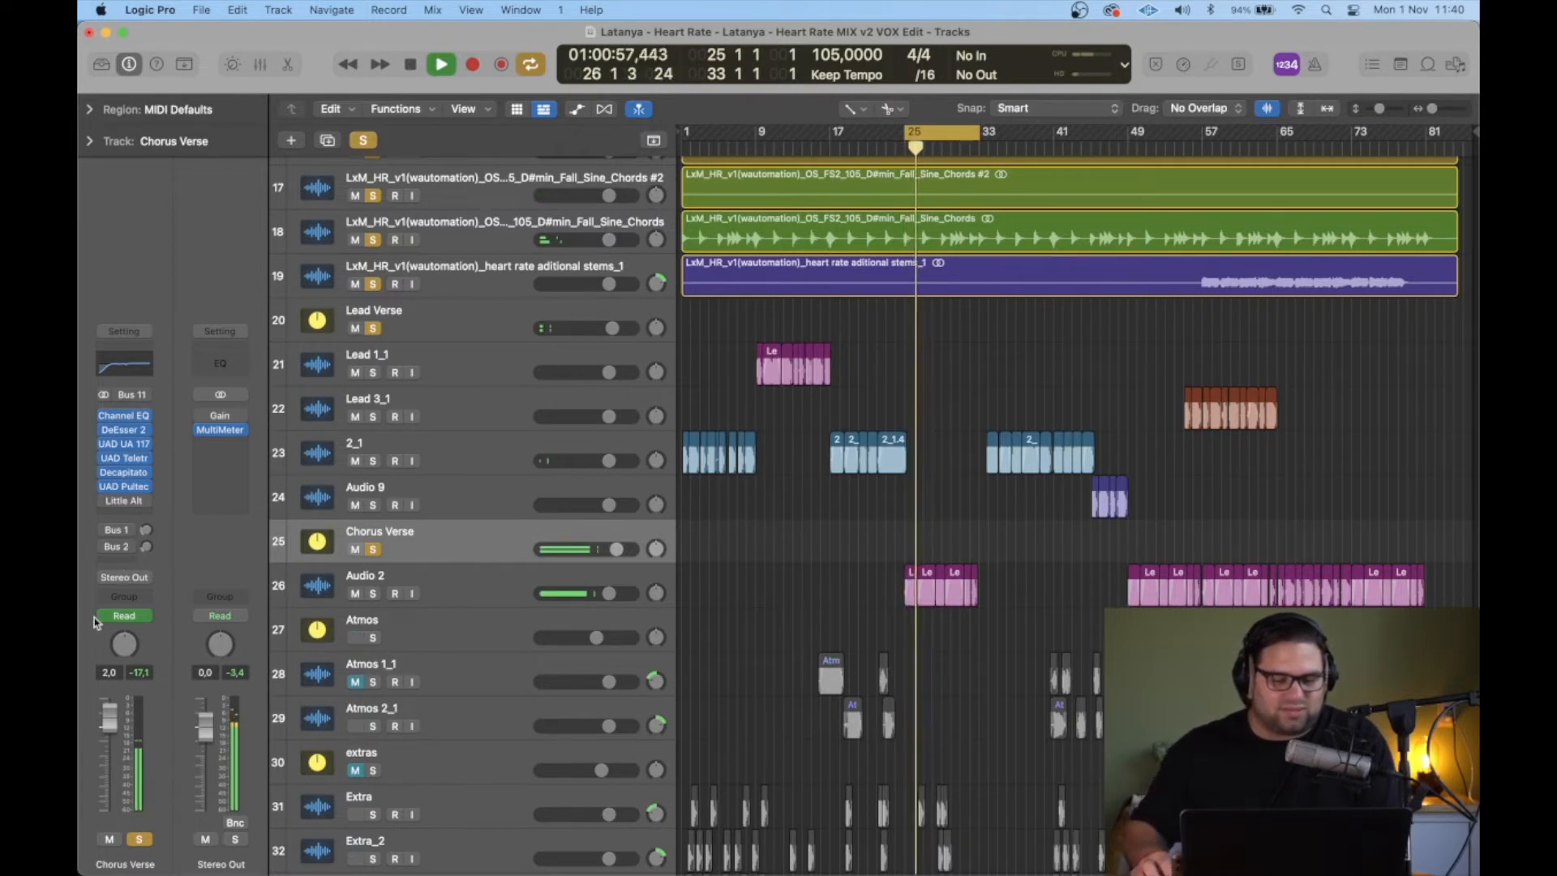
pyautogui.press('space')
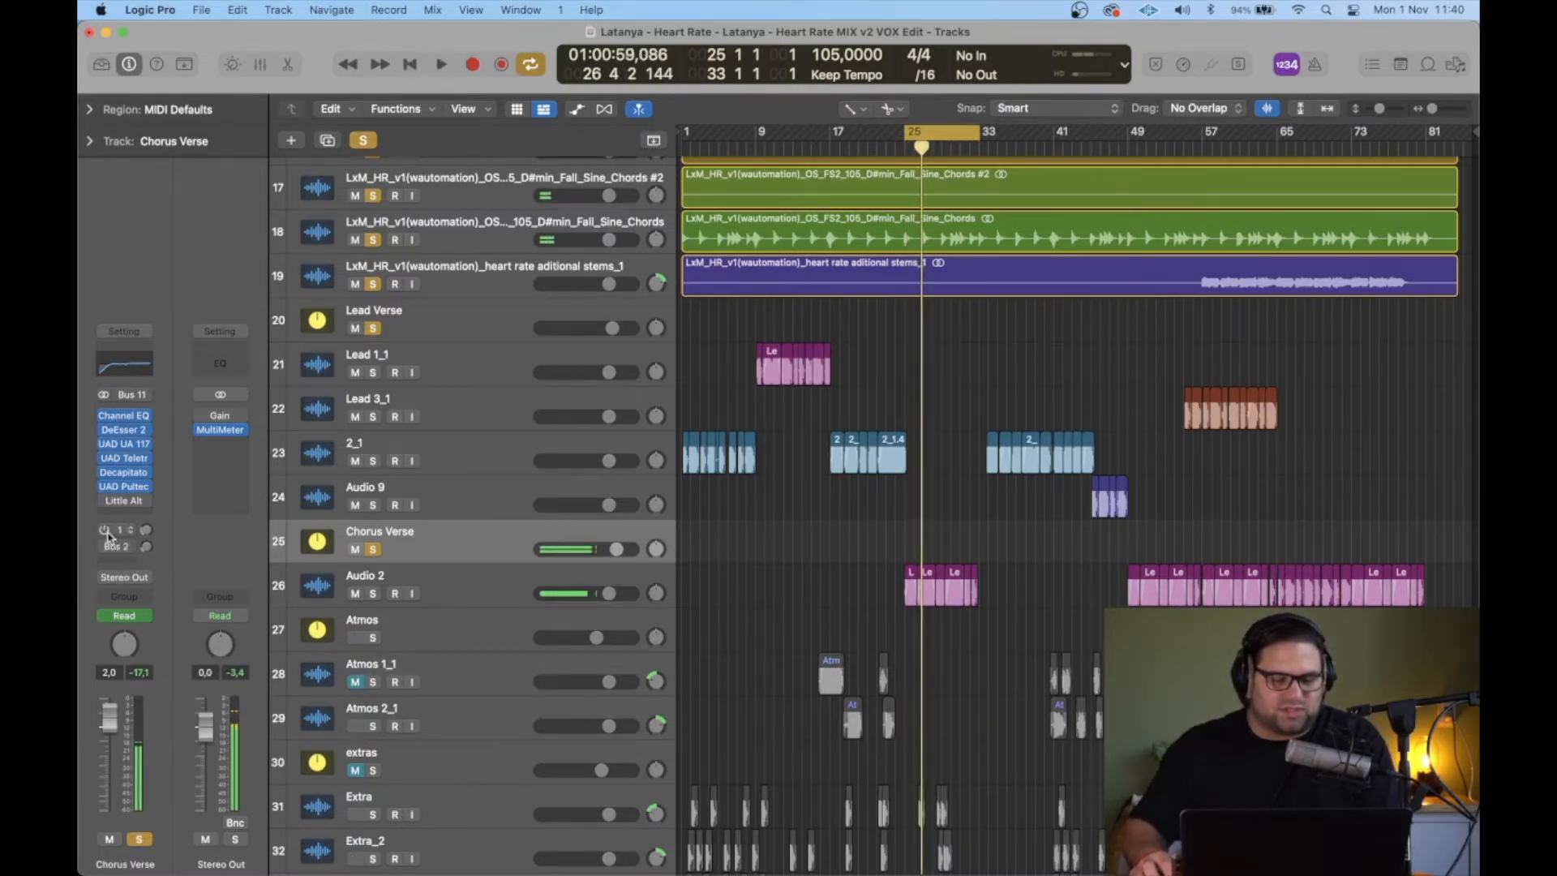
pyautogui.click(105, 532)
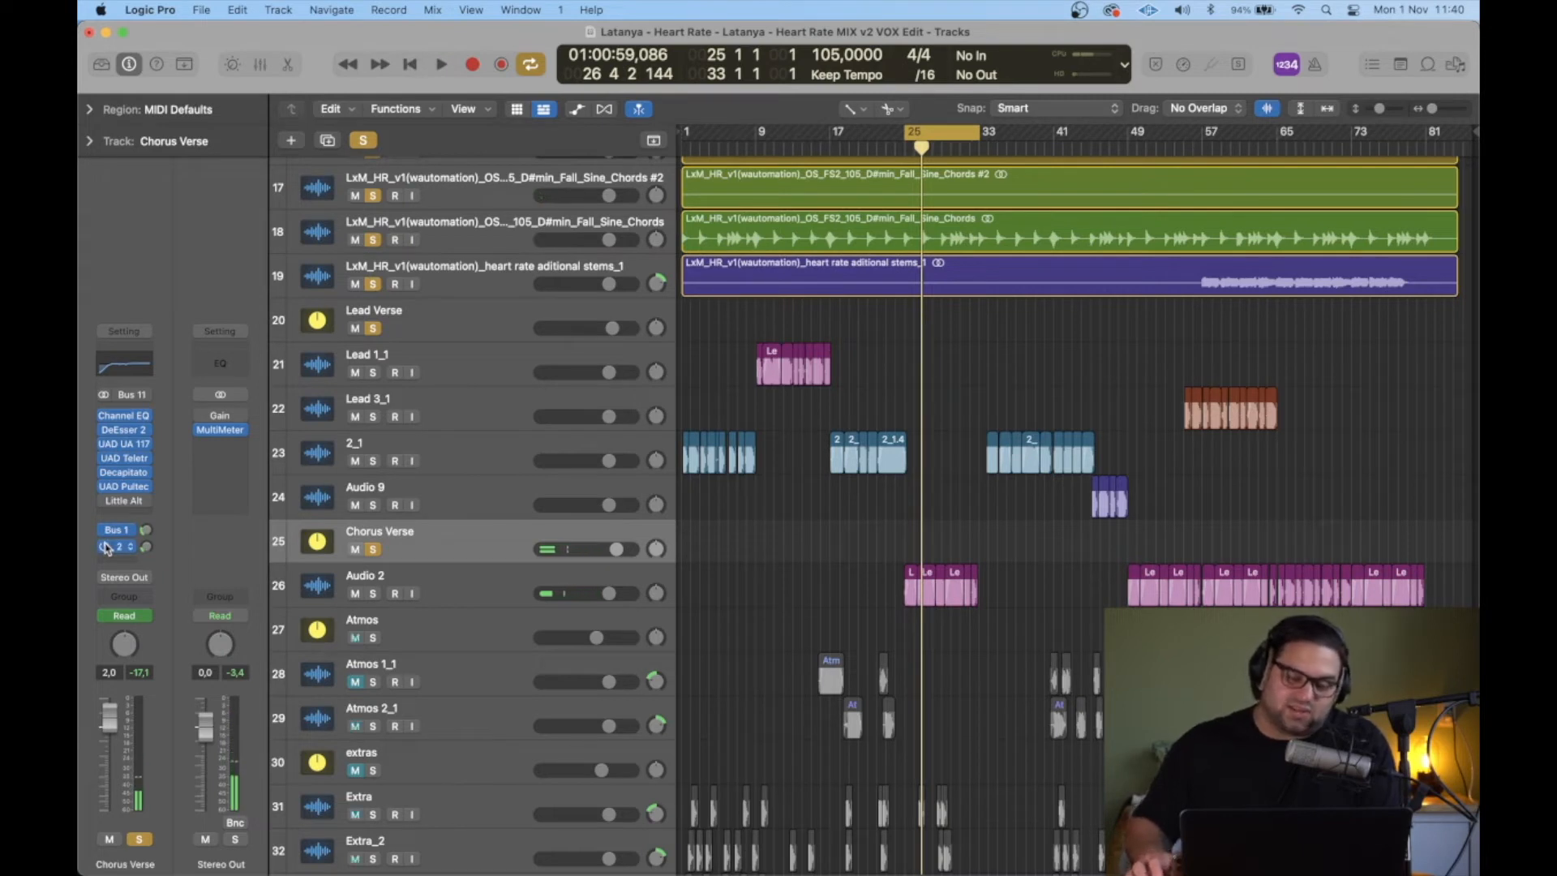
pyautogui.press('space')
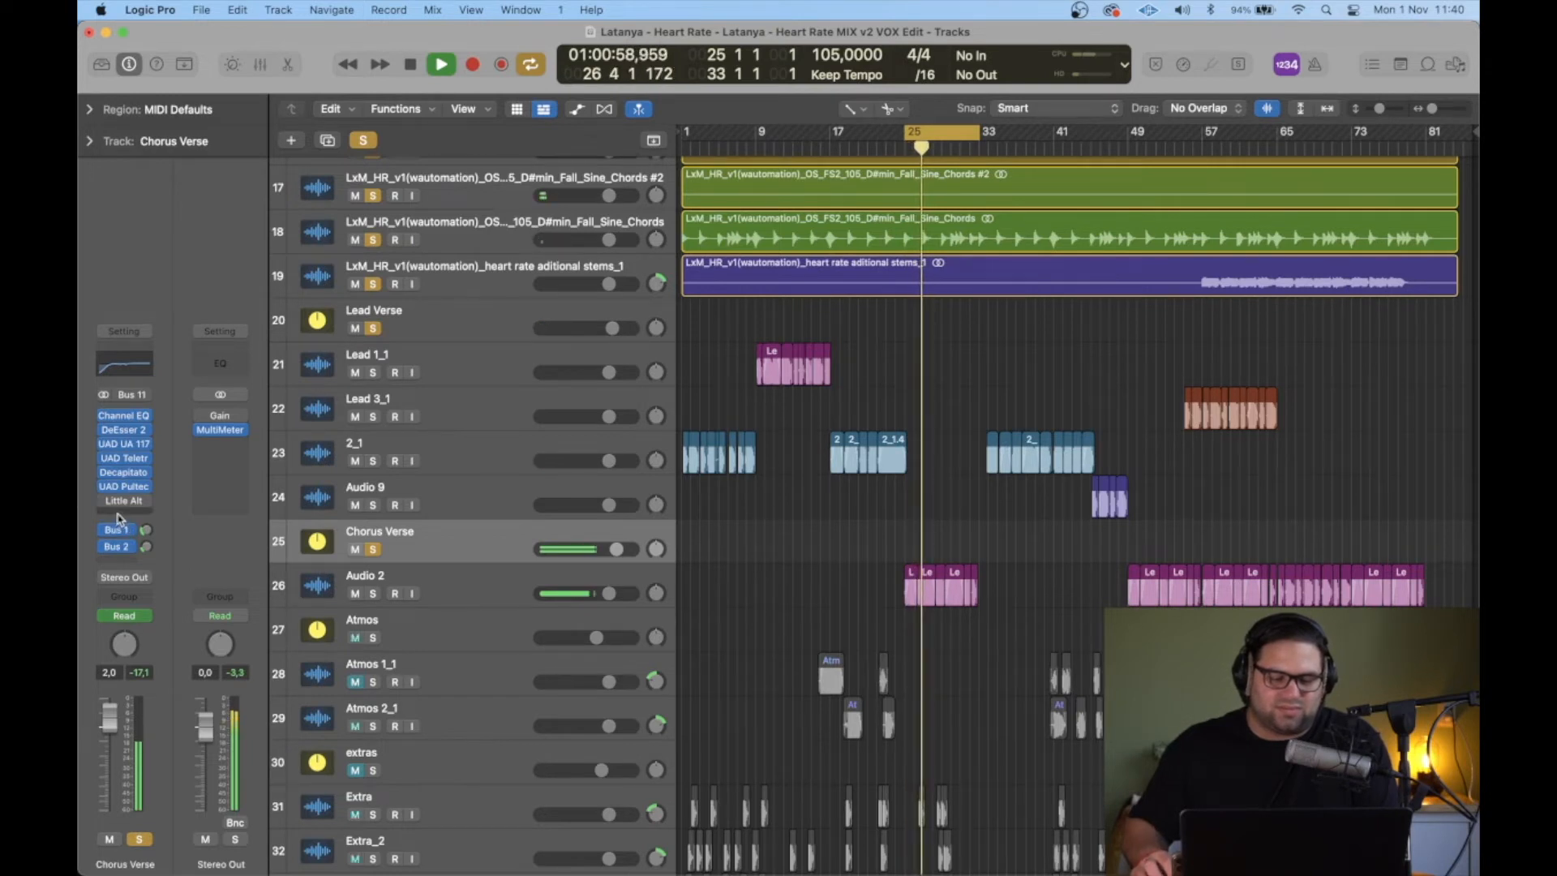
pyautogui.press('space')
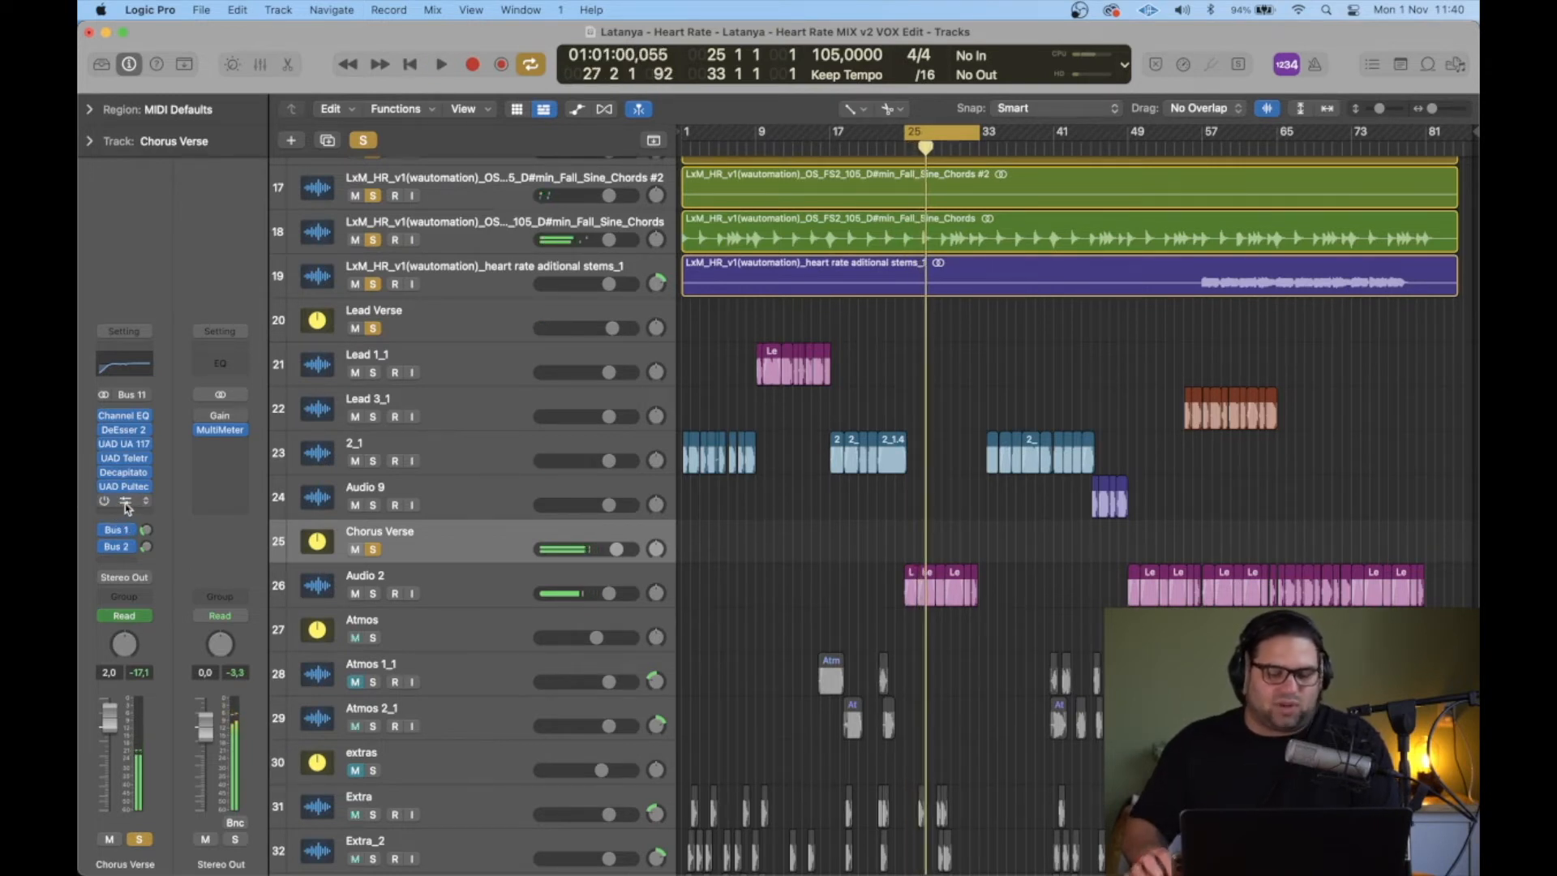
# Step: Compare Chorus Verse with and without Little AlterBoy during playback, leave the plug-in enabled and close its window
pyautogui.click(126, 503)
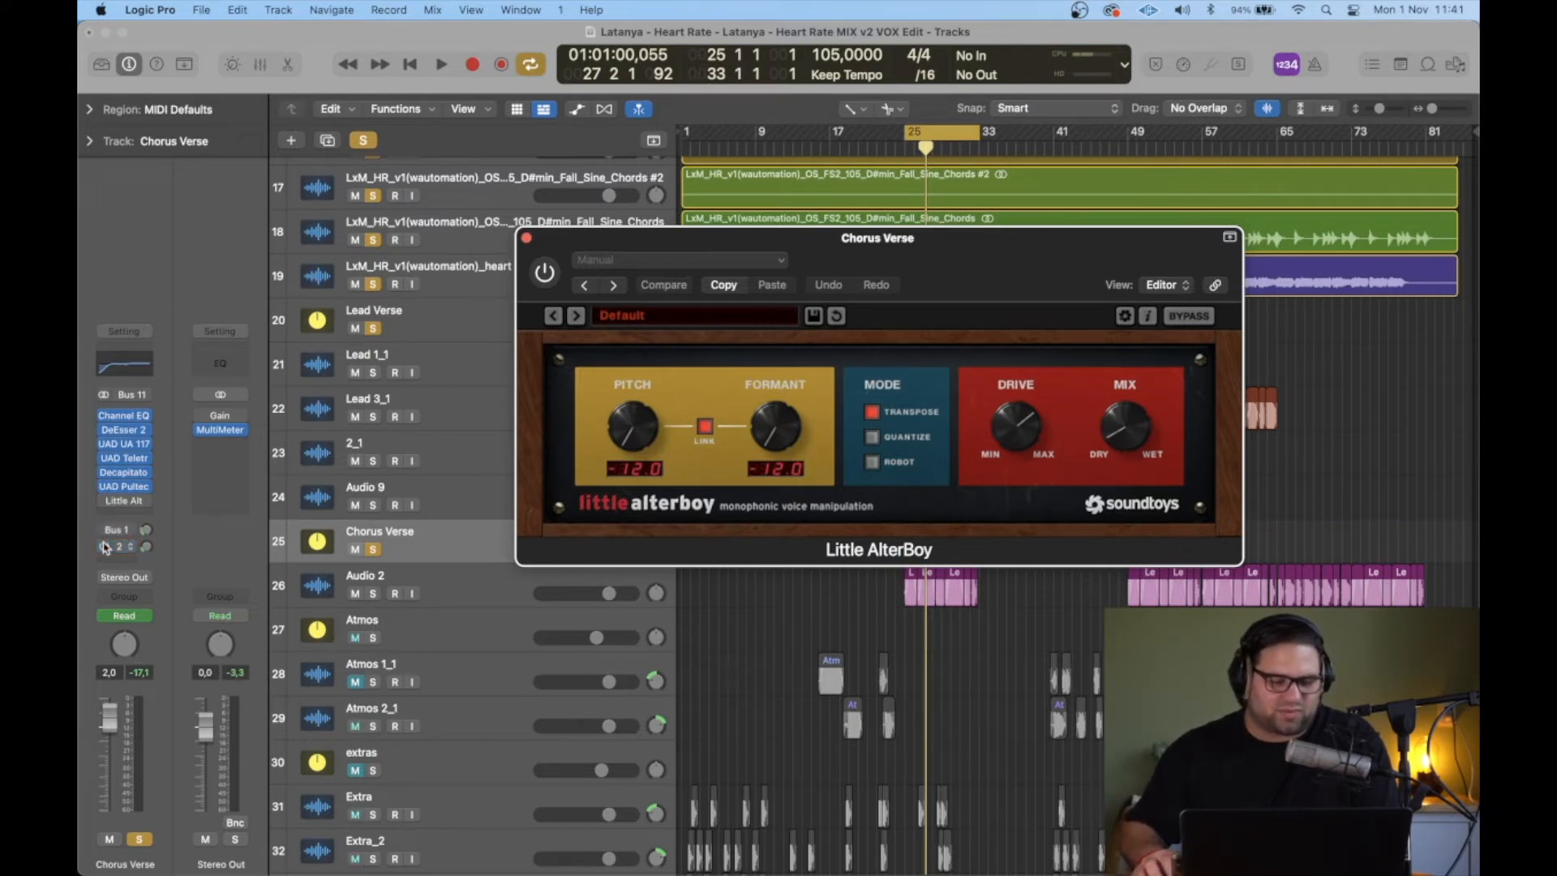
pyautogui.press('space')
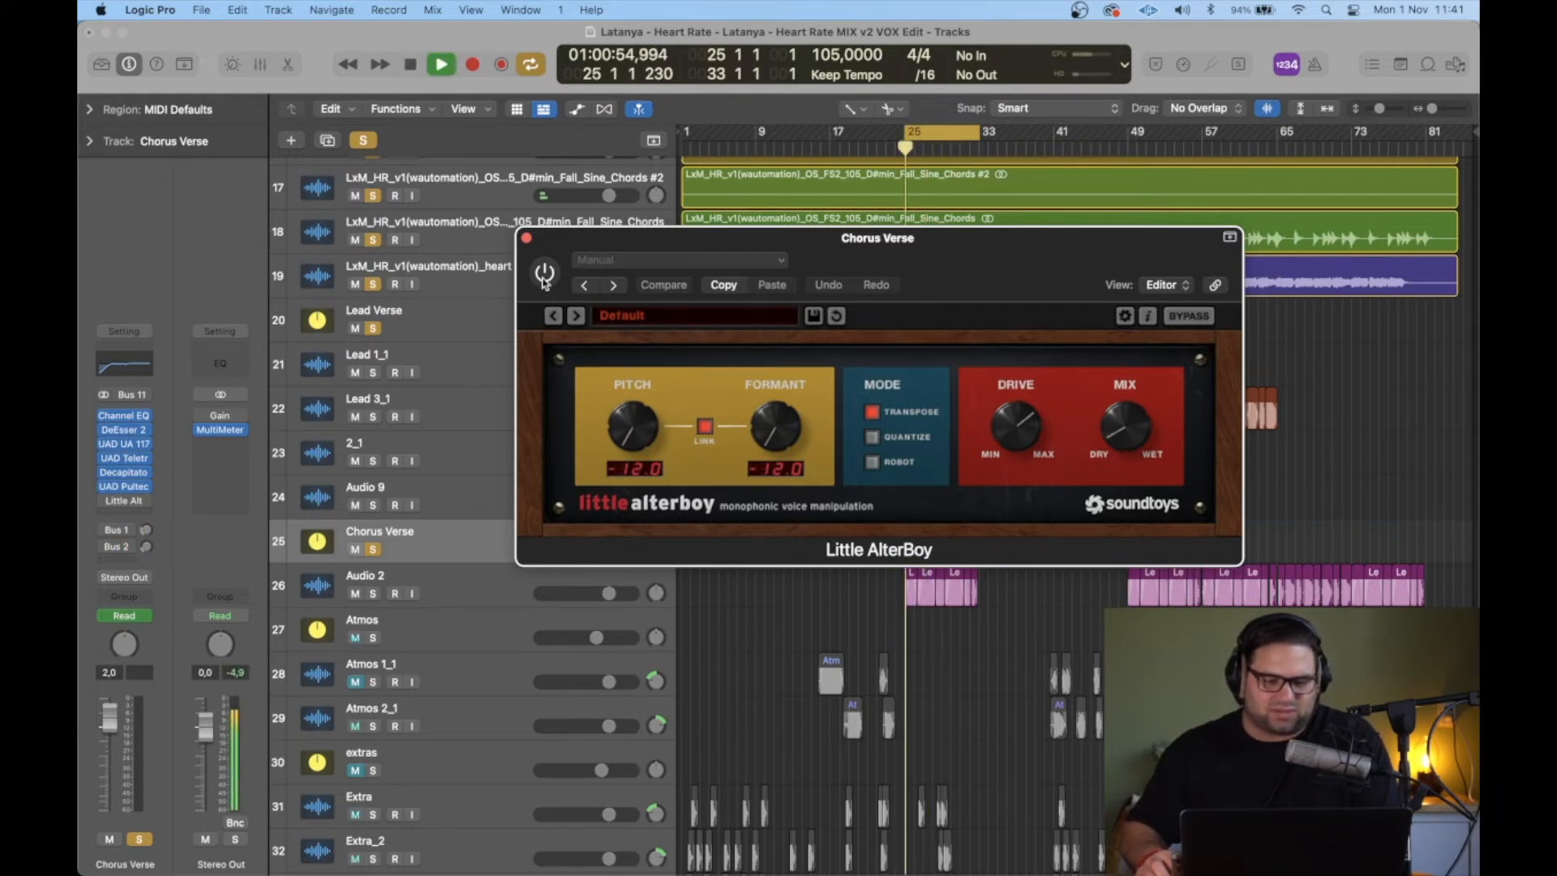
pyautogui.click(544, 275)
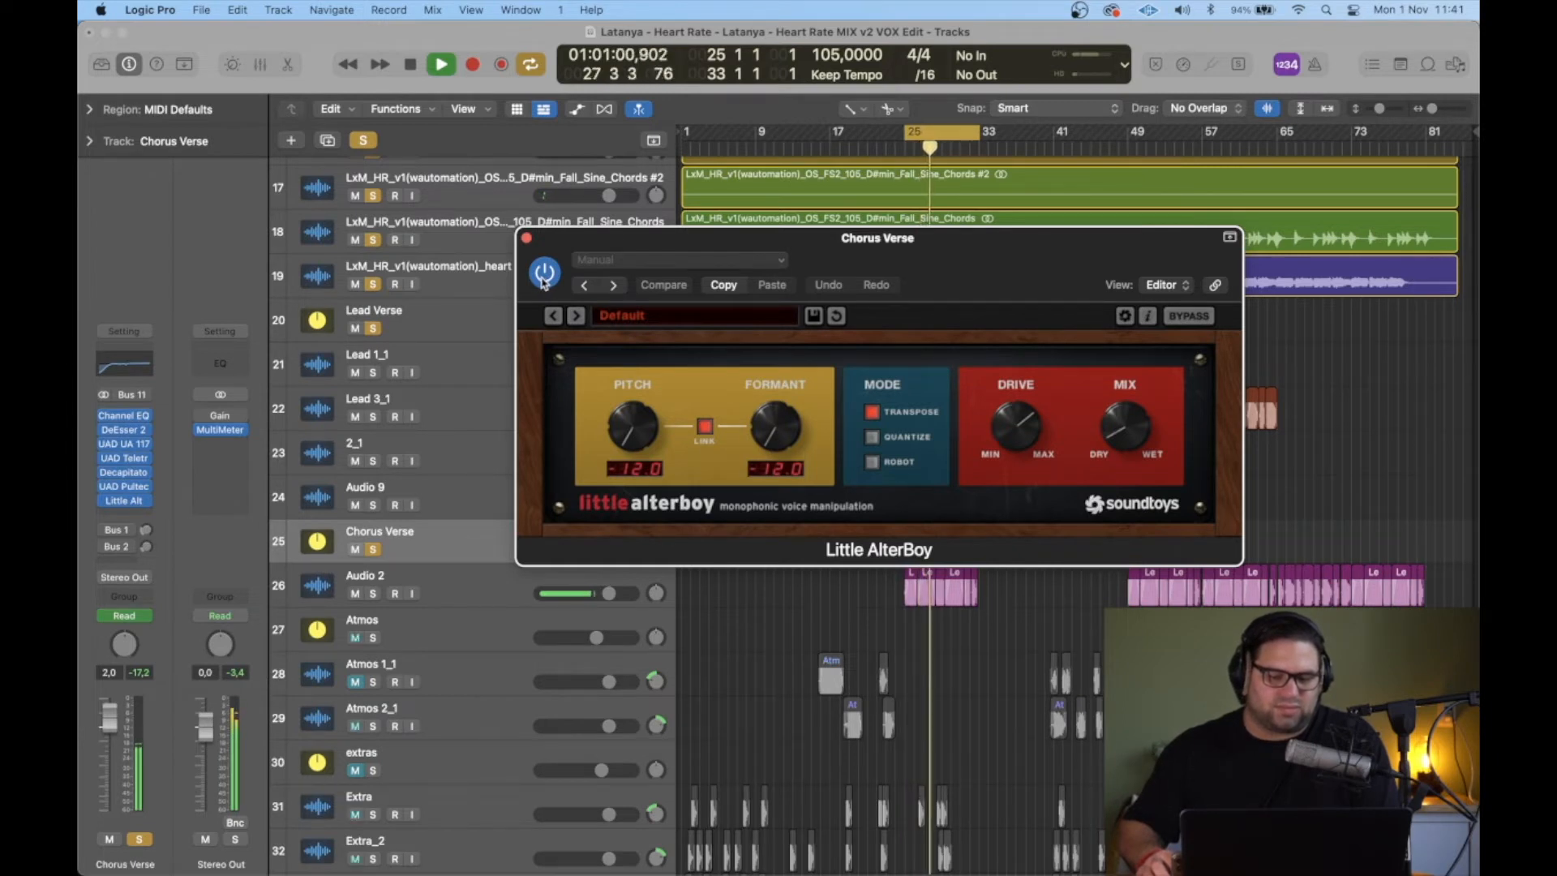
pyautogui.click(544, 280)
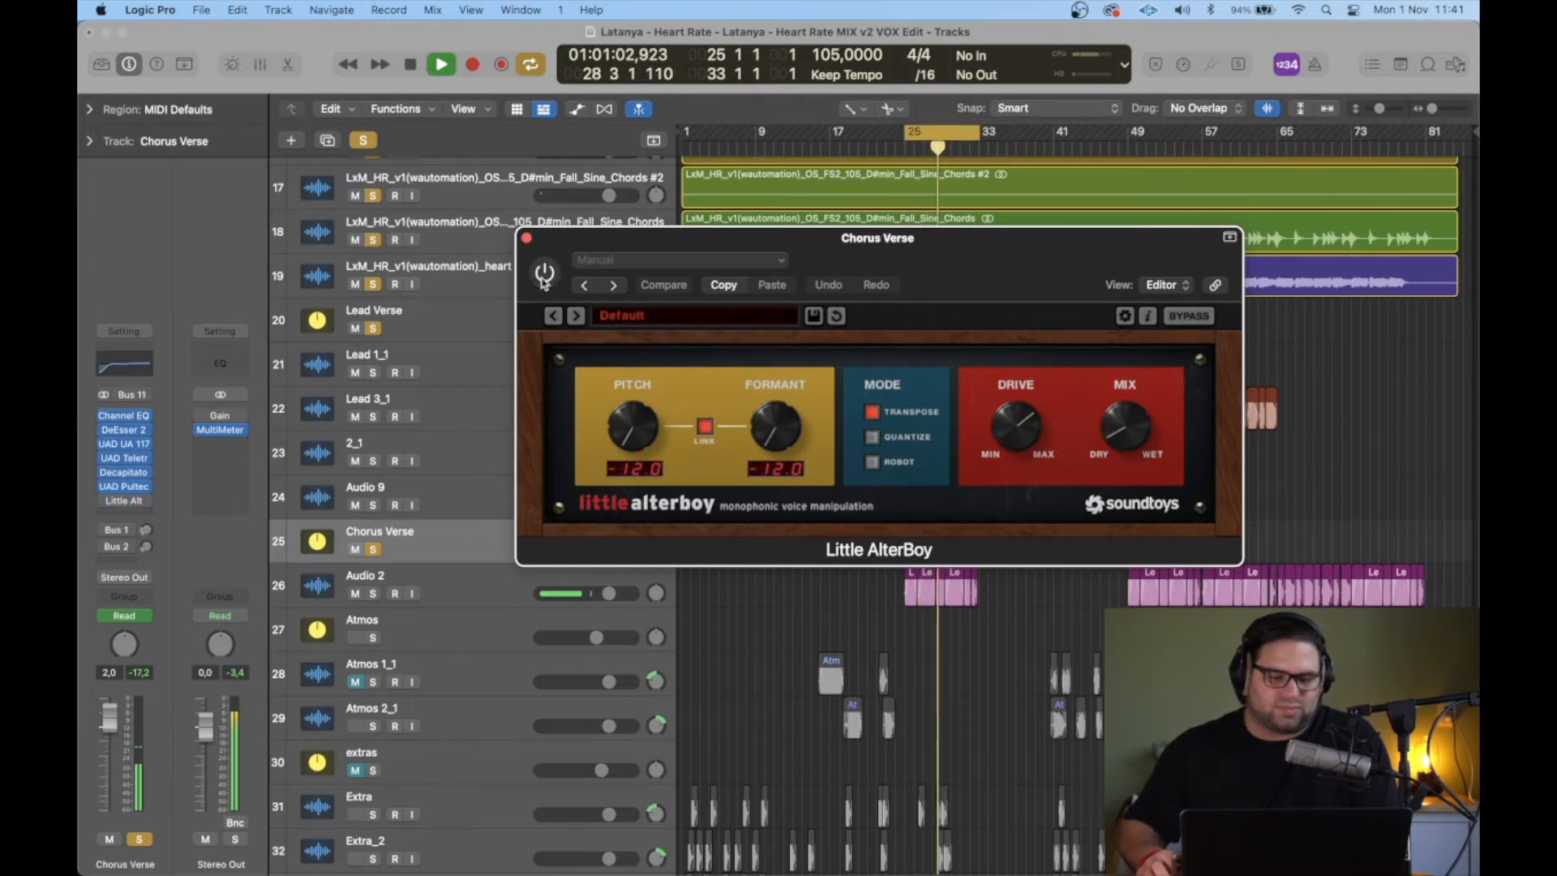
pyautogui.click(544, 279)
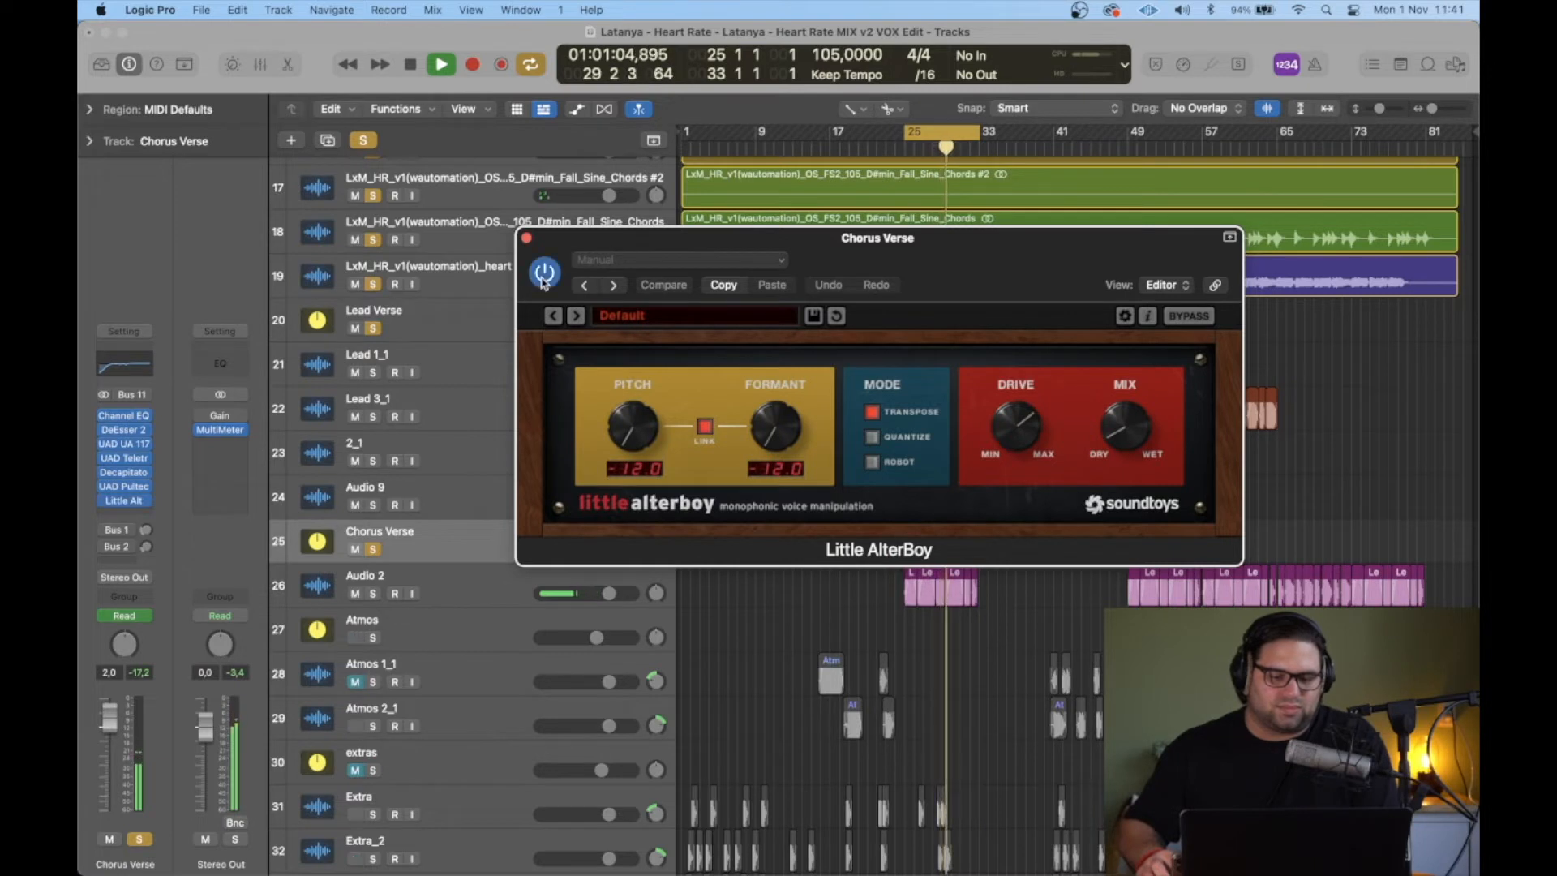
pyautogui.click(527, 240)
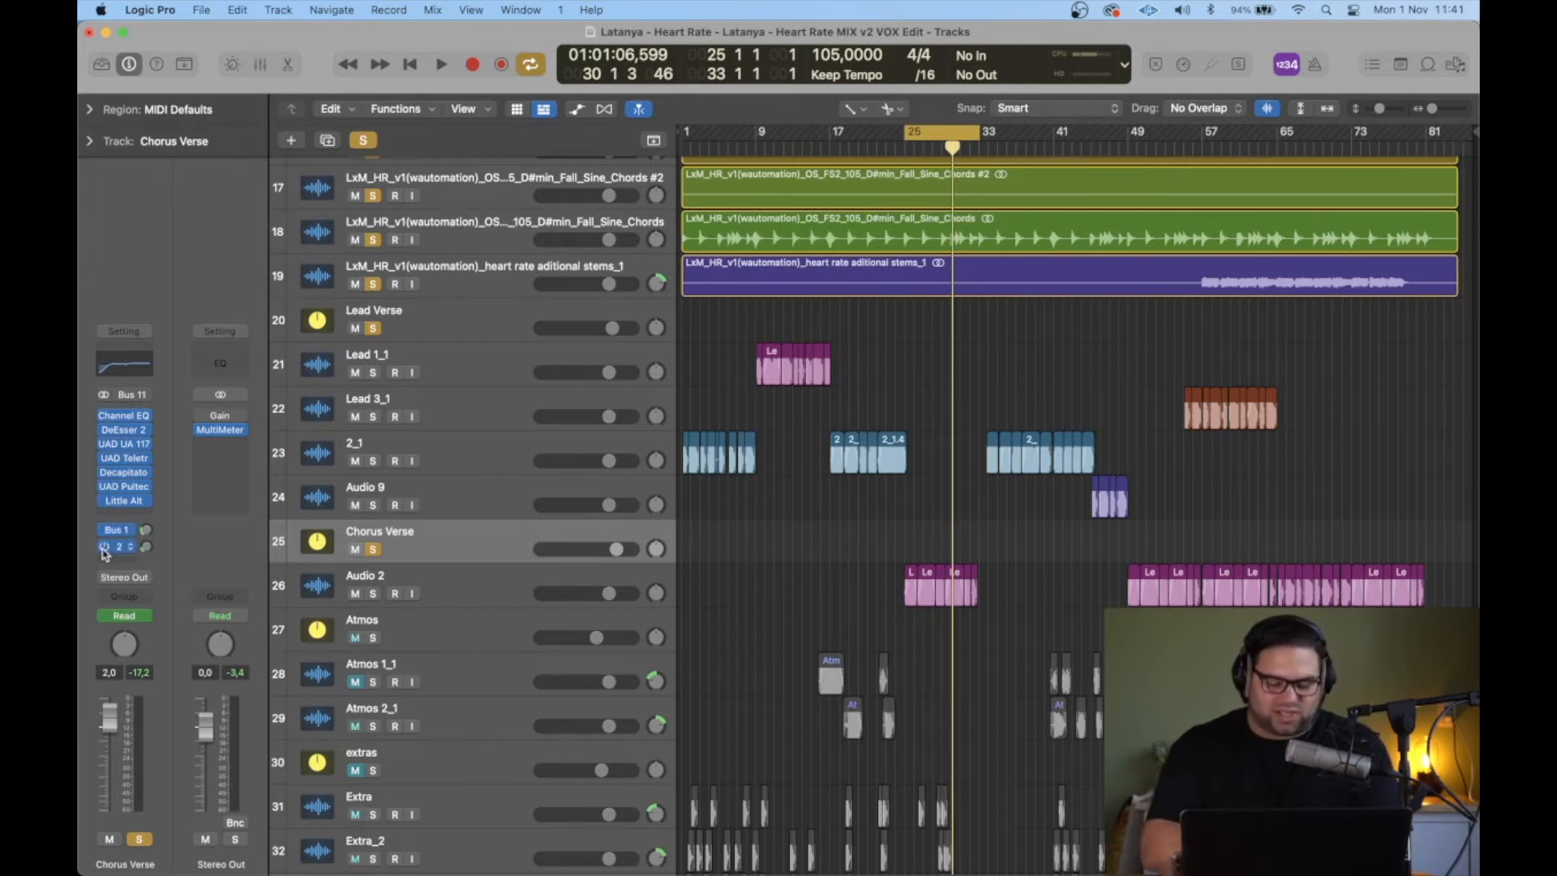
# Step: Listen to the cycled section of Chorus Verse with Little AlterBoy and both bus sends active
pyautogui.press('space')
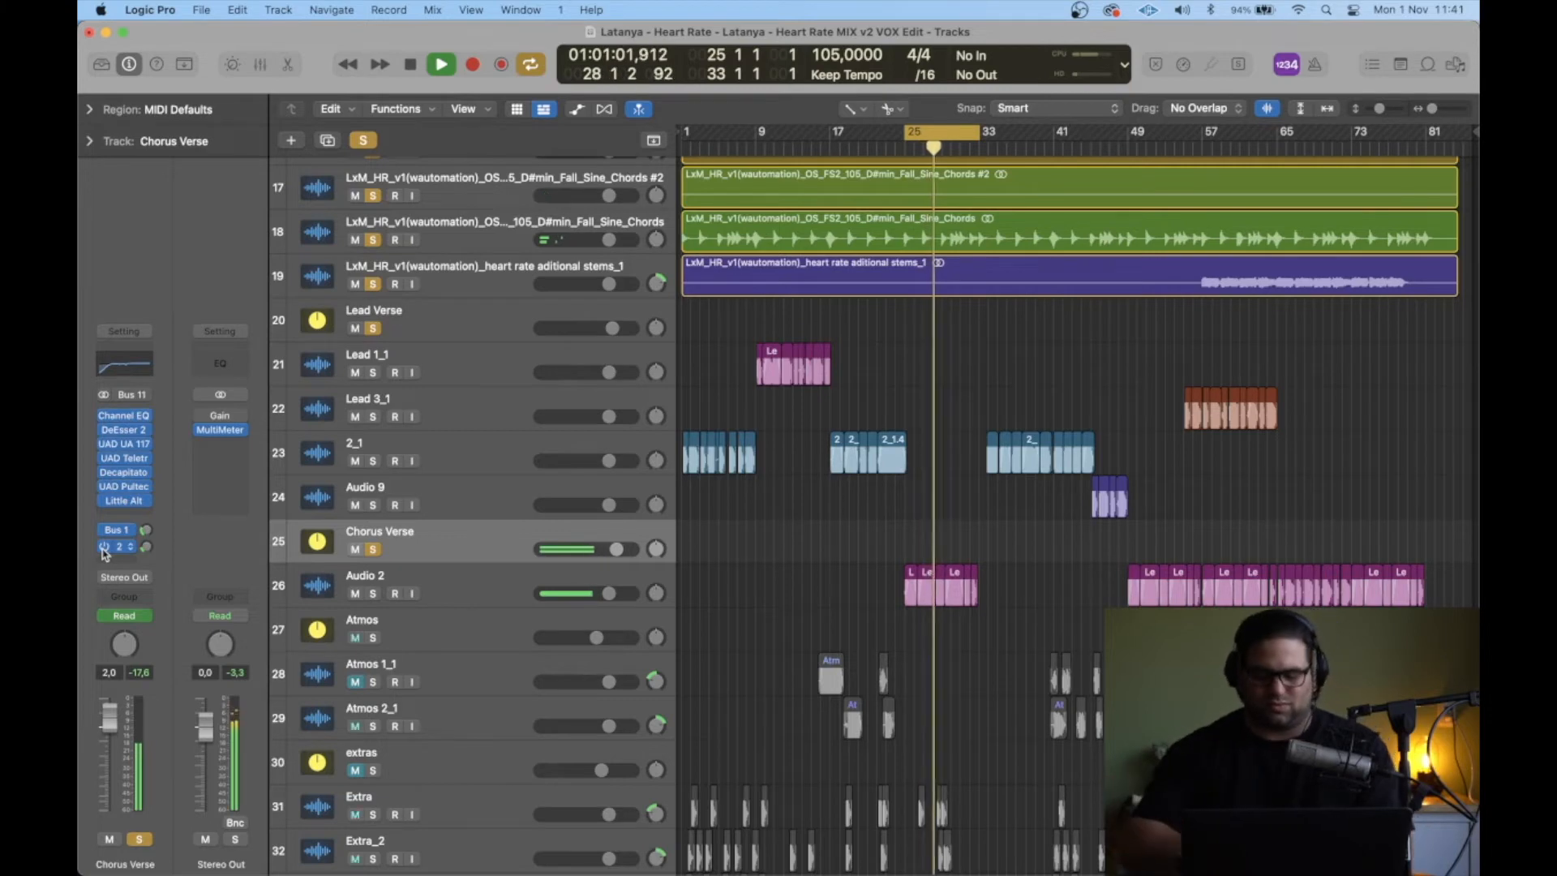
pyautogui.press('space')
pyautogui.hotkey('ctrl', 'Up')
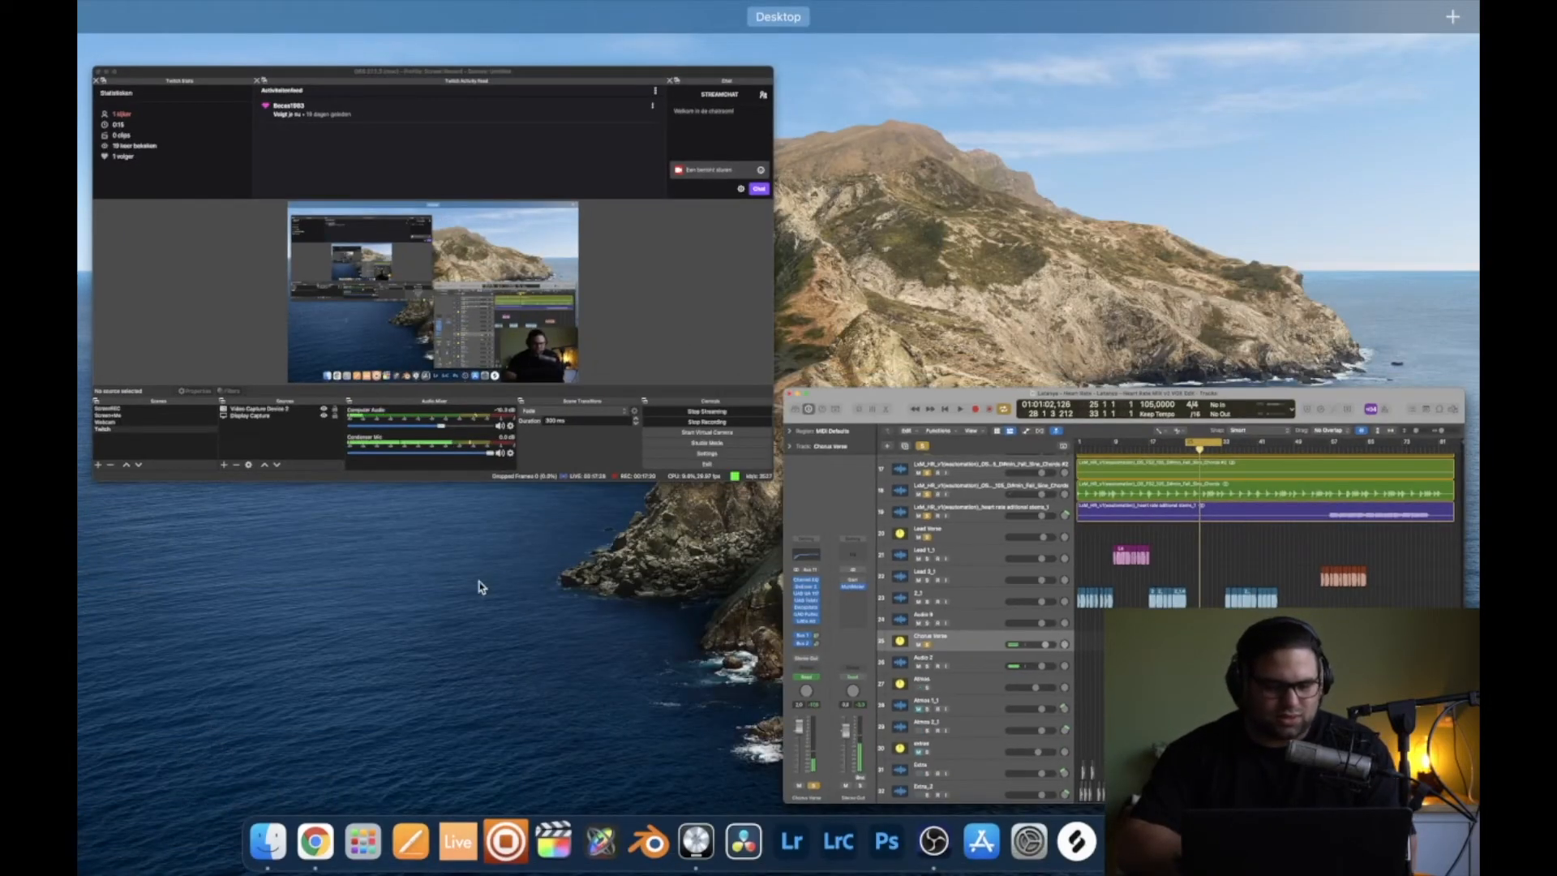
pyautogui.click(1104, 565)
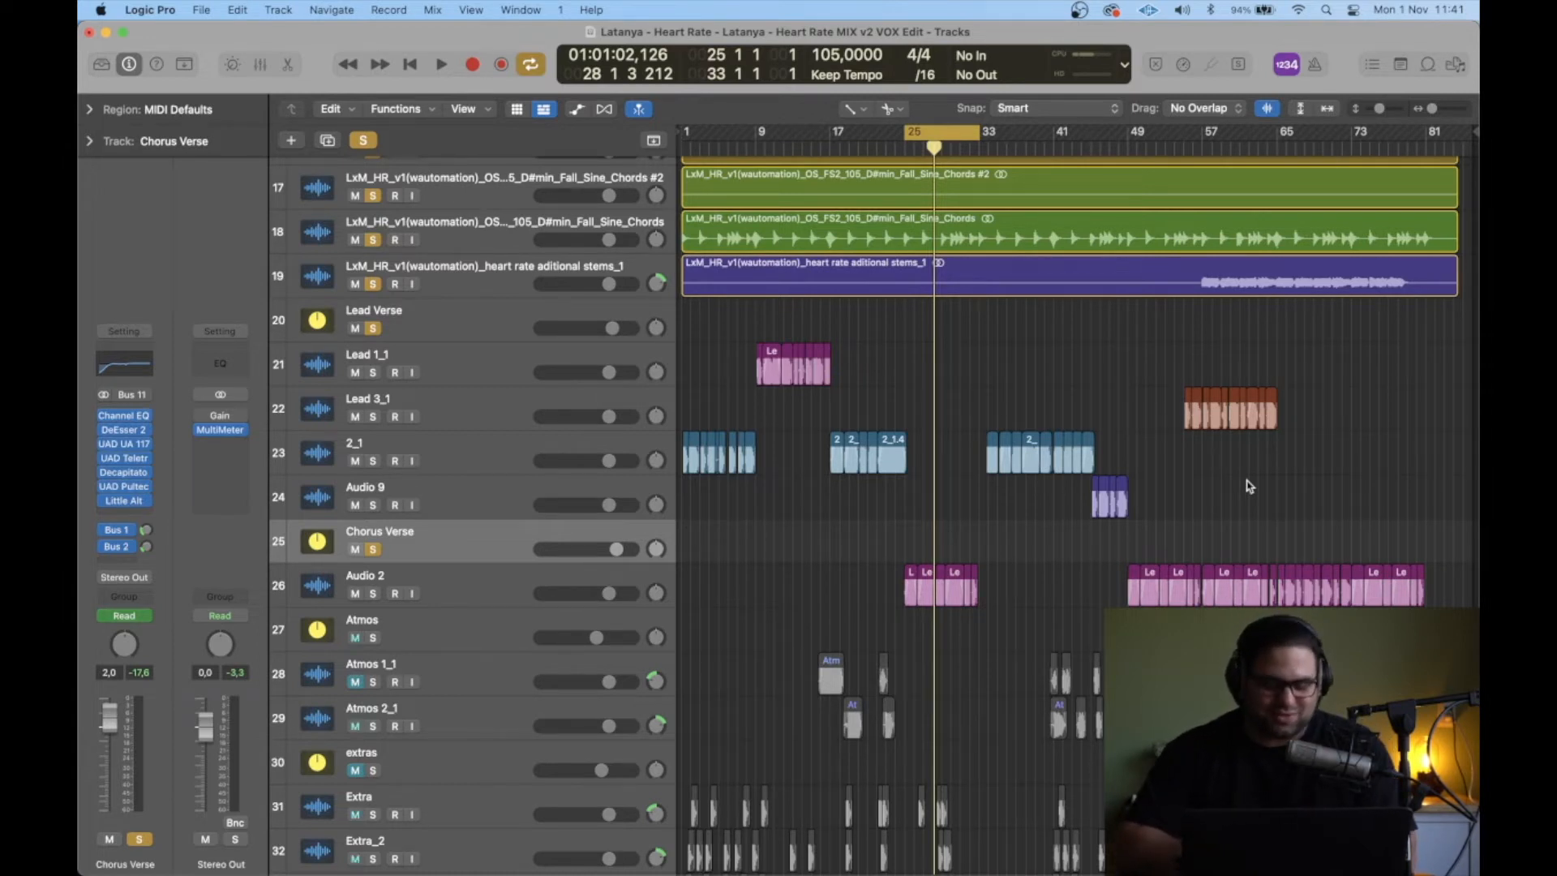
pyautogui.click(375, 550)
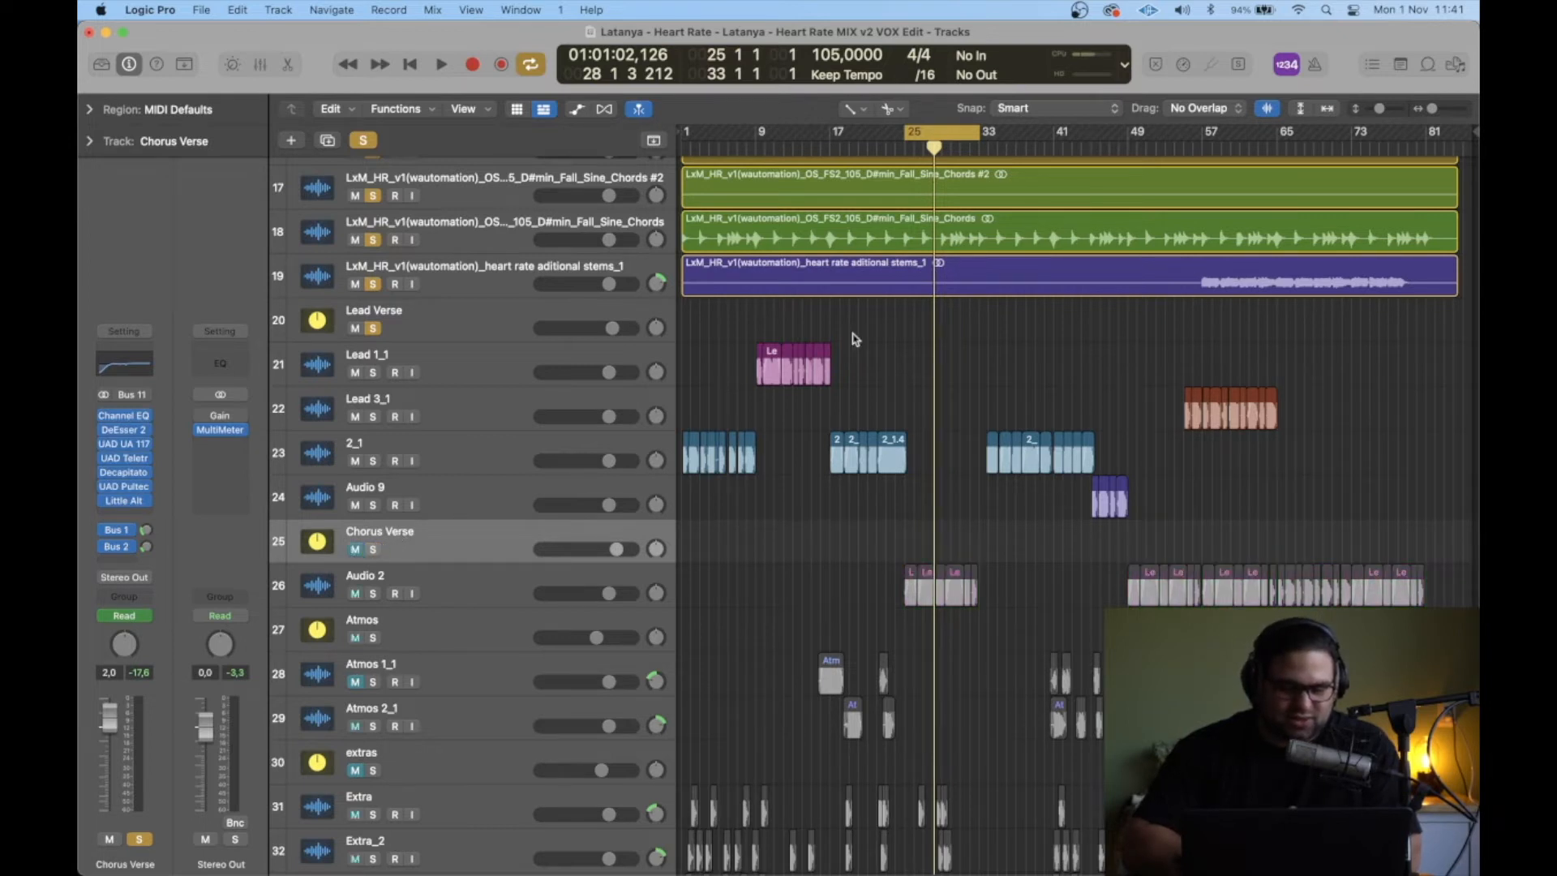
pyautogui.scroll(-3, 362, 459)
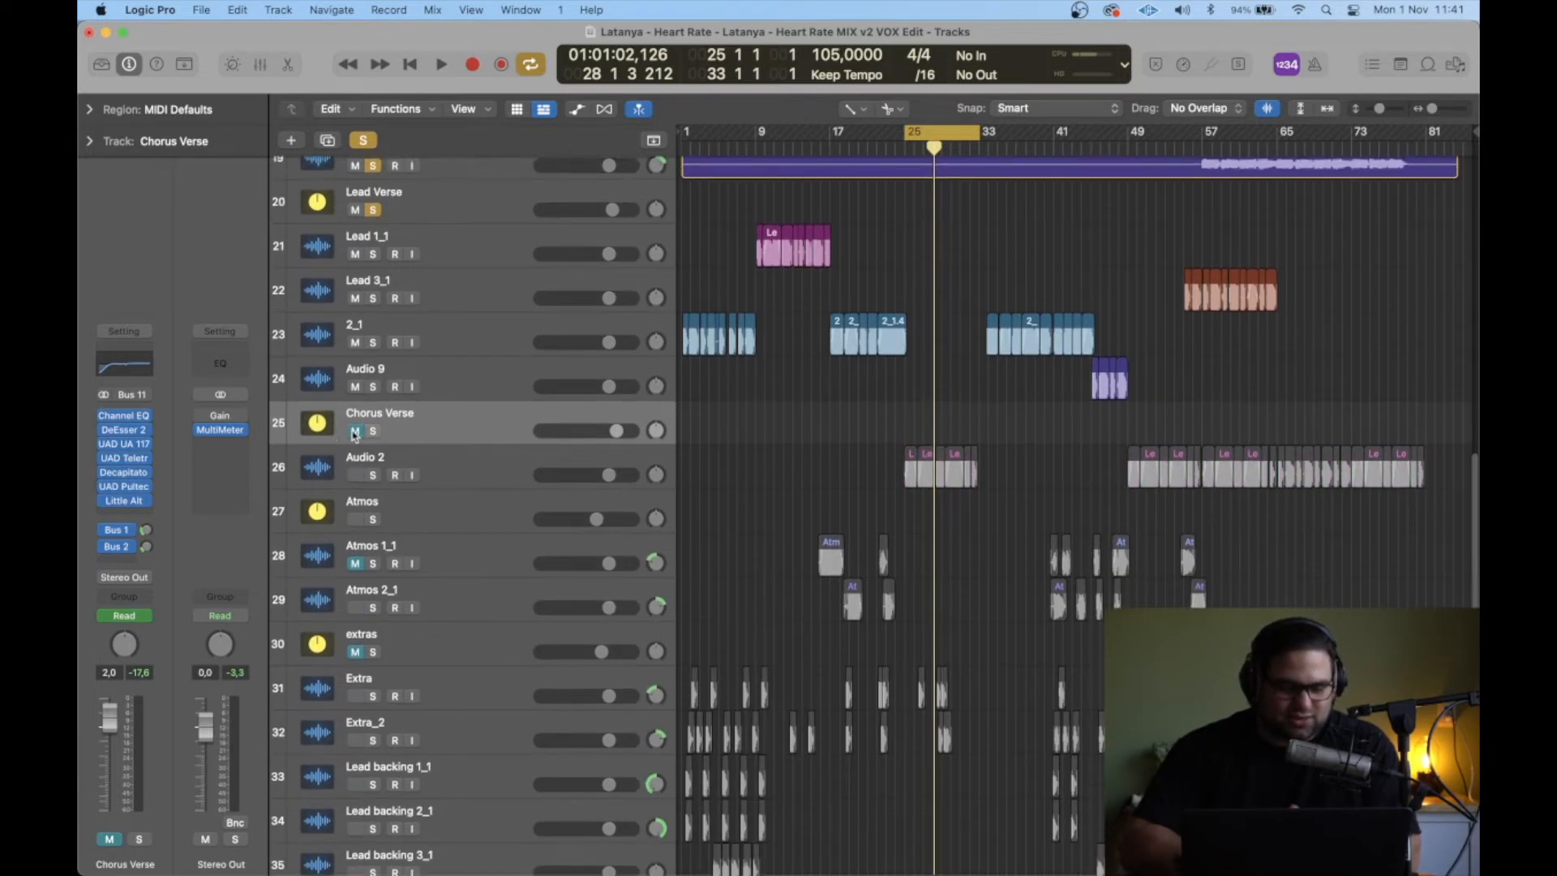
pyautogui.click(353, 431)
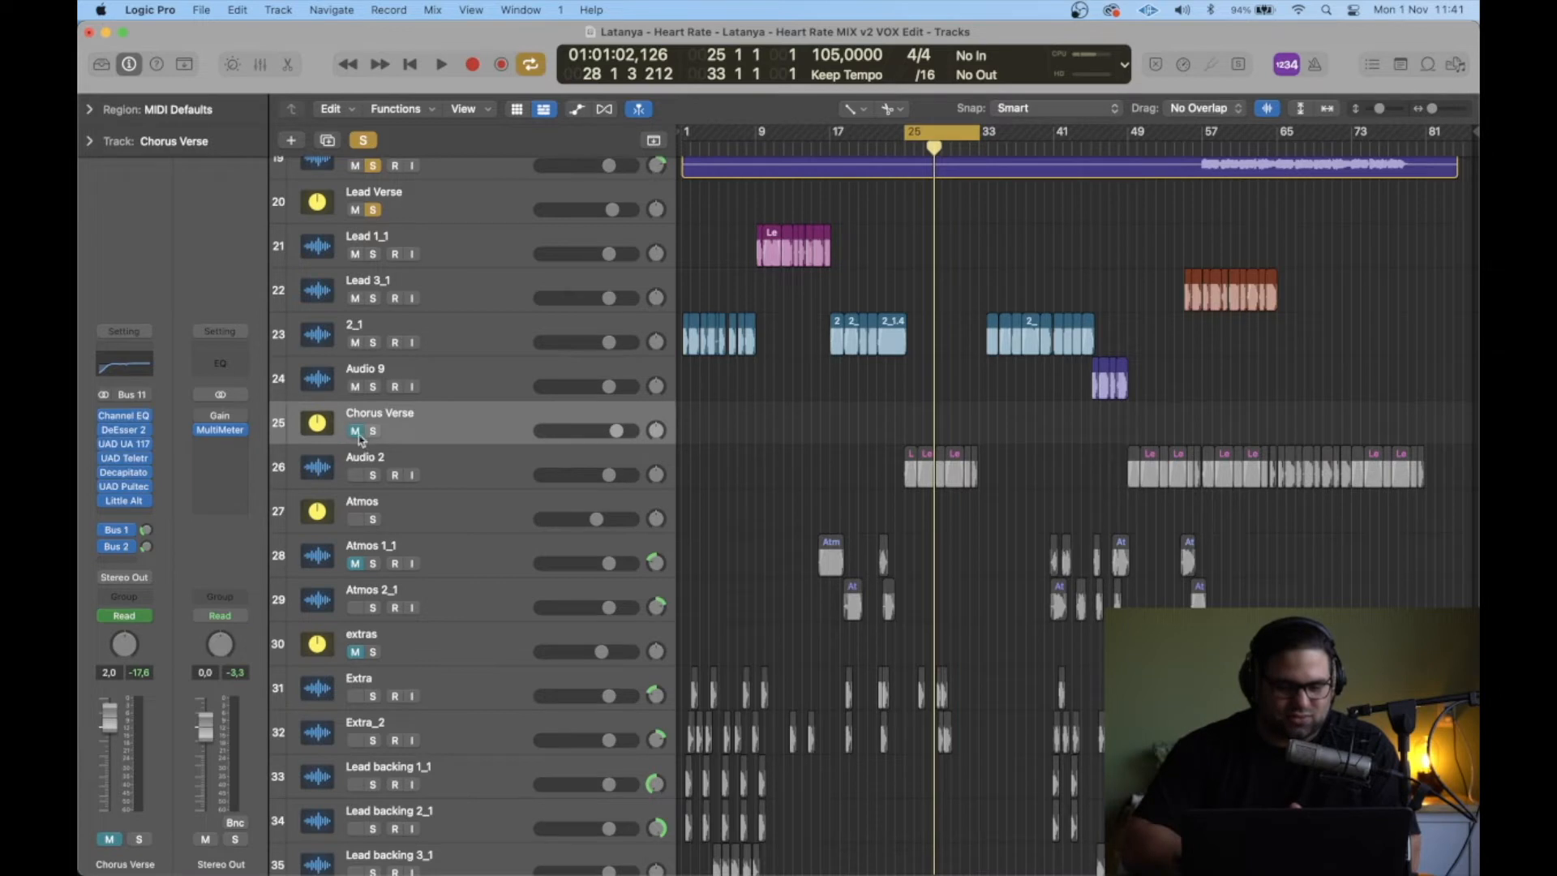
pyautogui.click(373, 432)
# Step: Solo the Chorus group track and take Chorus Verse out of solo
pyautogui.scroll(-4, 476, 463)
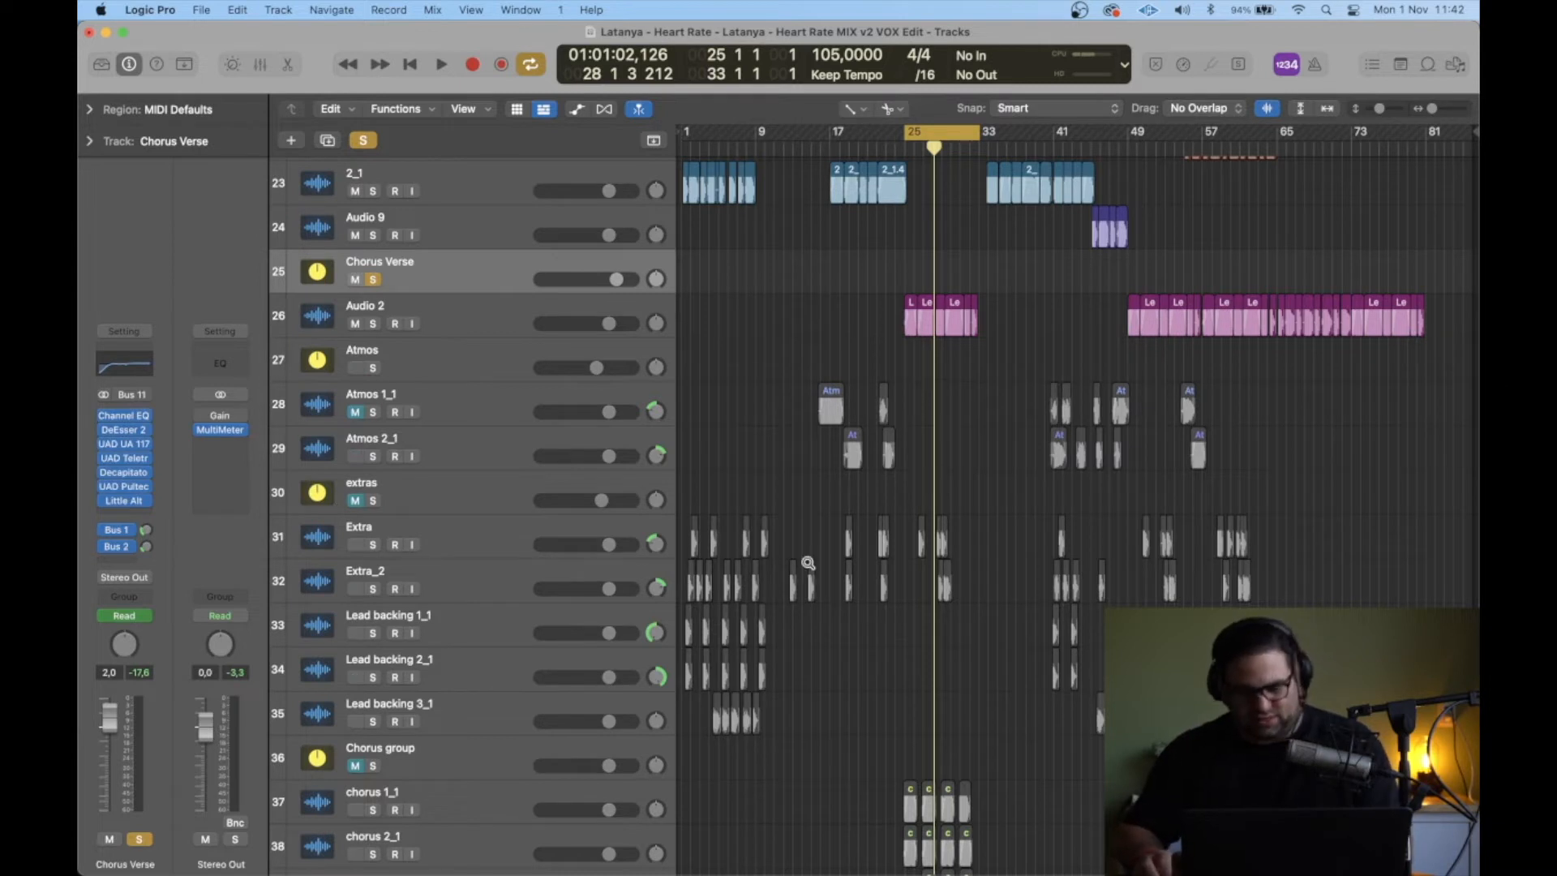
pyautogui.scroll(-4, 807, 563)
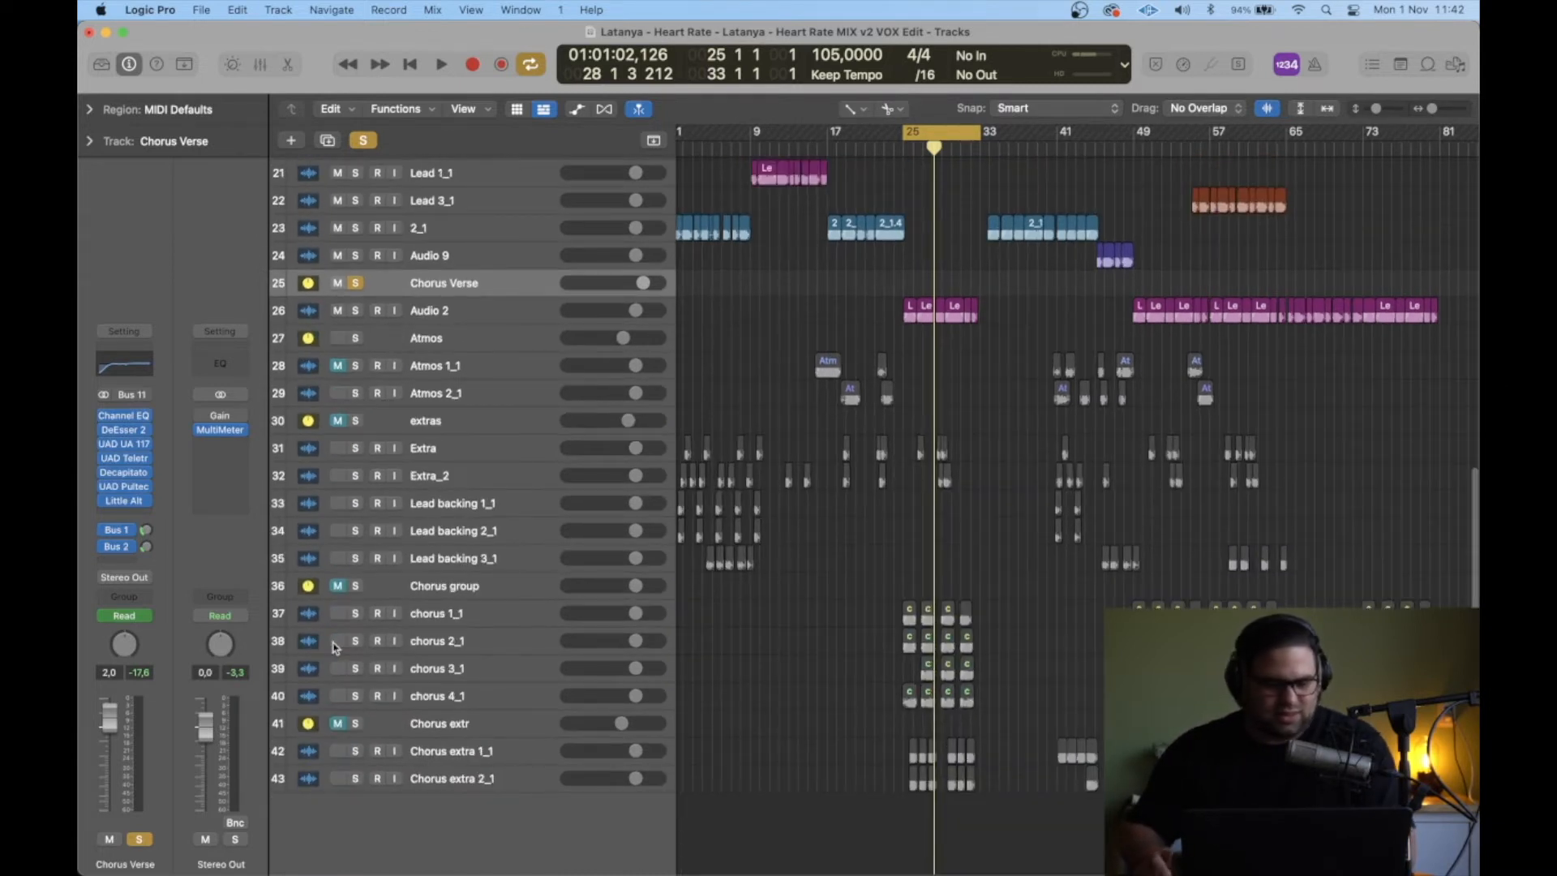
pyautogui.click(359, 594)
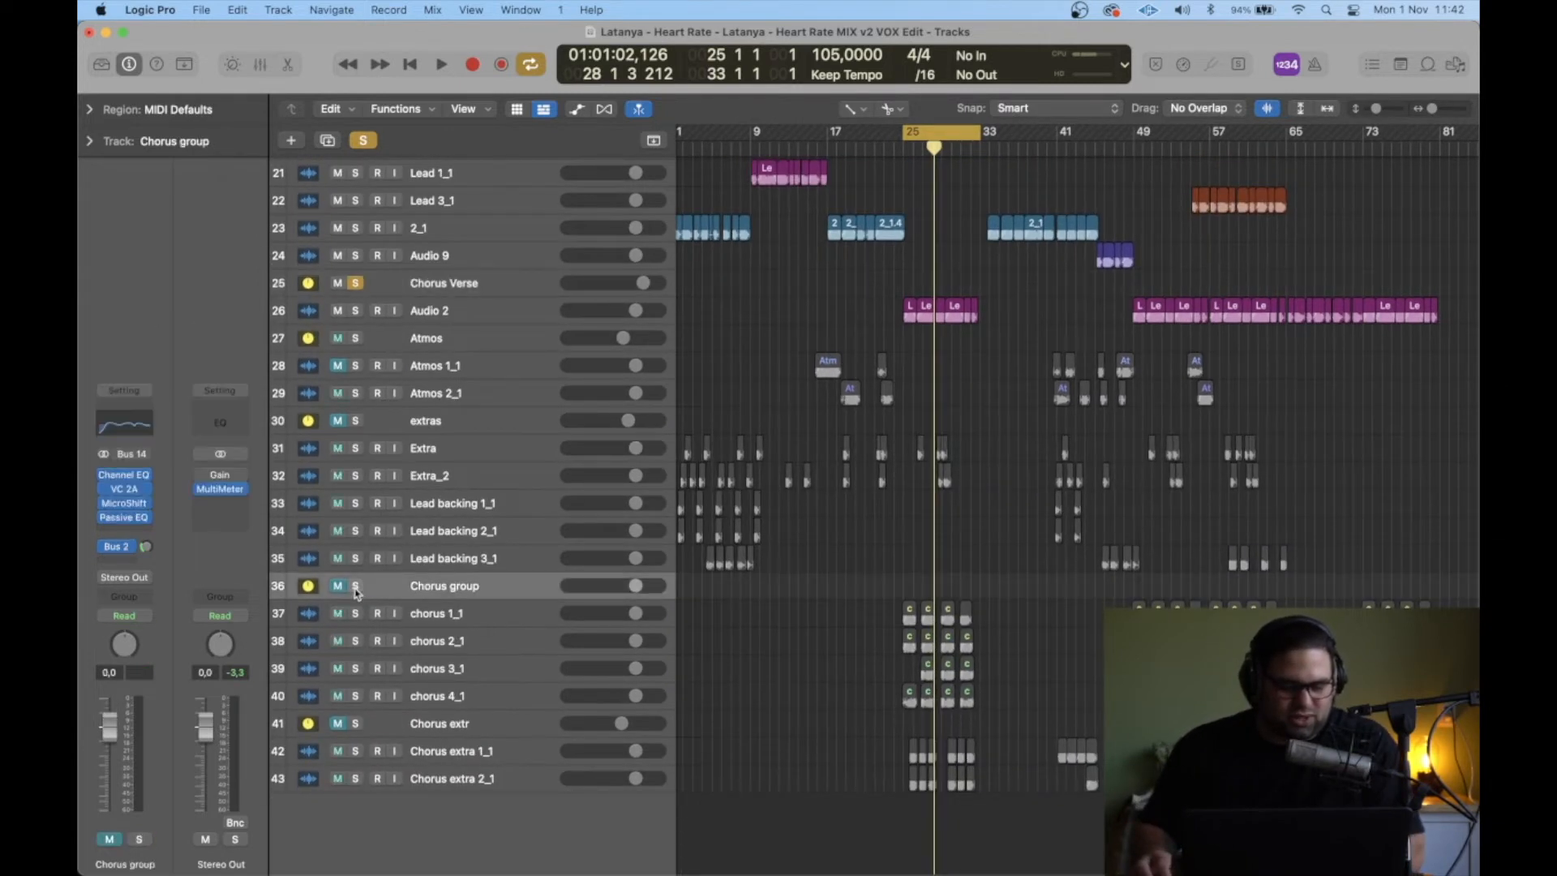
pyautogui.click(356, 587)
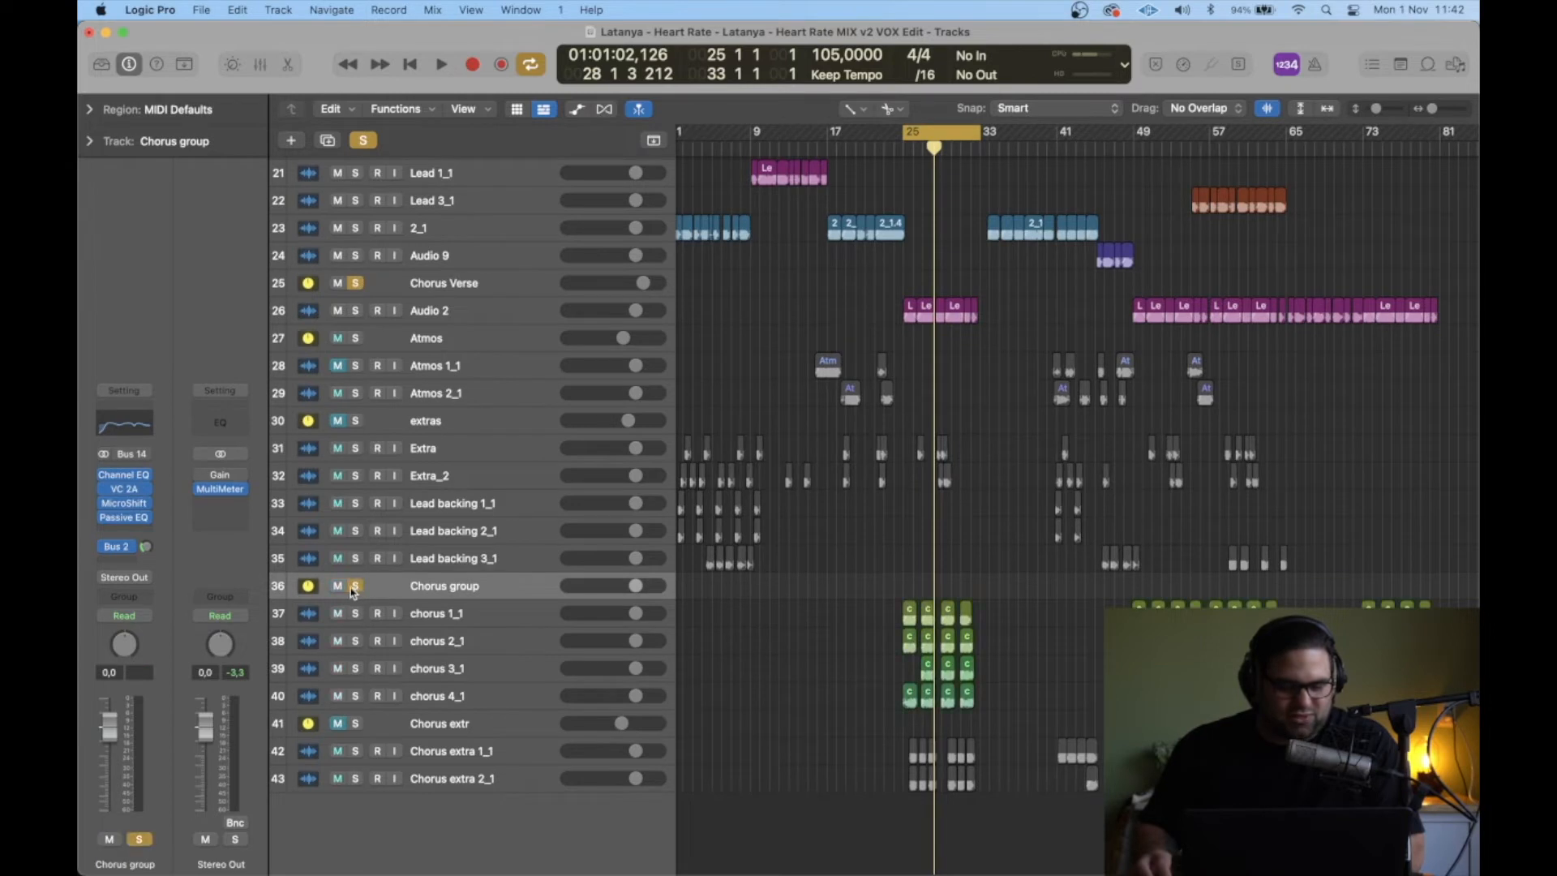
pyautogui.click(356, 284)
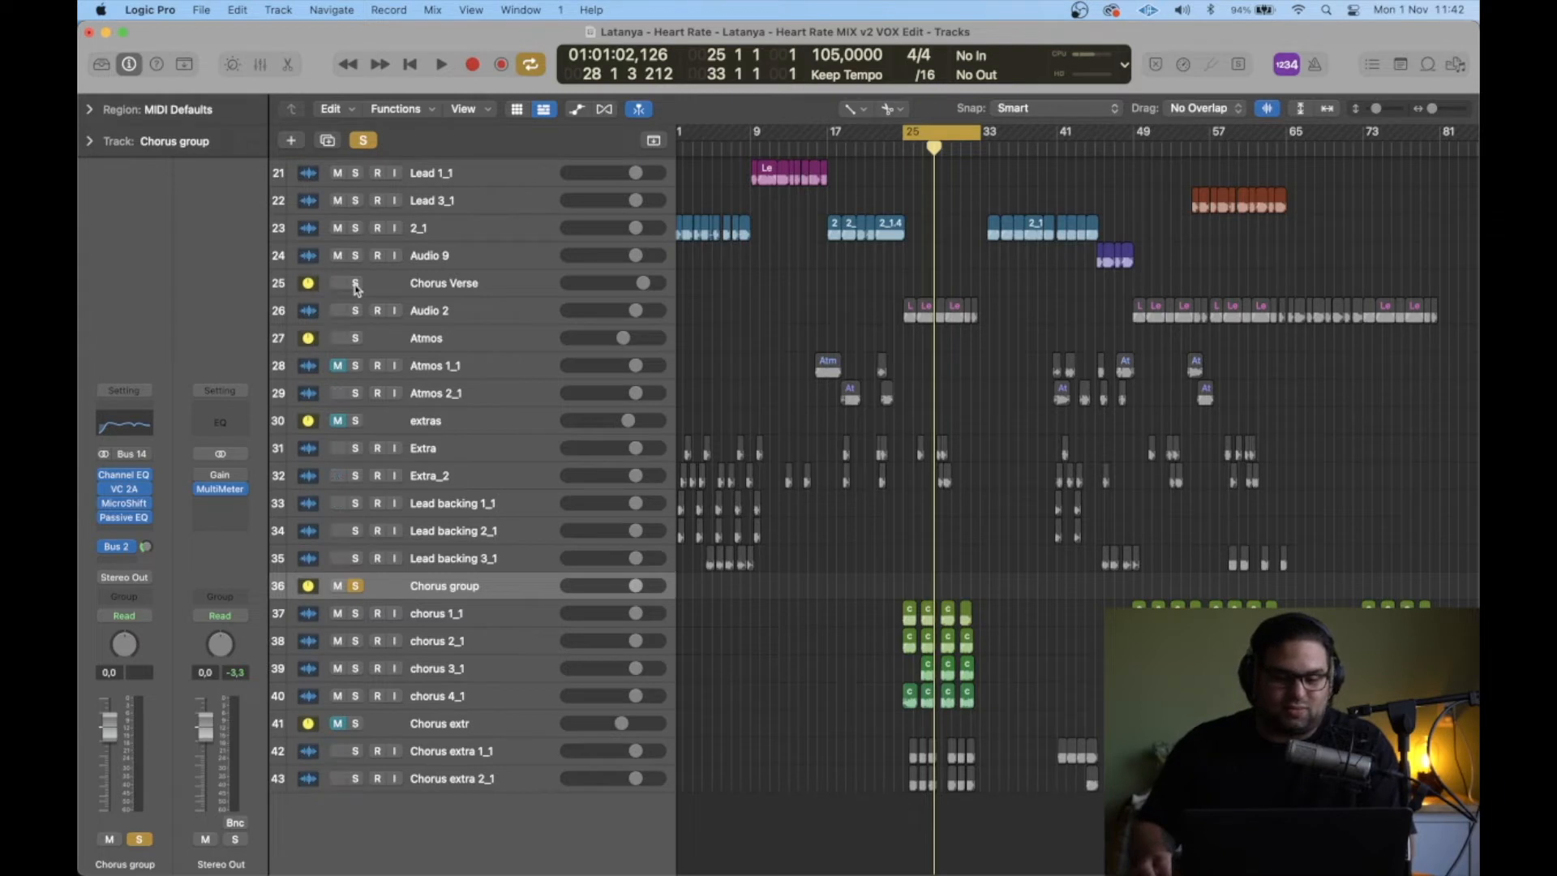
# Step: Listen to the soloed Chorus group, then inspect the channel strips of chorus 1_1 through chorus 4_1
pyautogui.press('space')
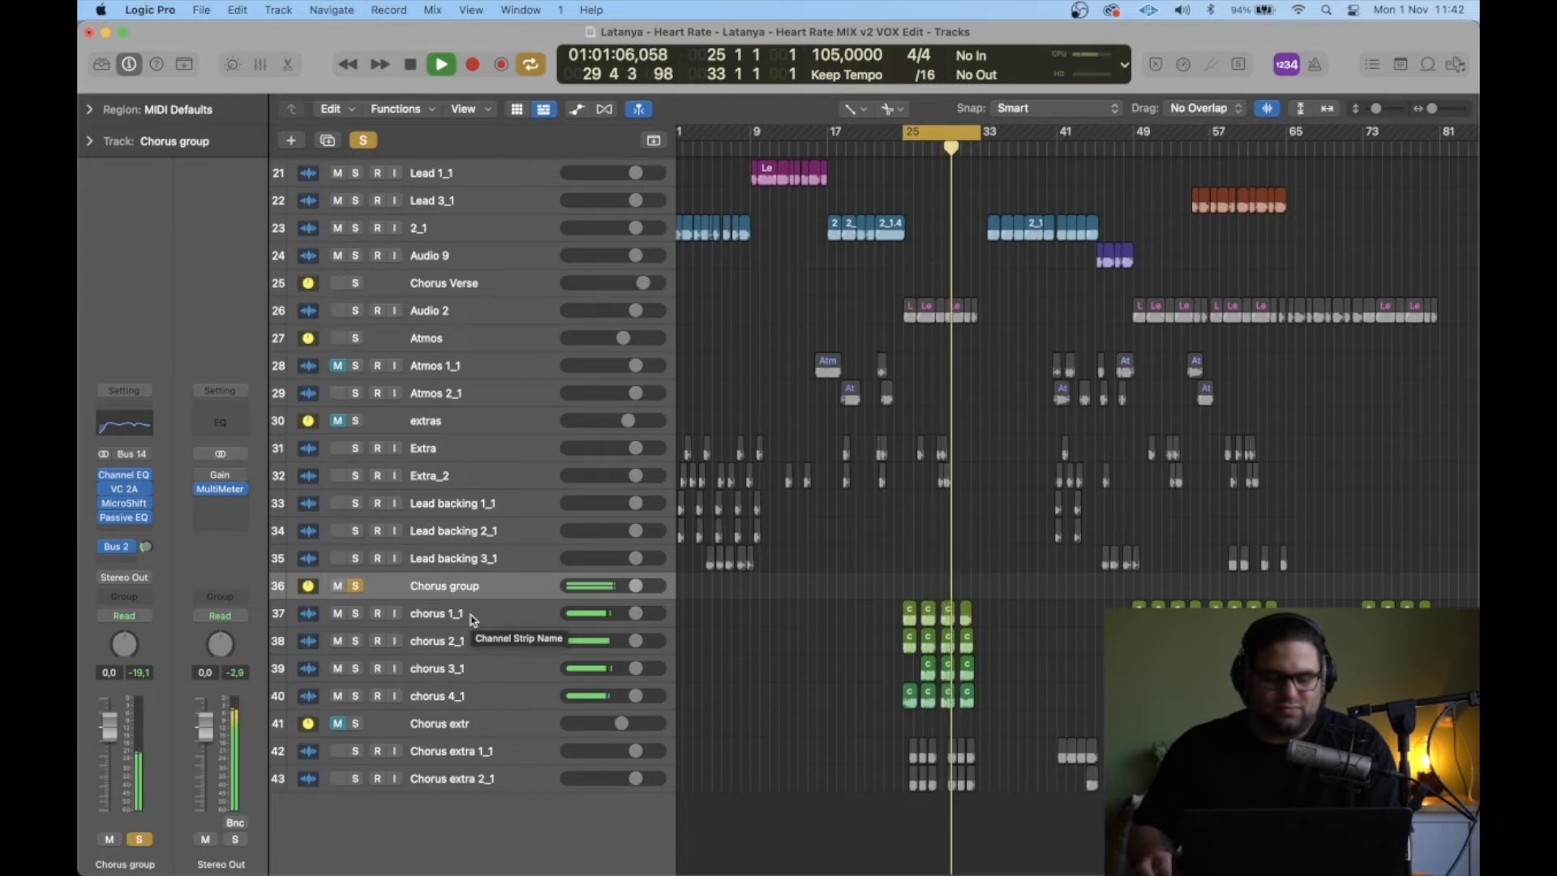
pyautogui.press('space')
pyautogui.press('Down')
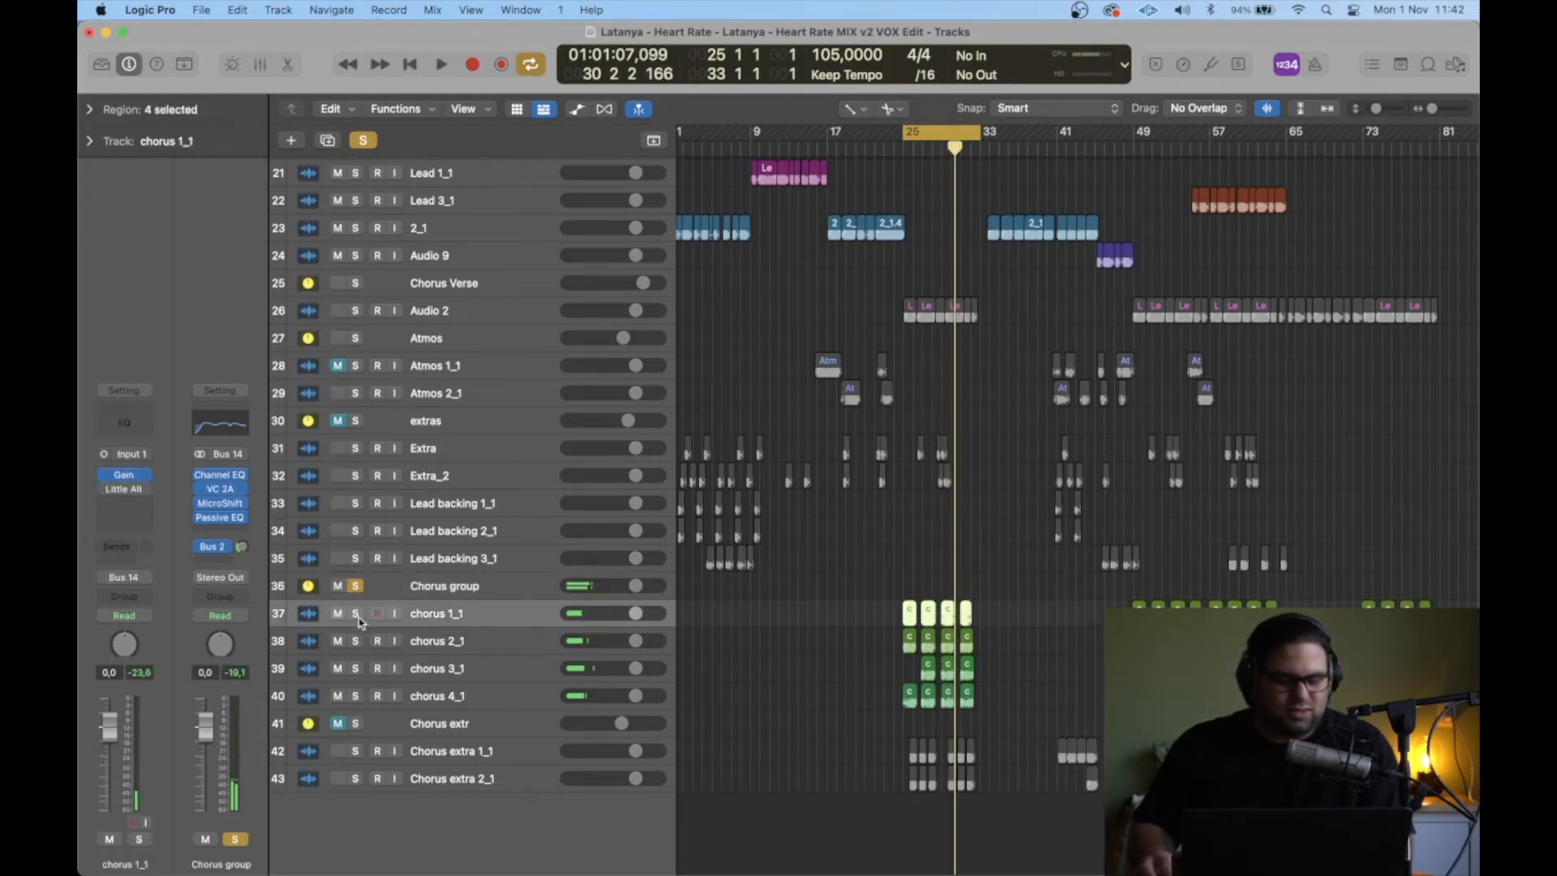
pyautogui.press('Down')
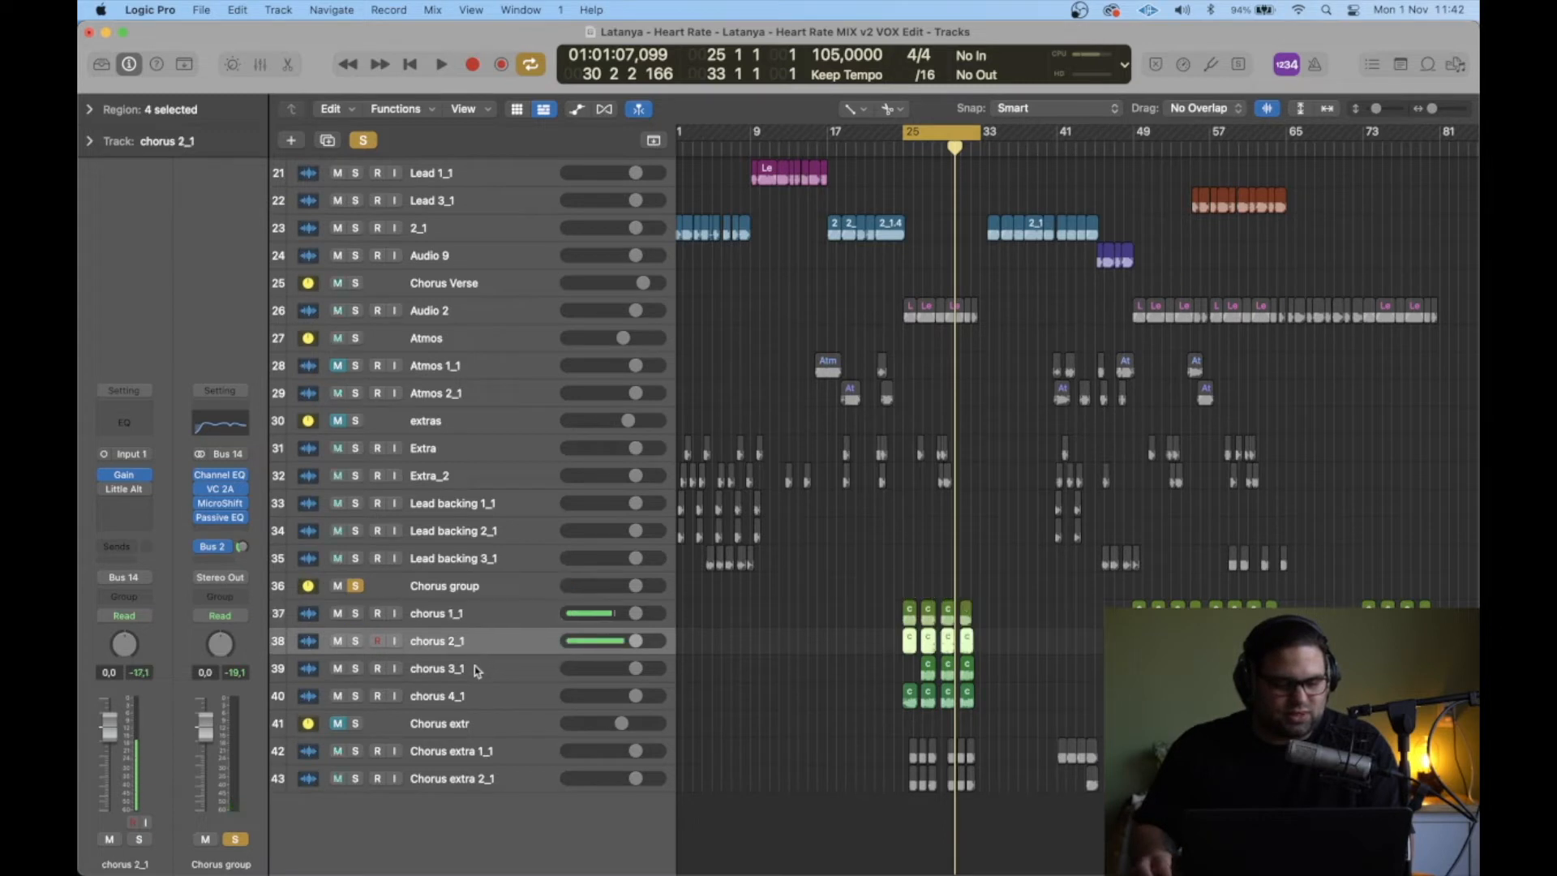
pyautogui.press('Down')
pyautogui.press('Down')
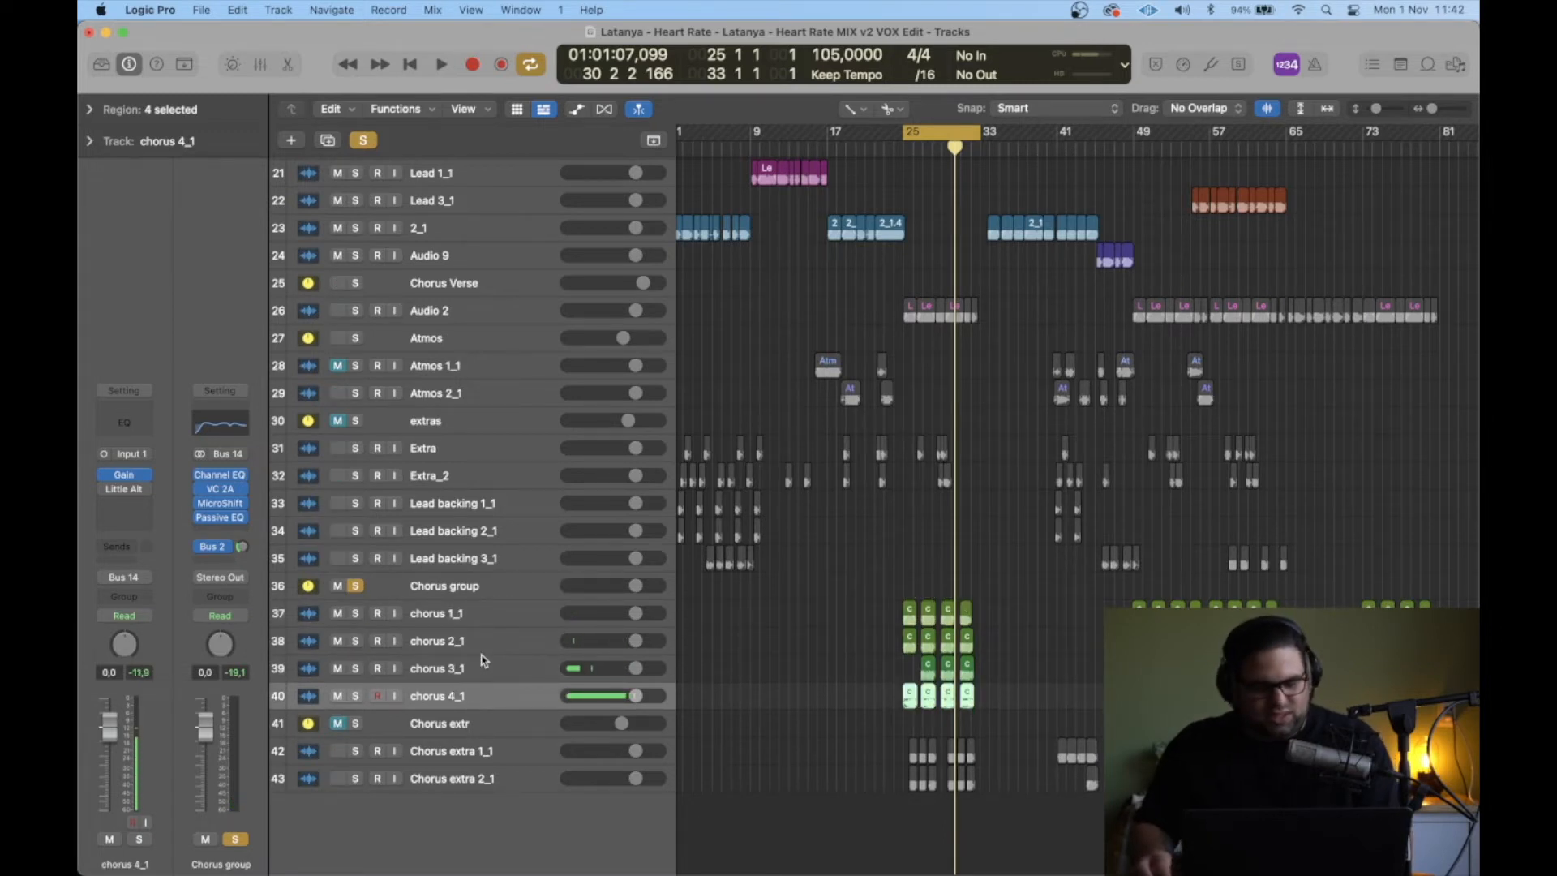
pyautogui.press('super+Down')
pyautogui.press('super+Down')
pyautogui.press('super+Down')
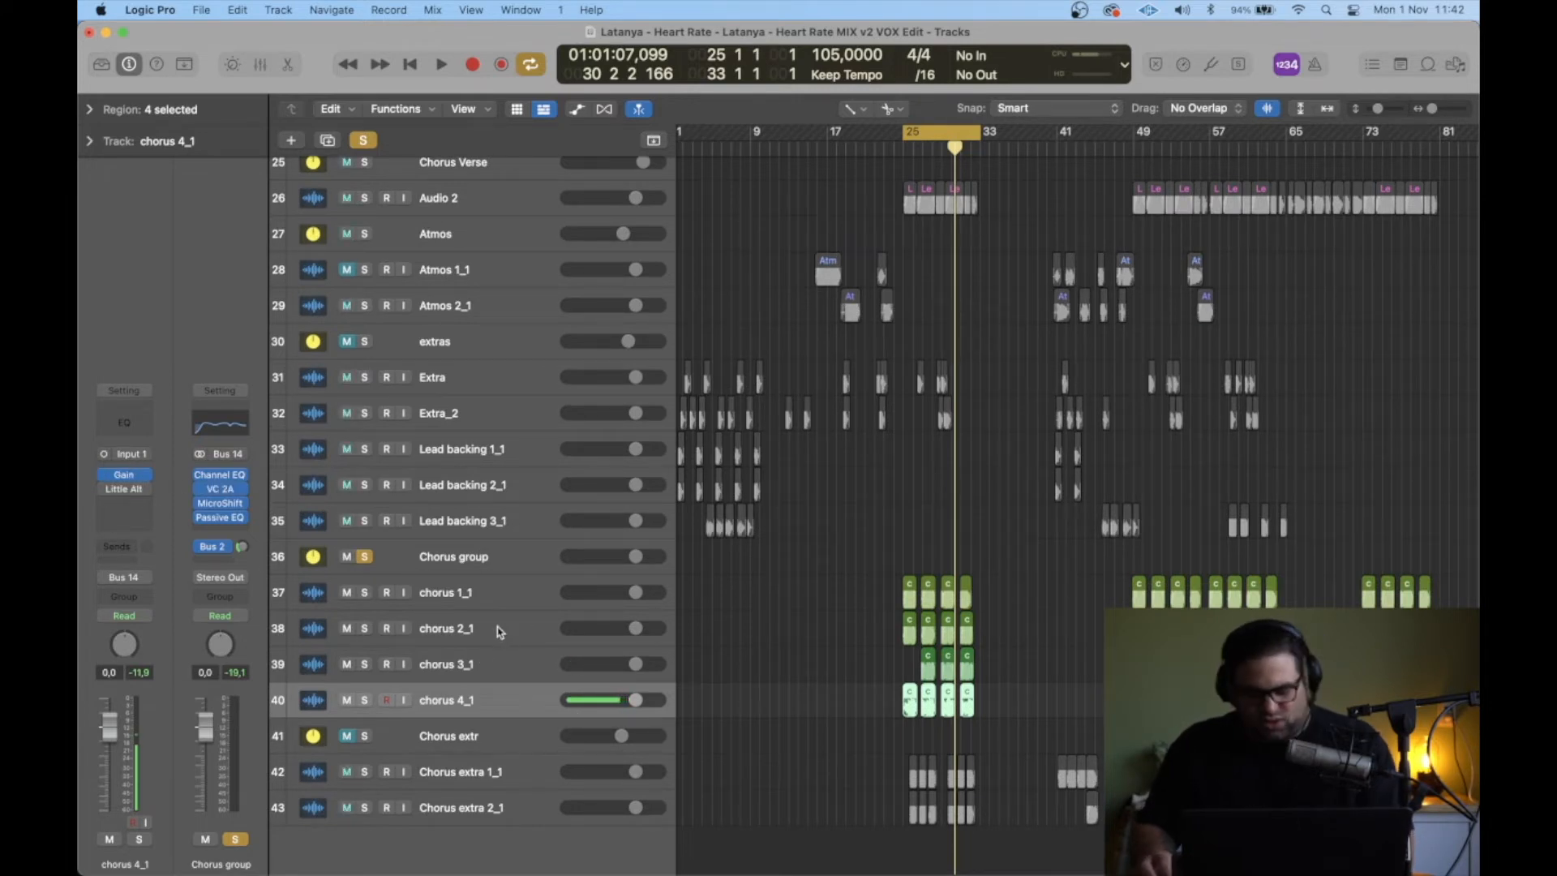
pyautogui.press('a')
pyautogui.press('super+Down')
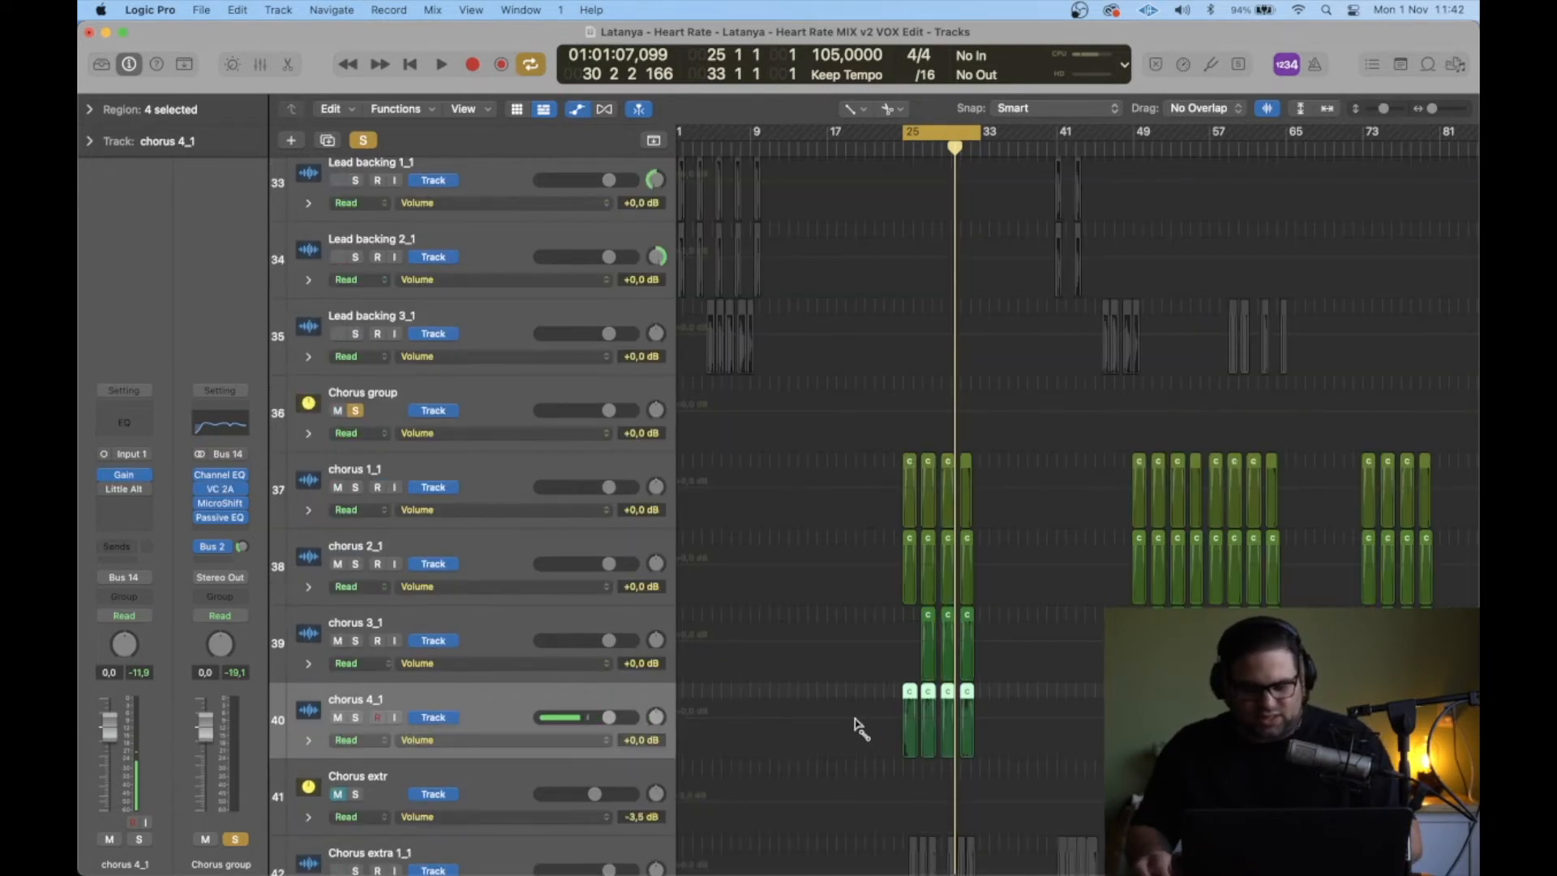
pyautogui.click(464, 593)
pyautogui.press('Escape')
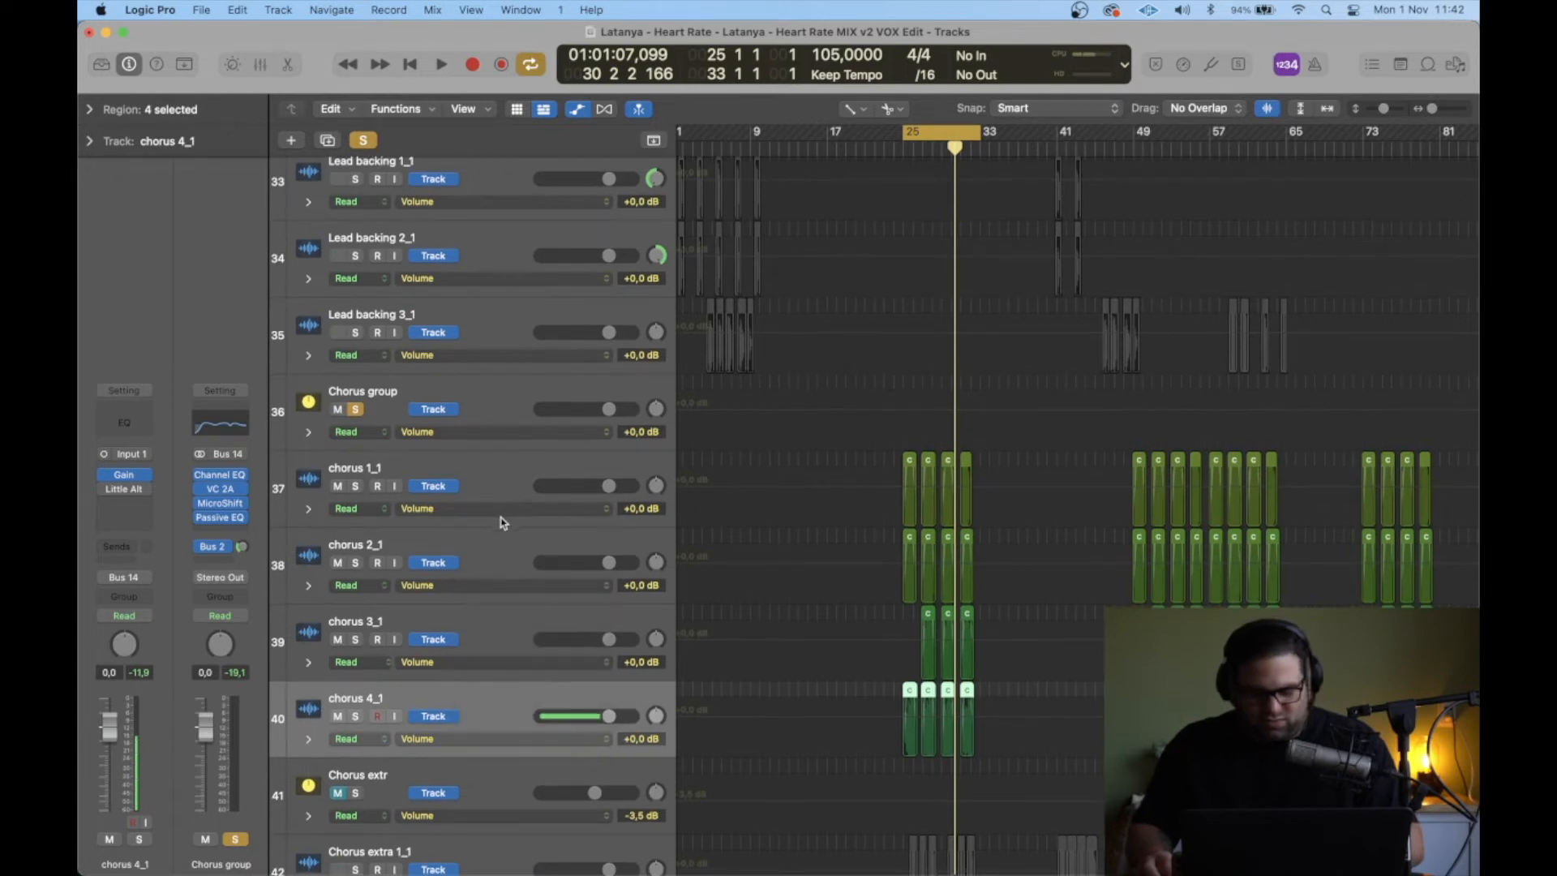
pyautogui.press('a')
pyautogui.press('super+Up')
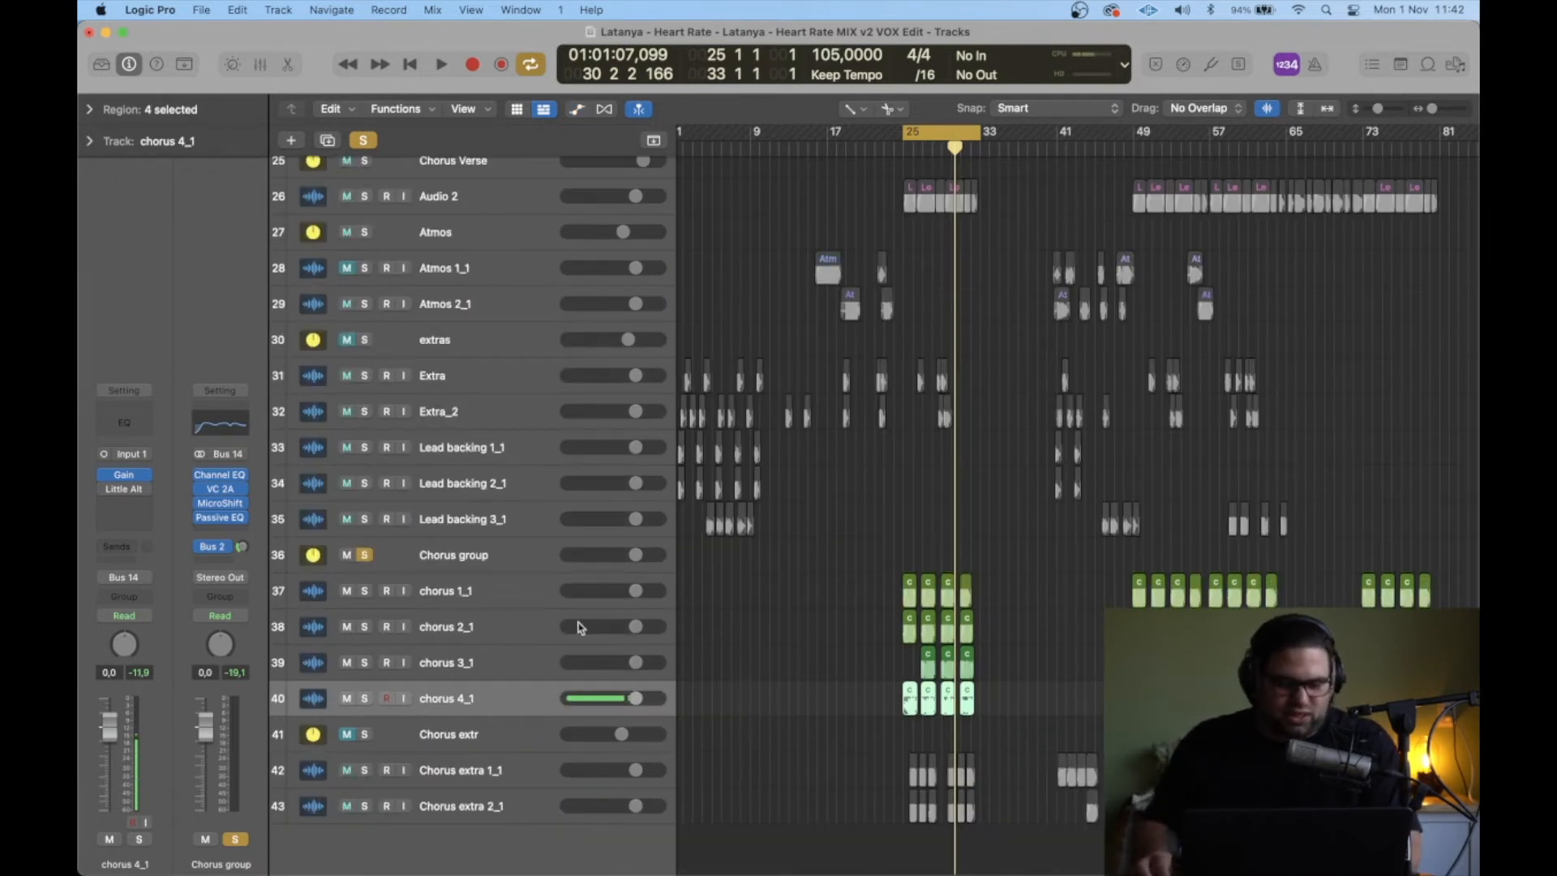
# Step: Bypass Channel EQ, VC 2A, MicroShift, Passive EQ and the Bus 2 send on the Chorus group track
pyautogui.click(428, 561)
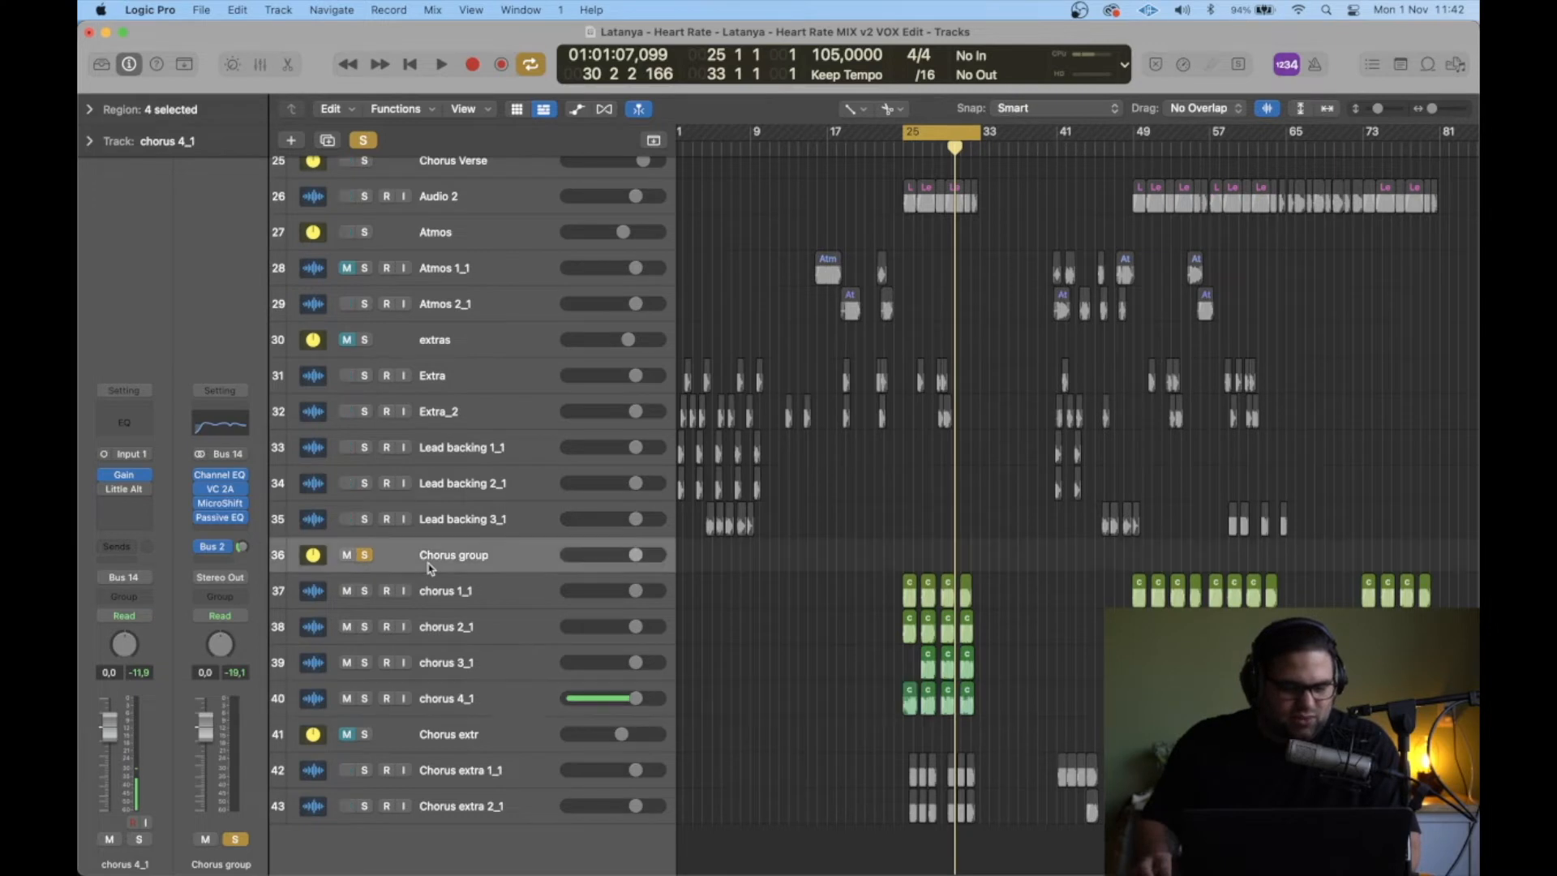
pyautogui.moveTo(149, 520)
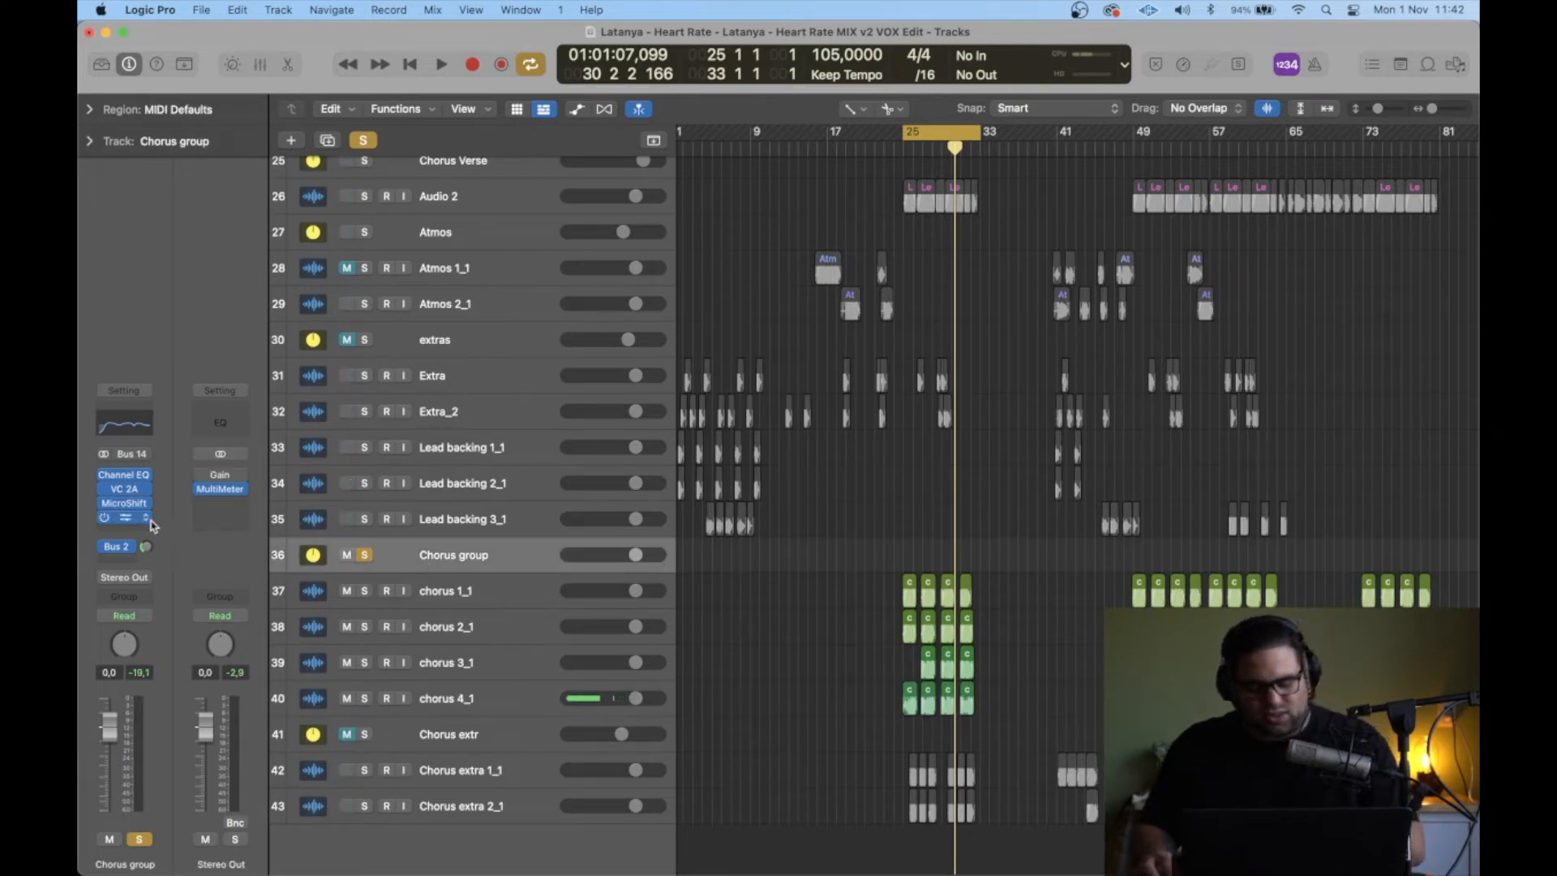
pyautogui.click(105, 504)
pyautogui.click(105, 489)
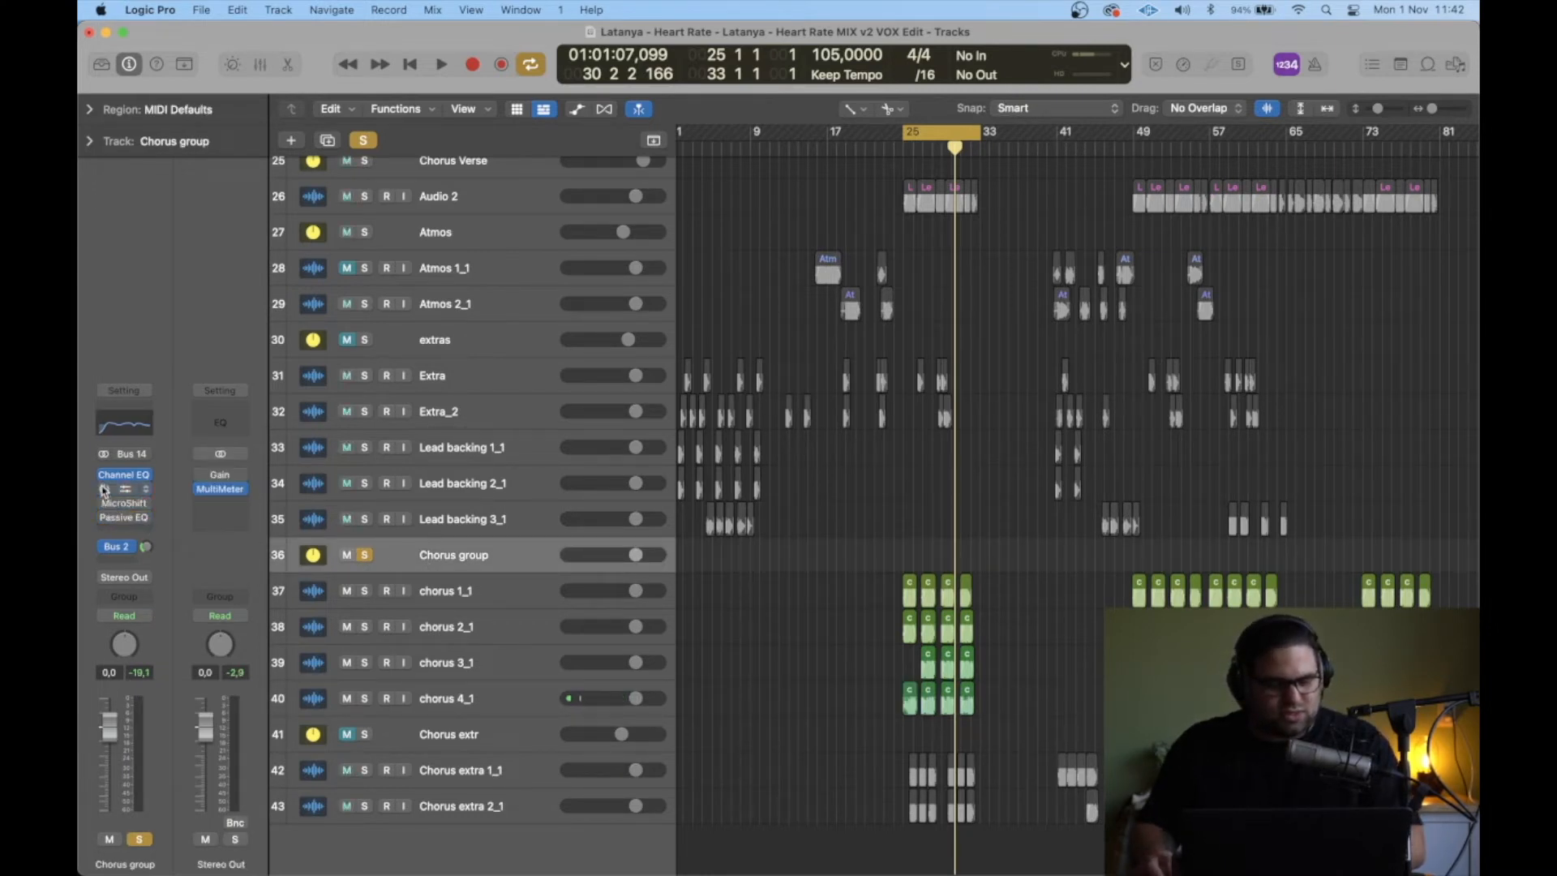
pyautogui.click(104, 475)
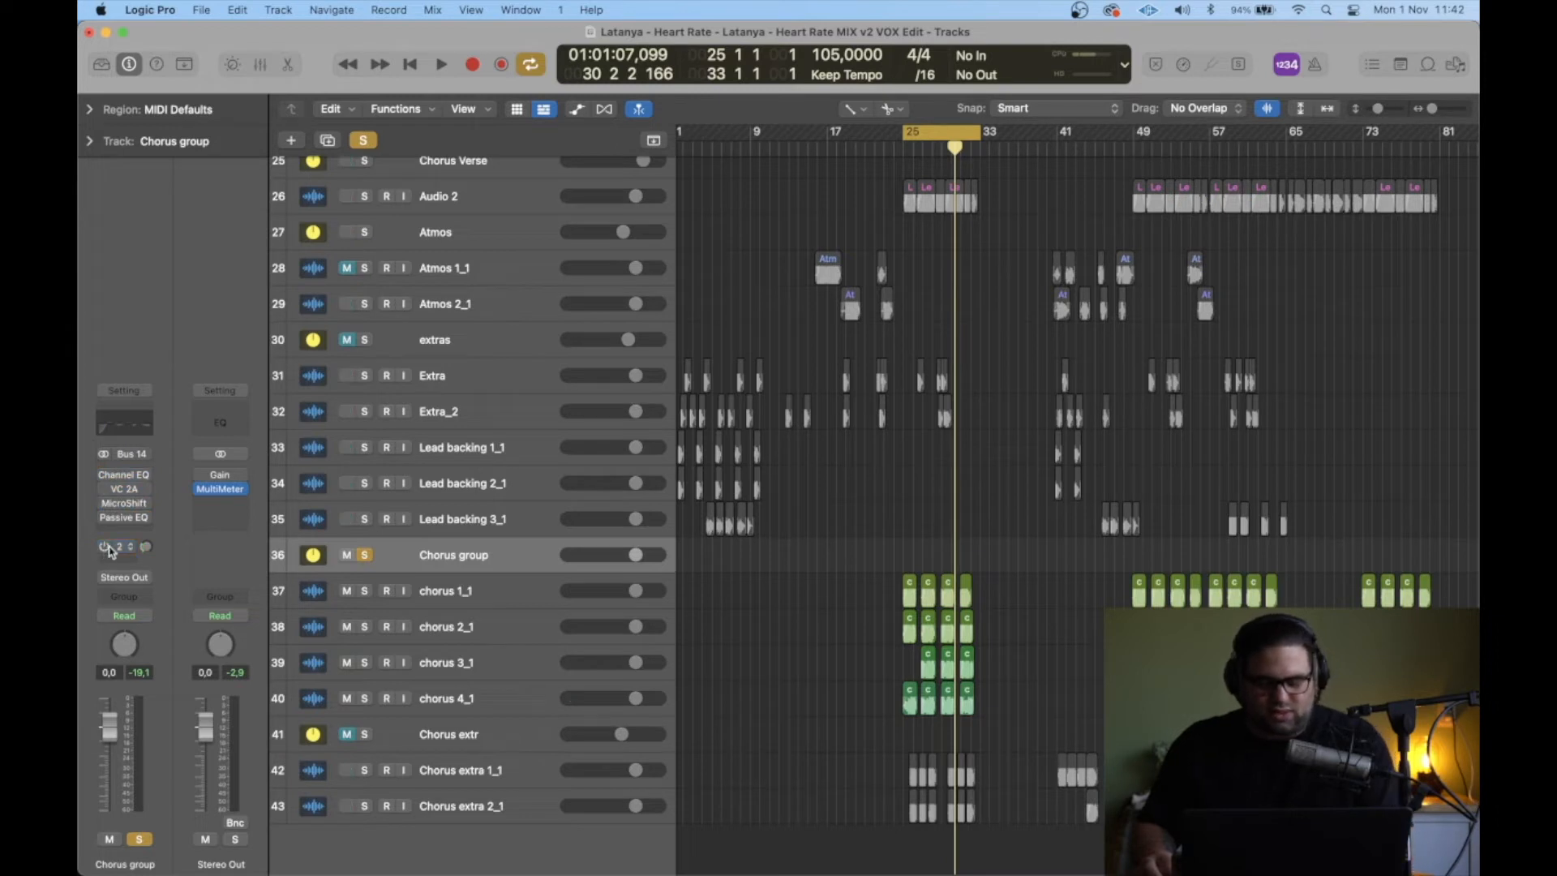
# Step: Listen to the unprocessed Chorus group, then inspect the channel strips of chorus 1_1 through chorus 4_1 again
pyautogui.press('space')
pyautogui.press('space')
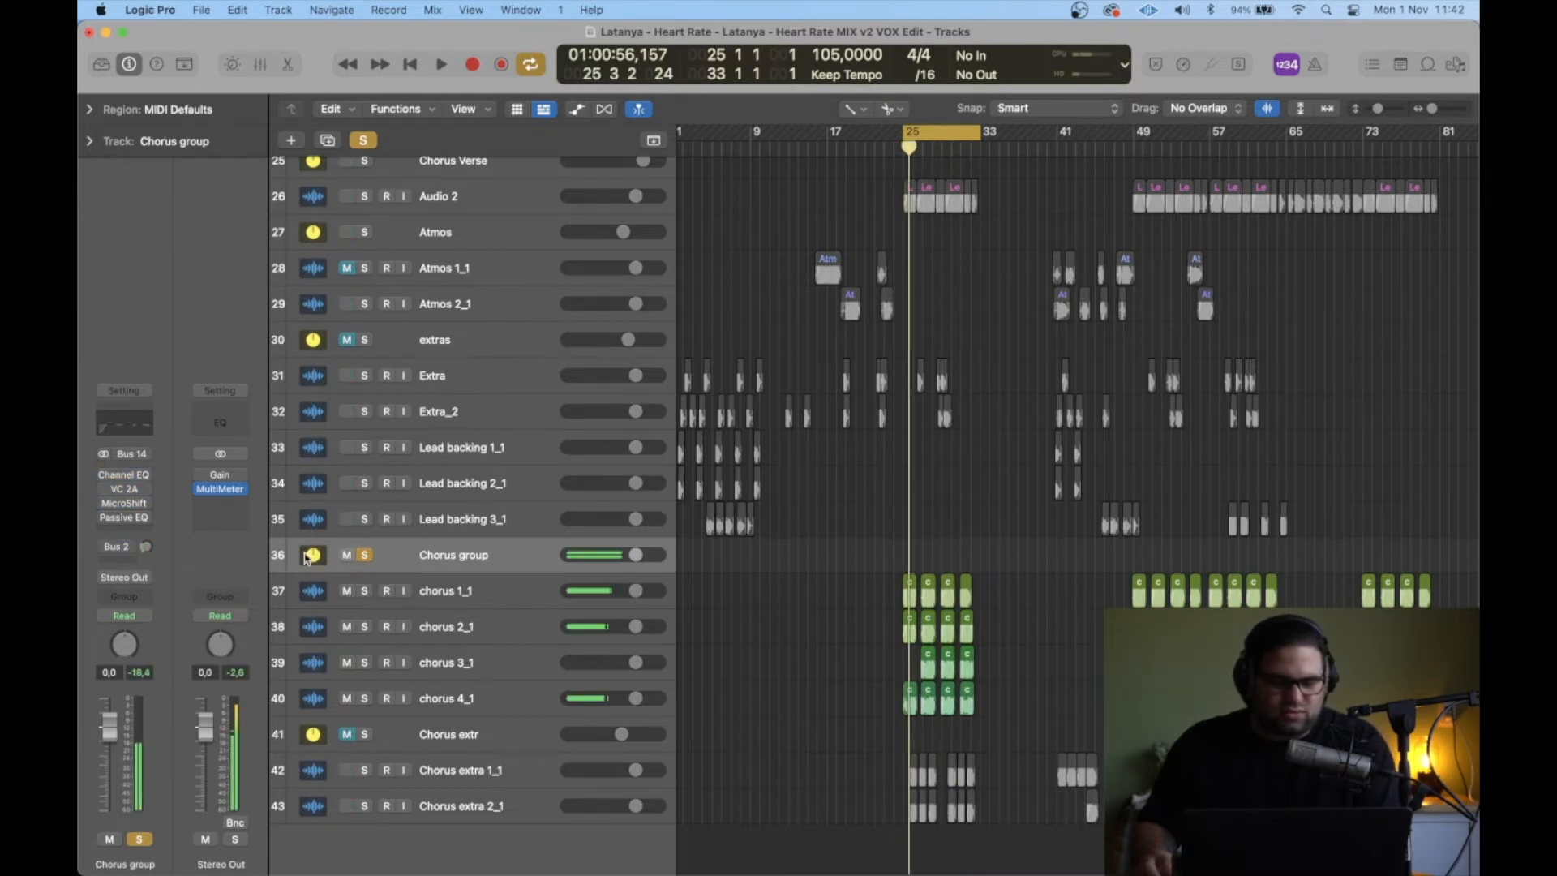
pyautogui.click(503, 605)
pyautogui.click(492, 620)
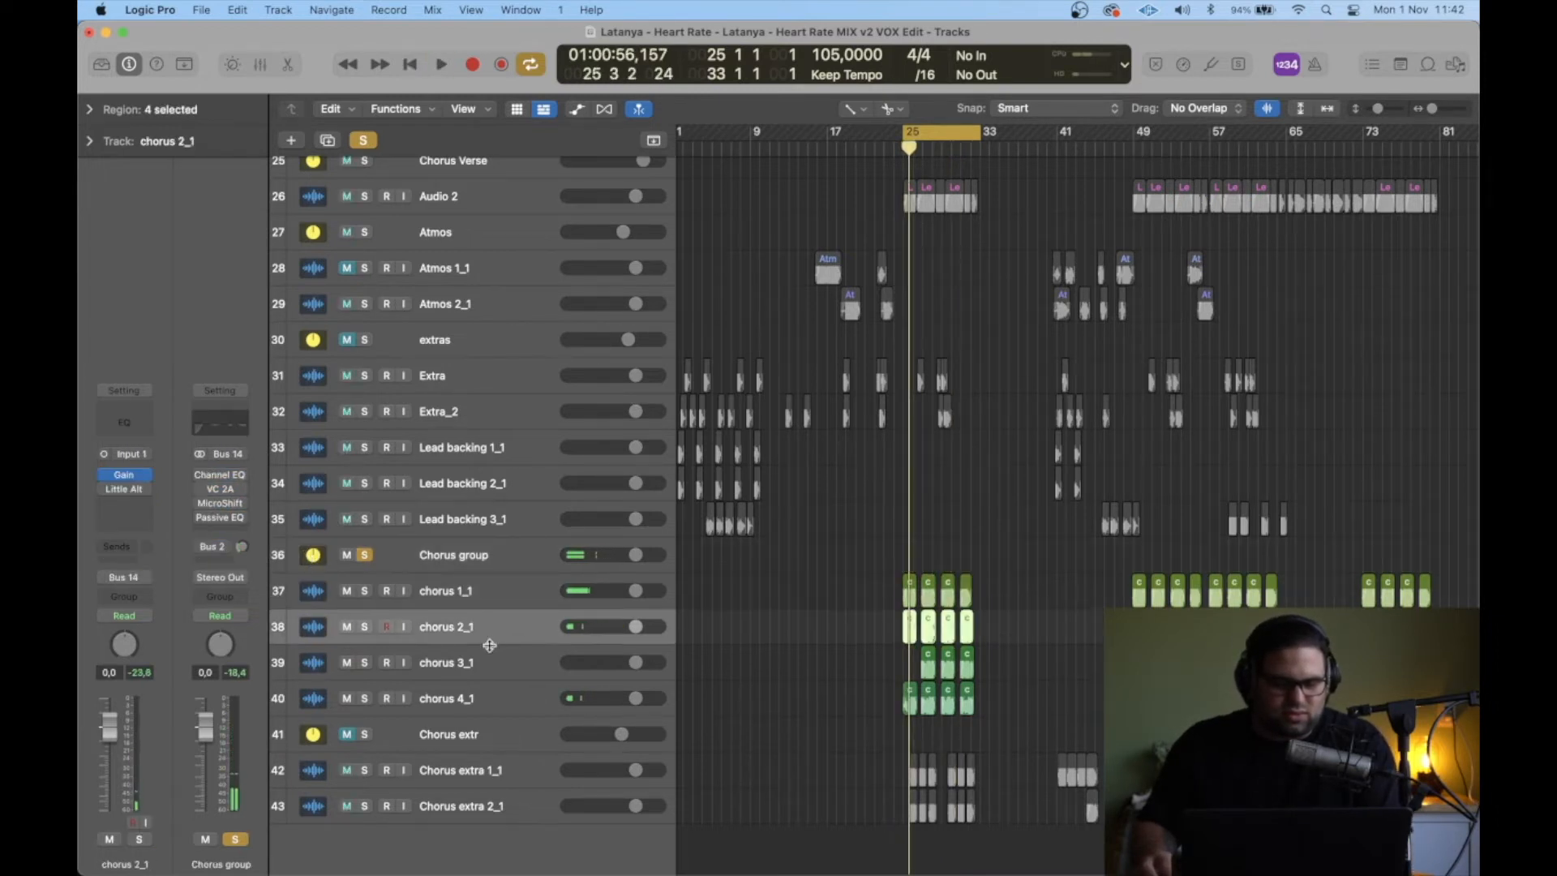
pyautogui.click(488, 669)
pyautogui.click(488, 696)
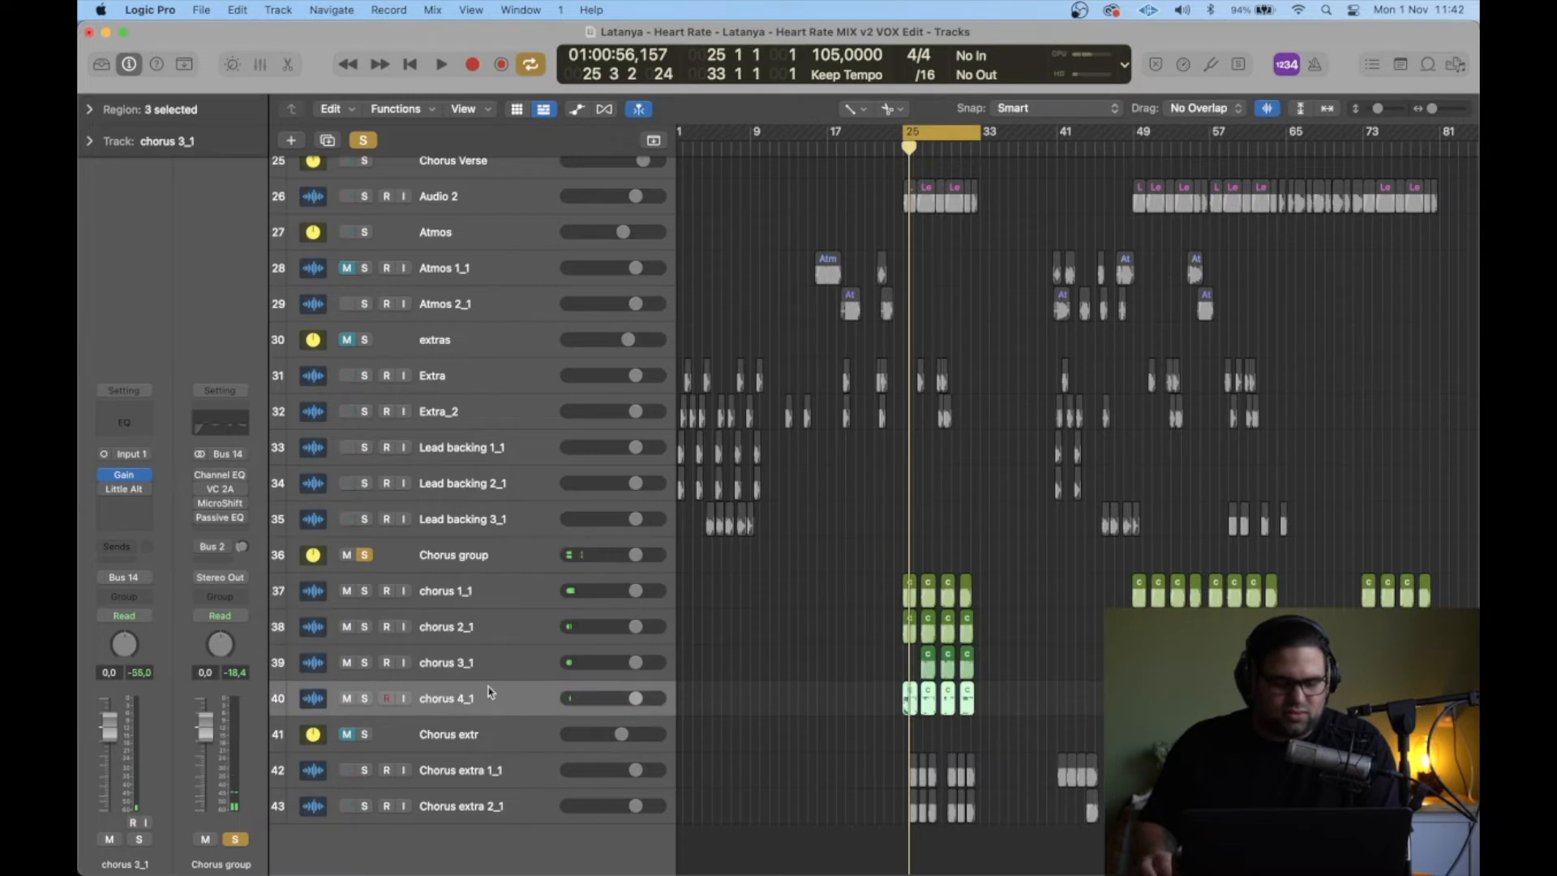
# Step: Open Channel EQ on Chorus group and enable it while playing back the cycled section
pyautogui.click(455, 557)
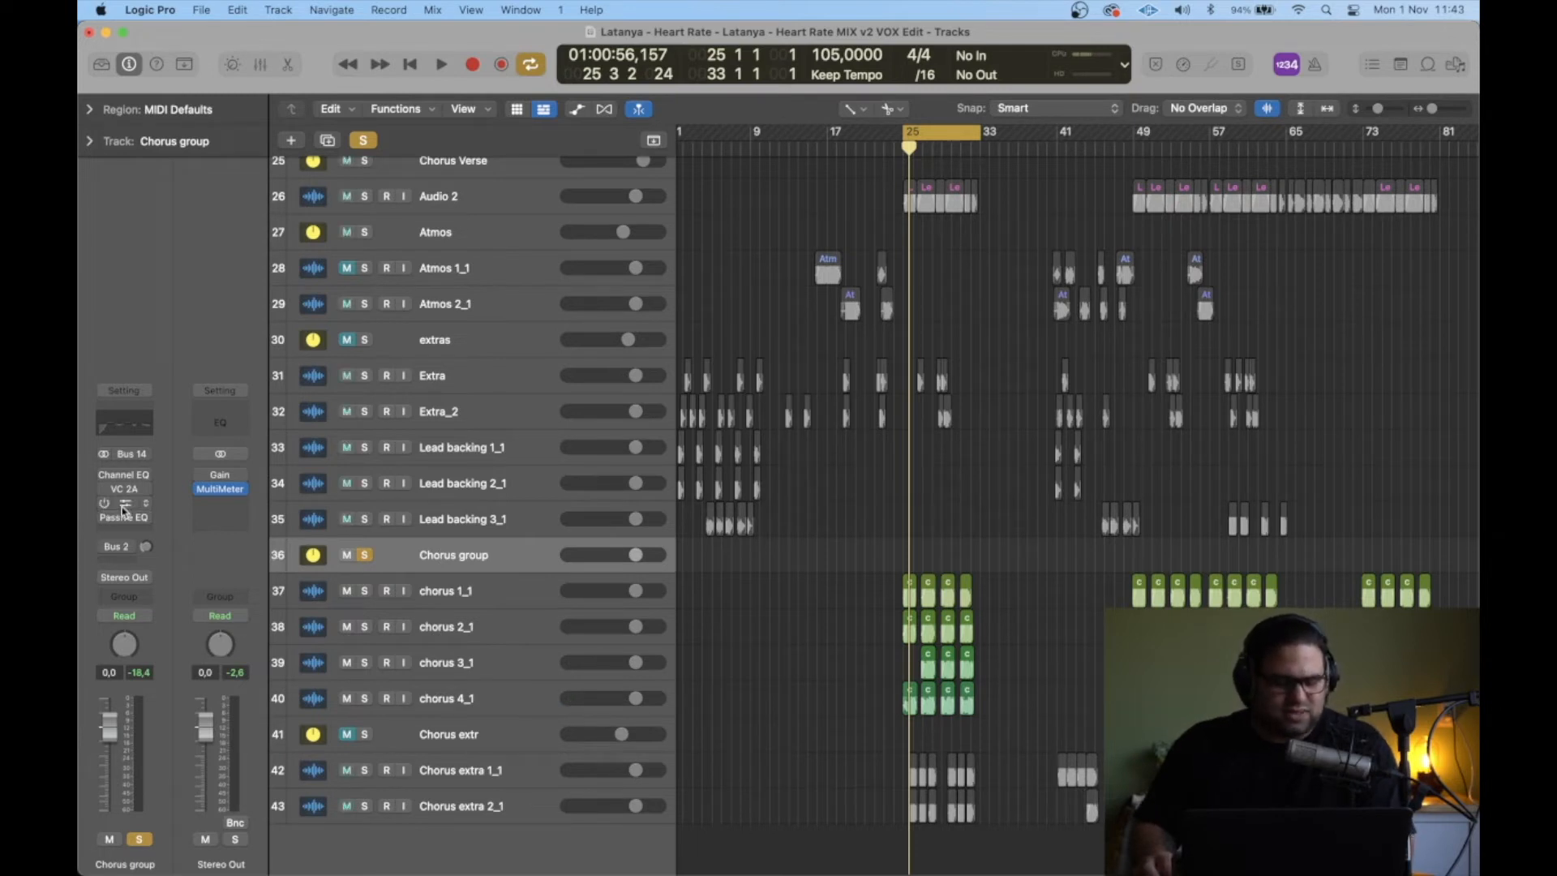
pyautogui.click(124, 475)
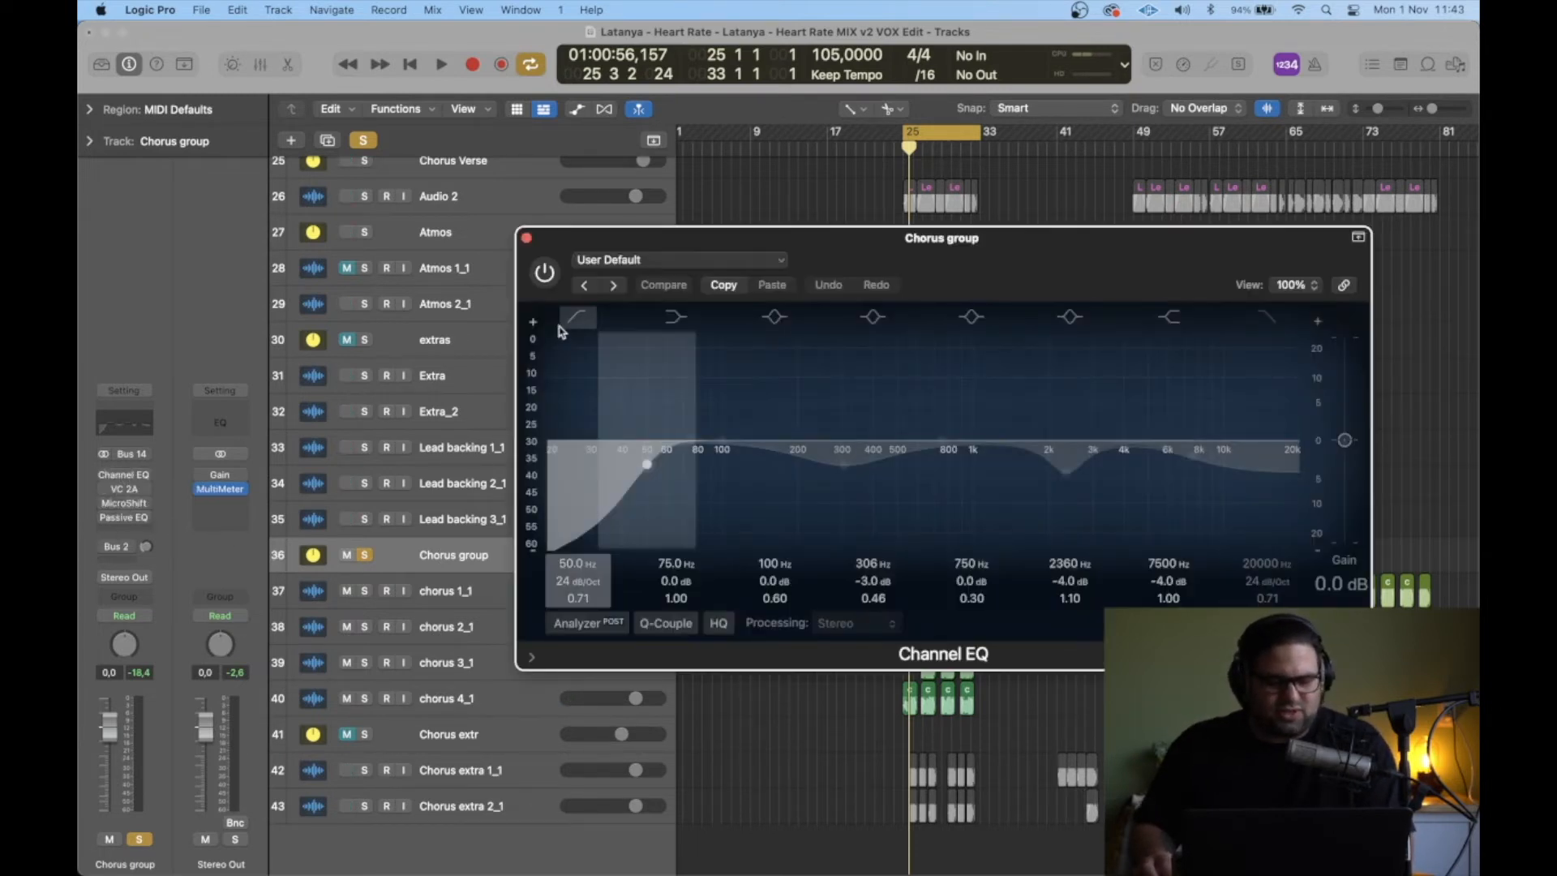
pyautogui.moveTo(653, 284); pyautogui.dragTo(458, 277)
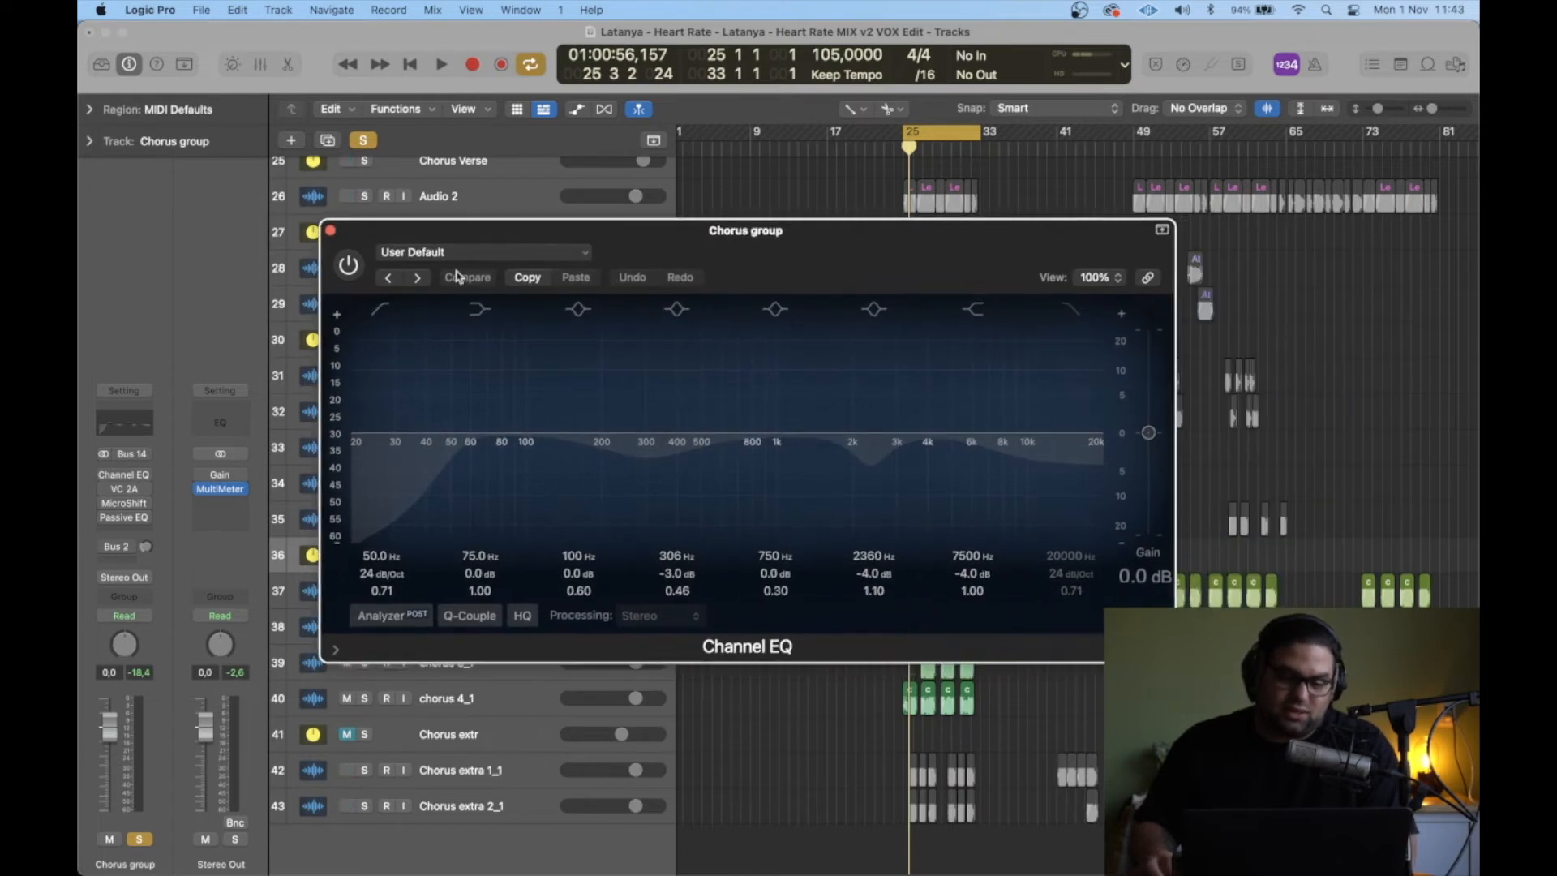
pyautogui.press('space')
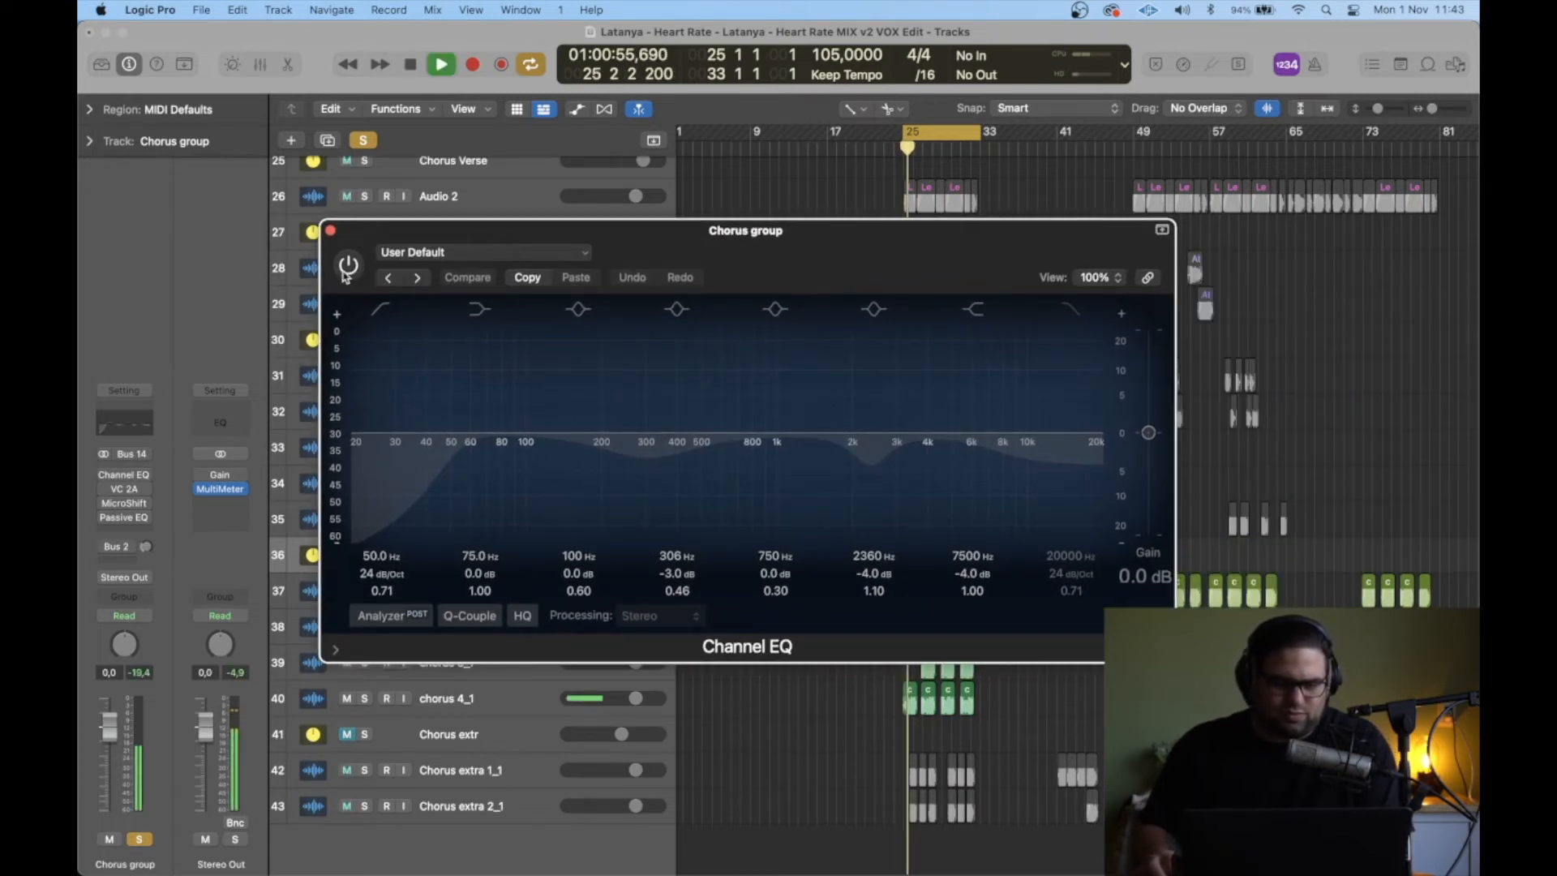
pyautogui.click(348, 267)
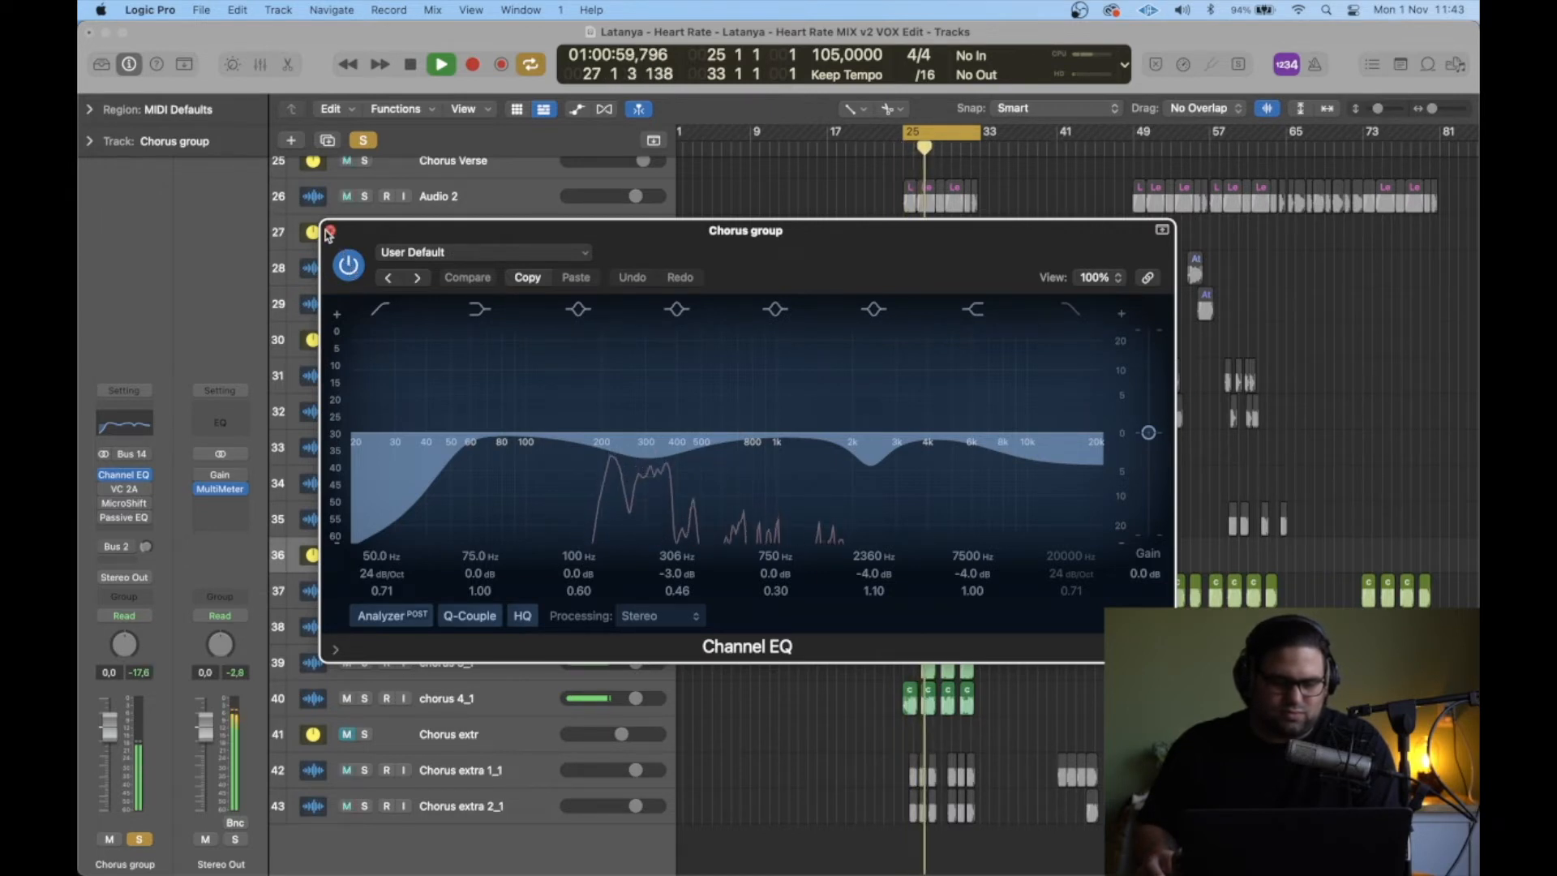
pyautogui.press('space')
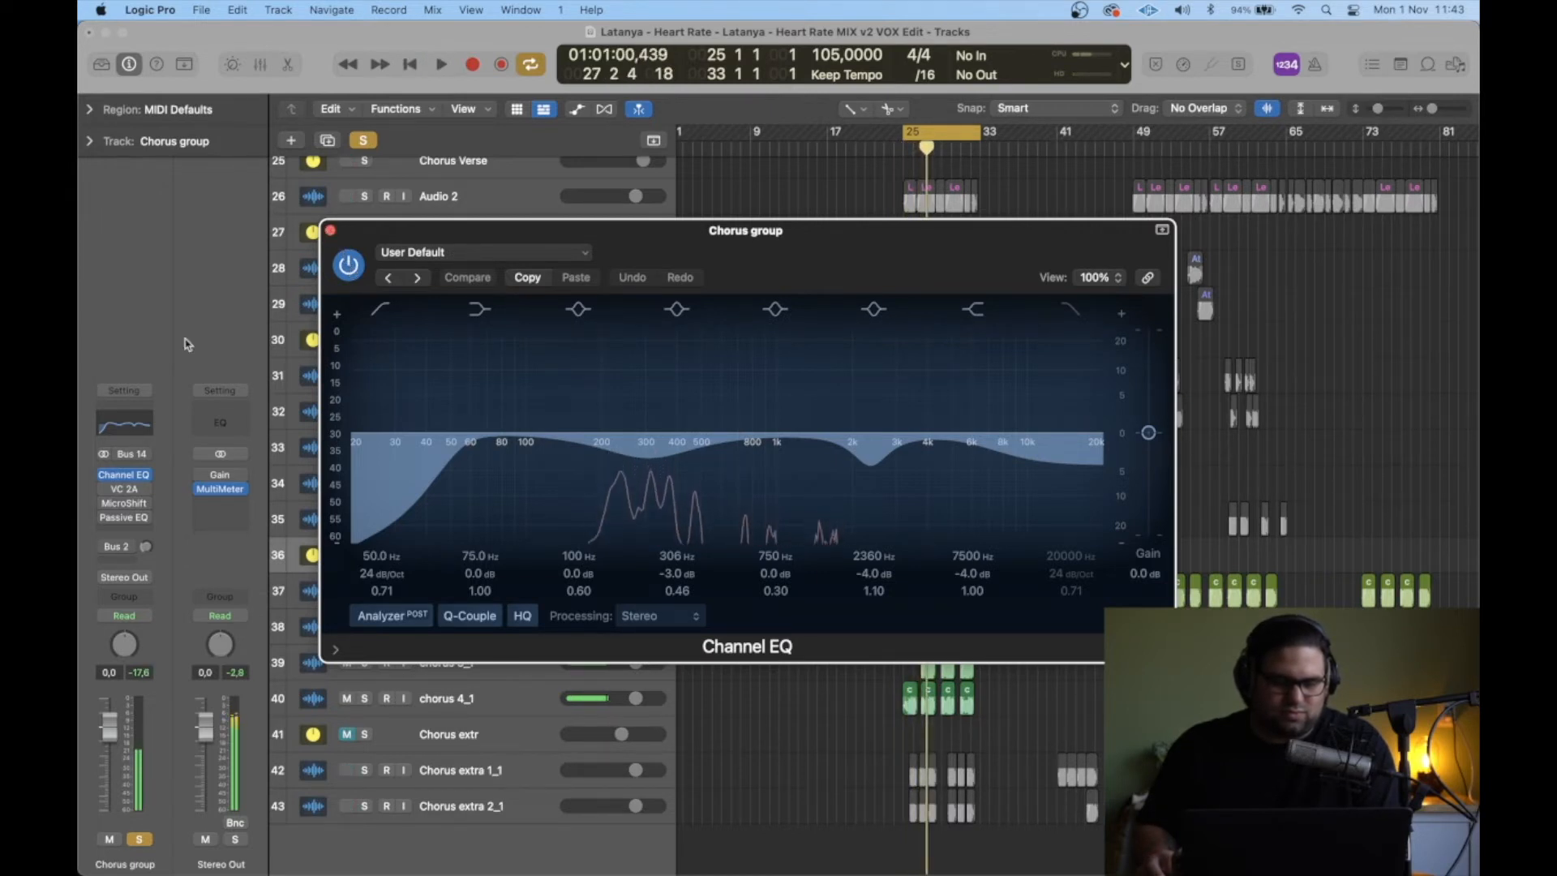
# Step: Enable VC 2A on Chorus group, close Channel EQ, and audition the compressor in its own window before closing it
pyautogui.click(105, 490)
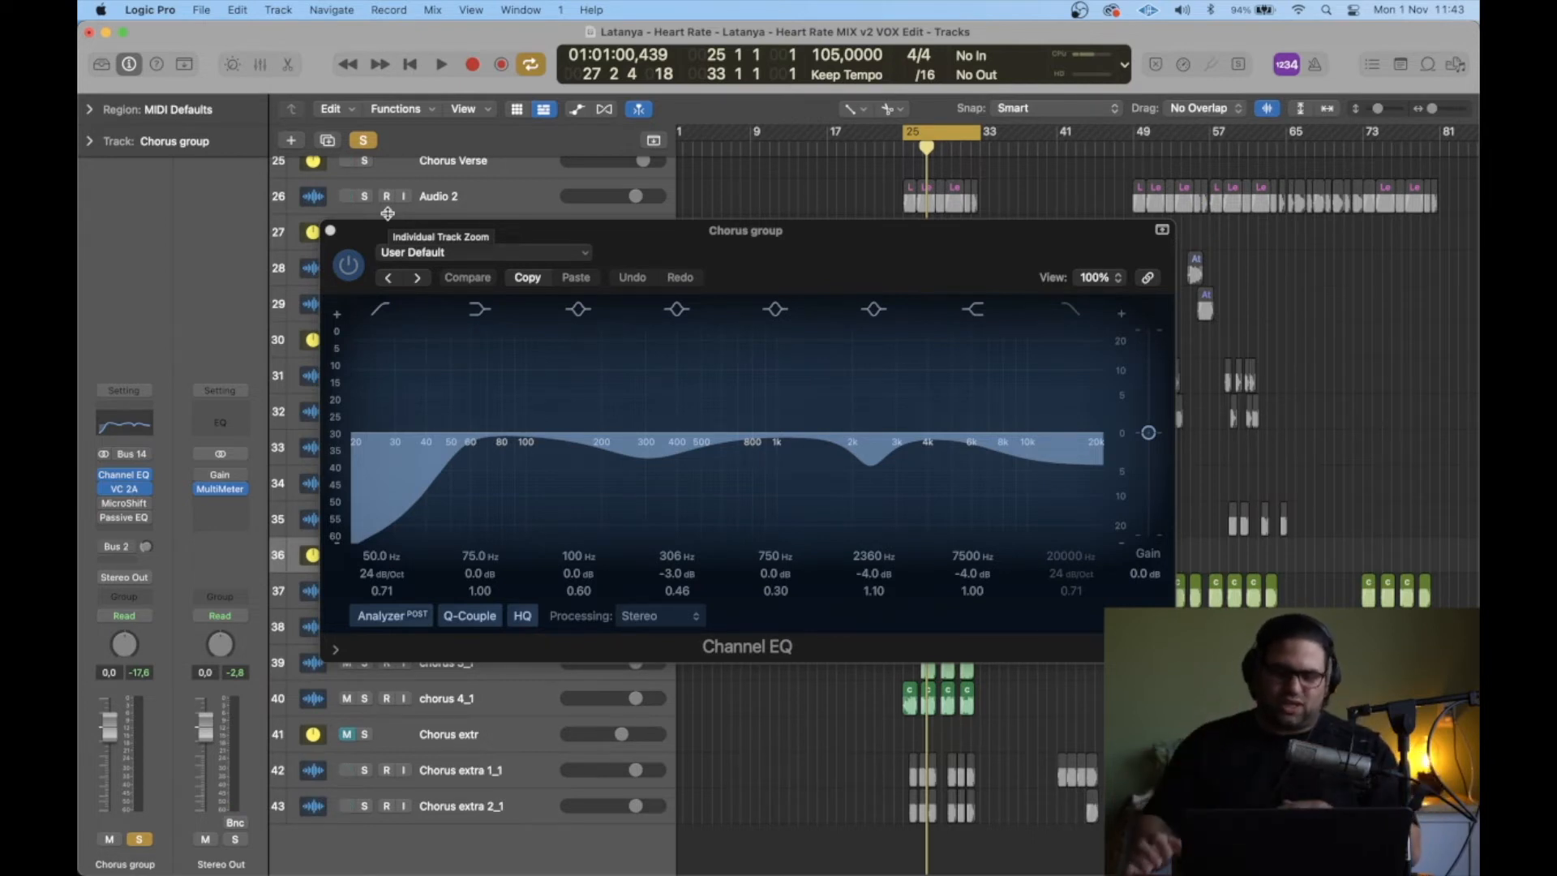
pyautogui.click(332, 232)
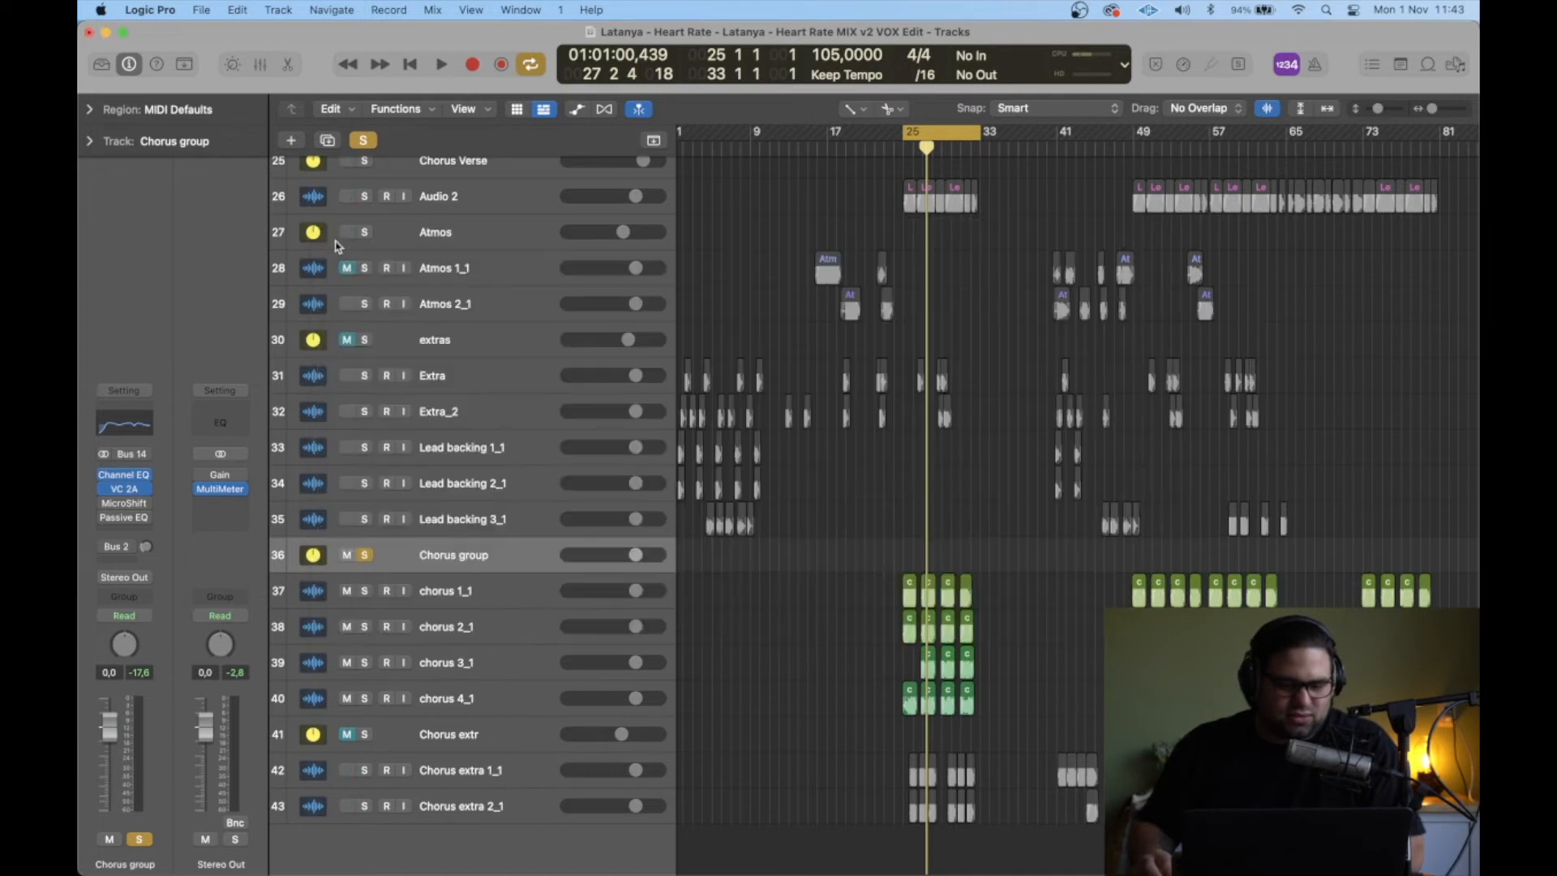
pyautogui.click(146, 491)
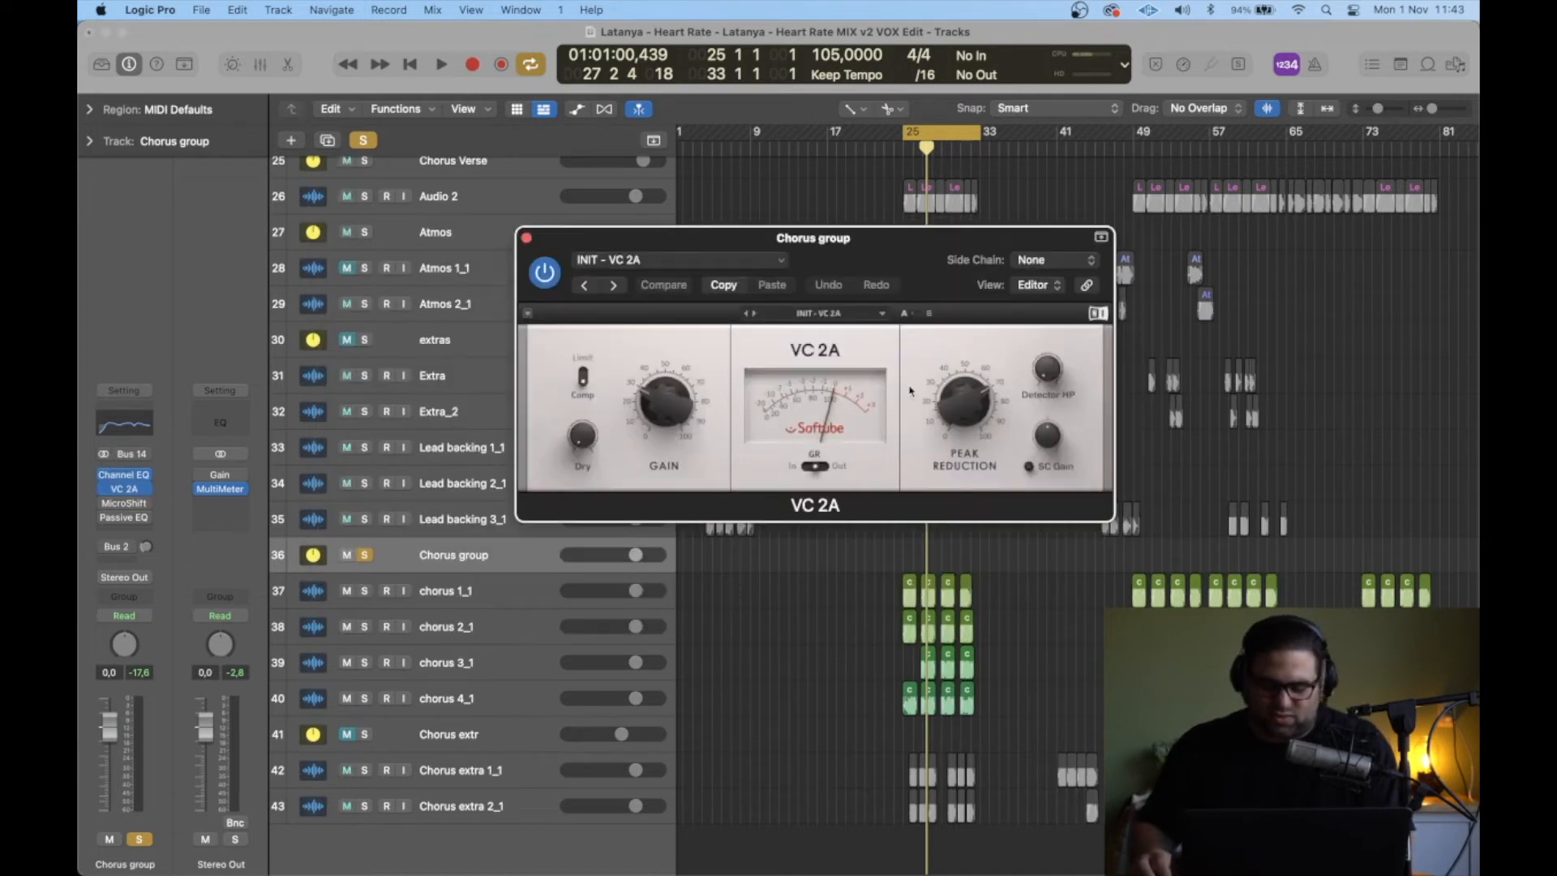
pyautogui.press('space')
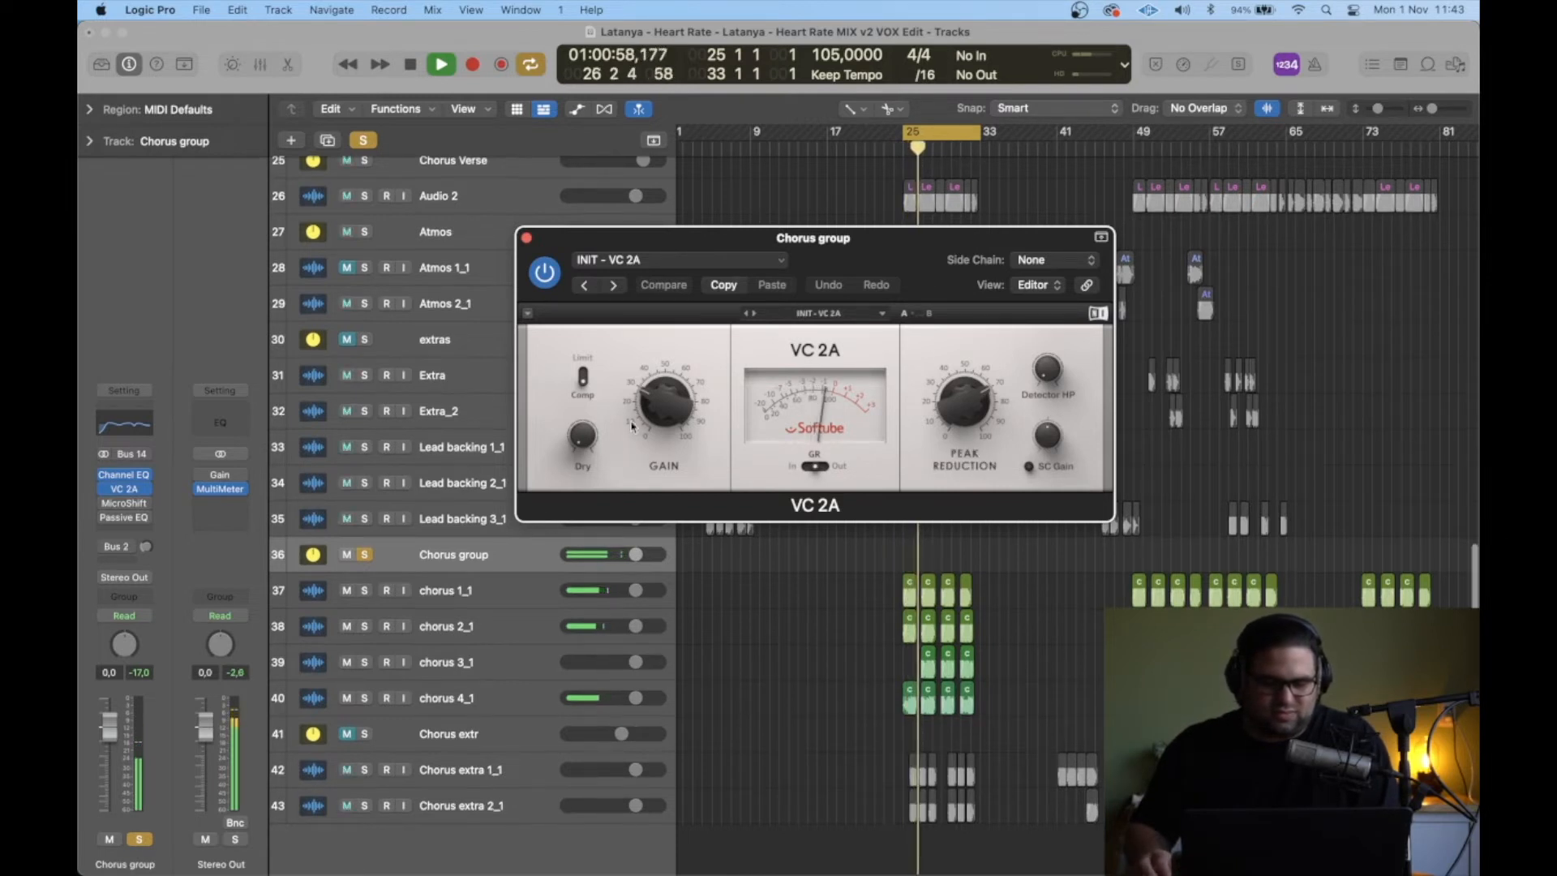
pyautogui.click(658, 411)
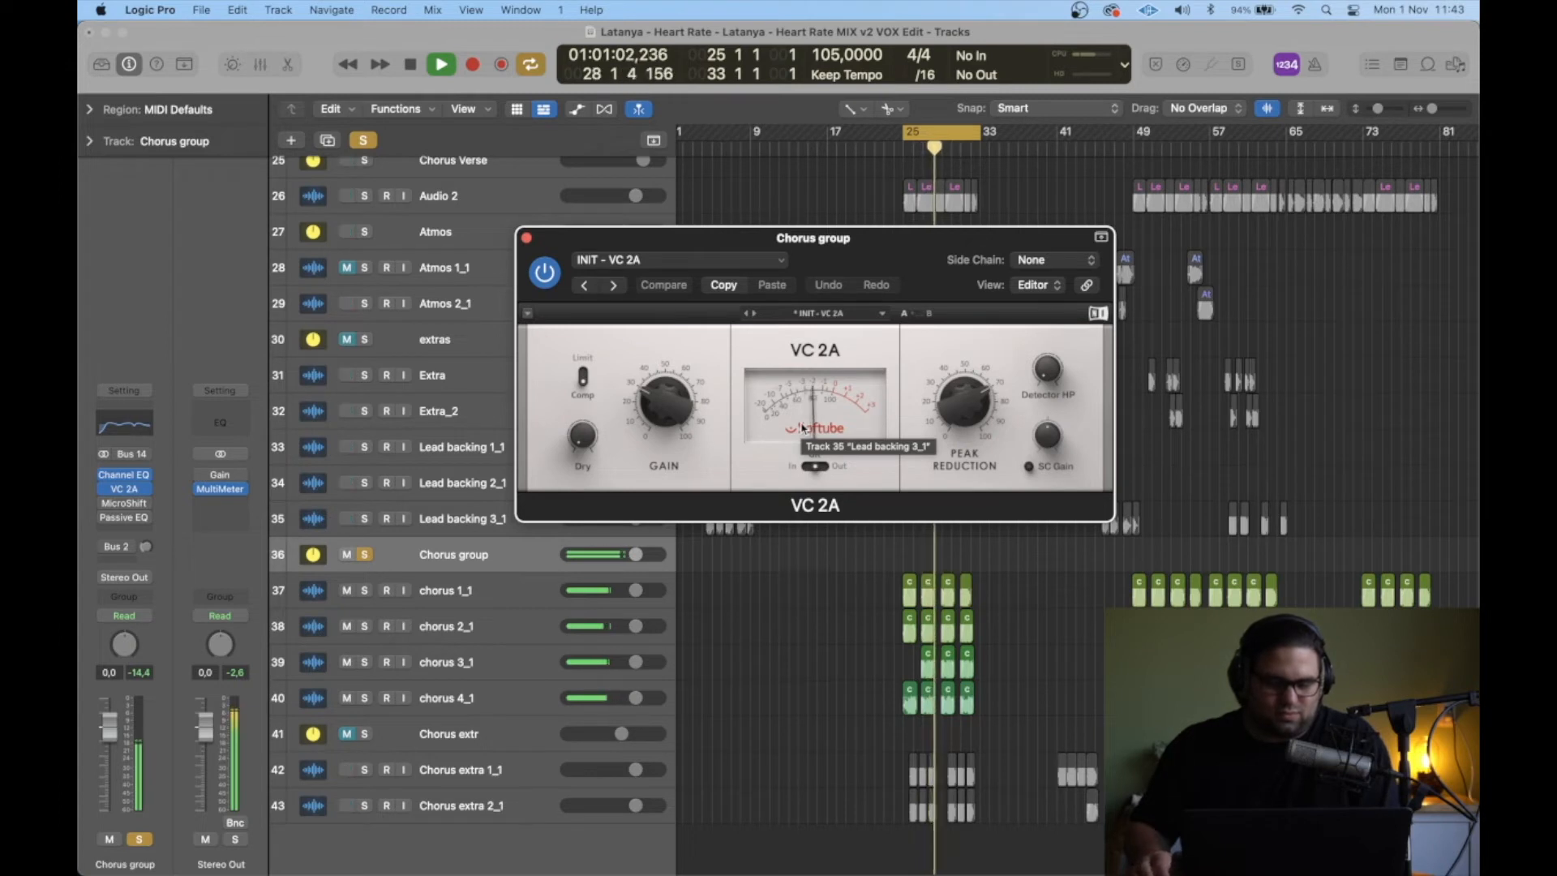
pyautogui.press('space')
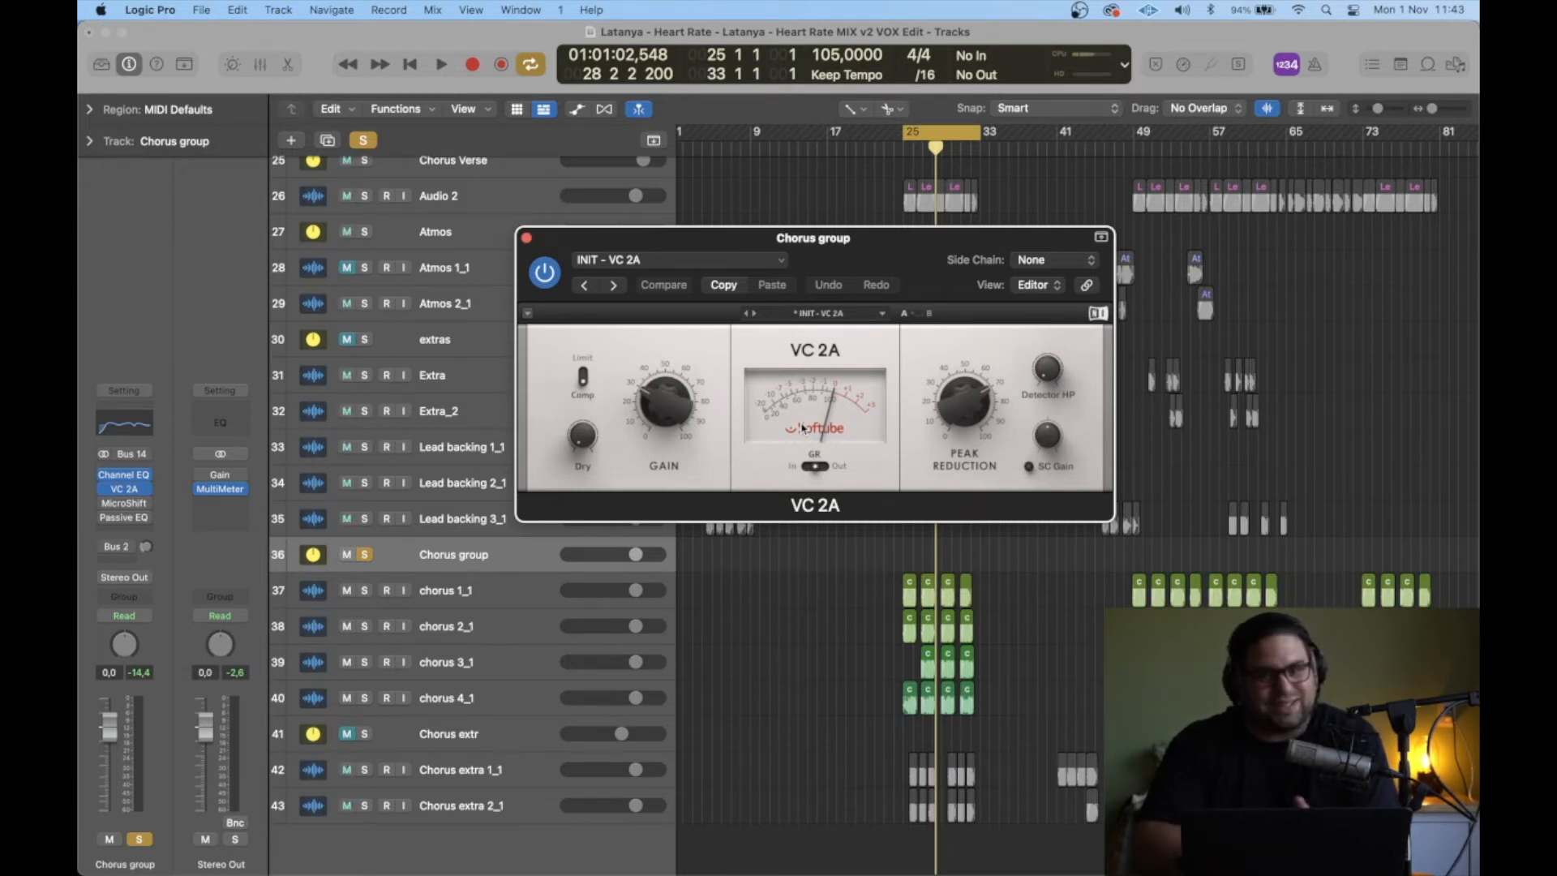
pyautogui.moveTo(645, 389)
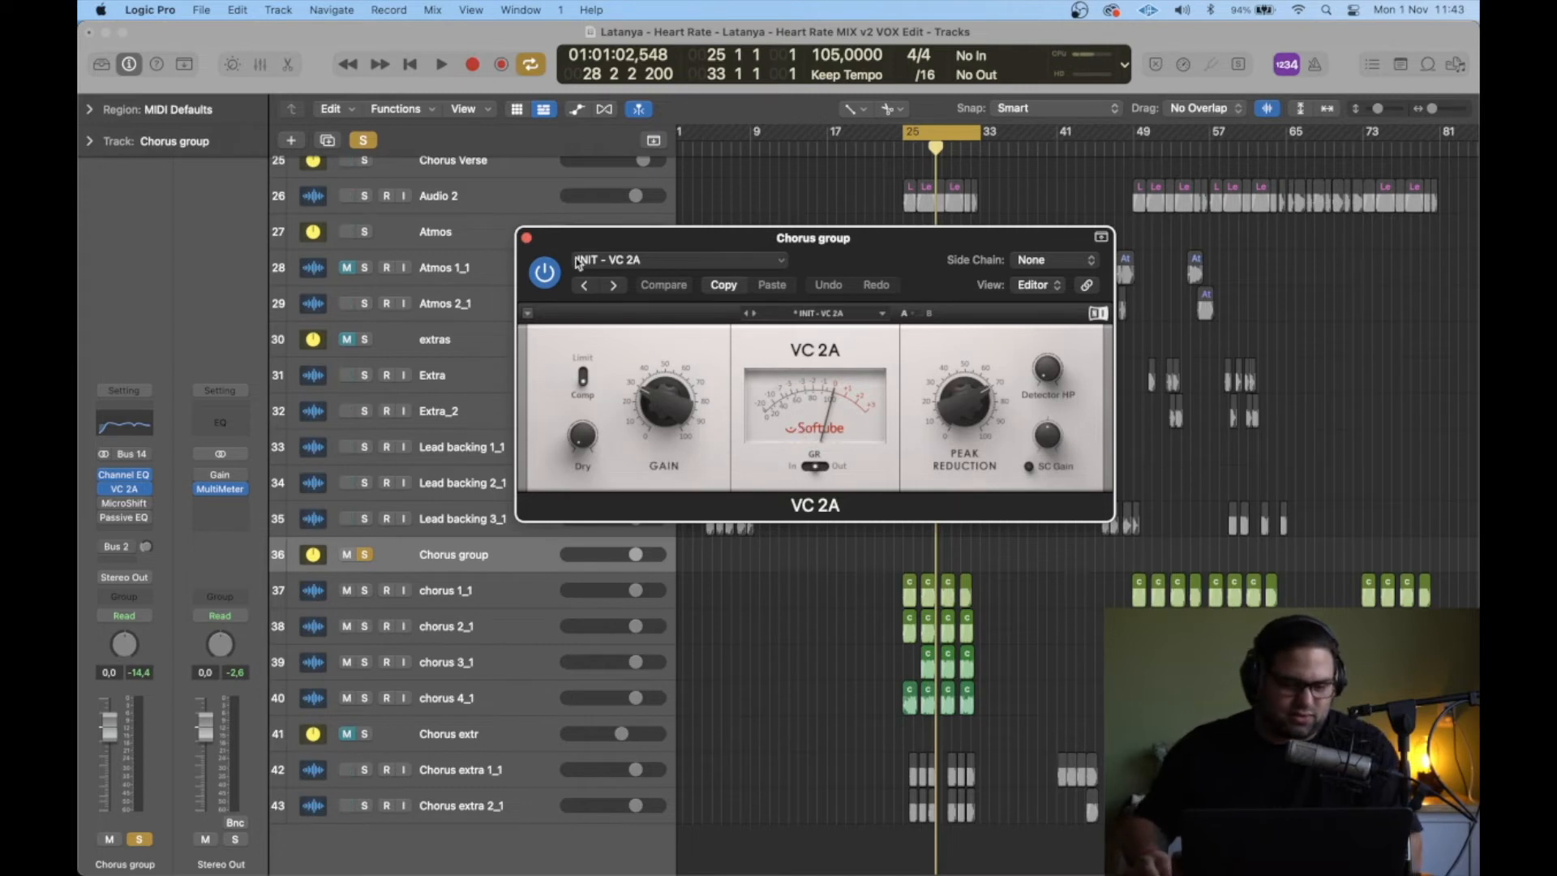
pyautogui.click(527, 238)
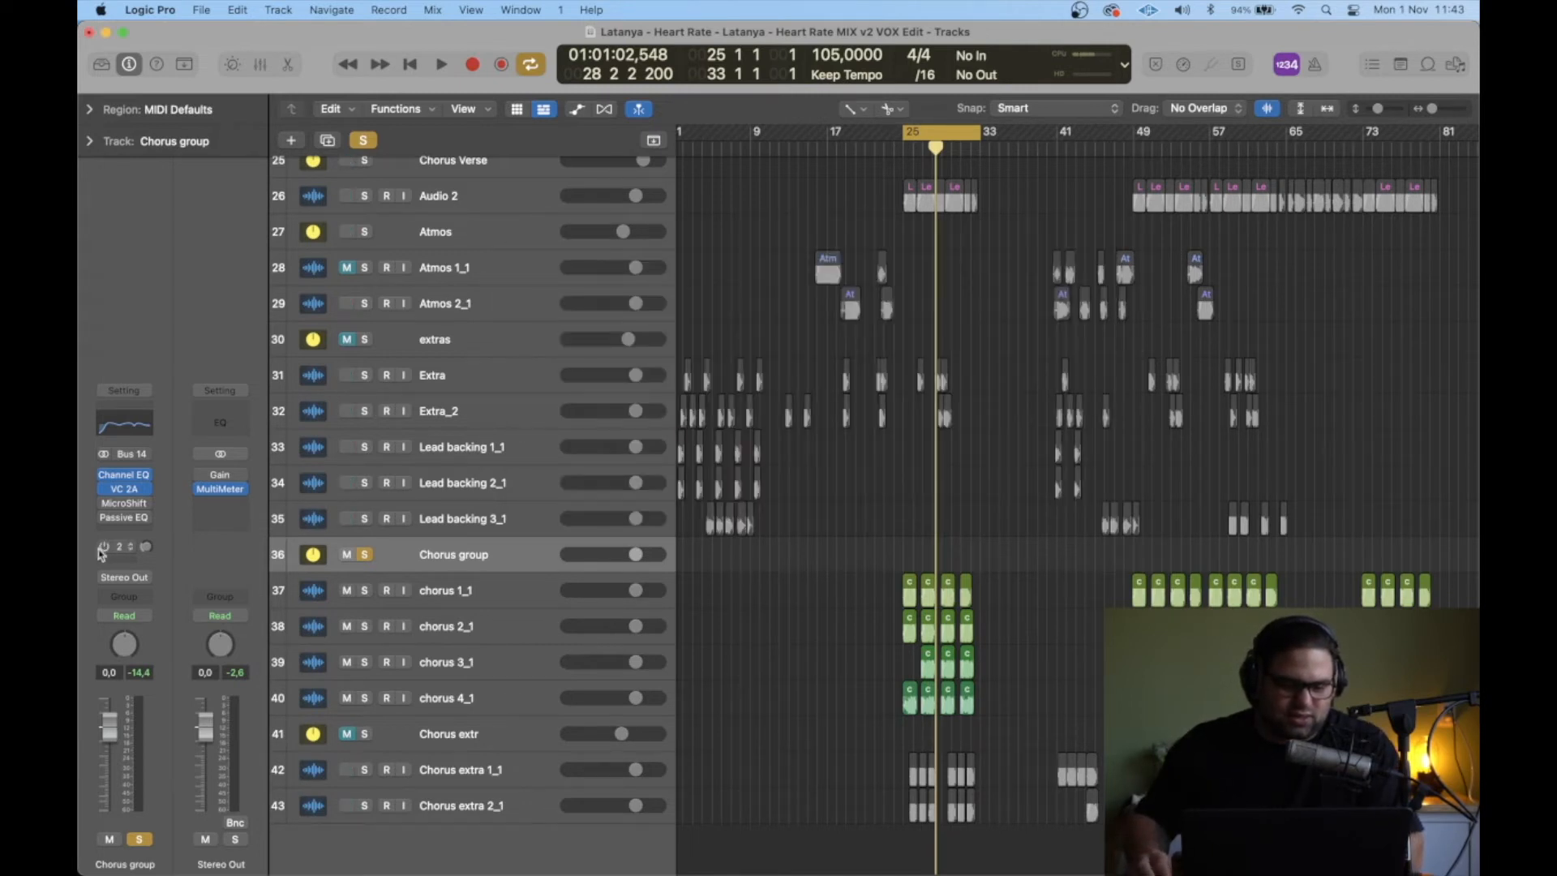
# Step: Open Passive EQ on Chorus group, enable it and listen to the cycled section
pyautogui.click(126, 519)
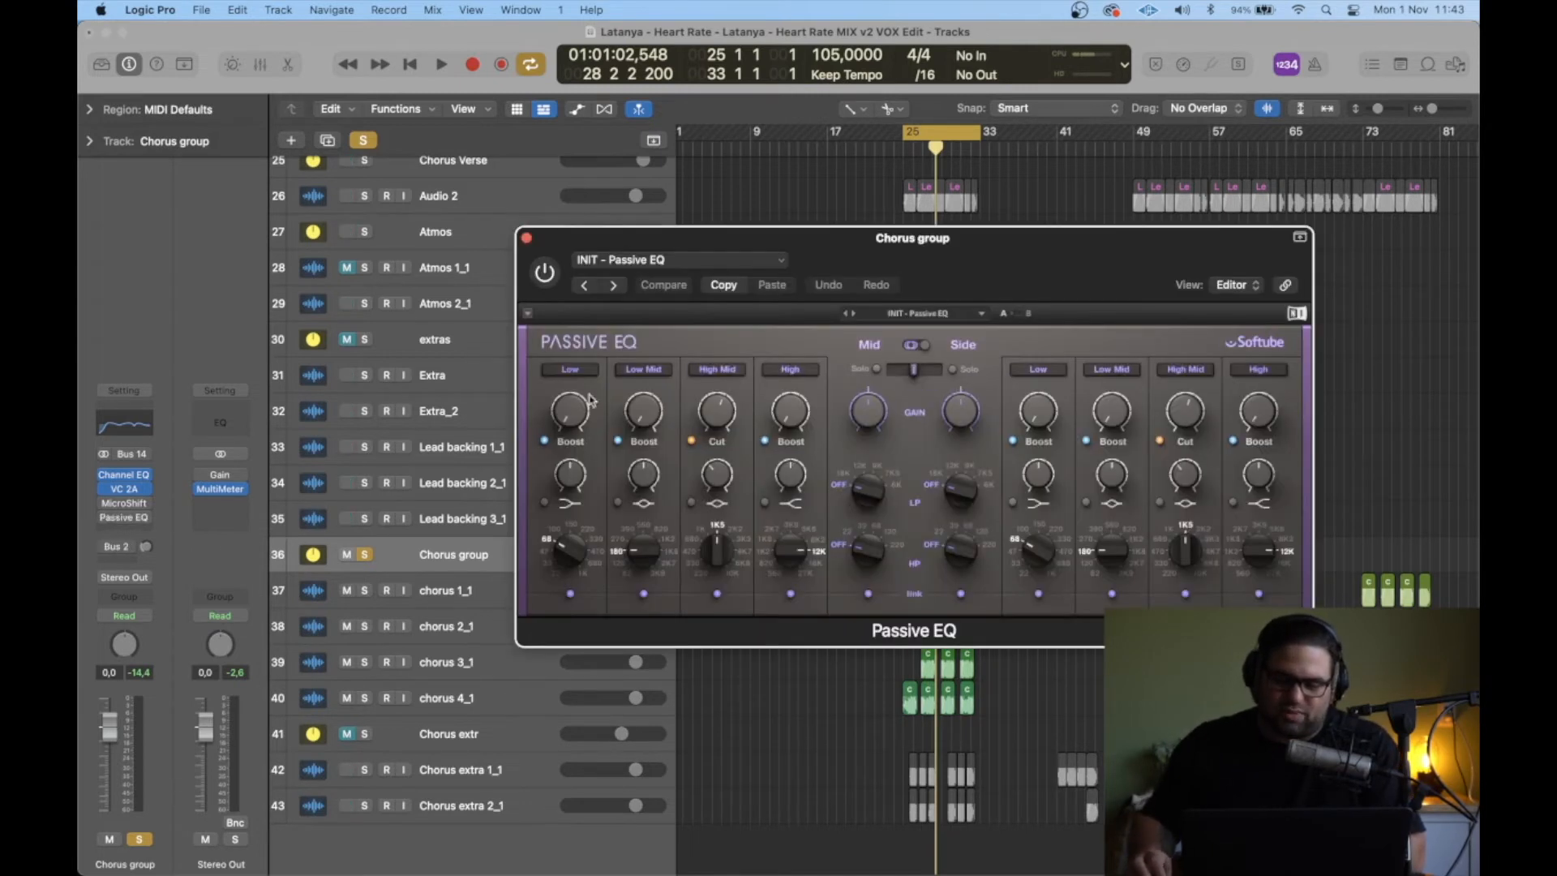
pyautogui.moveTo(1067, 282); pyautogui.dragTo(939, 267)
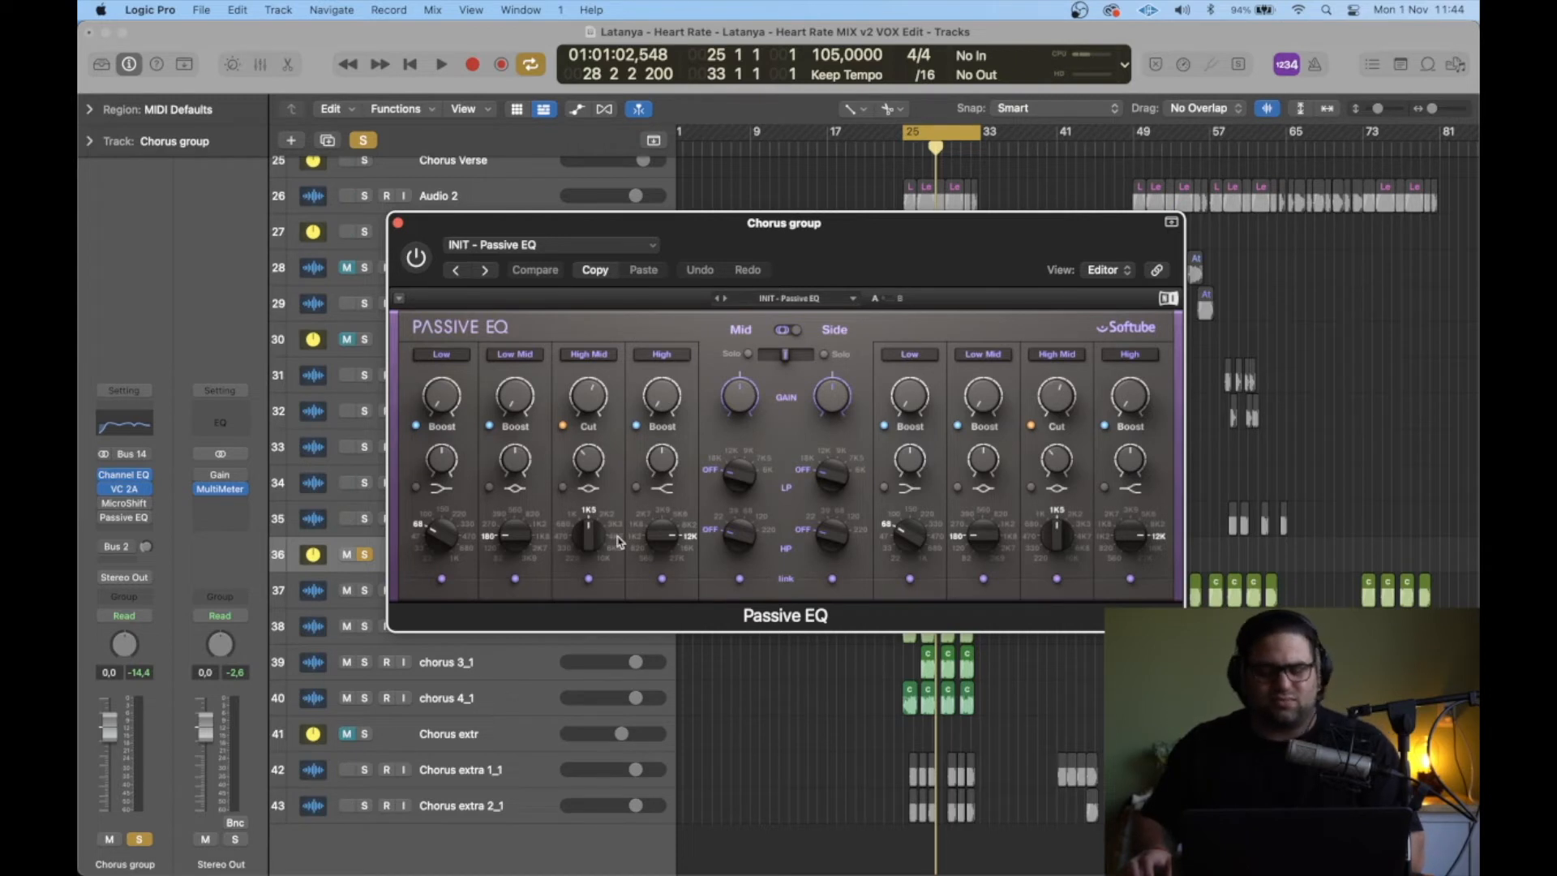
pyautogui.click(415, 258)
pyautogui.press('space')
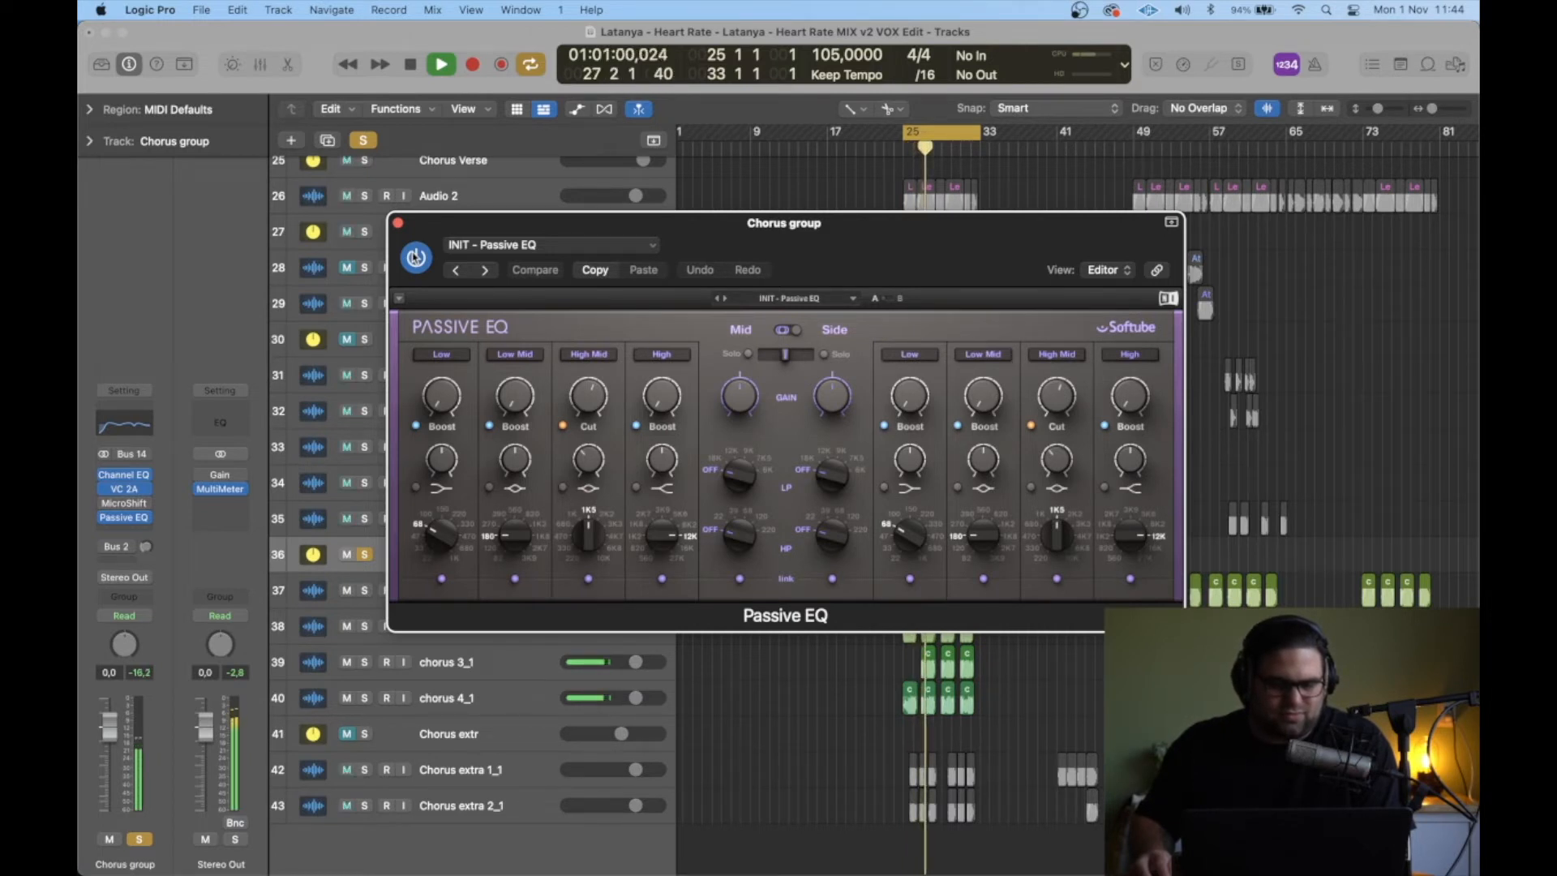
pyautogui.press('space')
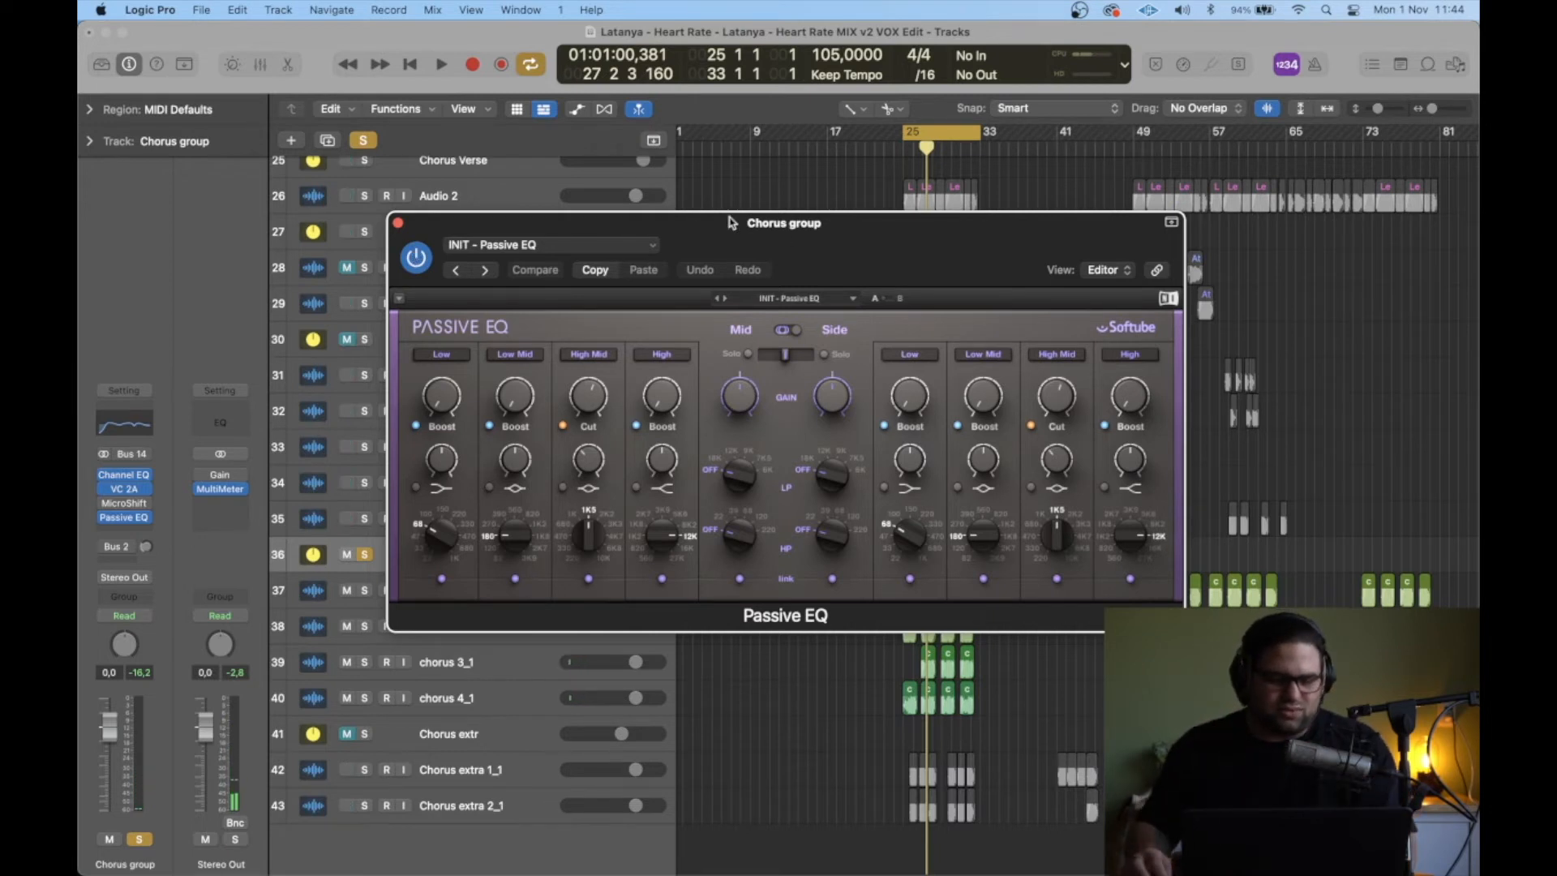
# Step: Solo Chorus Verse alongside Chorus group and listen to both with Passive EQ enabled on the group
pyautogui.moveTo(735, 223); pyautogui.dragTo(929, 259)
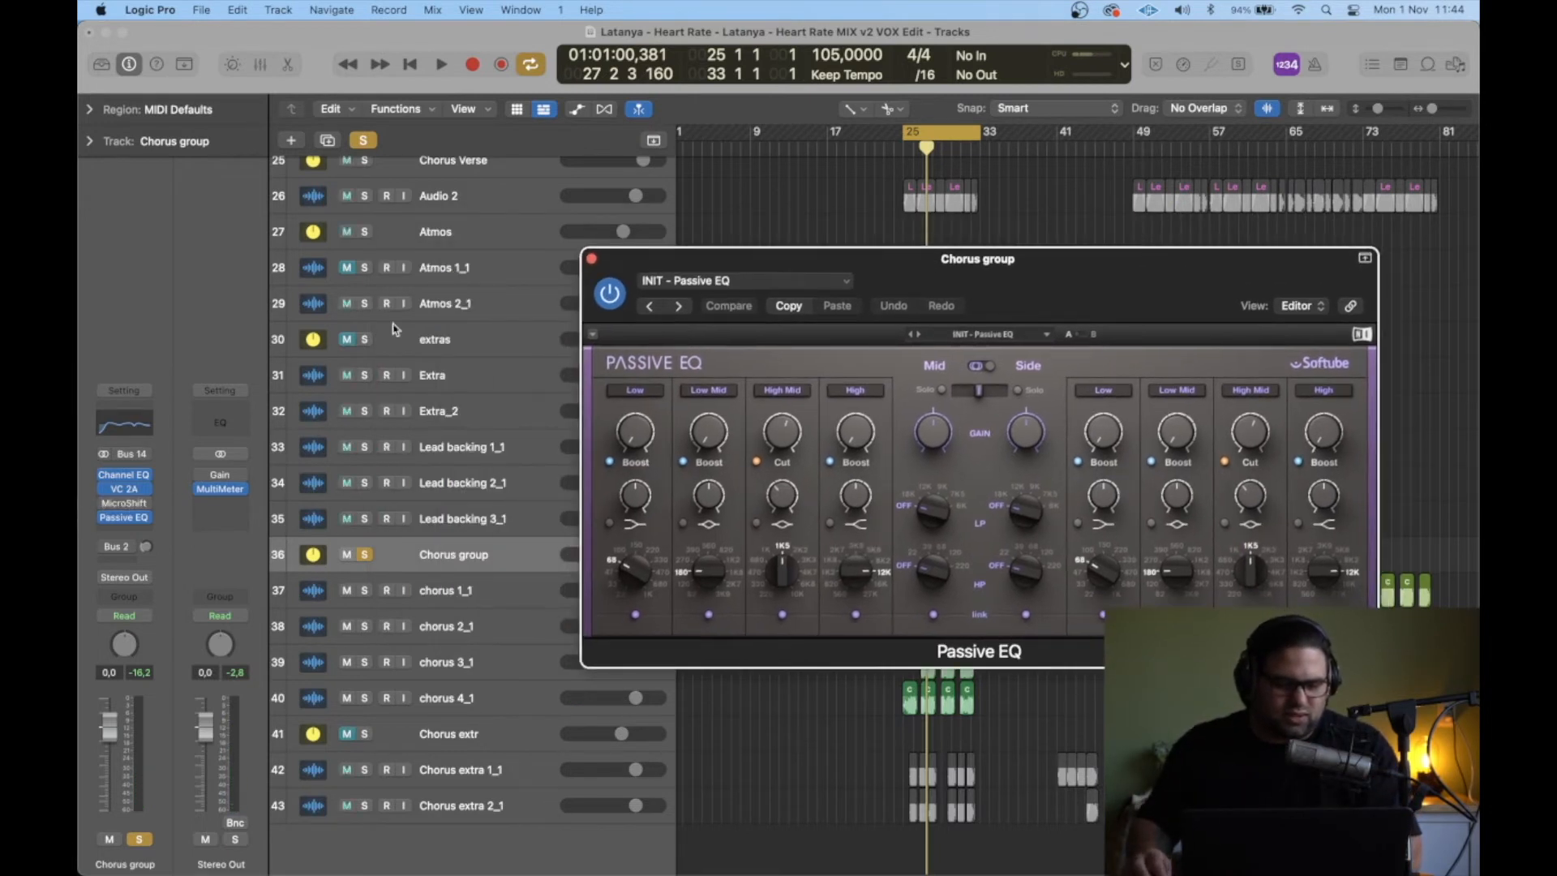
pyautogui.scroll(5, 378, 313)
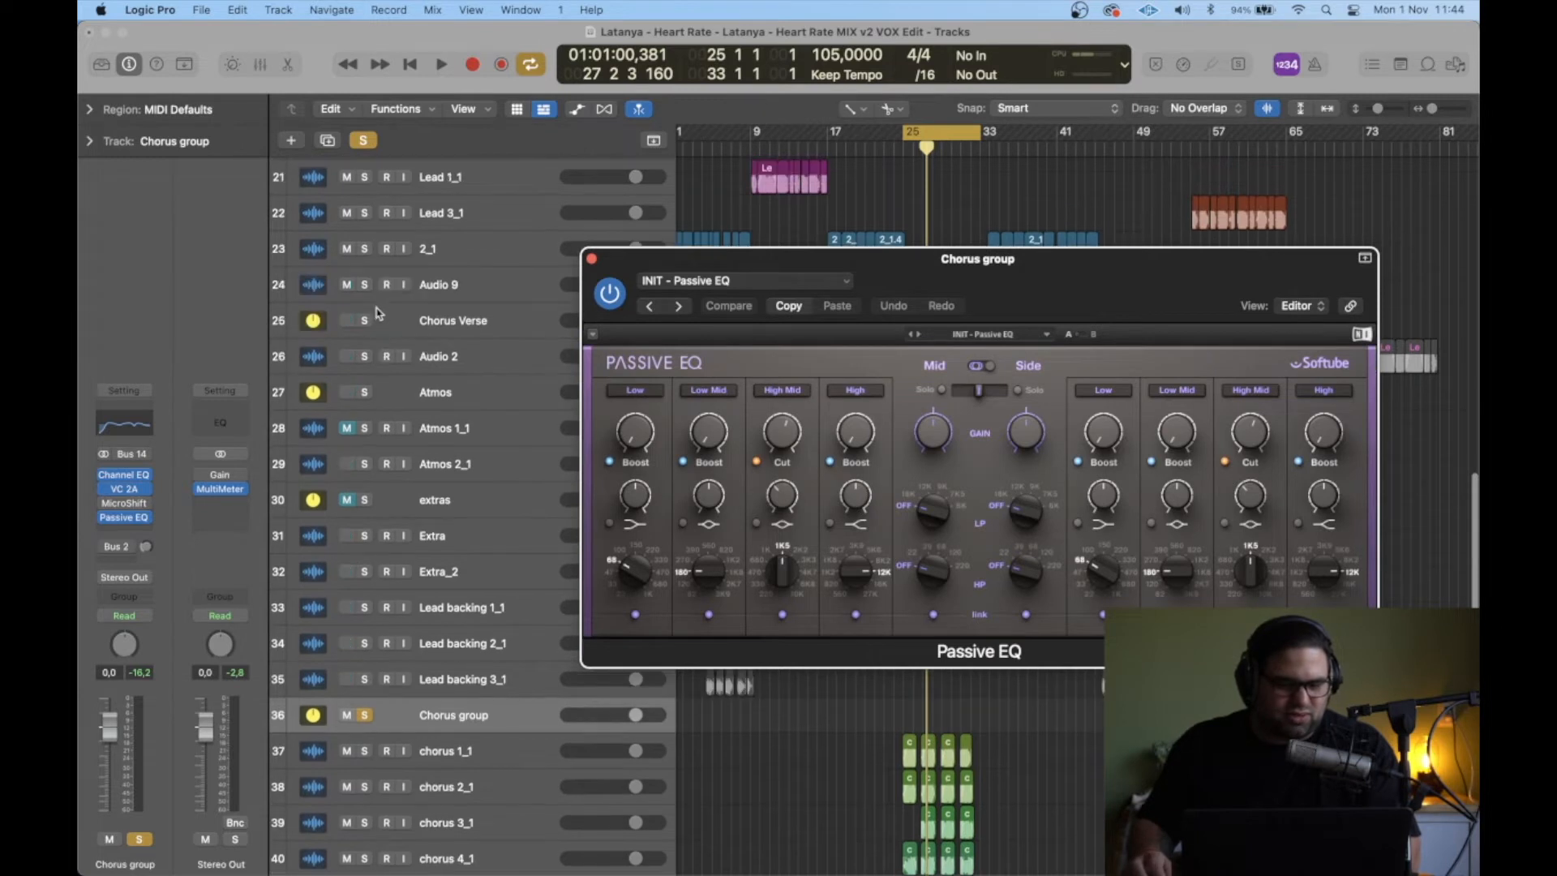
pyautogui.click(367, 322)
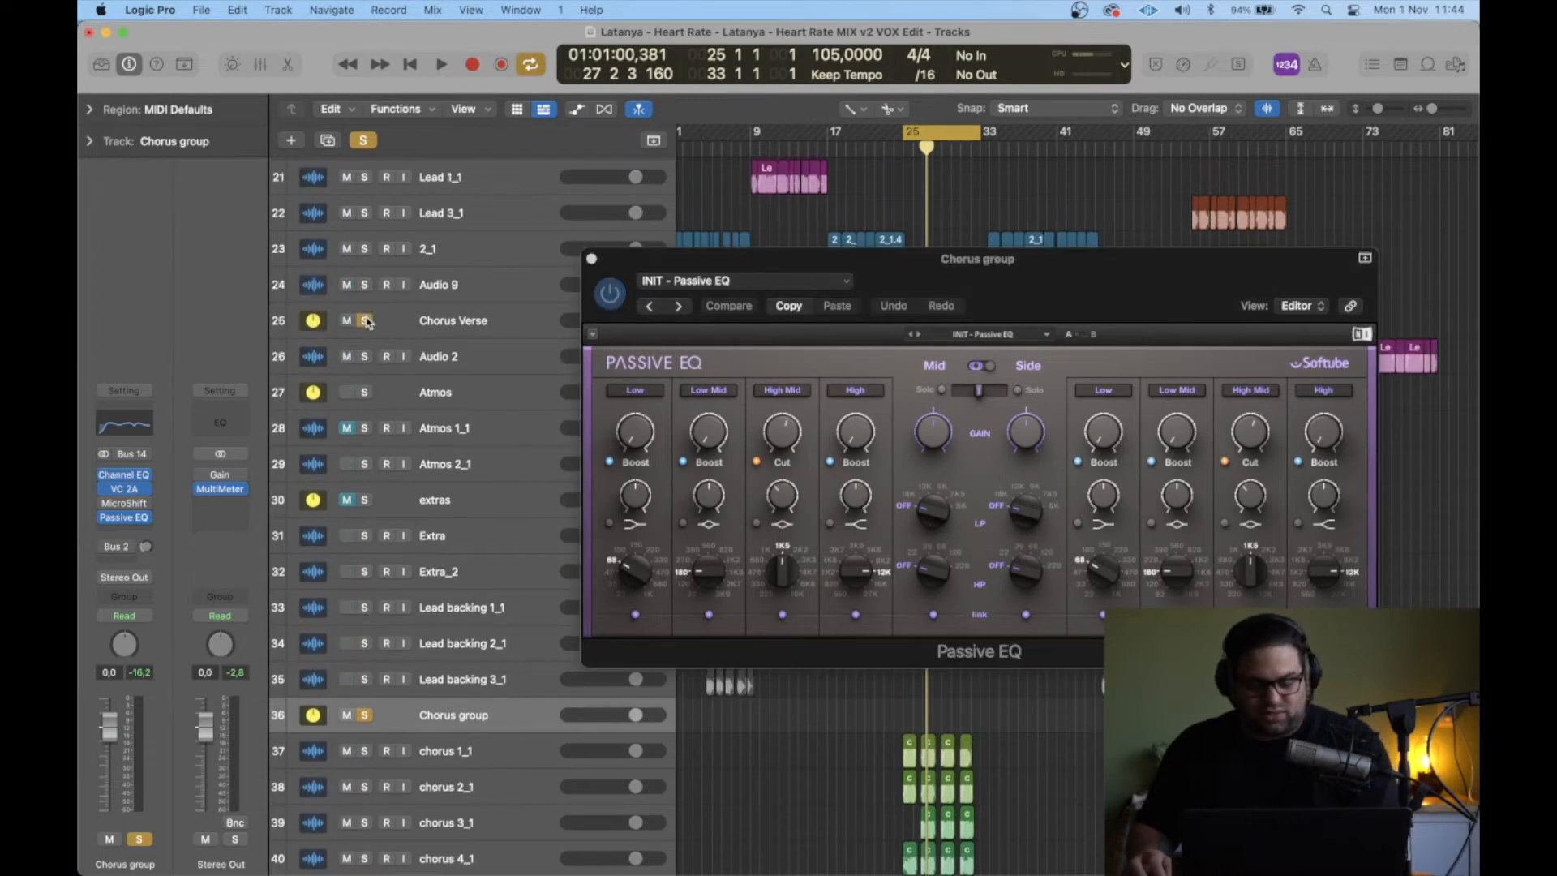
pyautogui.press('space')
pyautogui.moveTo(969, 295); pyautogui.dragTo(734, 326)
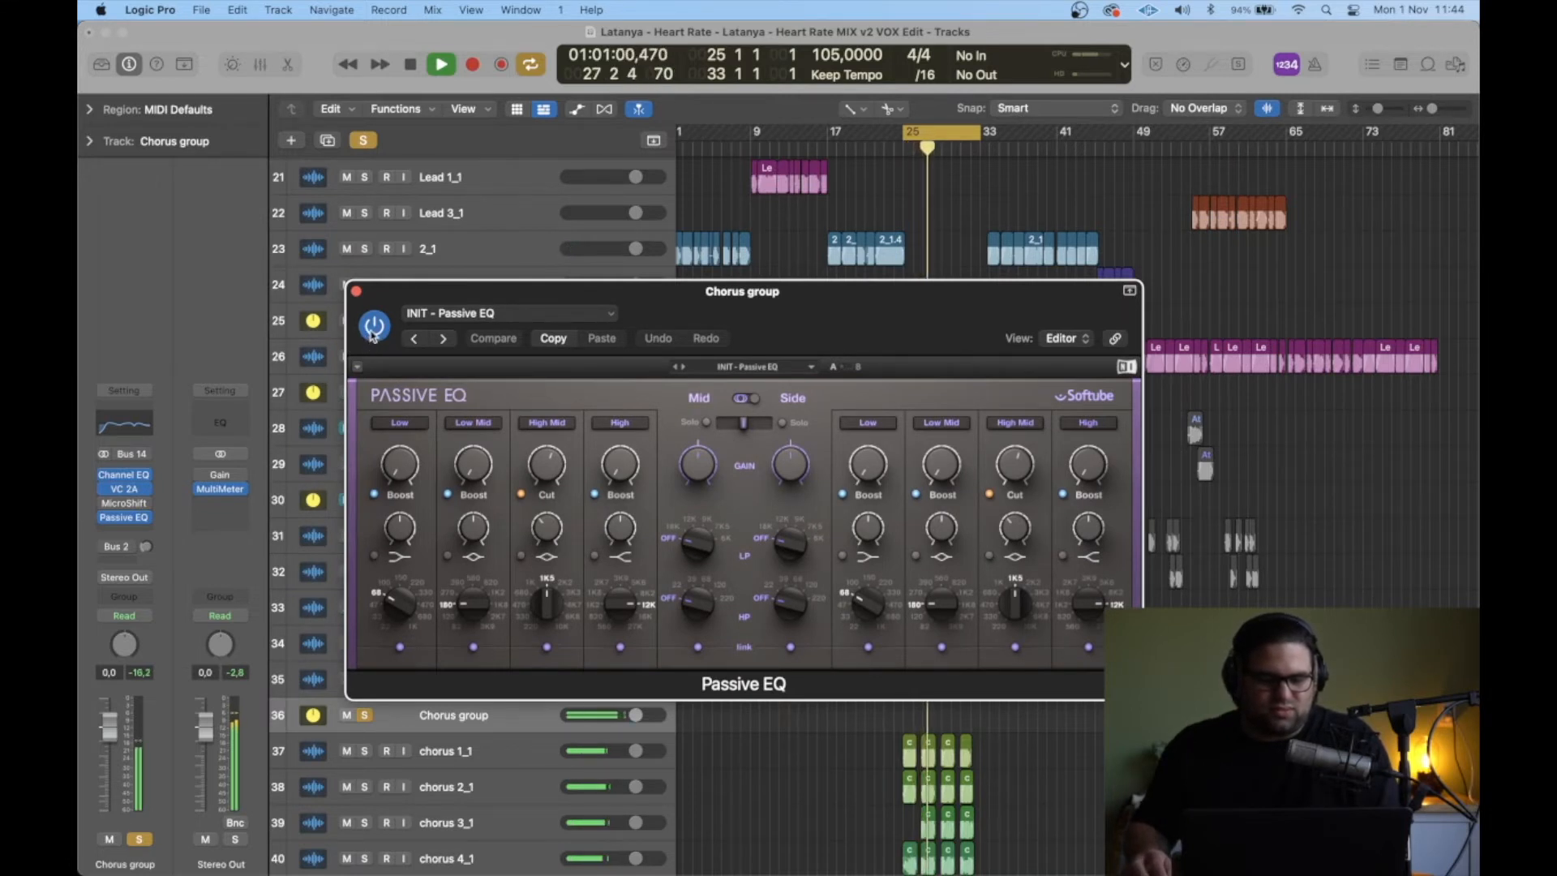
pyautogui.press('space')
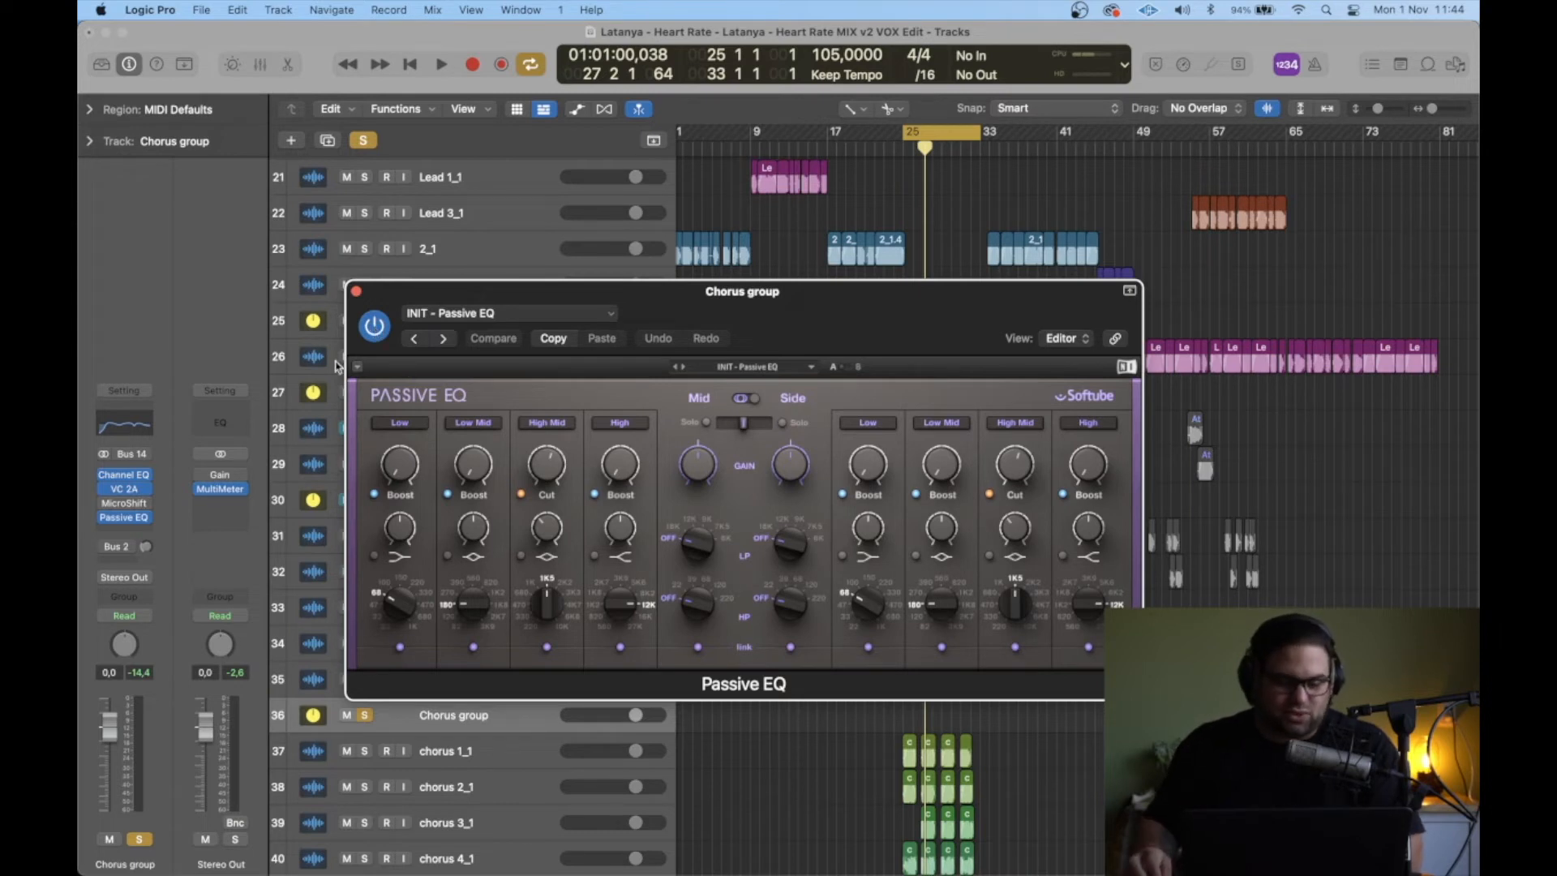
# Step: Open MicroShift on Chorus group, close Passive EQ, enable MicroShift during playback and close its window
pyautogui.click(128, 500)
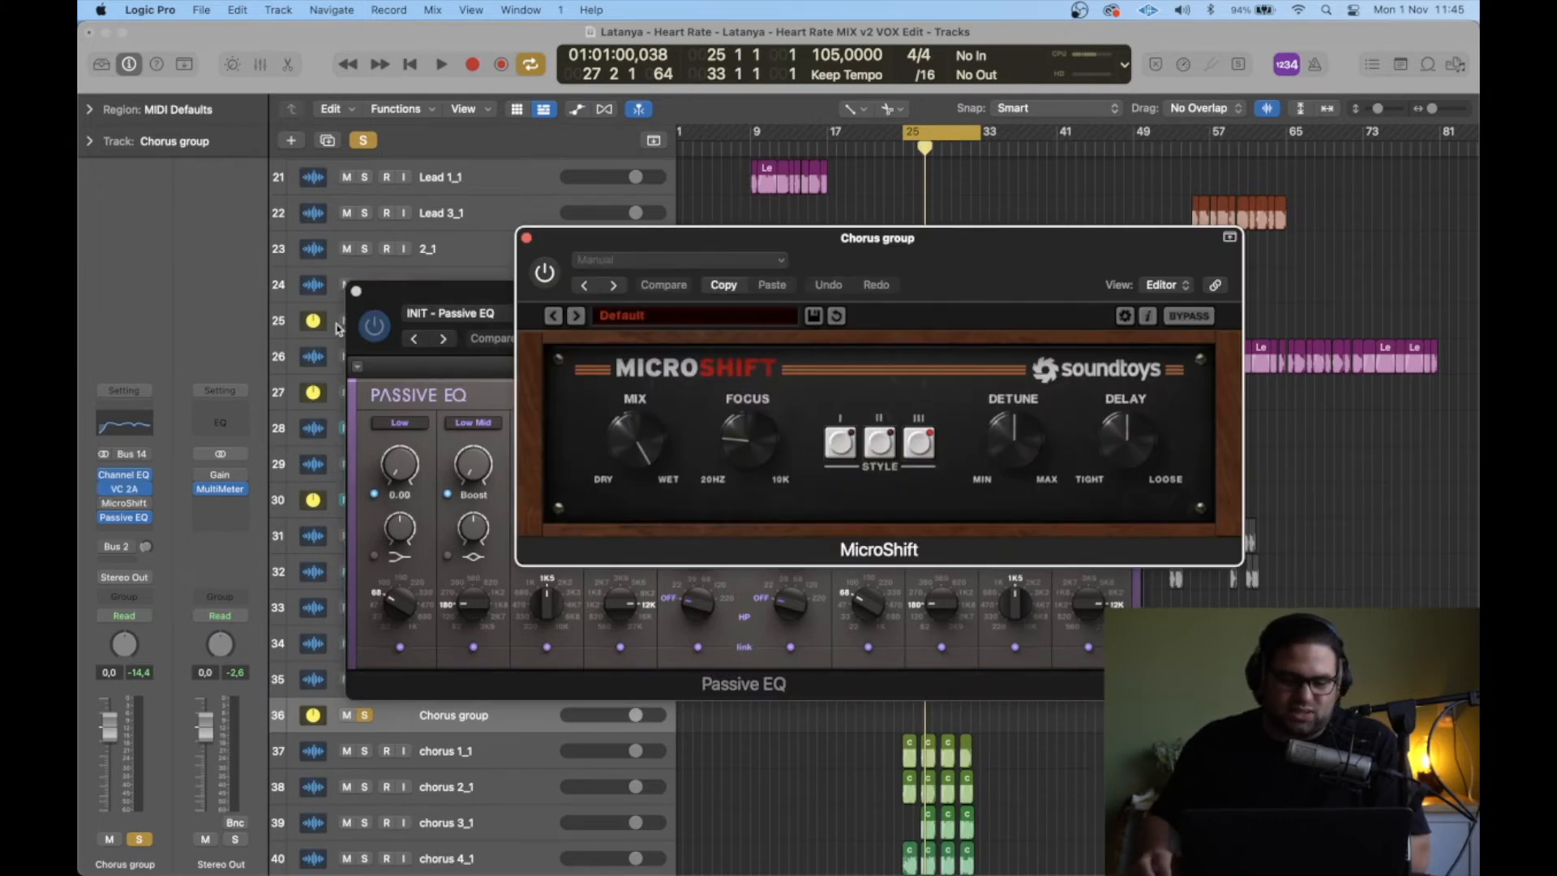
pyautogui.click(357, 291)
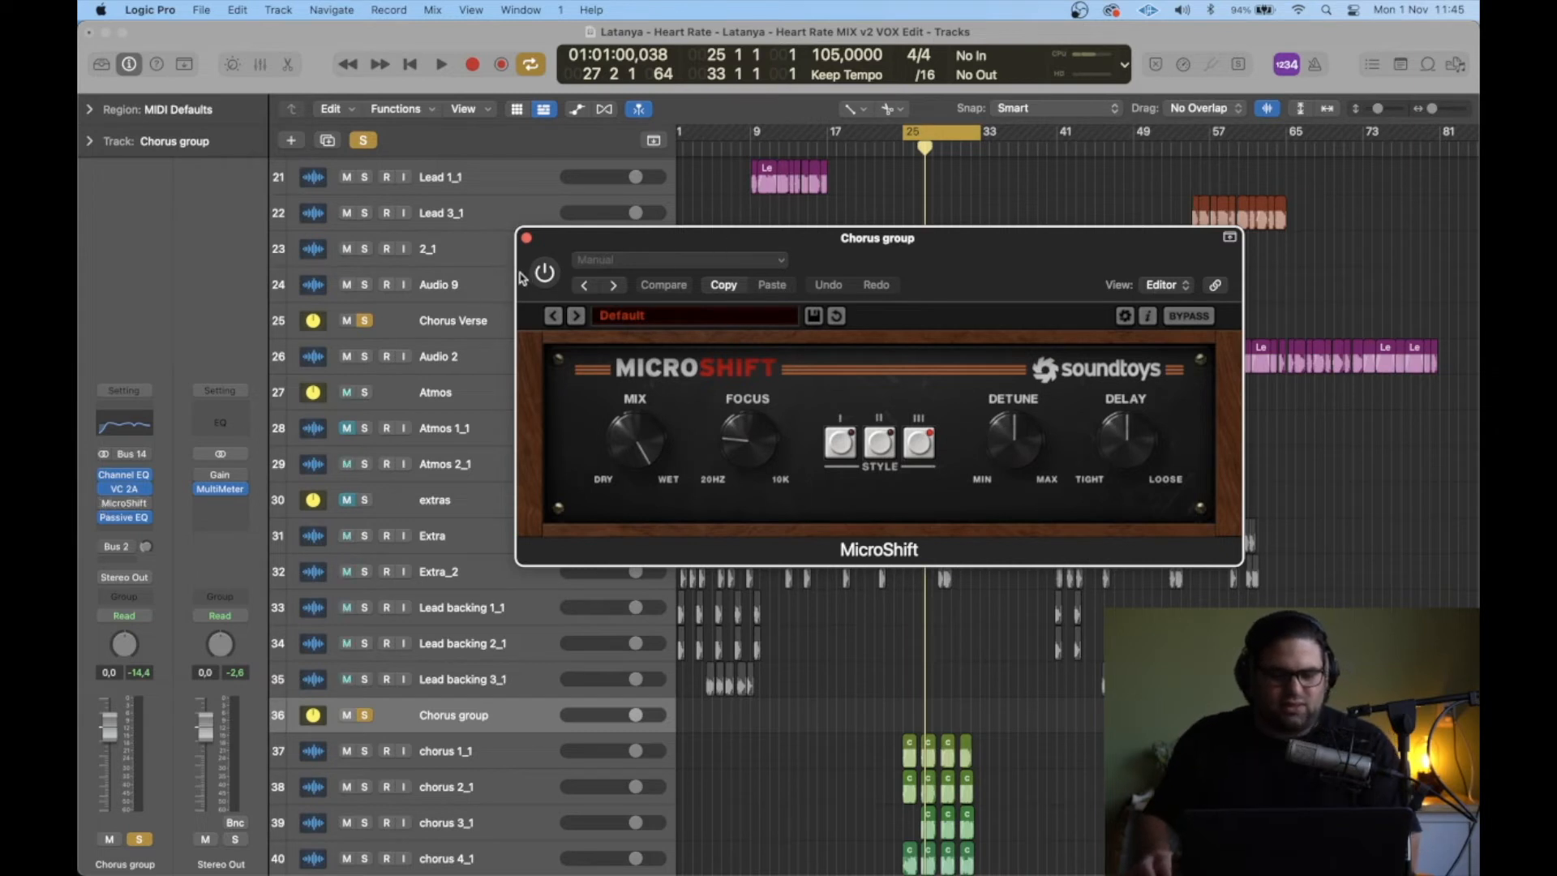
pyautogui.press('space')
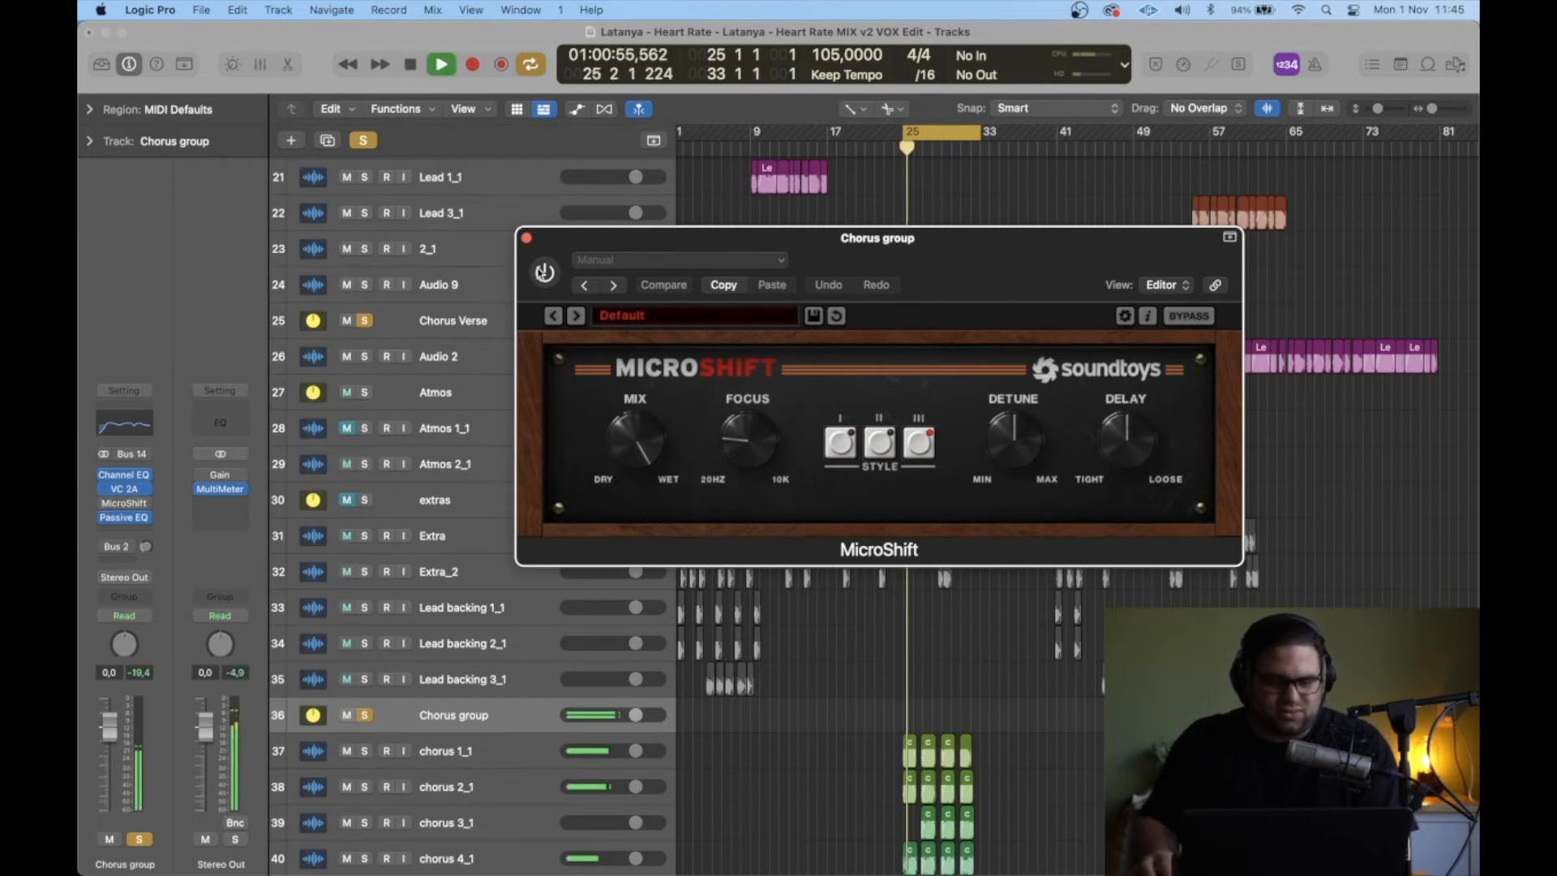
pyautogui.click(542, 273)
pyautogui.press('space')
pyautogui.press('space')
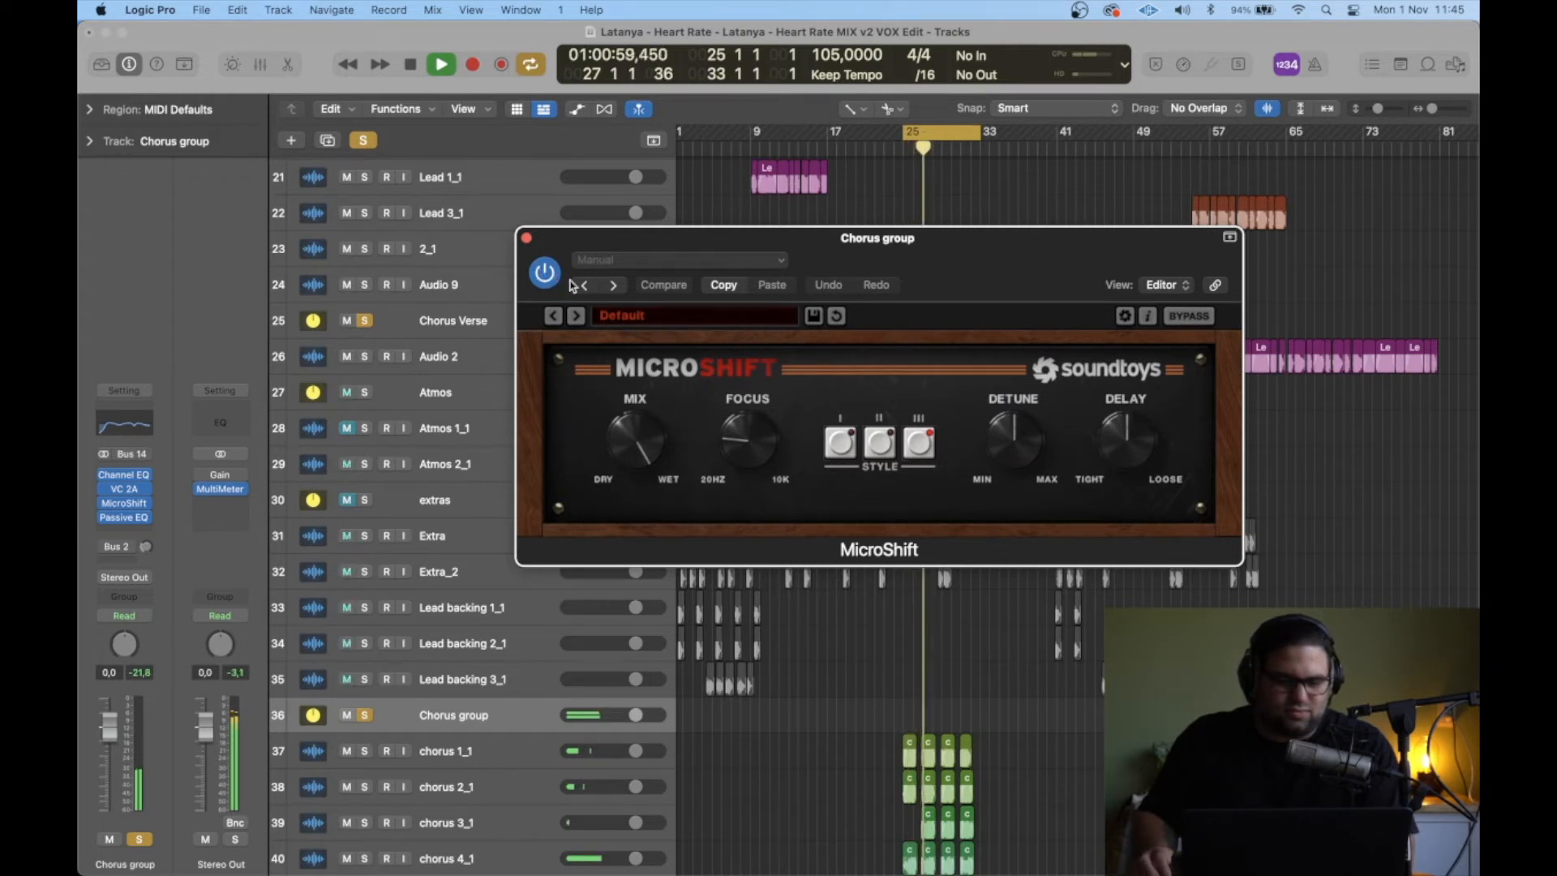
pyautogui.press('space')
pyautogui.click(526, 239)
pyautogui.scroll(-2, 454, 486)
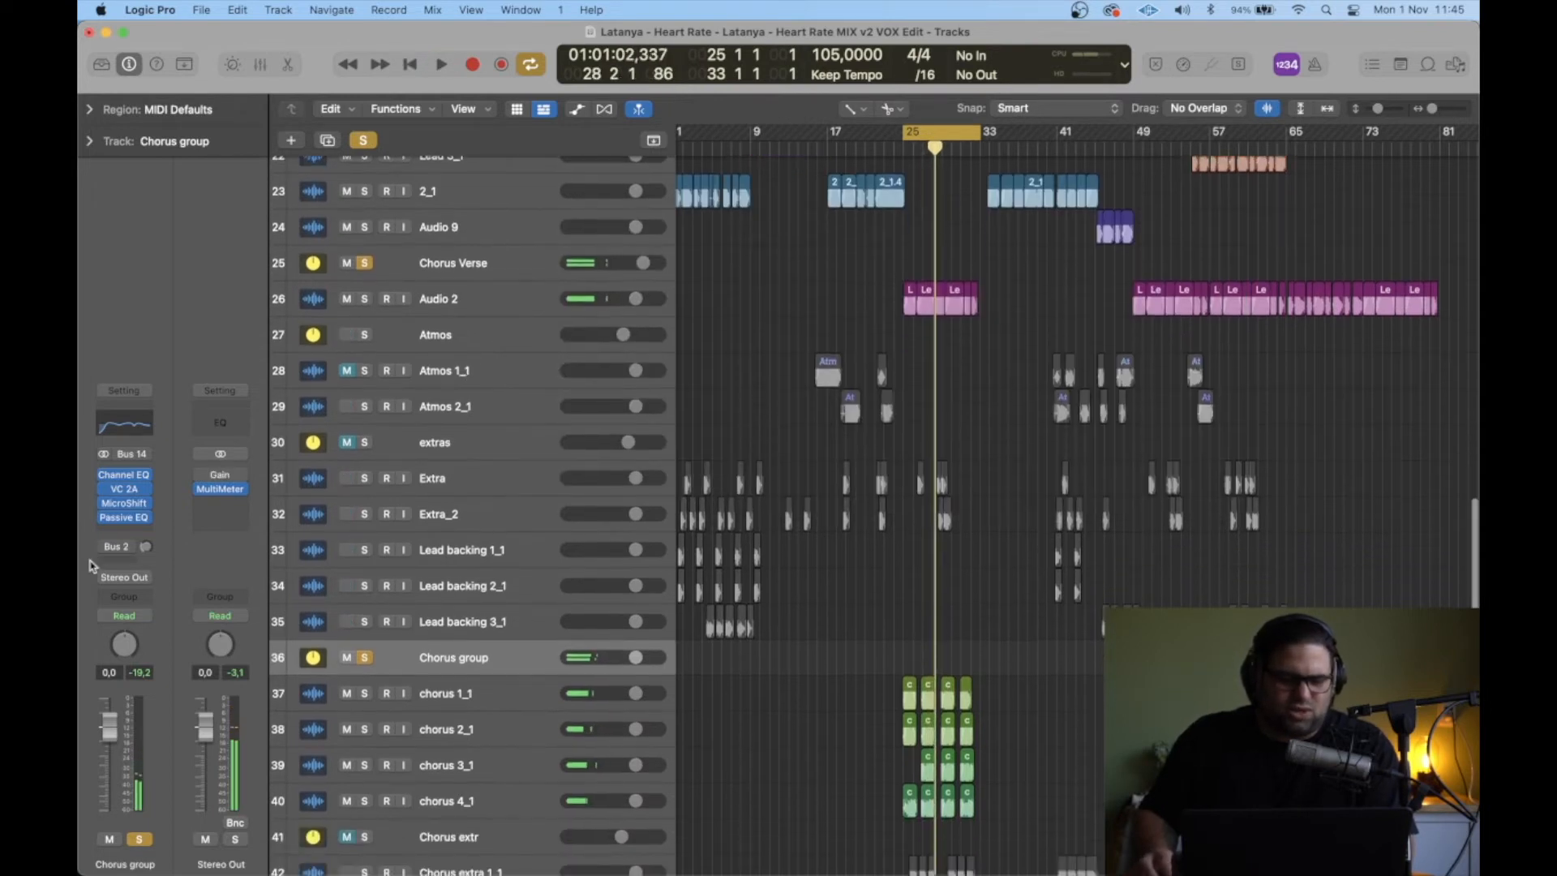
# Step: Check the send destination of Bus 2 on Chorus group, enable the send to the Plate reverb and listen to the cycled section
pyautogui.click(127, 552)
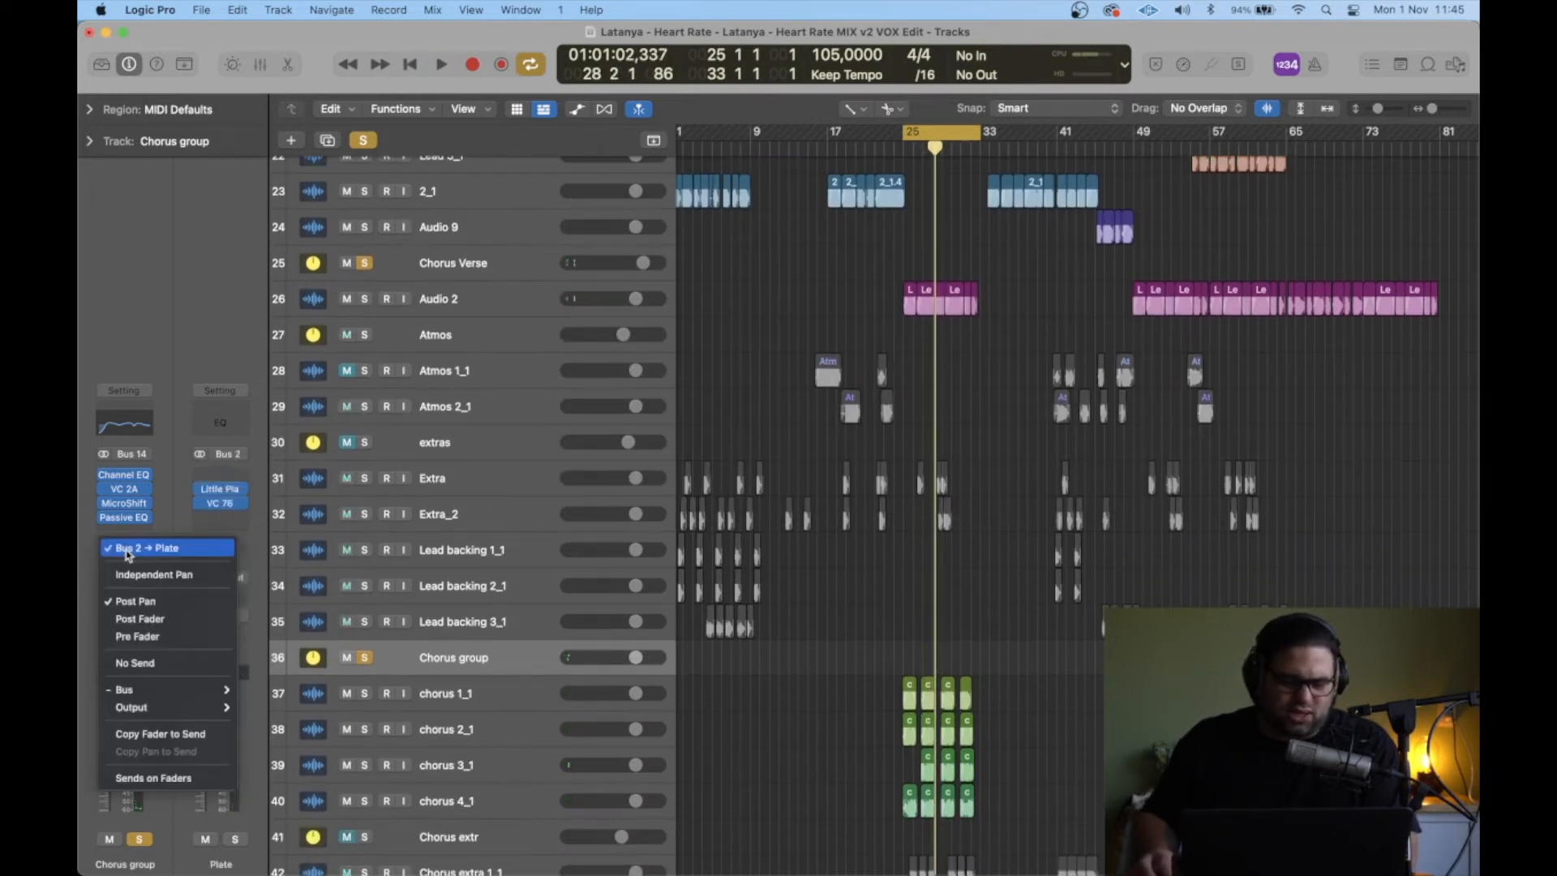
pyautogui.click(82, 489)
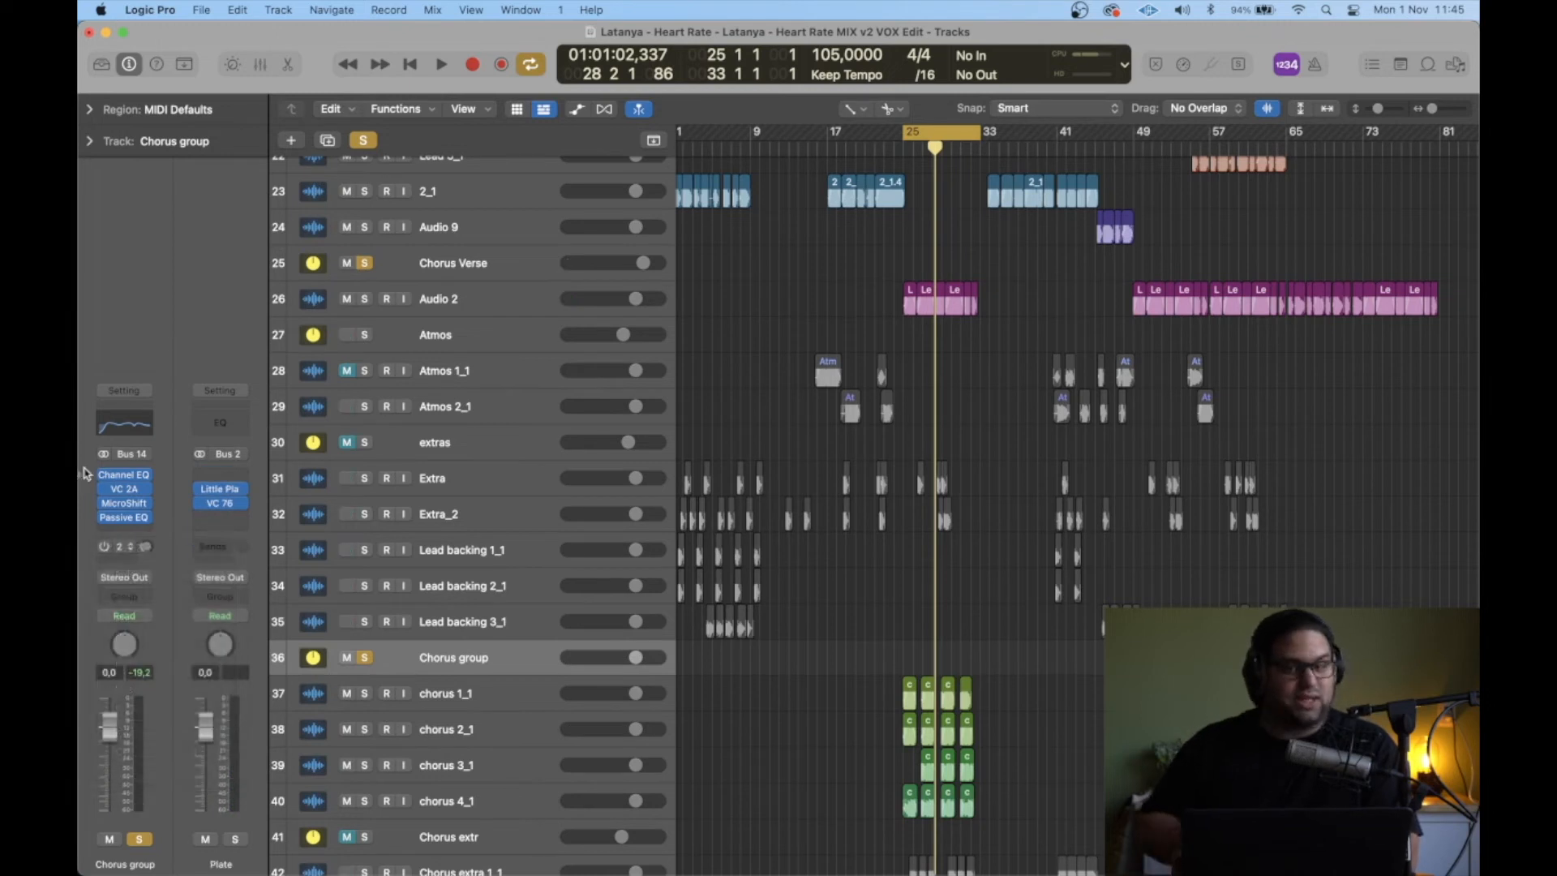
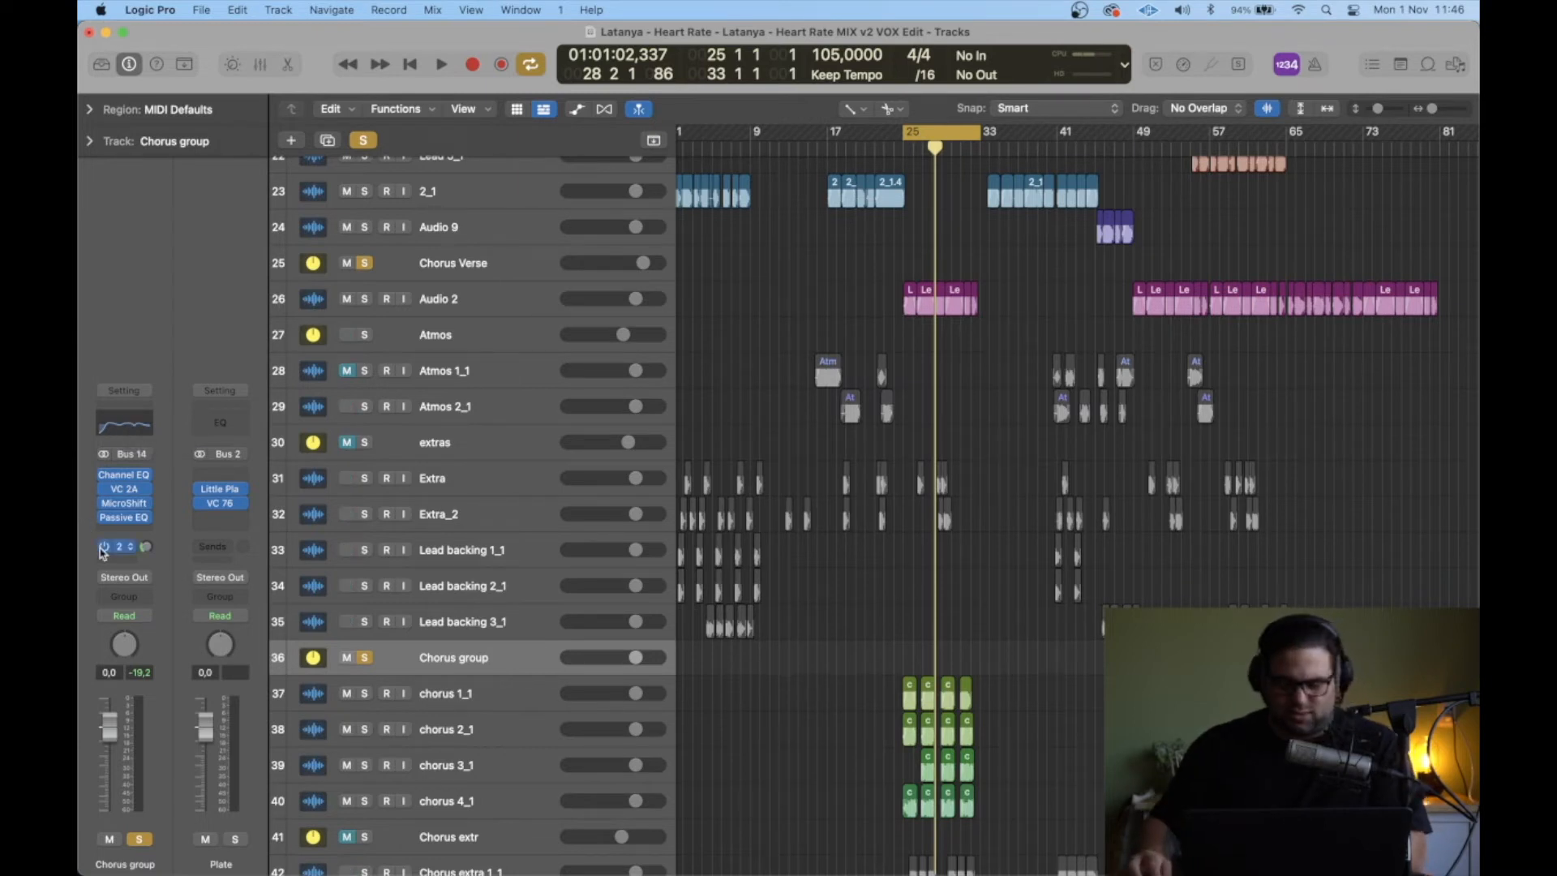
pyautogui.press('space')
pyautogui.scroll(-4, 682, 552)
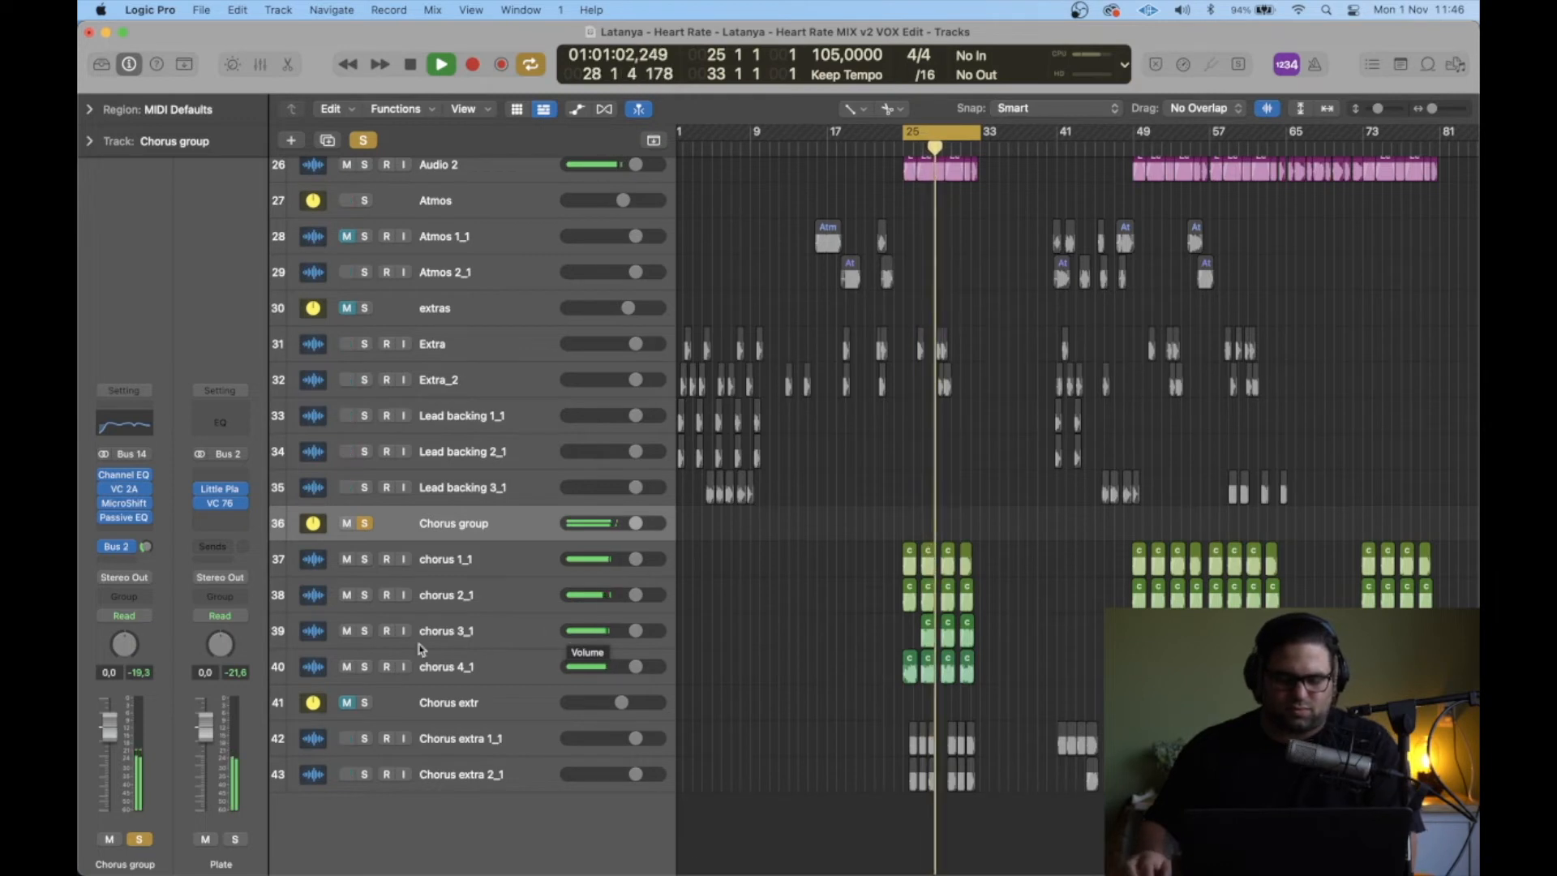
pyautogui.press('space')
# Step: Take Chorus group and Chorus Verse out of solo and solo Chorus extr instead
pyautogui.click(364, 524)
pyautogui.scroll(4, 361, 519)
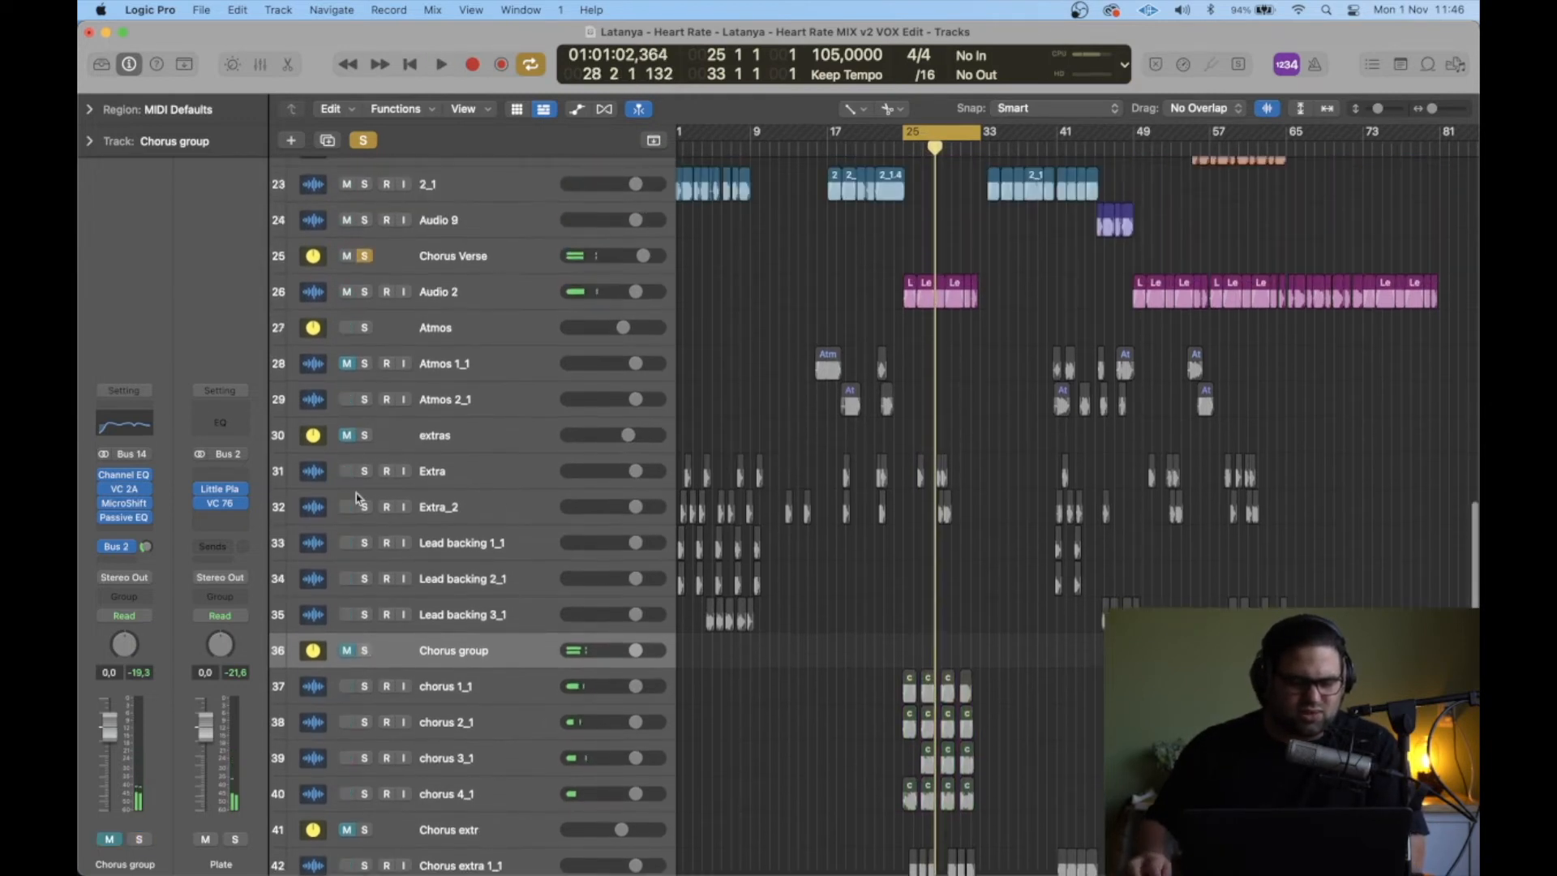
pyautogui.click(367, 270)
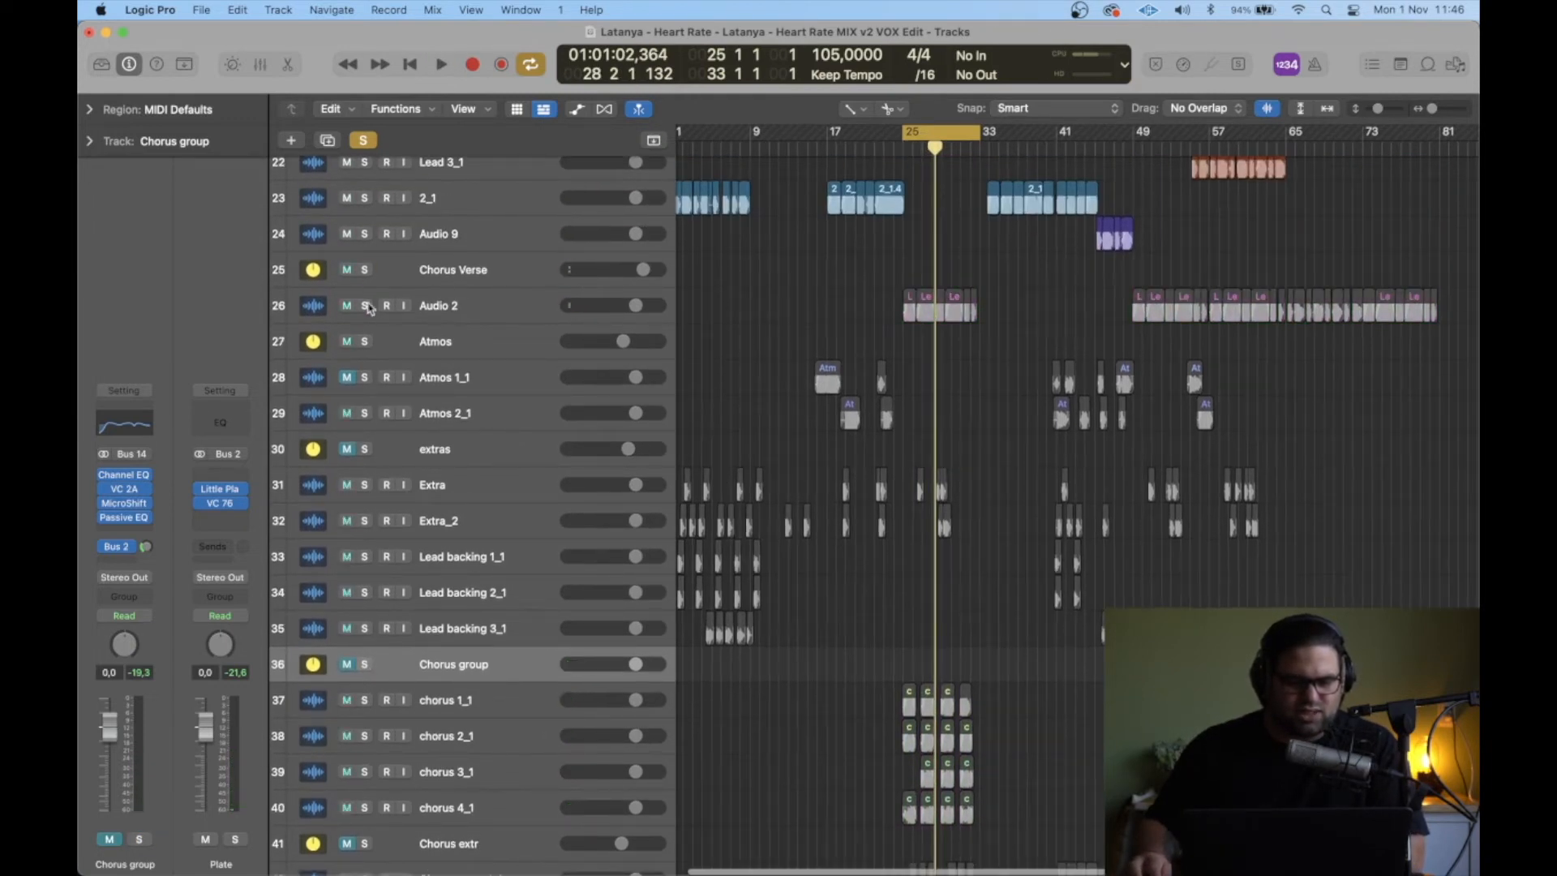
pyautogui.scroll(-5, 390, 536)
pyautogui.click(364, 702)
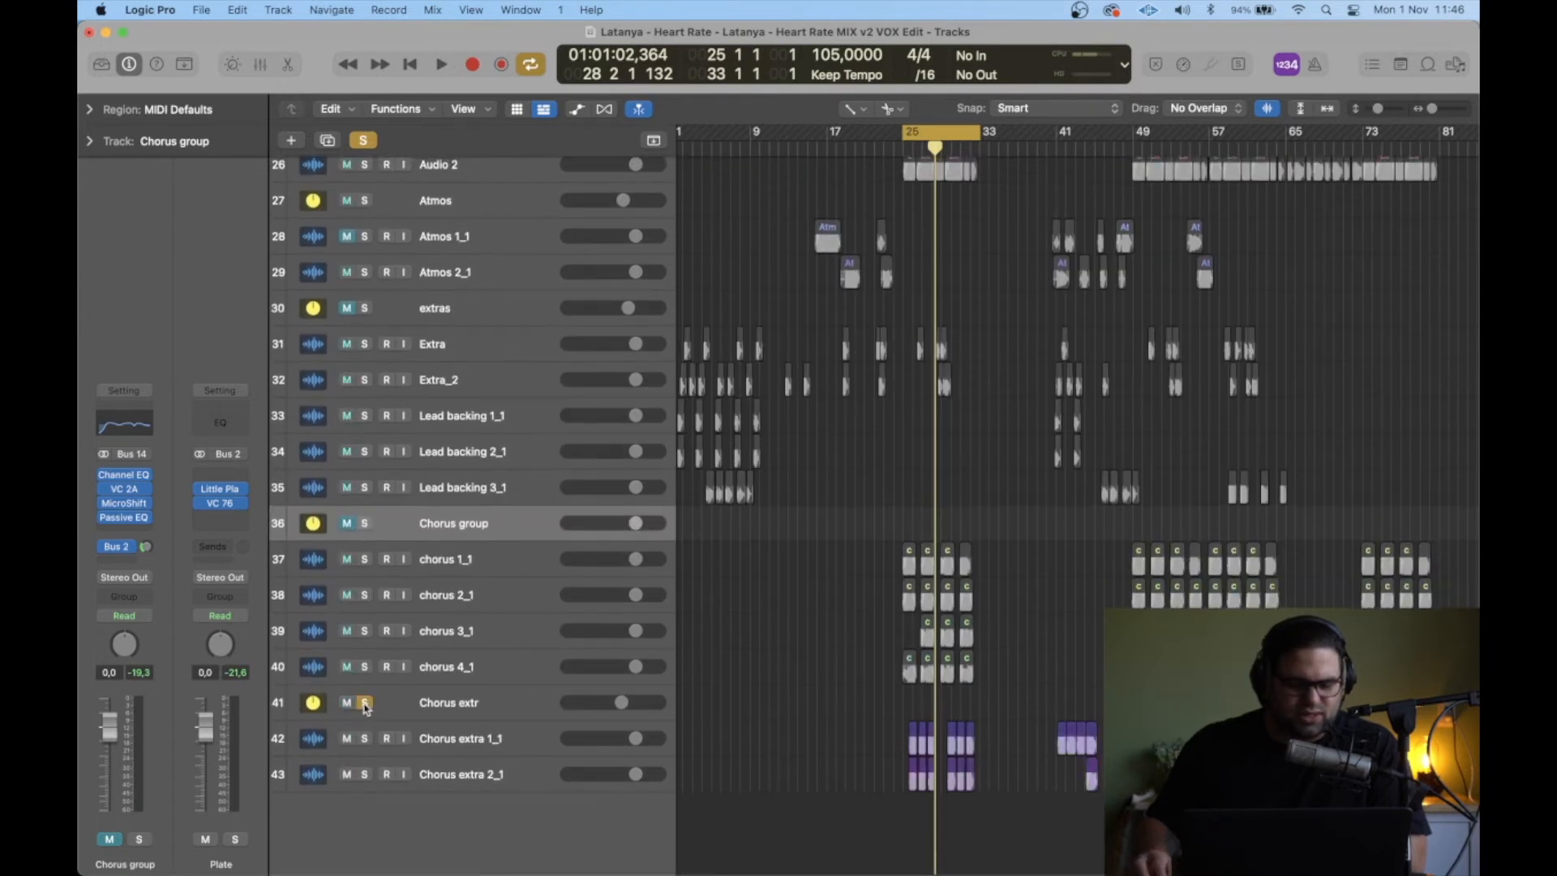
# Step: Bypass the Bus 3 send, MicroShift, VC 2A and Channel EQ on Chorus extr and listen to it dry
pyautogui.click(442, 709)
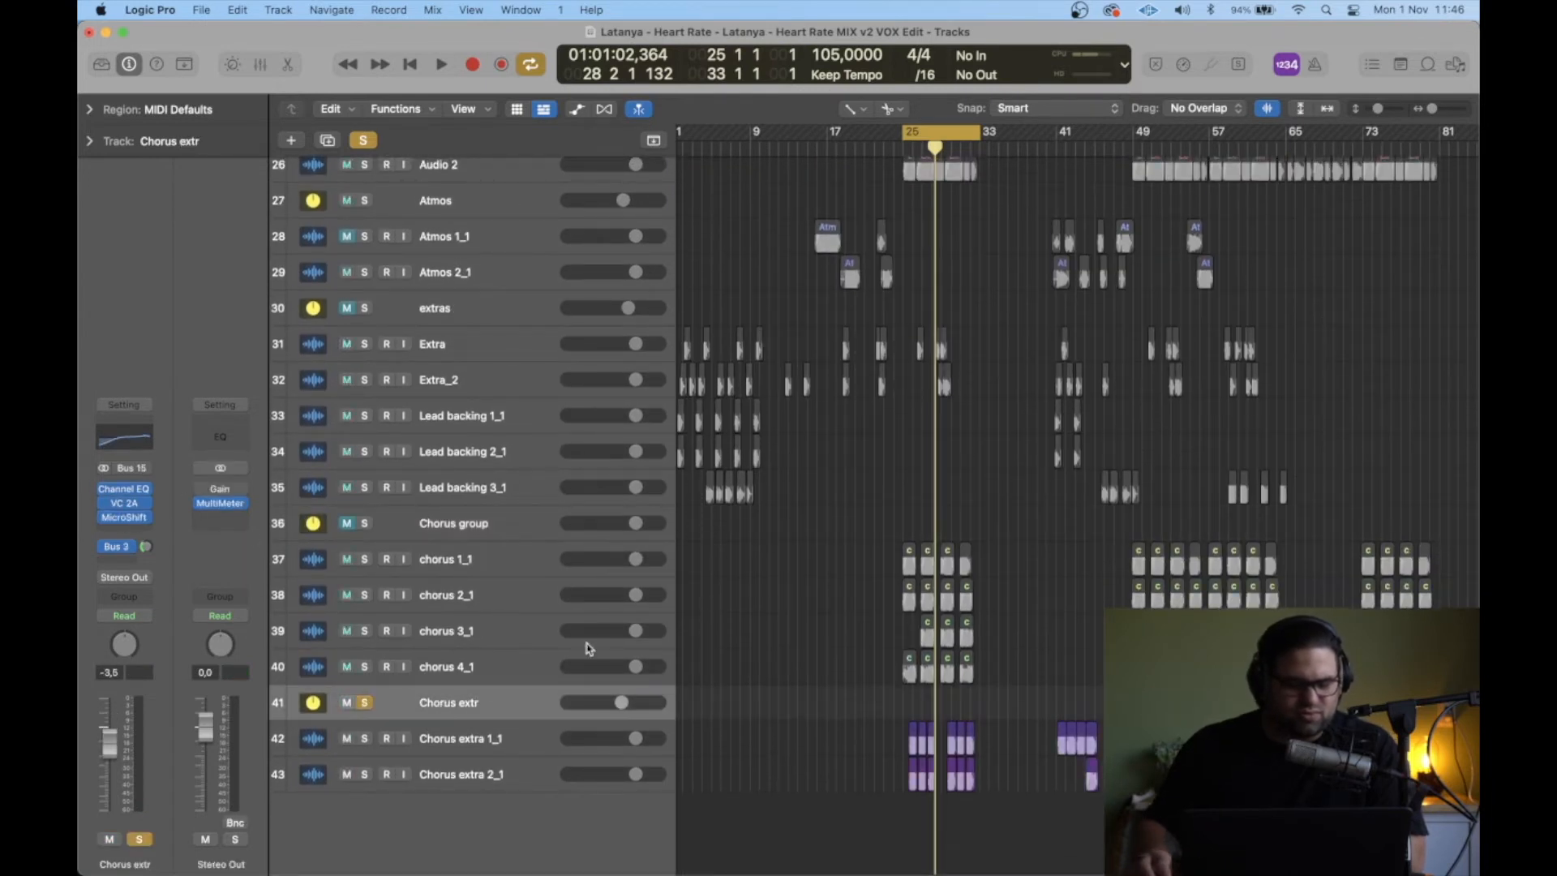
pyautogui.click(503, 742)
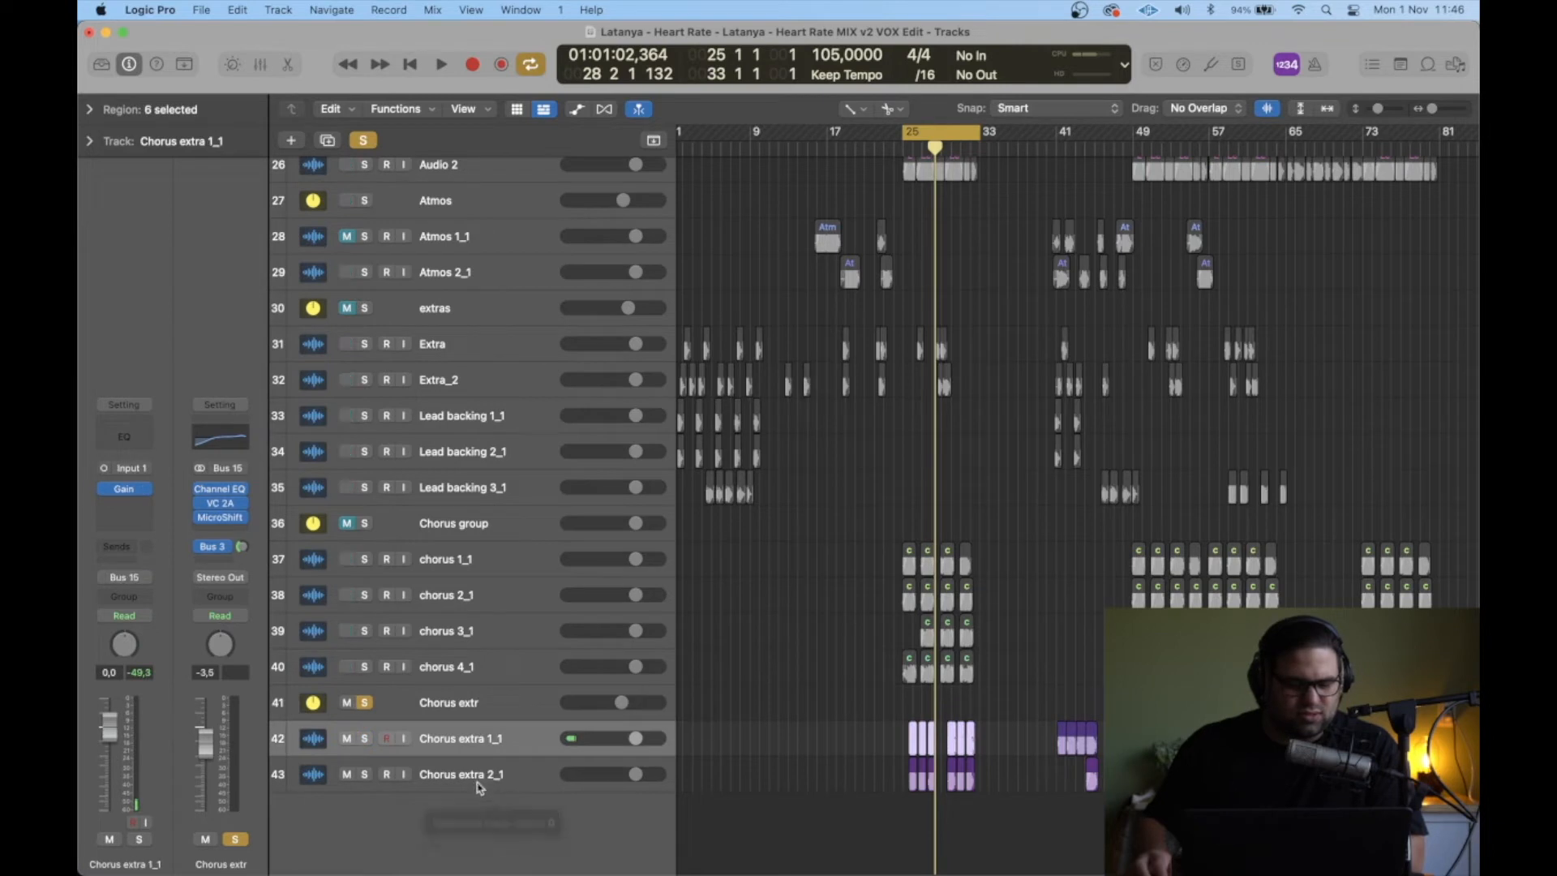
pyautogui.click(511, 715)
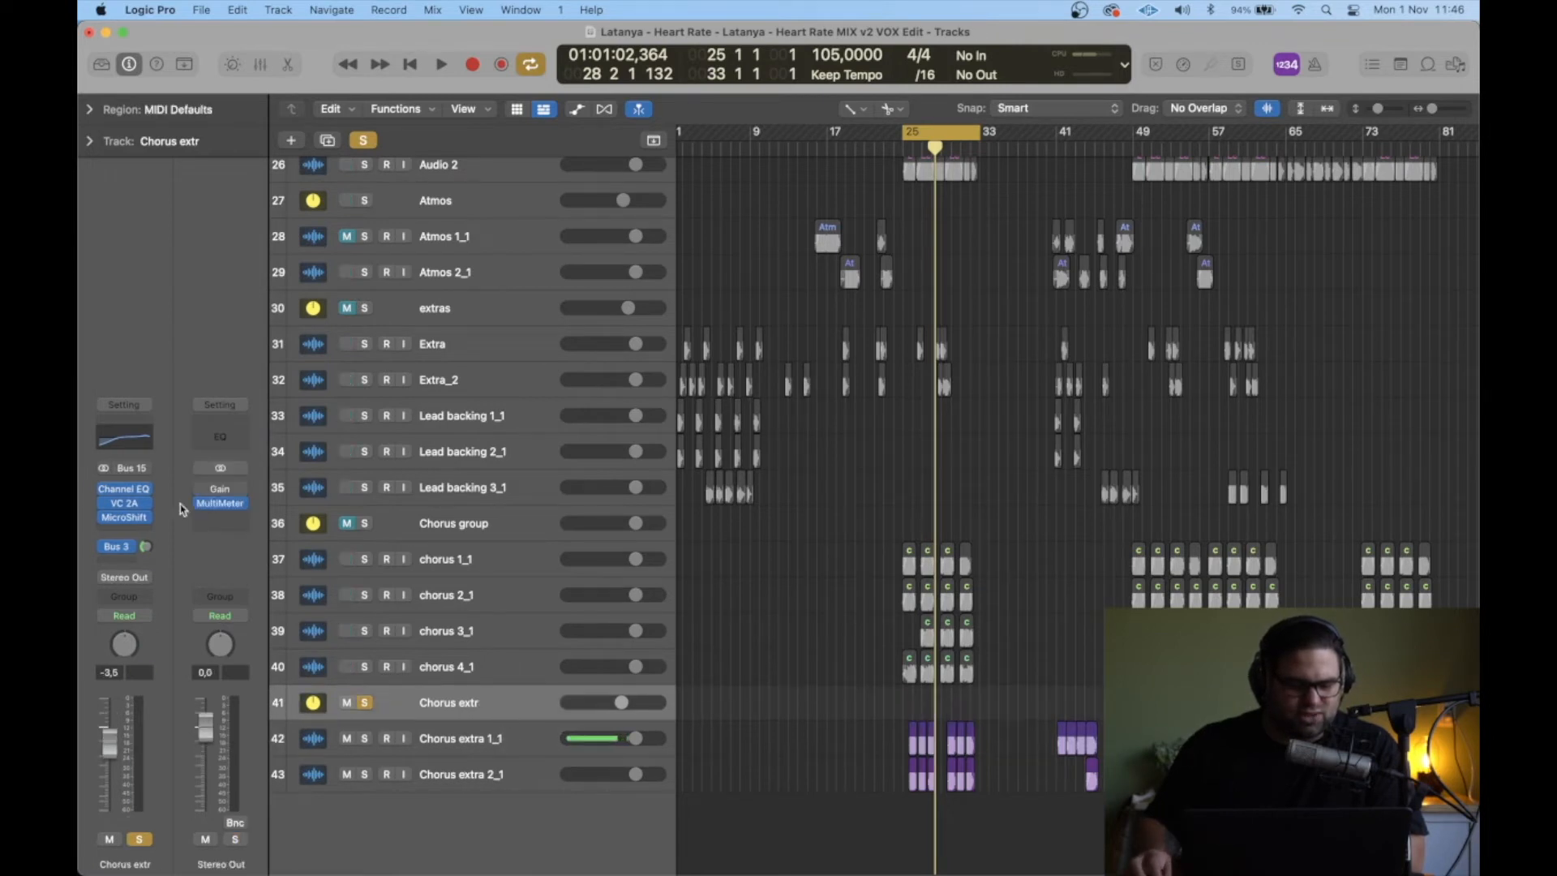
pyautogui.click(104, 547)
pyautogui.click(104, 518)
pyautogui.click(104, 503)
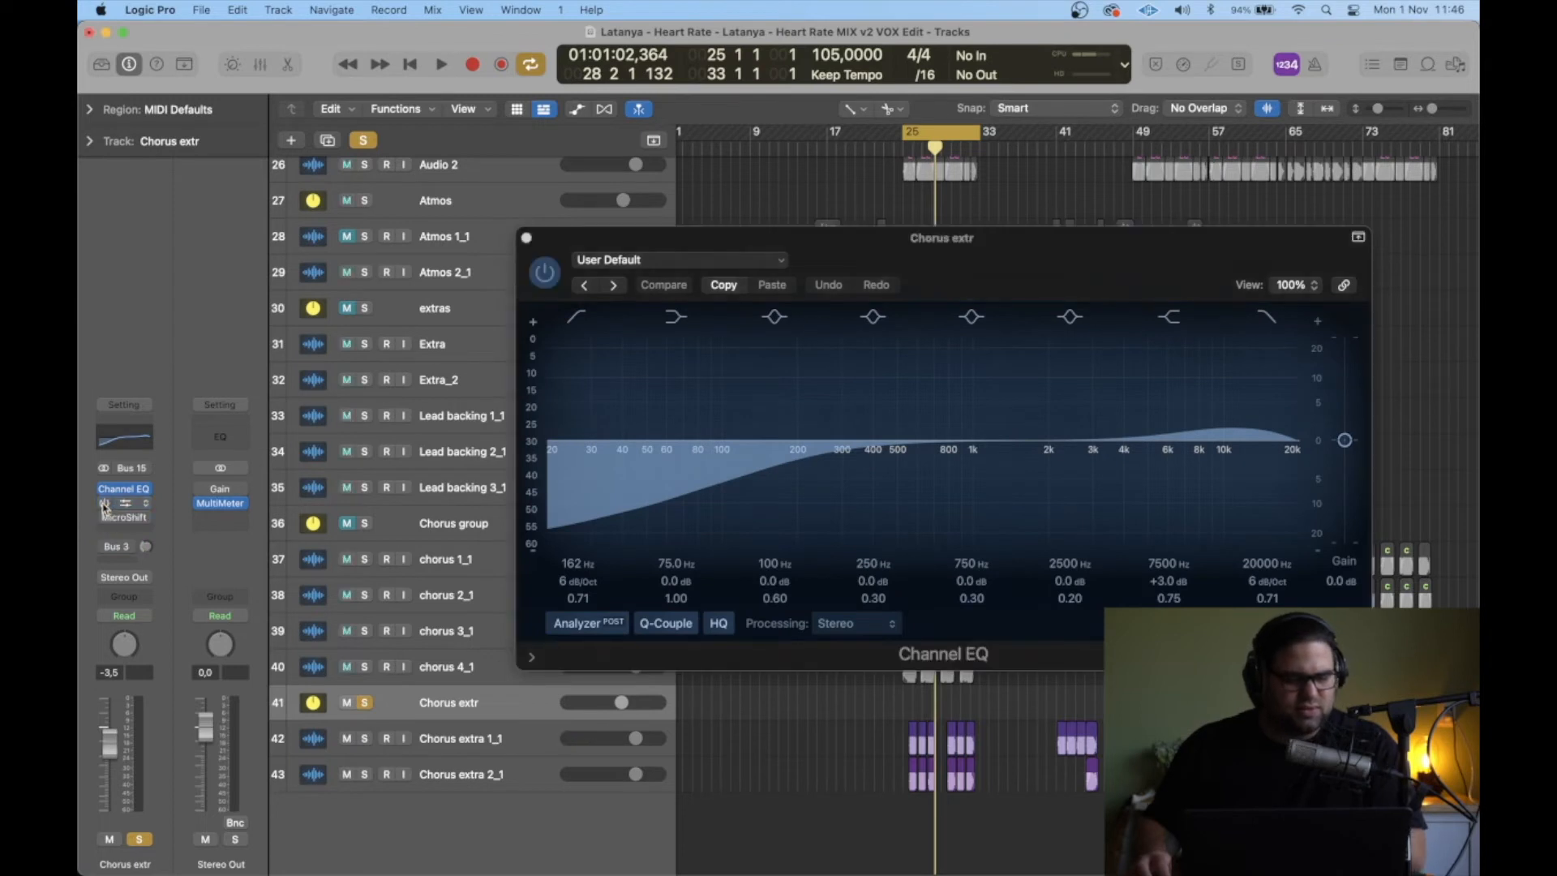
pyautogui.click(104, 489)
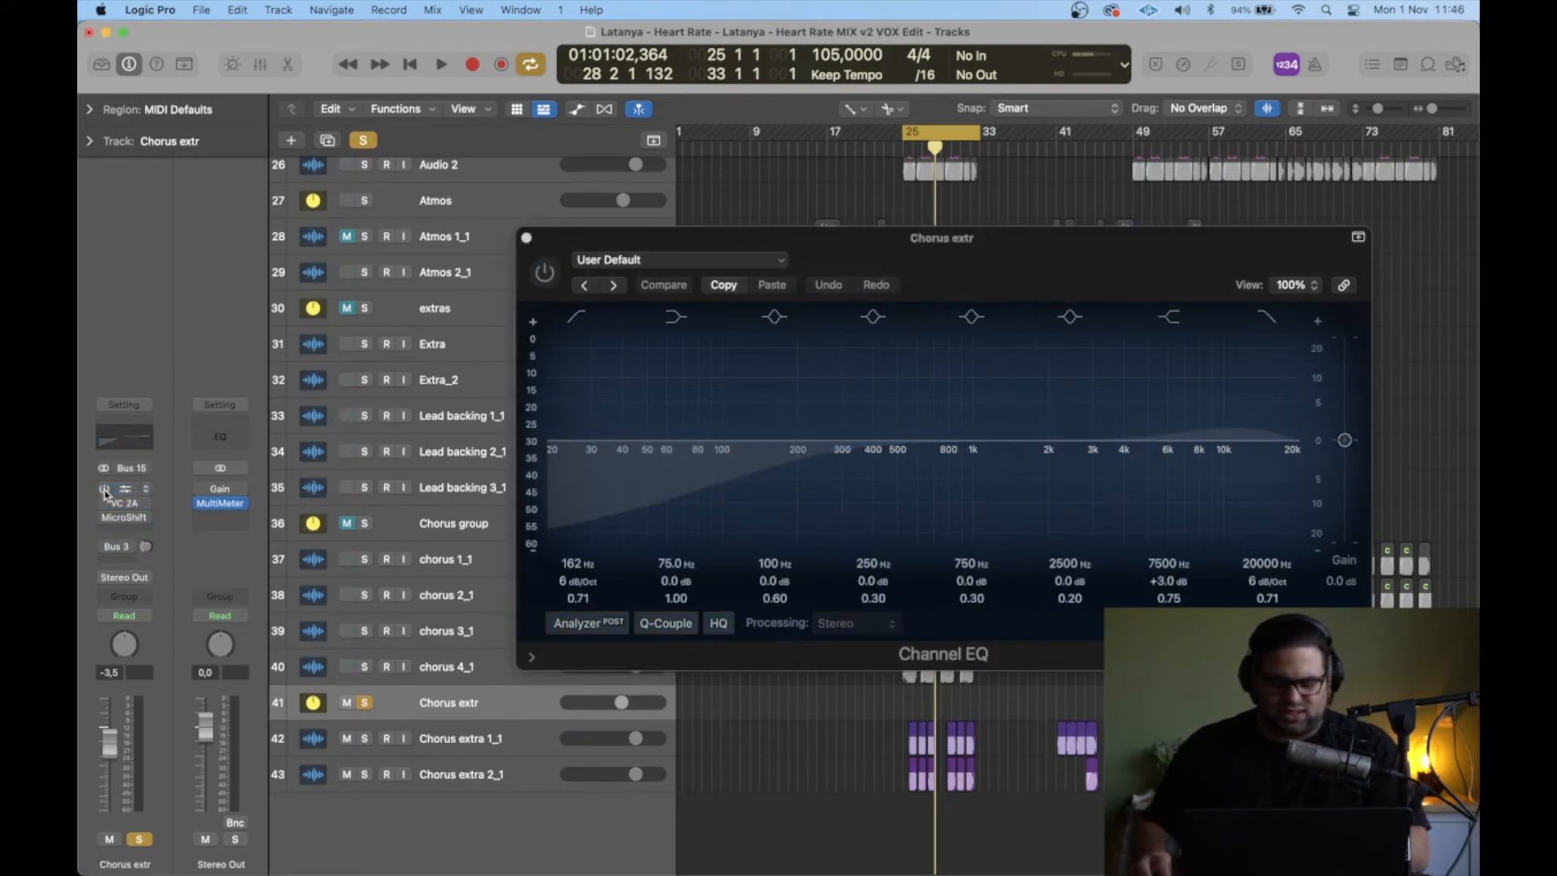
pyautogui.press('space')
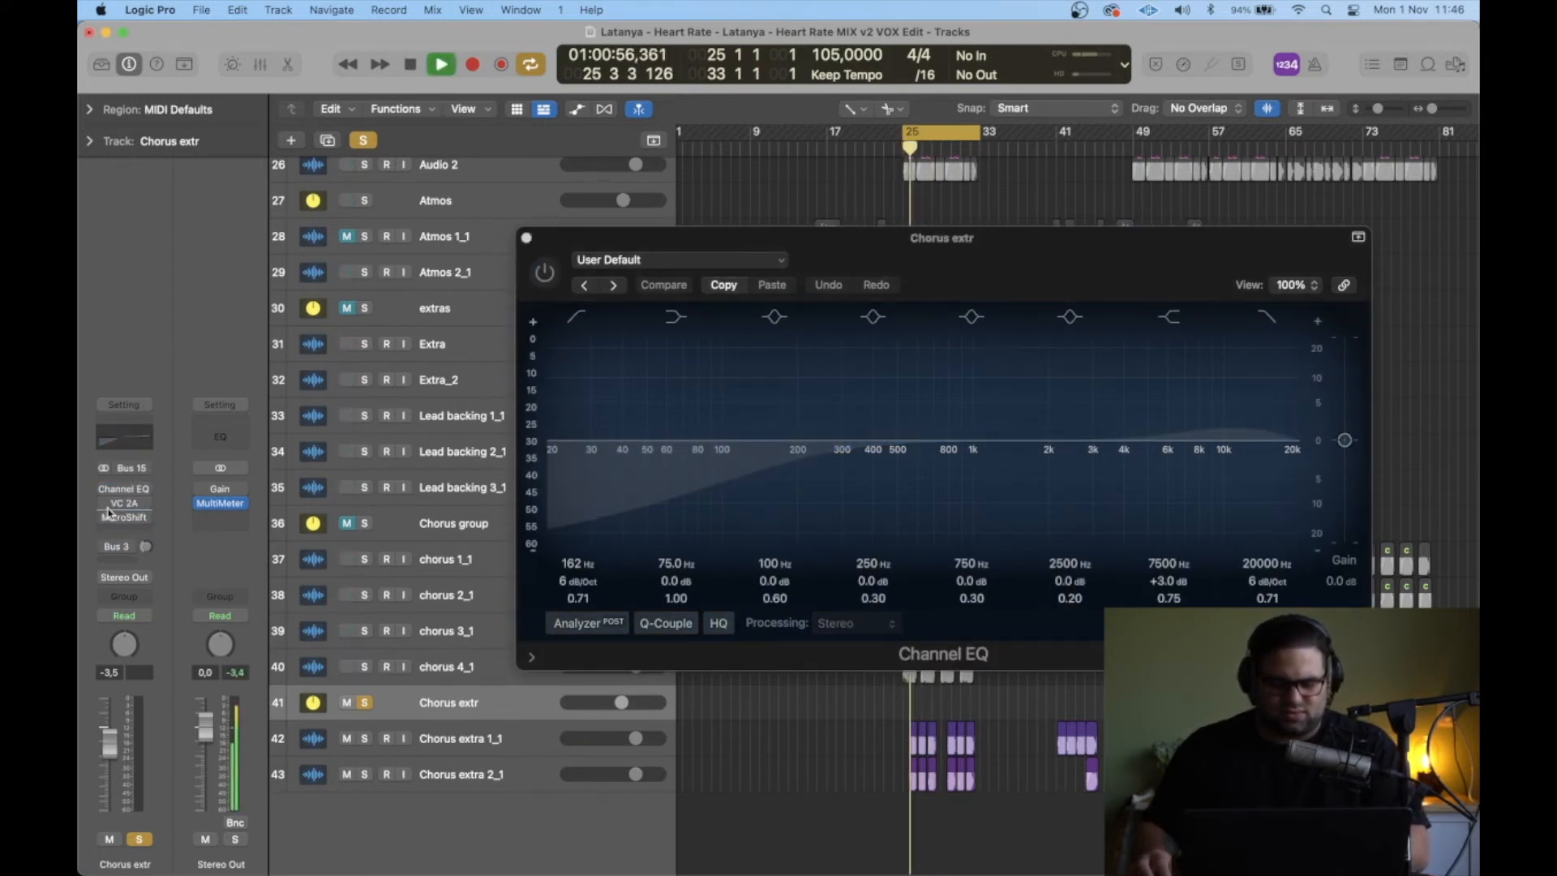
pyautogui.press('space')
# Step: Enable Channel EQ on Chorus extr, audition its low cut and high boost, and close its window
pyautogui.click(545, 271)
pyautogui.moveTo(1008, 287); pyautogui.dragTo(725, 285)
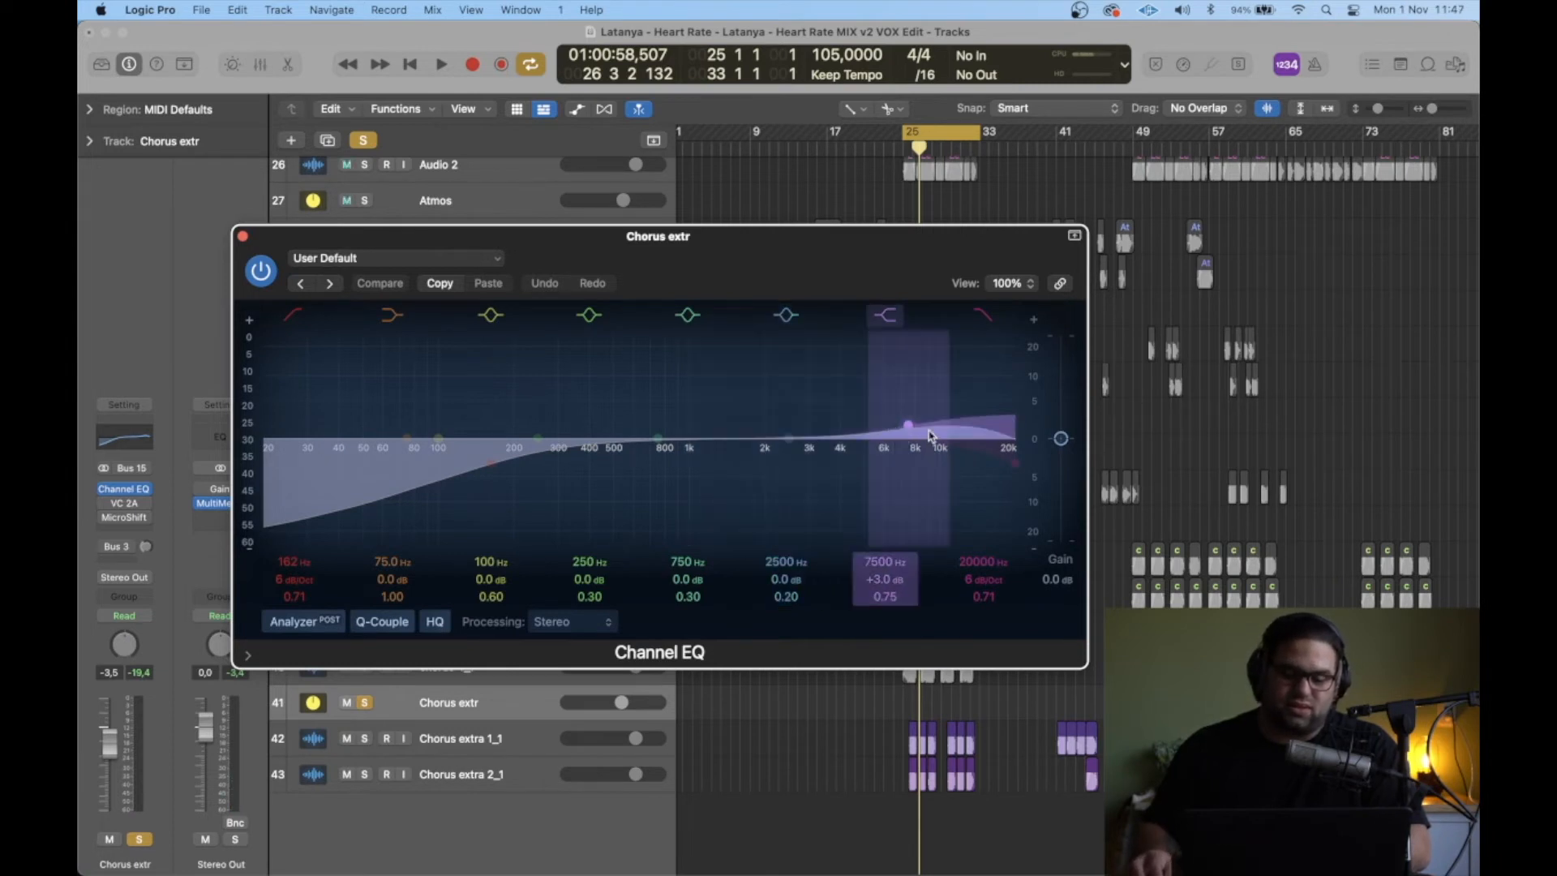
pyautogui.press('space')
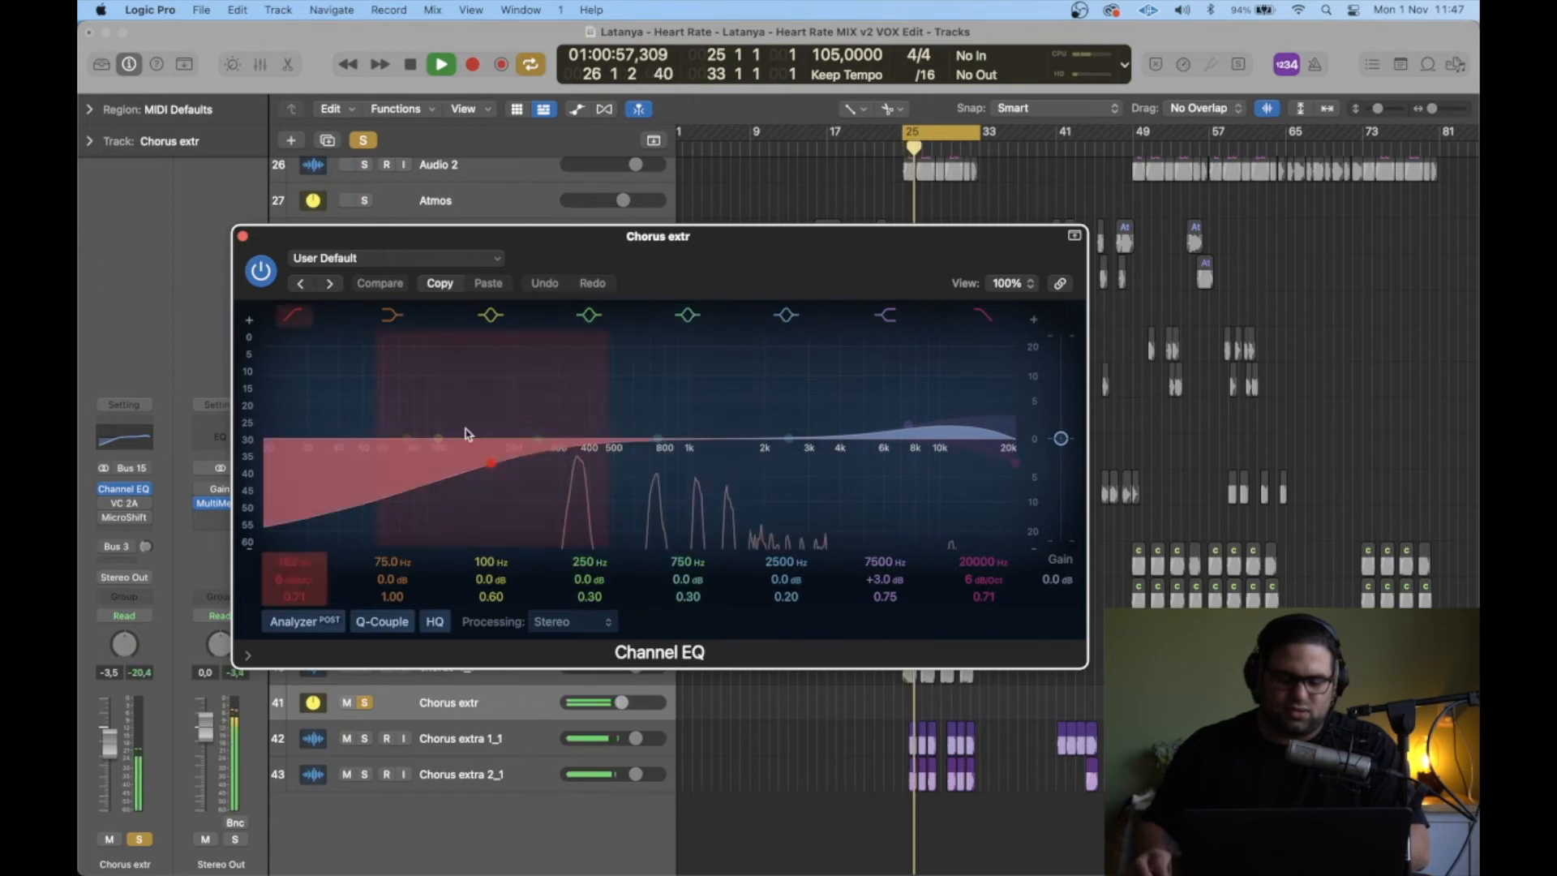
pyautogui.press('space')
pyautogui.click(243, 236)
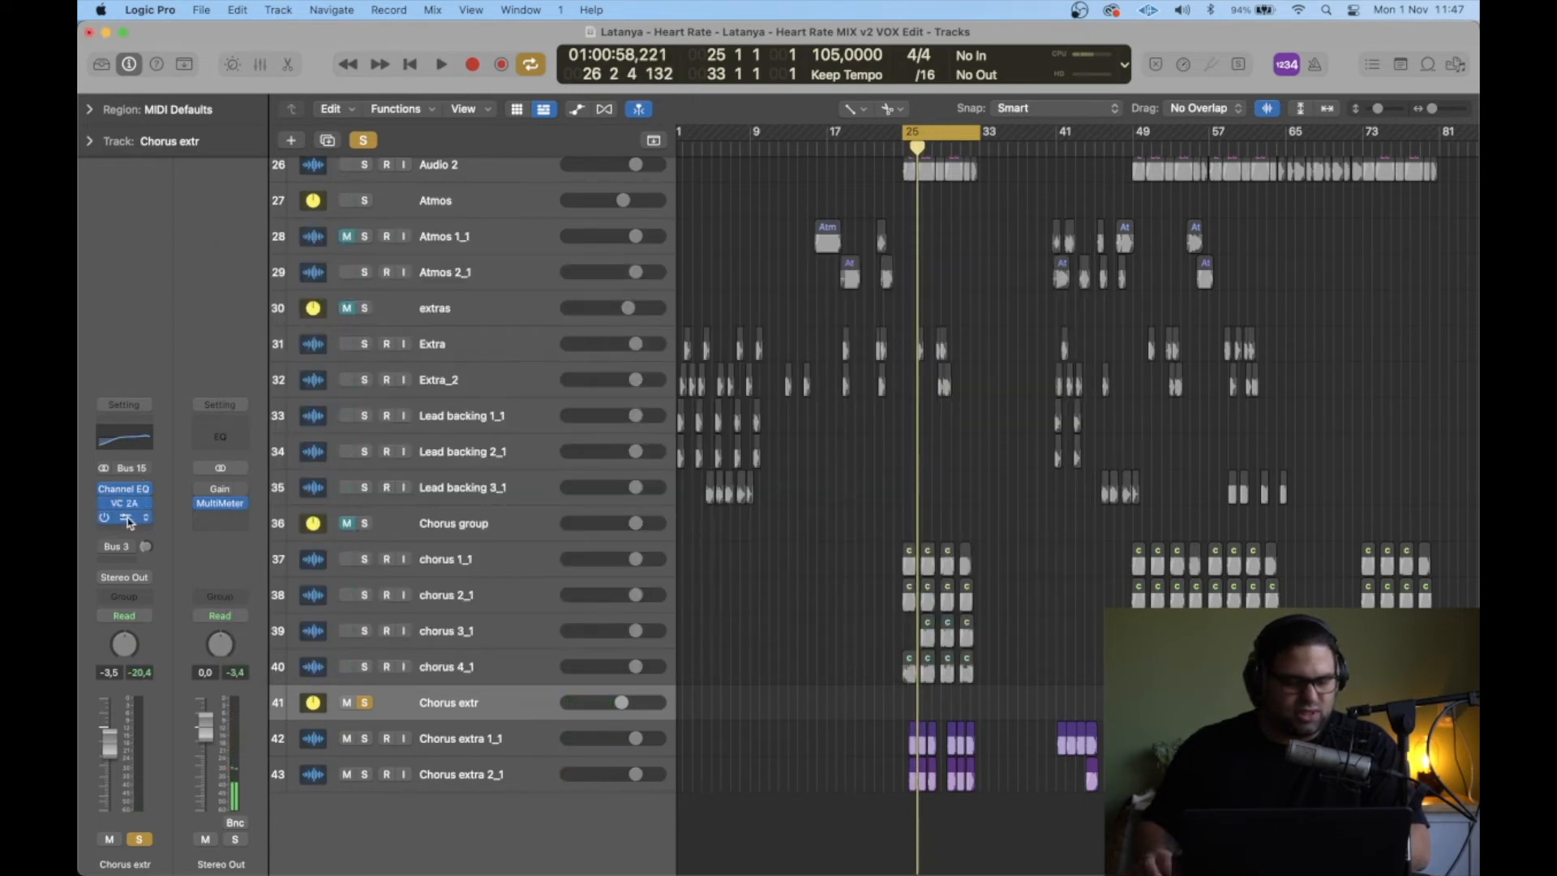
# Step: Enable VC 2A and MicroShift on Chorus extr, audition them with both windows arranged apart, and close the windows
pyautogui.click(125, 504)
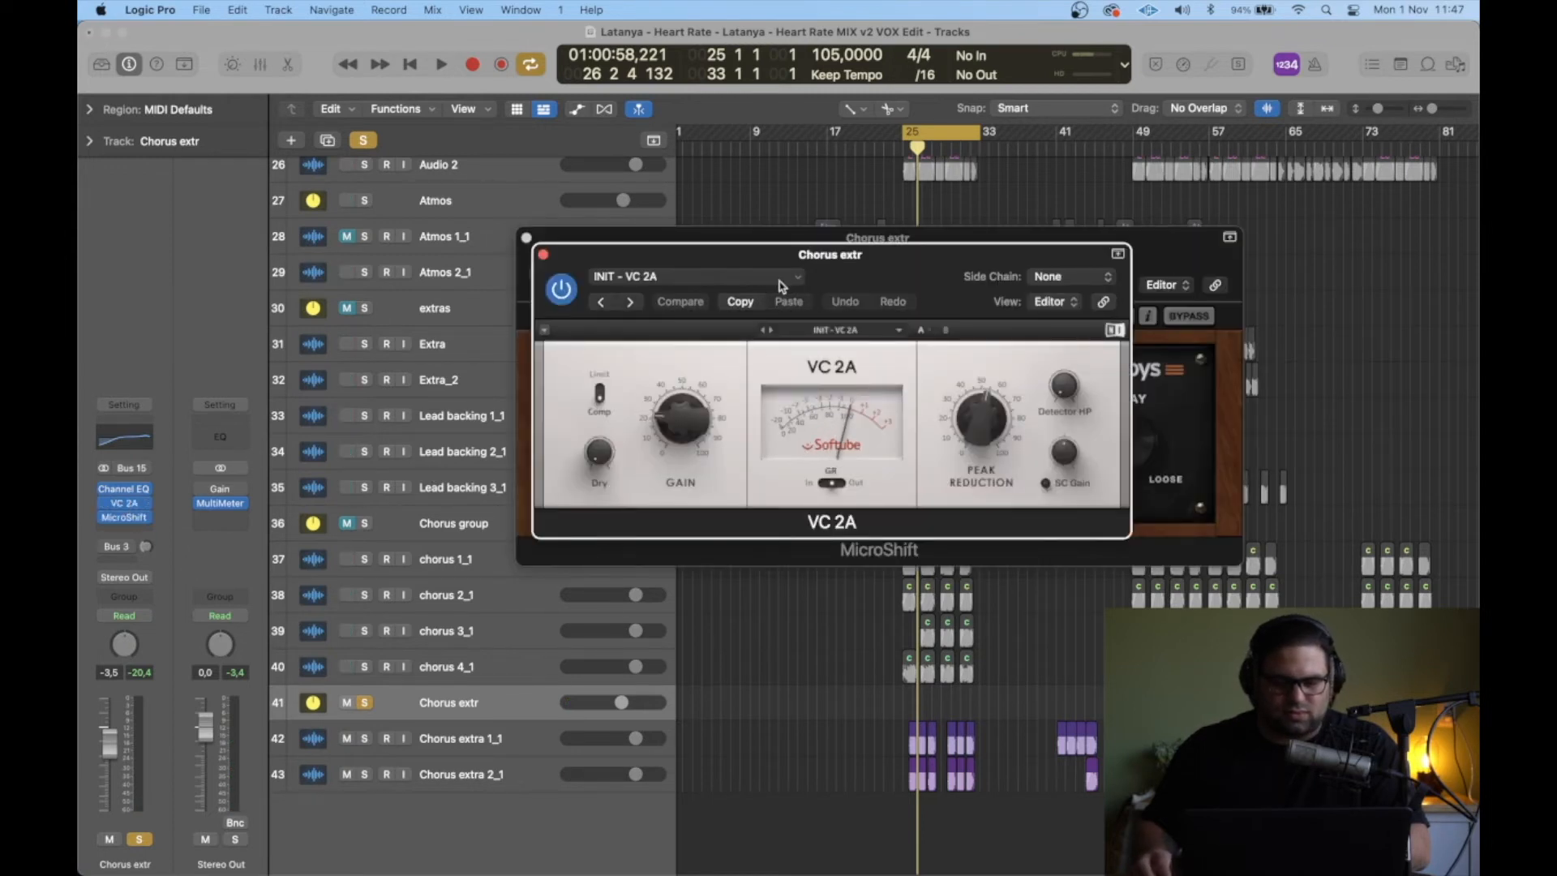
pyautogui.moveTo(861, 271); pyautogui.dragTo(627, 135)
pyautogui.moveTo(1013, 254); pyautogui.dragTo(976, 446)
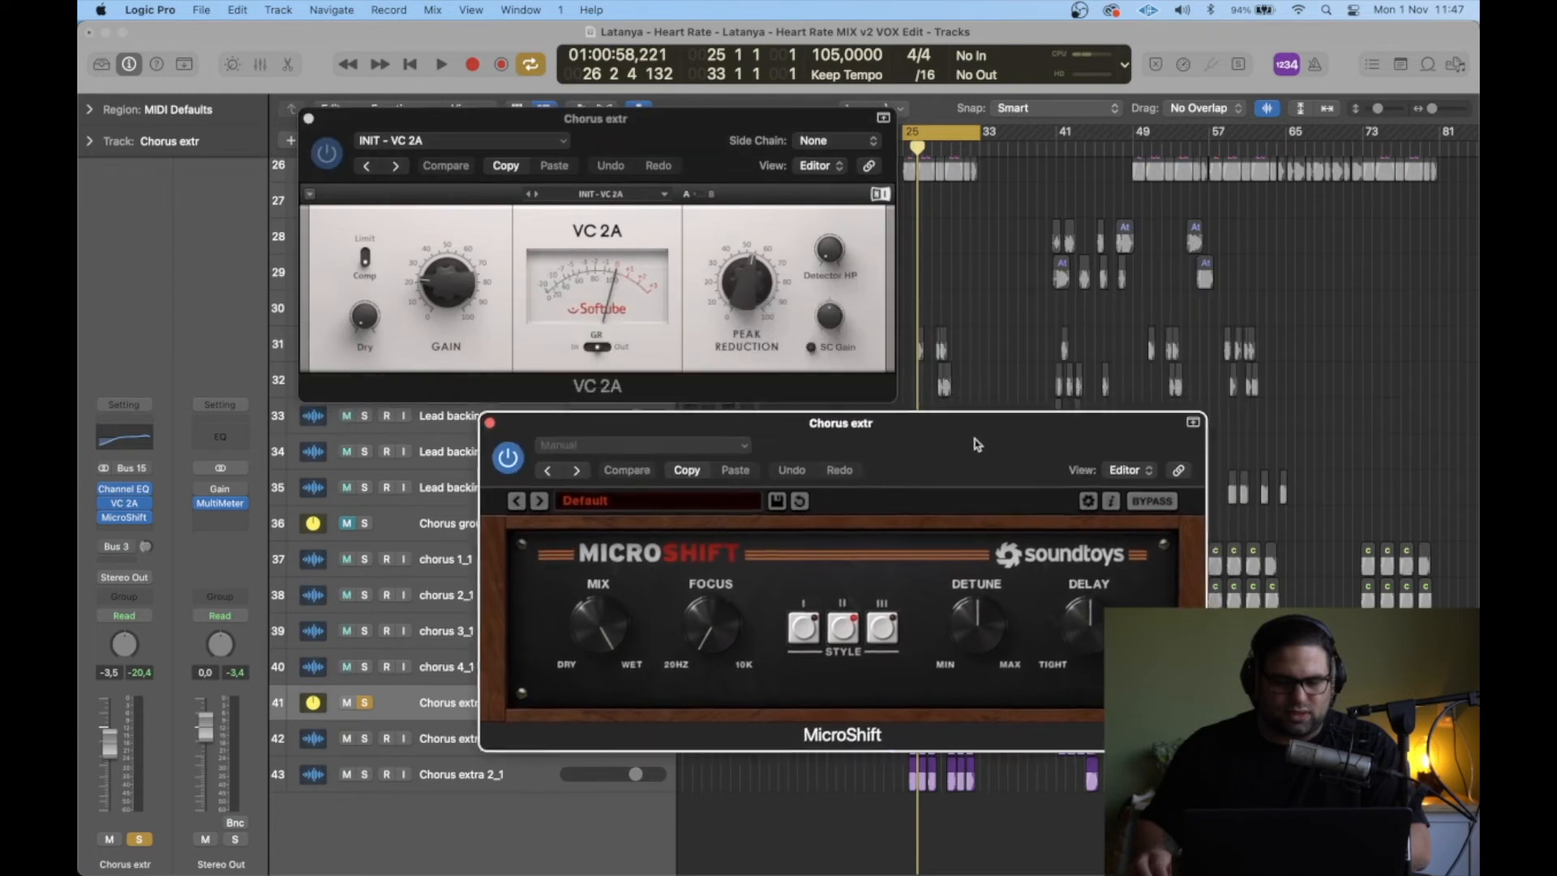
pyautogui.press('space')
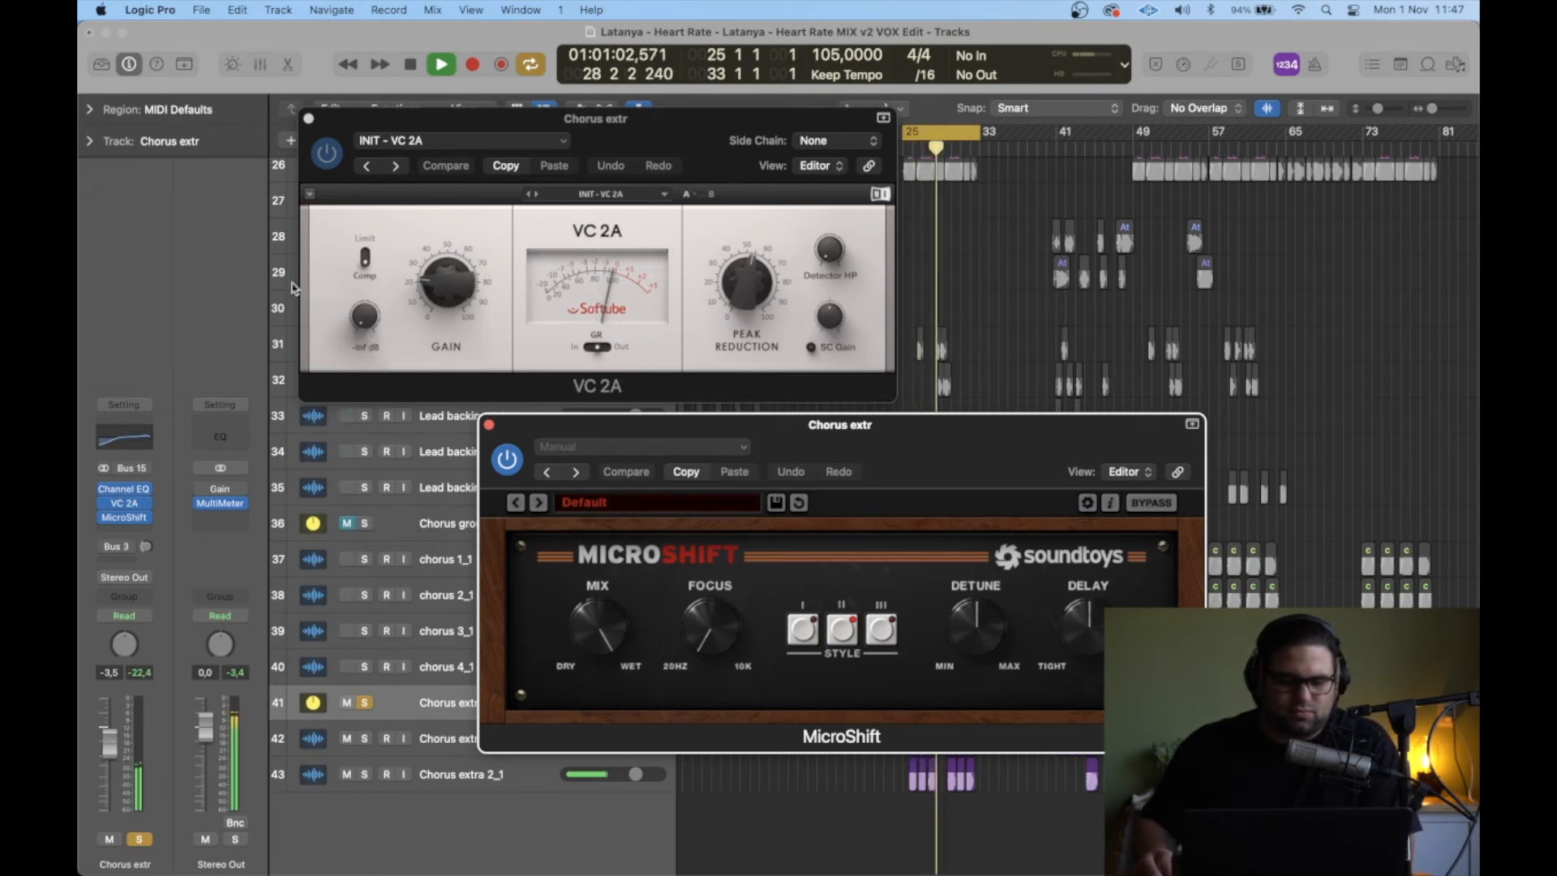
pyautogui.press('space')
pyautogui.click(309, 118)
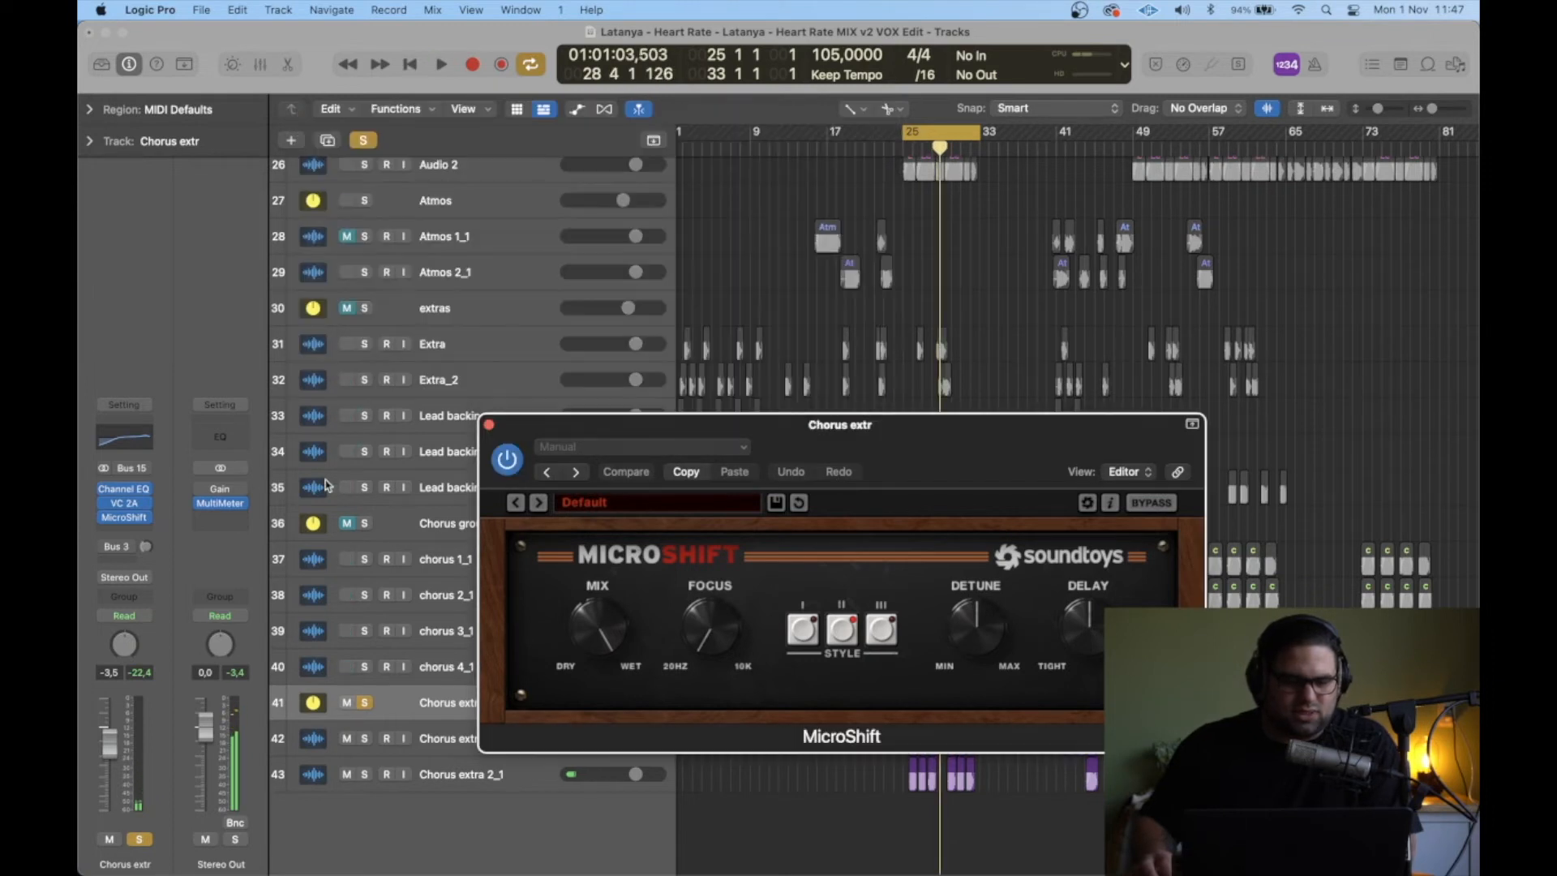
pyautogui.click(489, 424)
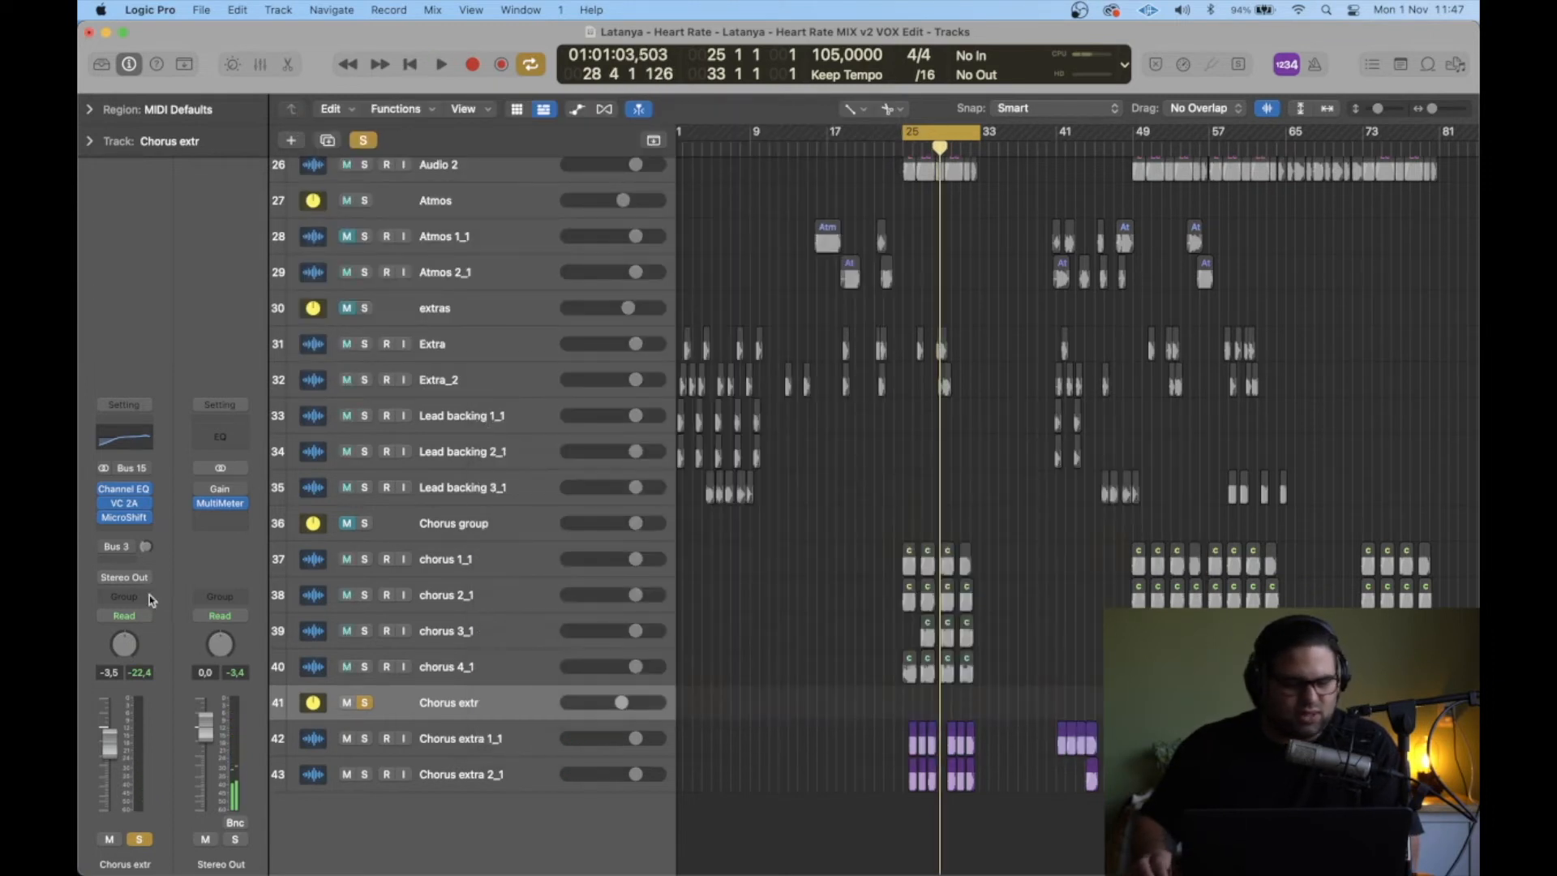
# Step: Enable the Bus 3 send to the space delay on Chorus extr and listen to the cycled section
pyautogui.click(127, 548)
pyautogui.click(188, 495)
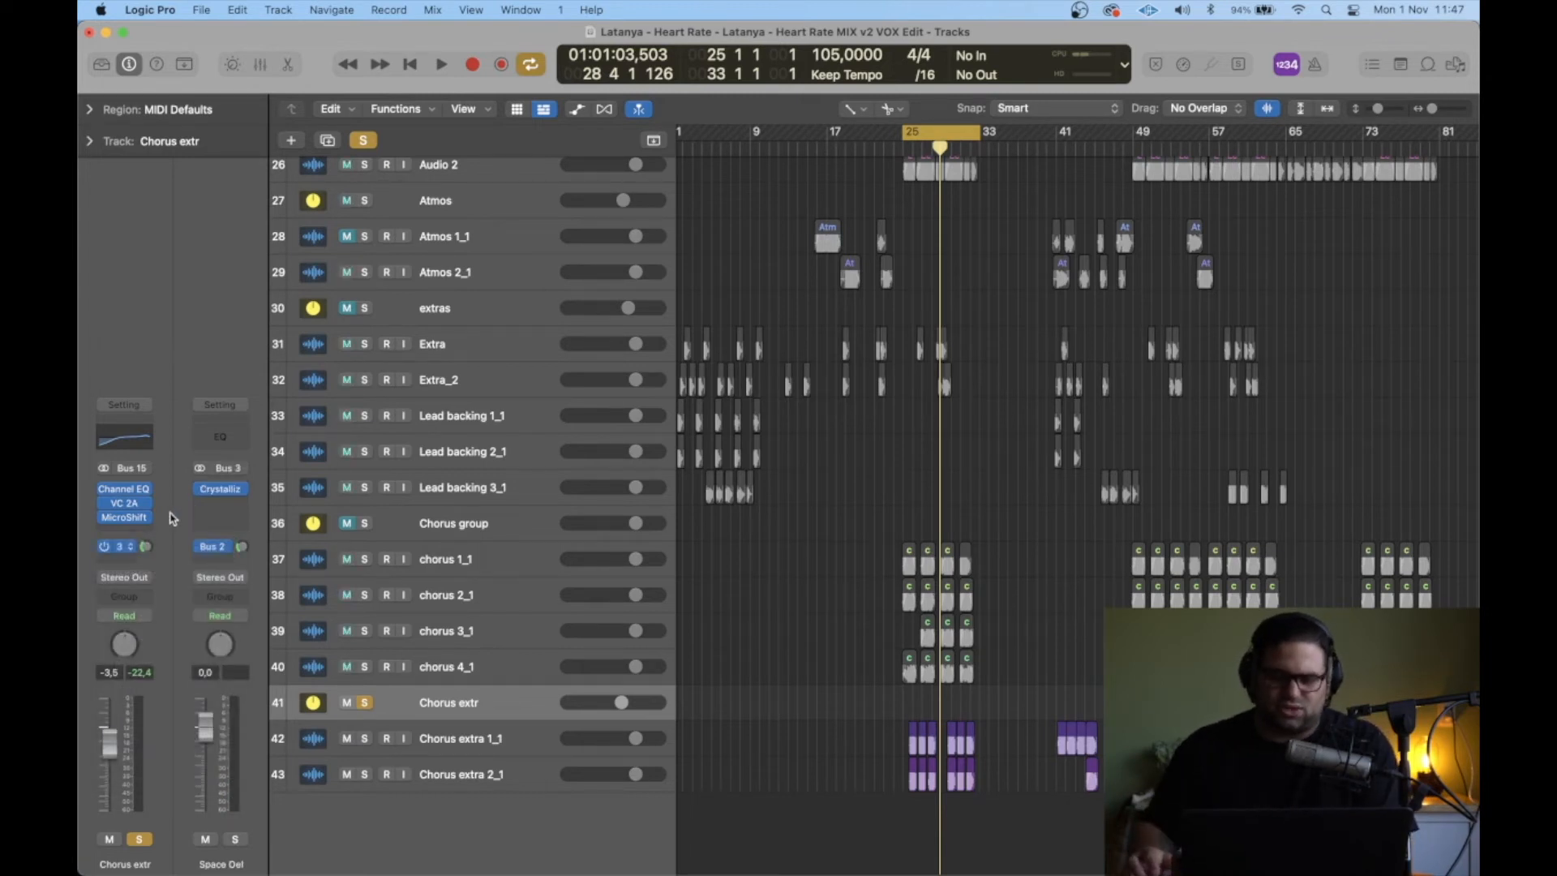
pyautogui.press('space')
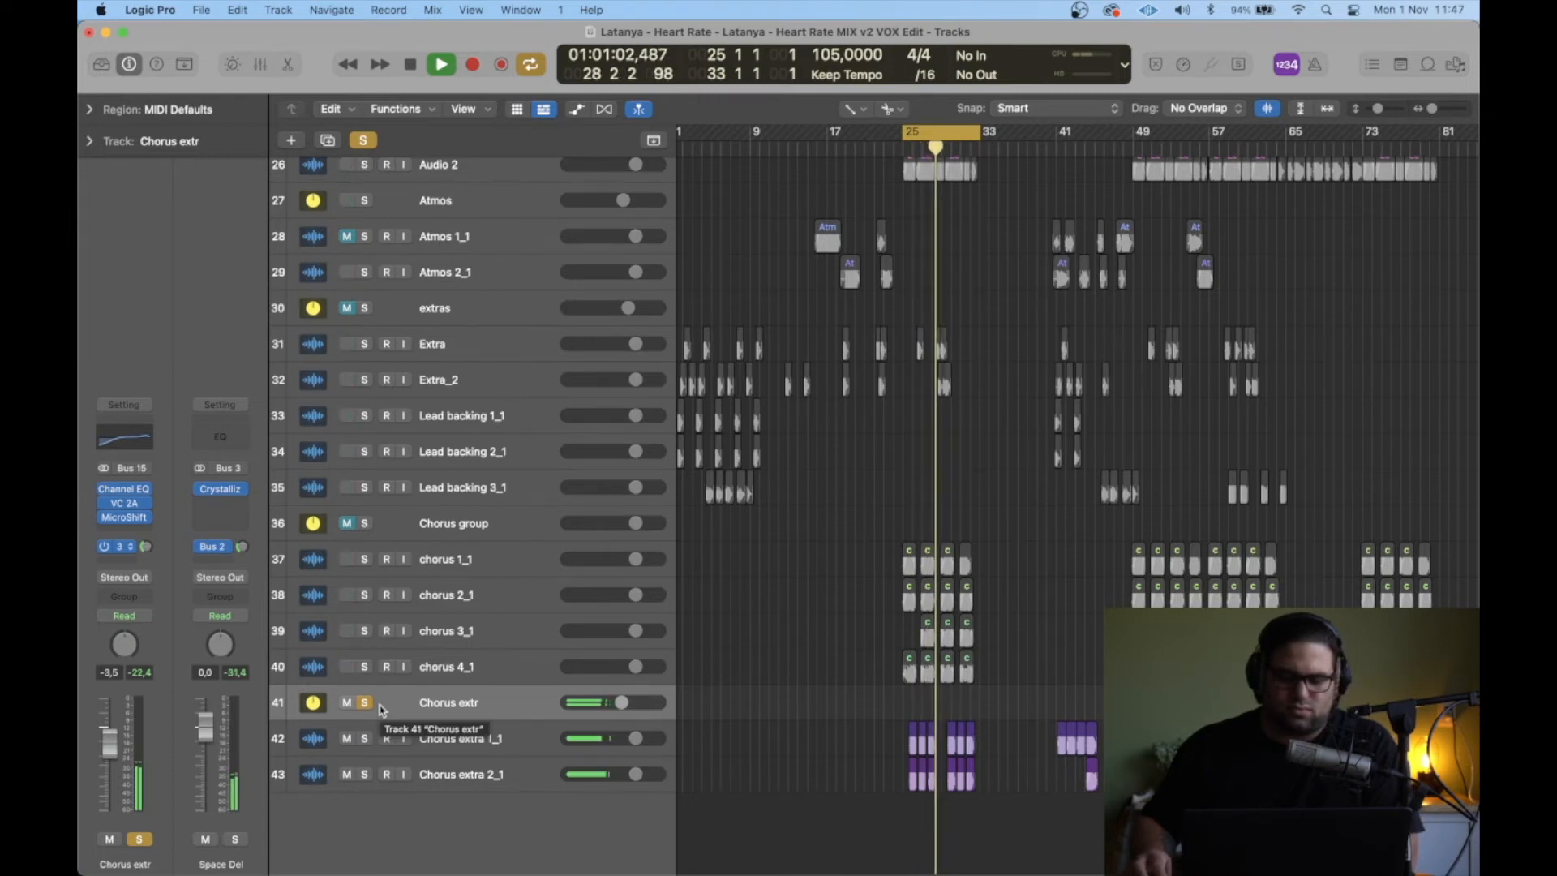
pyautogui.press('space')
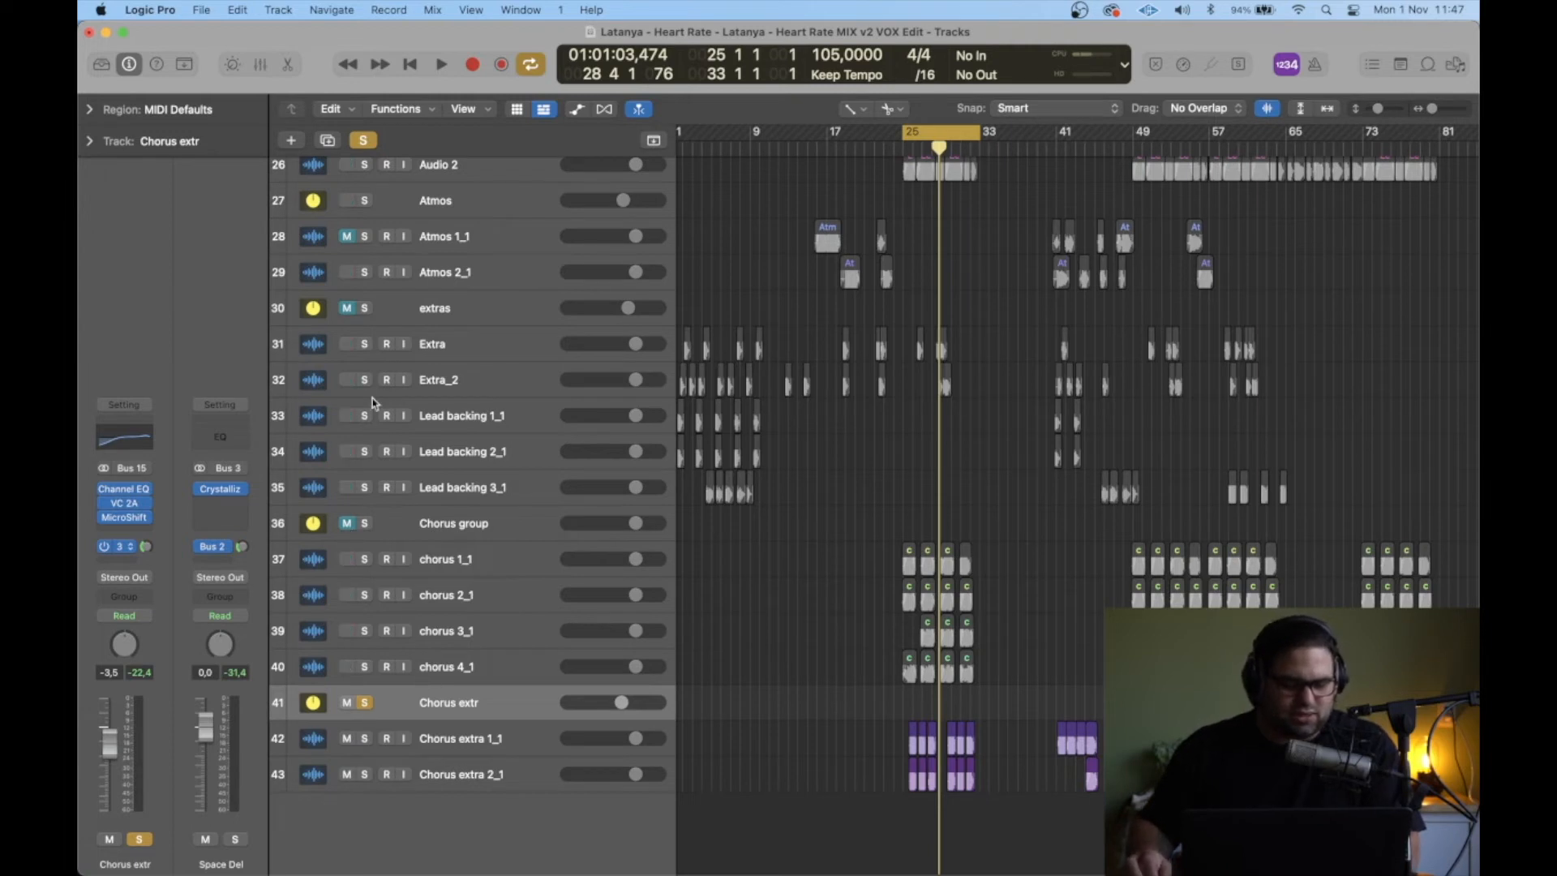
# Step: Solo Chorus group and Chorus Verse alongside Chorus extr and listen to all the chorus vocals together
pyautogui.scroll(3, 412, 541)
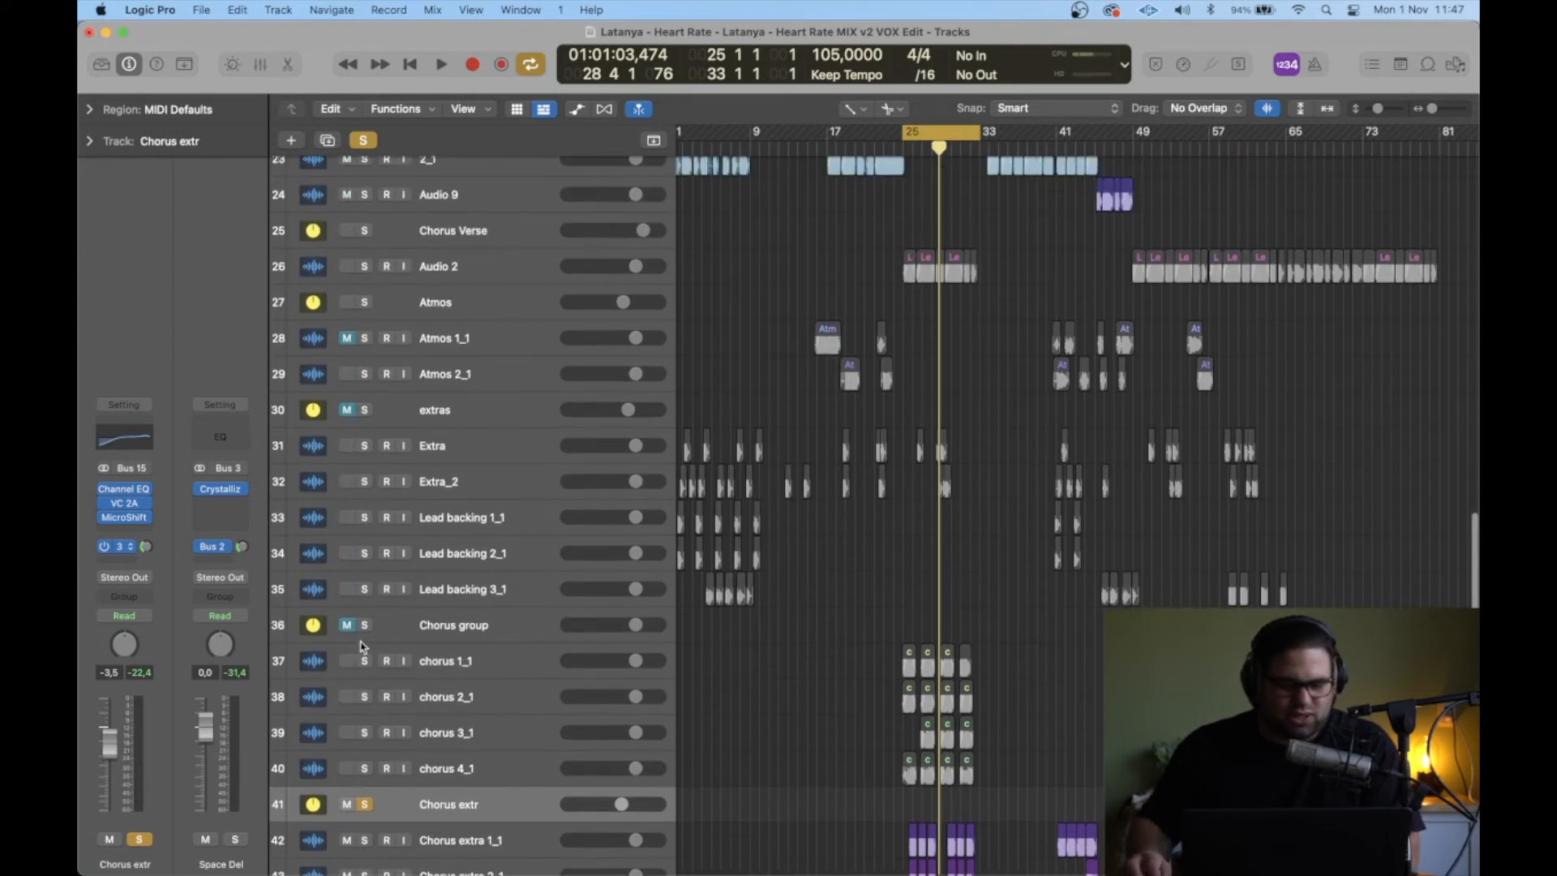
pyautogui.click(364, 626)
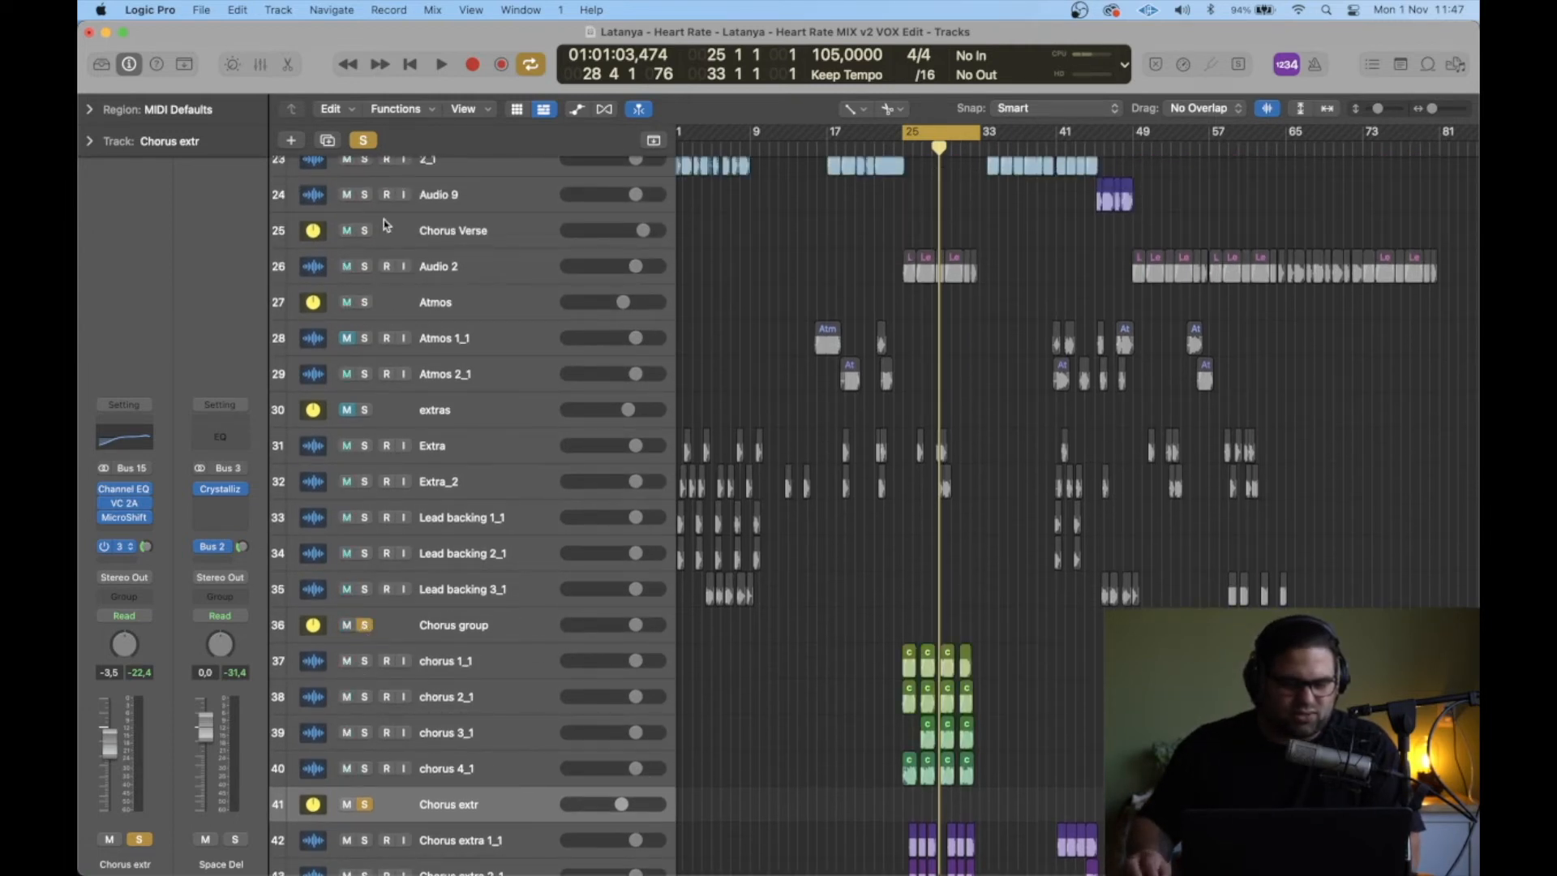
pyautogui.click(366, 231)
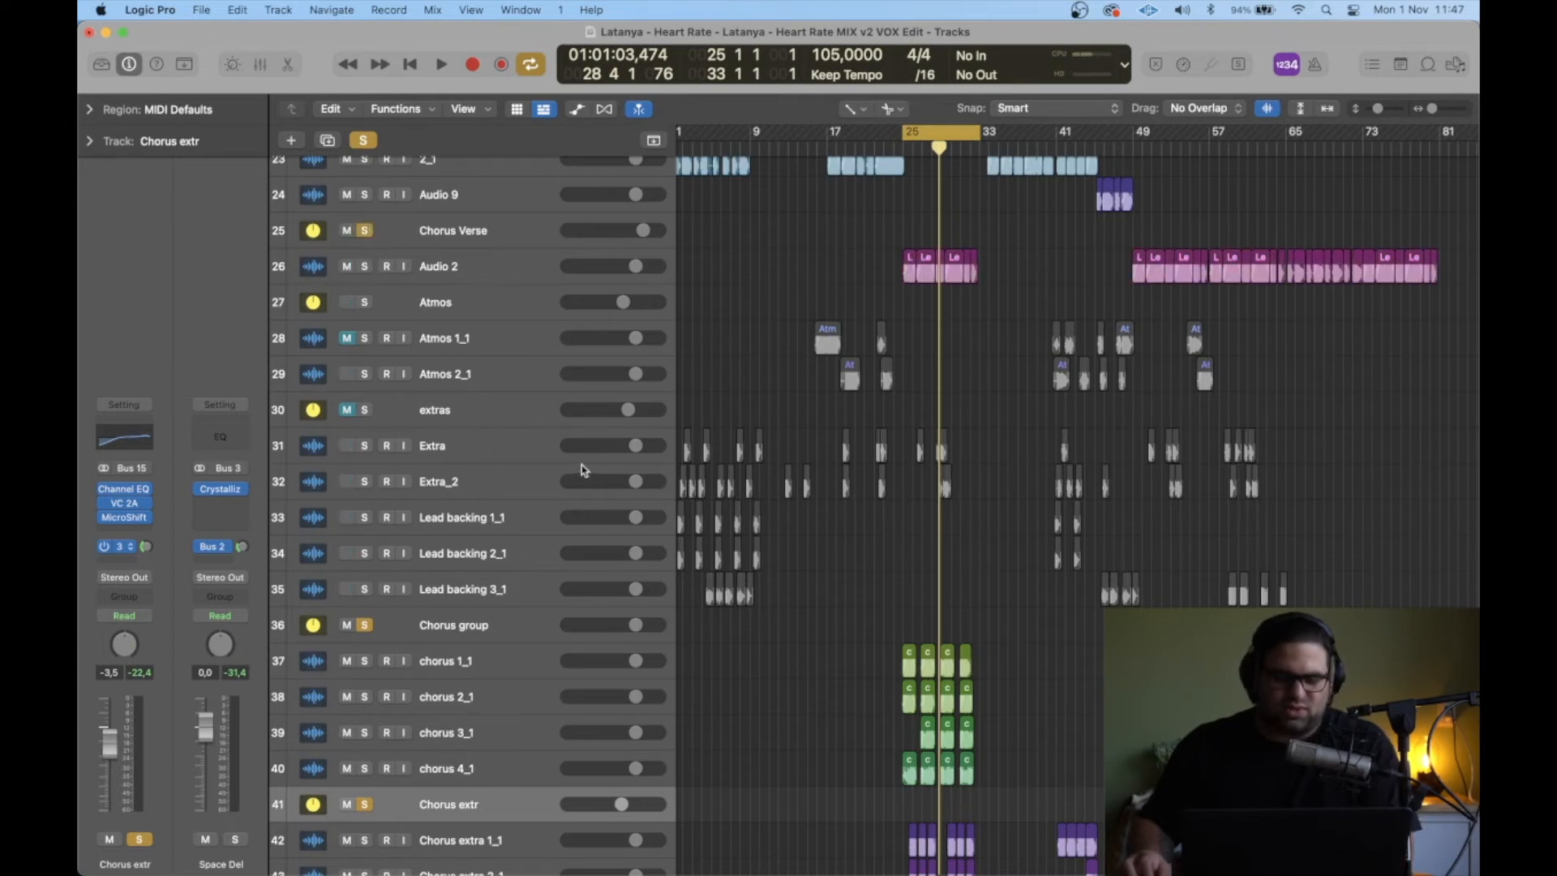
pyautogui.press('space')
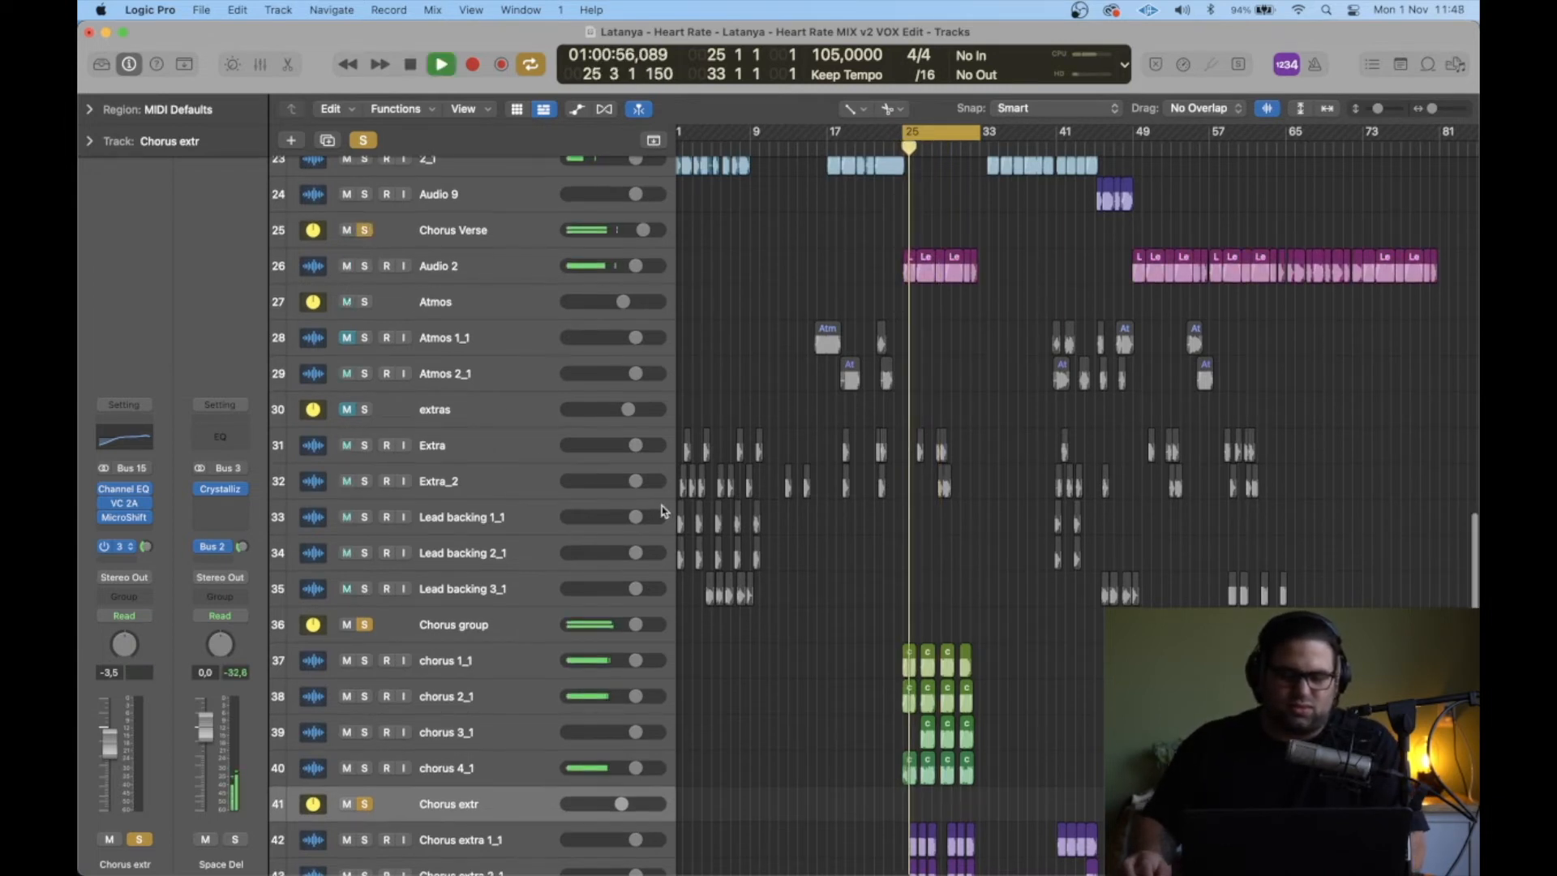
pyautogui.scroll(-3, 661, 511)
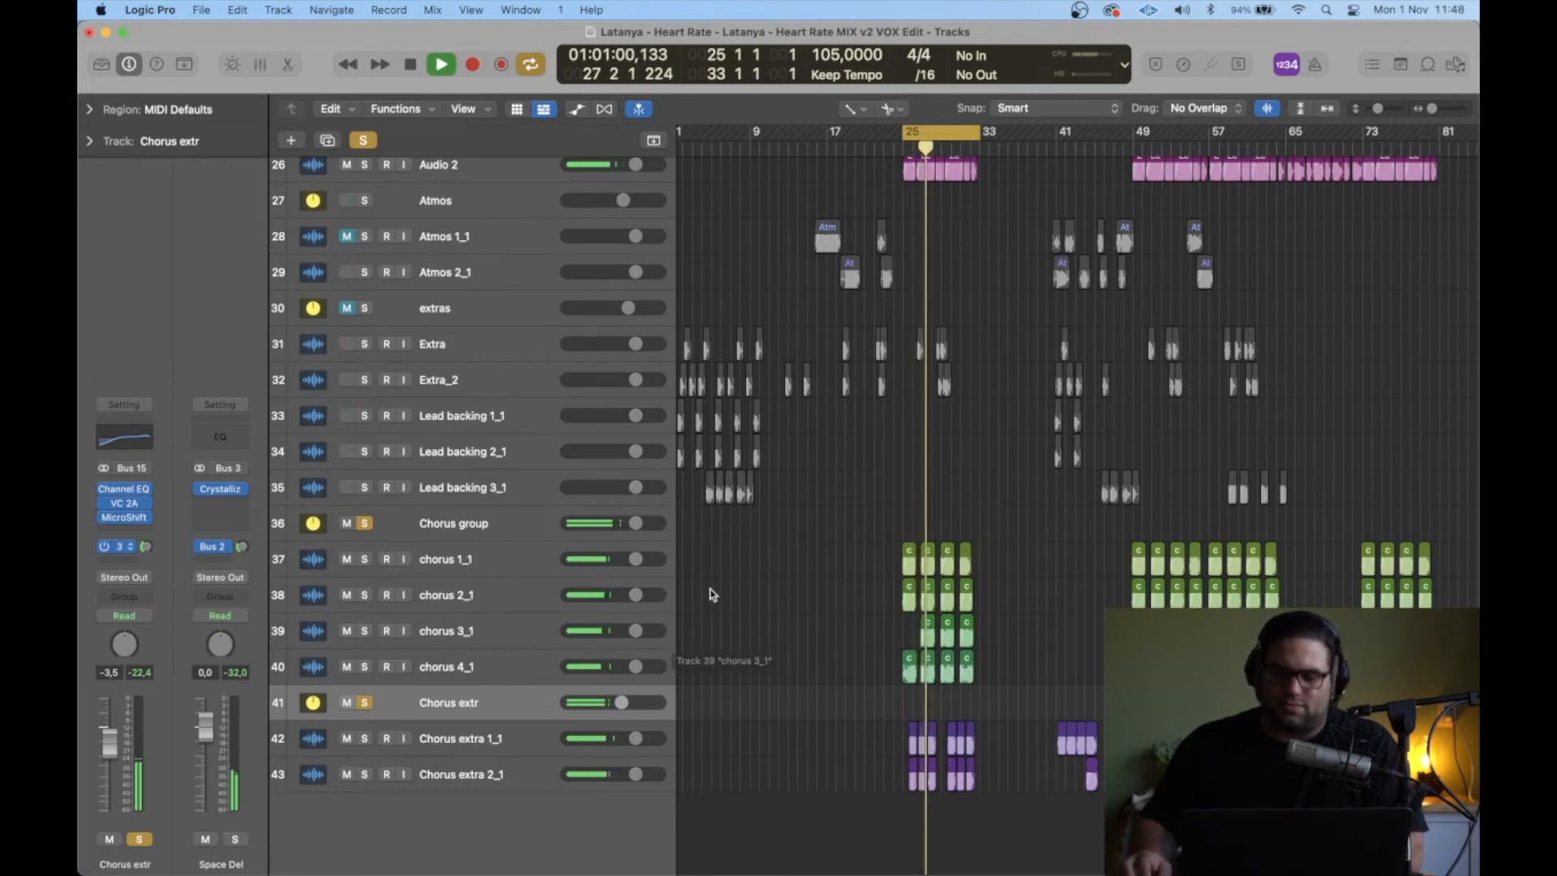
pyautogui.scroll(-1, 724, 593)
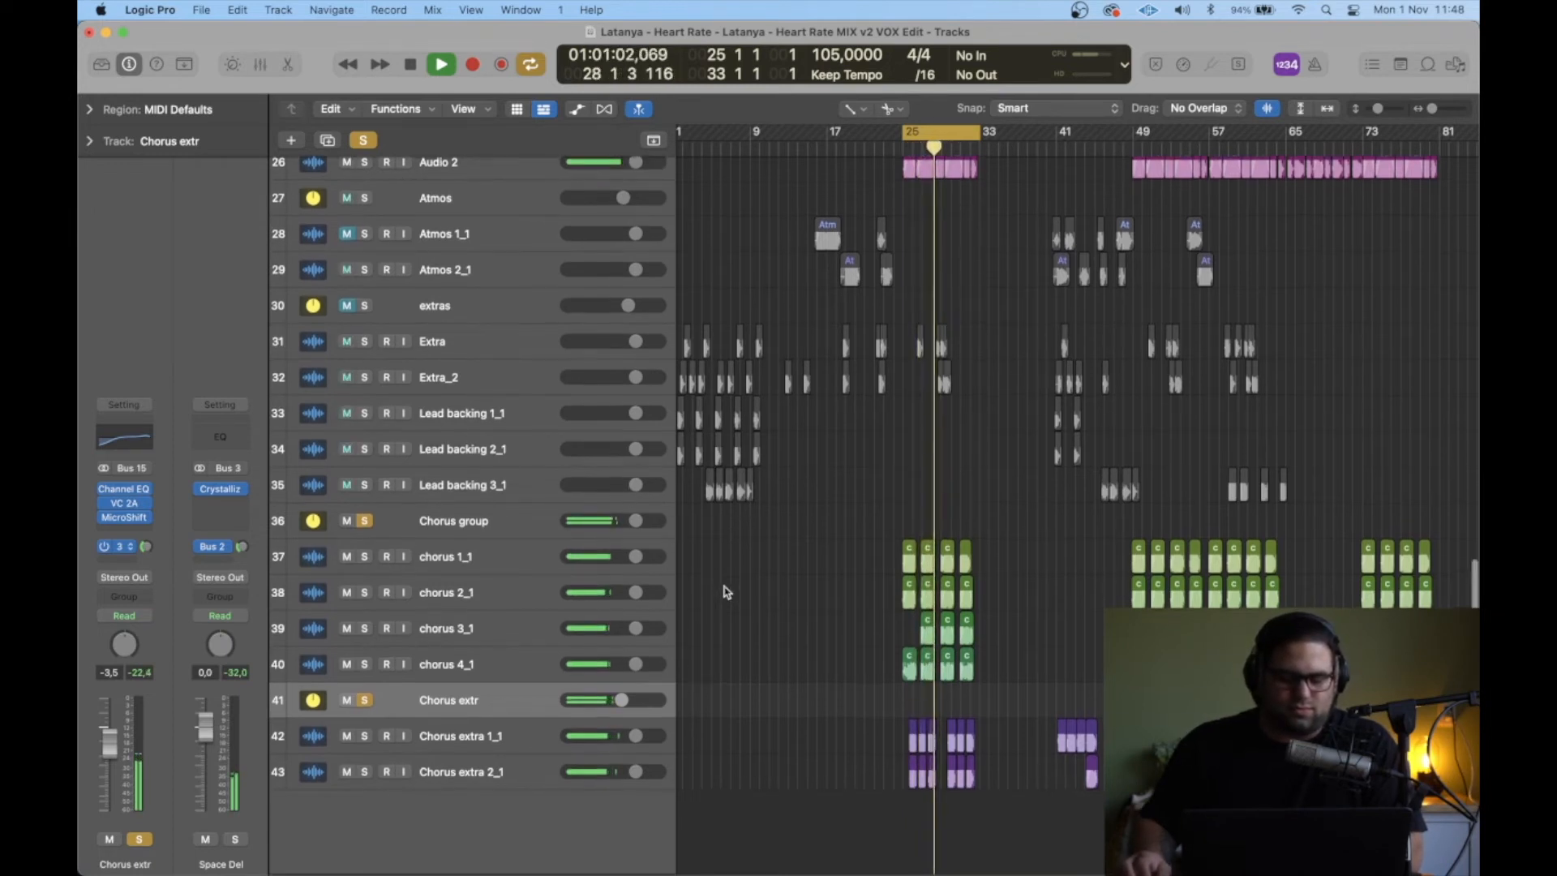
pyautogui.scroll(8, 725, 592)
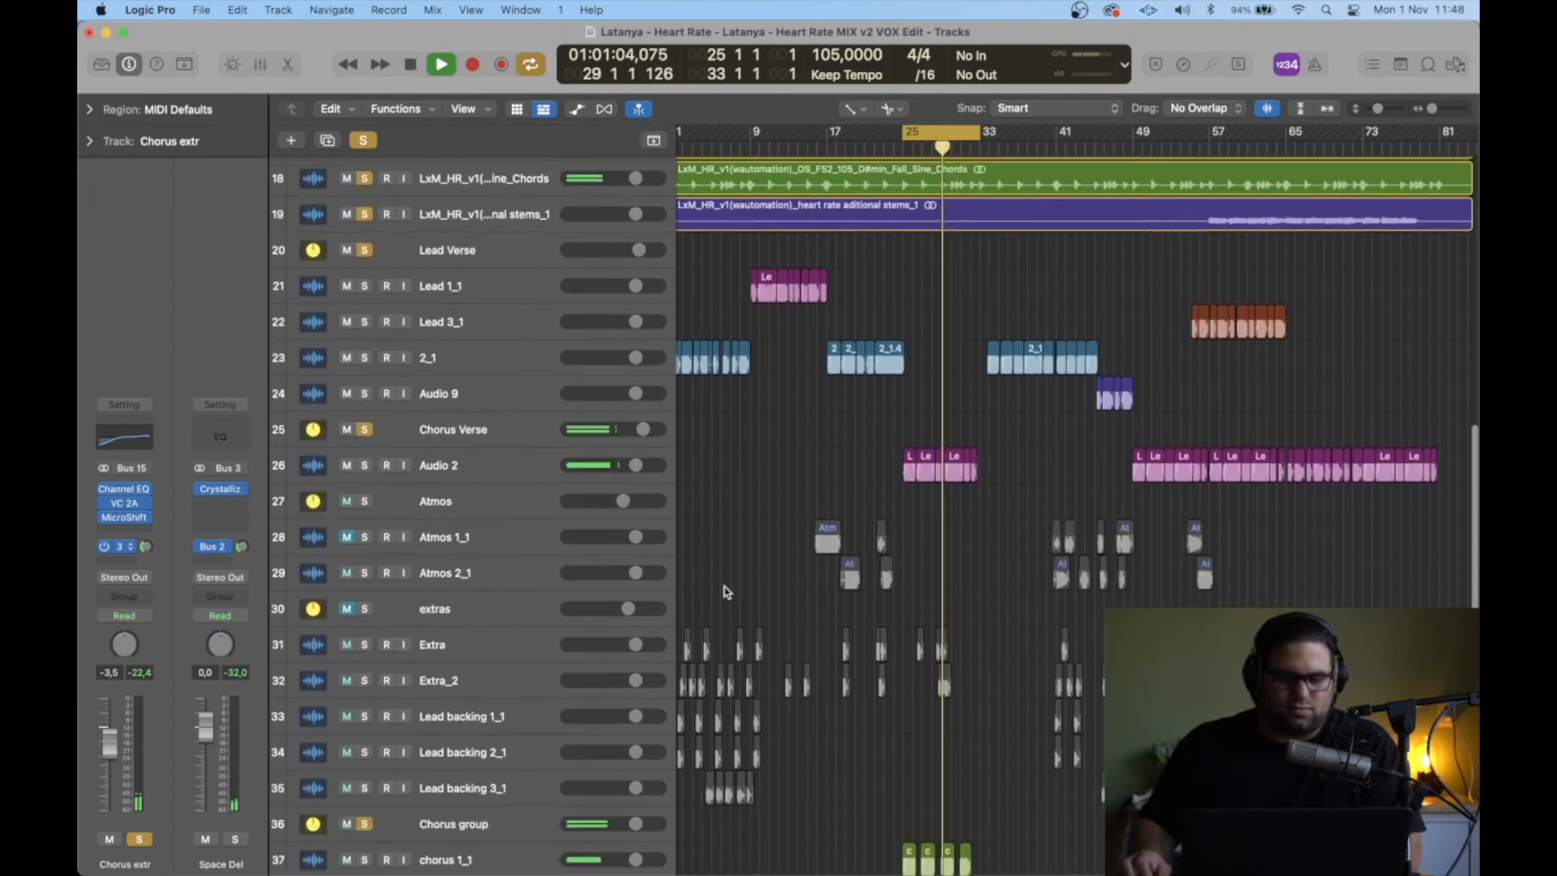
pyautogui.scroll(-3, 726, 591)
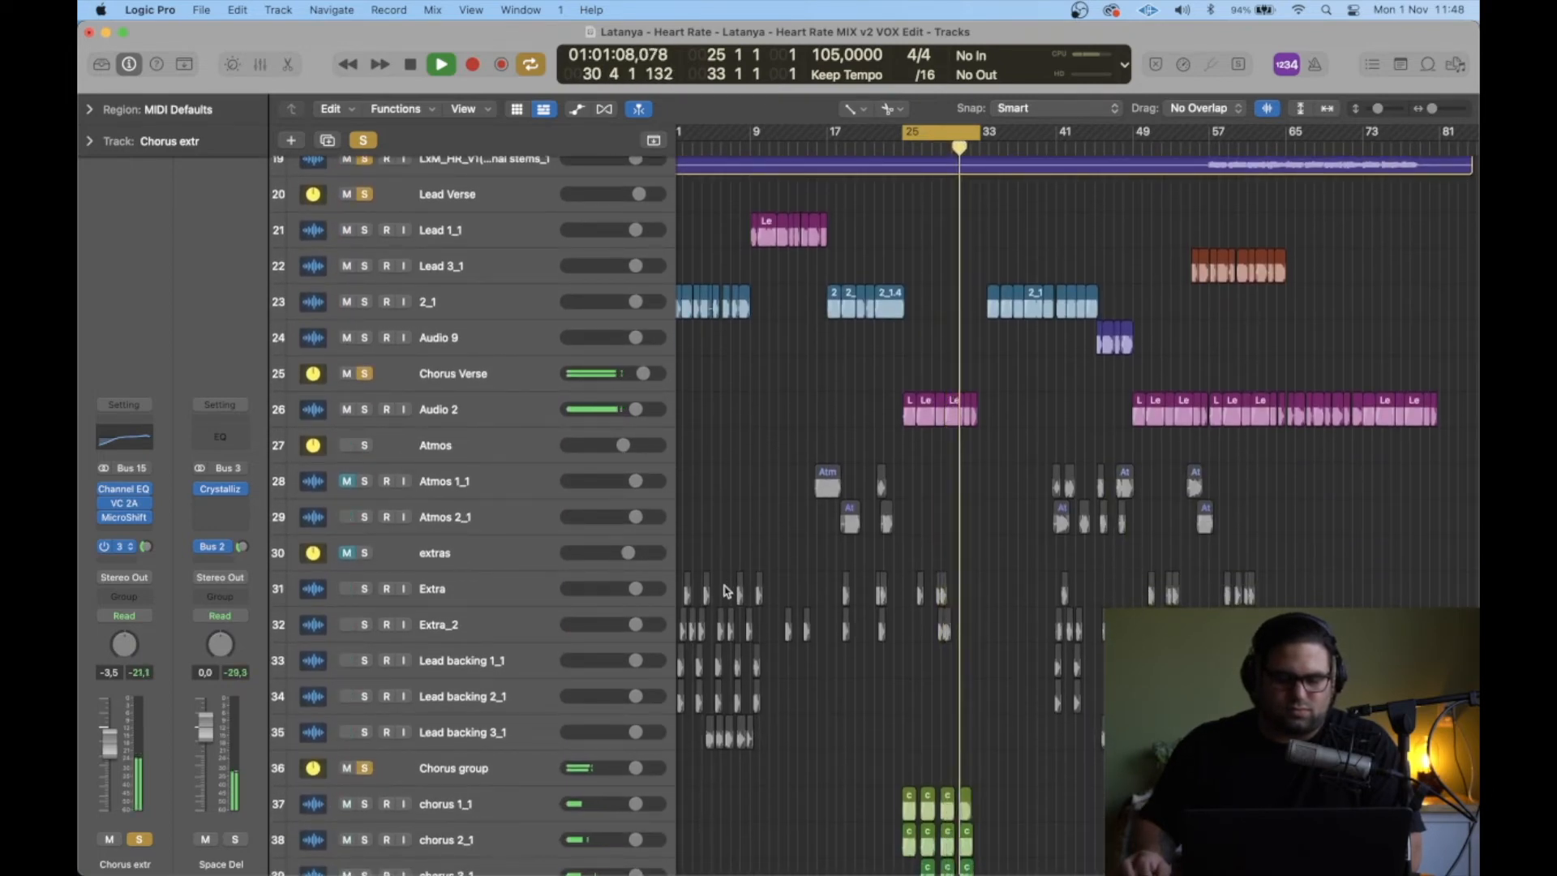
pyautogui.hscroll(-1, 729, 593)
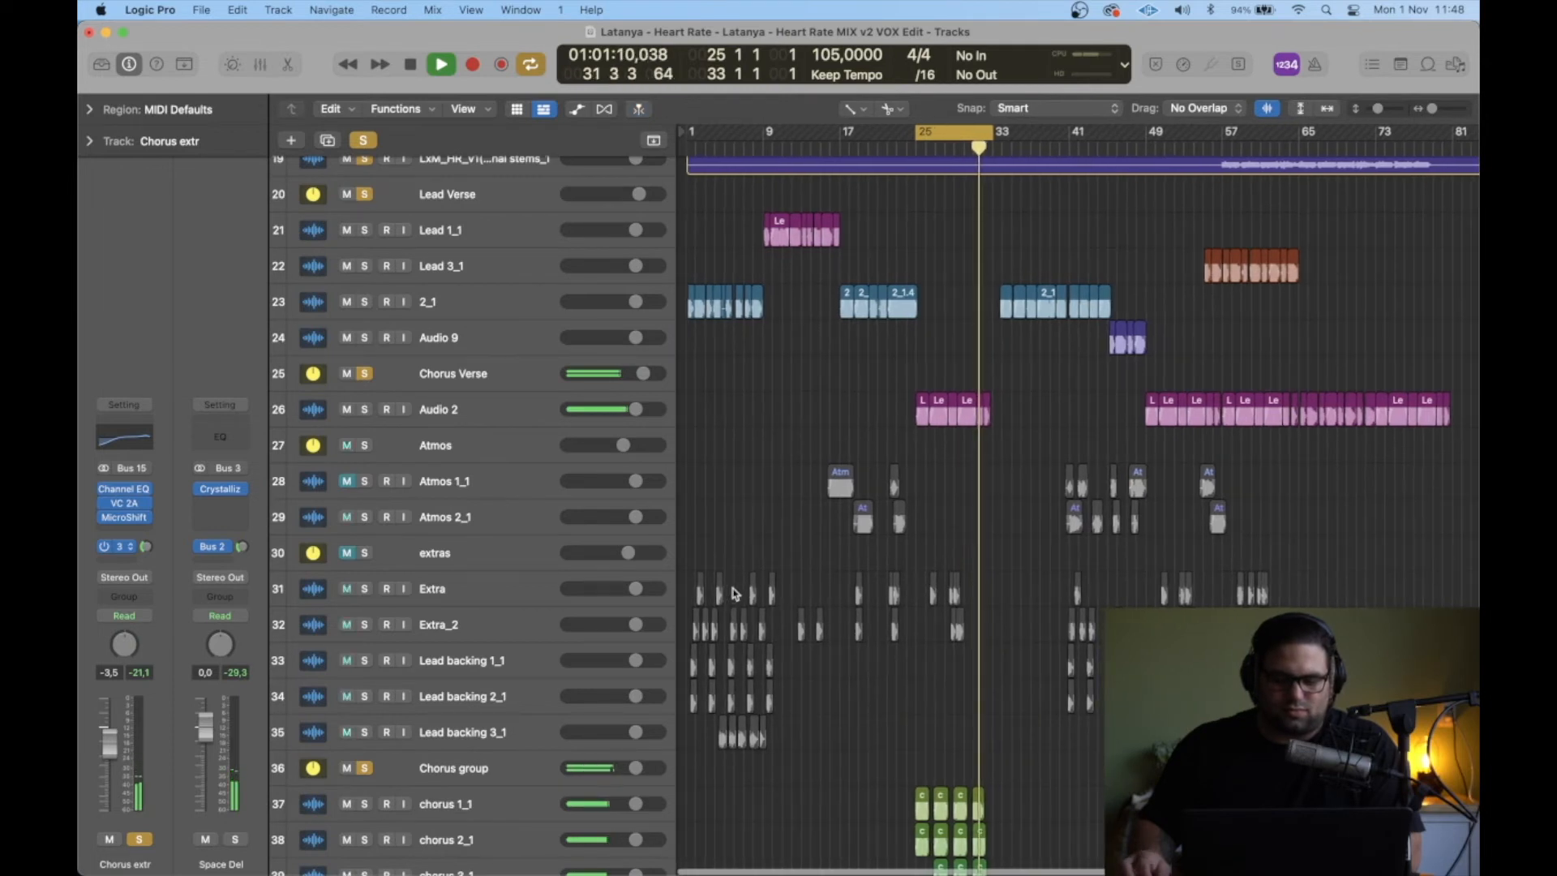
# Step: Stop playback and move the cycle region to bars 1 to 9
pyautogui.press('space')
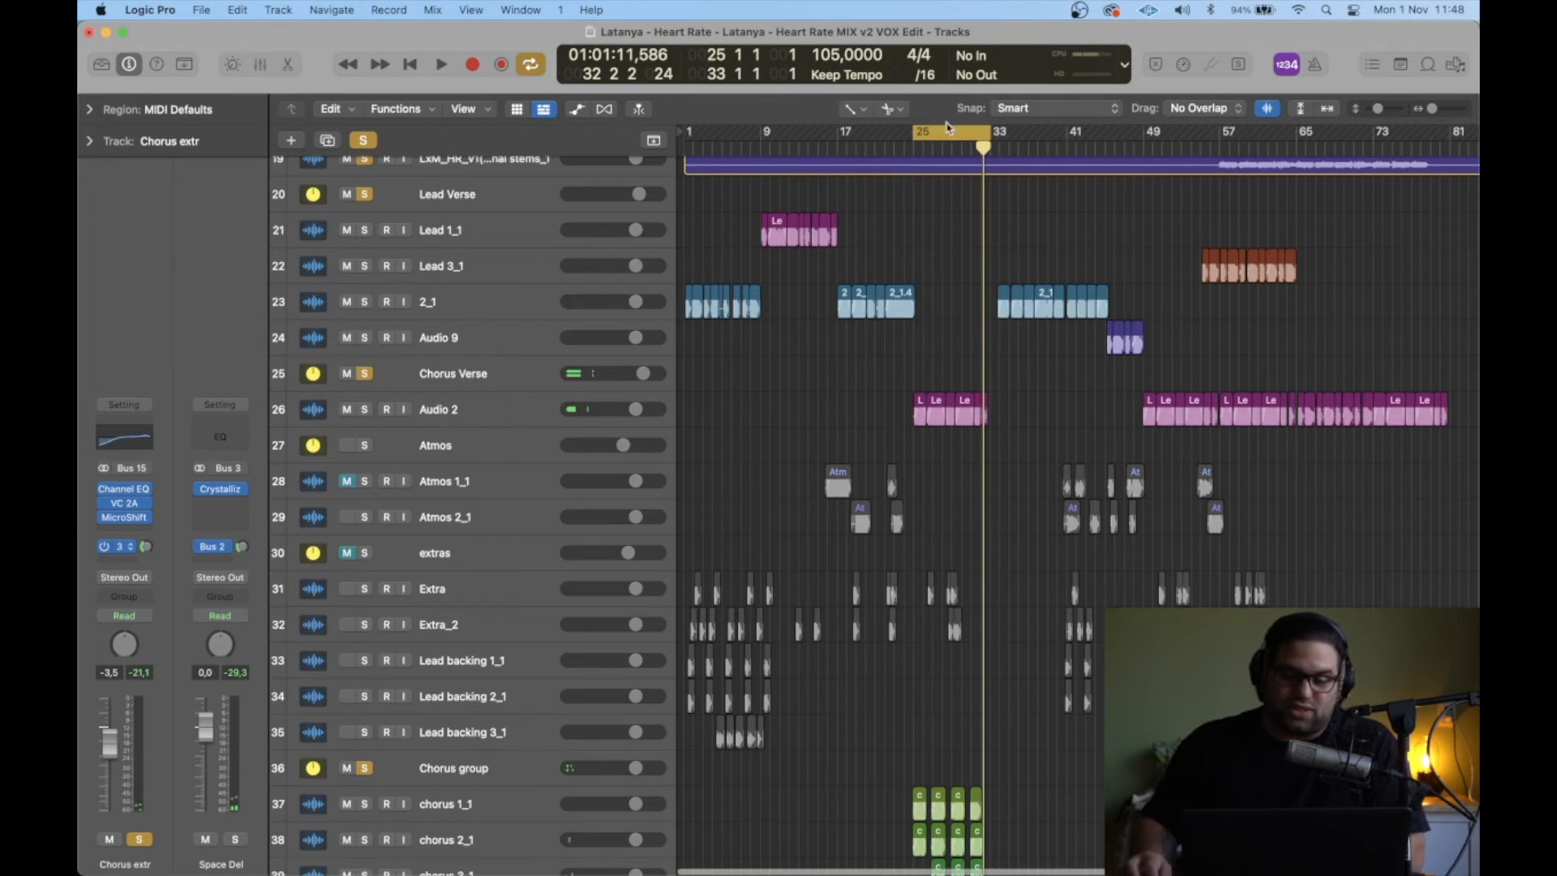
pyautogui.moveTo(947, 128); pyautogui.dragTo(718, 128)
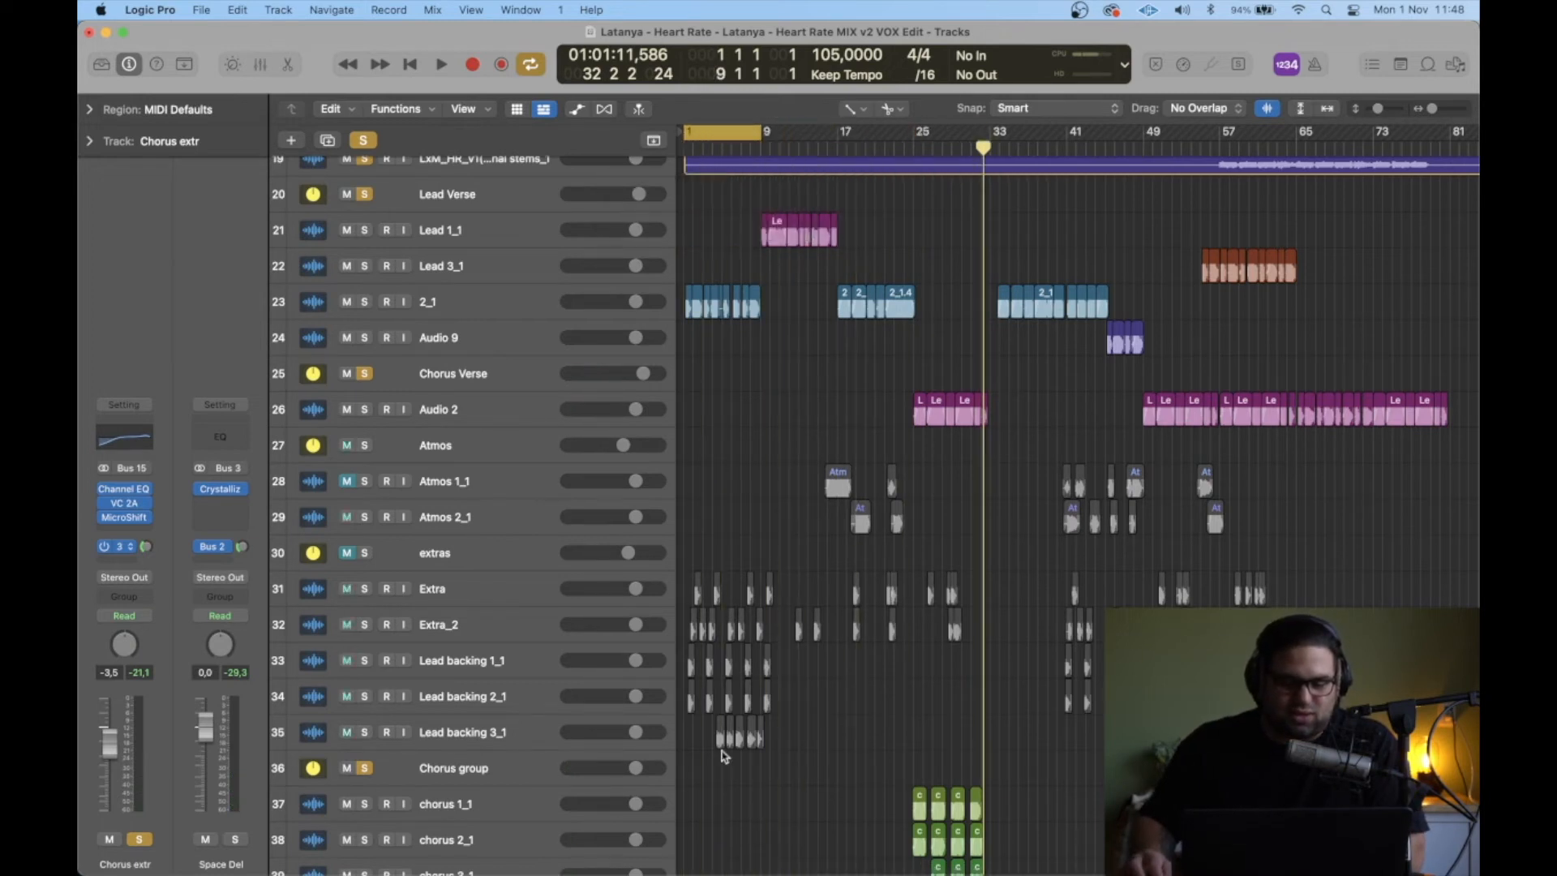
# Step: Solo the extras stack and step through its Extra, Extra_2 and three Lead backing tracks
pyautogui.scroll(-6, 425, 618)
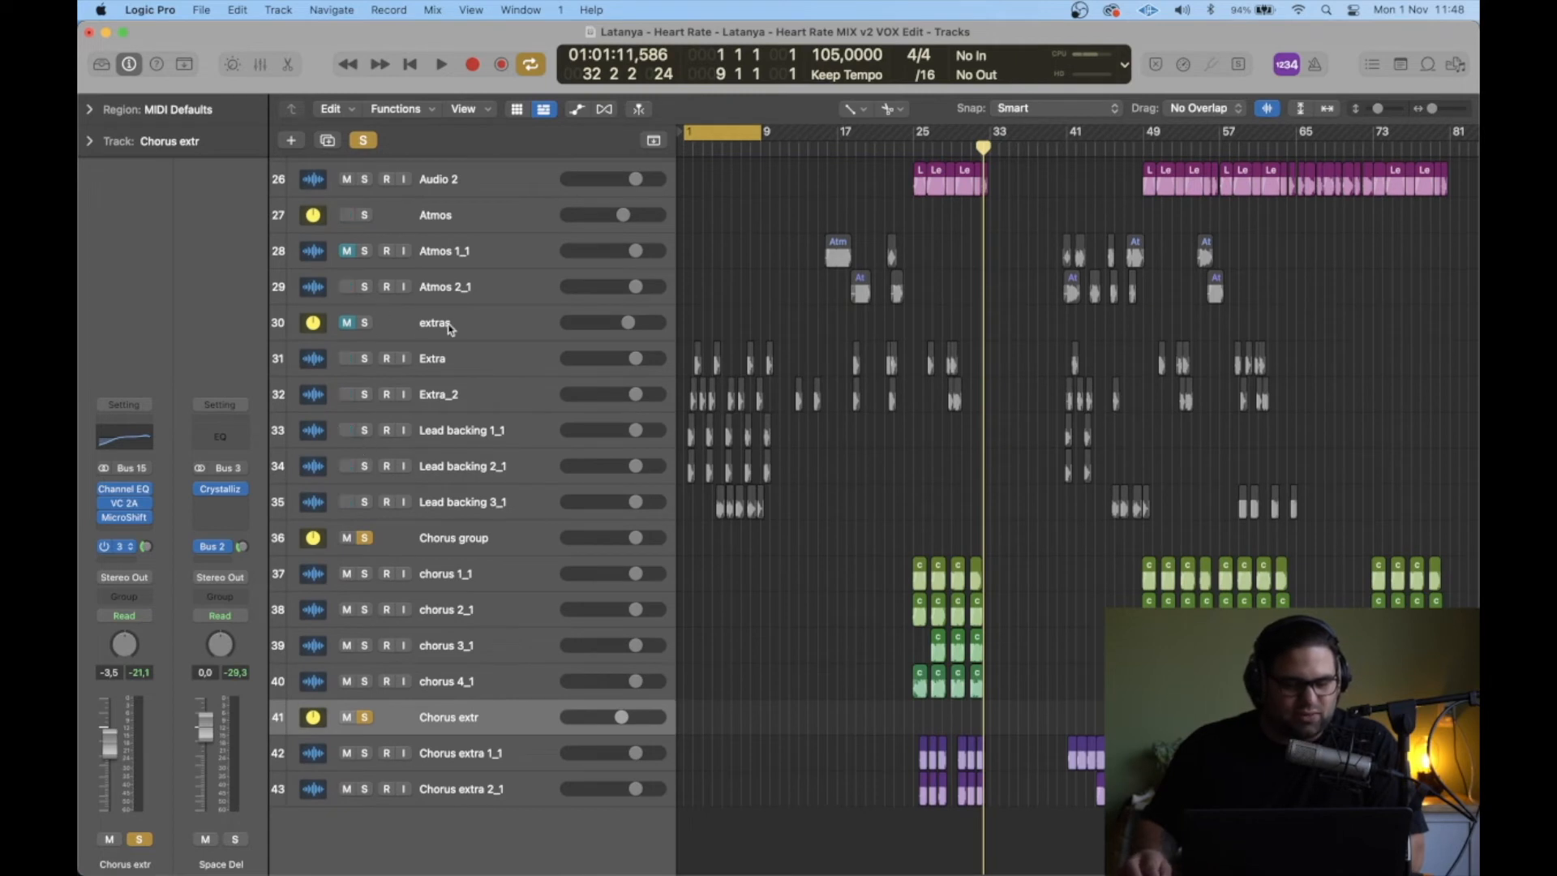
pyautogui.click(364, 323)
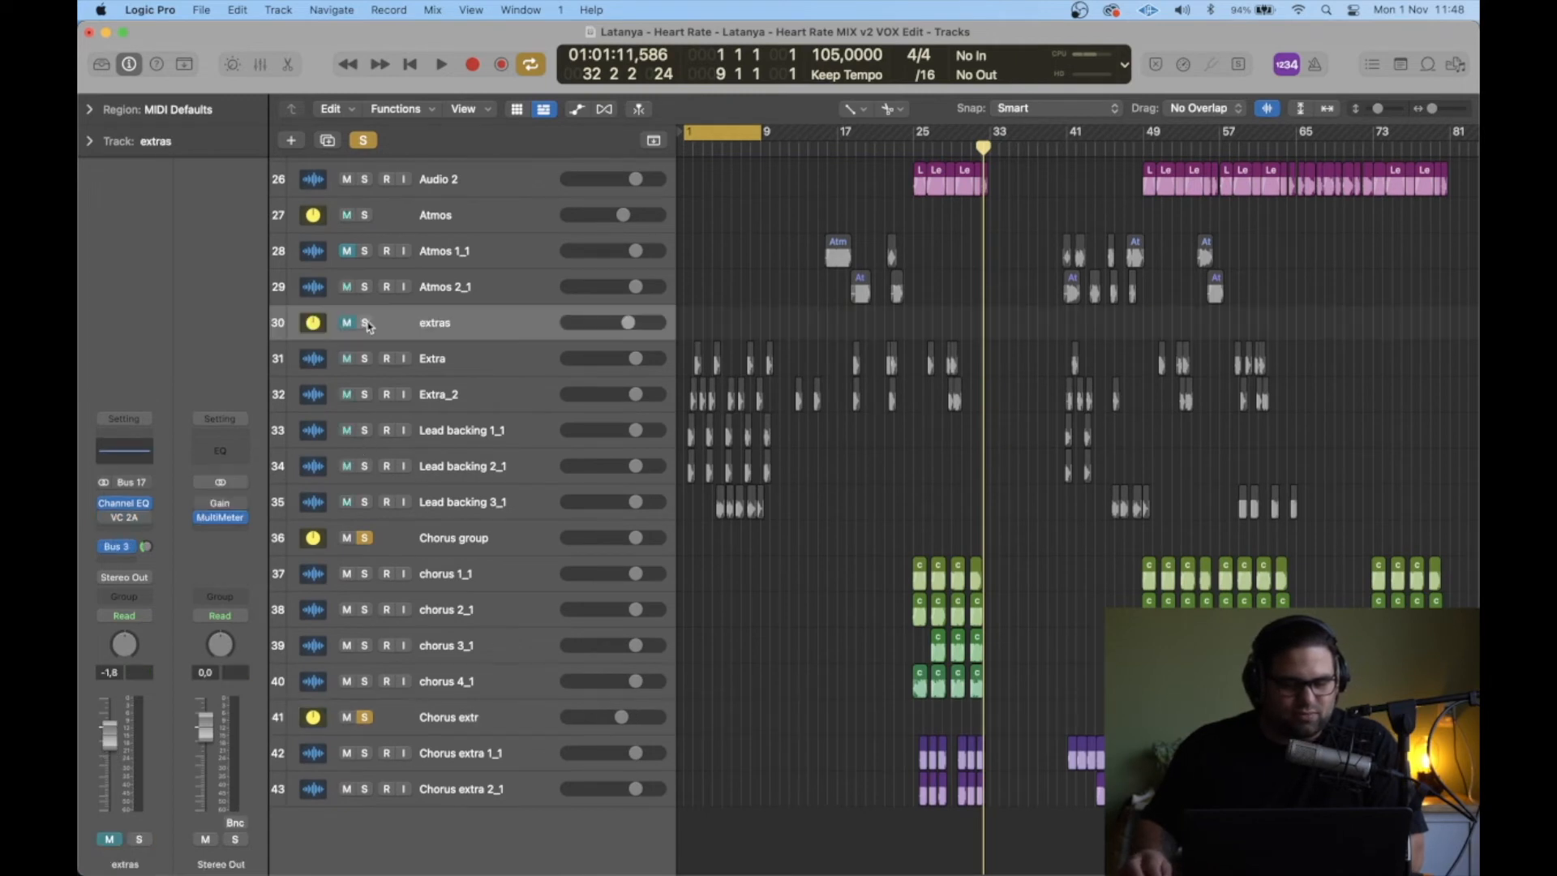
pyautogui.click(442, 364)
pyautogui.click(480, 388)
pyautogui.click(474, 435)
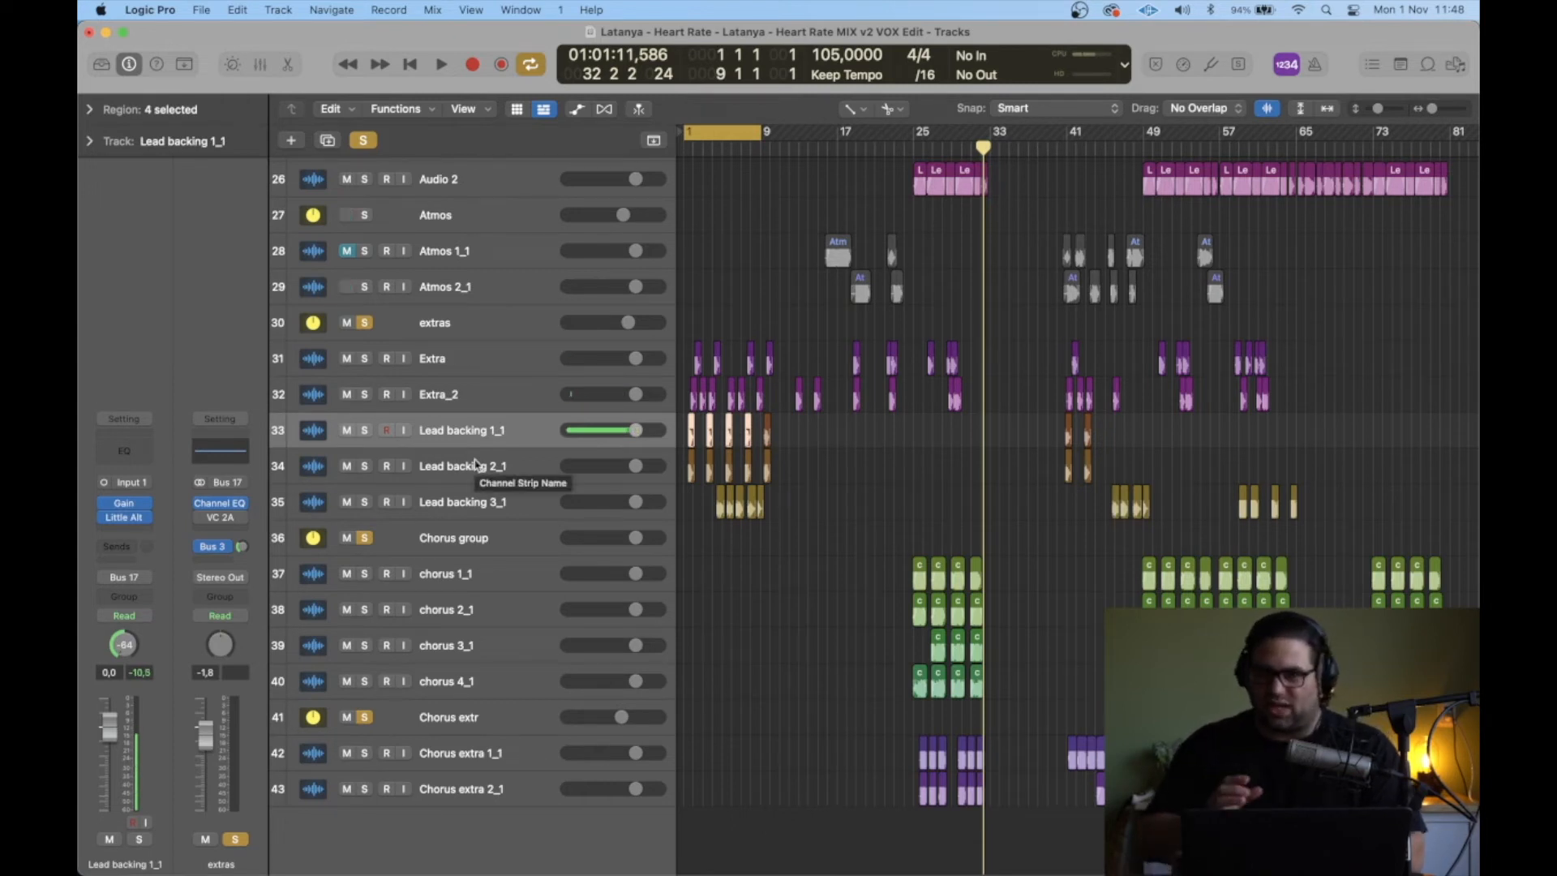
pyautogui.click(476, 464)
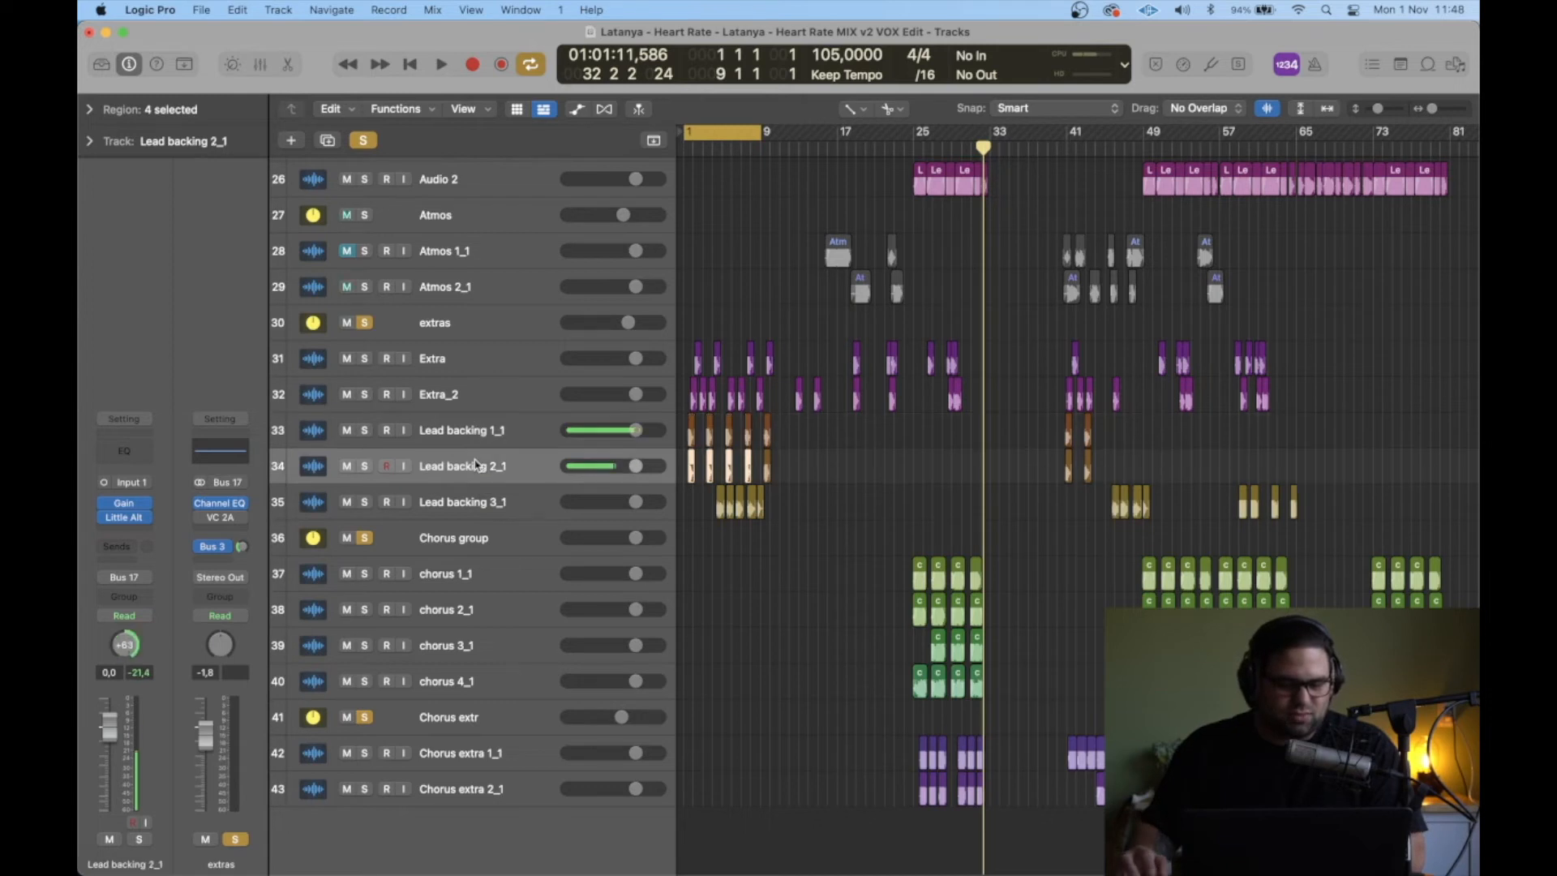
pyautogui.click(456, 497)
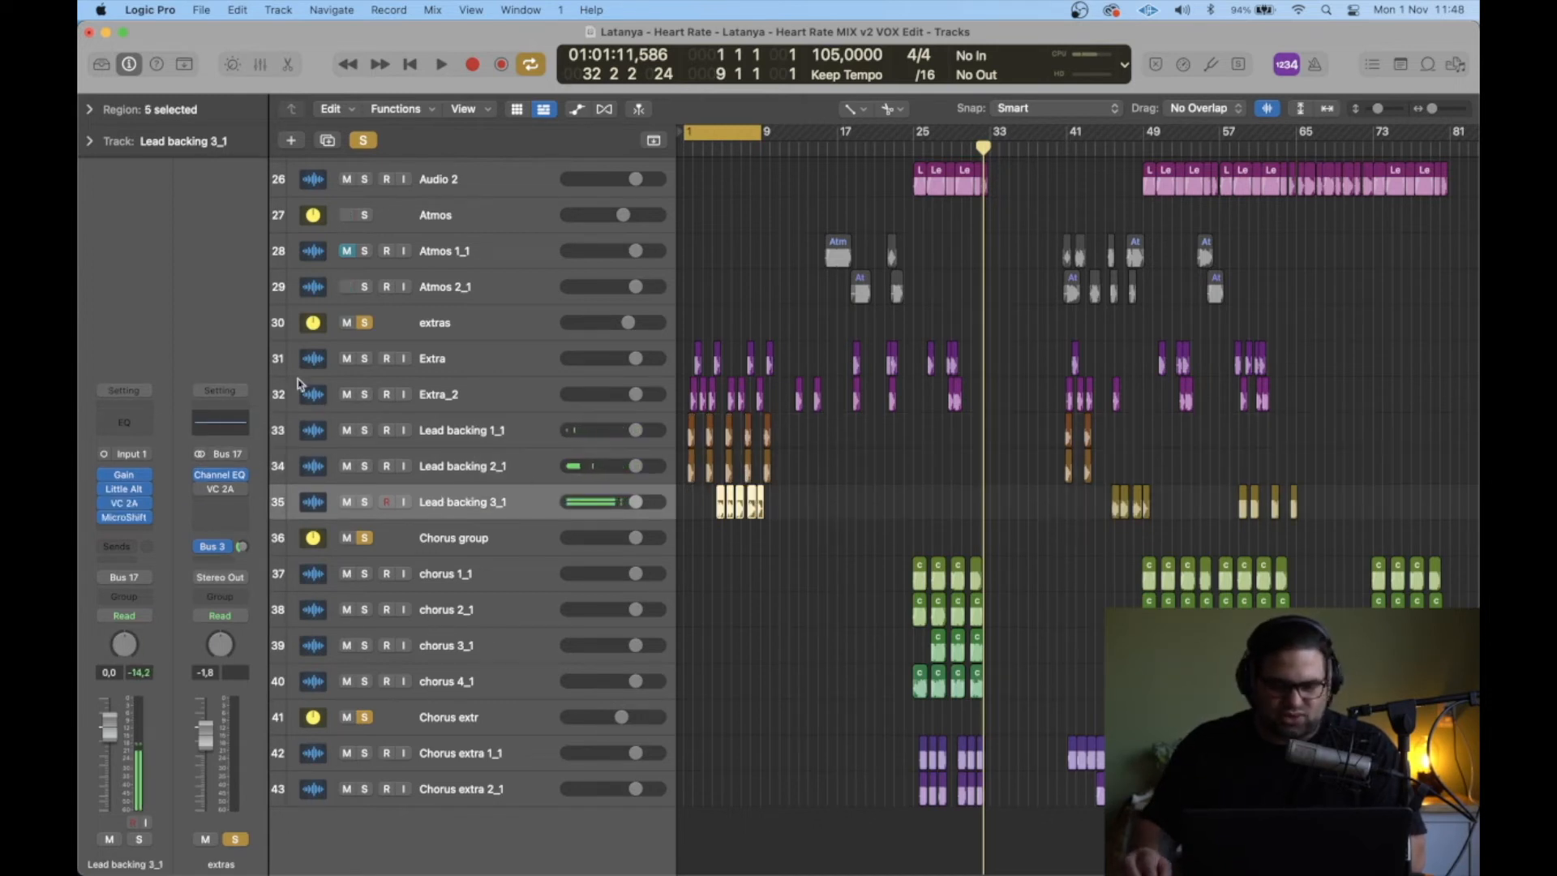
# Step: Unsolo Lead Verse and listen to the extras stack from the start of the song
pyautogui.scroll(8, 385, 540)
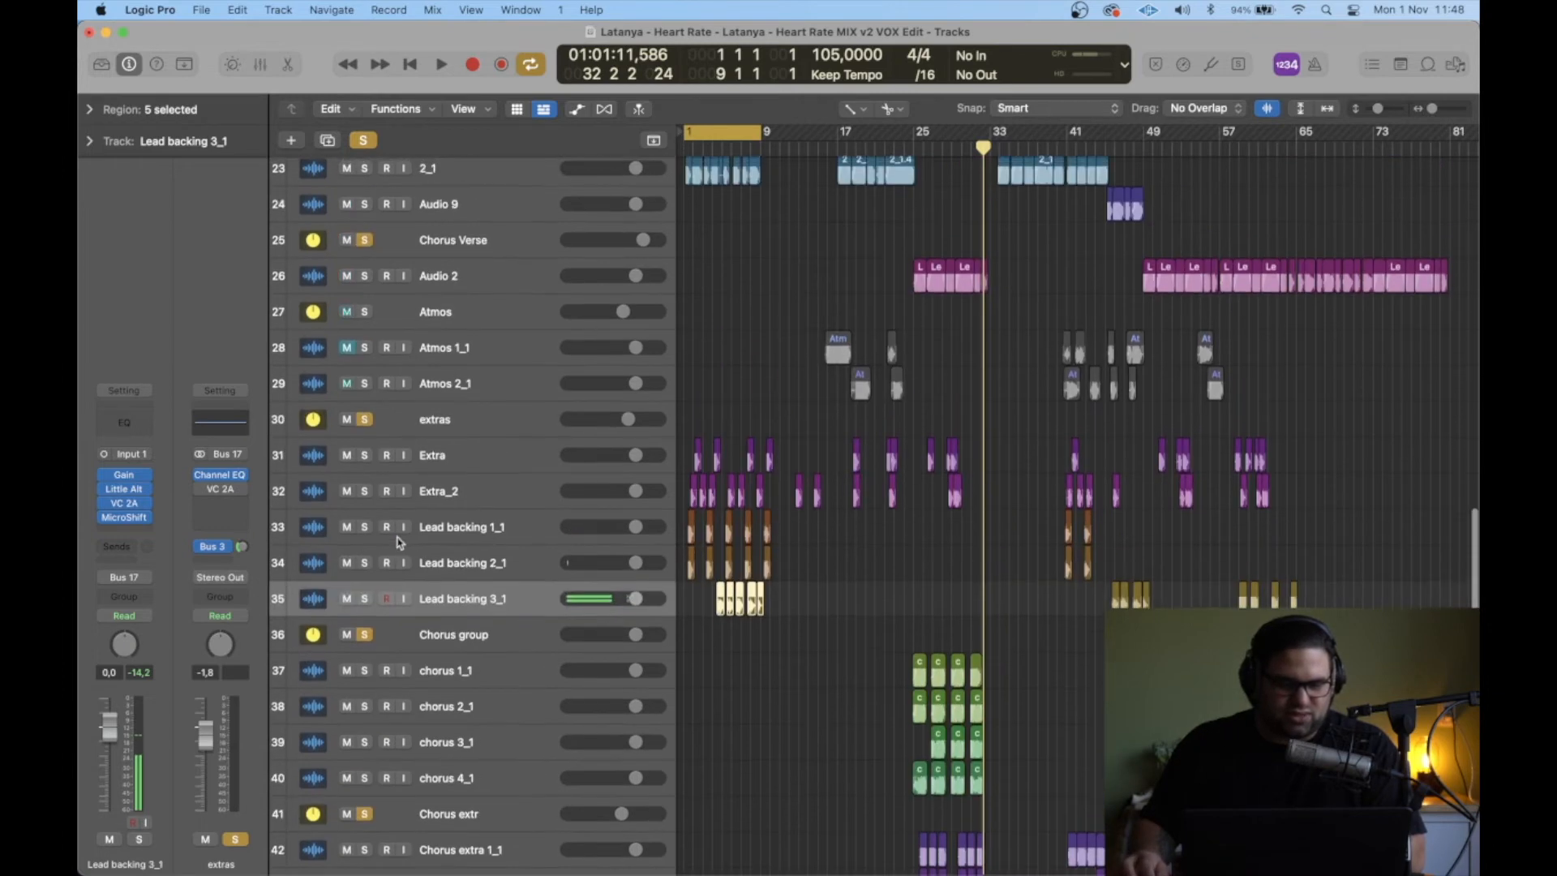
pyautogui.scroll(1, 362, 328)
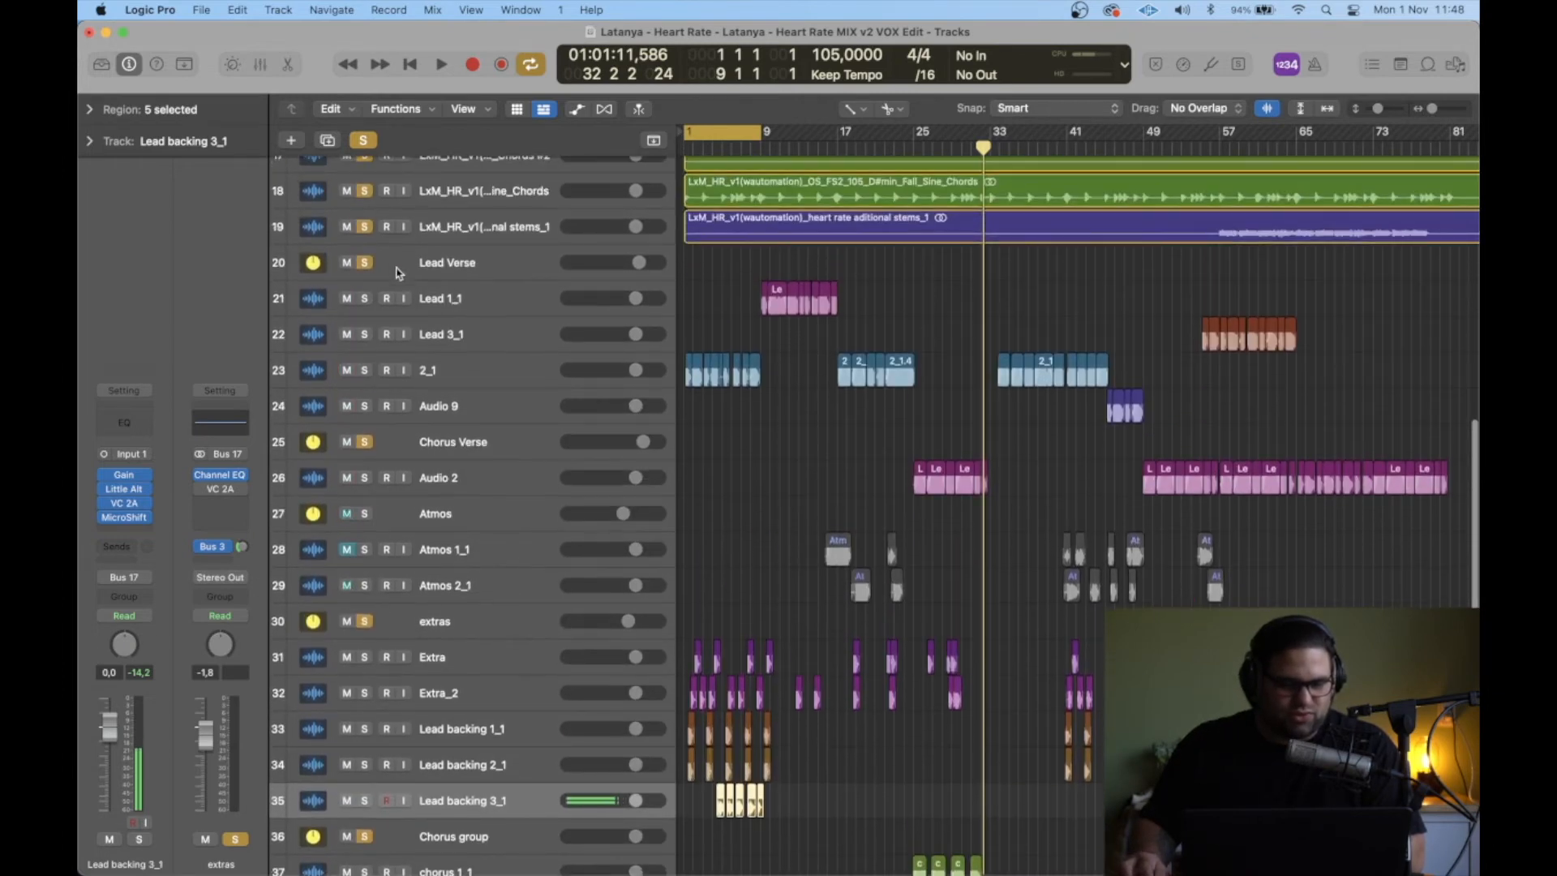
pyautogui.click(366, 263)
pyautogui.press('Return')
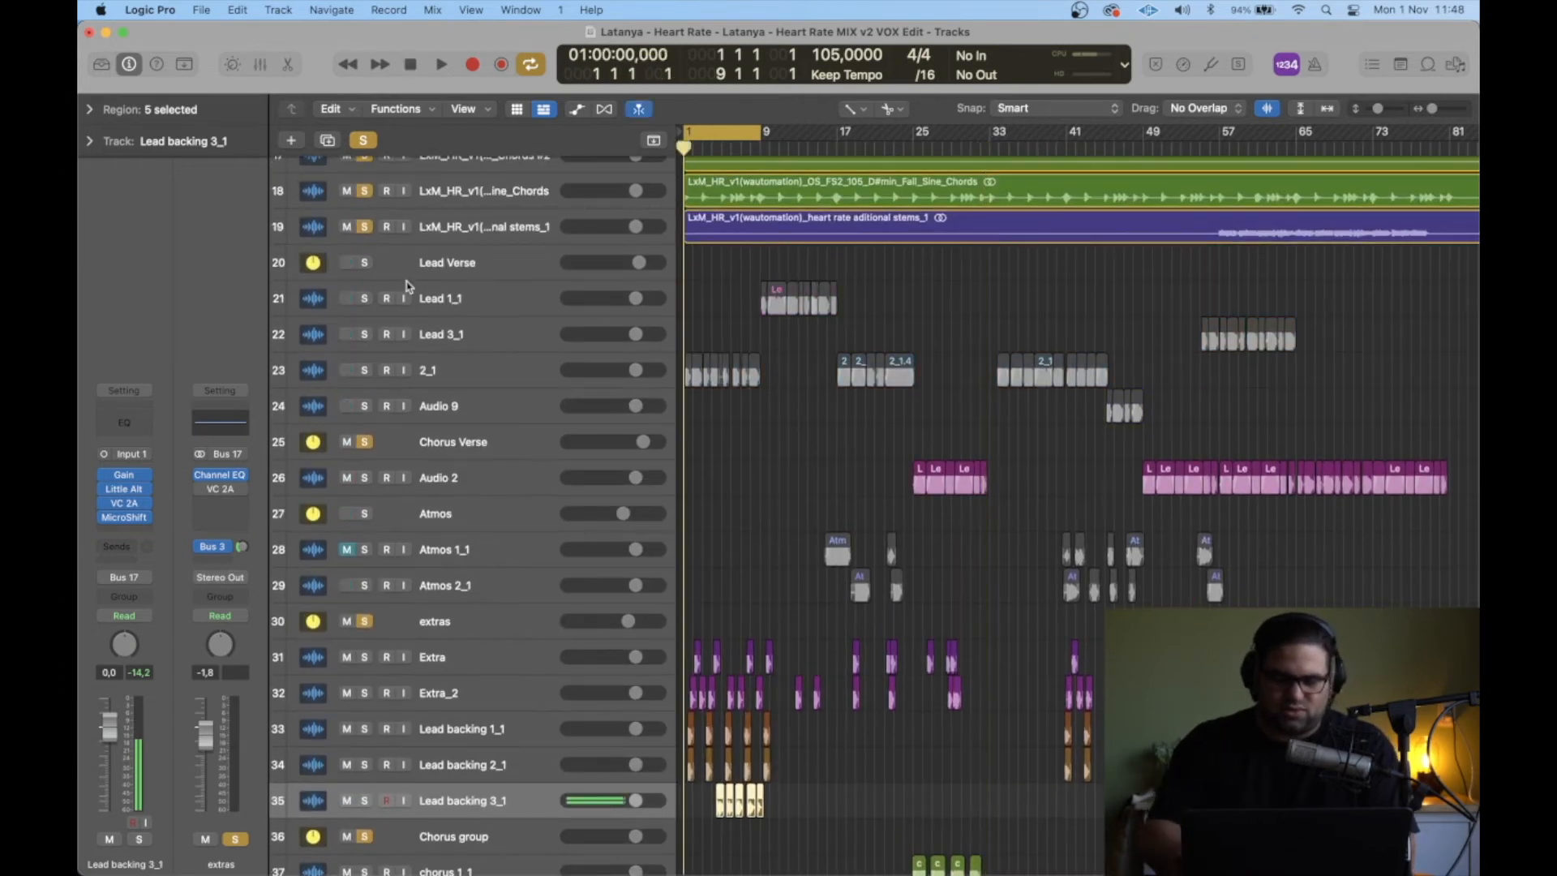
pyautogui.press('space')
pyautogui.scroll(-4, 454, 373)
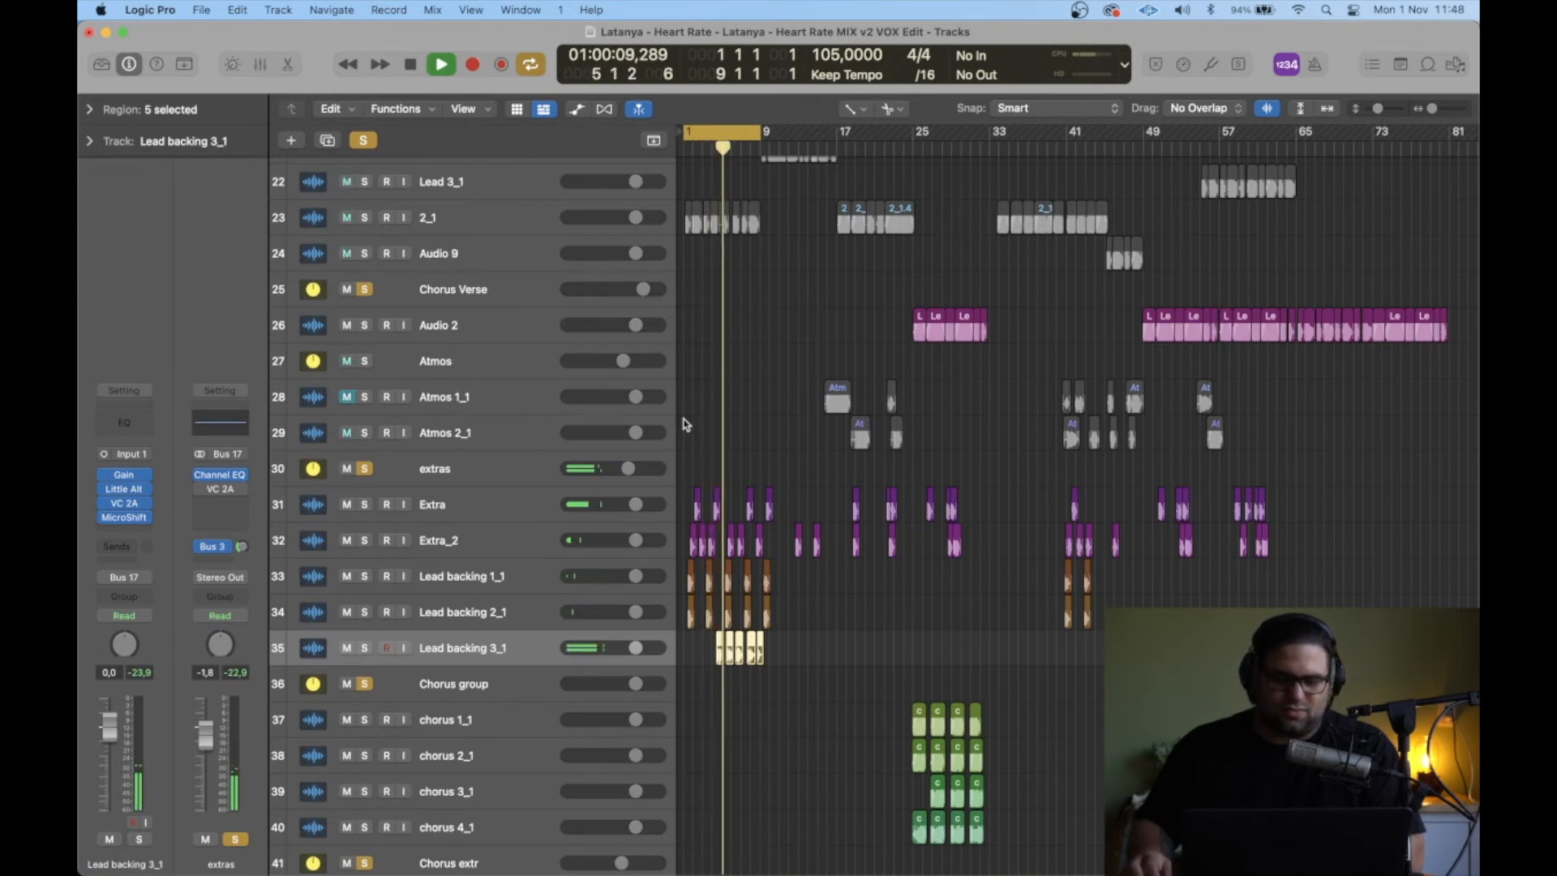
pyautogui.click(441, 613)
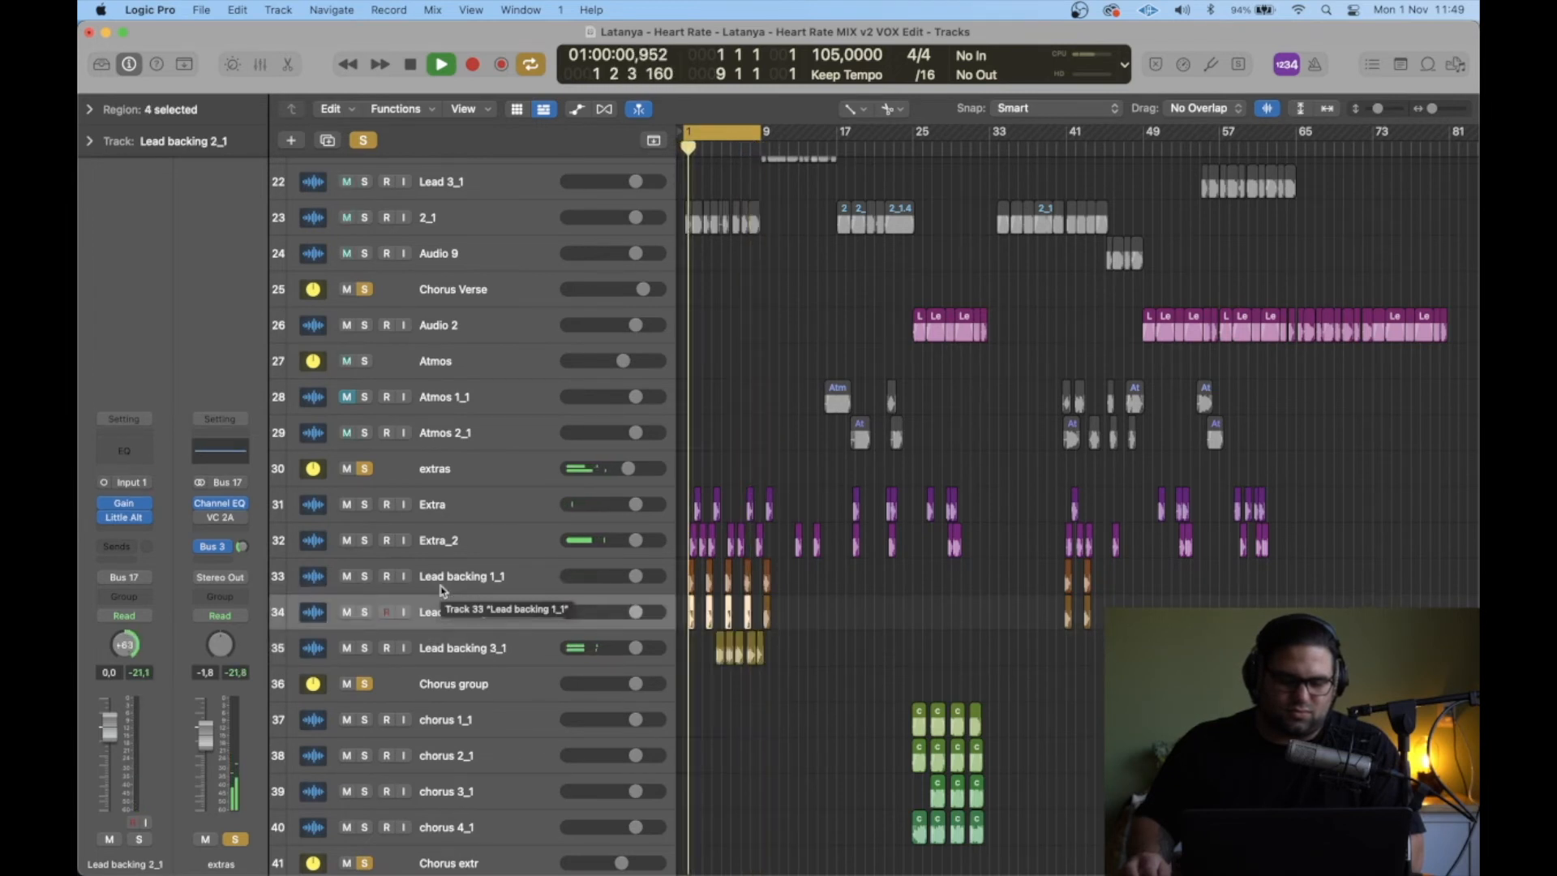
pyautogui.press('space')
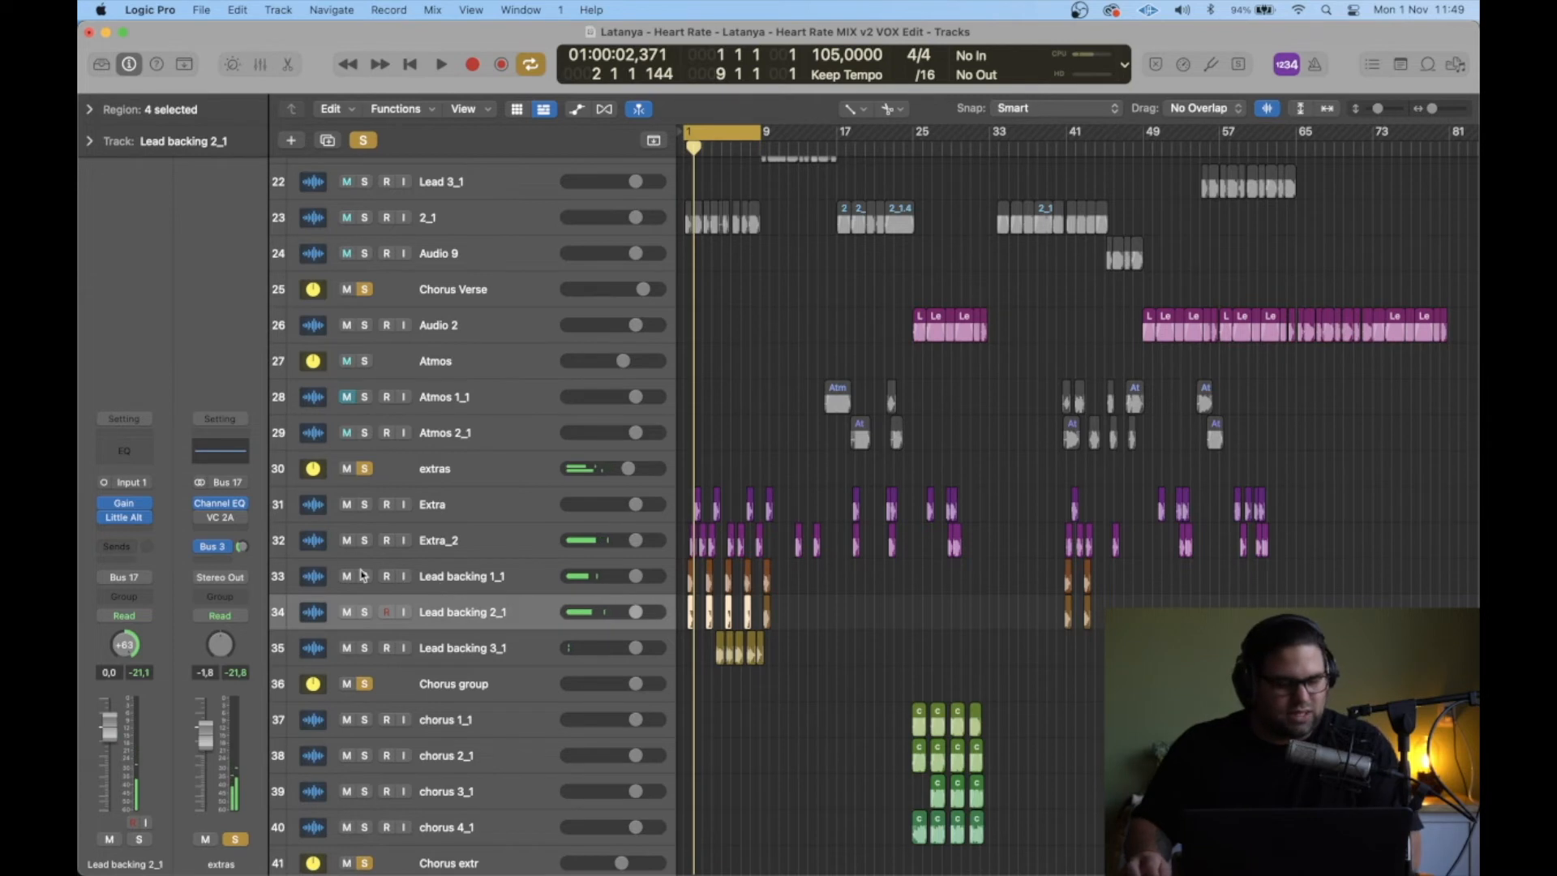
# Step: Unsolo the extras stack and solo Lead backing 1_1 and Lead backing 2_1 instead
pyautogui.click(365, 470)
pyautogui.click(485, 574)
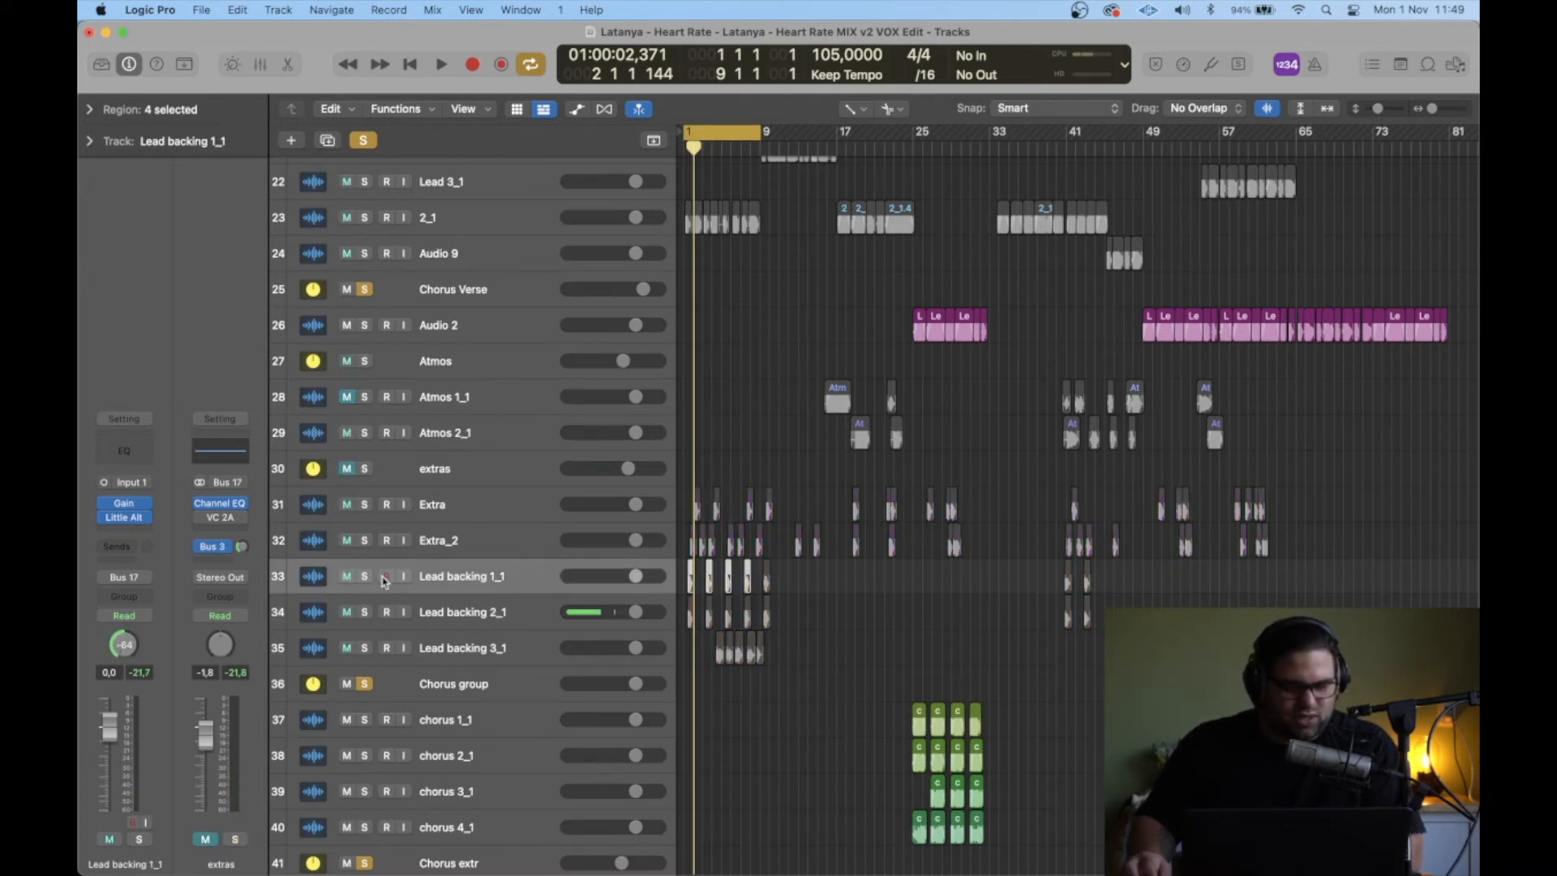
pyautogui.click(365, 578)
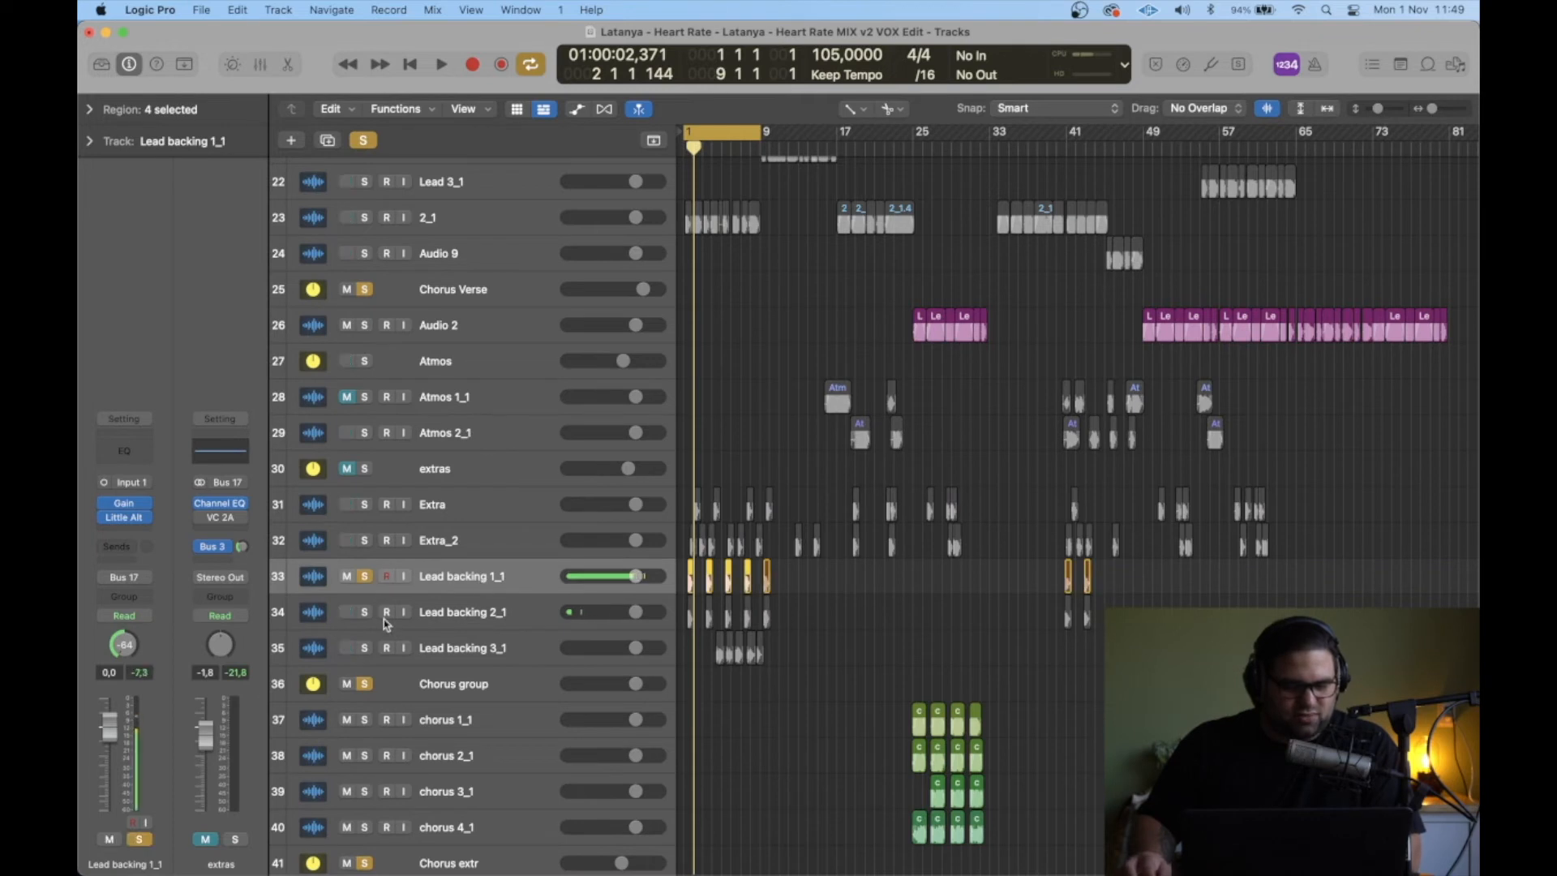
pyautogui.click(365, 614)
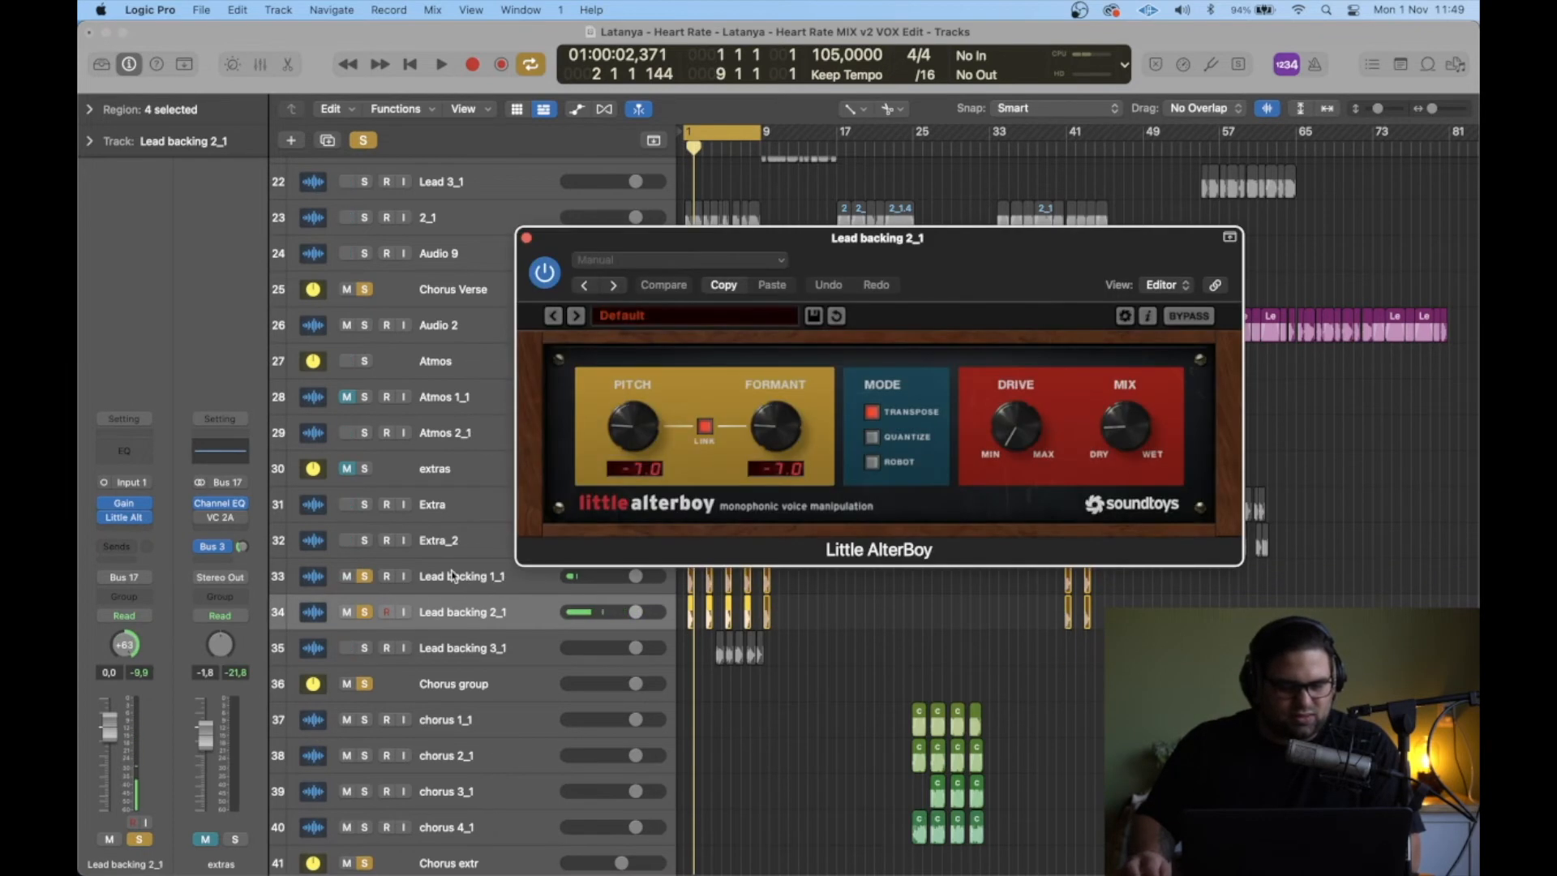
# Step: Open Little AlterBoy on Lead backing 1_1 and arrange its window apart from the one for Lead backing 2_1
pyautogui.click(455, 575)
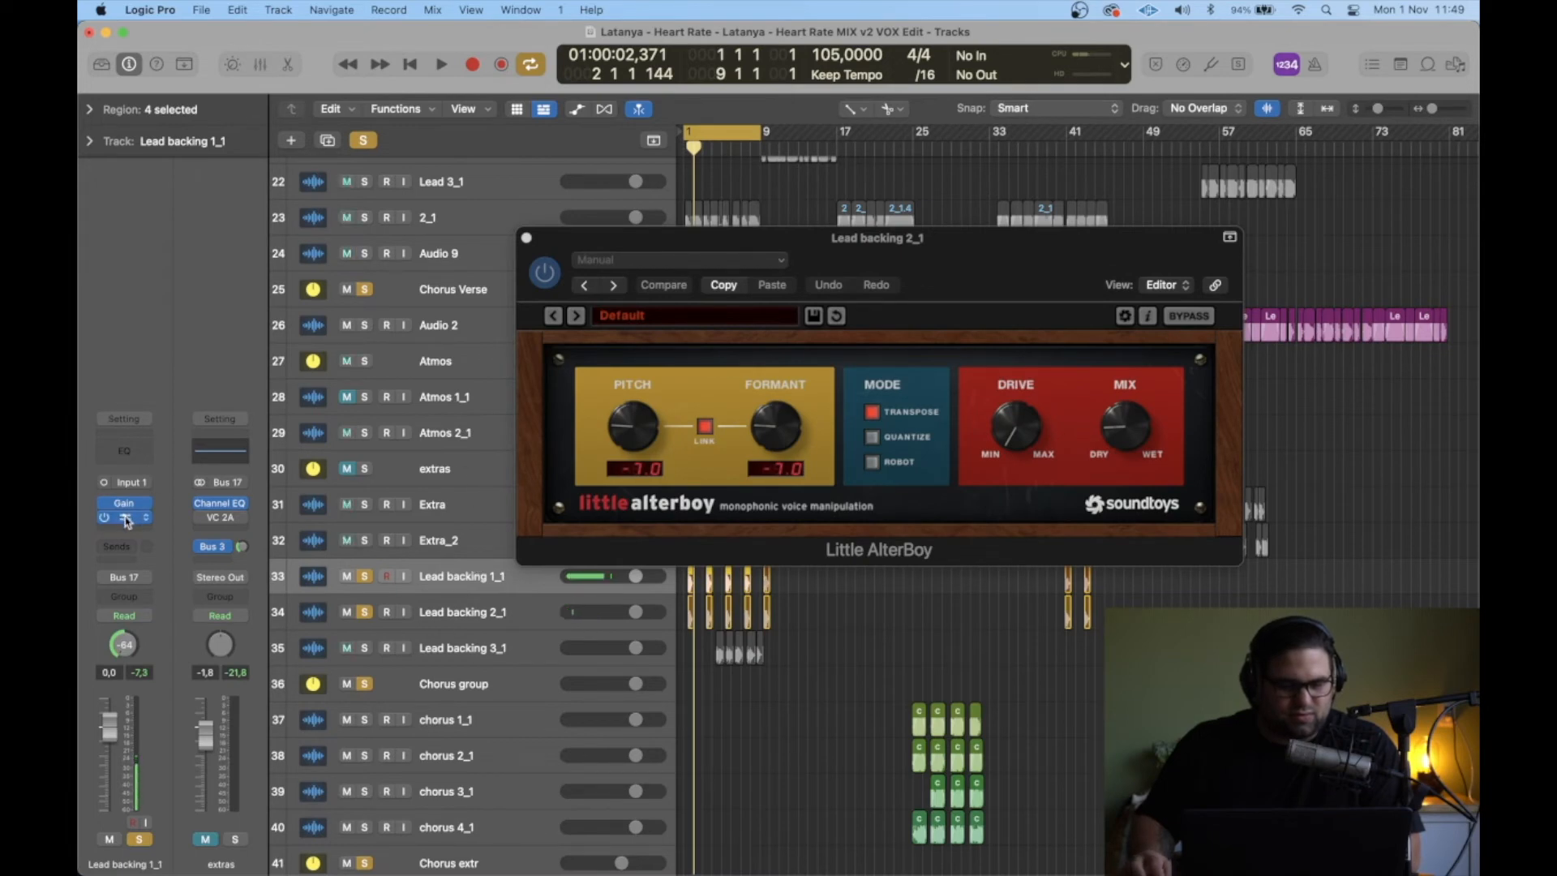
pyautogui.click(125, 520)
pyautogui.moveTo(910, 278); pyautogui.dragTo(1020, 293)
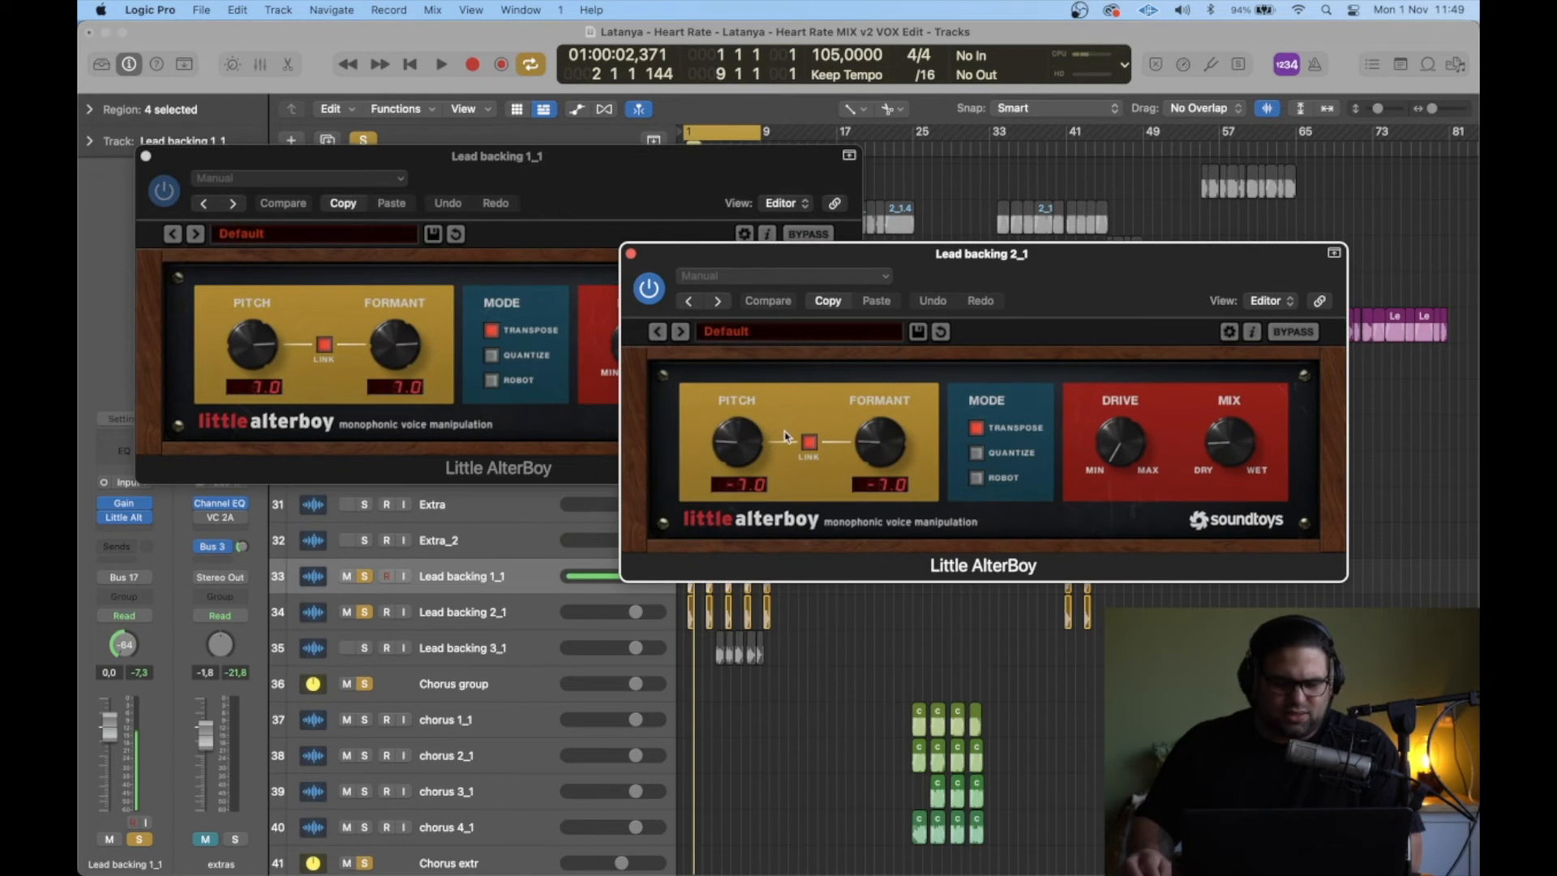
pyautogui.moveTo(583, 178); pyautogui.dragTo(524, 147)
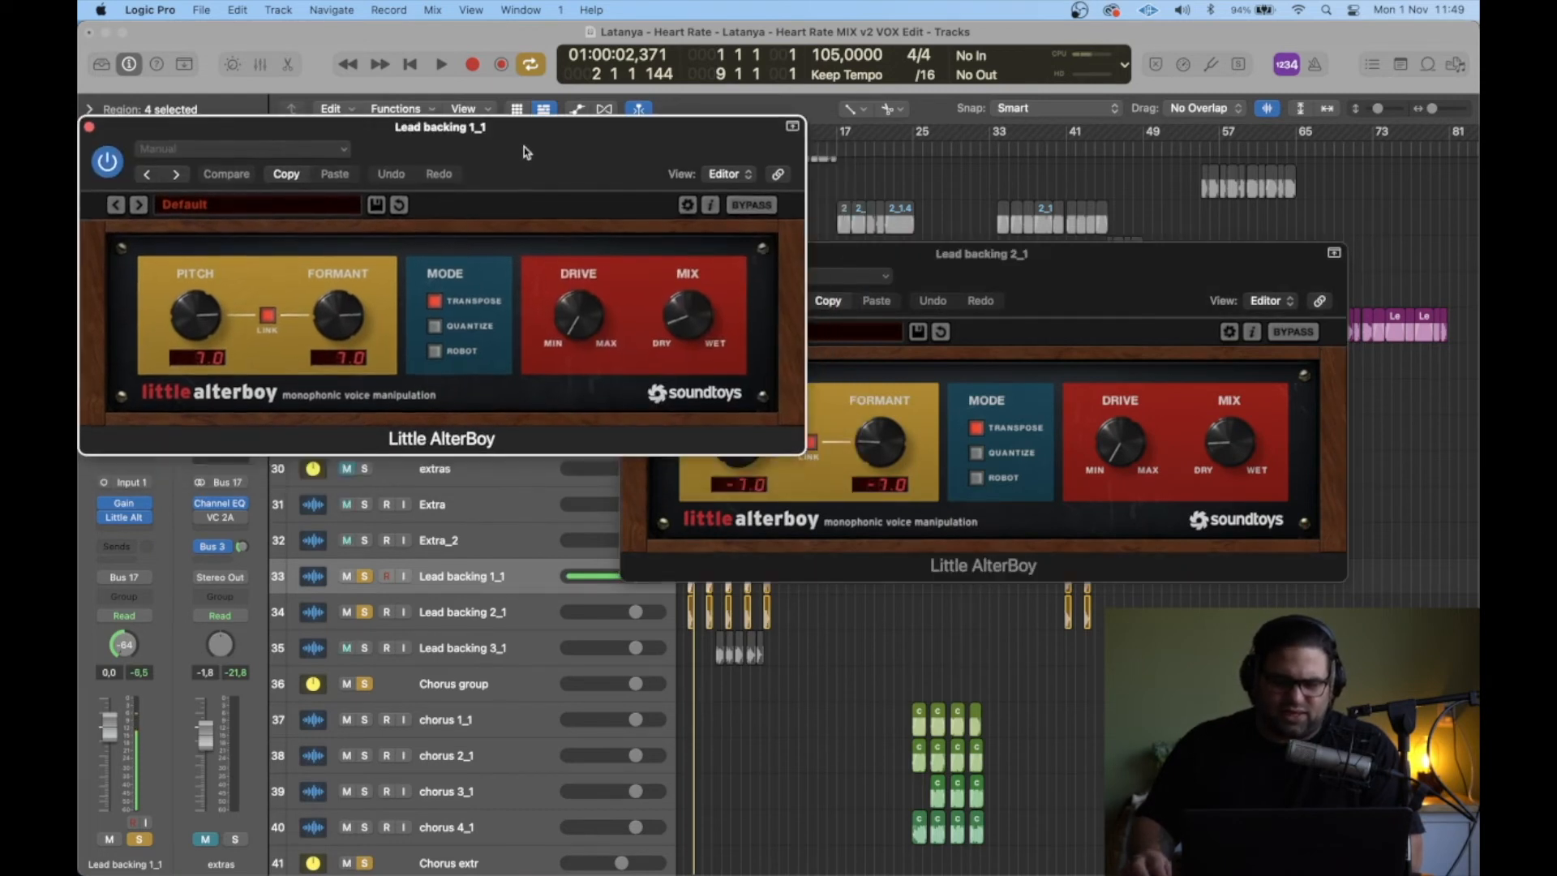
pyautogui.moveTo(1074, 321); pyautogui.dragTo(896, 468)
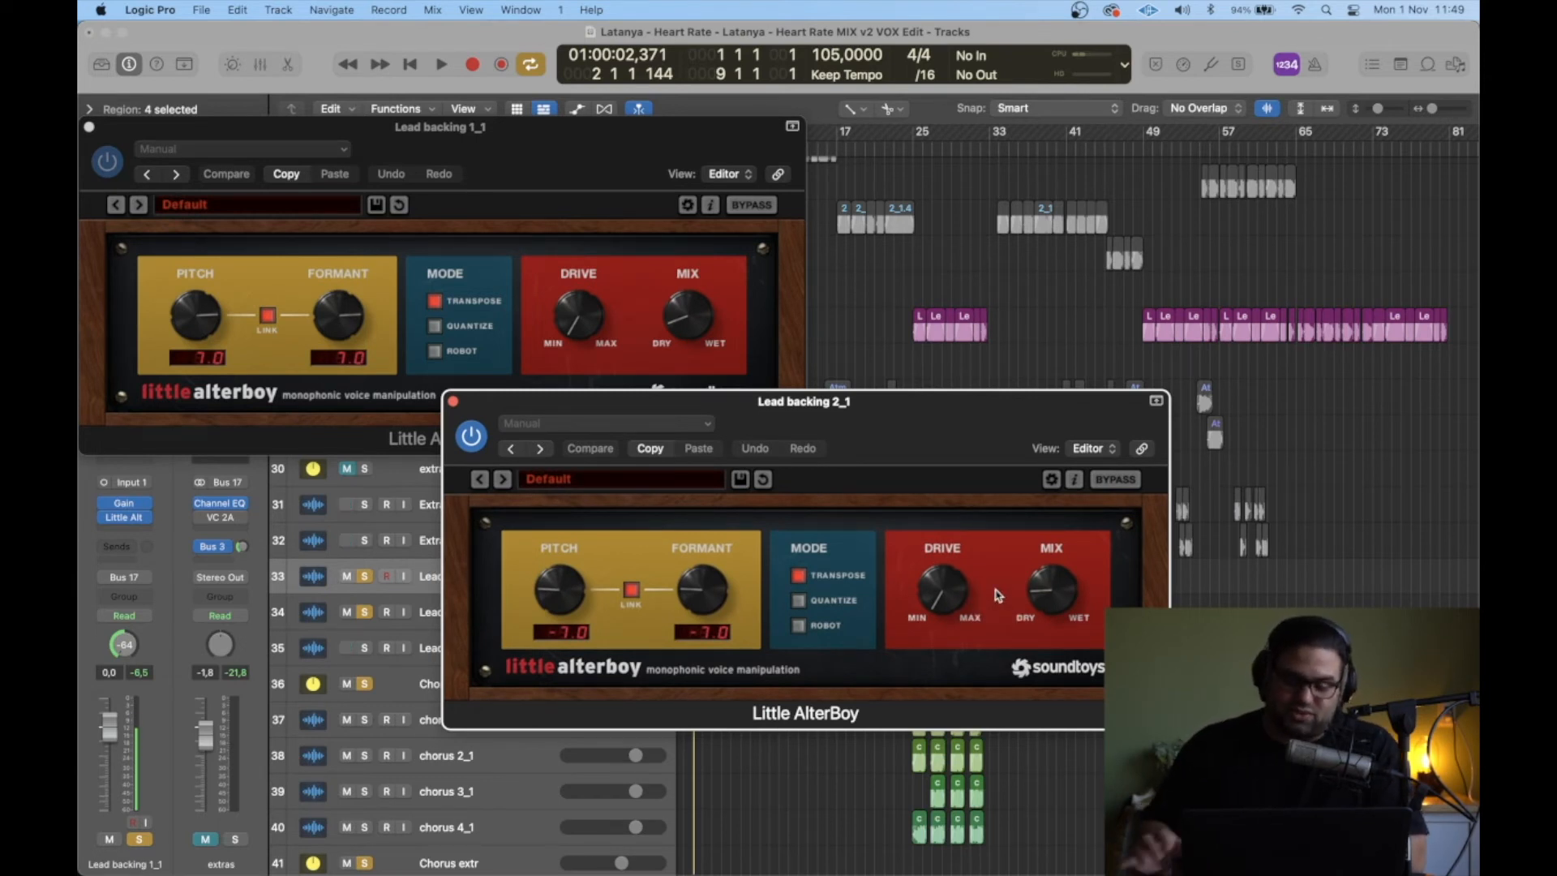
# Step: Play the soloed lead backings briefly and move the Lead backing 2_1 plug-in window clear of the track list
pyautogui.press('space')
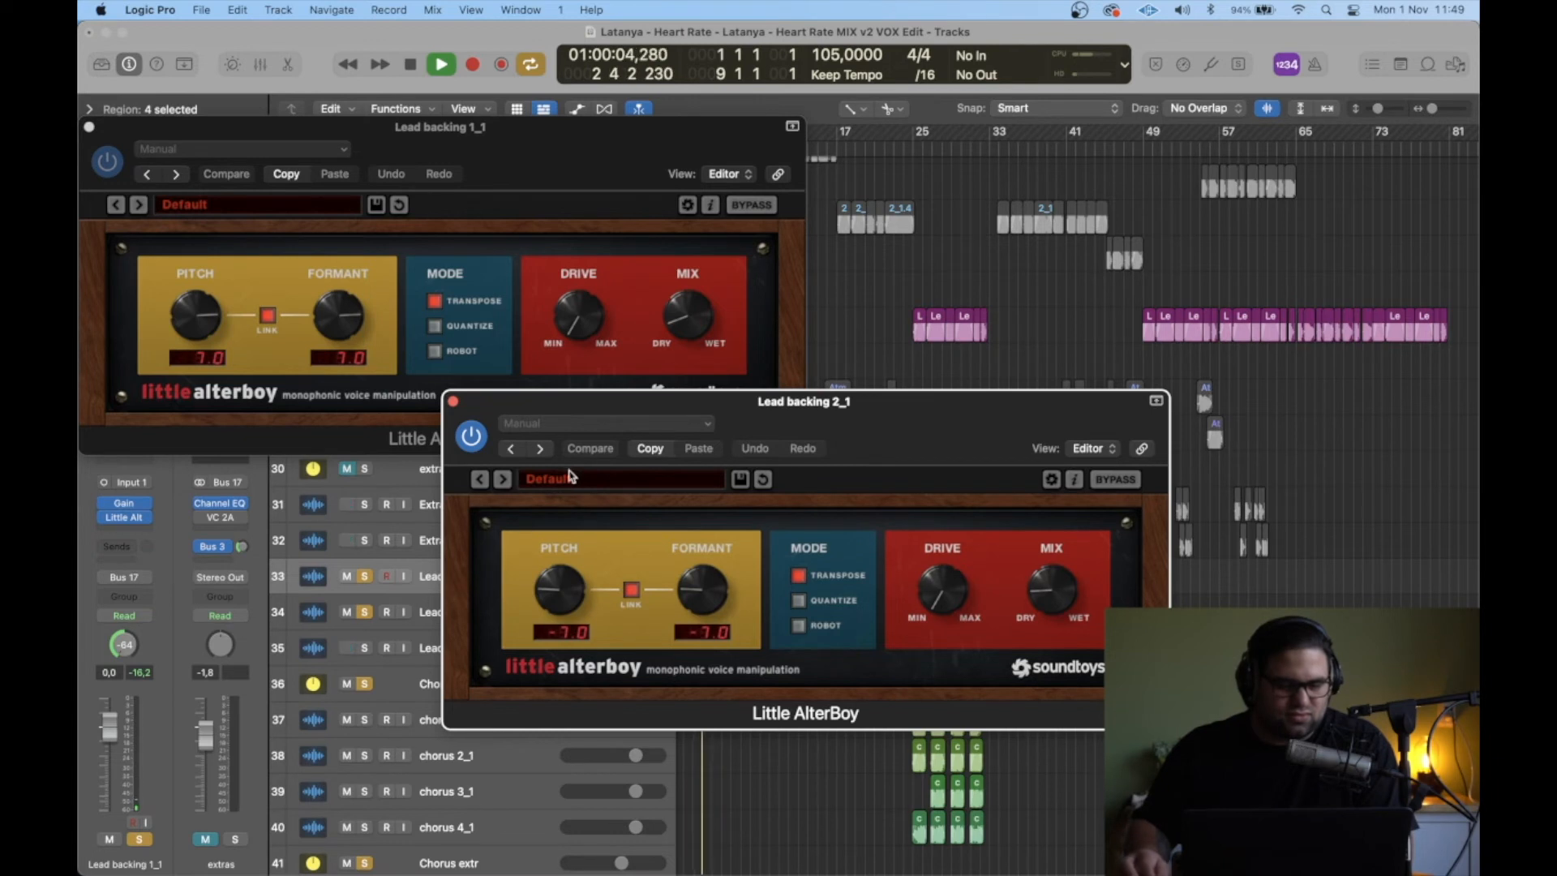
pyautogui.moveTo(852, 402); pyautogui.dragTo(1238, 414)
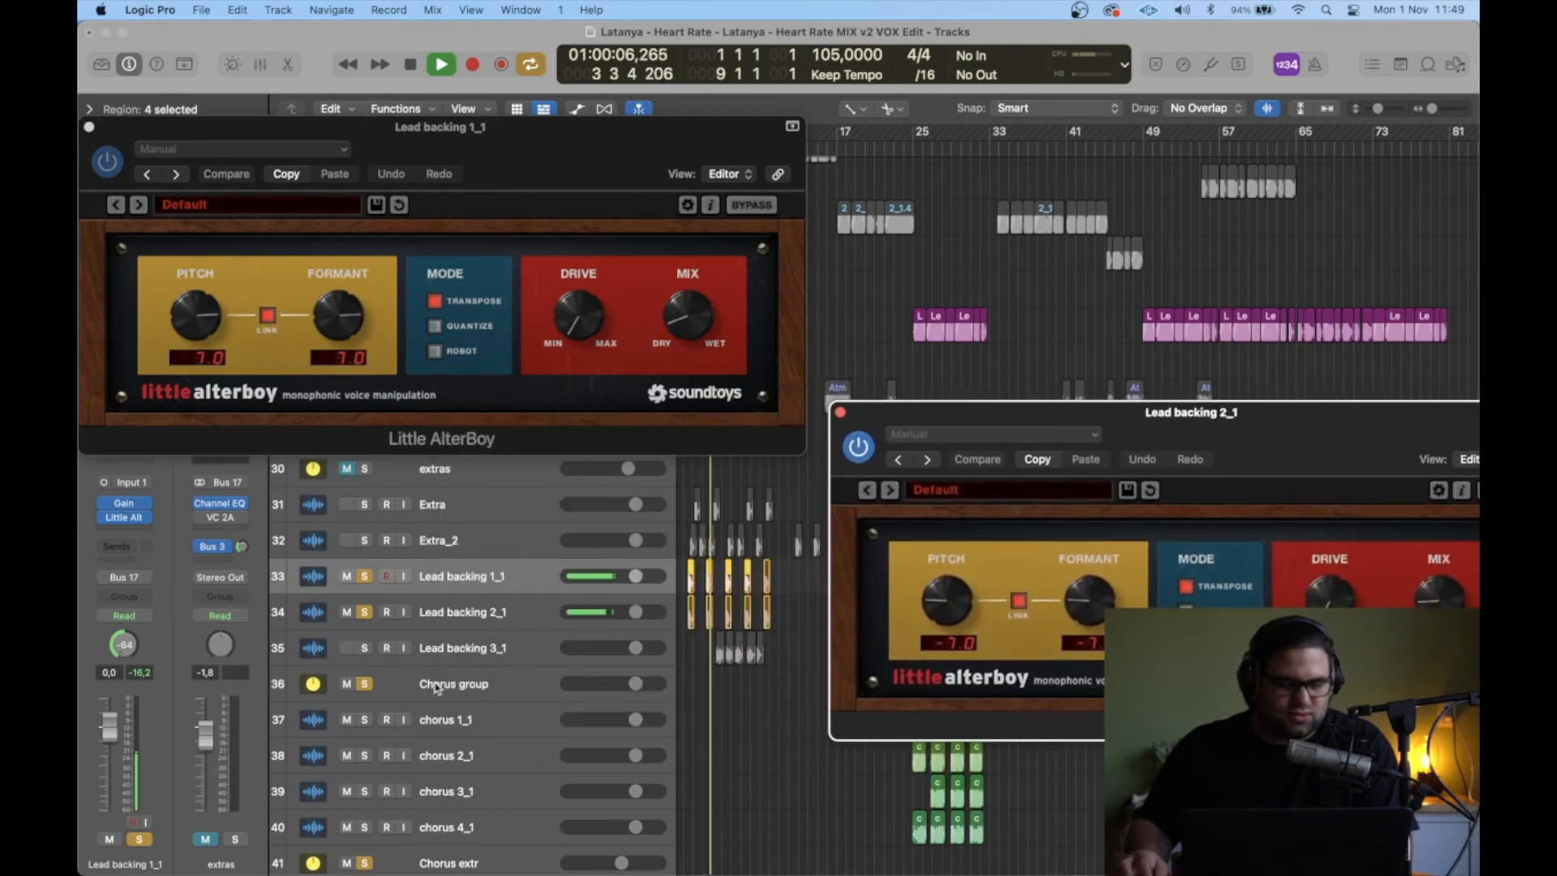
pyautogui.press('space')
# Step: Unmute the extras stack without soloing it and listen to Lead backing 1_1 and 2_1 together
pyautogui.scroll(1, 341, 488)
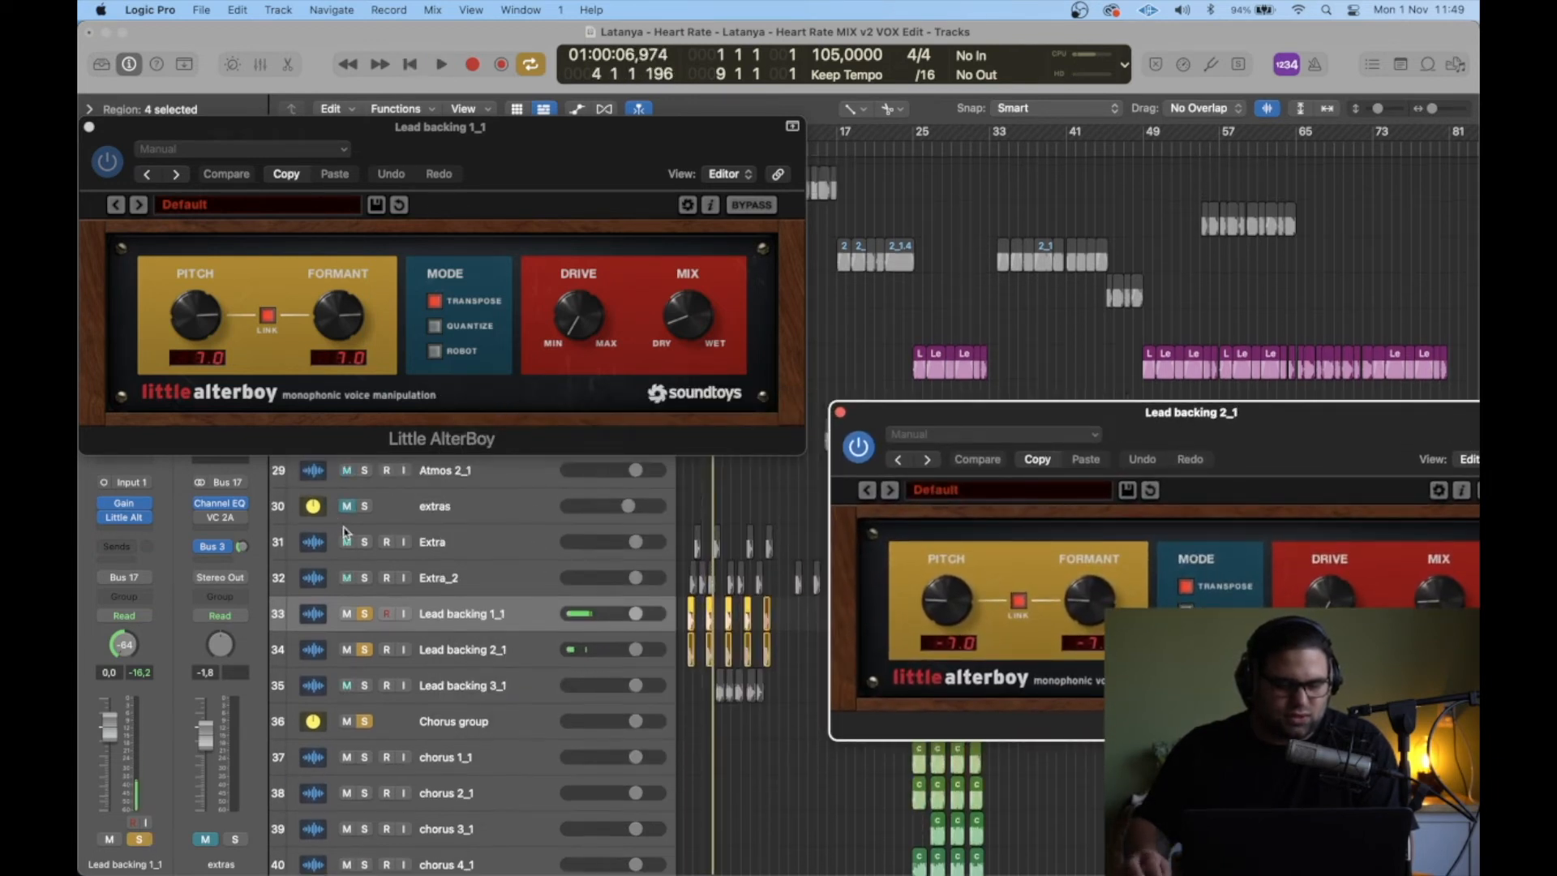
pyautogui.click(346, 507)
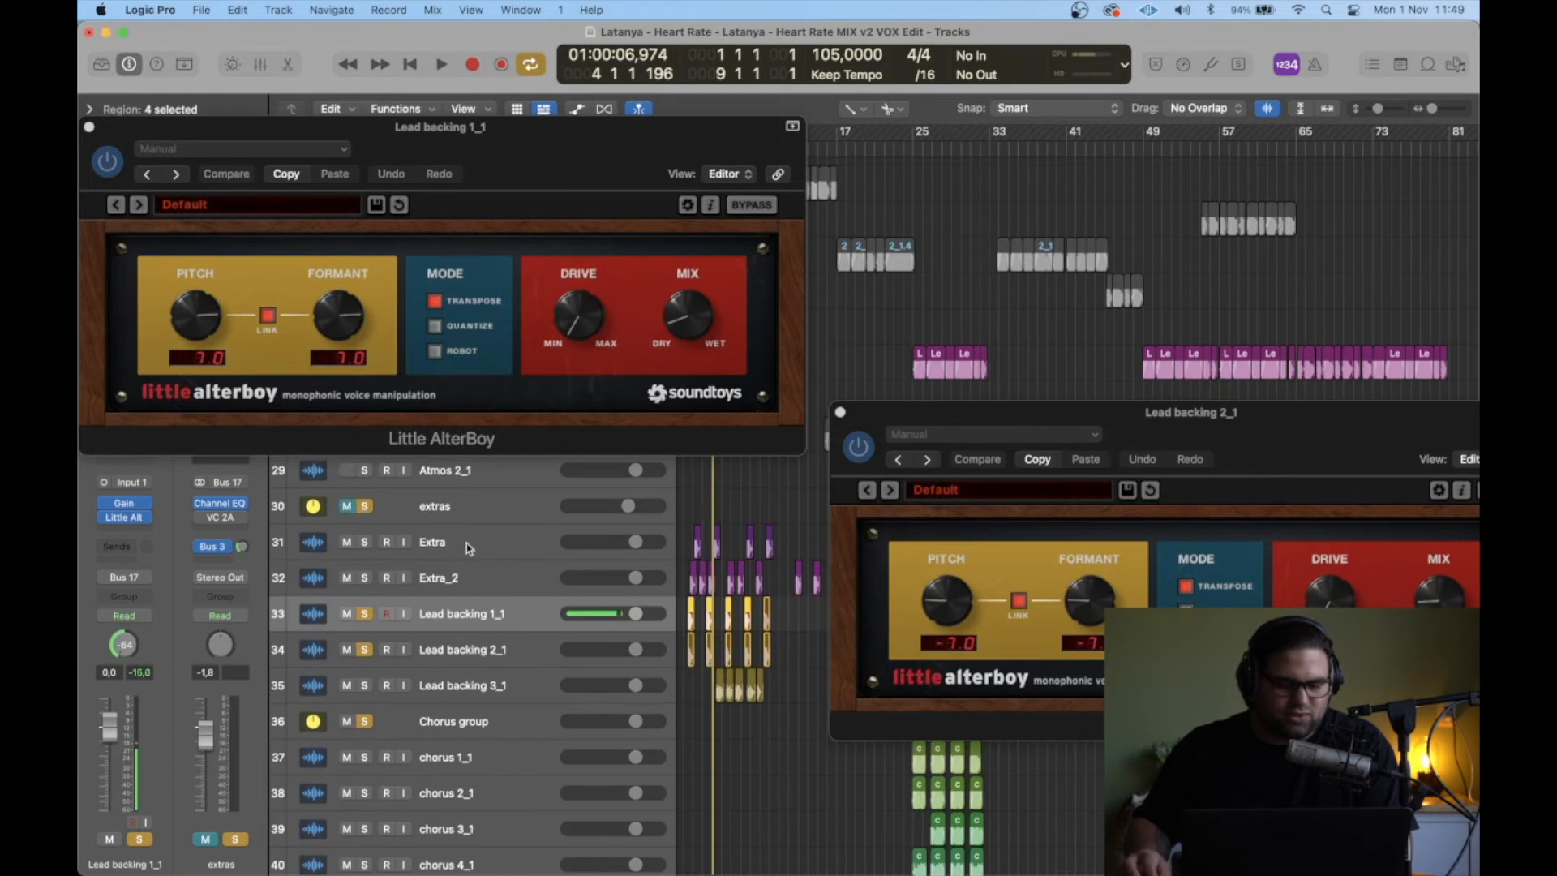
pyautogui.click(363, 506)
pyautogui.click(346, 506)
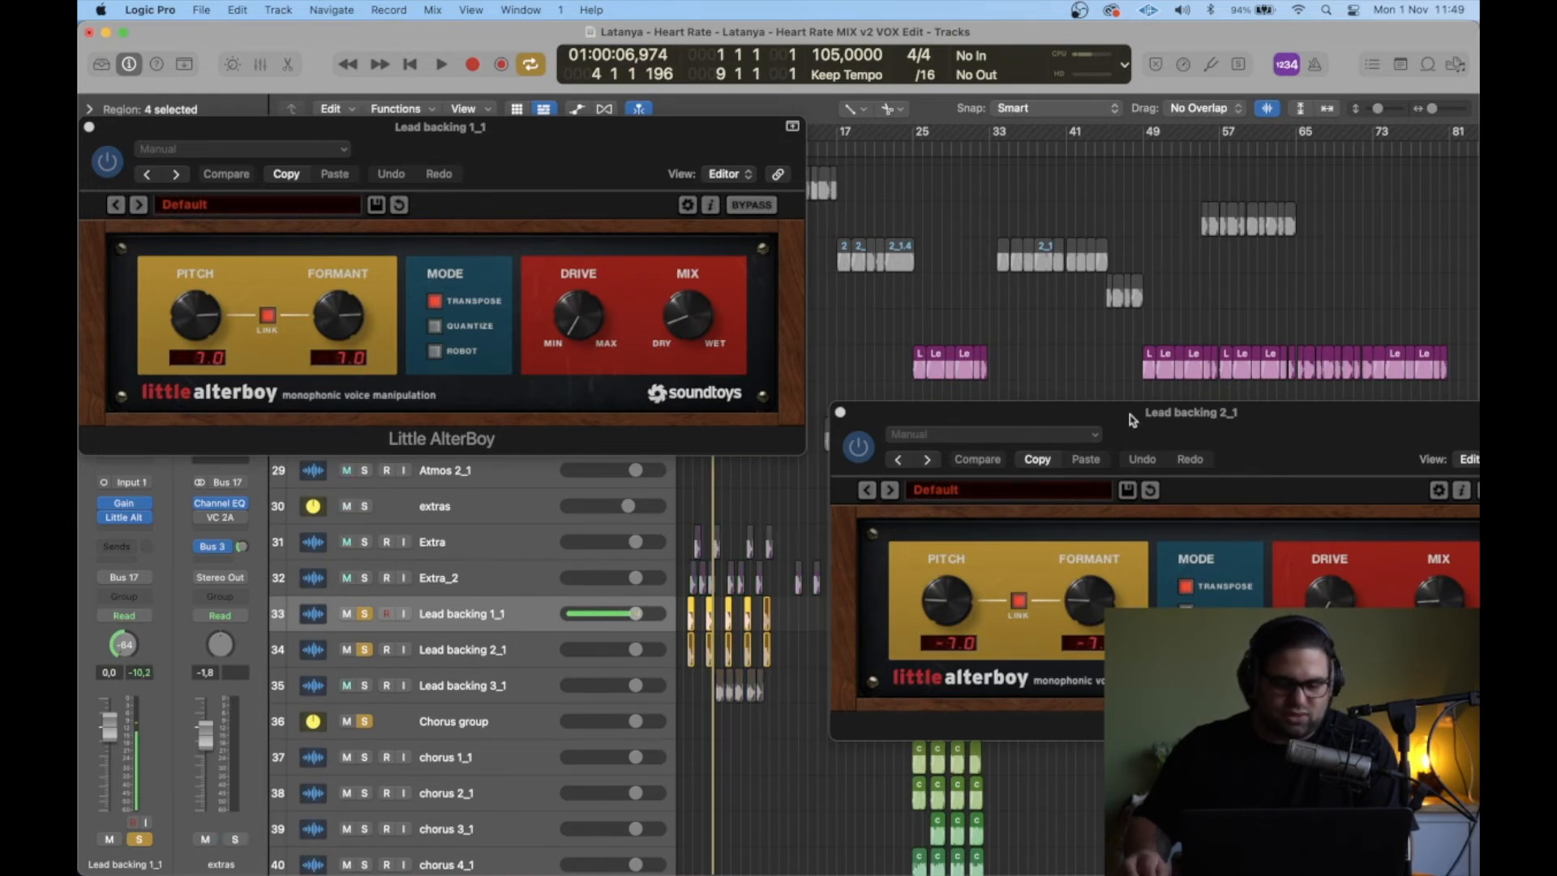
pyautogui.moveTo(1133, 419); pyautogui.dragTo(1028, 336)
pyautogui.press('space')
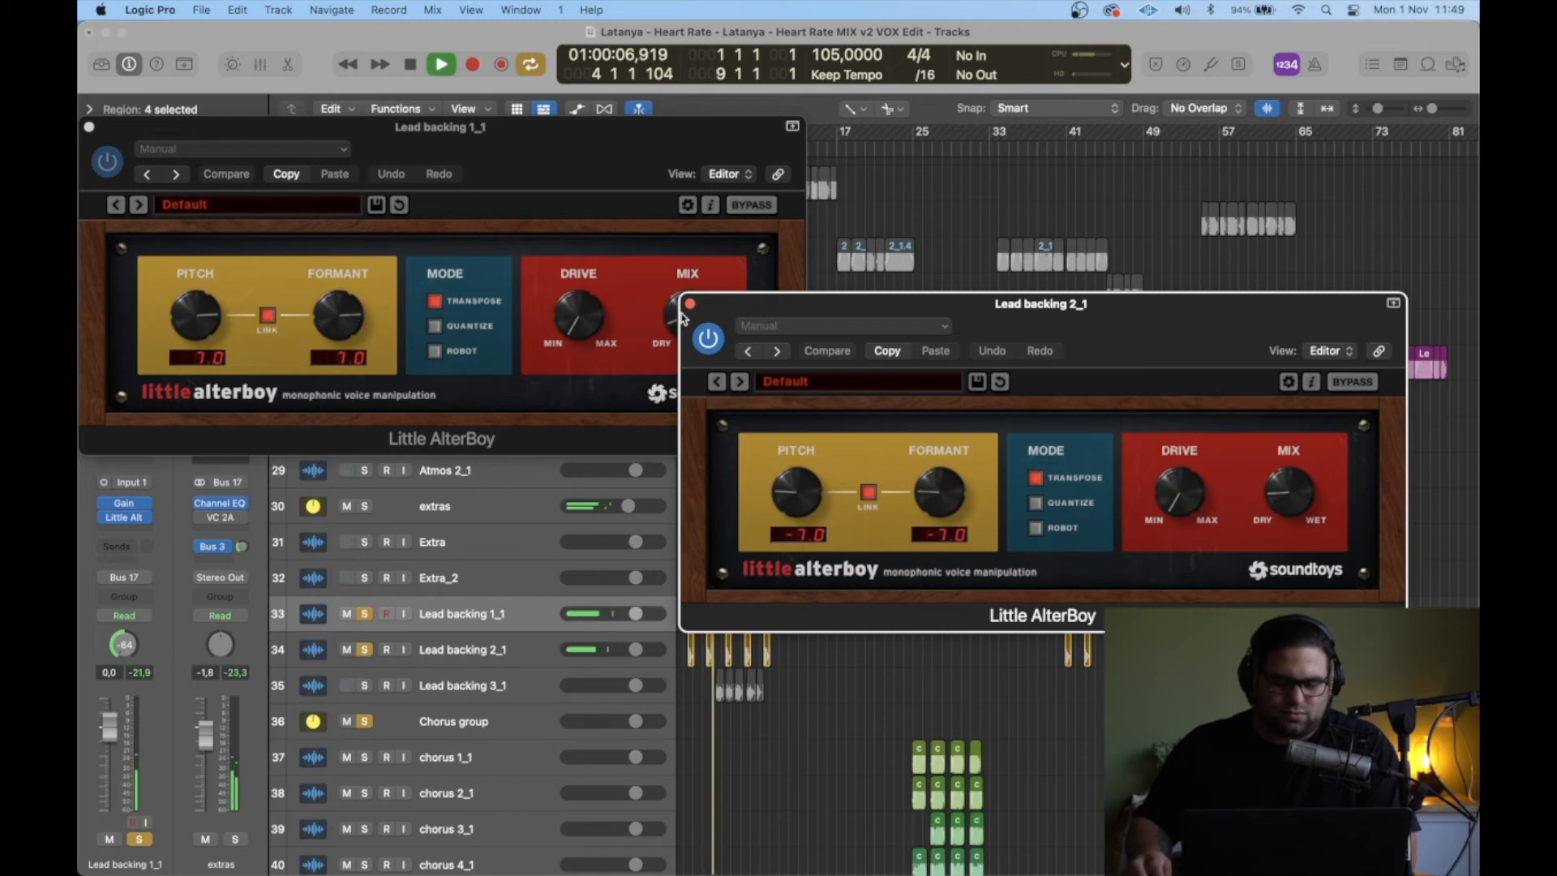
pyautogui.press('space')
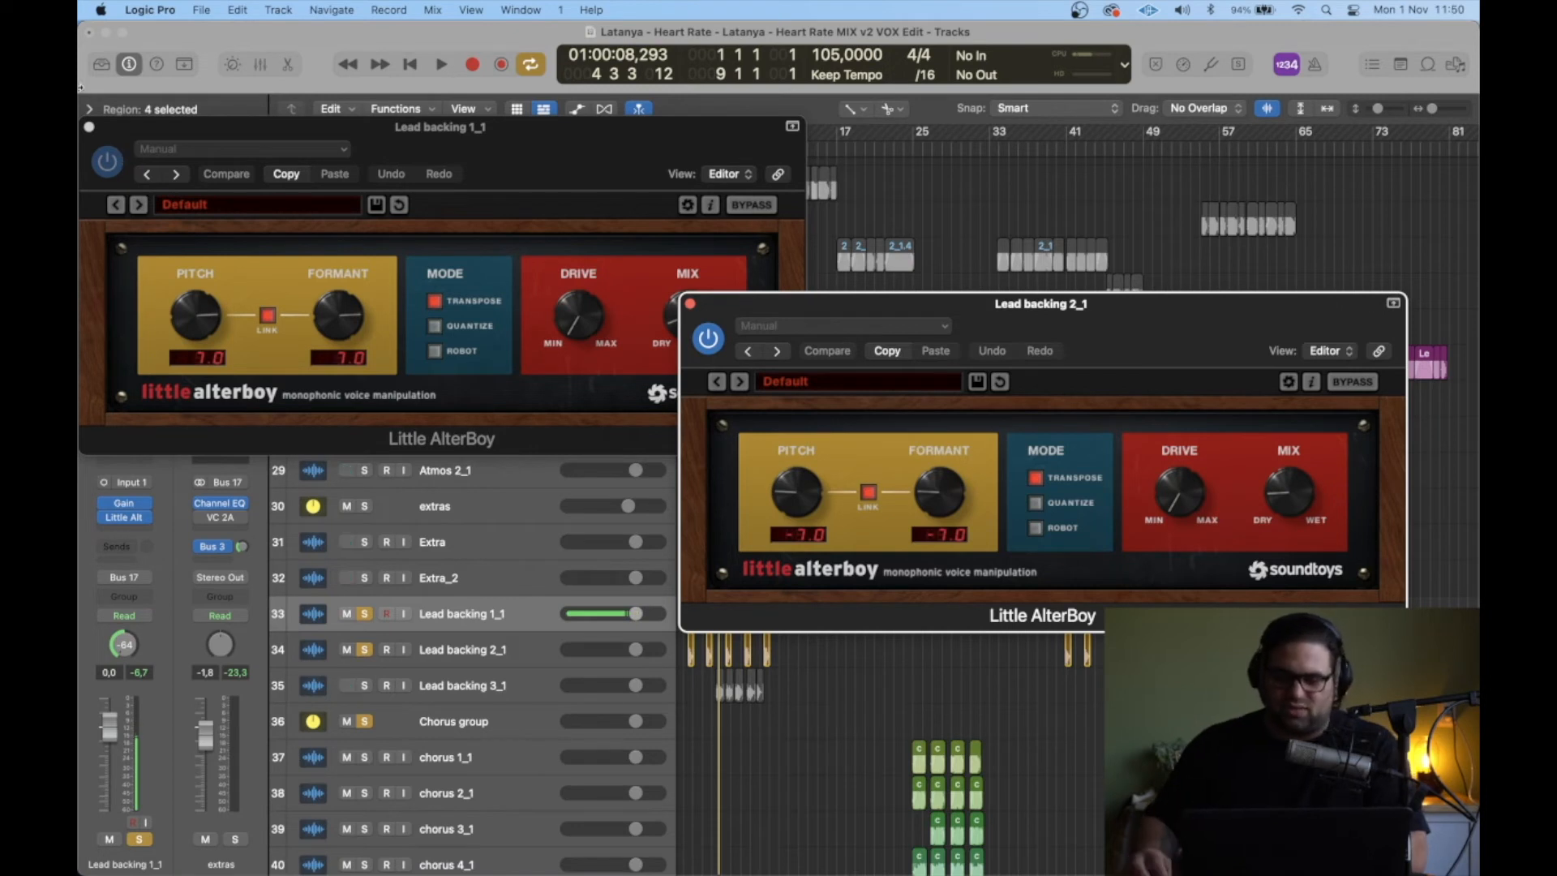
# Step: Solo Lead backing 3_1 in place of the other two lead backings and shorten the cycle region to bars 5 to 9
pyautogui.click(689, 304)
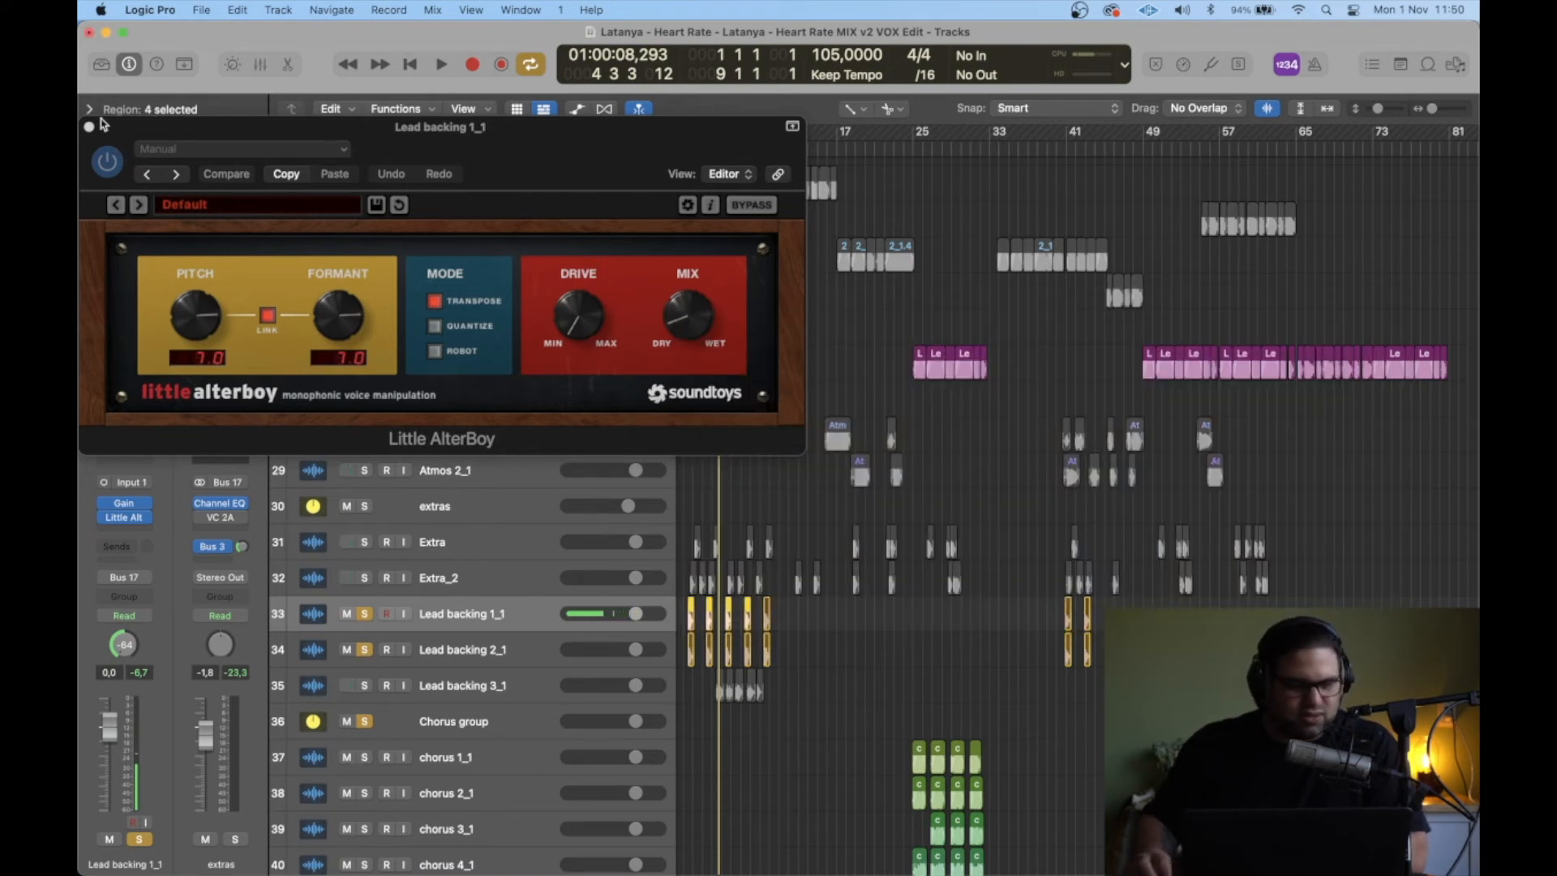
pyautogui.click(88, 128)
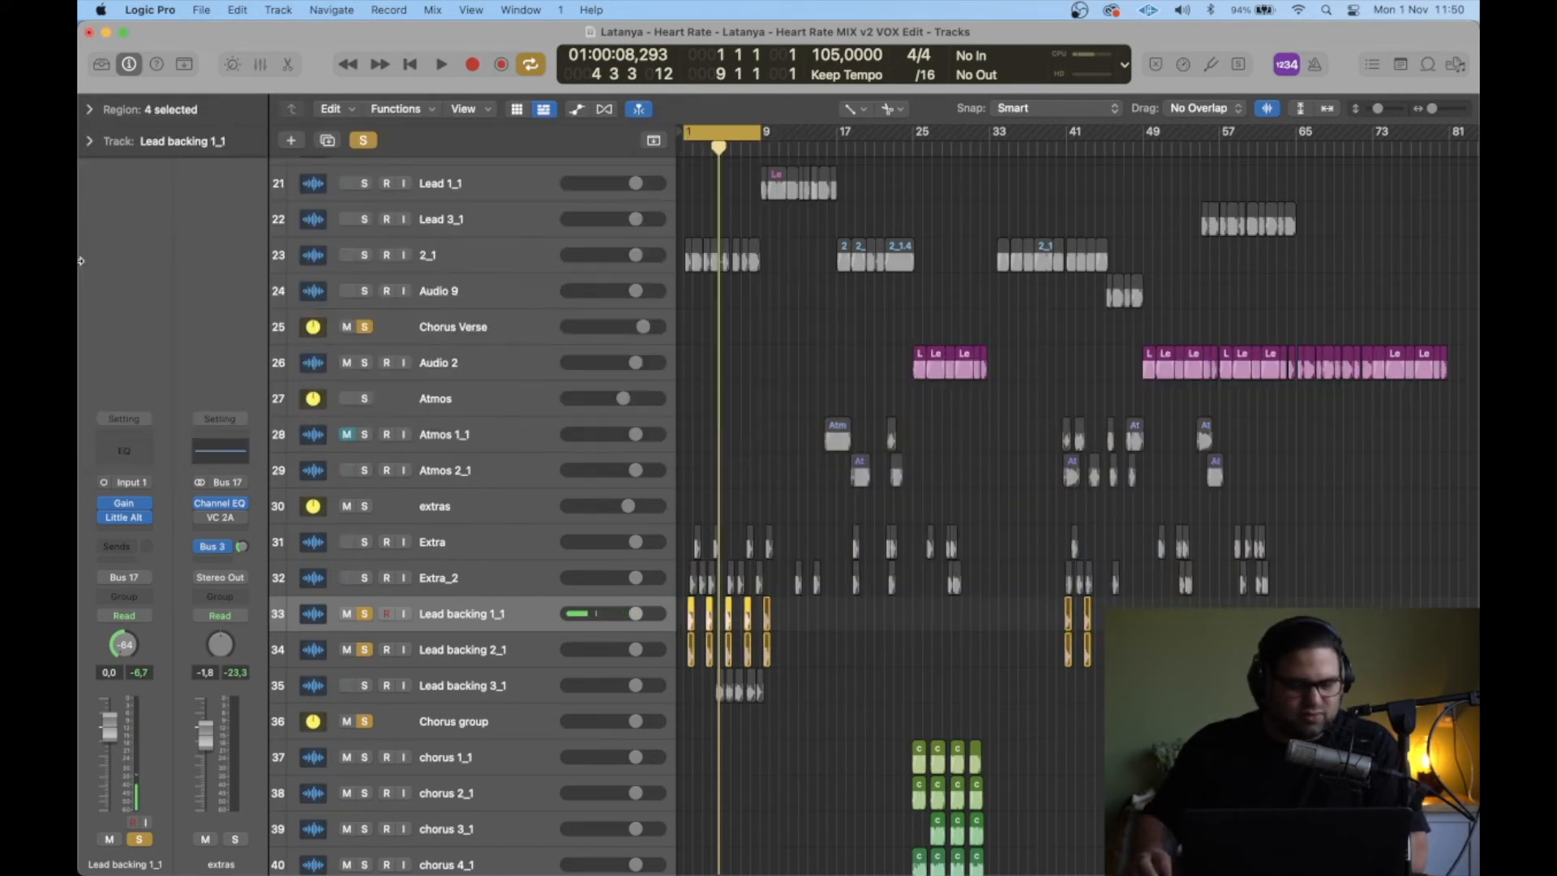
pyautogui.click(362, 654)
pyautogui.click(365, 686)
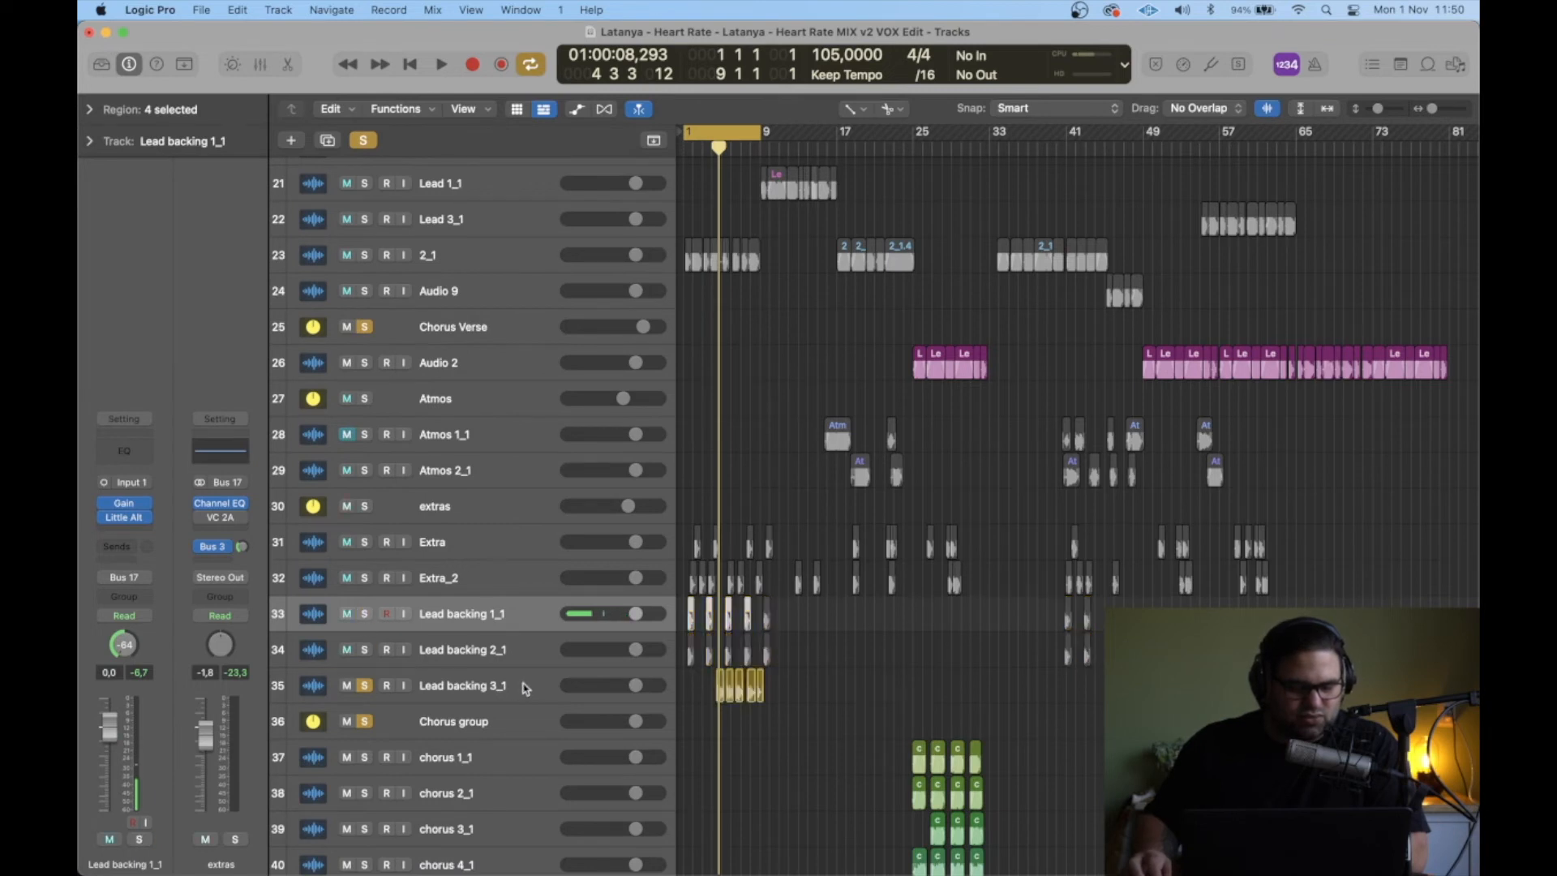
pyautogui.click(527, 688)
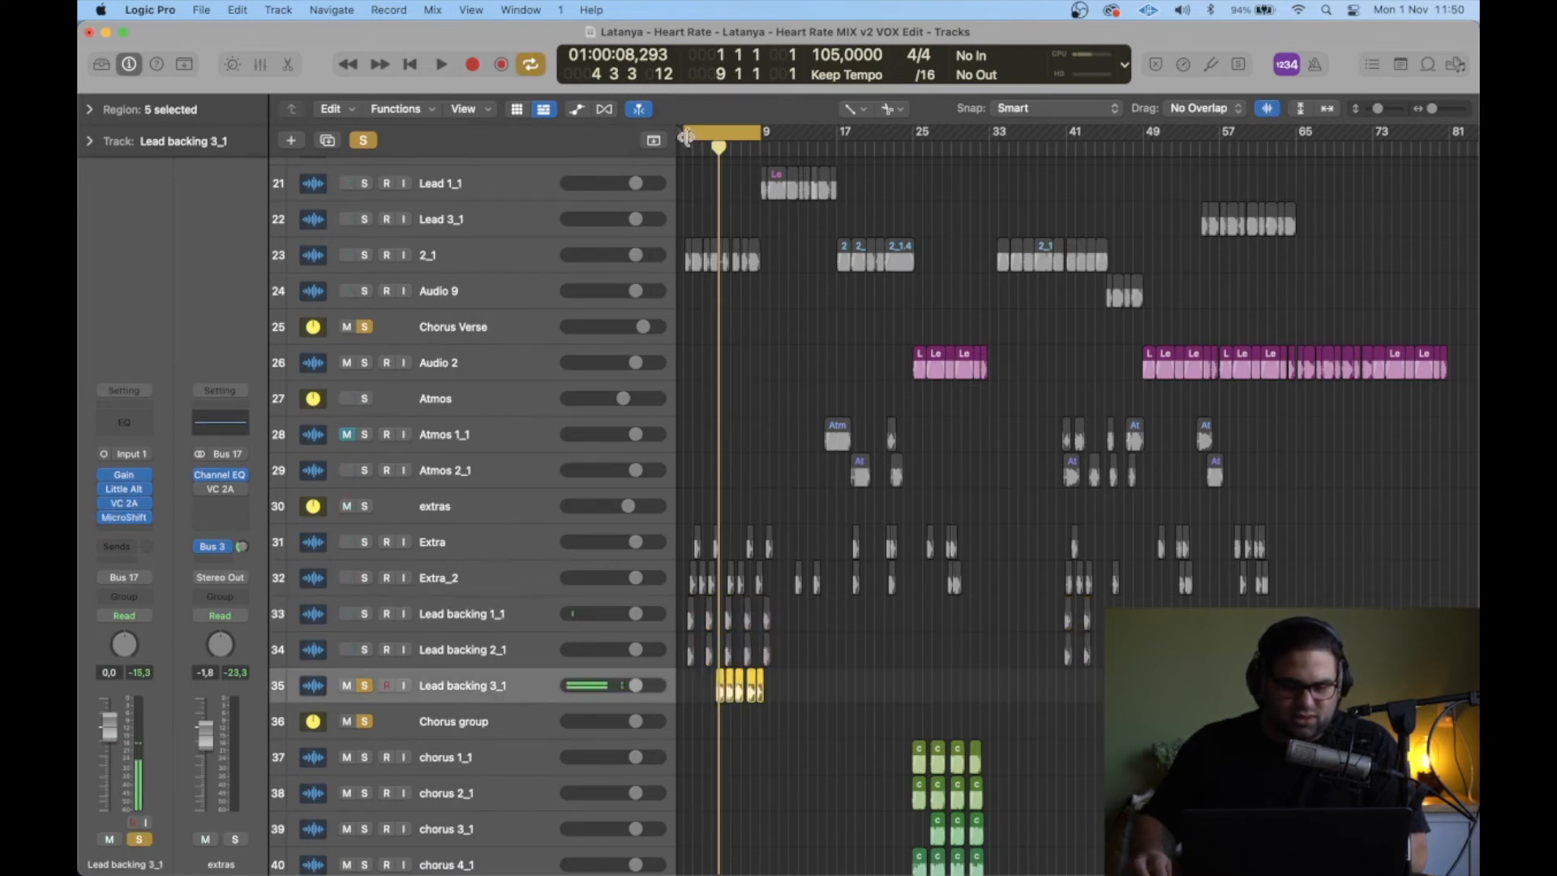
pyautogui.moveTo(686, 138); pyautogui.dragTo(725, 149)
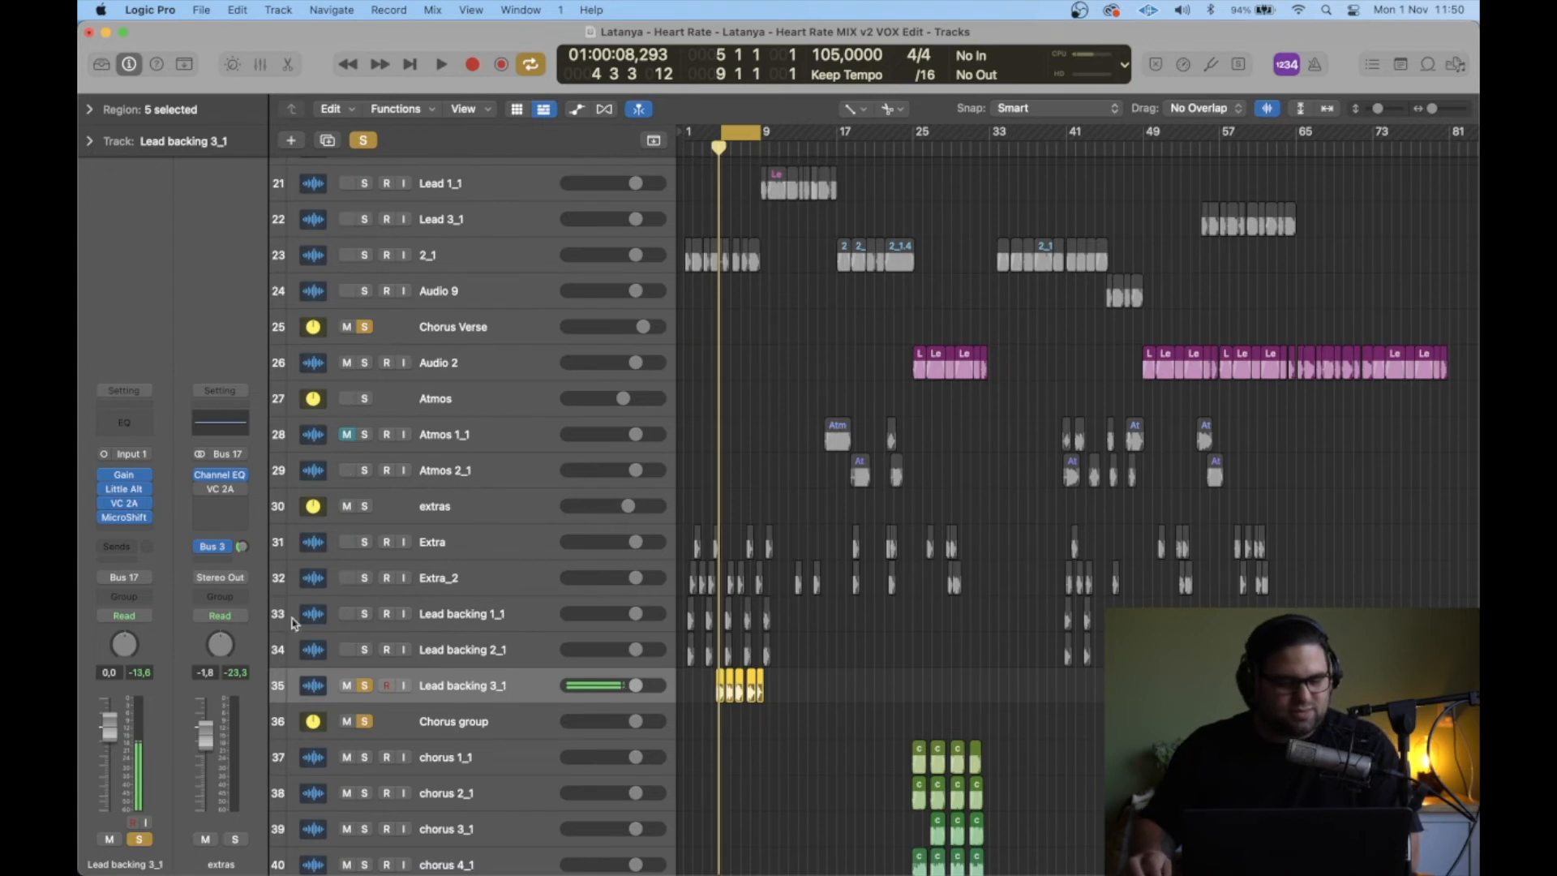
# Step: Show Little AlterBoy and VC 2A on Lead backing 3_1 side by side and audition the track with MicroShift bypassed
pyautogui.click(126, 490)
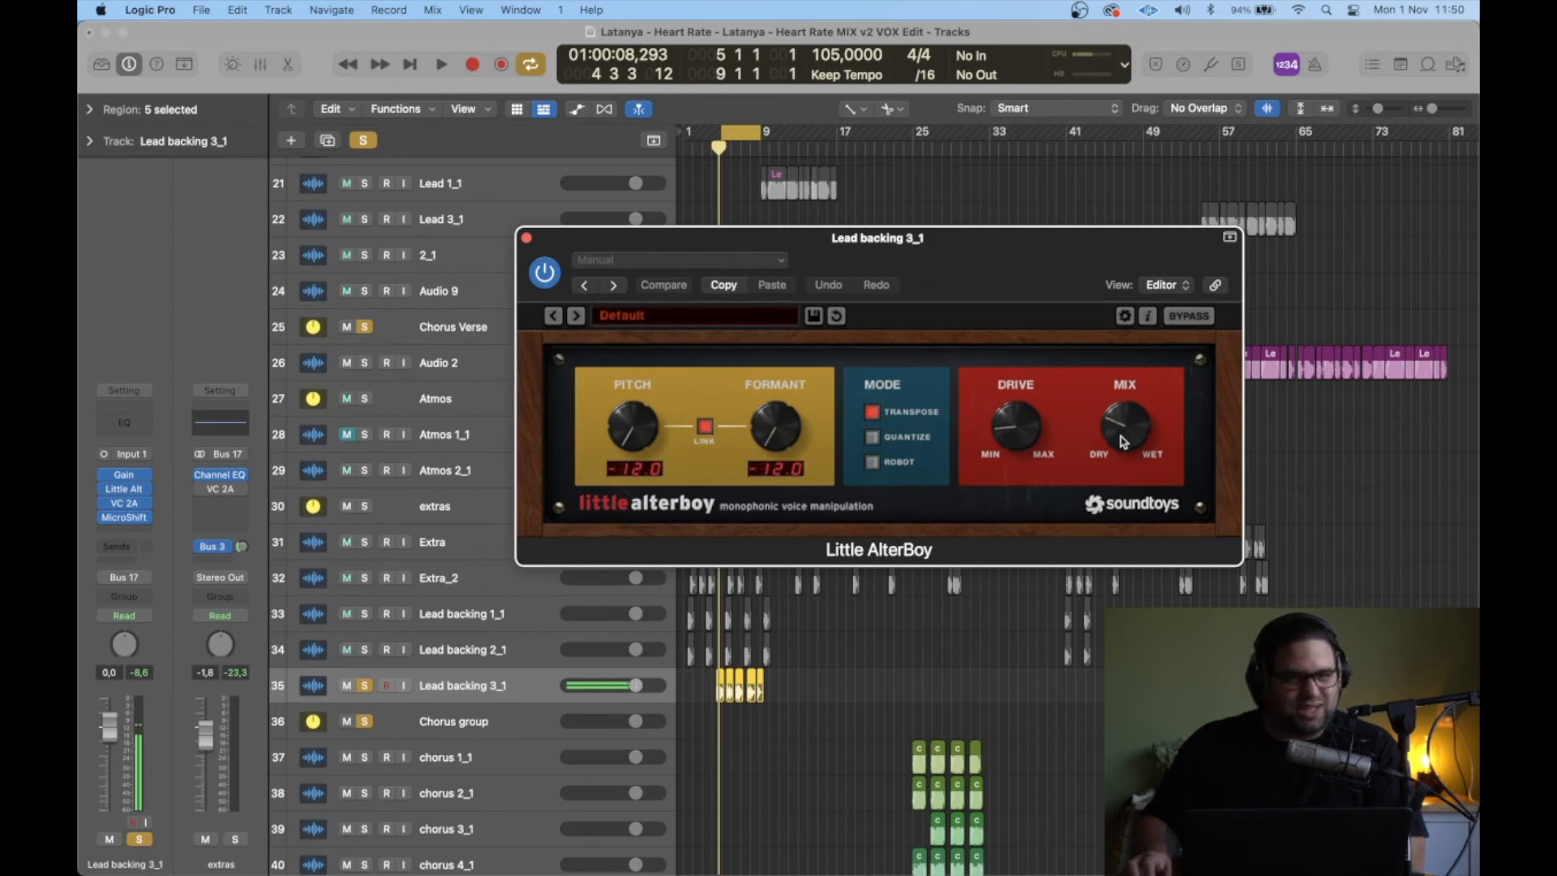
pyautogui.click(124, 503)
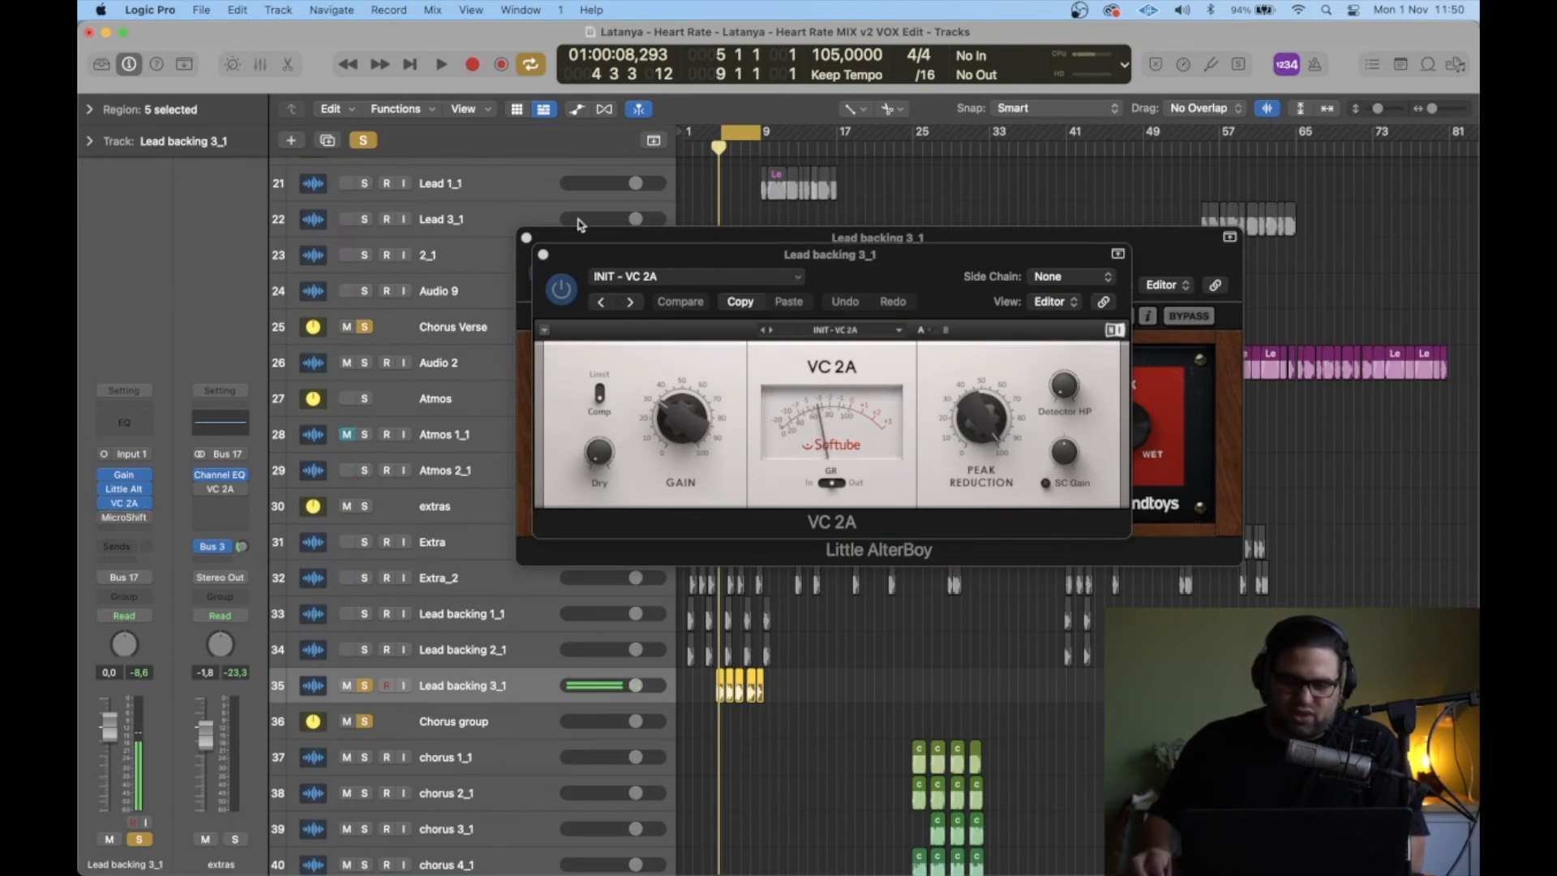
pyautogui.moveTo(606, 258); pyautogui.dragTo(432, 496)
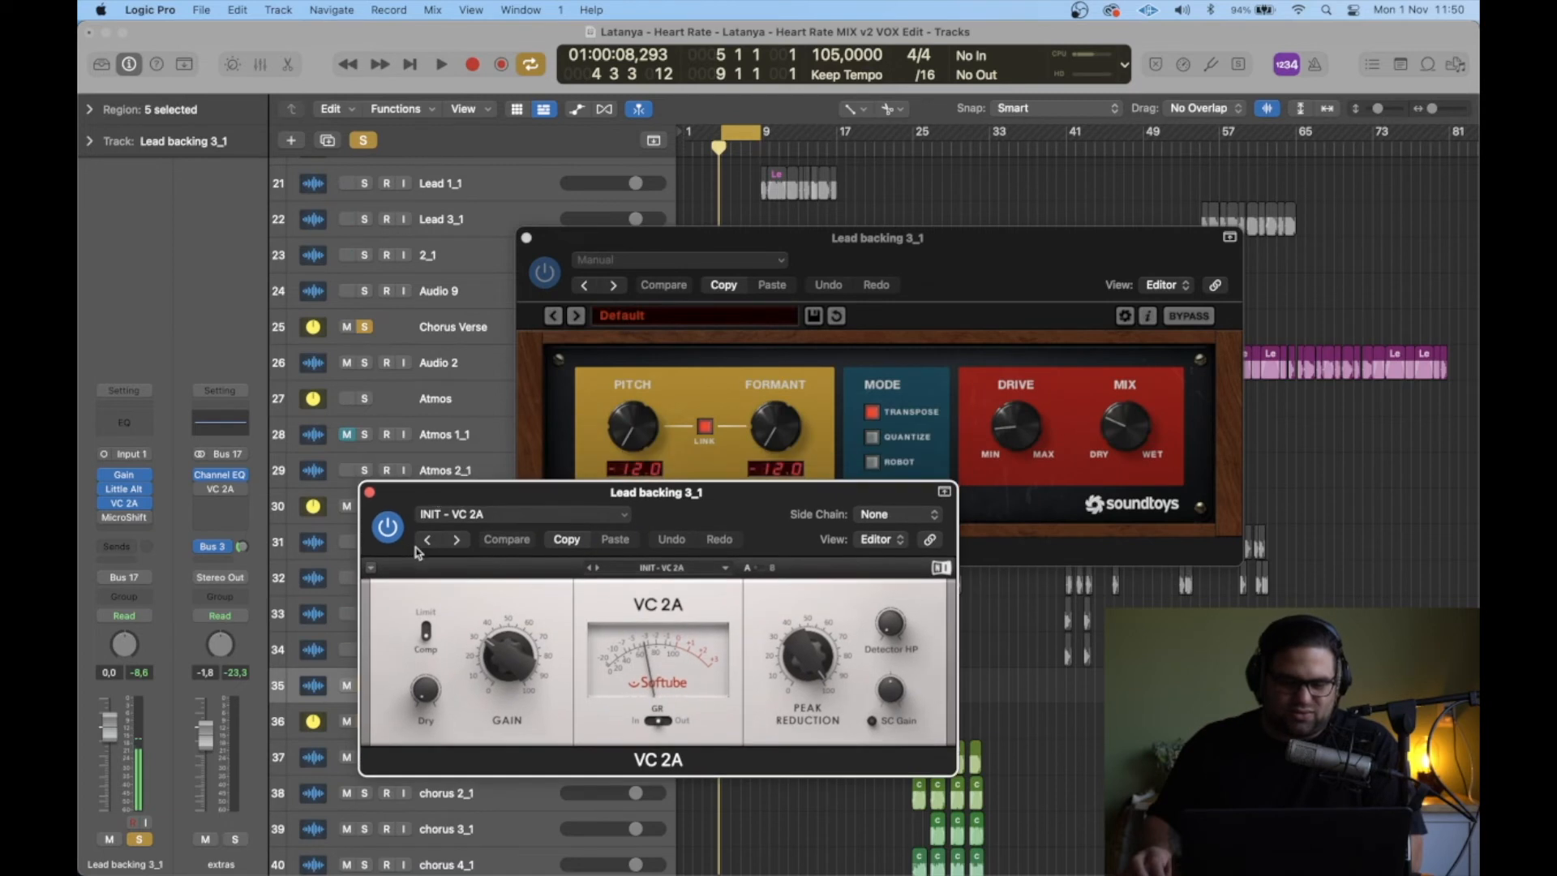
pyautogui.press('space')
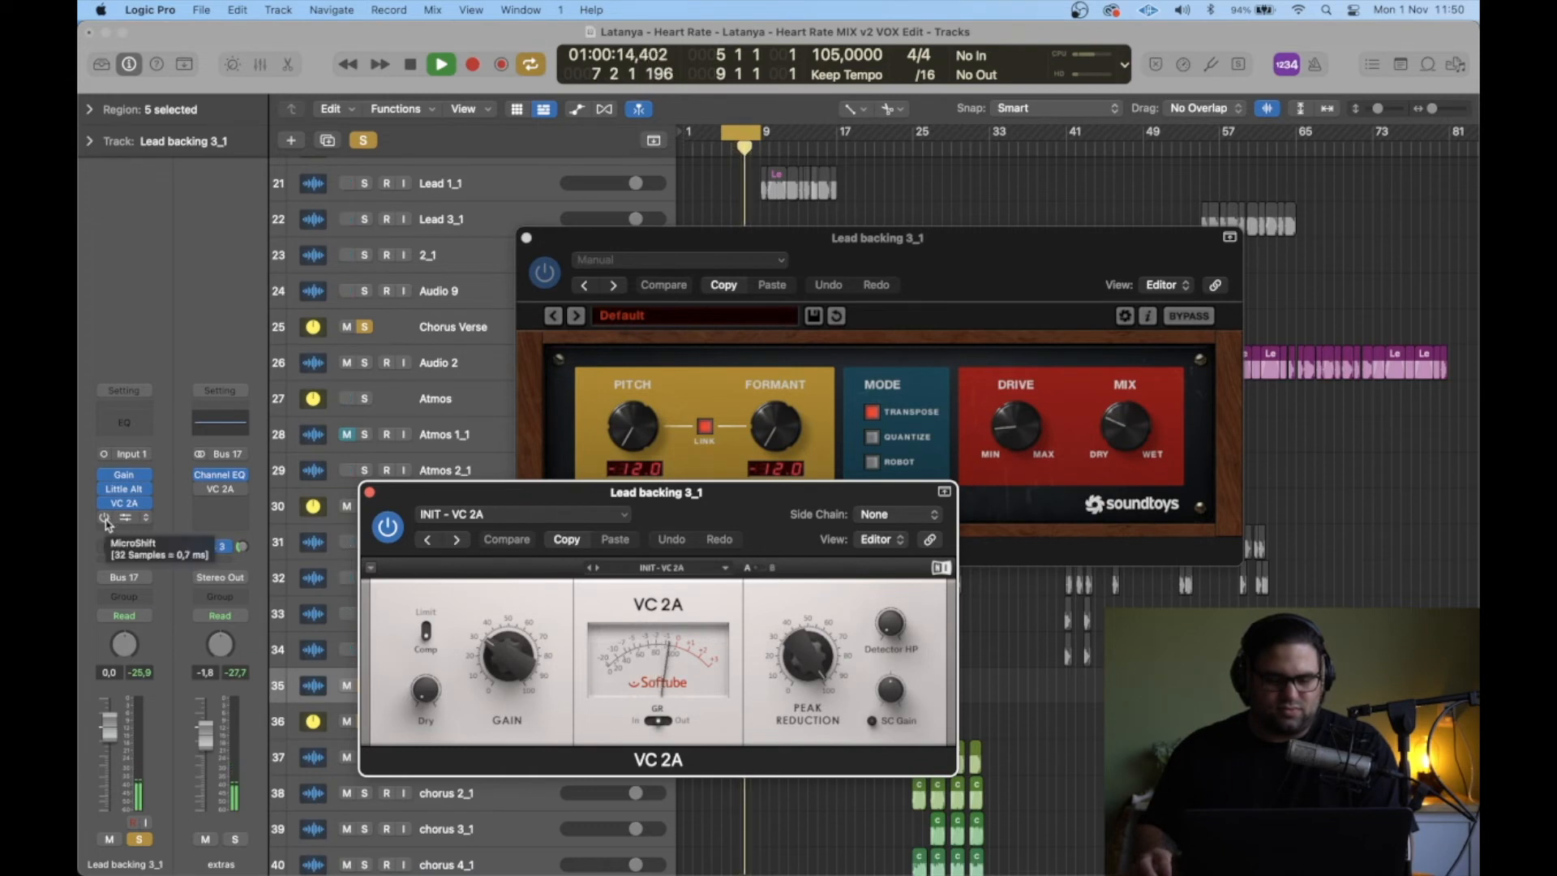
pyautogui.press('space')
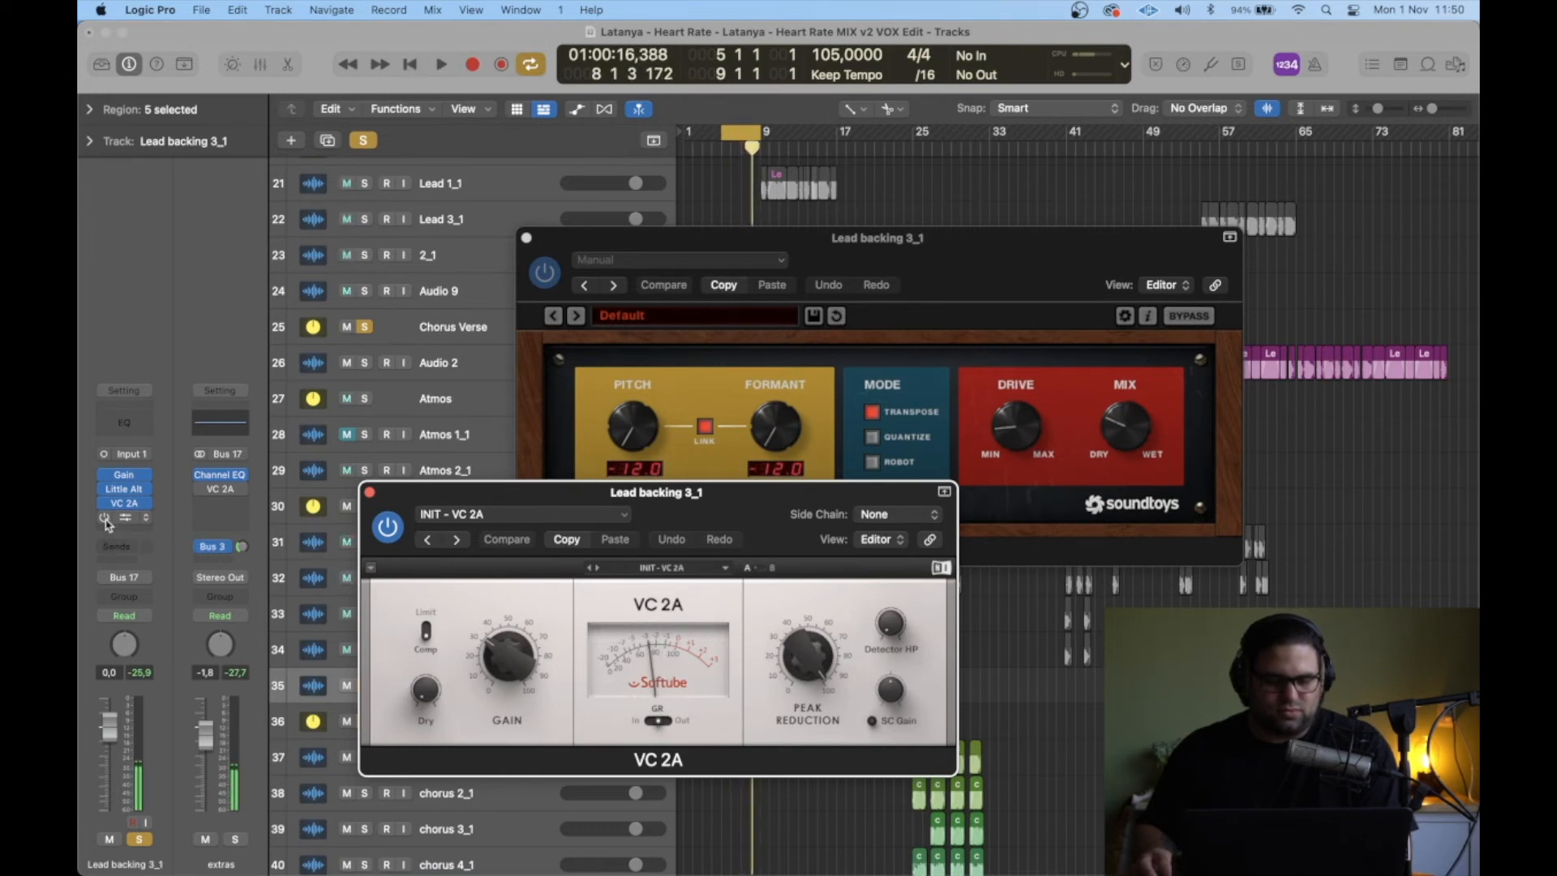
# Step: Re-enable MicroShift on Lead backing 3_1, show its window and audition the track with the effect active
pyautogui.click(106, 519)
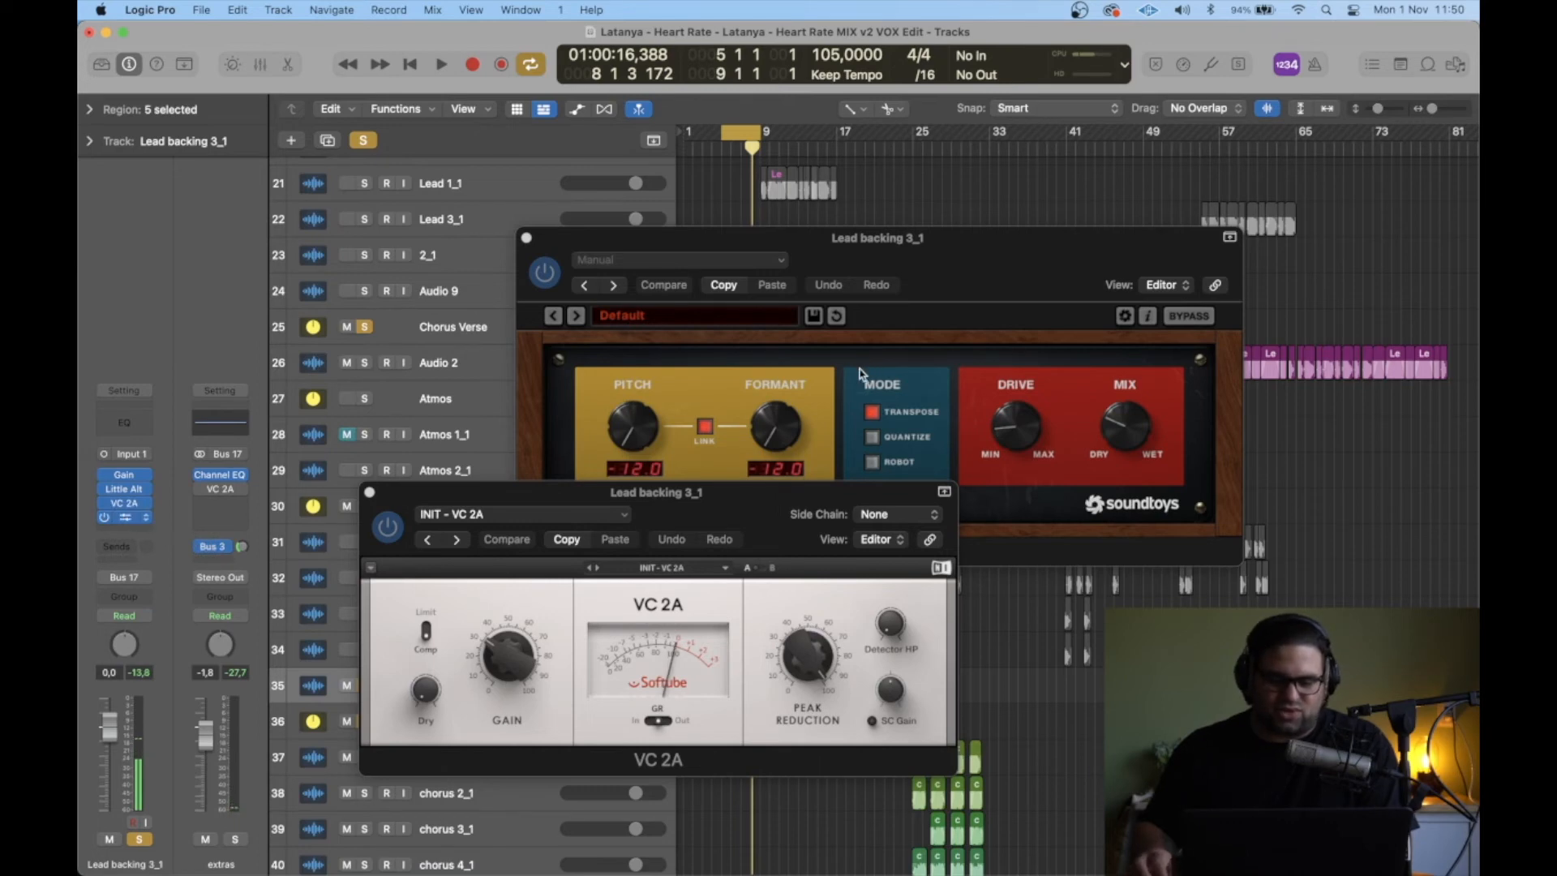
pyautogui.moveTo(854, 276); pyautogui.dragTo(611, 206)
pyautogui.press('space')
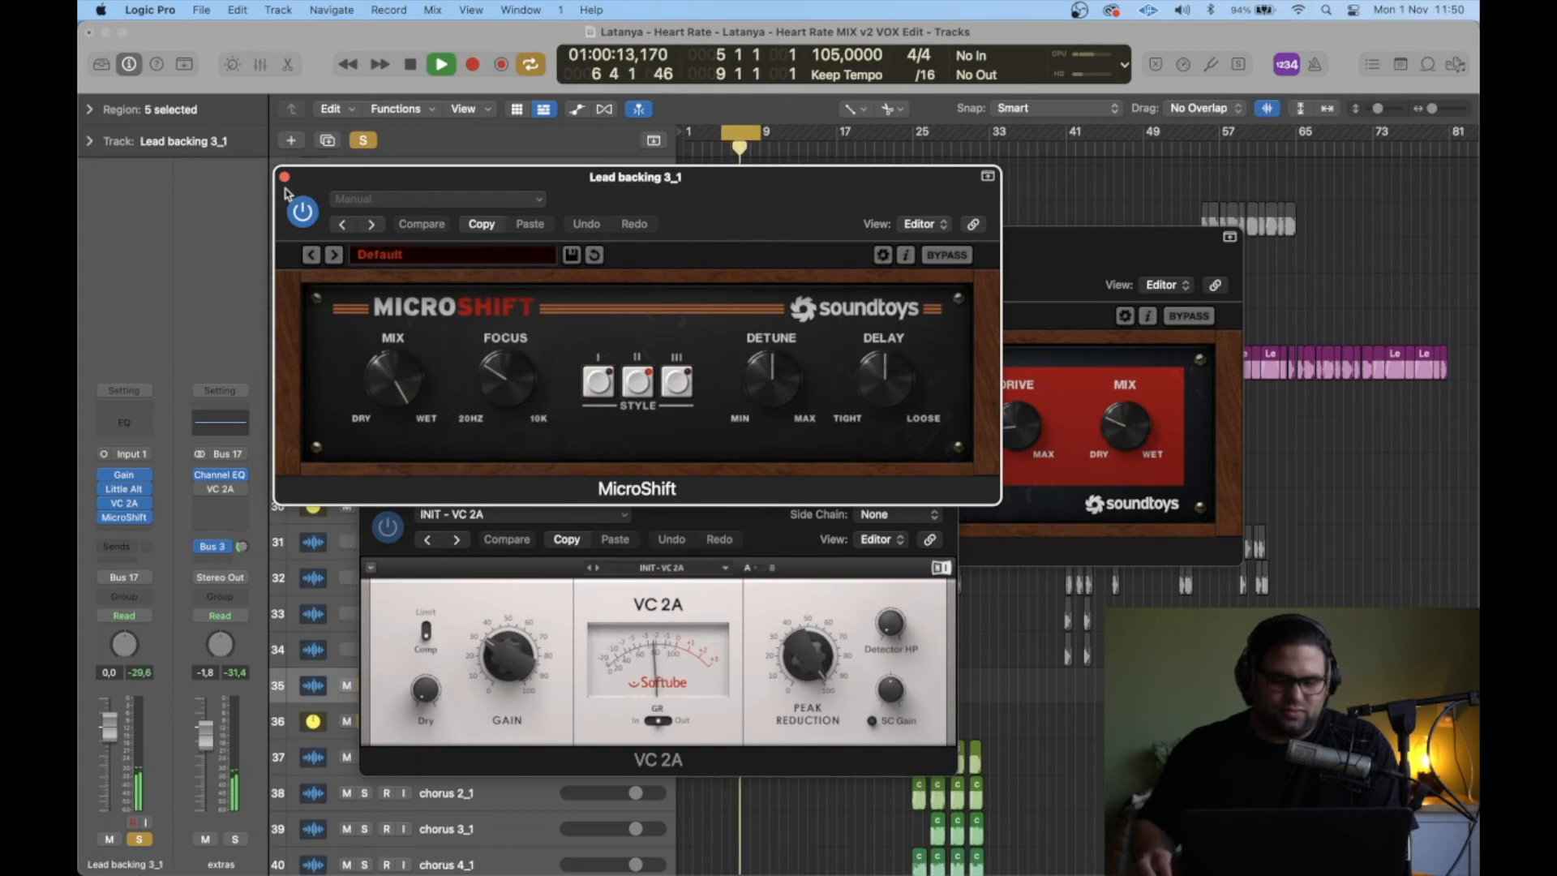
pyautogui.press('space')
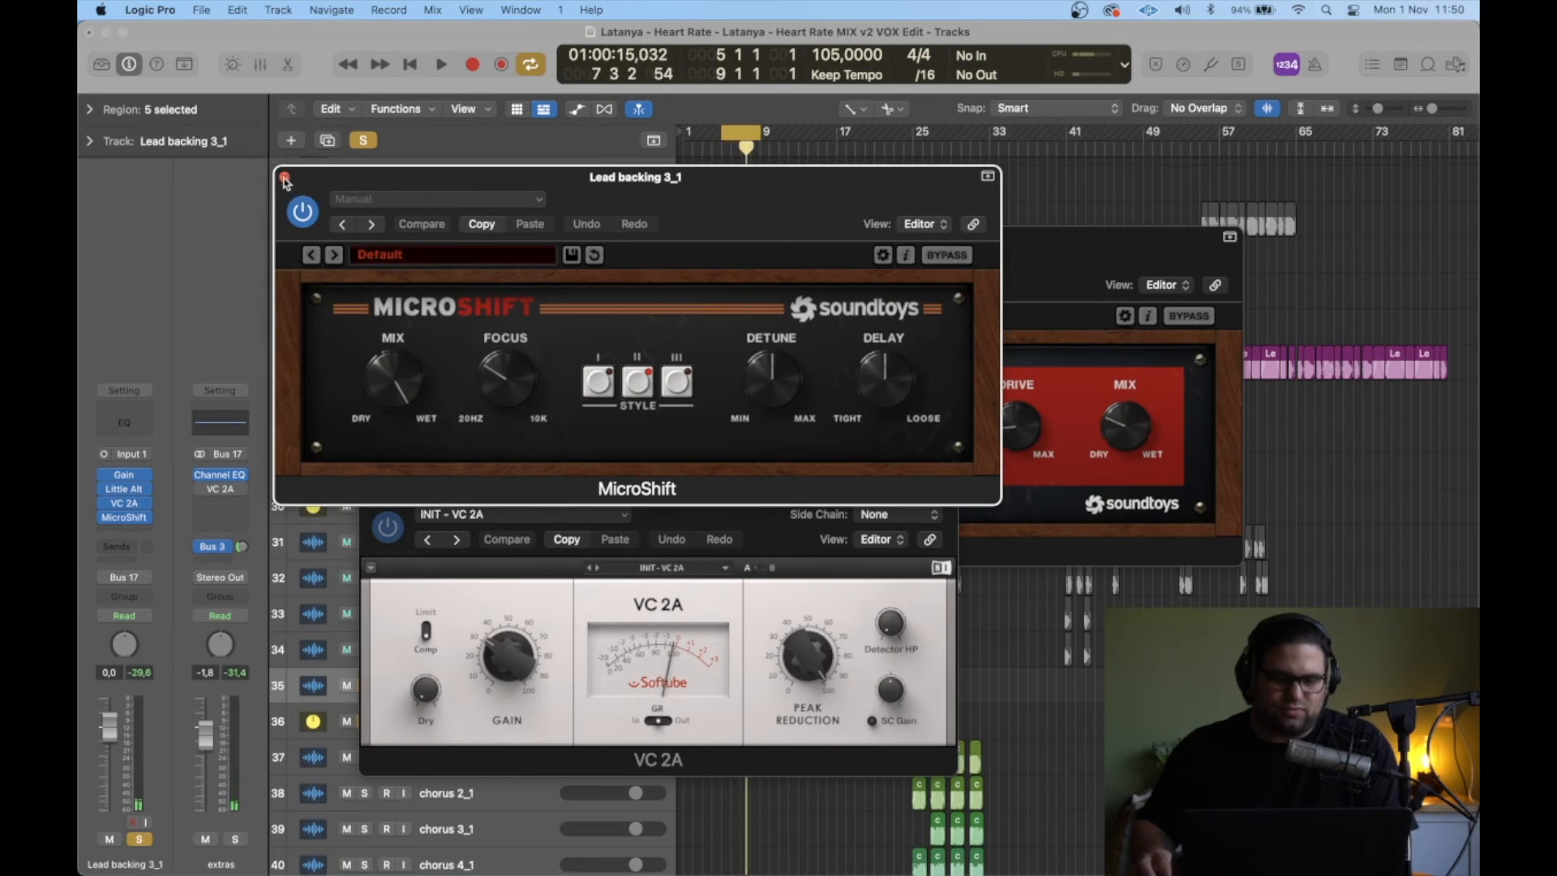
# Step: Close the MicroShift, Little AlterBoy and VC 2A windows of Lead backing 3_1
pyautogui.click(285, 180)
pyautogui.click(529, 237)
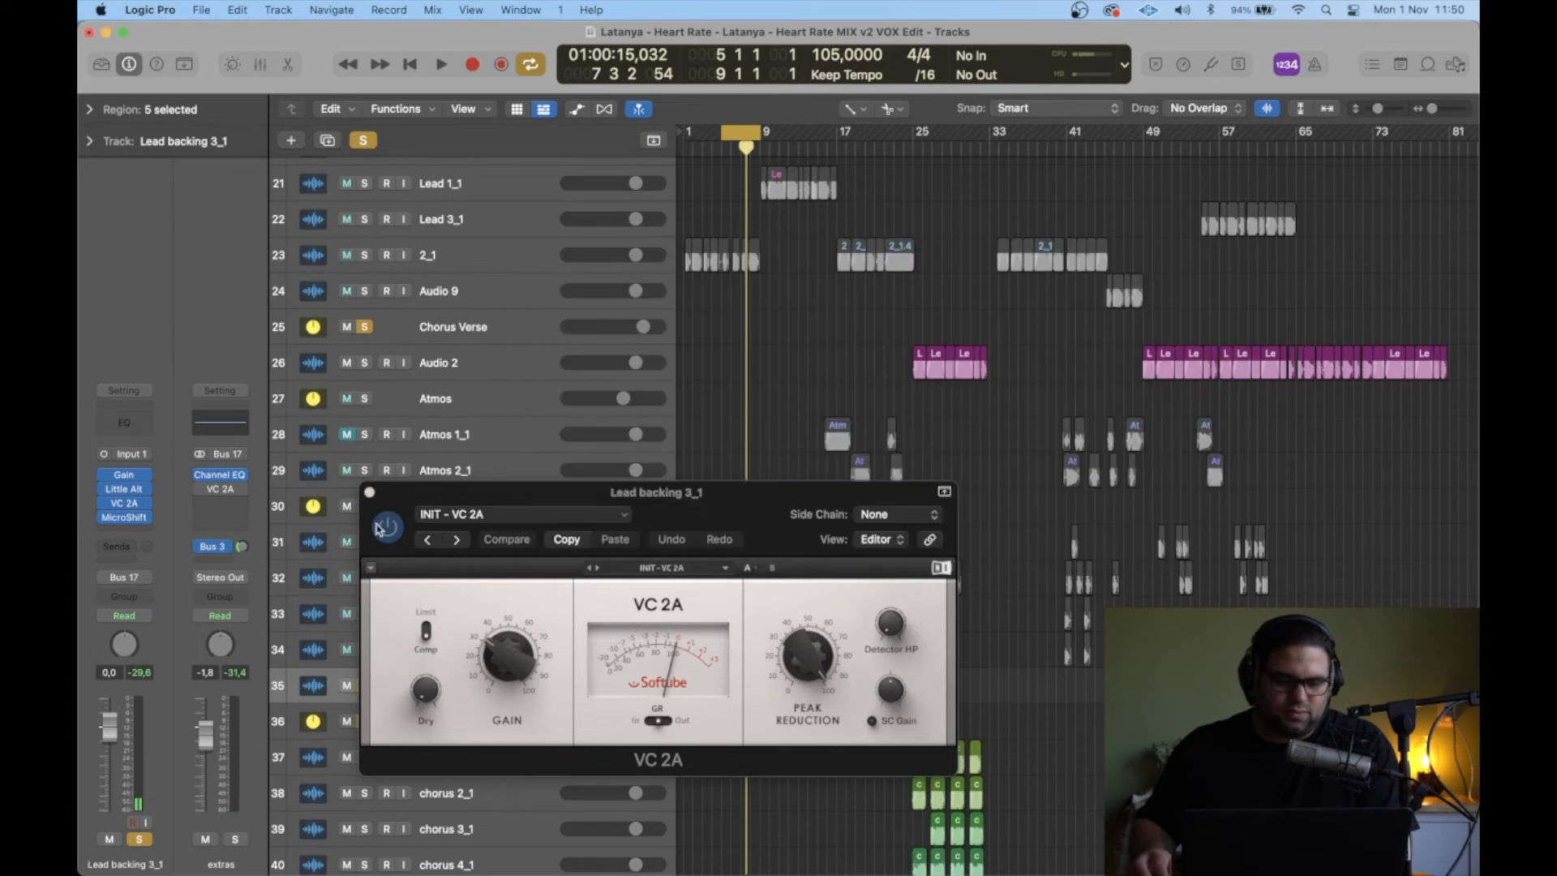
pyautogui.click(369, 492)
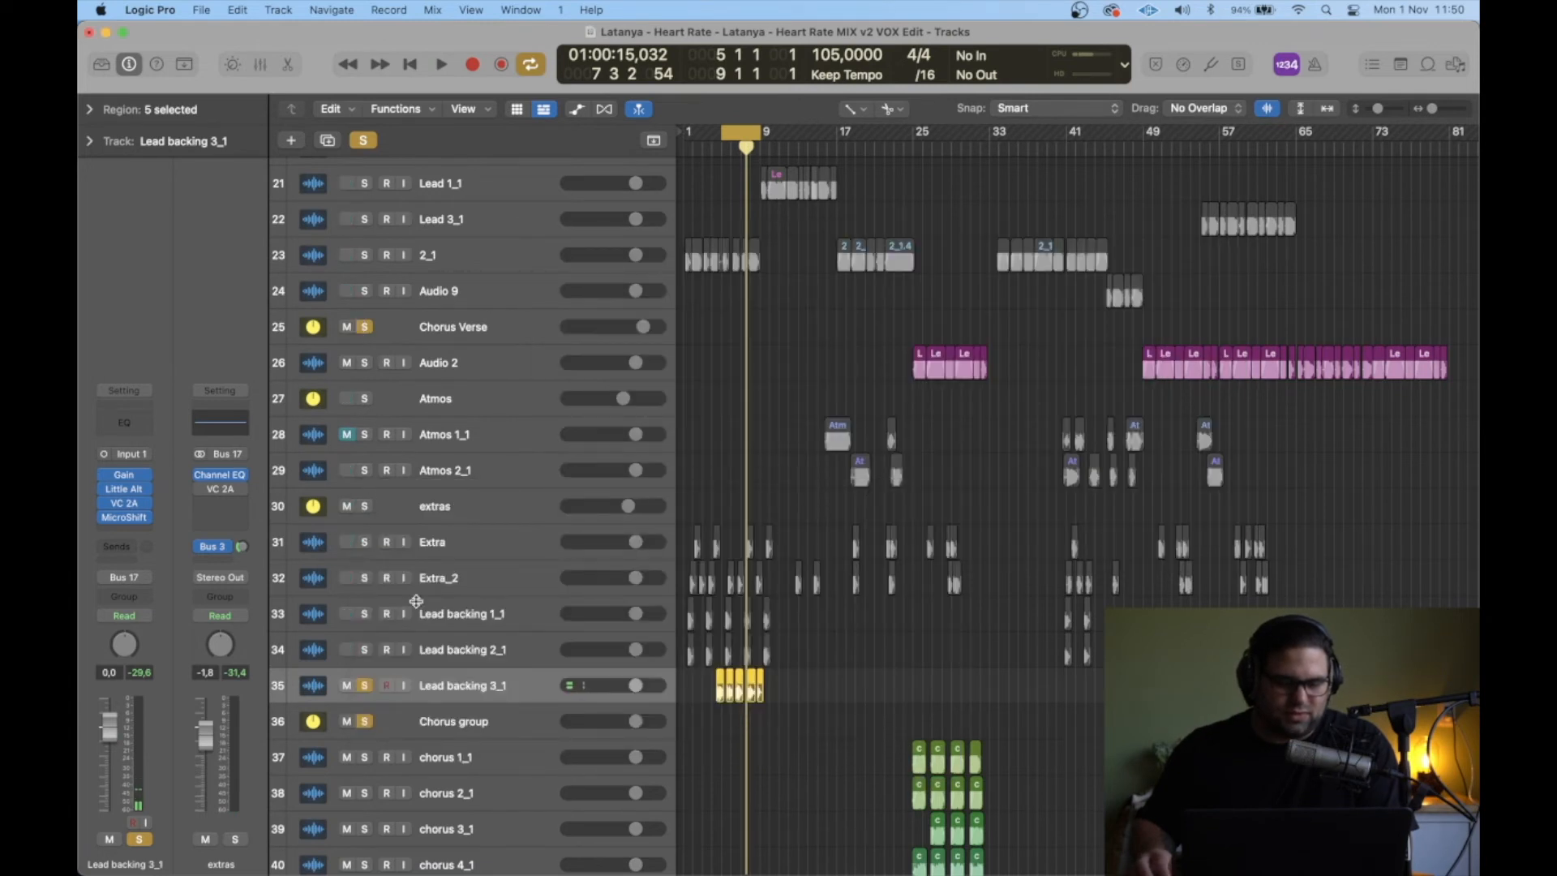
# Step: Solo the extras stack and review the channel strips of Extra and Extra_2
pyautogui.click(366, 506)
pyautogui.click(485, 545)
pyautogui.click(485, 581)
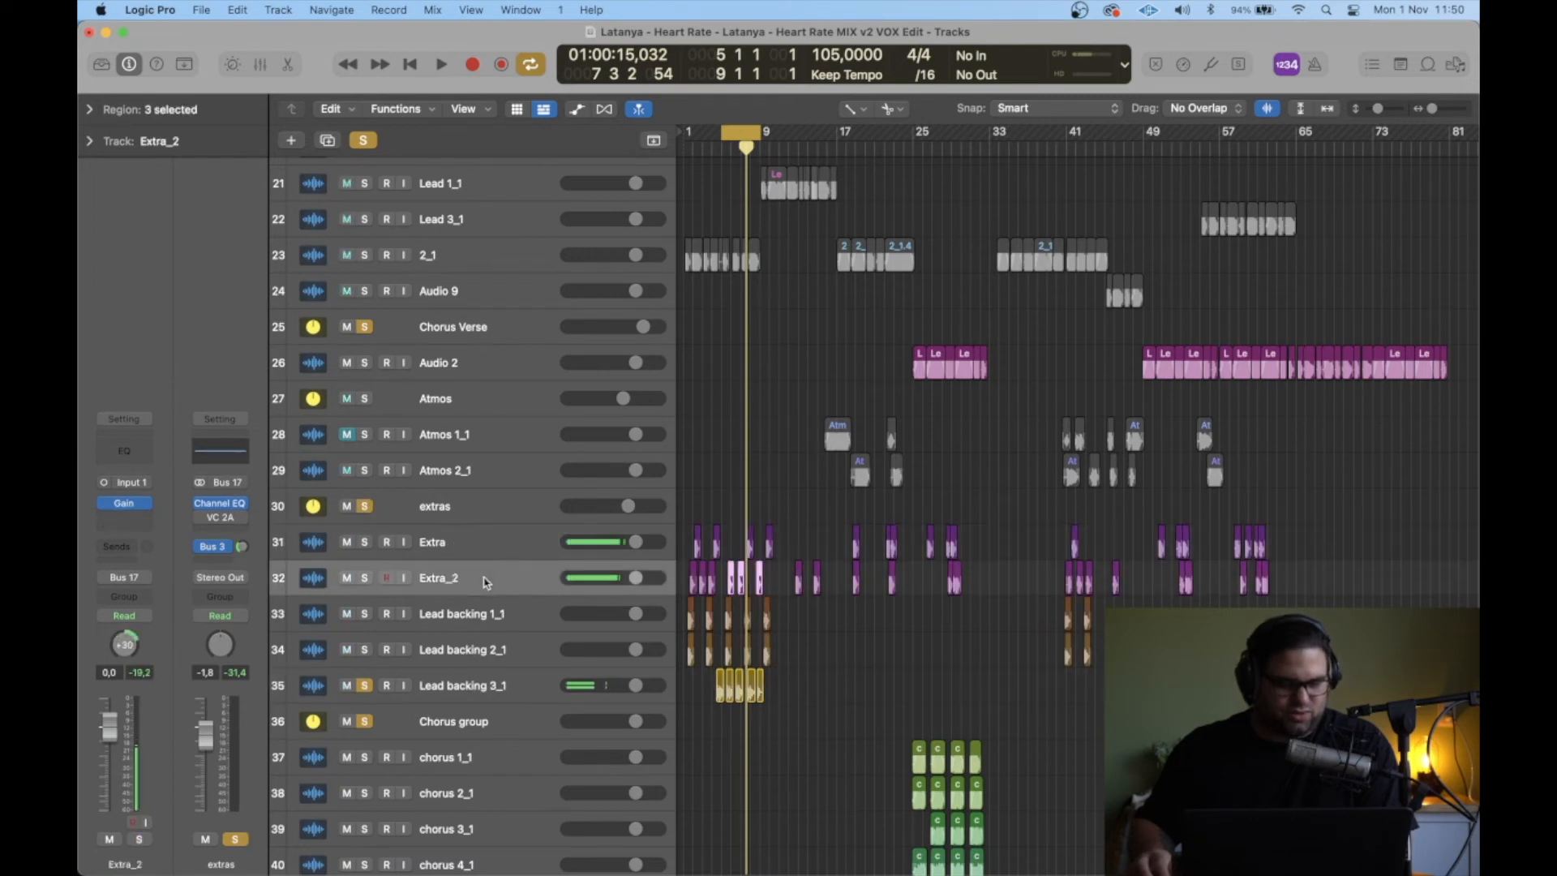
pyautogui.click(482, 521)
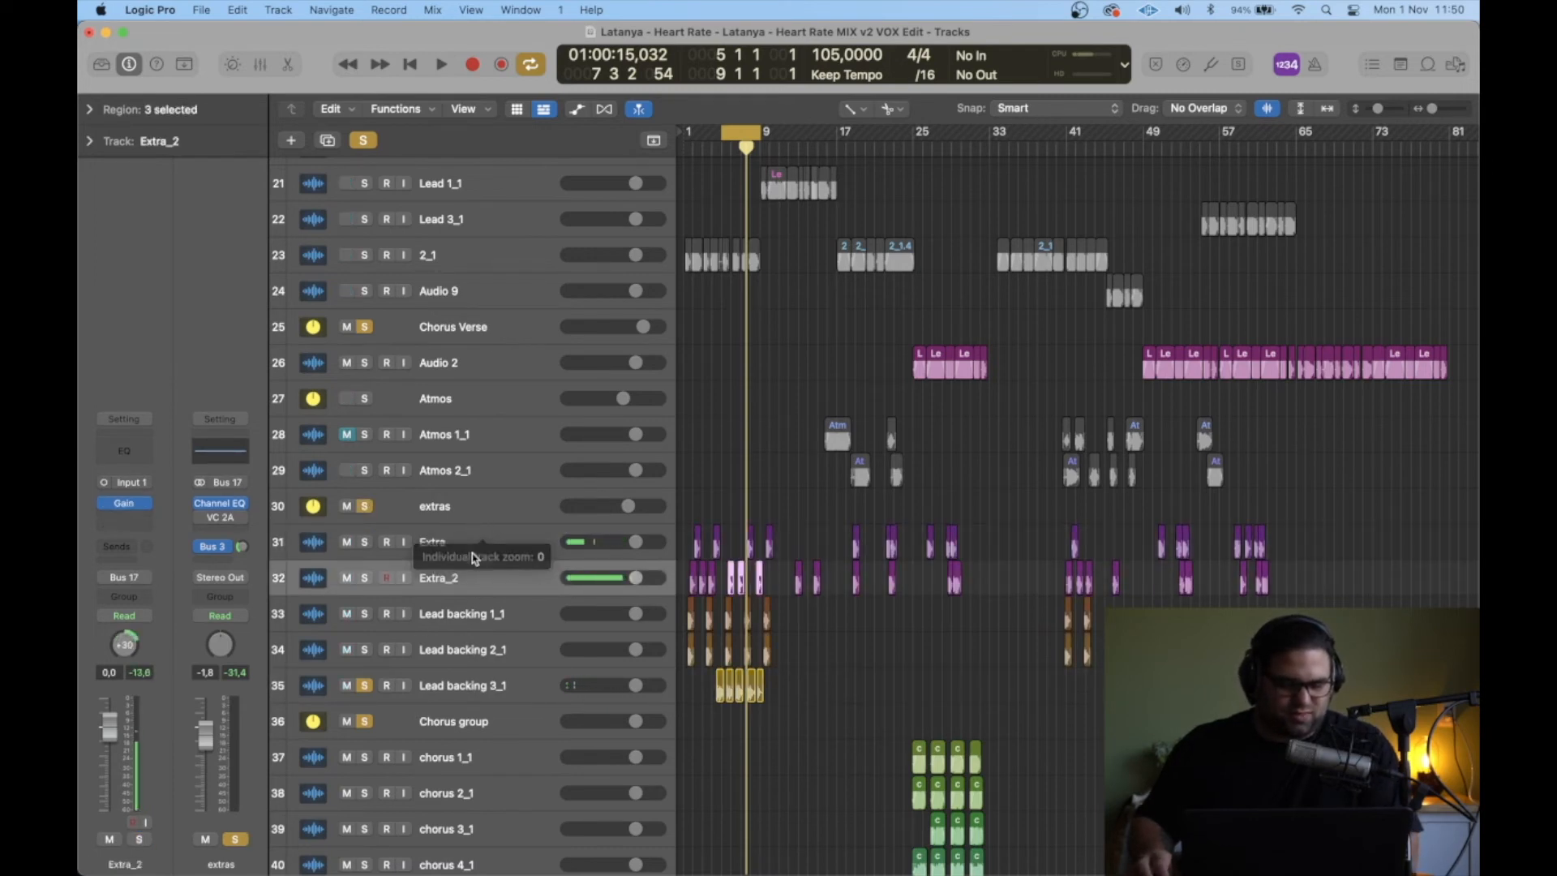
pyautogui.click(474, 542)
pyautogui.click(467, 582)
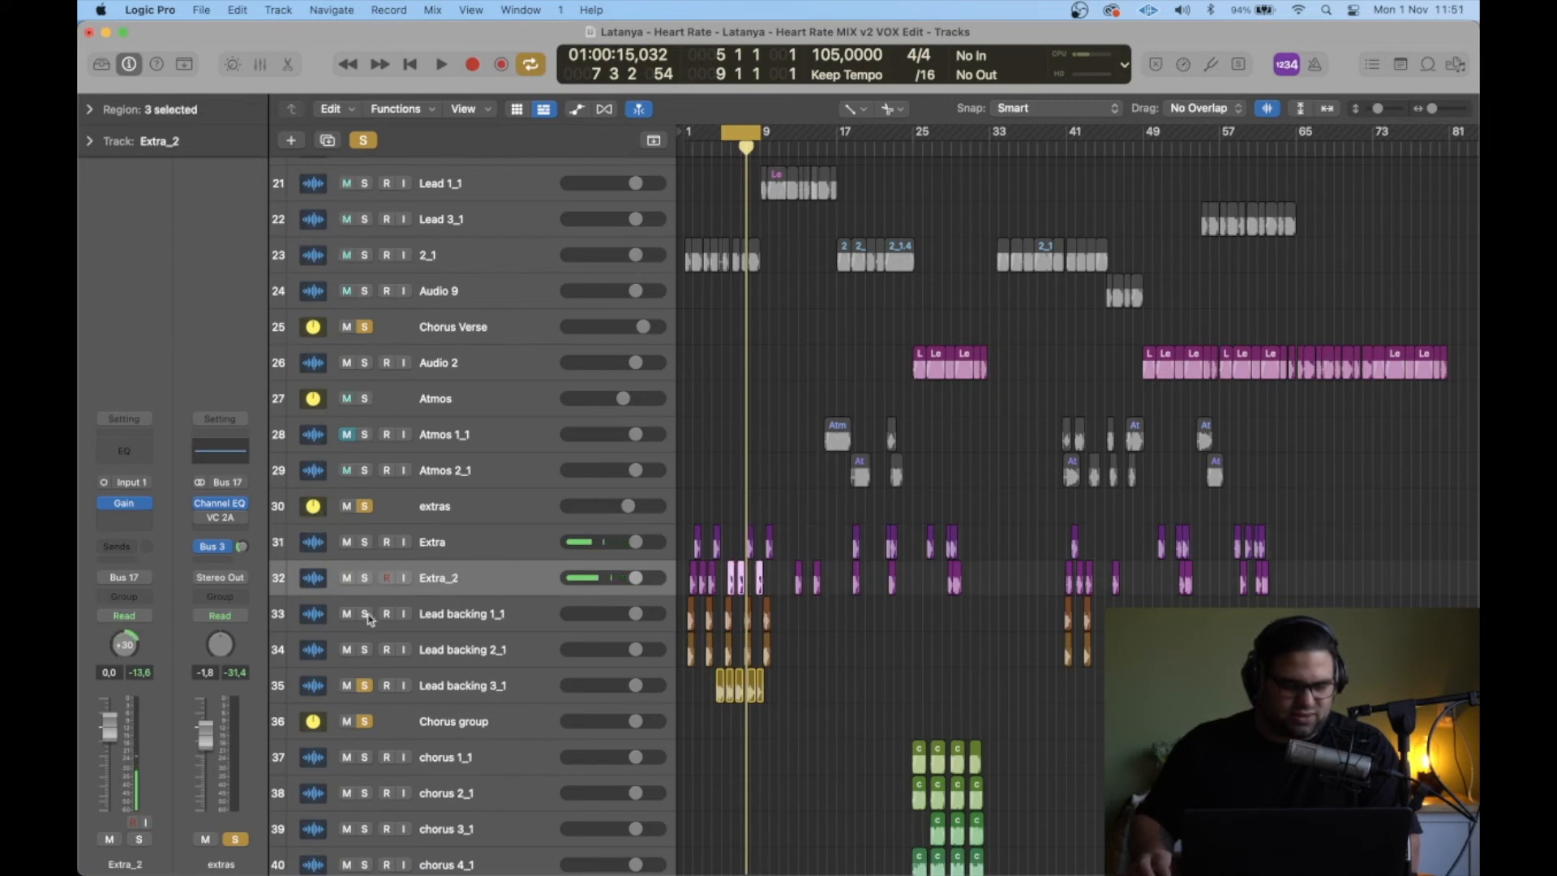
# Step: Solo Extra, Extra_2, all lead backing, chorus and Chorus extra tracks, plus the Lead Verse stack
pyautogui.click(364, 579)
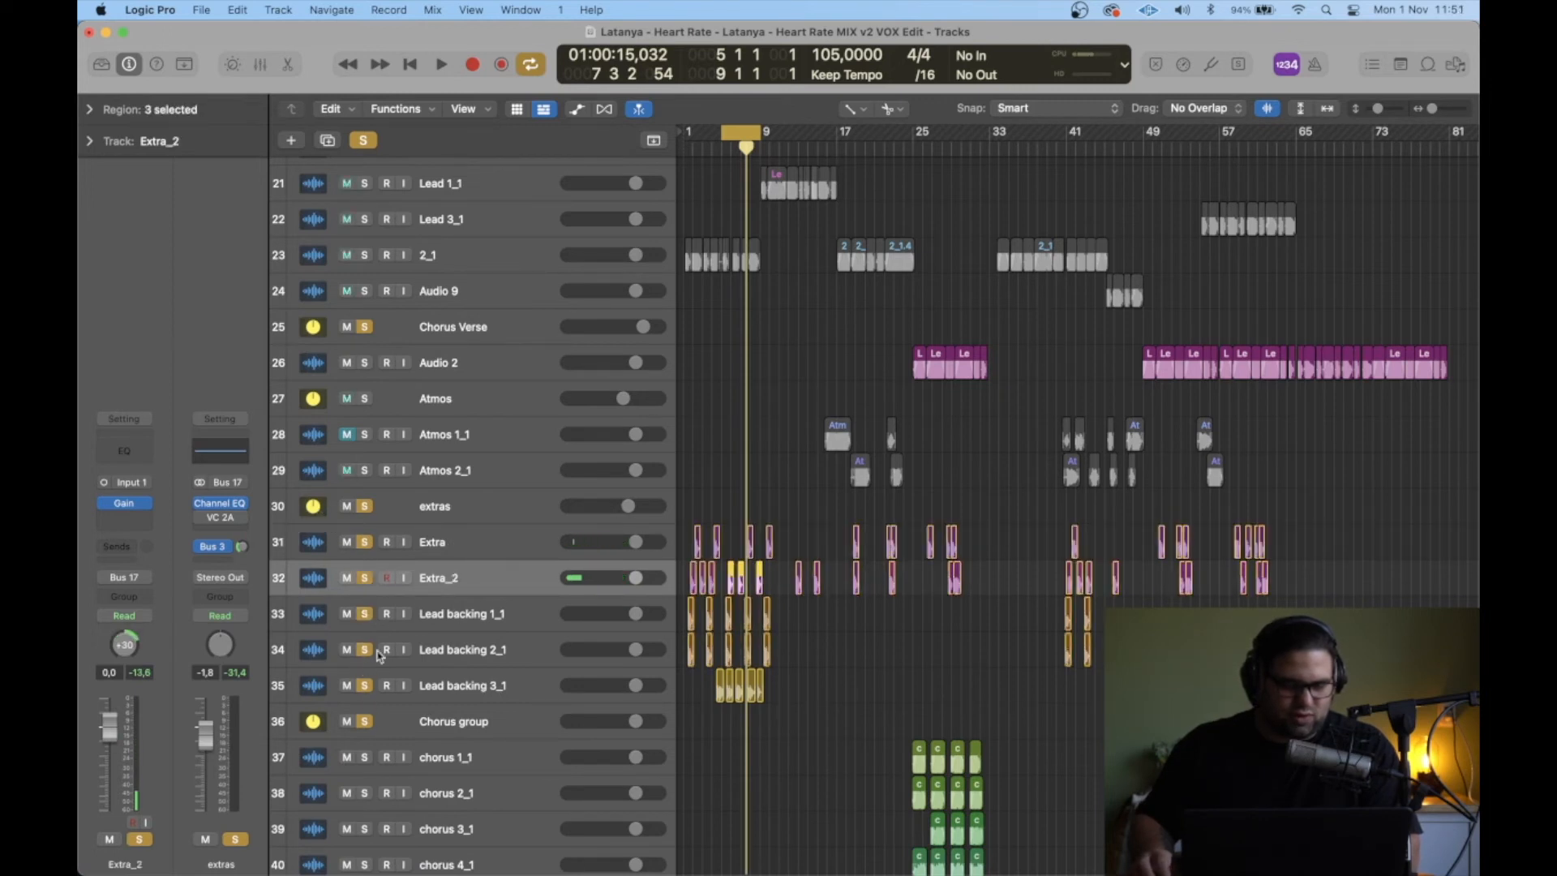
pyautogui.scroll(-4, 378, 655)
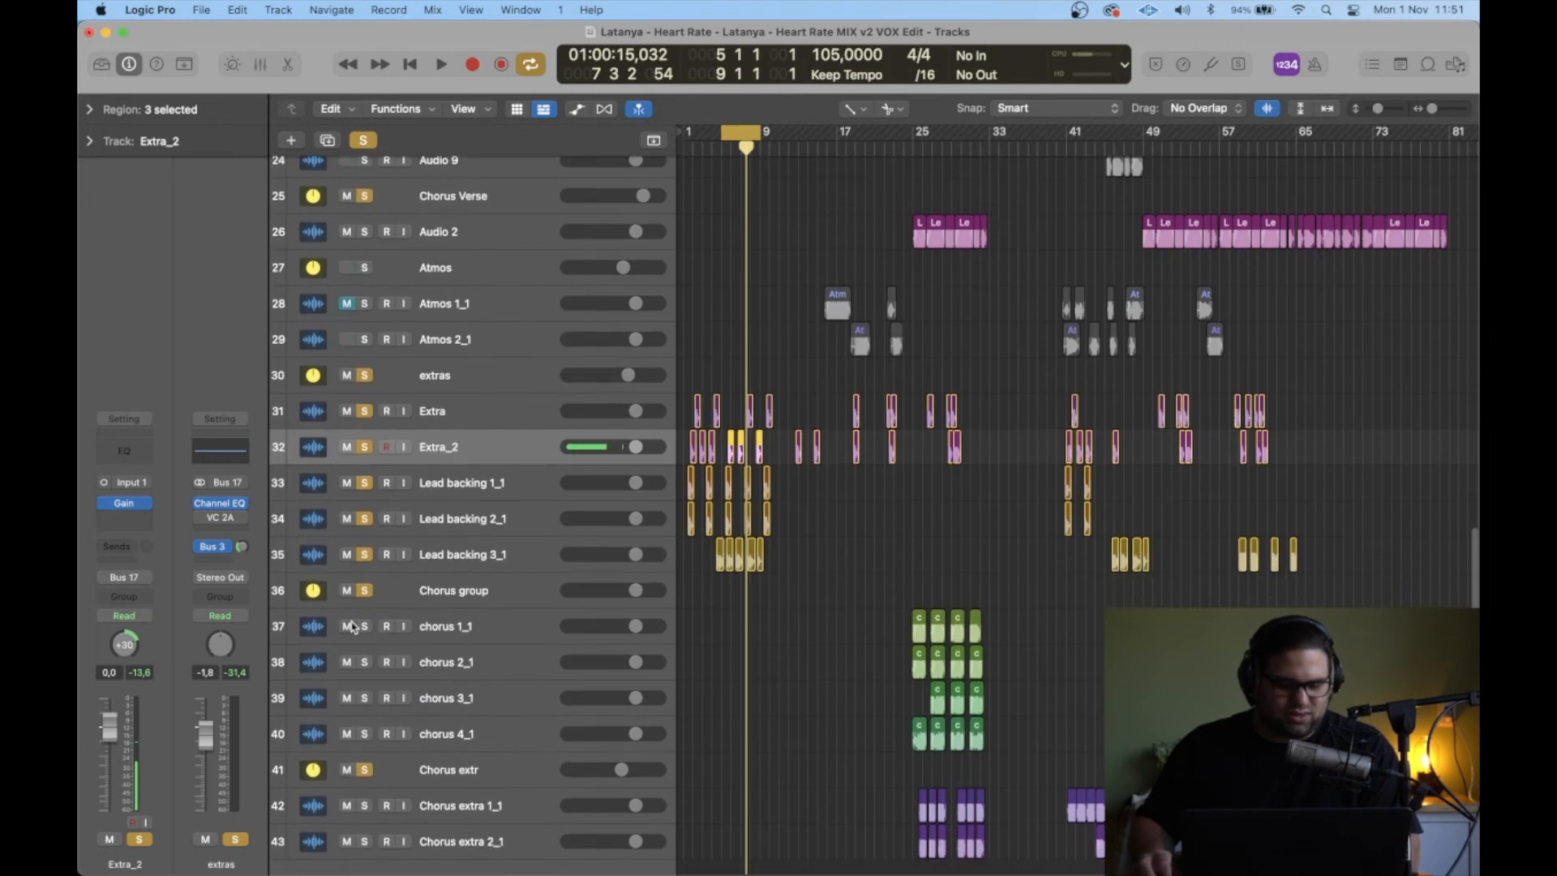
pyautogui.click(364, 659)
pyautogui.scroll(3, 381, 689)
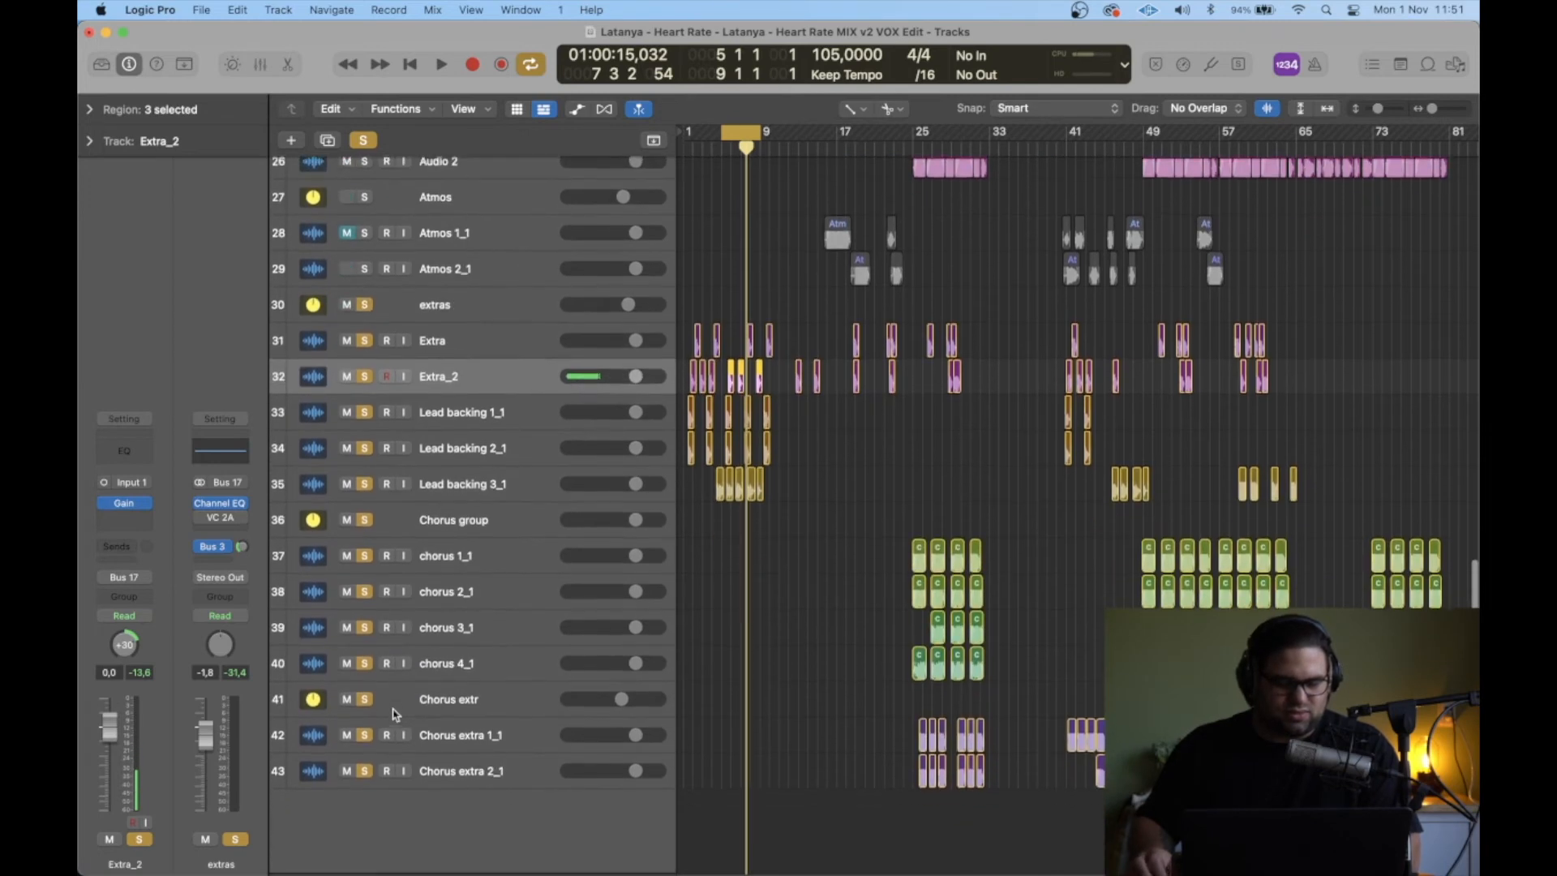
pyautogui.scroll(5, 392, 721)
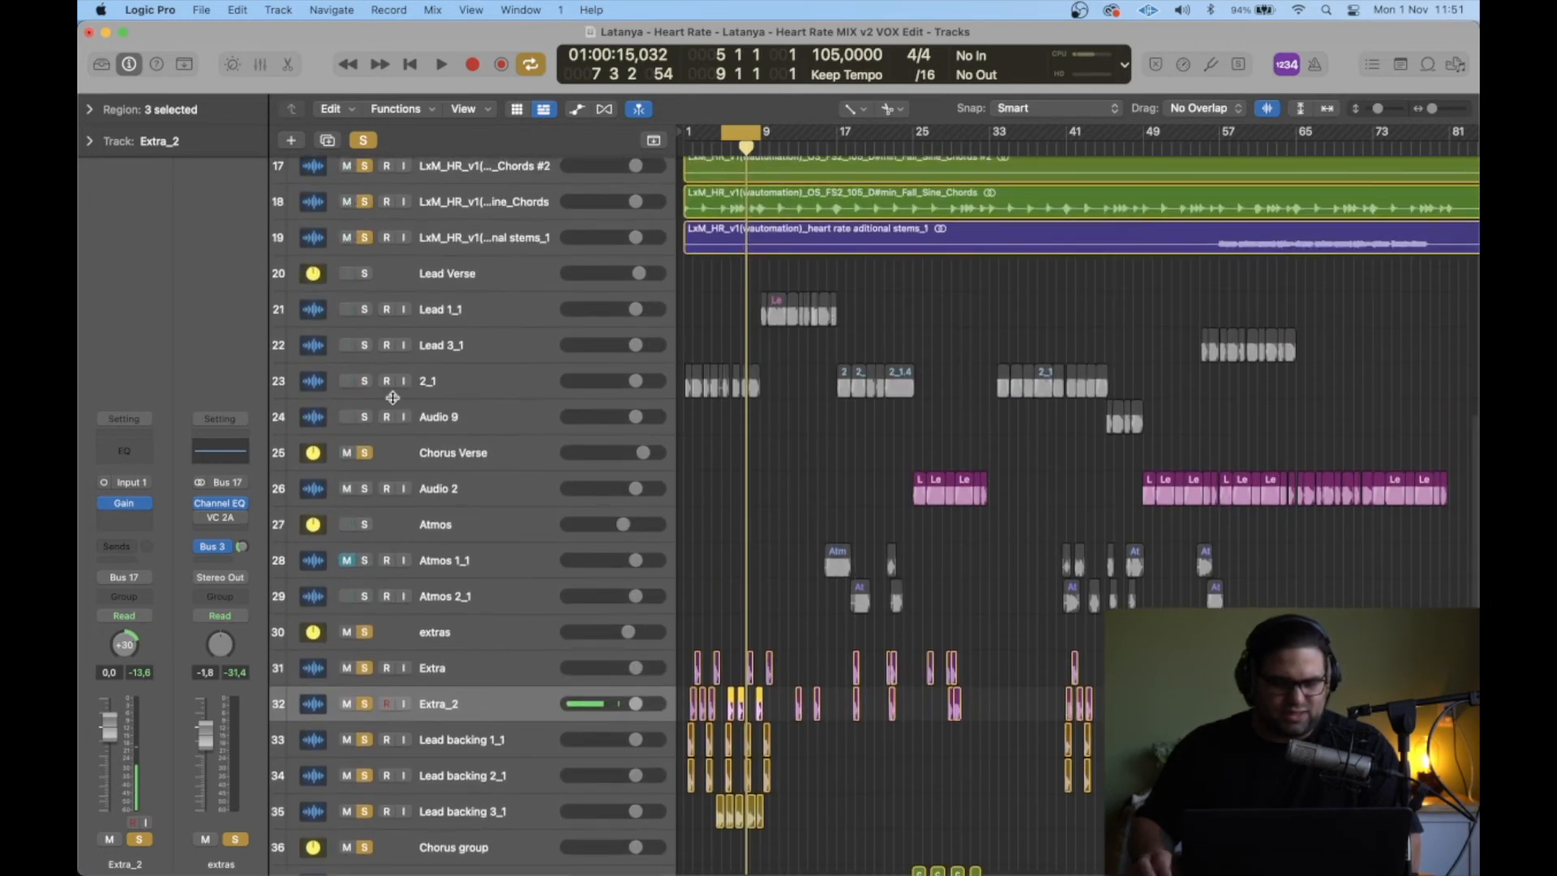
pyautogui.click(366, 280)
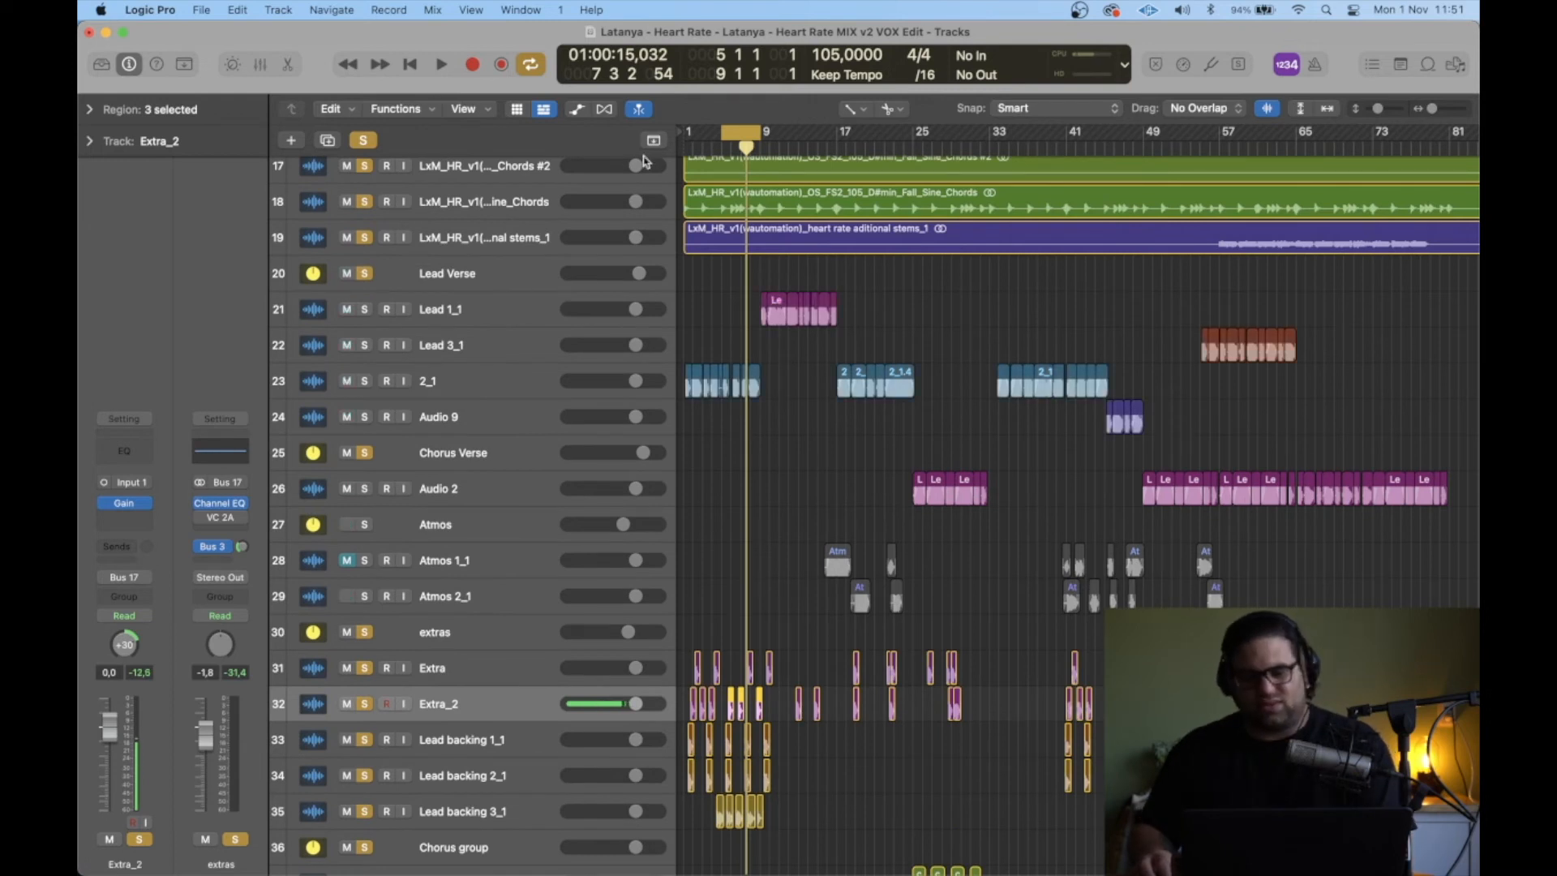
# Step: Set the cycle region to bars 1 to 9, play the opening with all soloed vocals and run on to bar 10 with cycling off
pyautogui.moveTo(723, 132); pyautogui.dragTo(661, 140)
pyautogui.press('space')
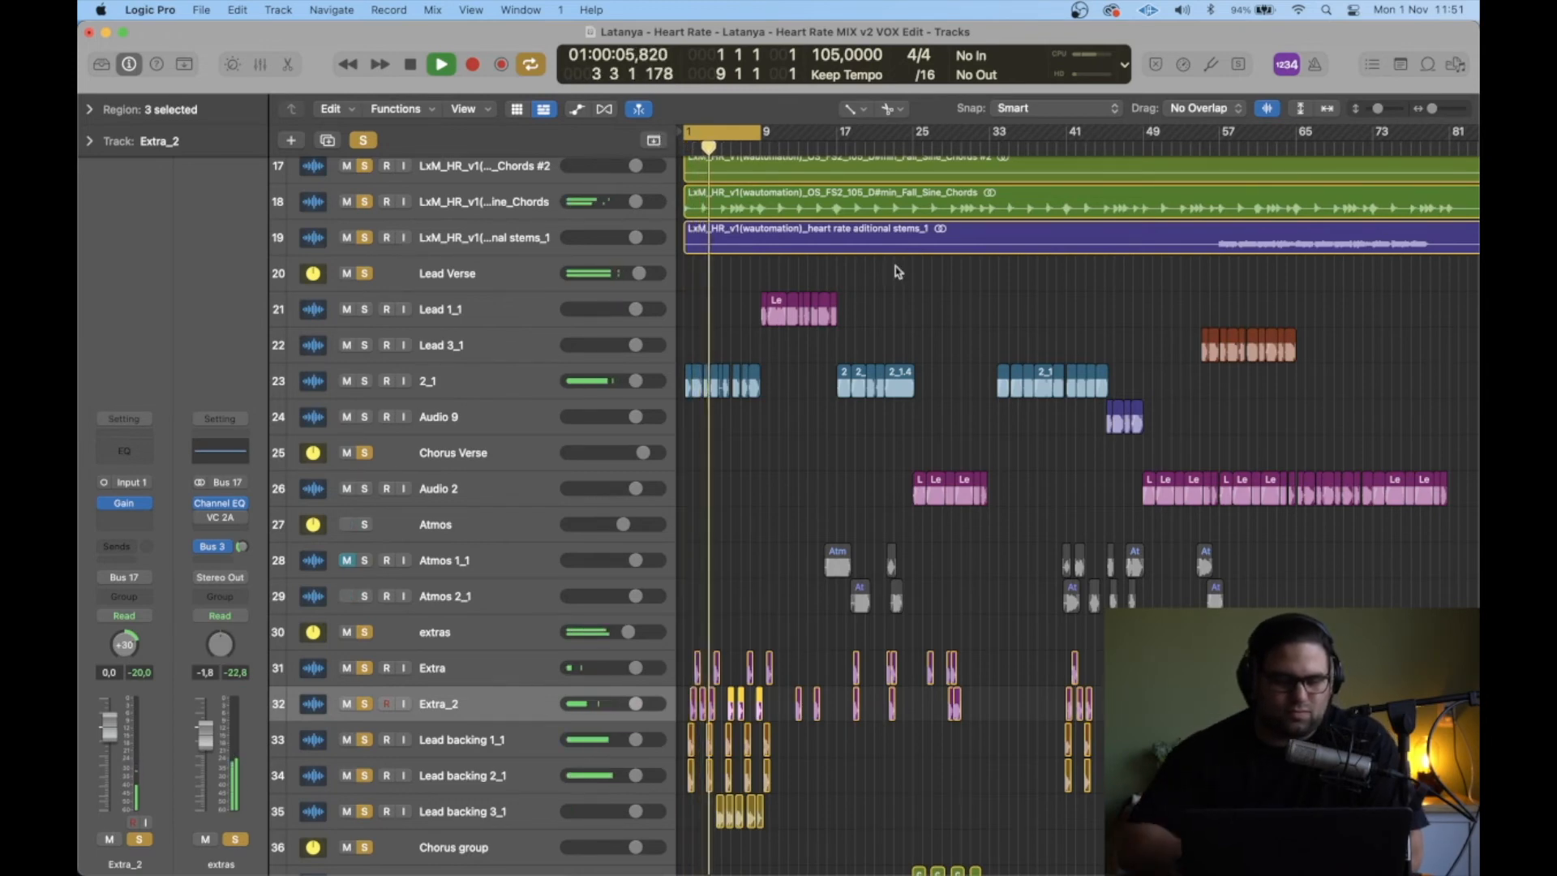
pyautogui.scroll(10, 897, 272)
pyautogui.scroll(-8, 897, 297)
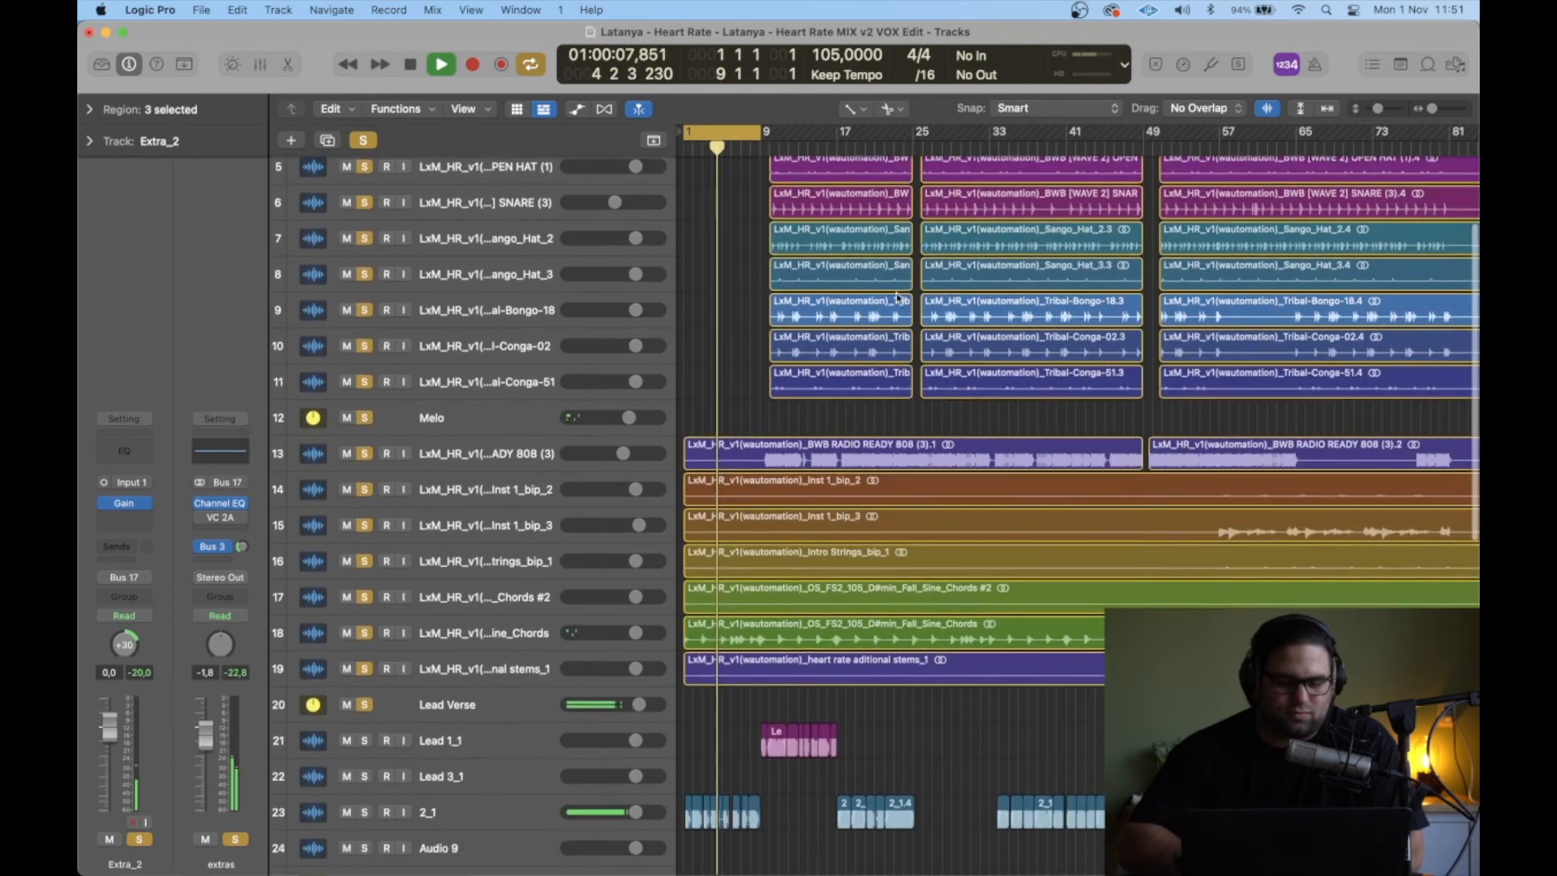
pyautogui.scroll(-3, 899, 297)
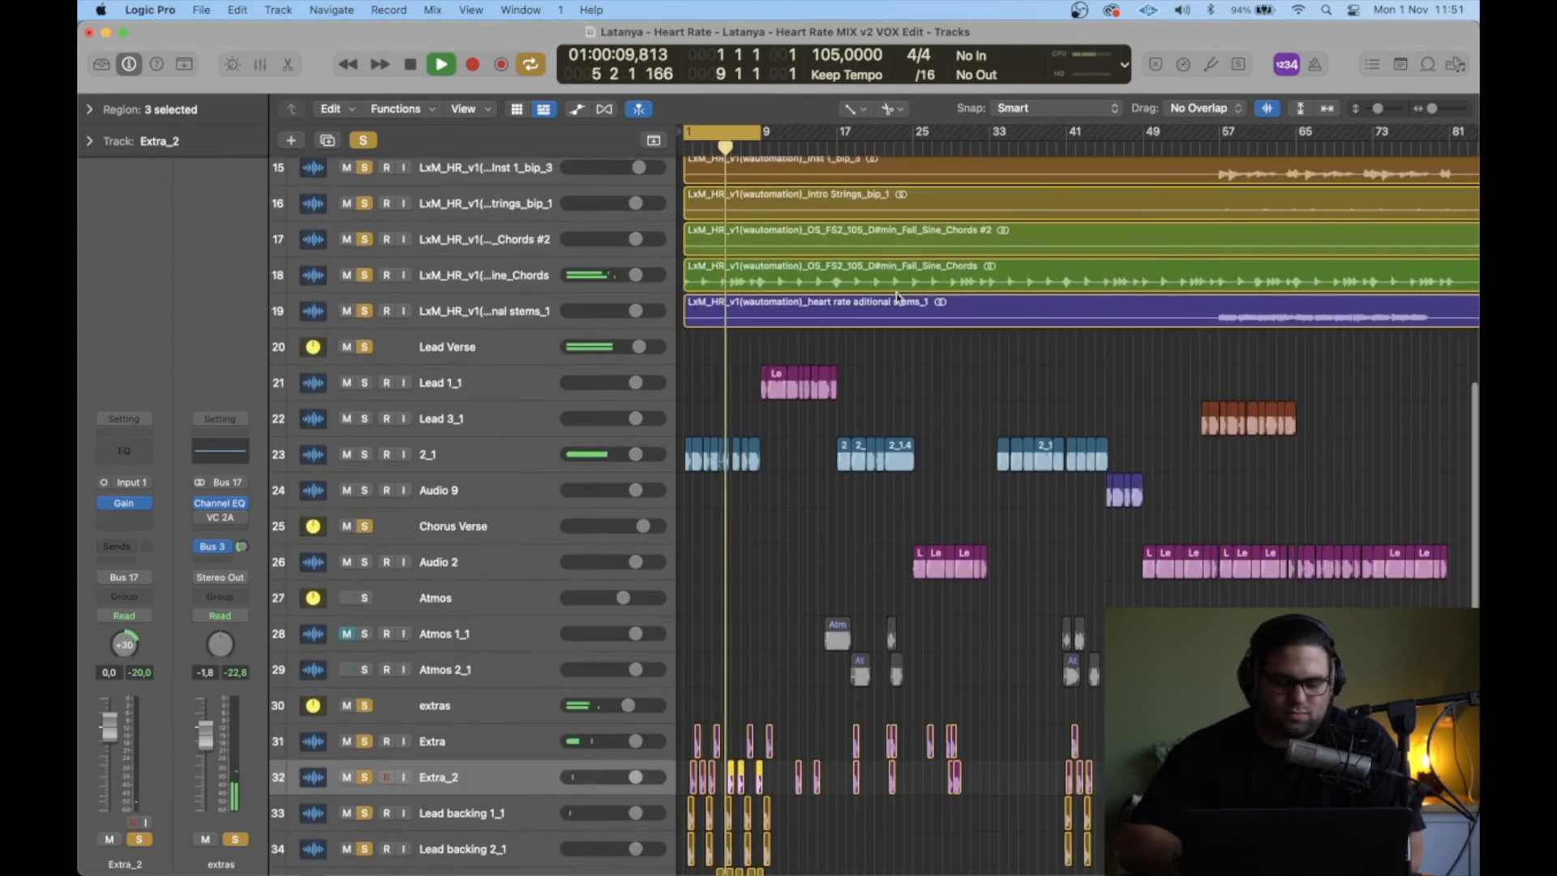
pyautogui.scroll(-4, 897, 298)
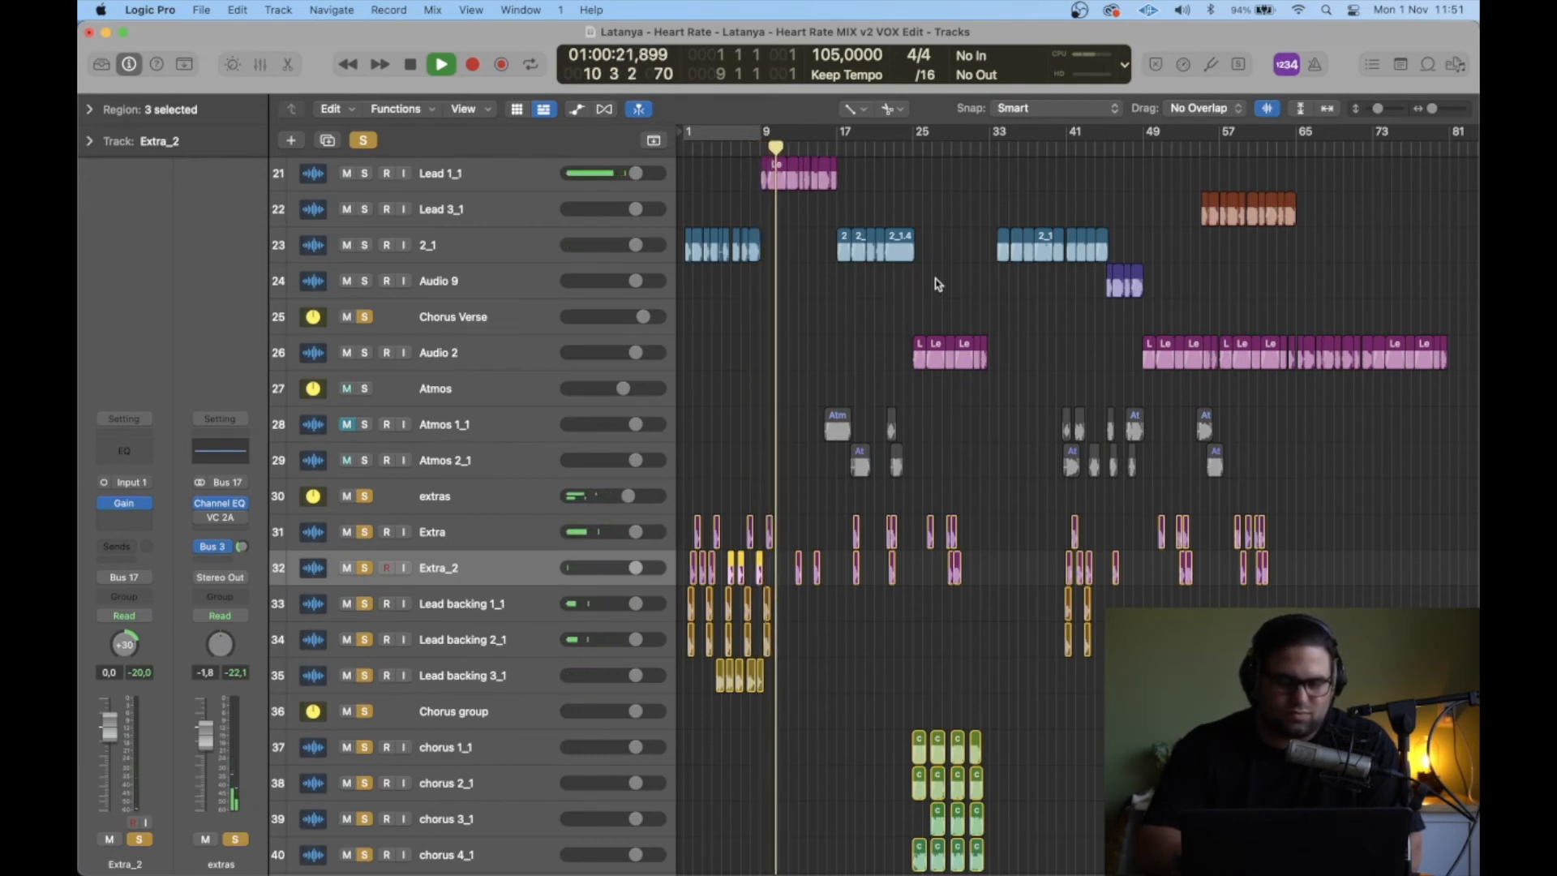
pyautogui.press('space')
# Step: Add the Atmos stack to the soloed tracks with Atmos 2_1 selected and play the song from bar 14
pyautogui.click(807, 147)
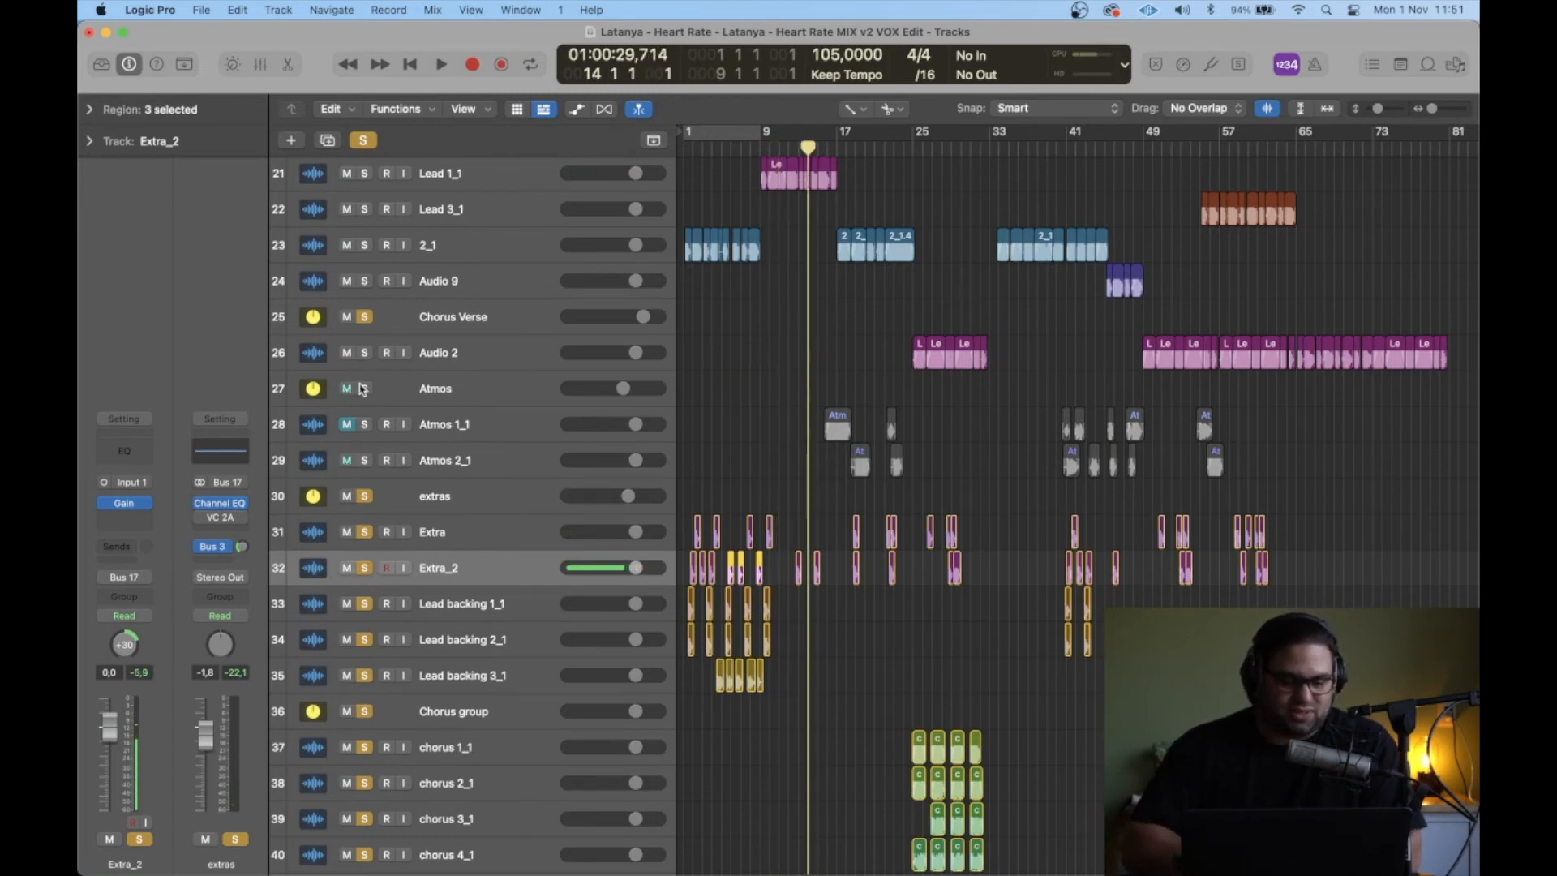
pyautogui.click(468, 466)
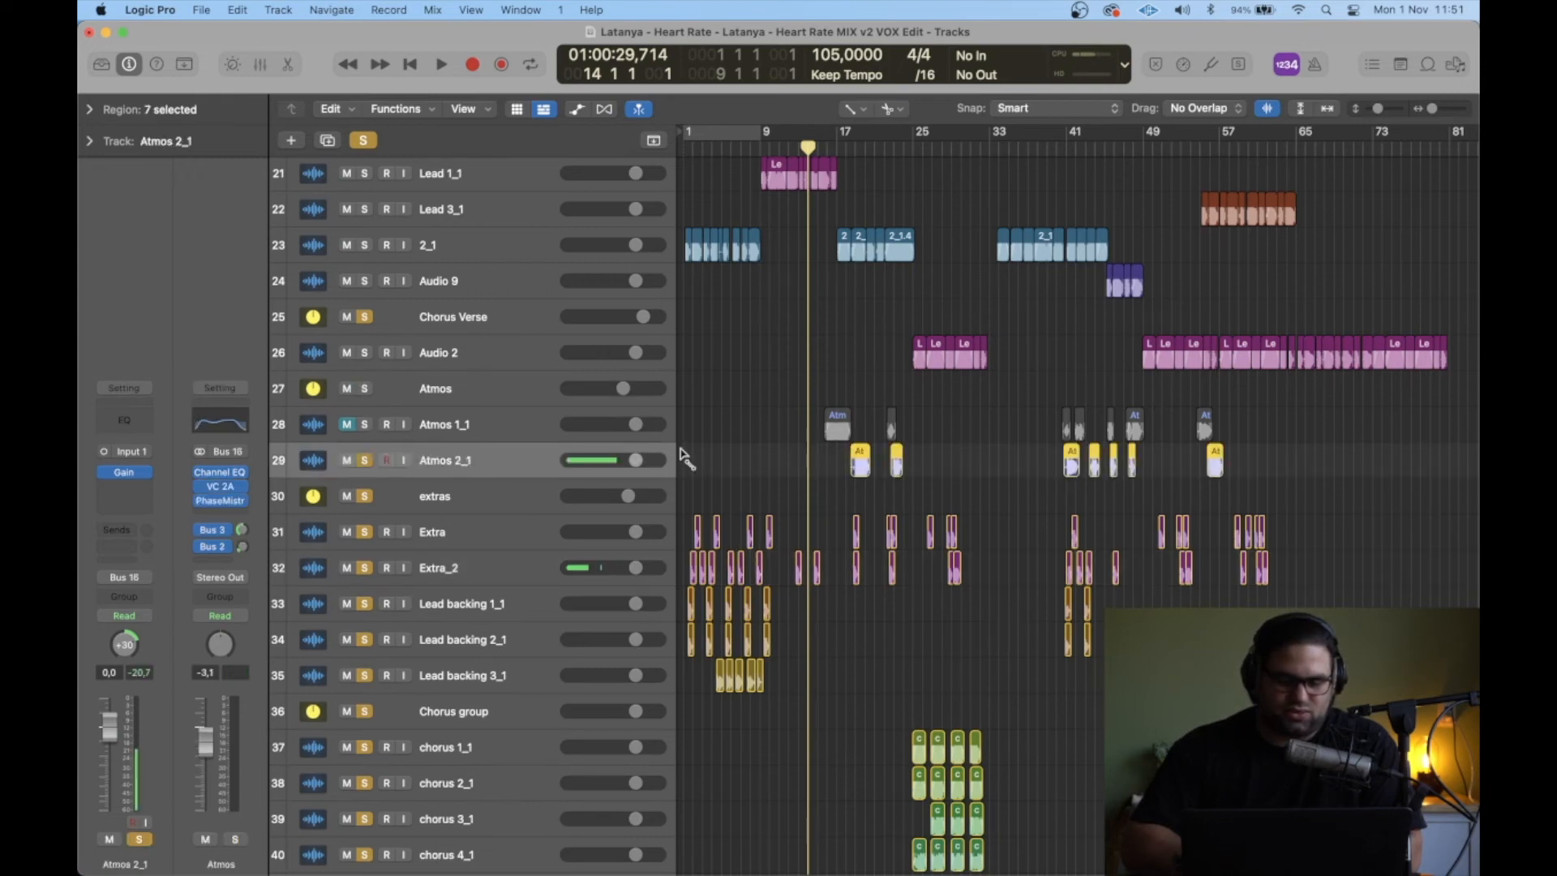
pyautogui.hscroll(3, 740, 459)
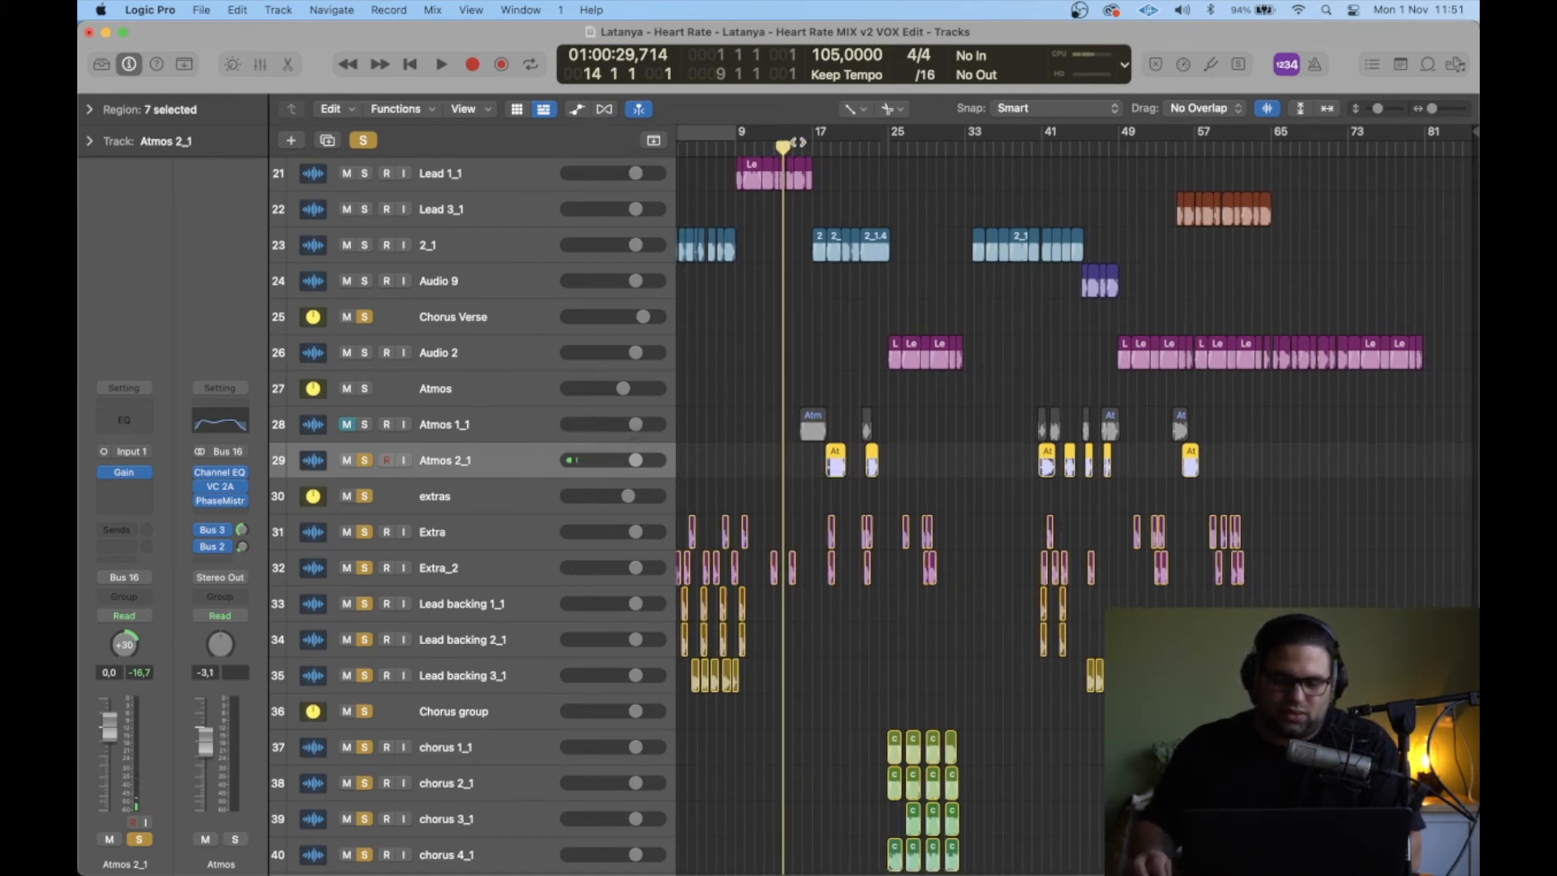
pyautogui.press('space')
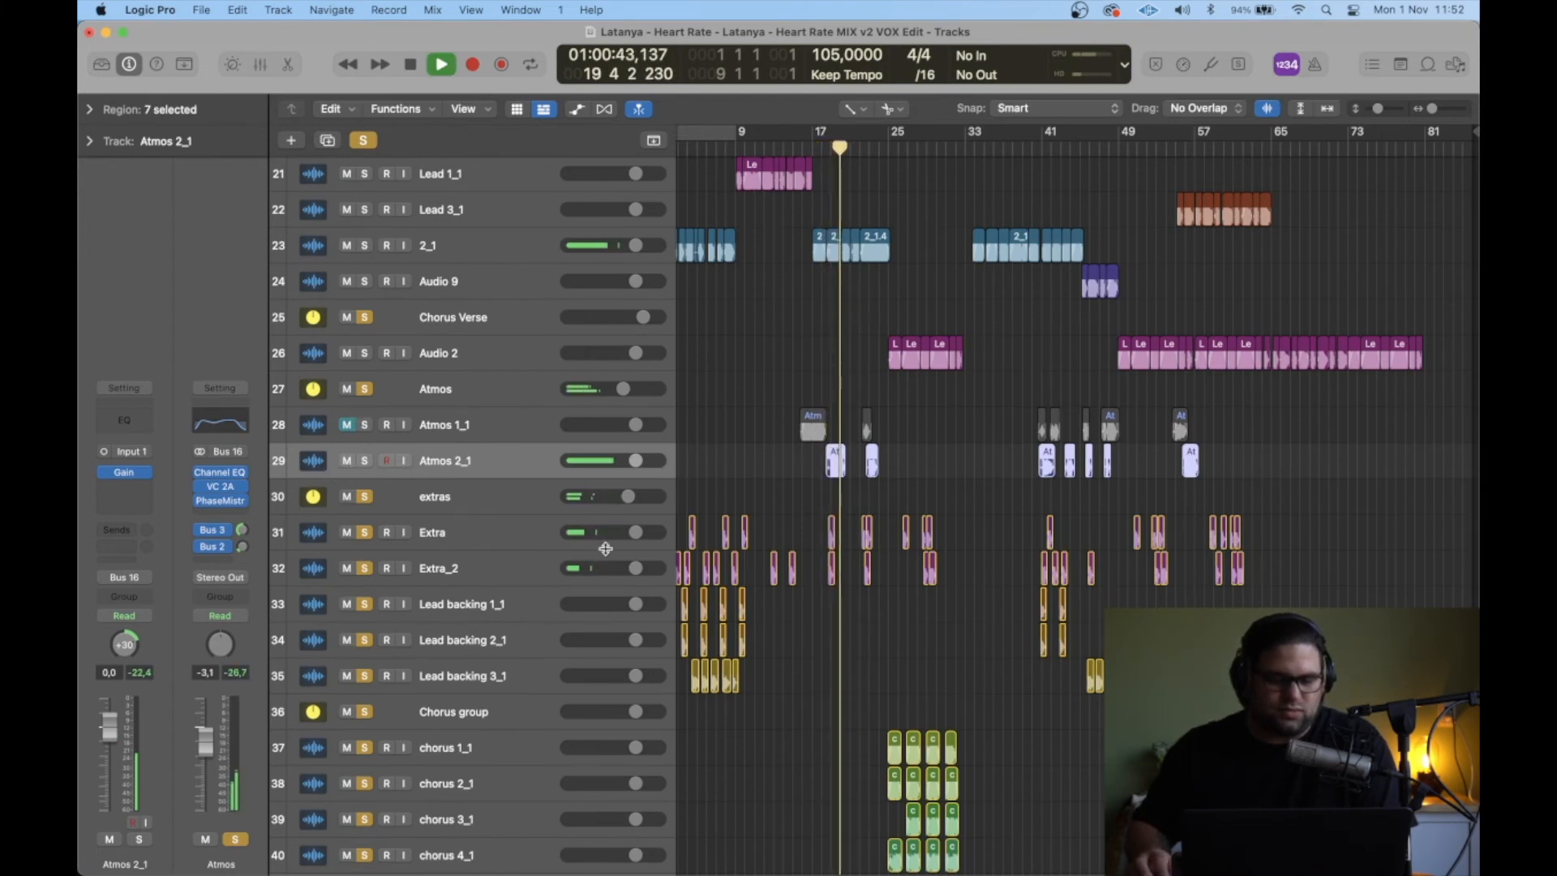
pyautogui.scroll(-2, 706, 421)
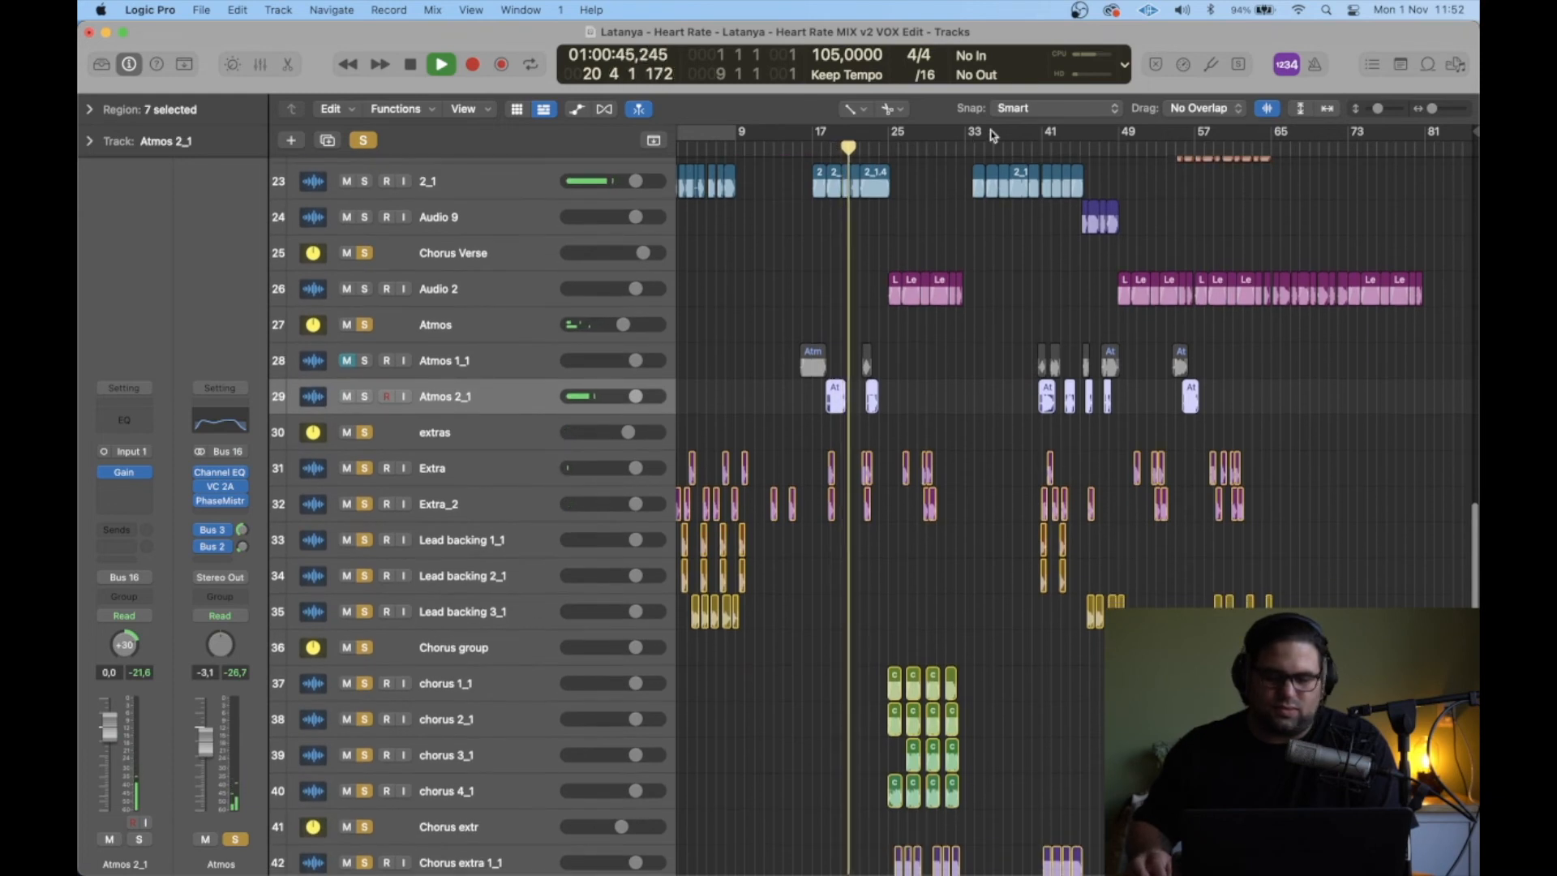
# Step: Play the arrangement briefly from about bar 41 and set the cycle region to bars 41 to 49
pyautogui.click(1037, 152)
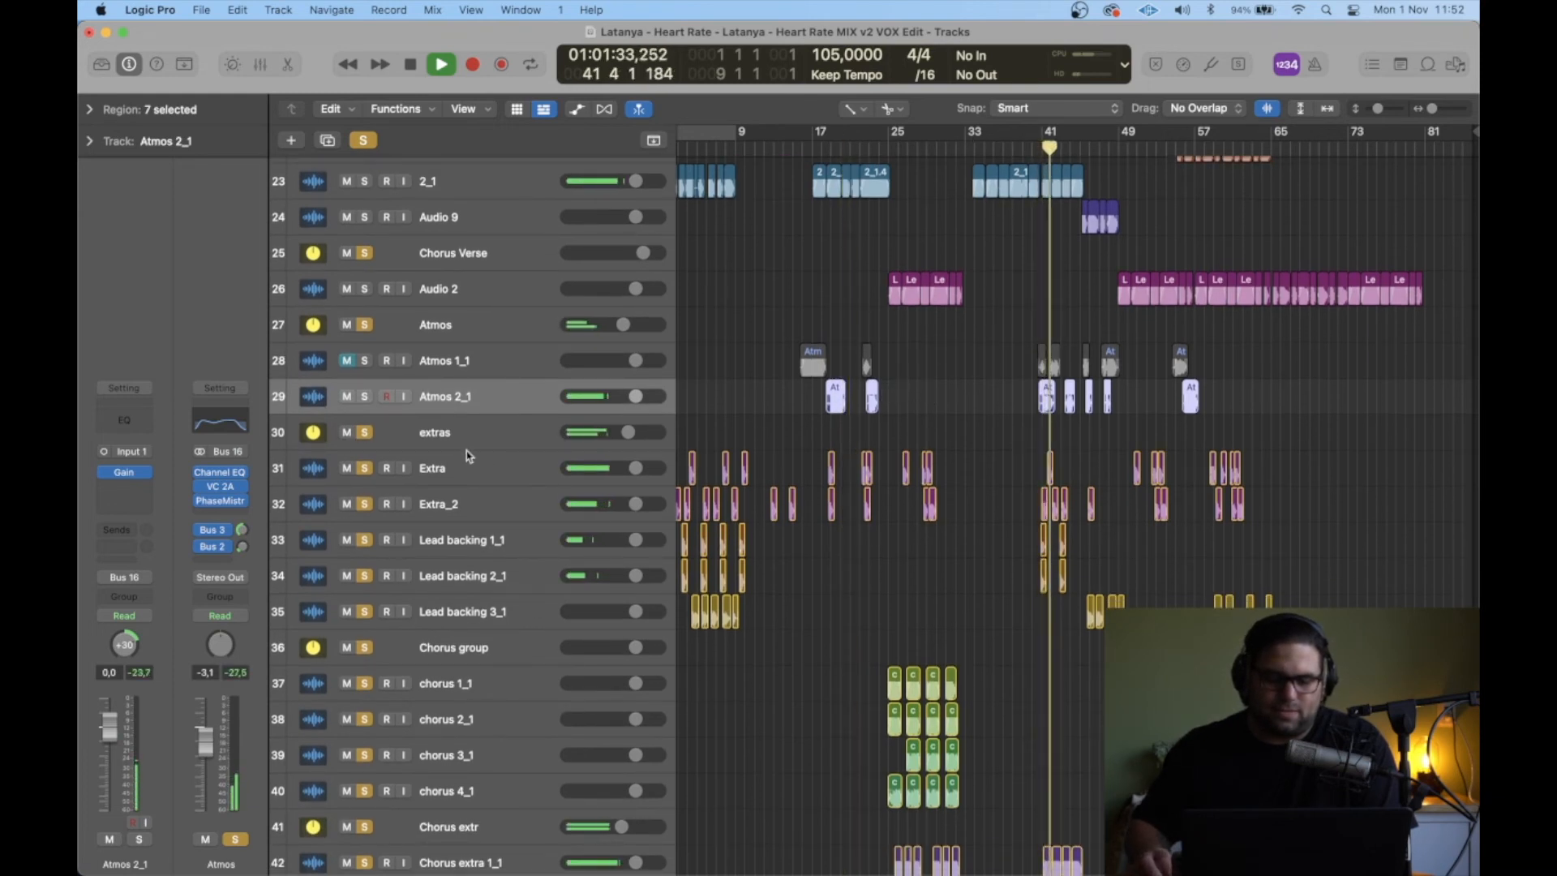
pyautogui.scroll(-4, 470, 459)
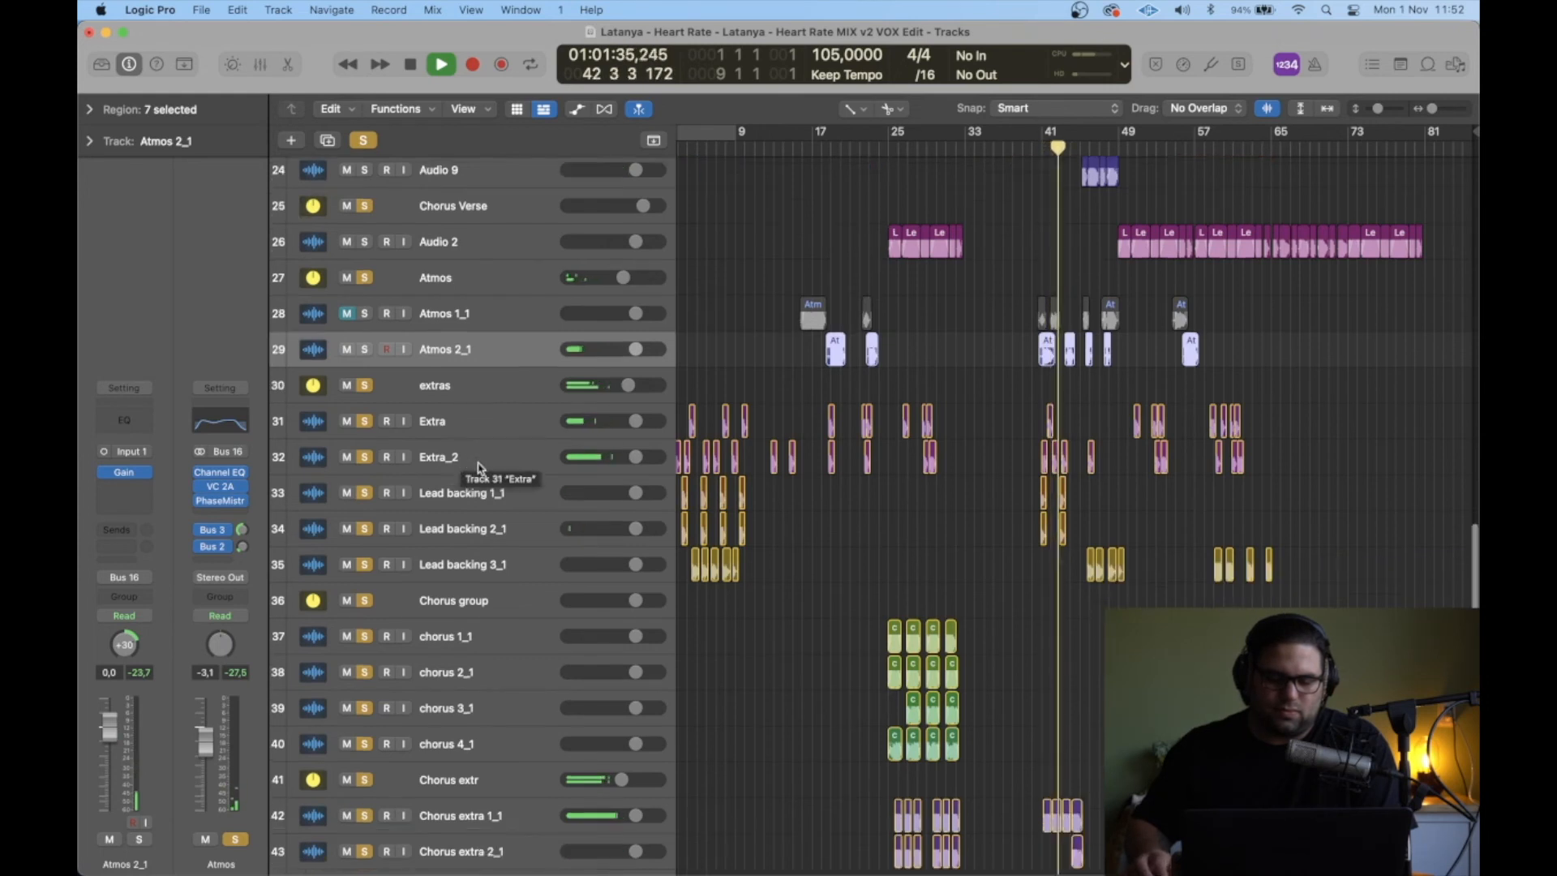
pyautogui.press('space')
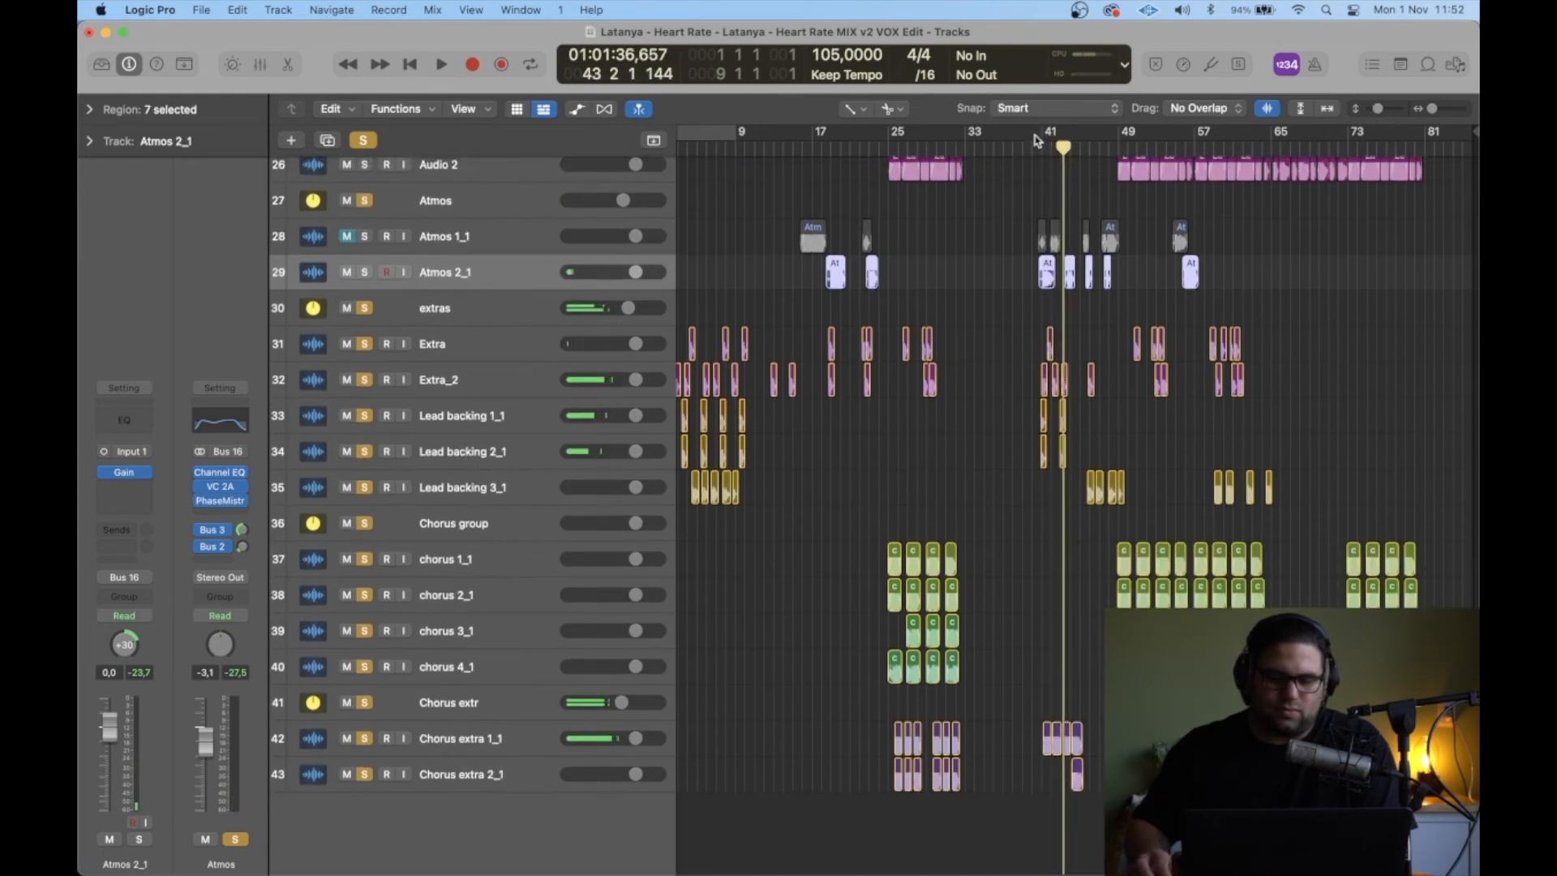
pyautogui.moveTo(1034, 140); pyautogui.dragTo(1118, 132)
pyautogui.scroll(1, 322, 561)
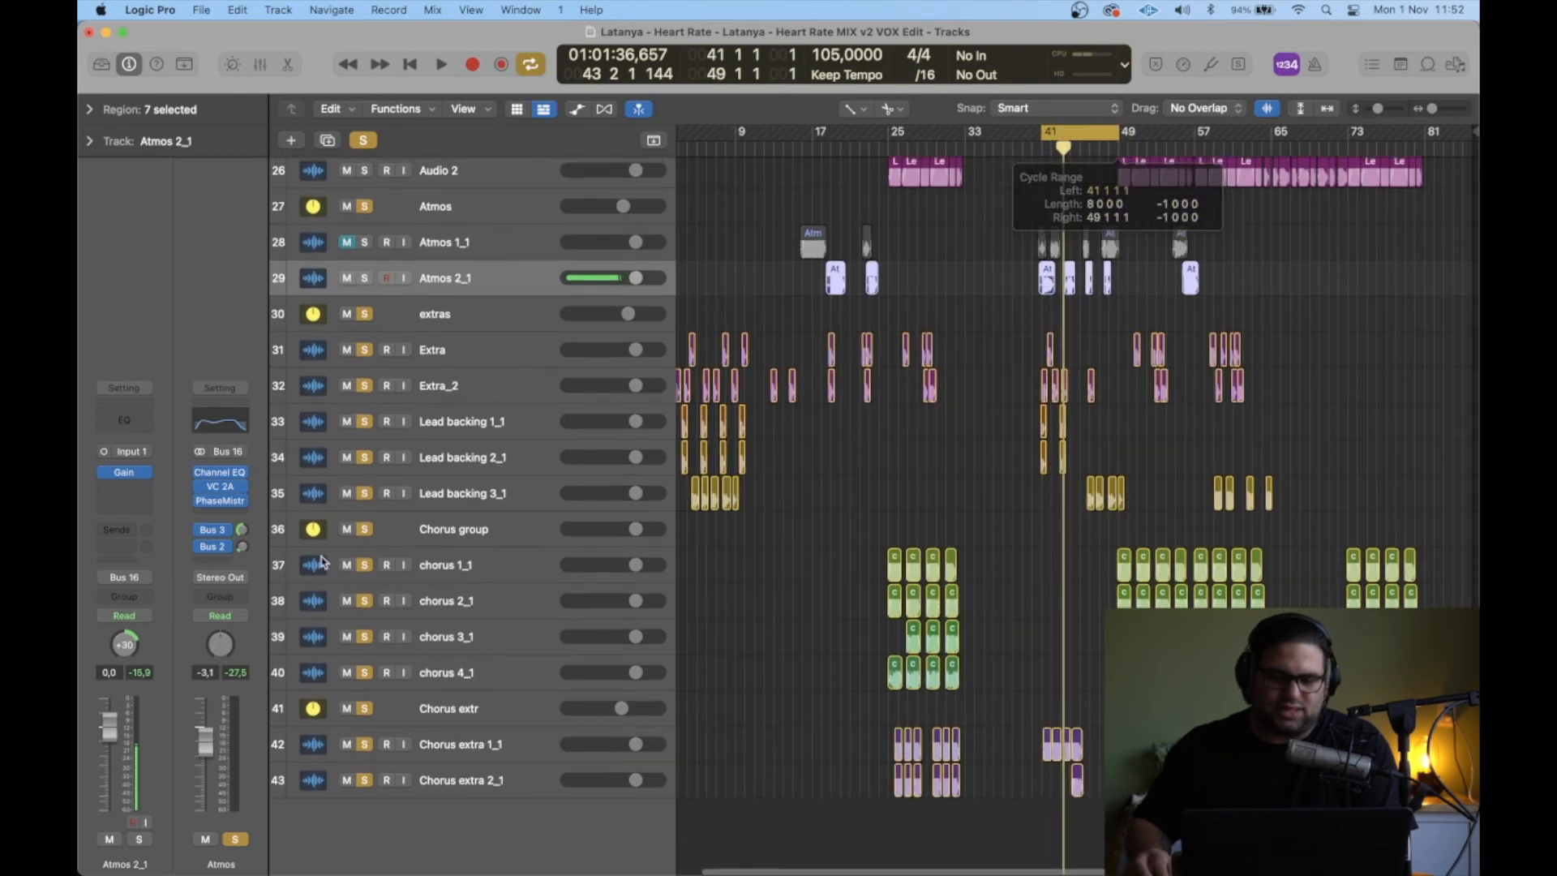
# Step: Unsolo the extras, chorus, Lead Verse and Chorus Verse tracks and solo Atmos 2_1 inside the Atmos stack
pyautogui.moveTo(358, 528); pyautogui.dragTo(340, 859)
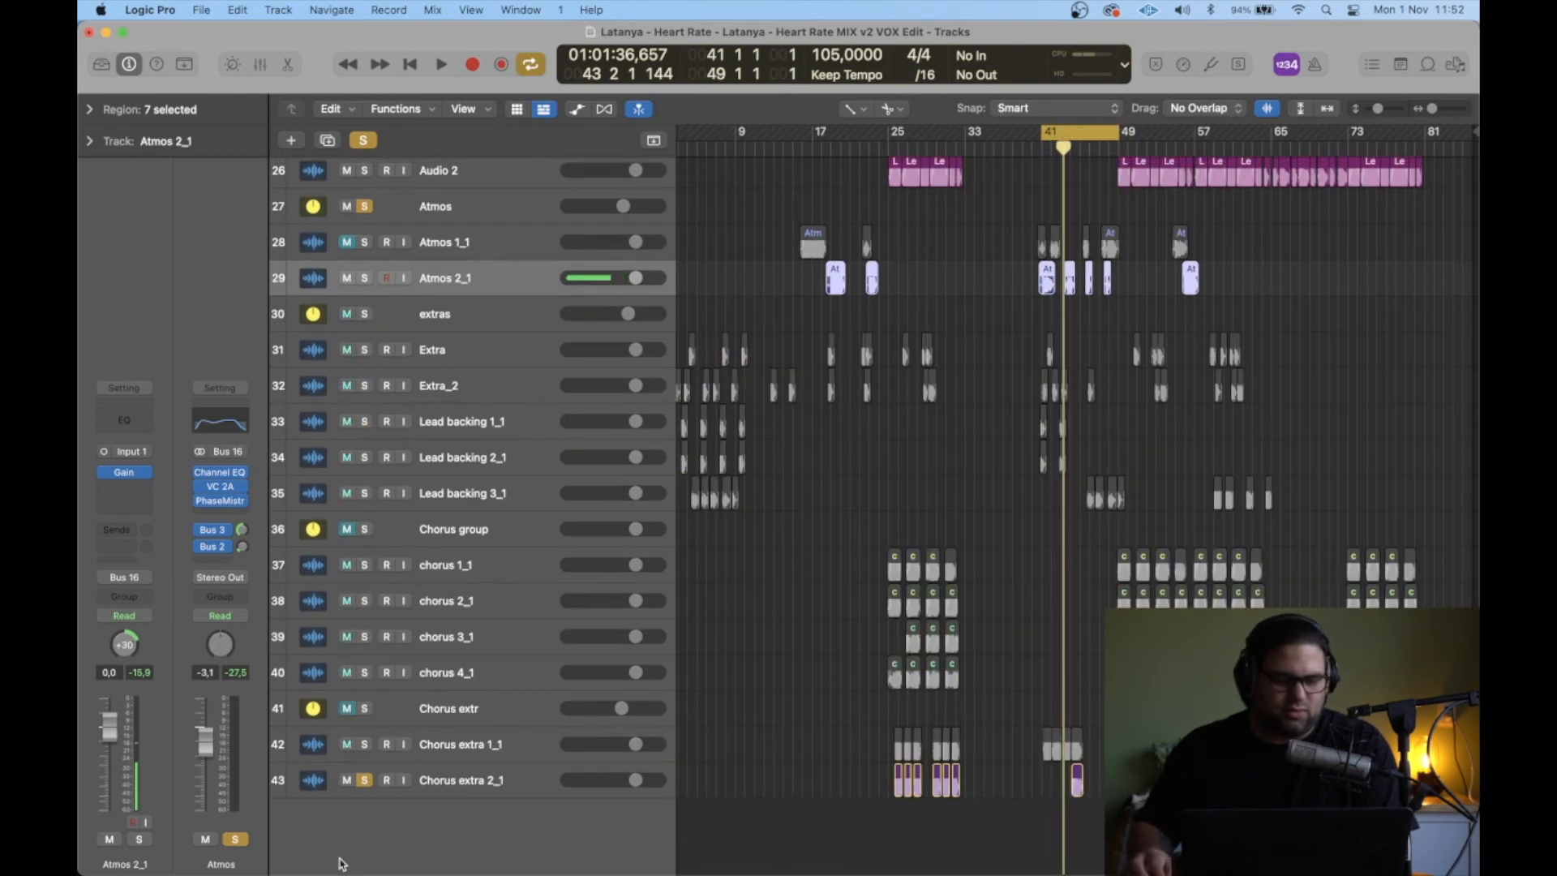
pyautogui.click(364, 780)
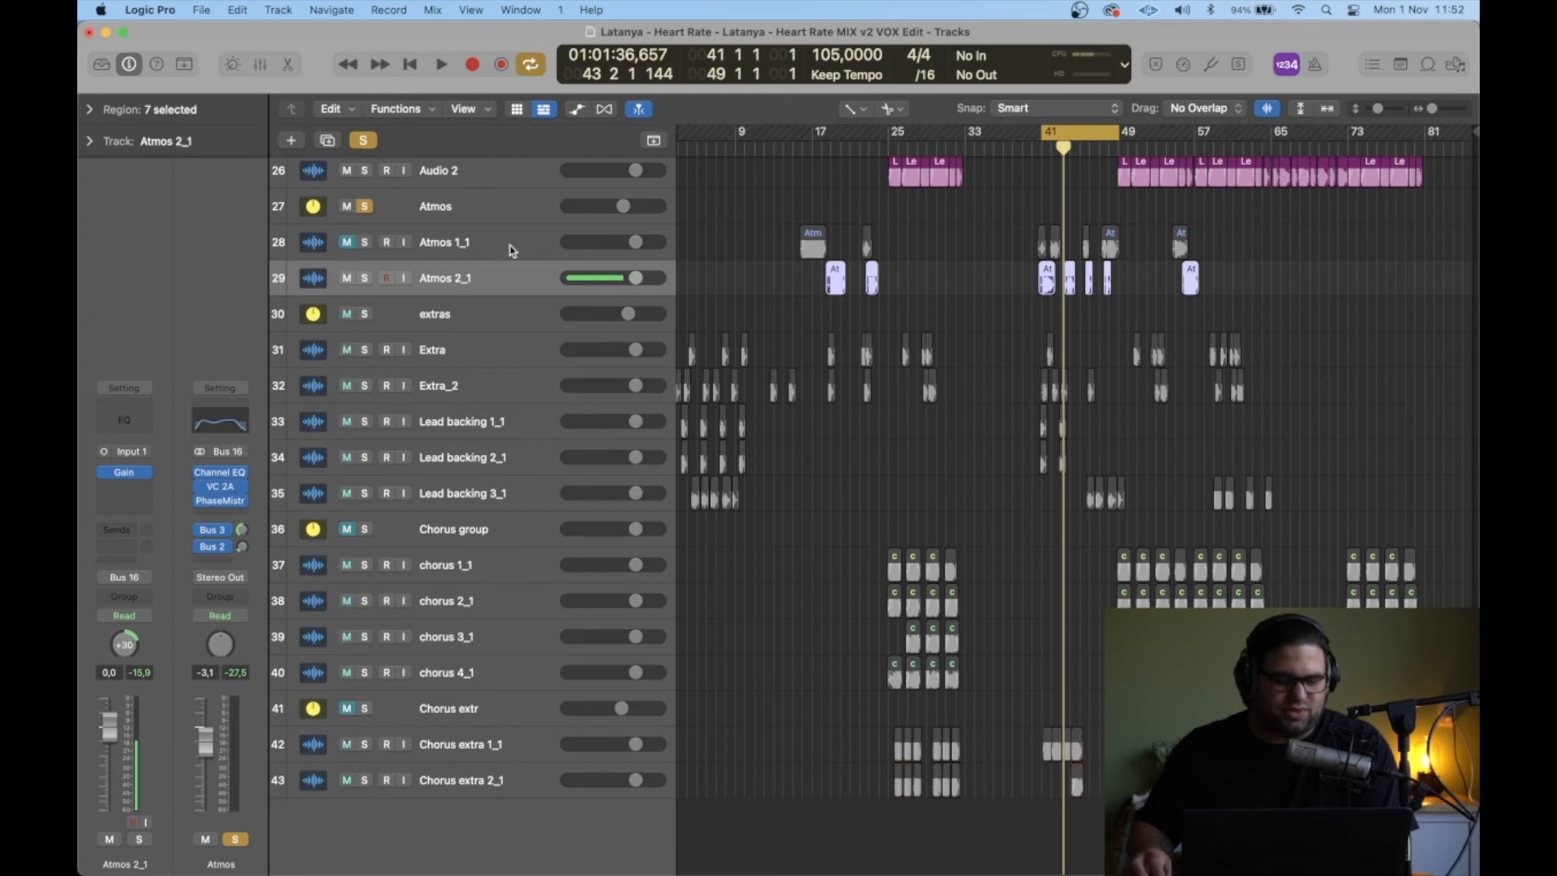
pyautogui.click(364, 279)
pyautogui.scroll(10, 365, 300)
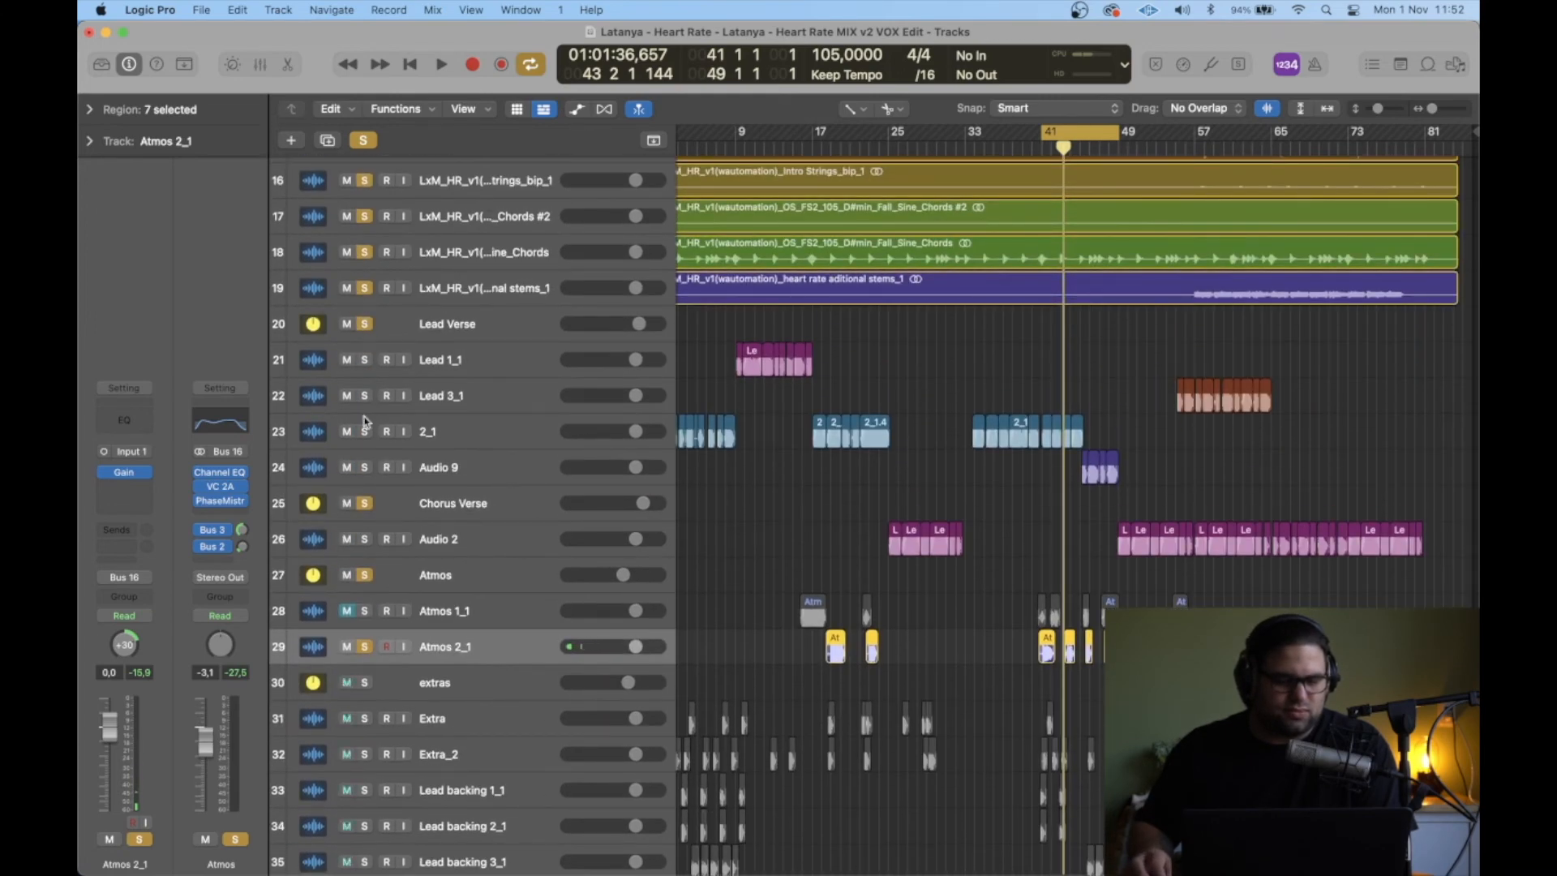
pyautogui.click(364, 324)
pyautogui.click(364, 503)
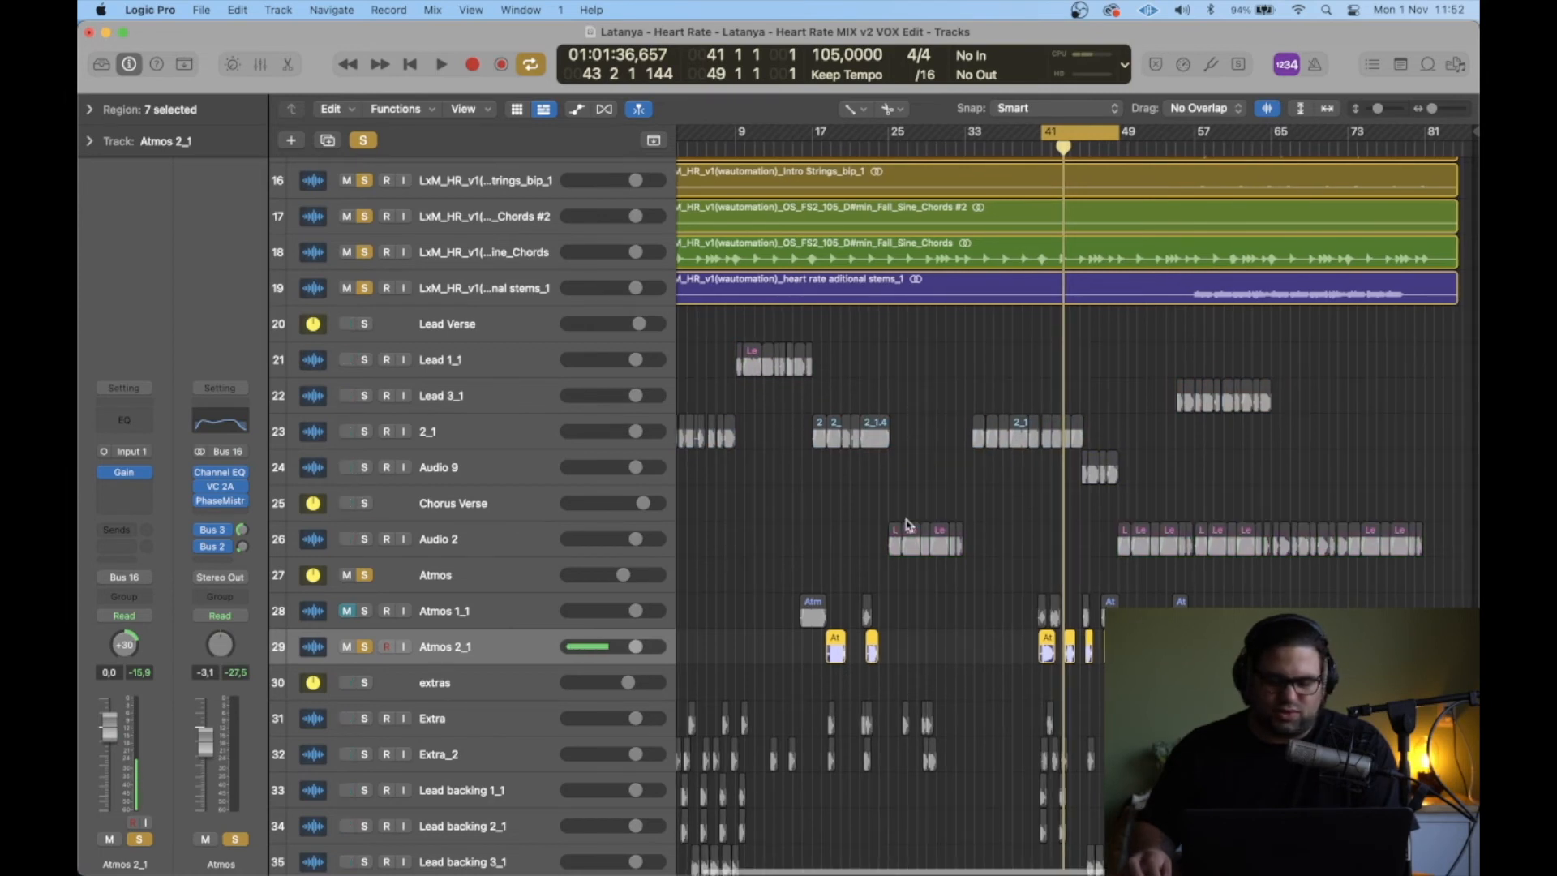
# Step: Audition Atmos 2_1 with the instruments in the cycle region and bring up the Atmos stack's channel strip
pyautogui.press('space')
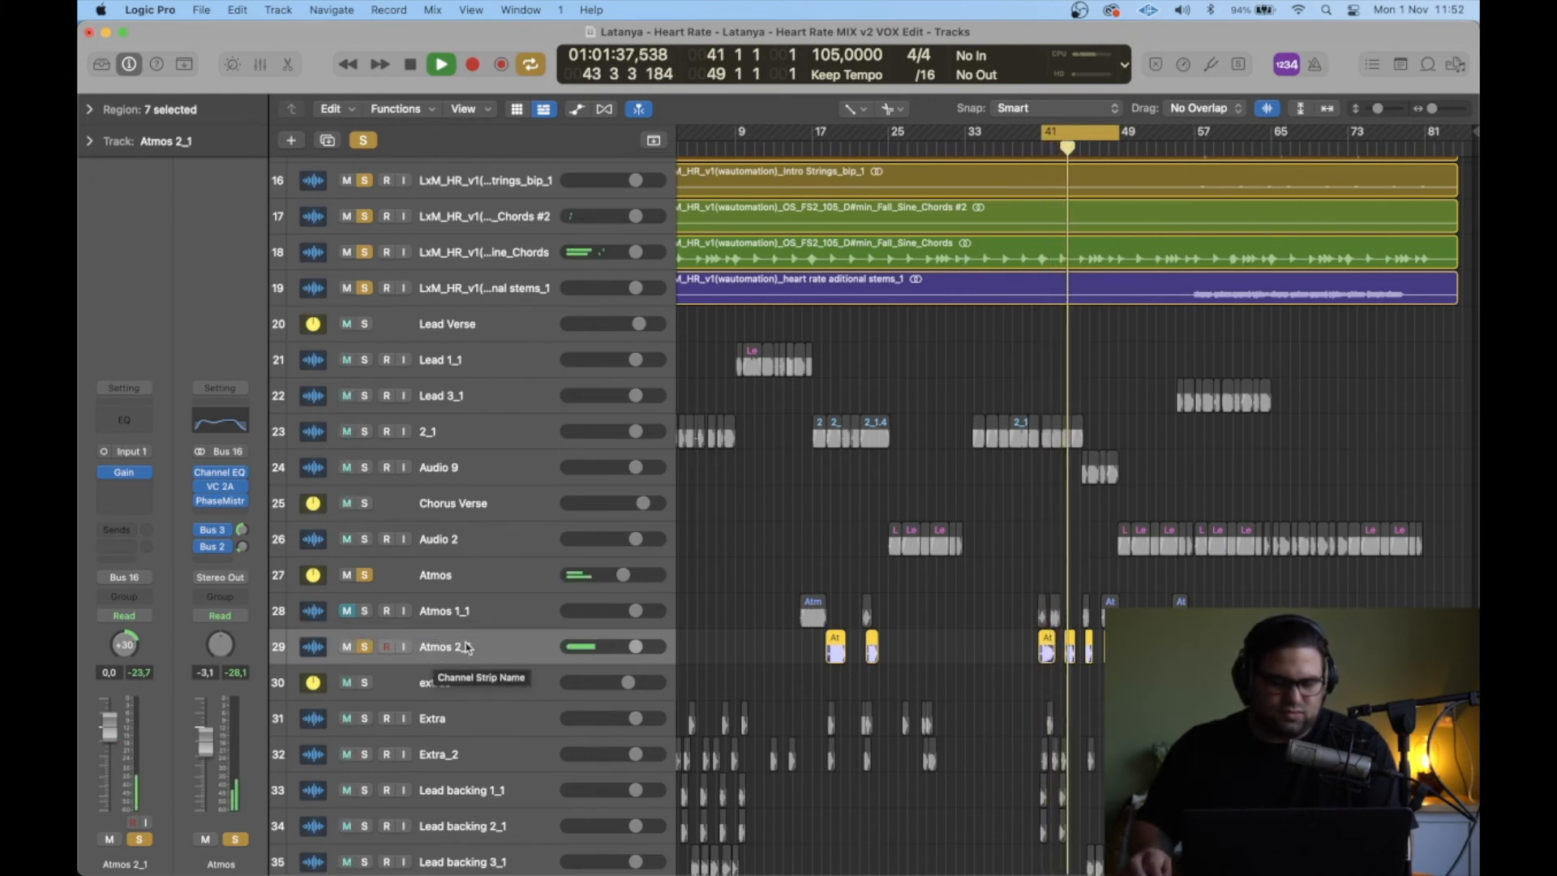
pyautogui.click(450, 581)
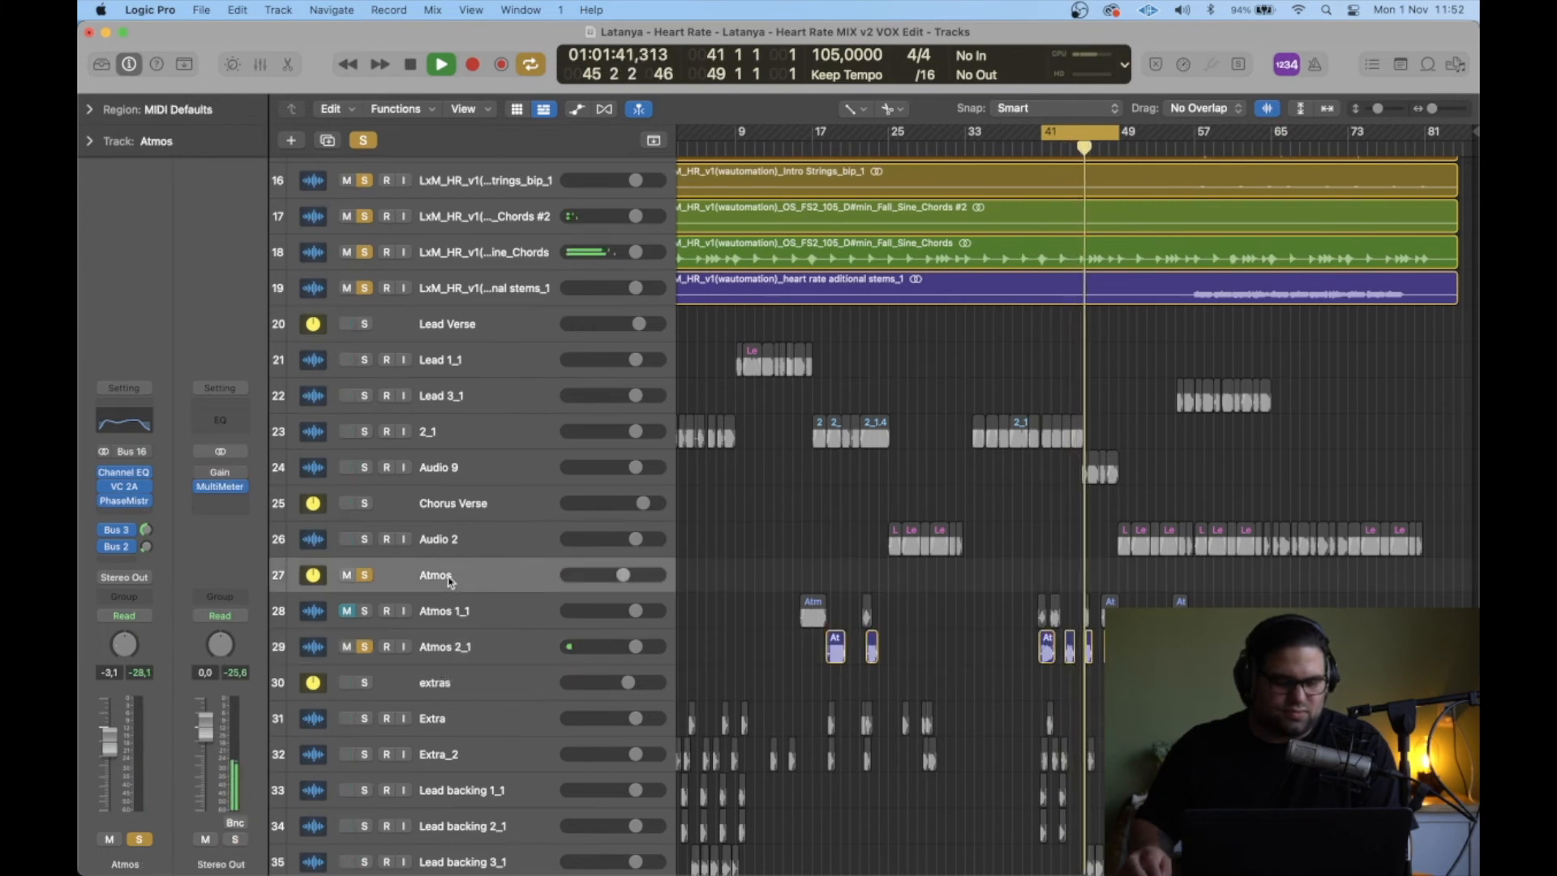
pyautogui.press('space')
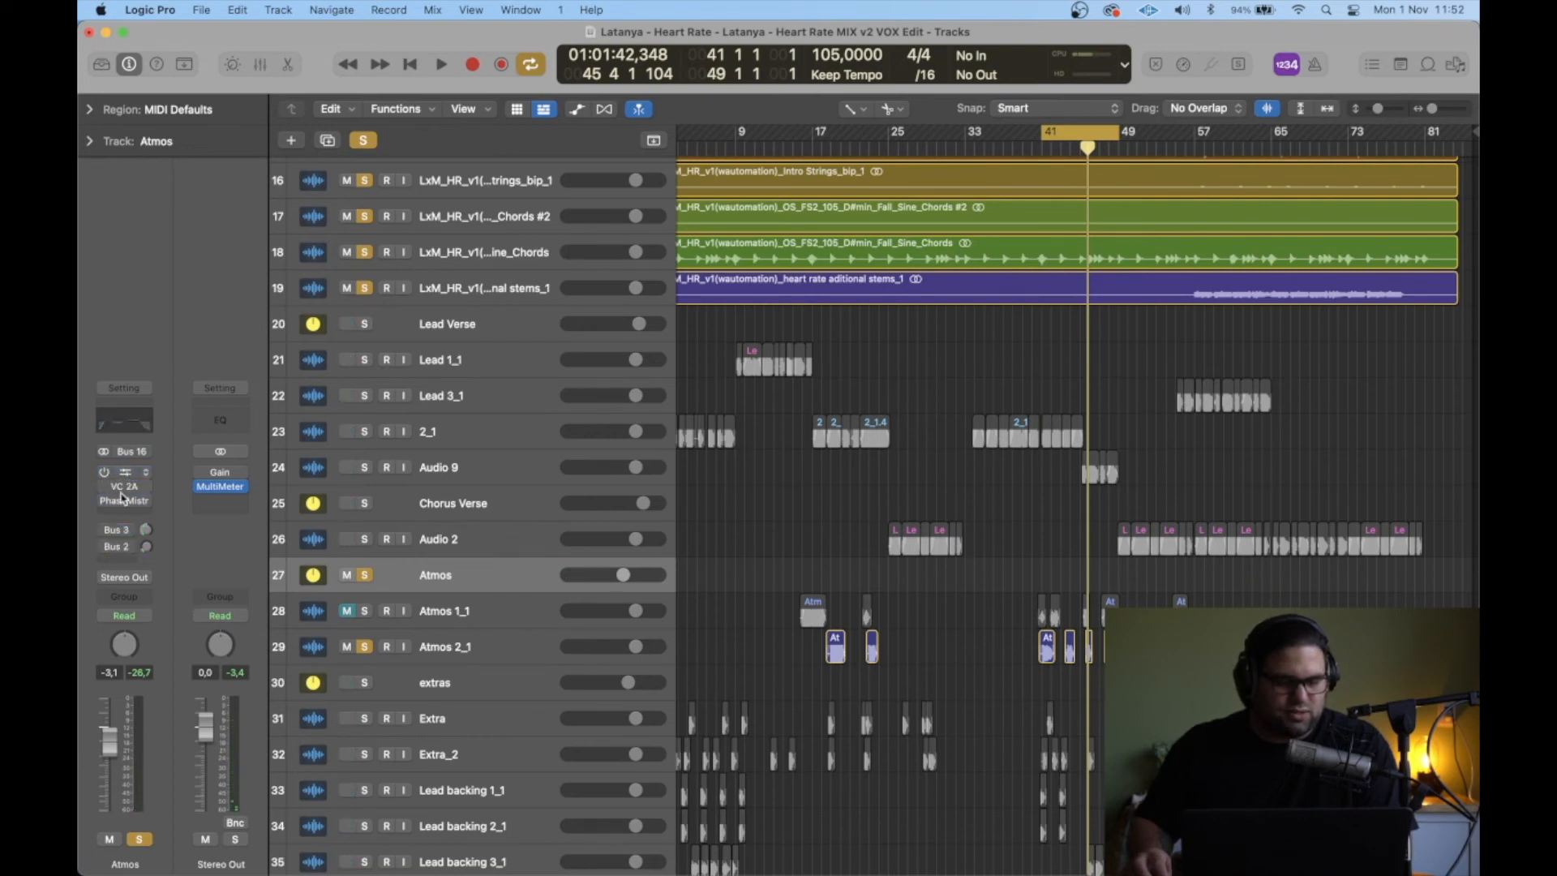
# Step: Bypass the Atmos stack's plug-ins and sends, arrange its Channel EQ and VC 2A windows clear of each other and play the section
pyautogui.click(124, 472)
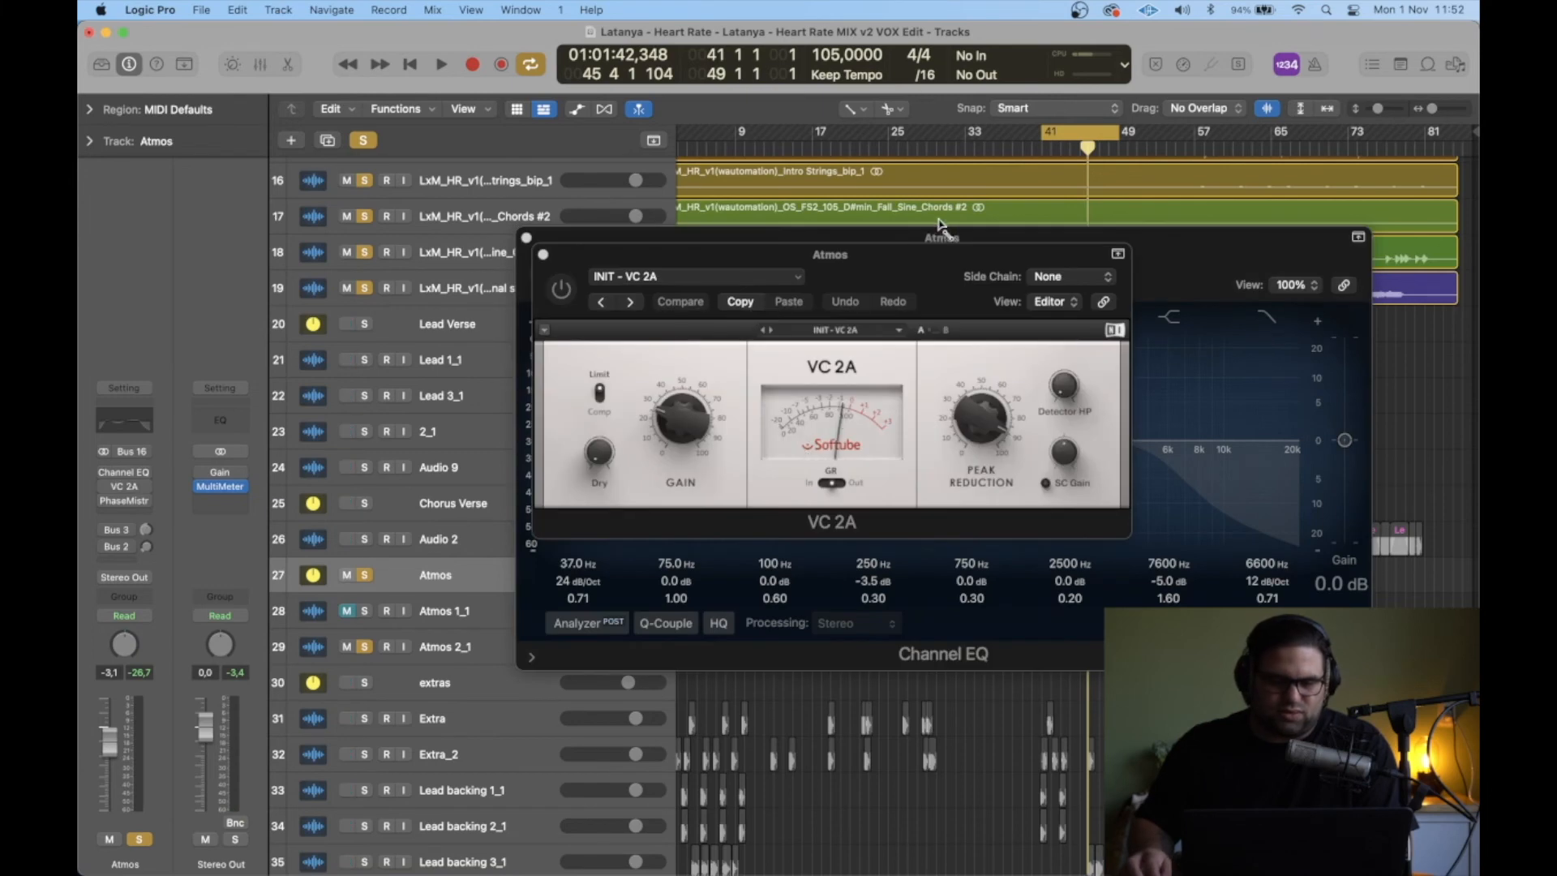
pyautogui.moveTo(939, 233); pyautogui.dragTo(587, 77)
pyautogui.press('space')
pyautogui.moveTo(1063, 254); pyautogui.dragTo(1073, 481)
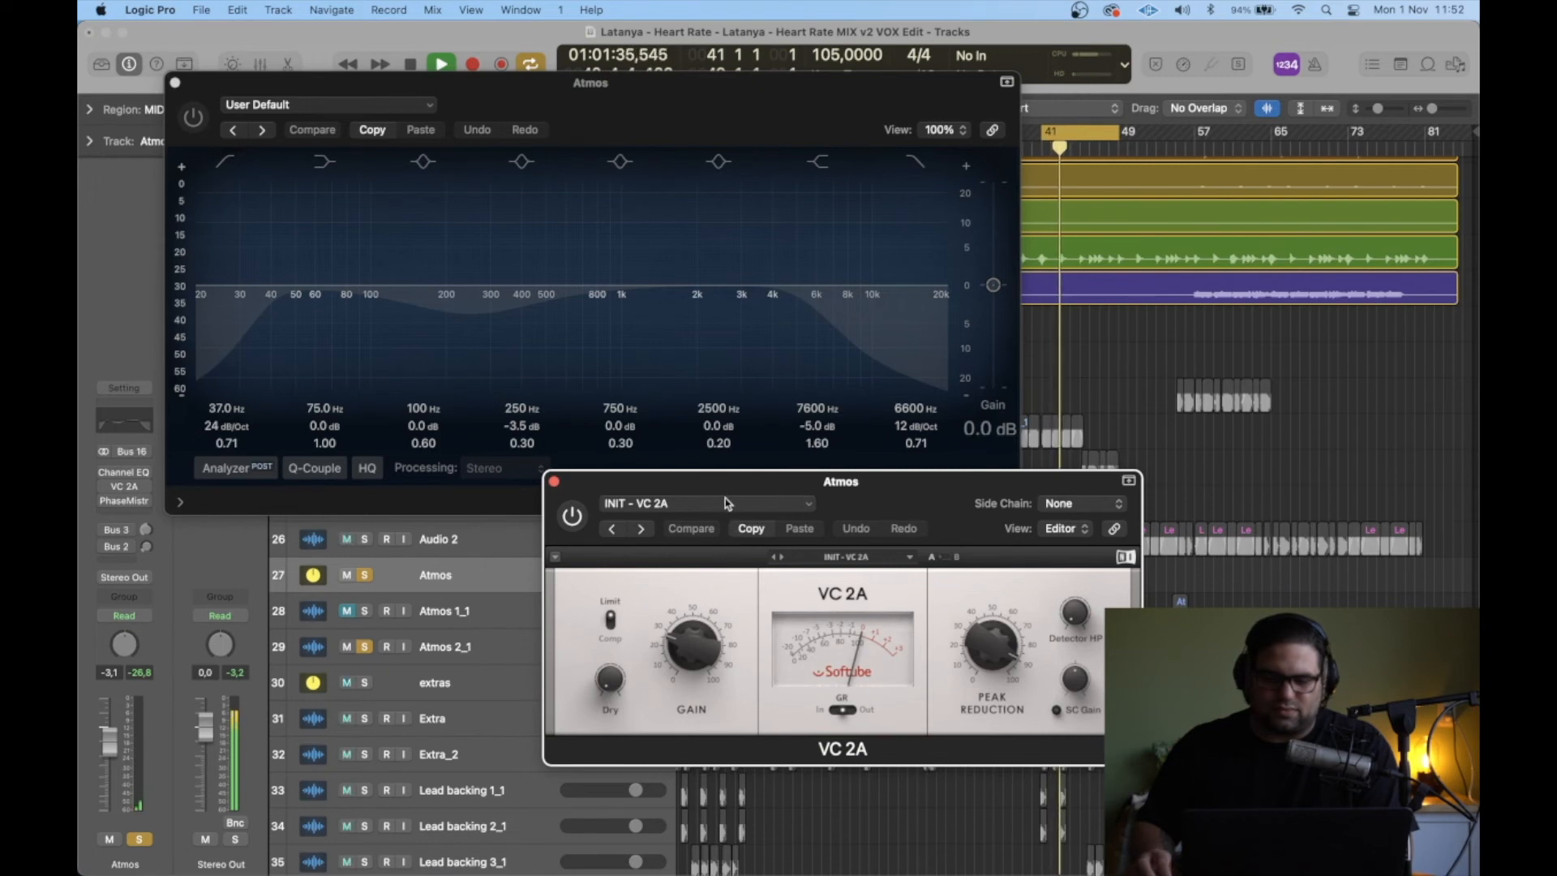
# Step: Re-enable the Atmos stack's Channel EQ and VC 2A, moving the VC 2A window clear of its neighbour, and audition them in the cycle
pyautogui.moveTo(730, 482); pyautogui.dragTo(553, 504)
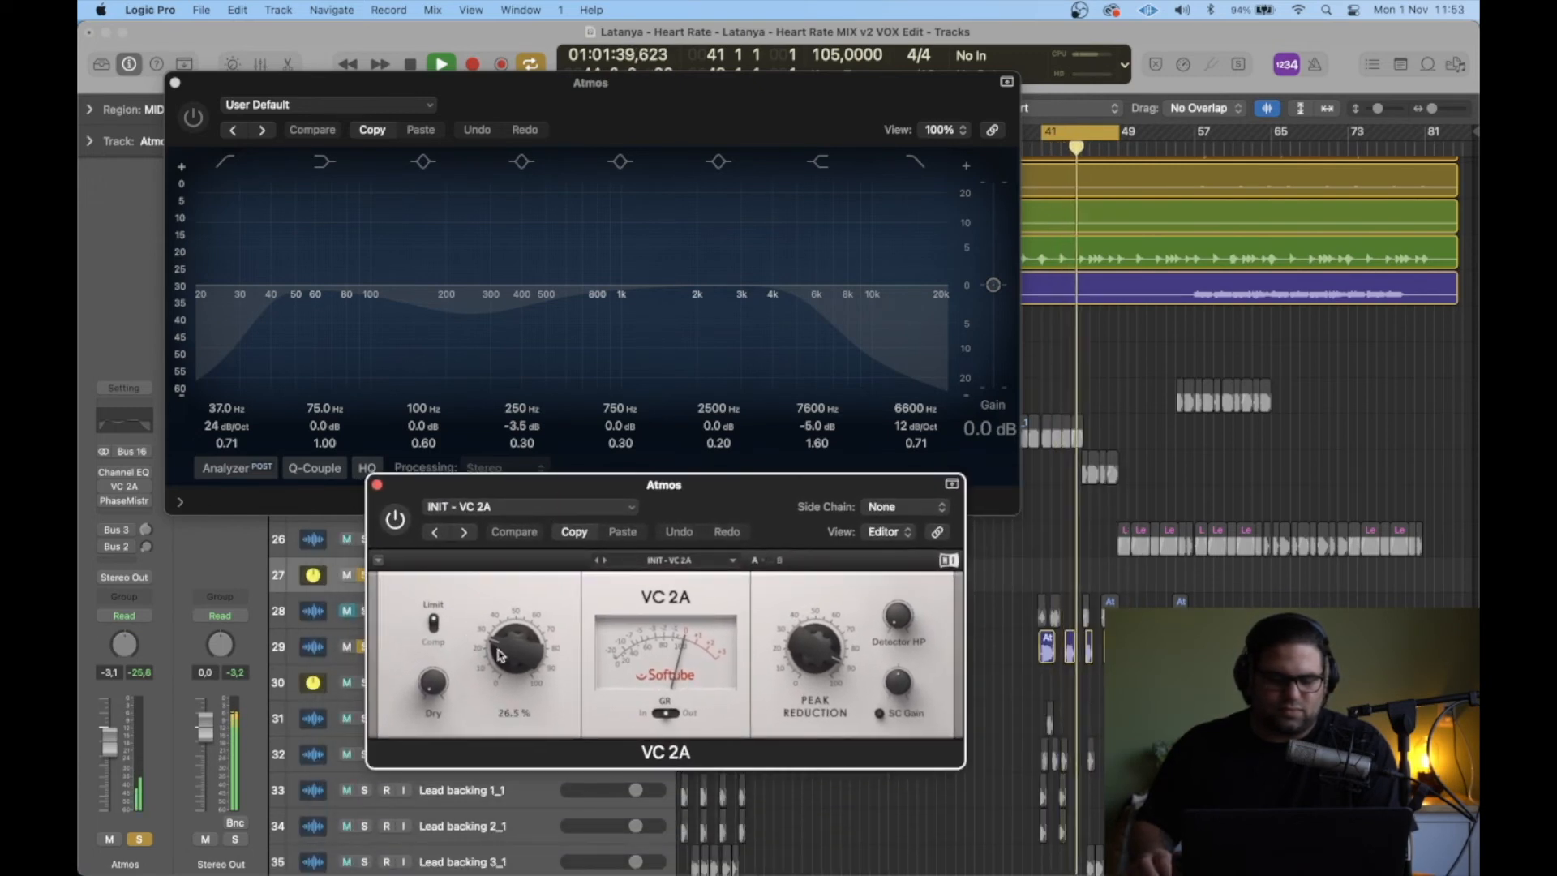
pyautogui.press('space')
pyautogui.click(192, 118)
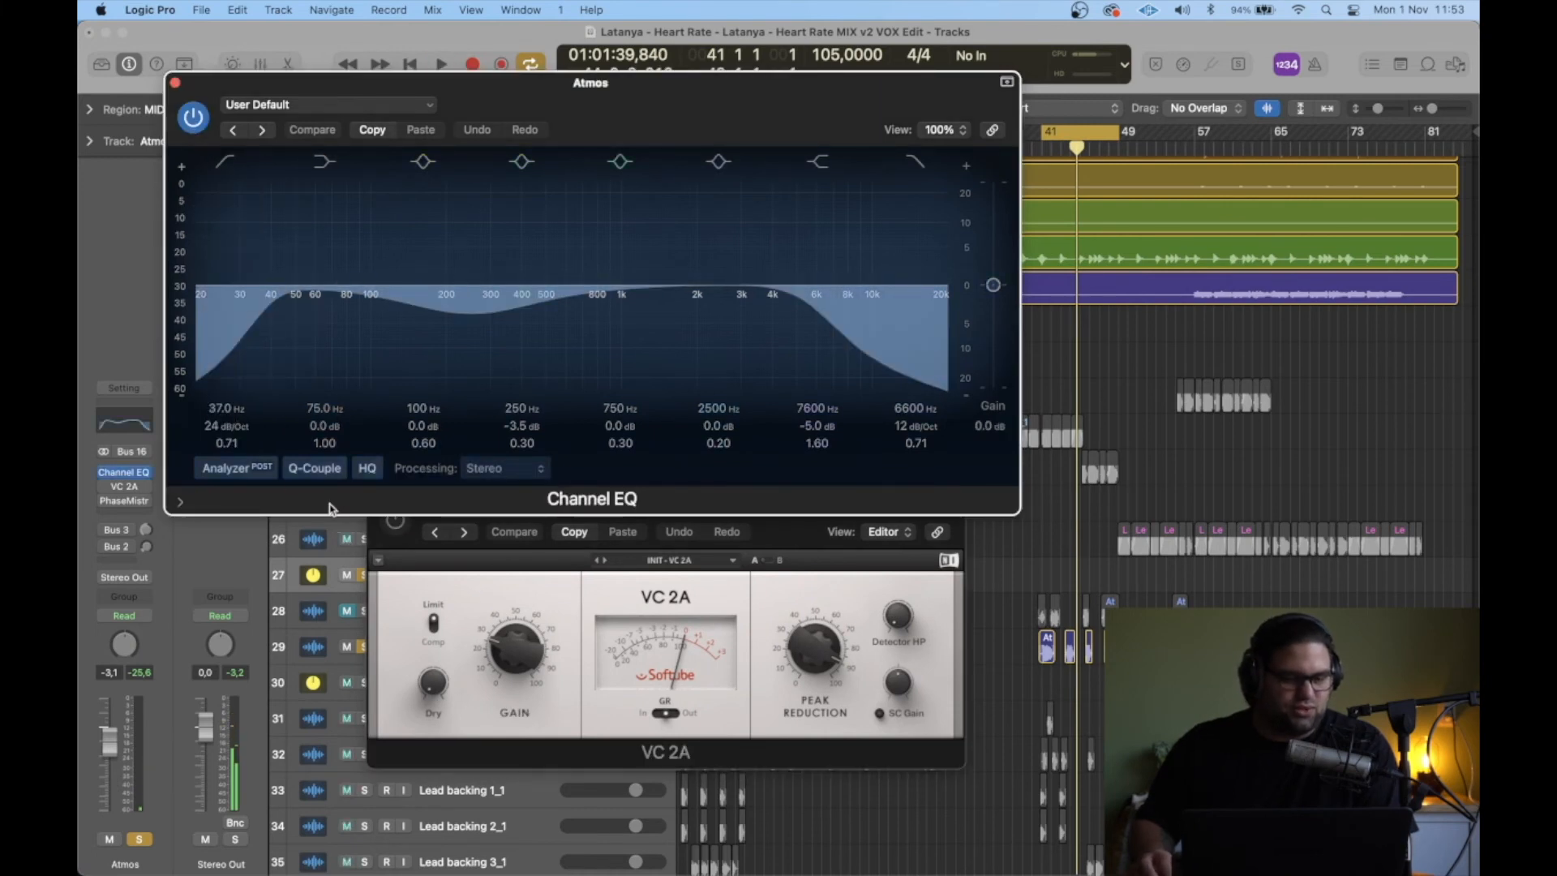
pyautogui.click(433, 610)
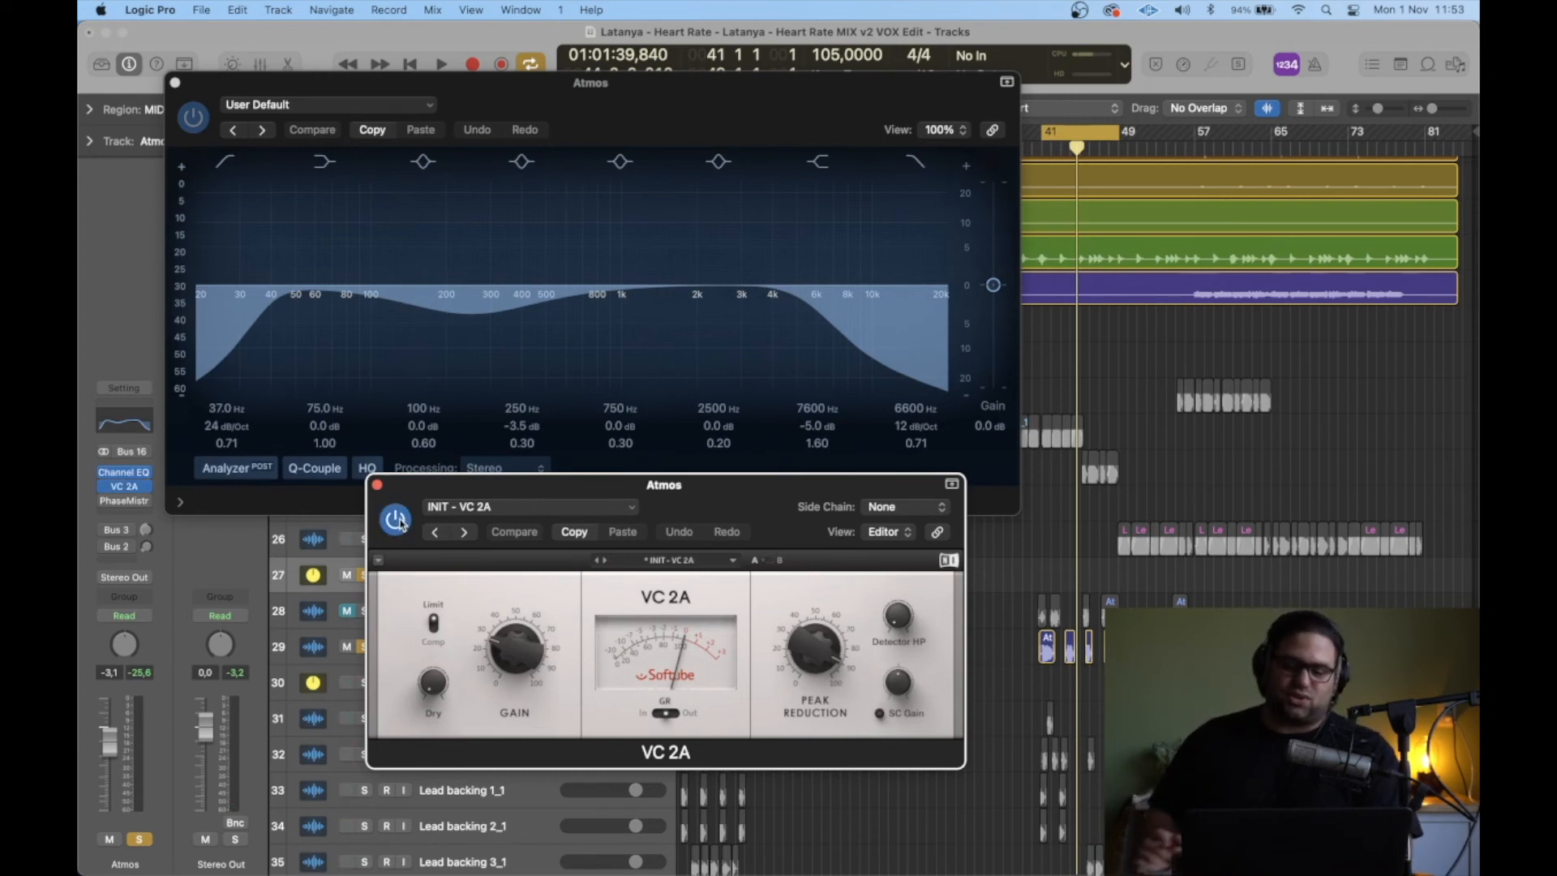
pyautogui.press('space')
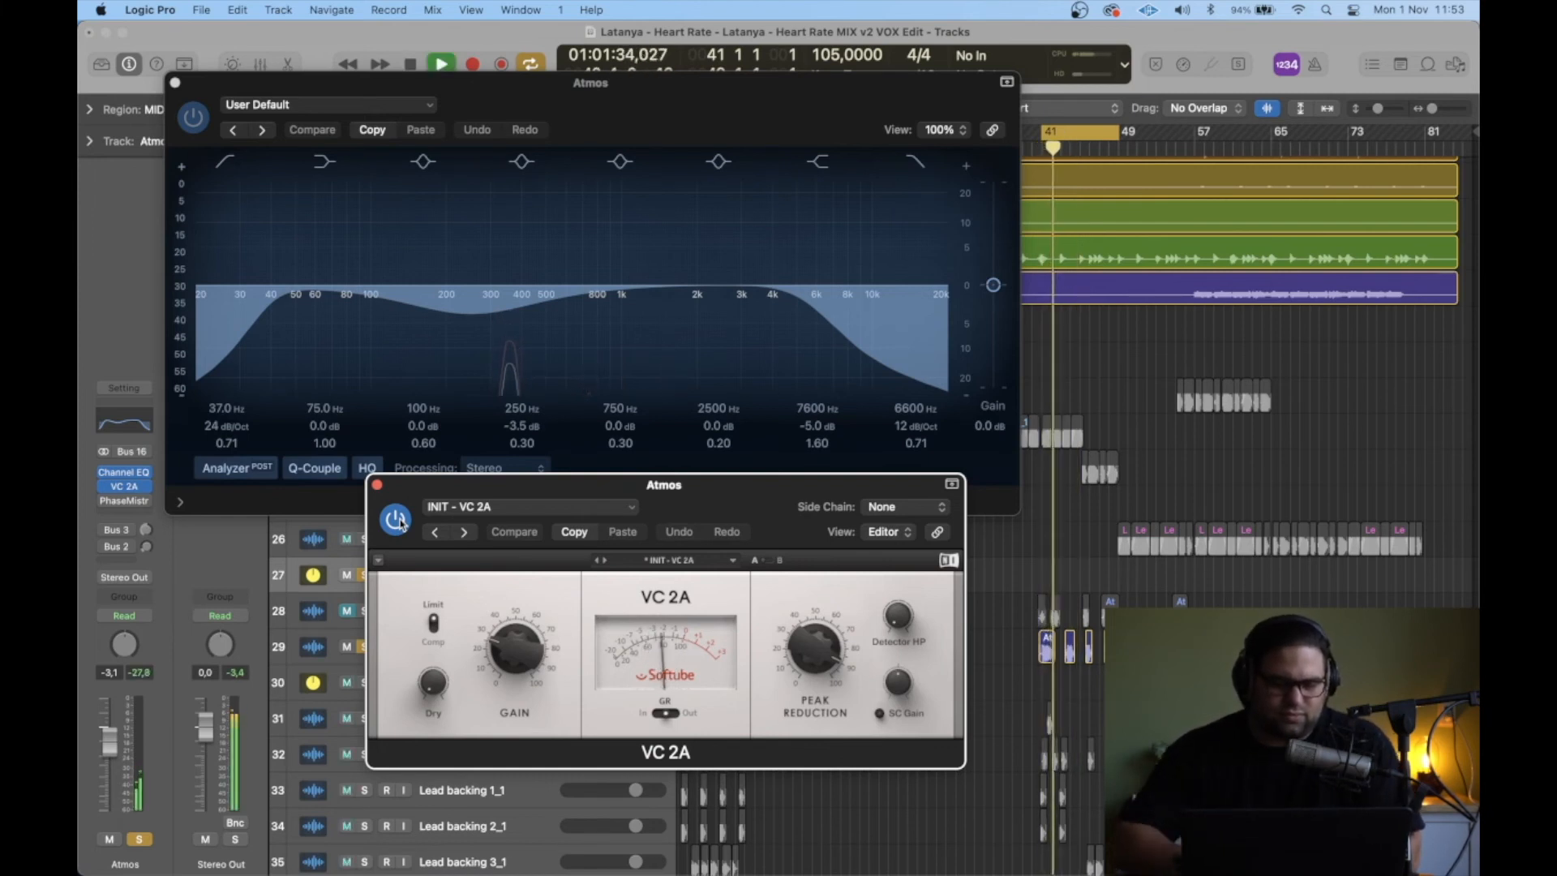
pyautogui.press('space')
# Step: Close the Channel EQ and VC 2A windows, re-enable the Bus 3 and Bus 2 sends and audition the Atmos stack
pyautogui.click(176, 83)
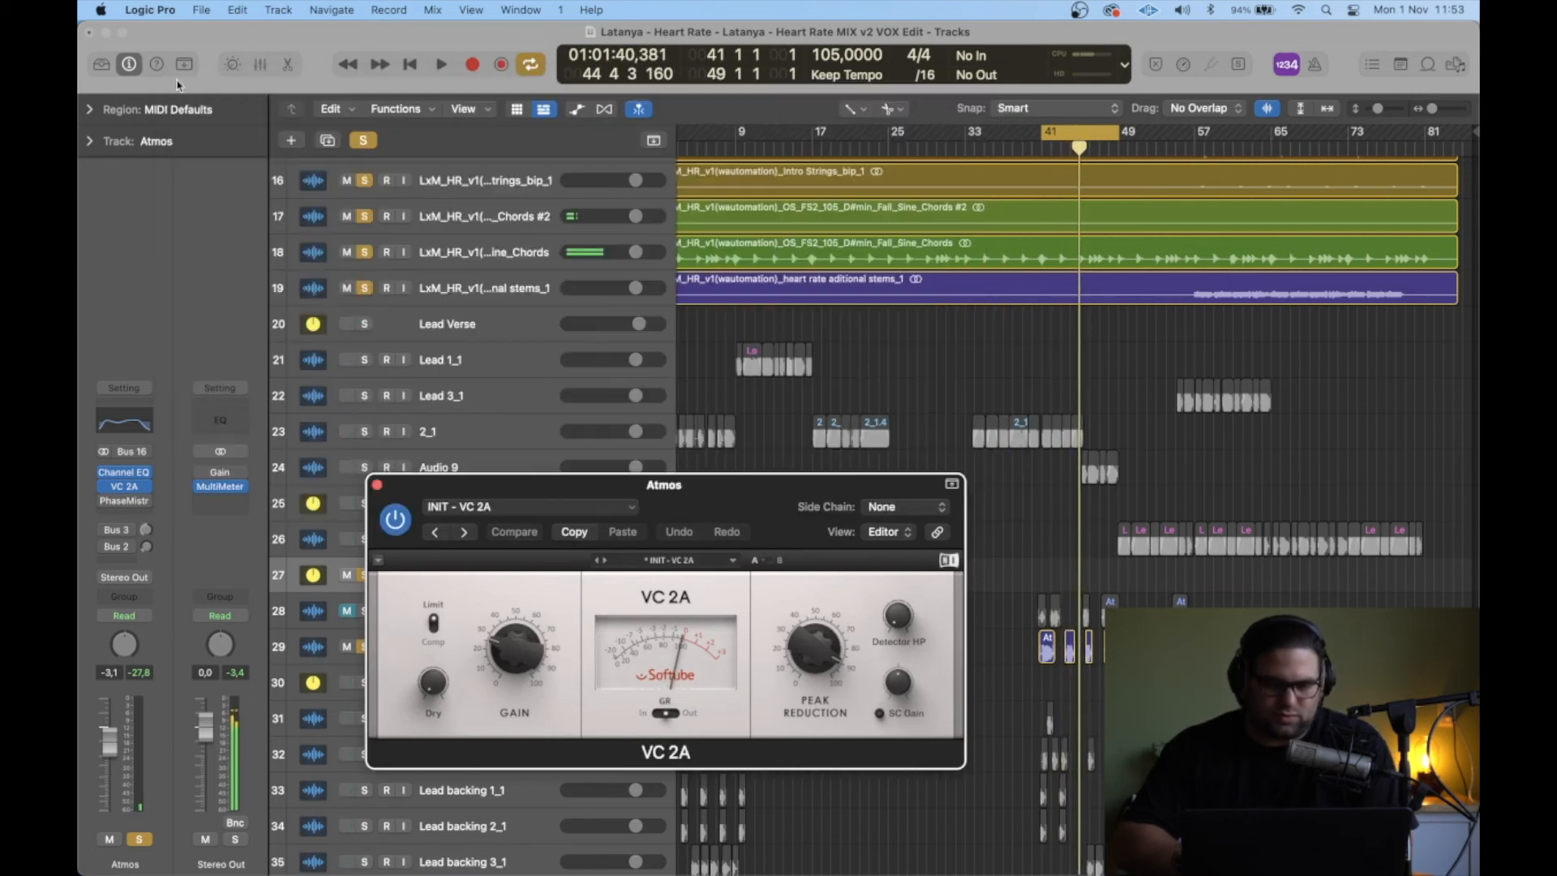
pyautogui.click(378, 484)
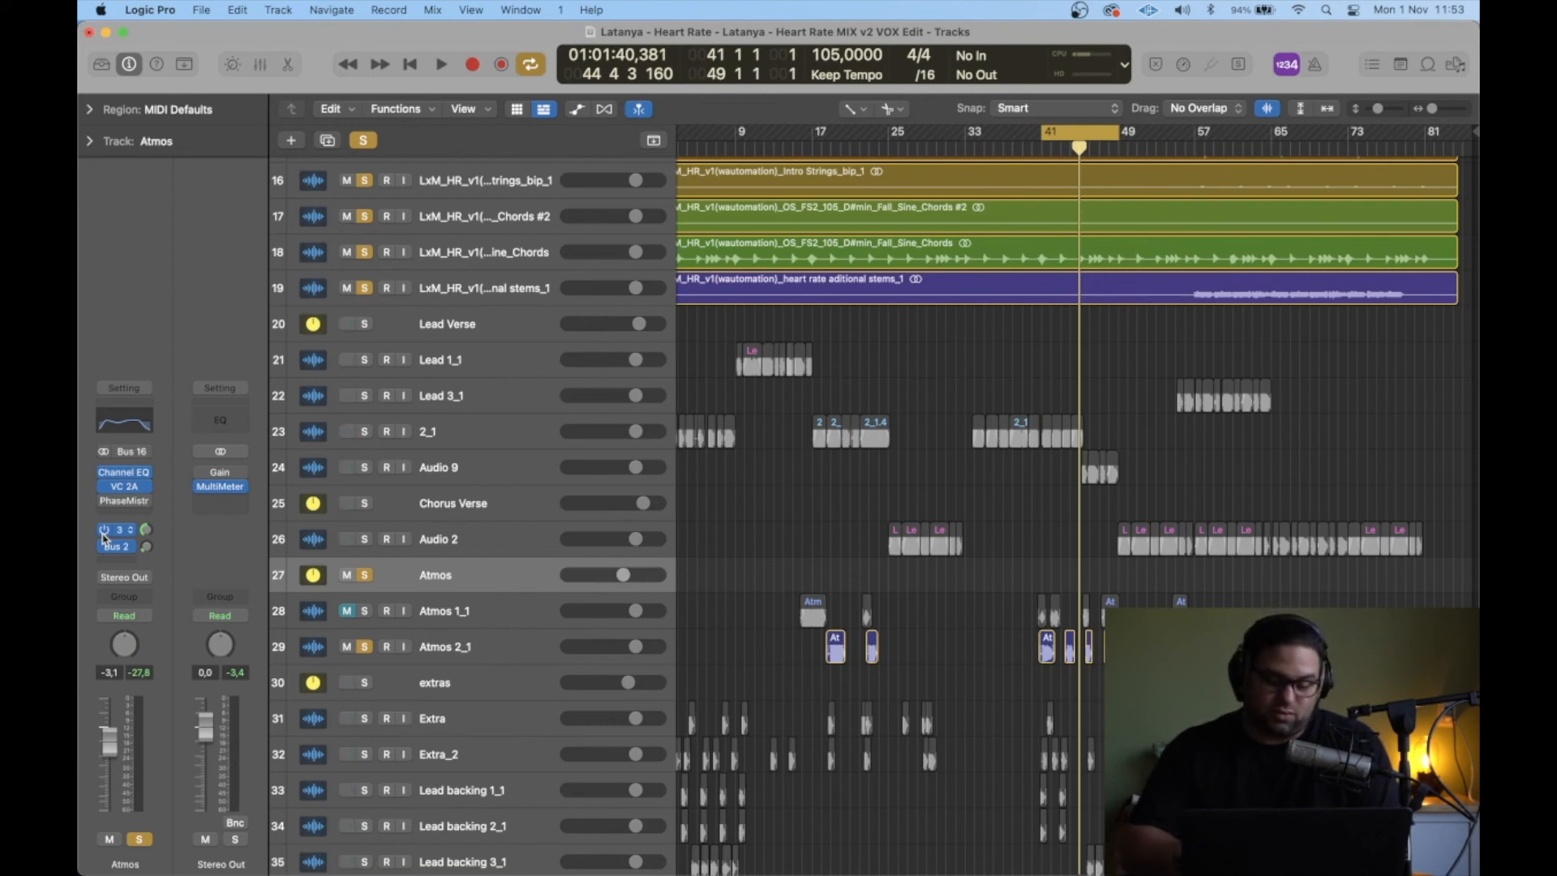
pyautogui.press('space')
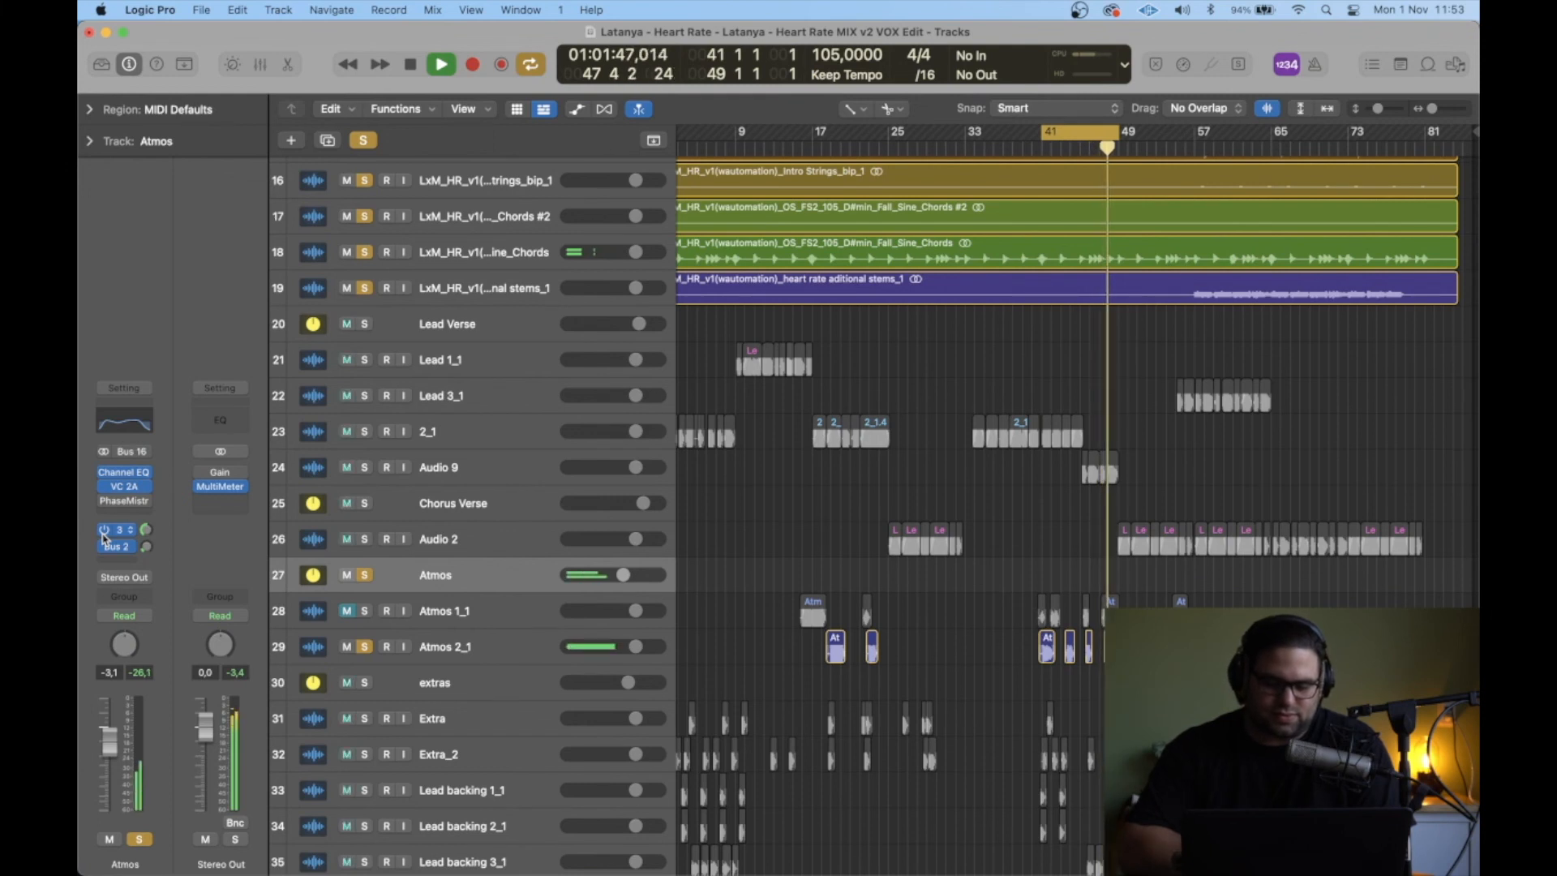
pyautogui.press('space')
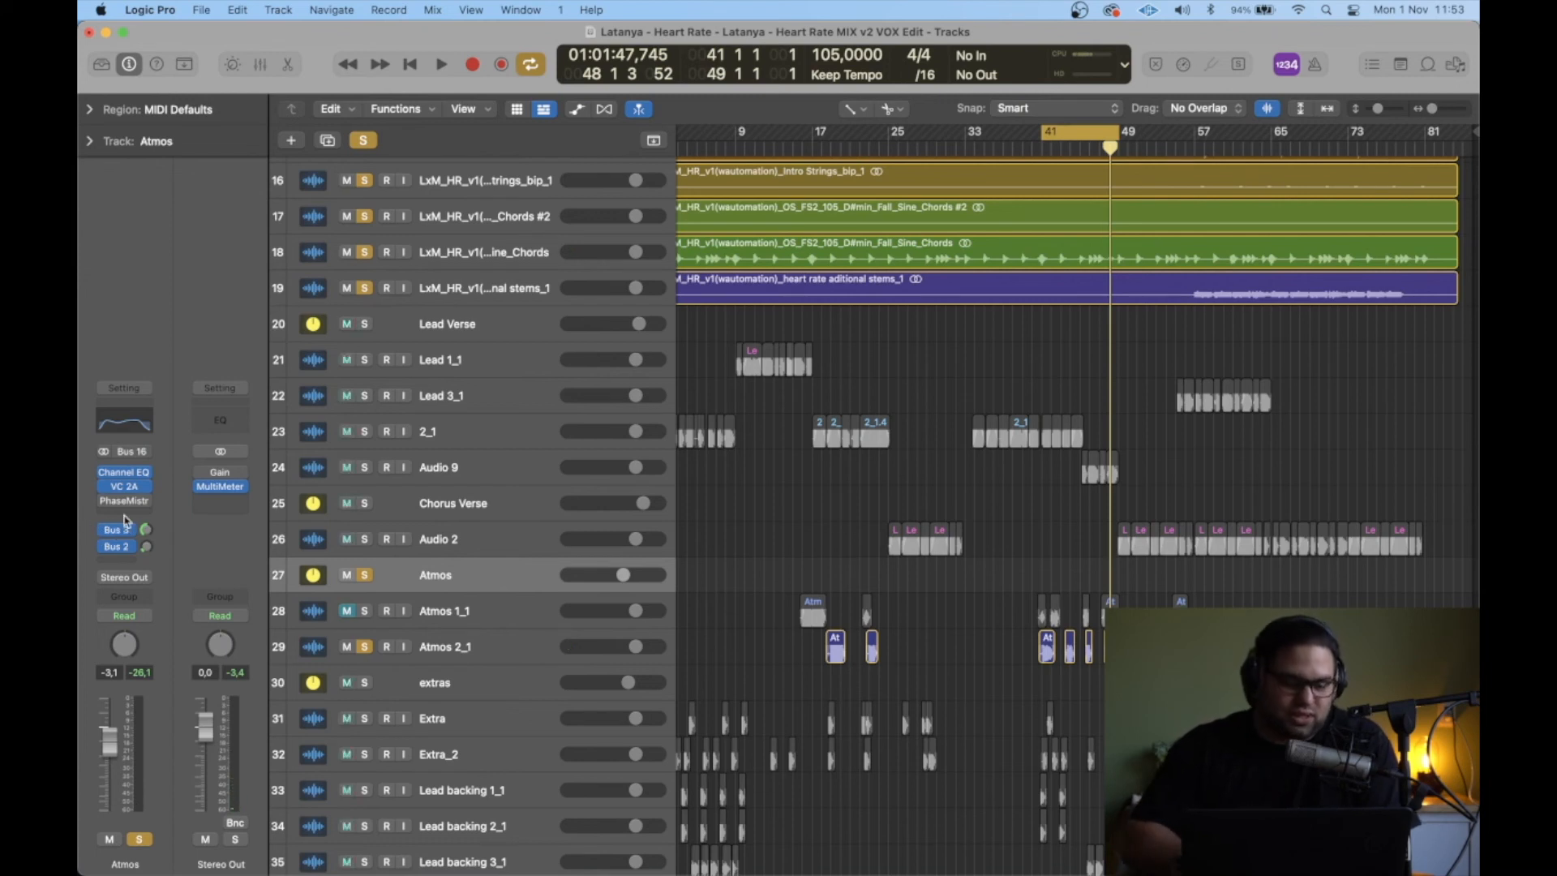
# Step: Open PhaseMistress on the Atmos stack, enable it, audition its effect in the cycle region and close the plug-in
pyautogui.click(120, 503)
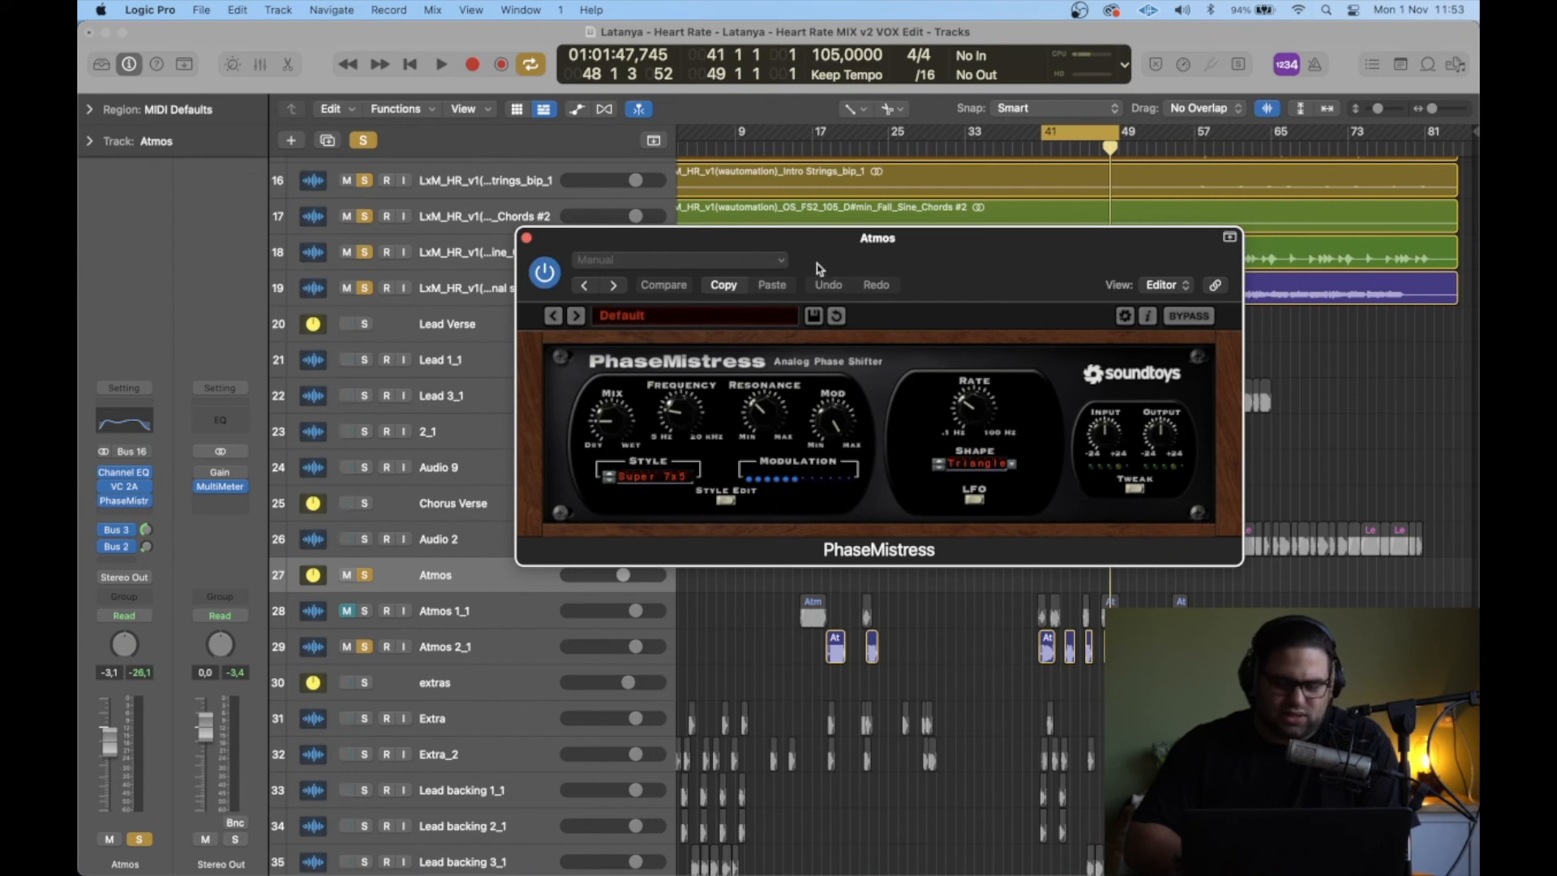
pyautogui.press('space')
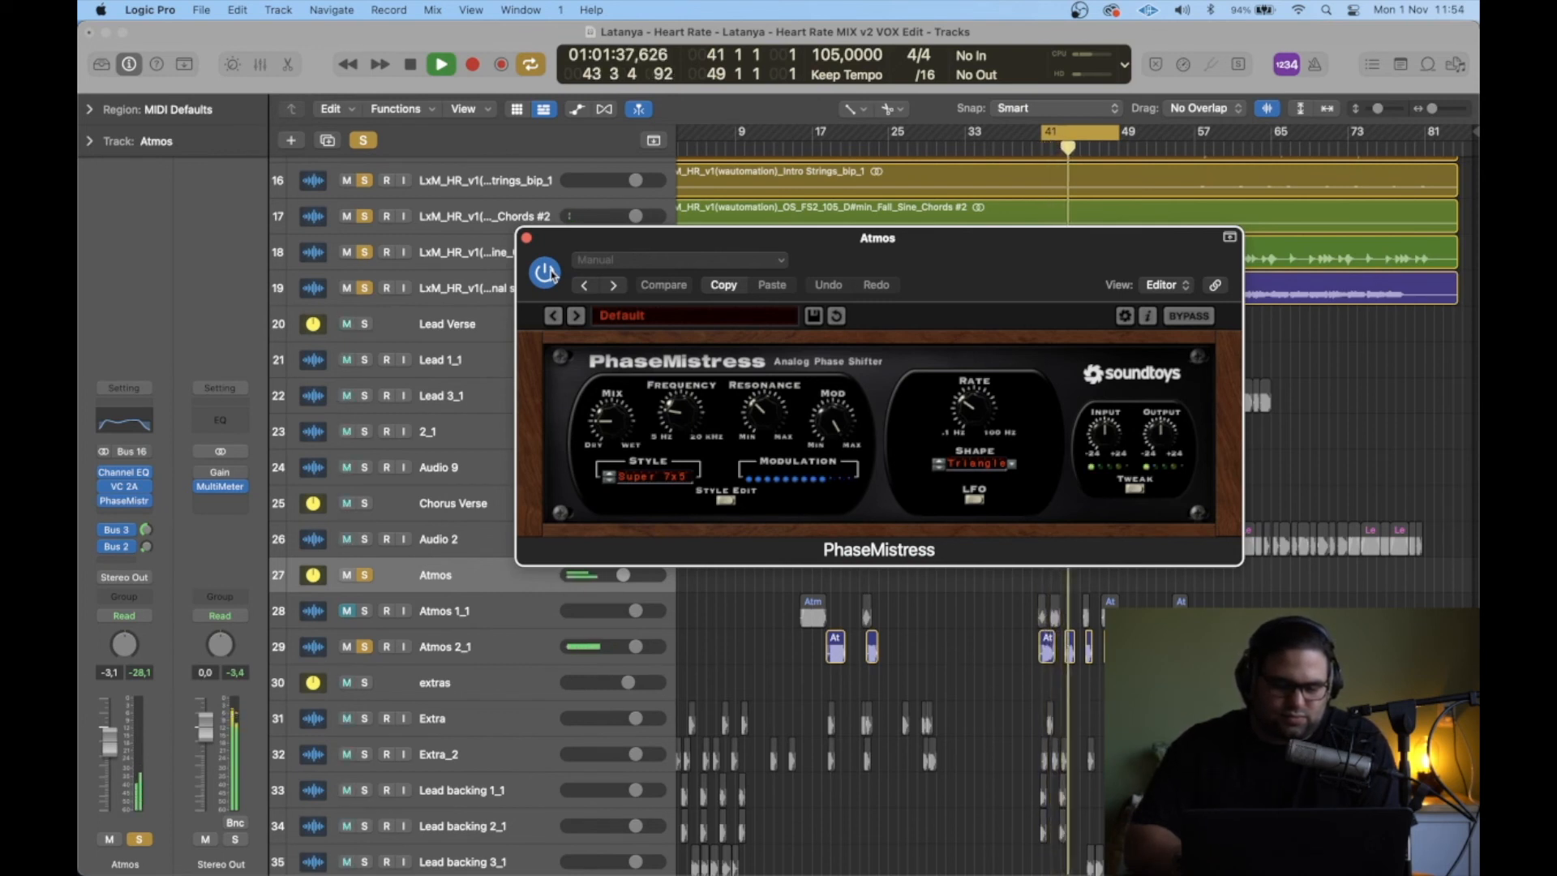
pyautogui.press('space')
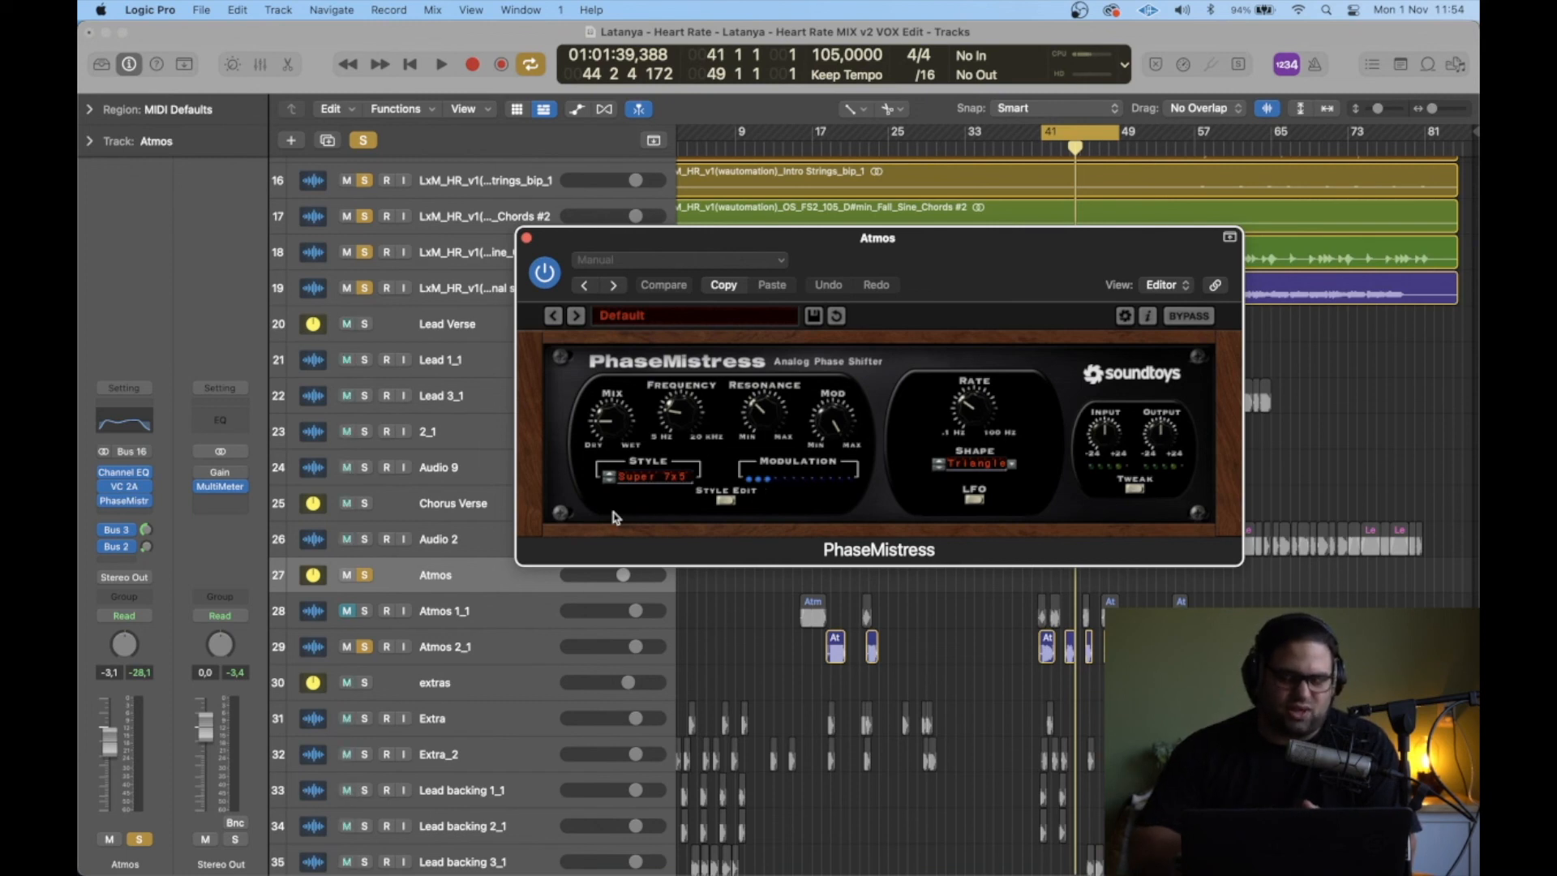
pyautogui.click(526, 239)
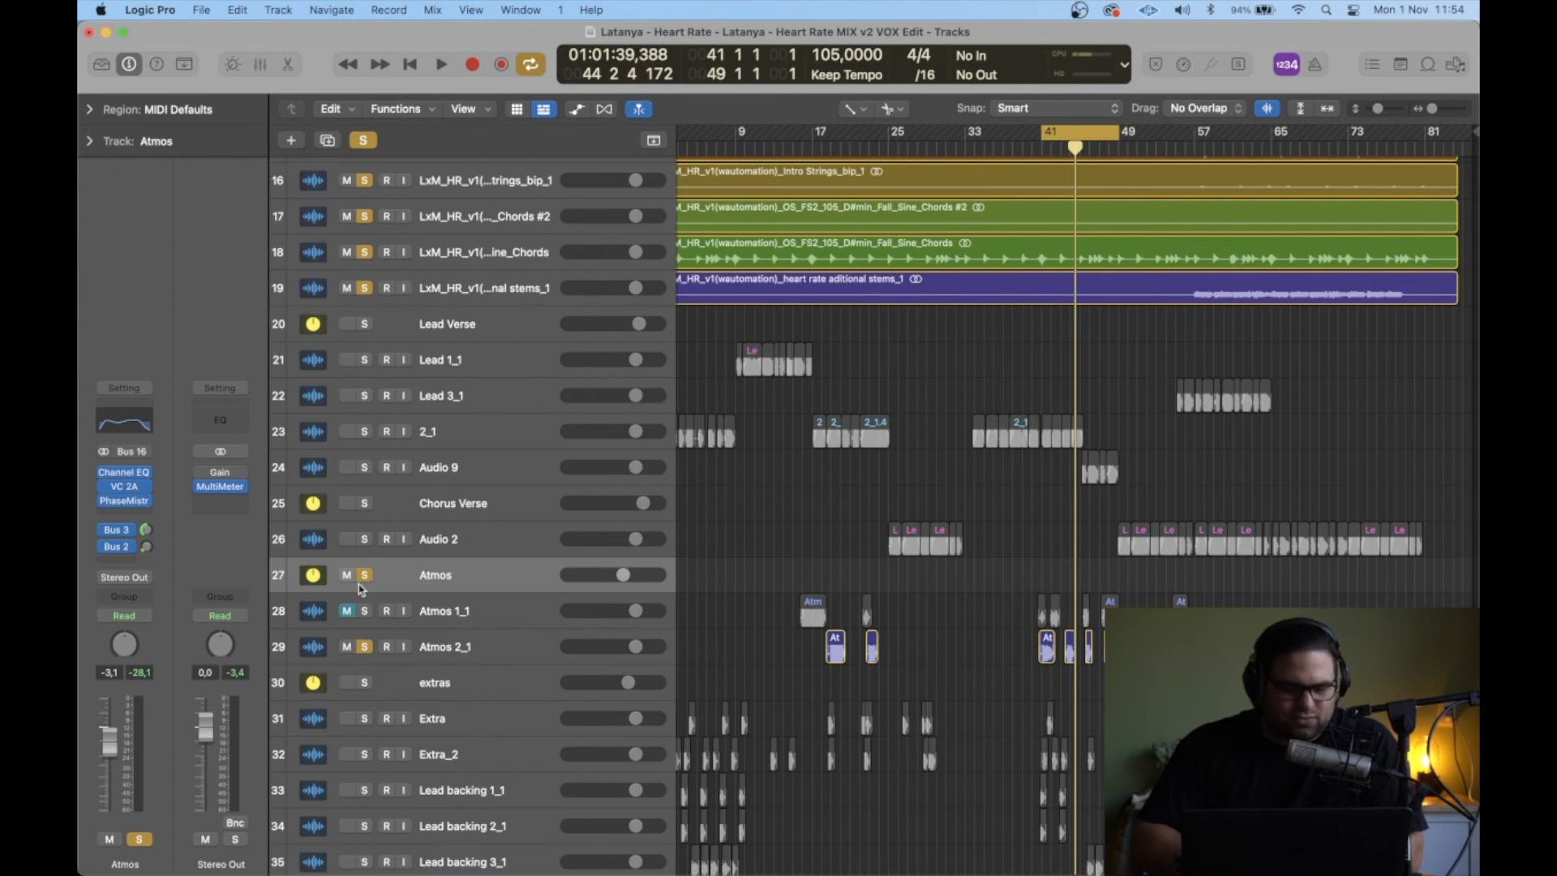
# Step: Unsolo Atmos 2_1 and all the drum and melody tracks from track 1 to 19
pyautogui.click(364, 646)
pyautogui.scroll(-5, 685, 630)
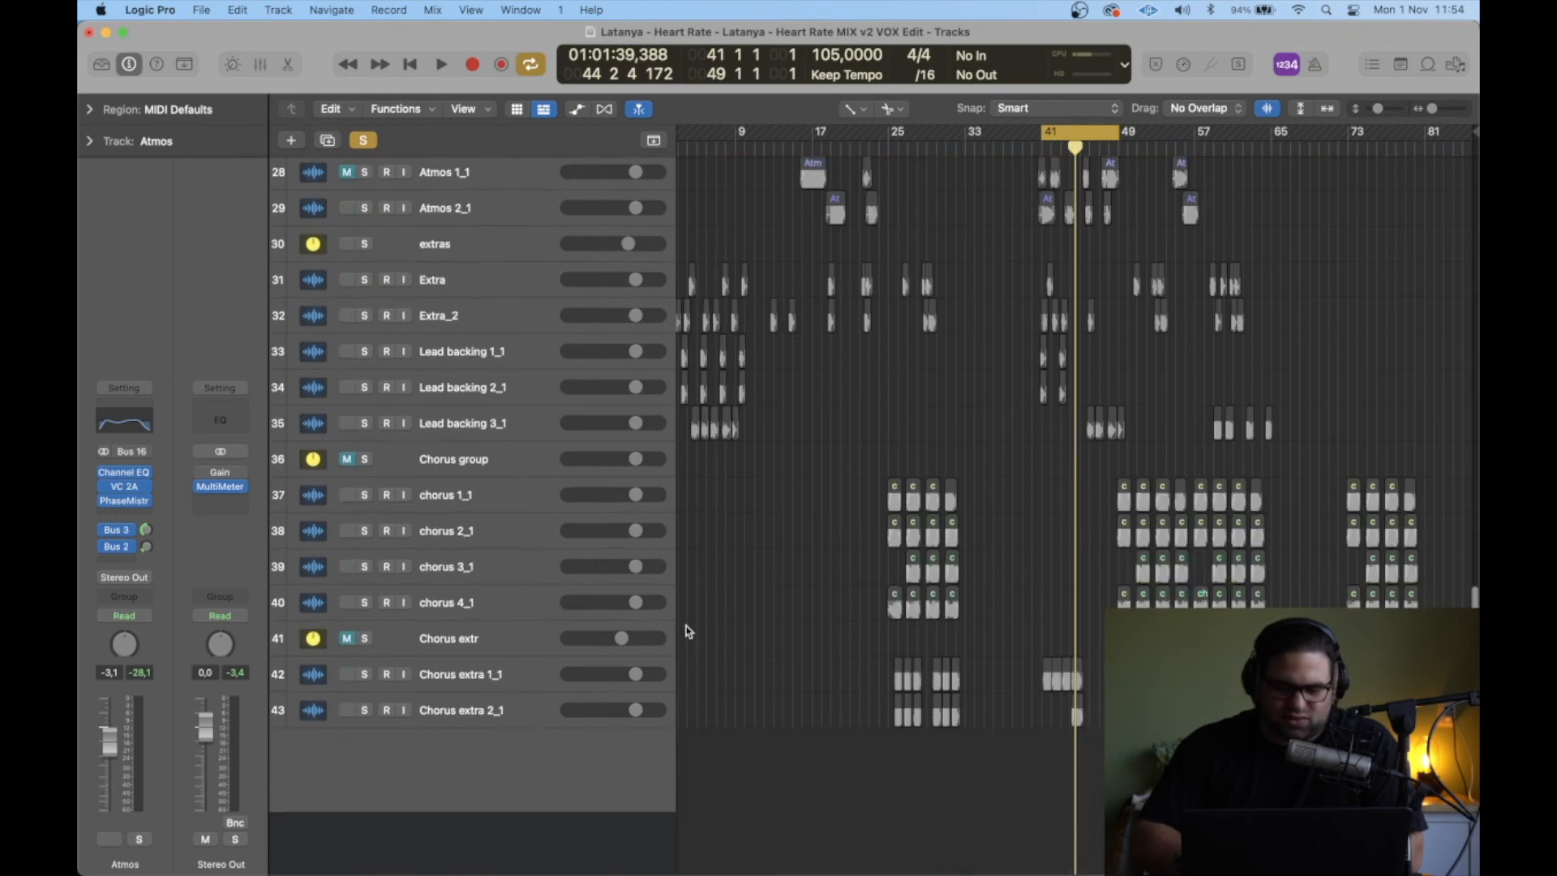
pyautogui.scroll(10, 464, 451)
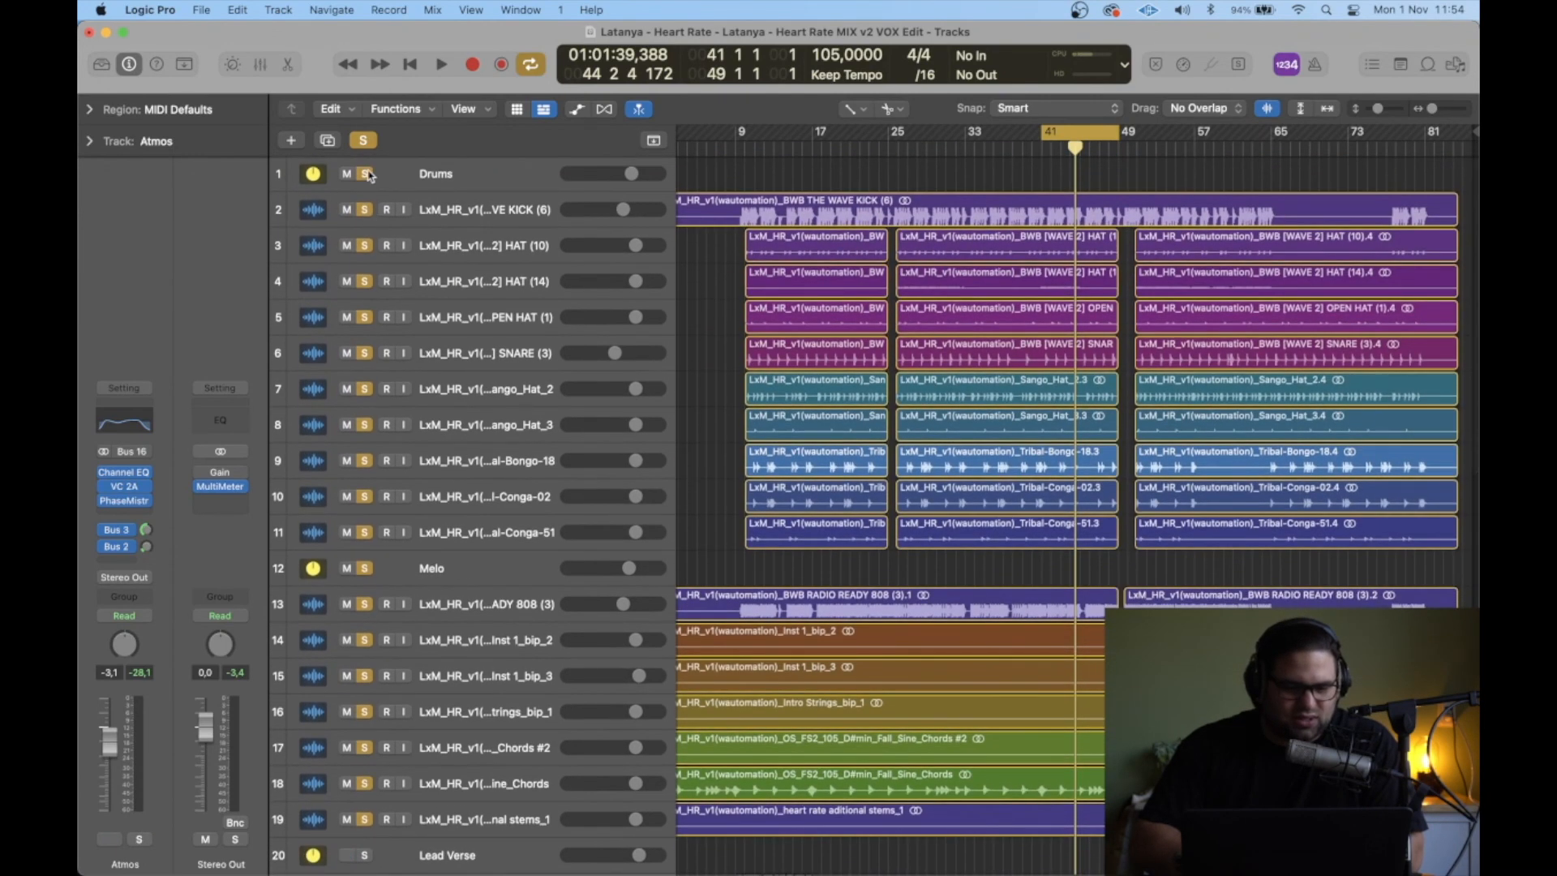
pyautogui.moveTo(365, 175); pyautogui.dragTo(365, 821)
pyautogui.click(365, 821)
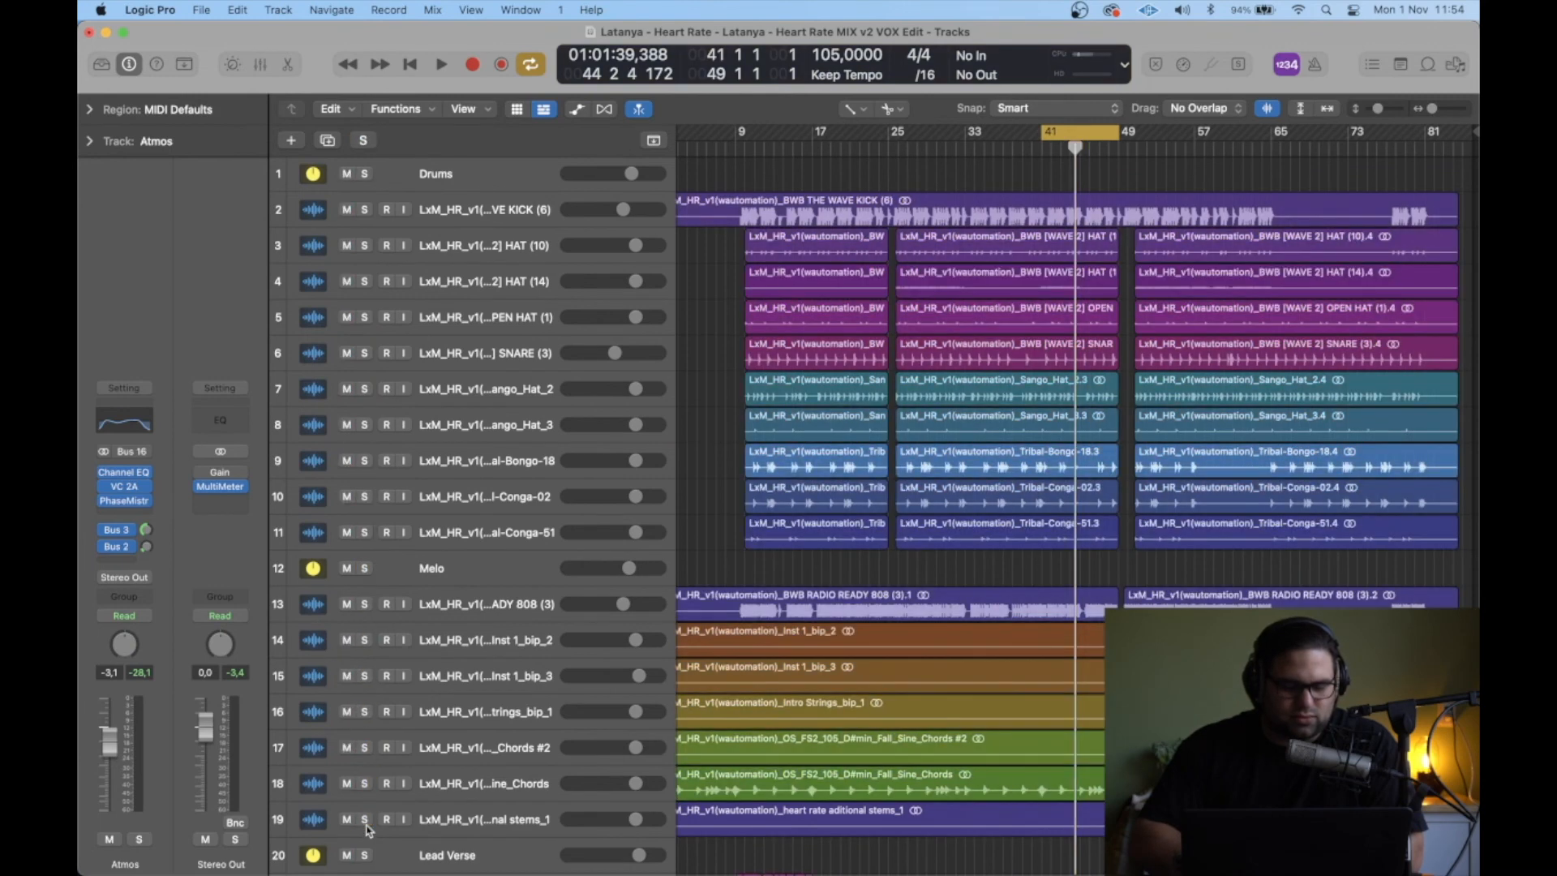
# Step: Turn off the cycle and play the full mix from bar 35 to about bar 44, following the vocal tracks
pyautogui.scroll(-15, 551, 438)
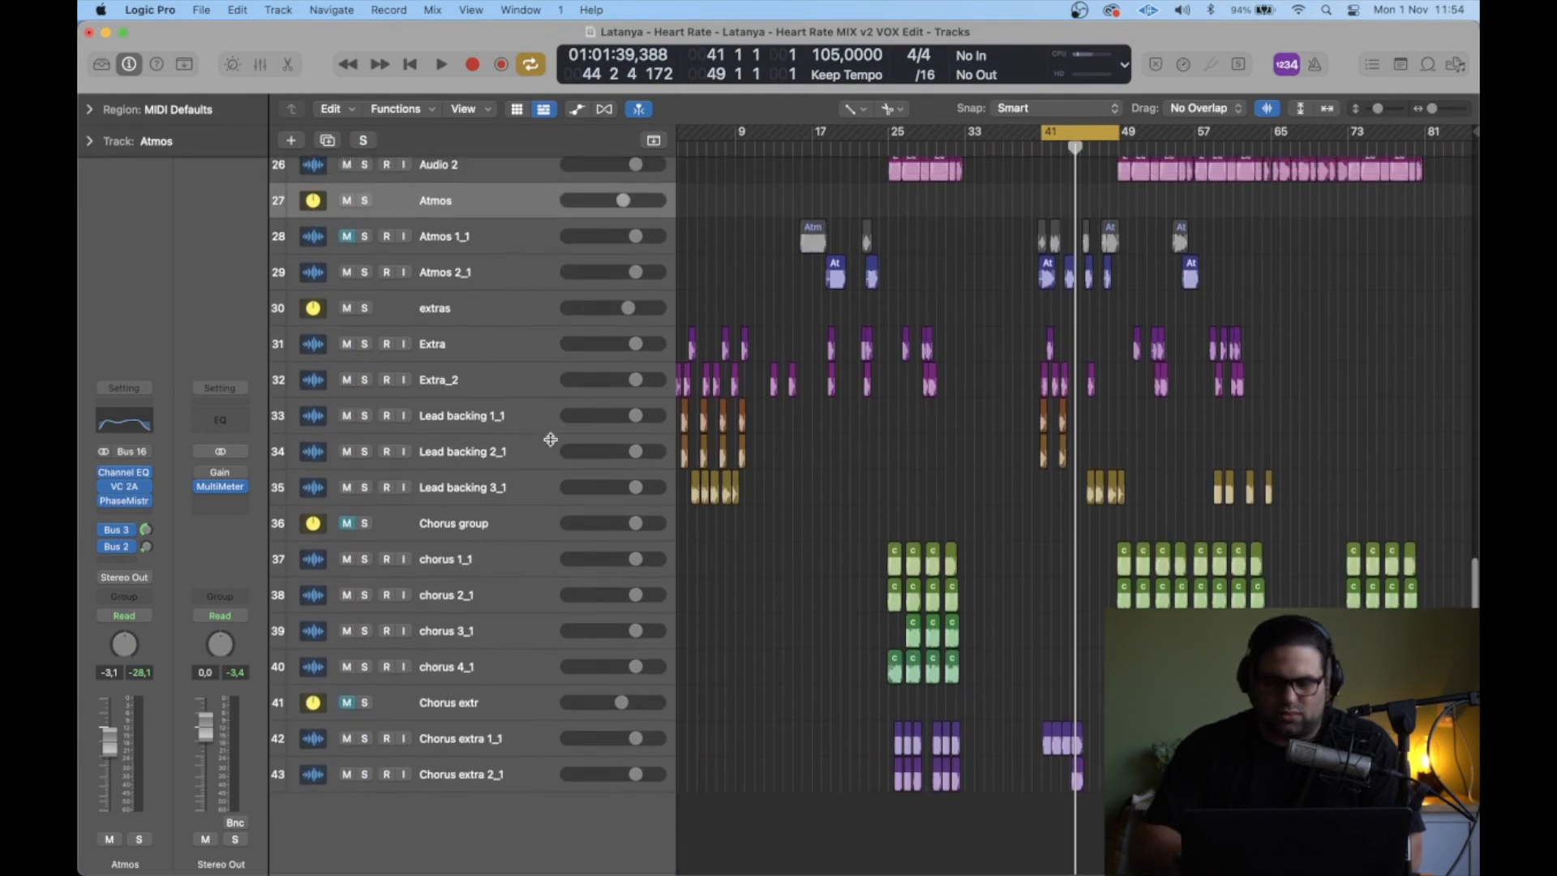
pyautogui.press('c')
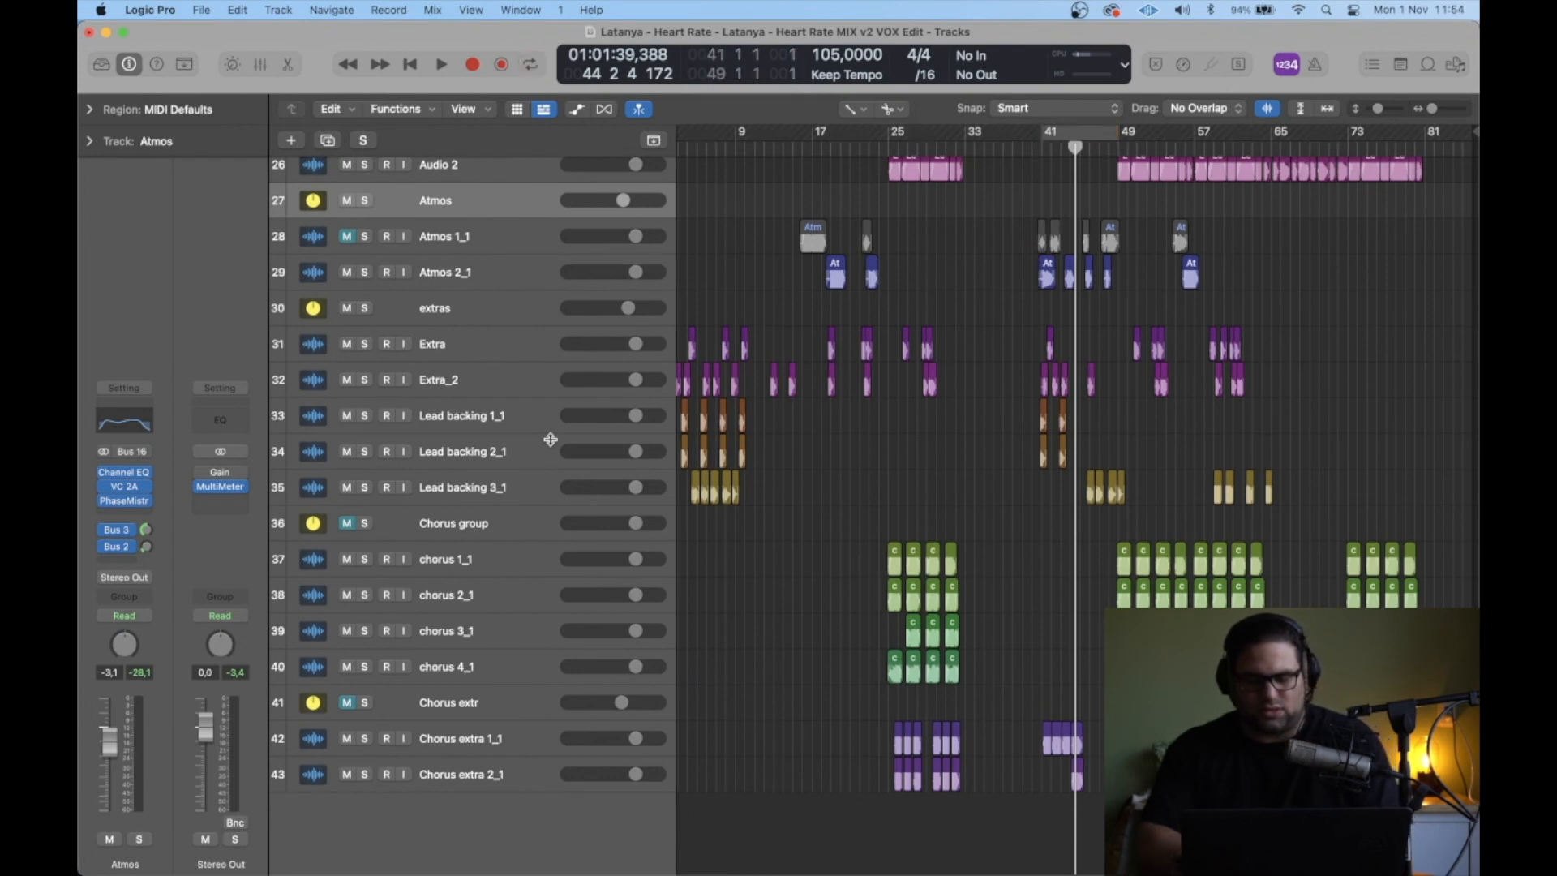
pyautogui.click(983, 145)
pyautogui.scroll(10, 960, 296)
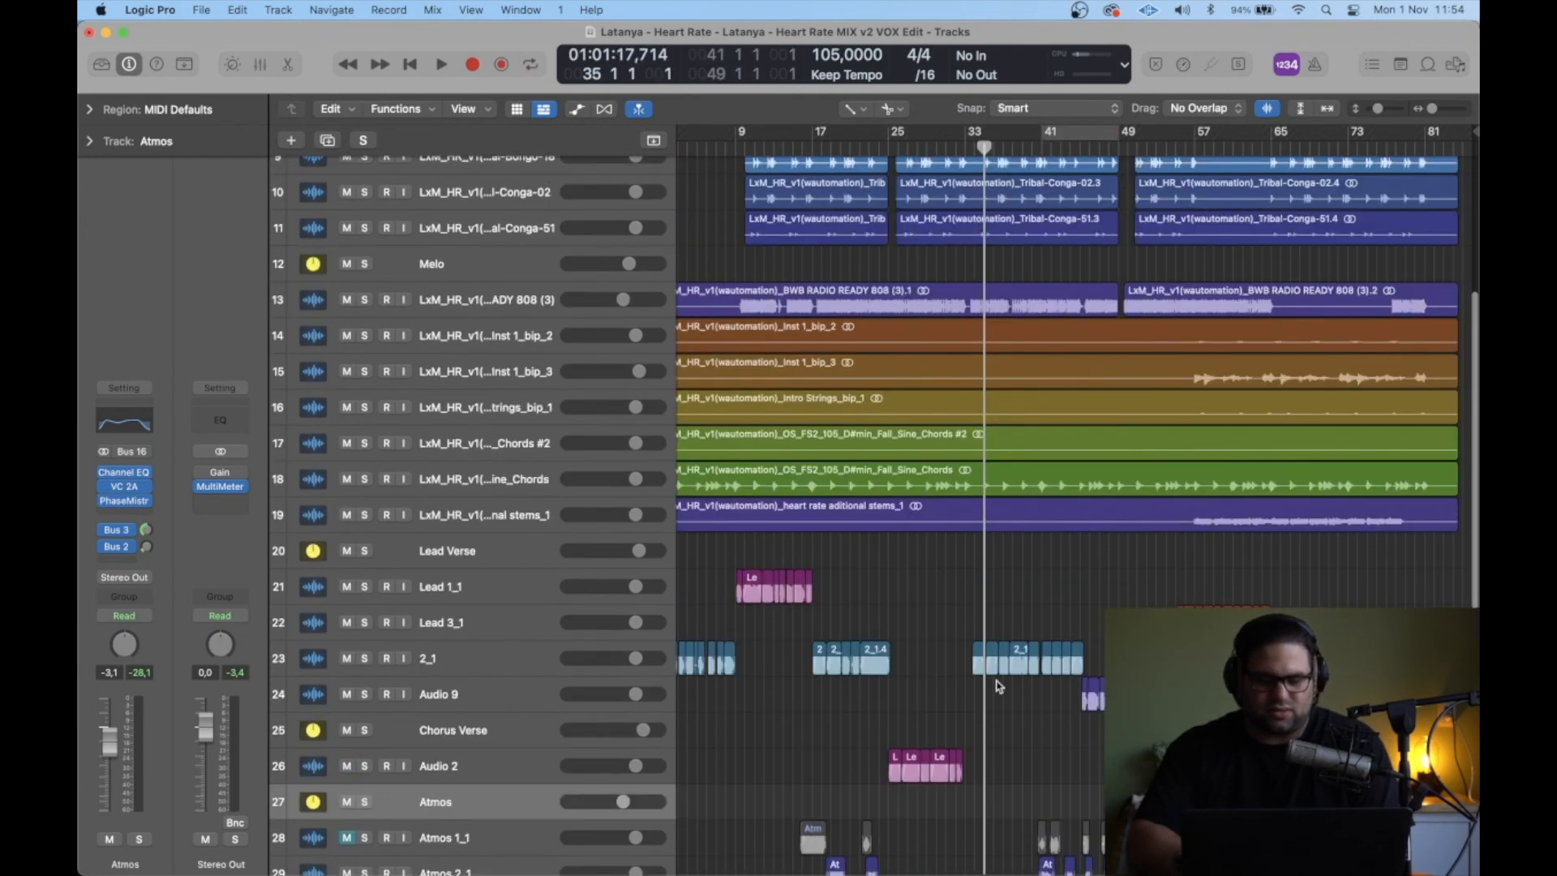
pyautogui.press('space')
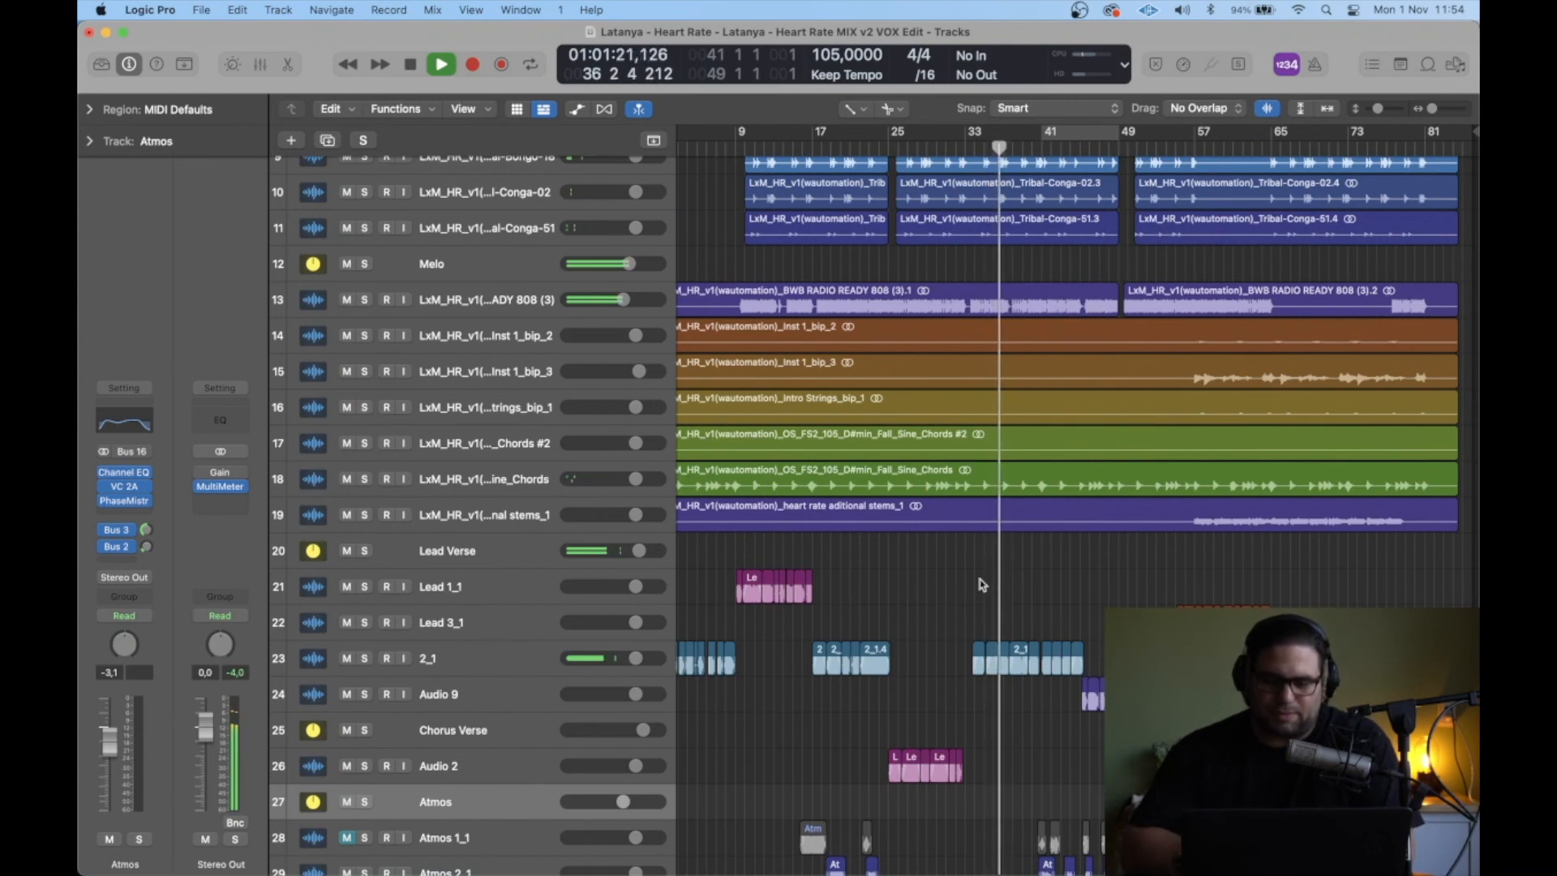
pyautogui.scroll(-3, 981, 583)
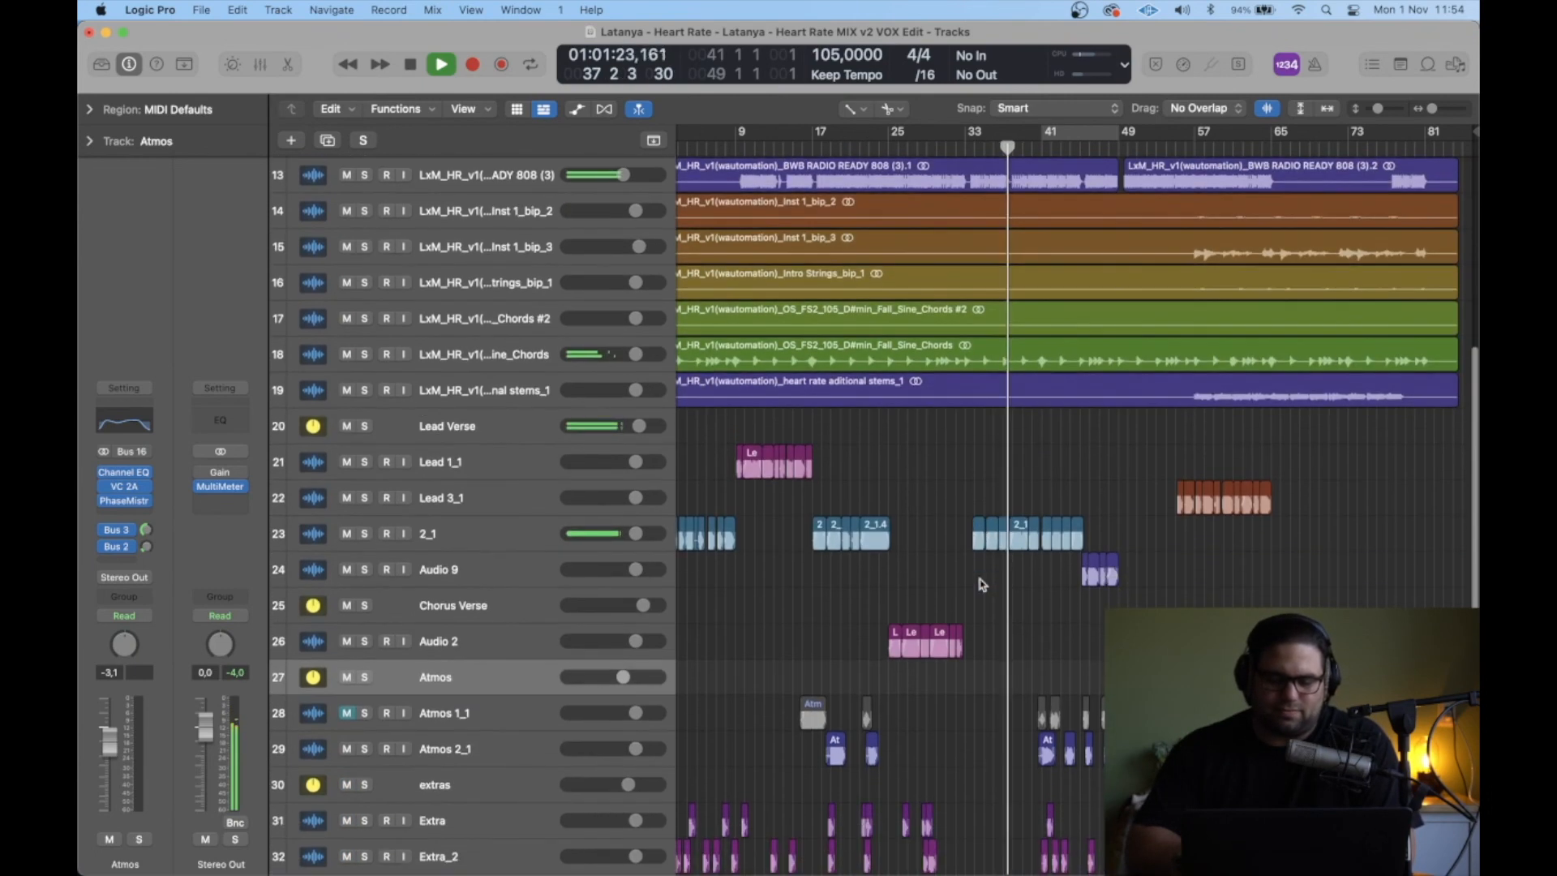
pyautogui.scroll(-10, 982, 584)
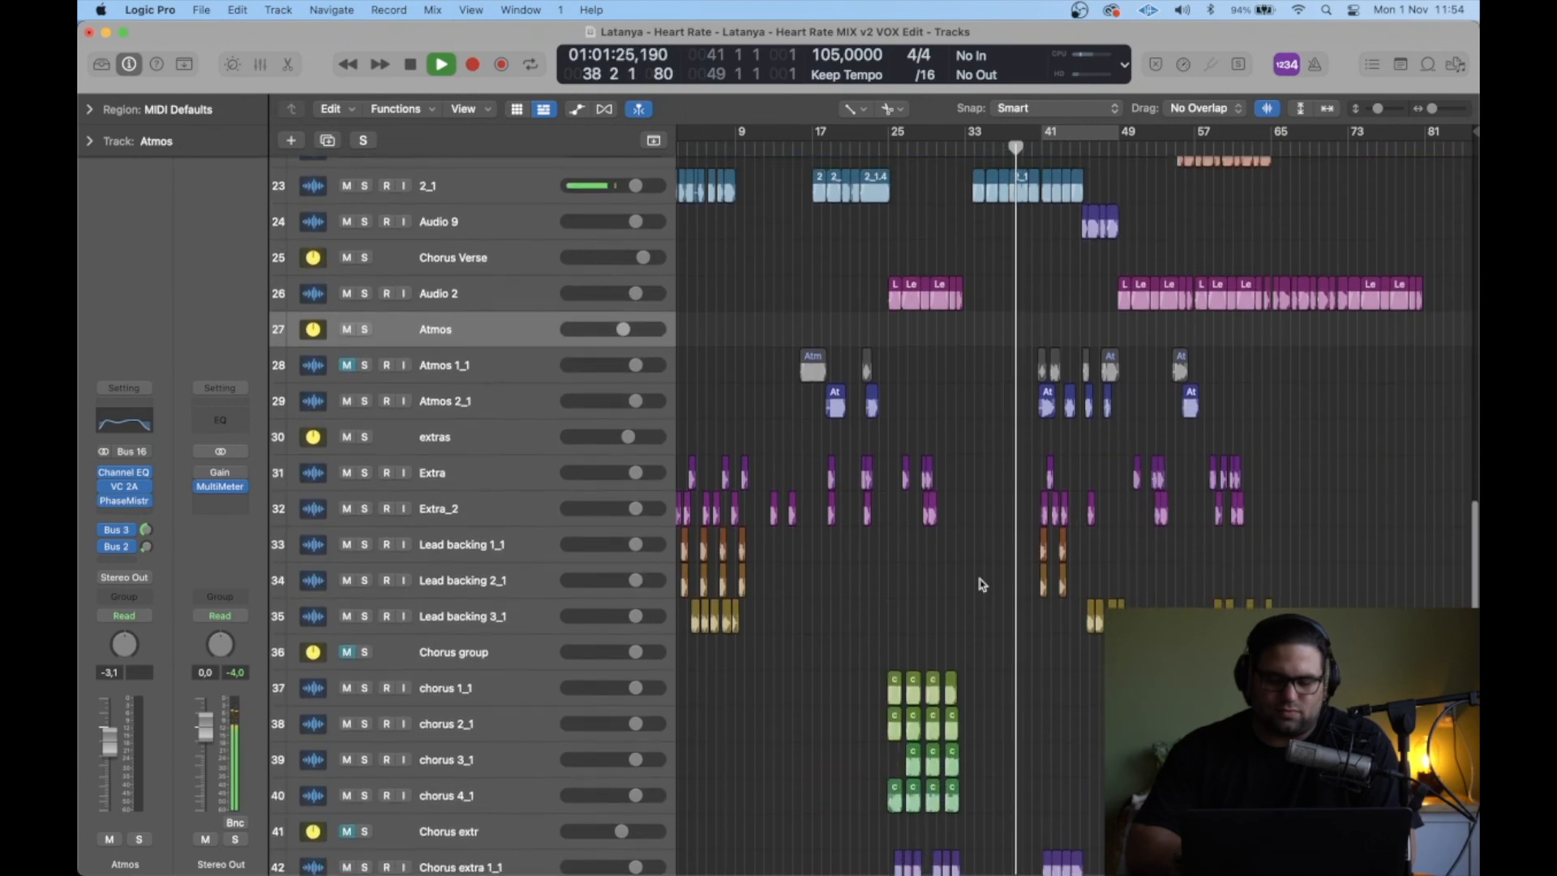
pyautogui.scroll(20, 981, 583)
pyautogui.scroll(-15, 981, 584)
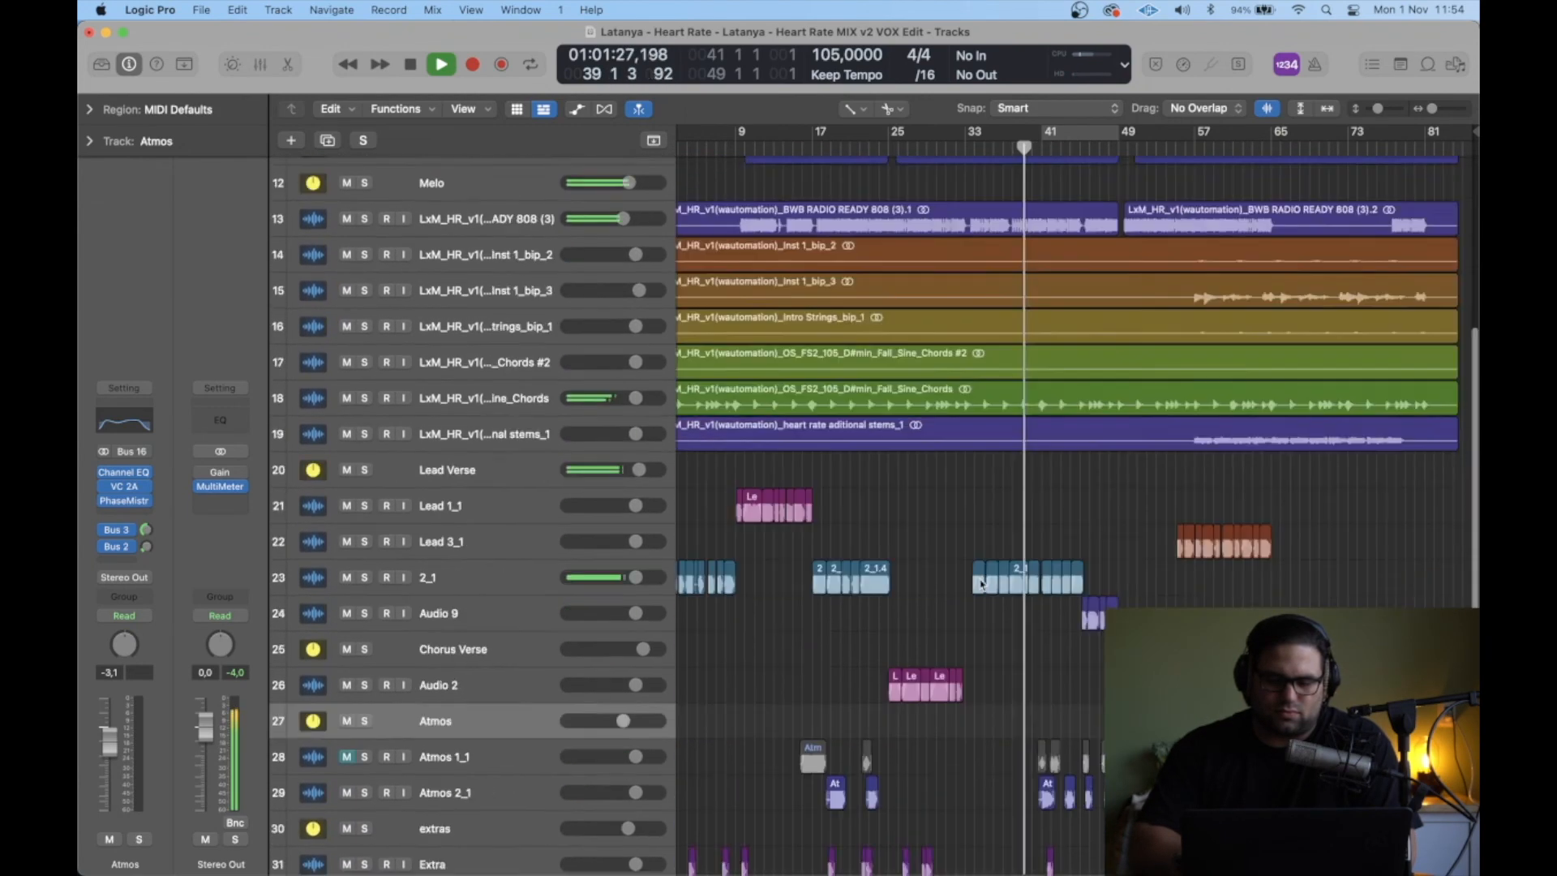
pyautogui.scroll(-3, 981, 584)
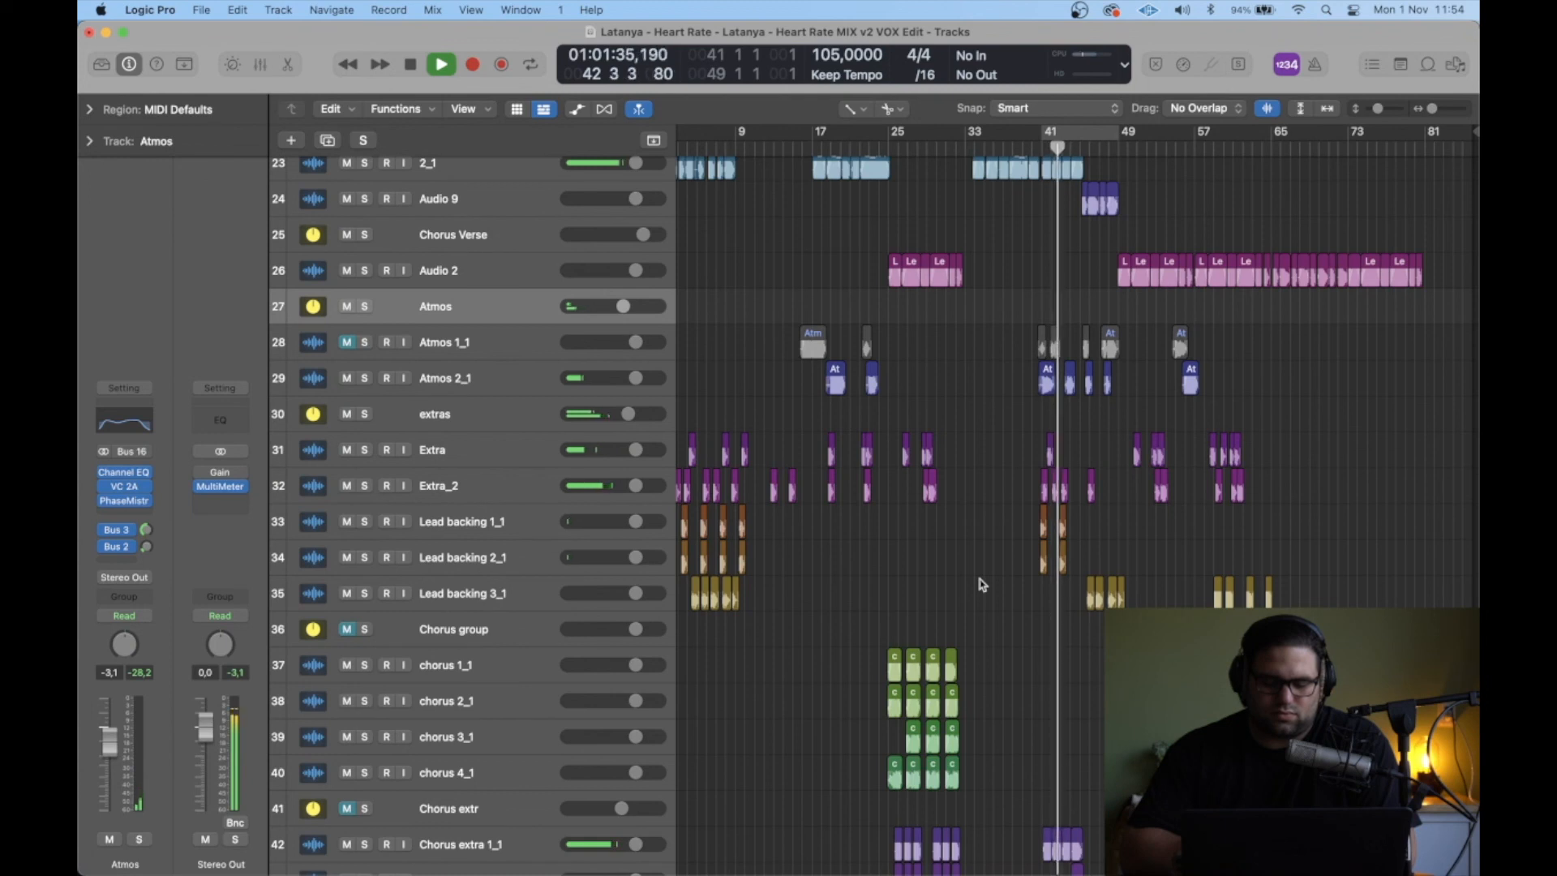
pyautogui.scroll(-3, 981, 584)
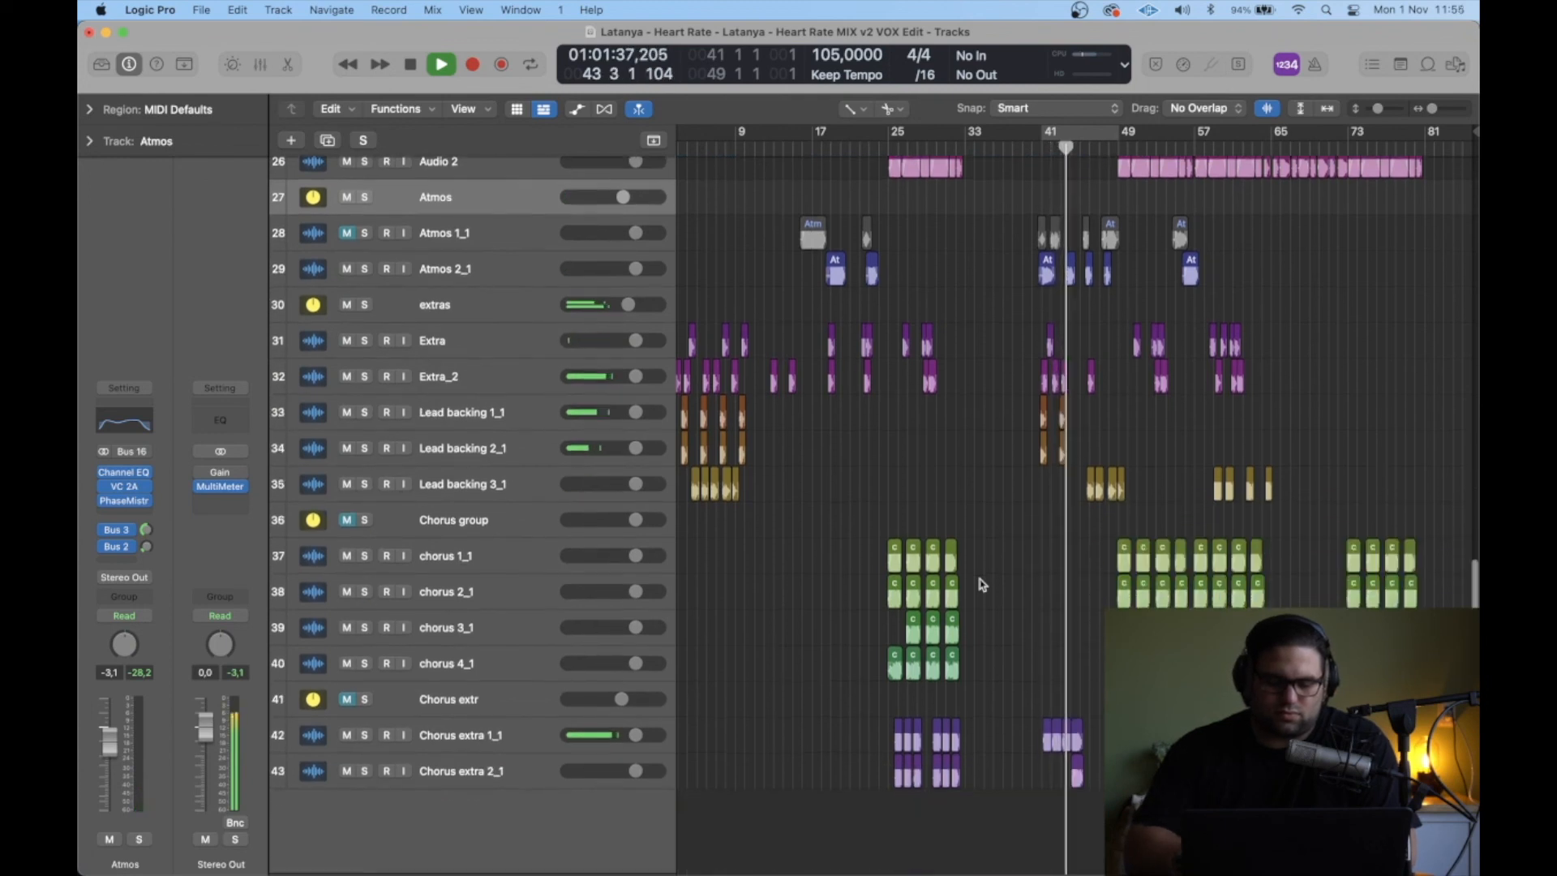
pyautogui.press('space')
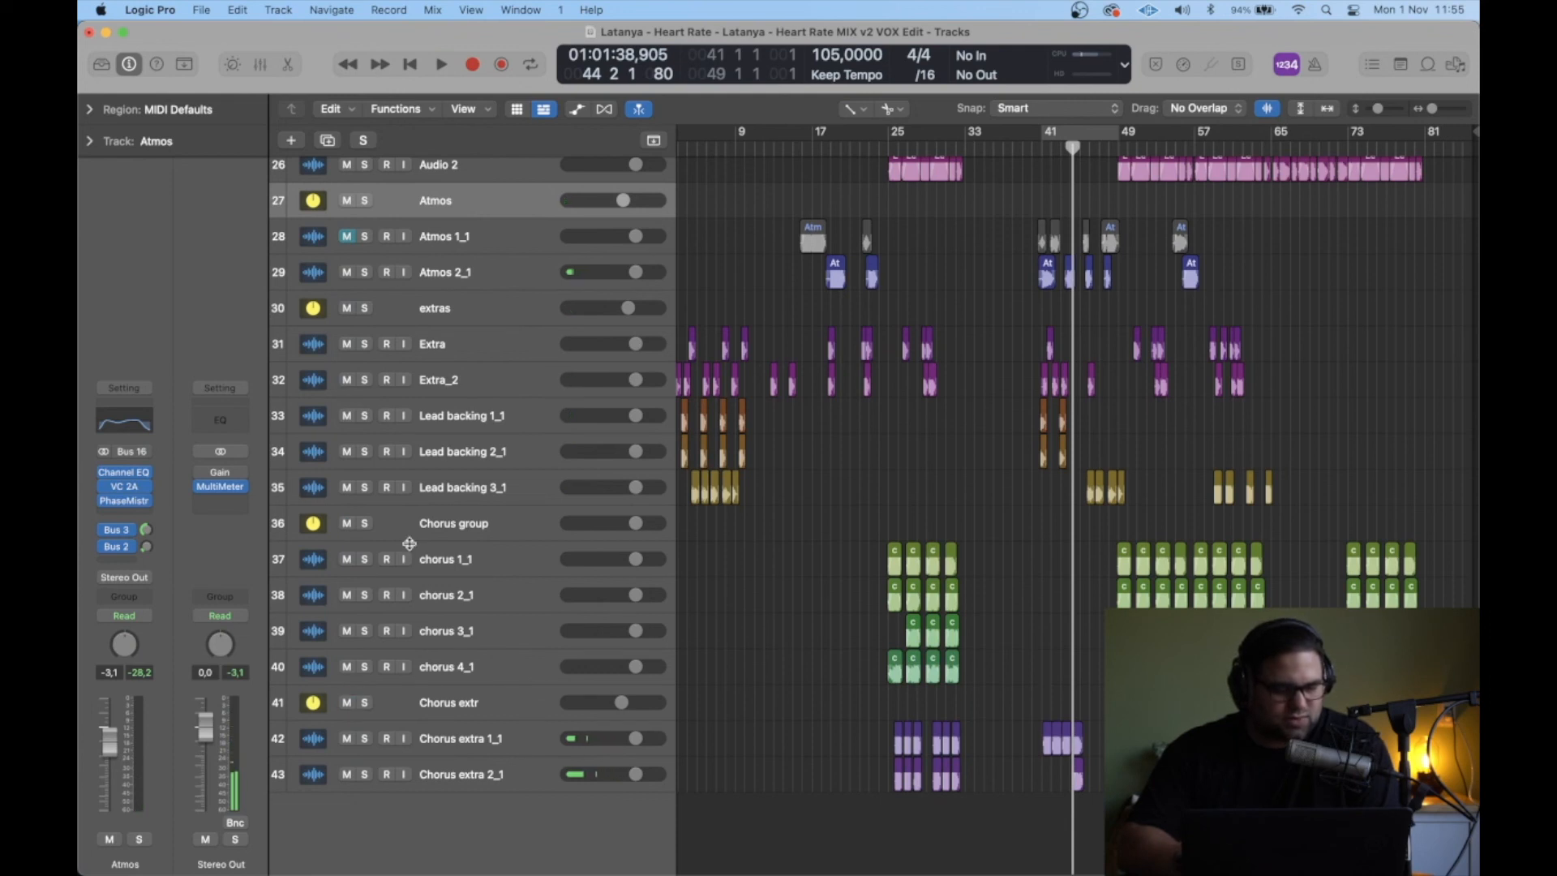
# Step: Unmute the Chorus group and Chorus extr stacks and play the full mix from bar 40 to about bar 61
pyautogui.scroll(9, 410, 543)
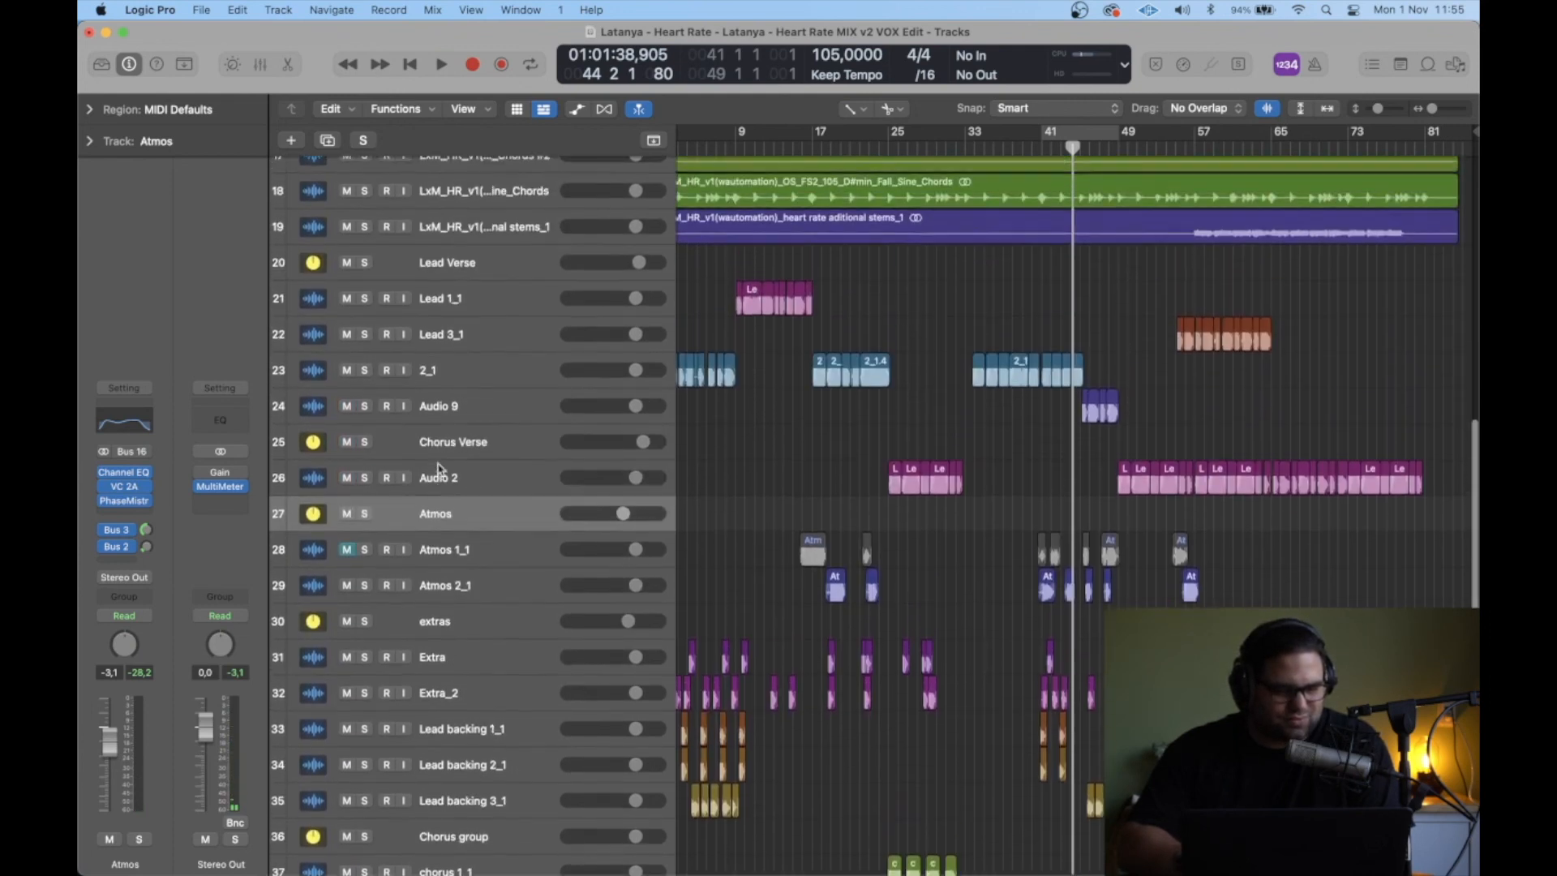
pyautogui.scroll(-5, 438, 469)
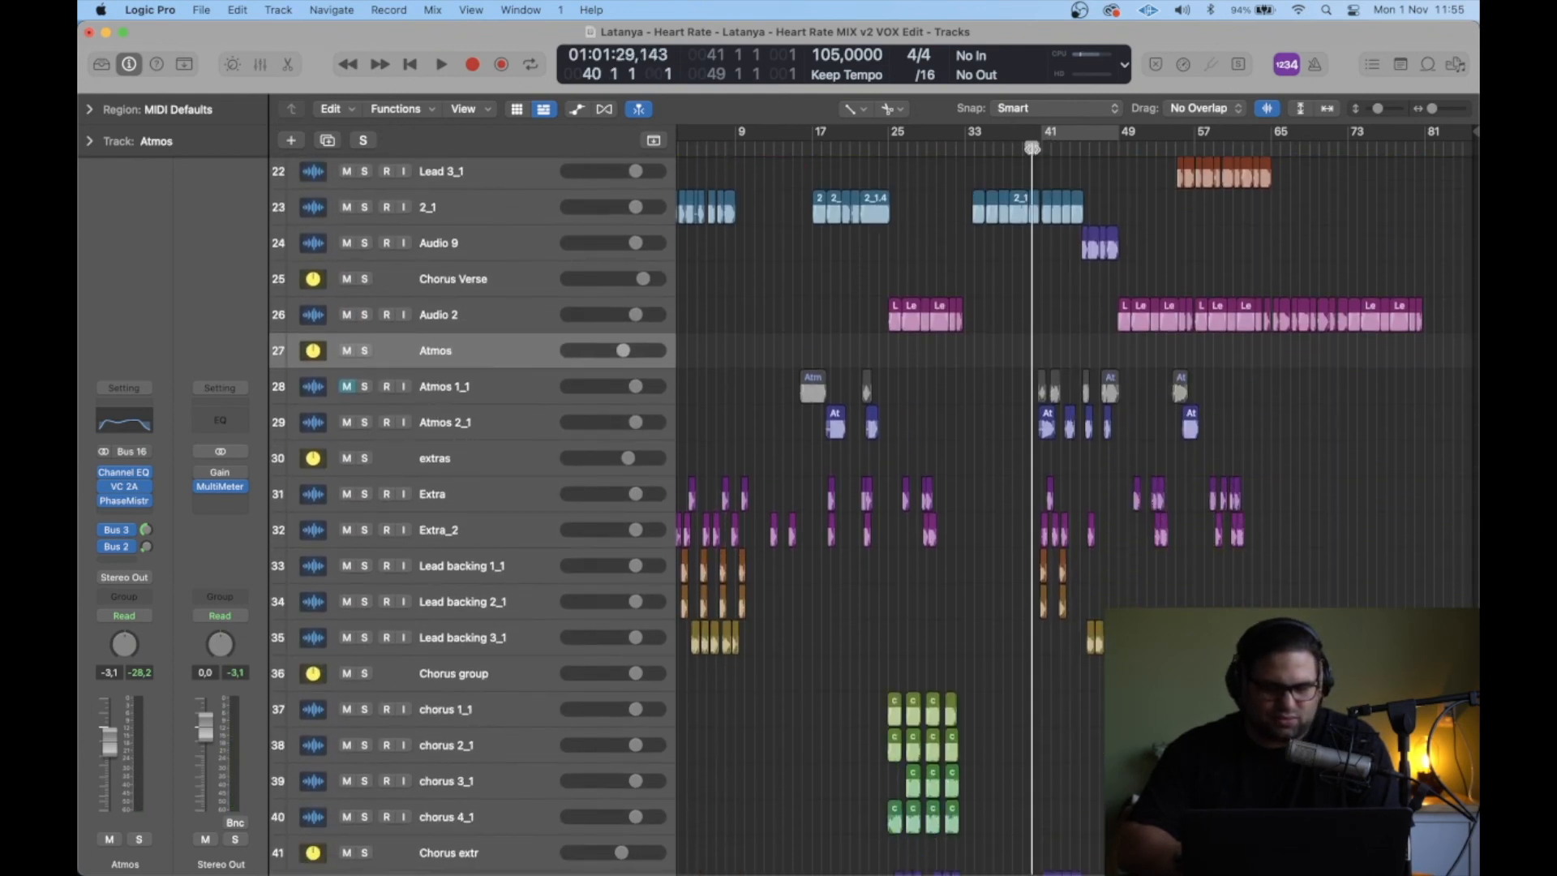
pyautogui.scroll(-4, 1013, 372)
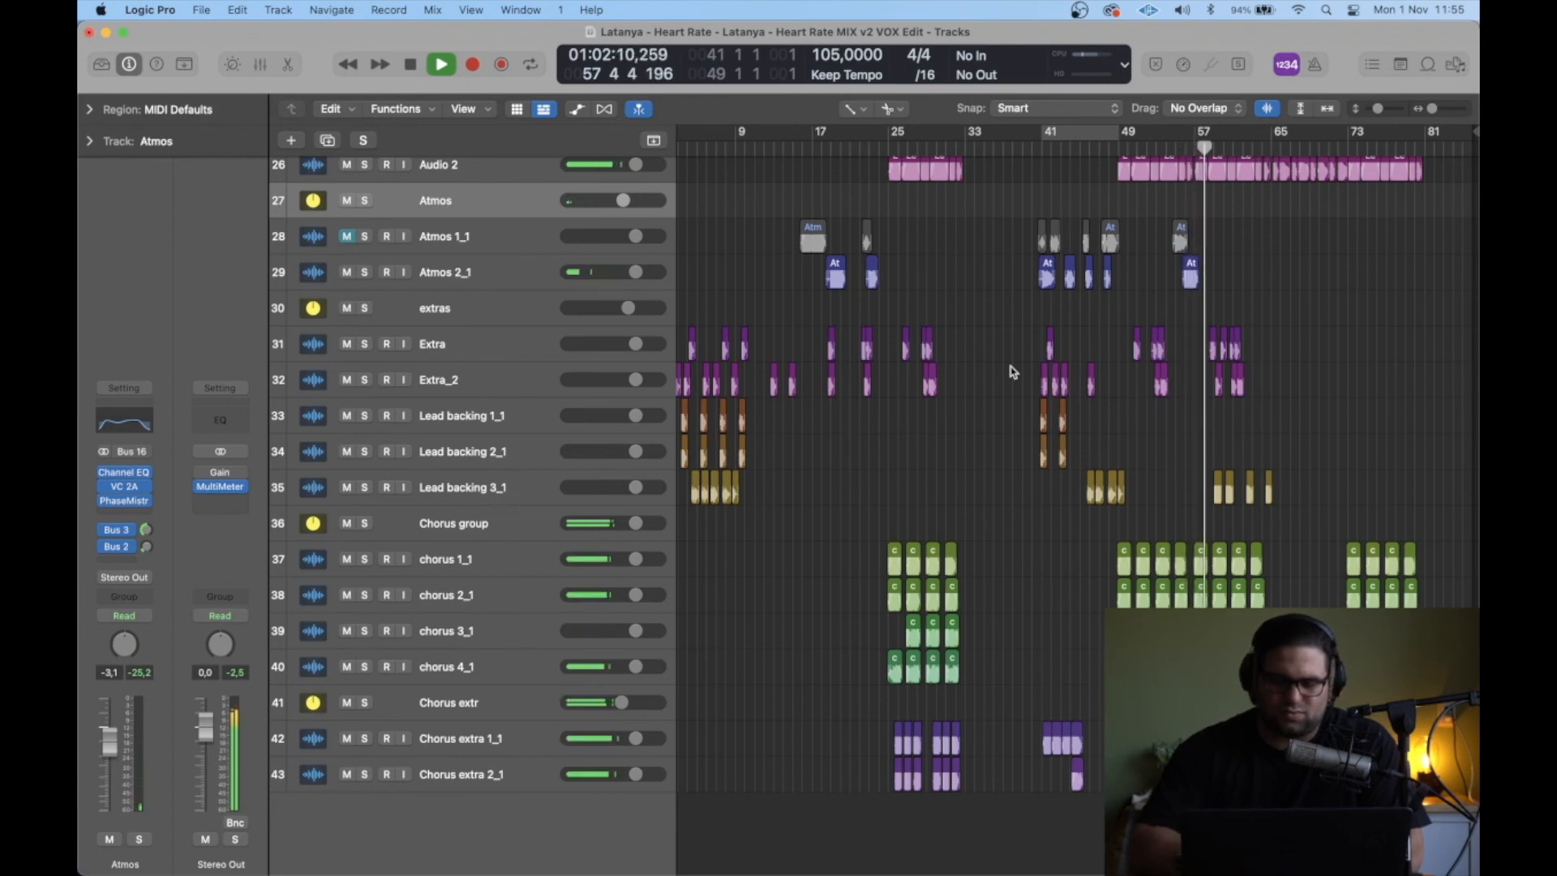
pyautogui.scroll(10, 1012, 372)
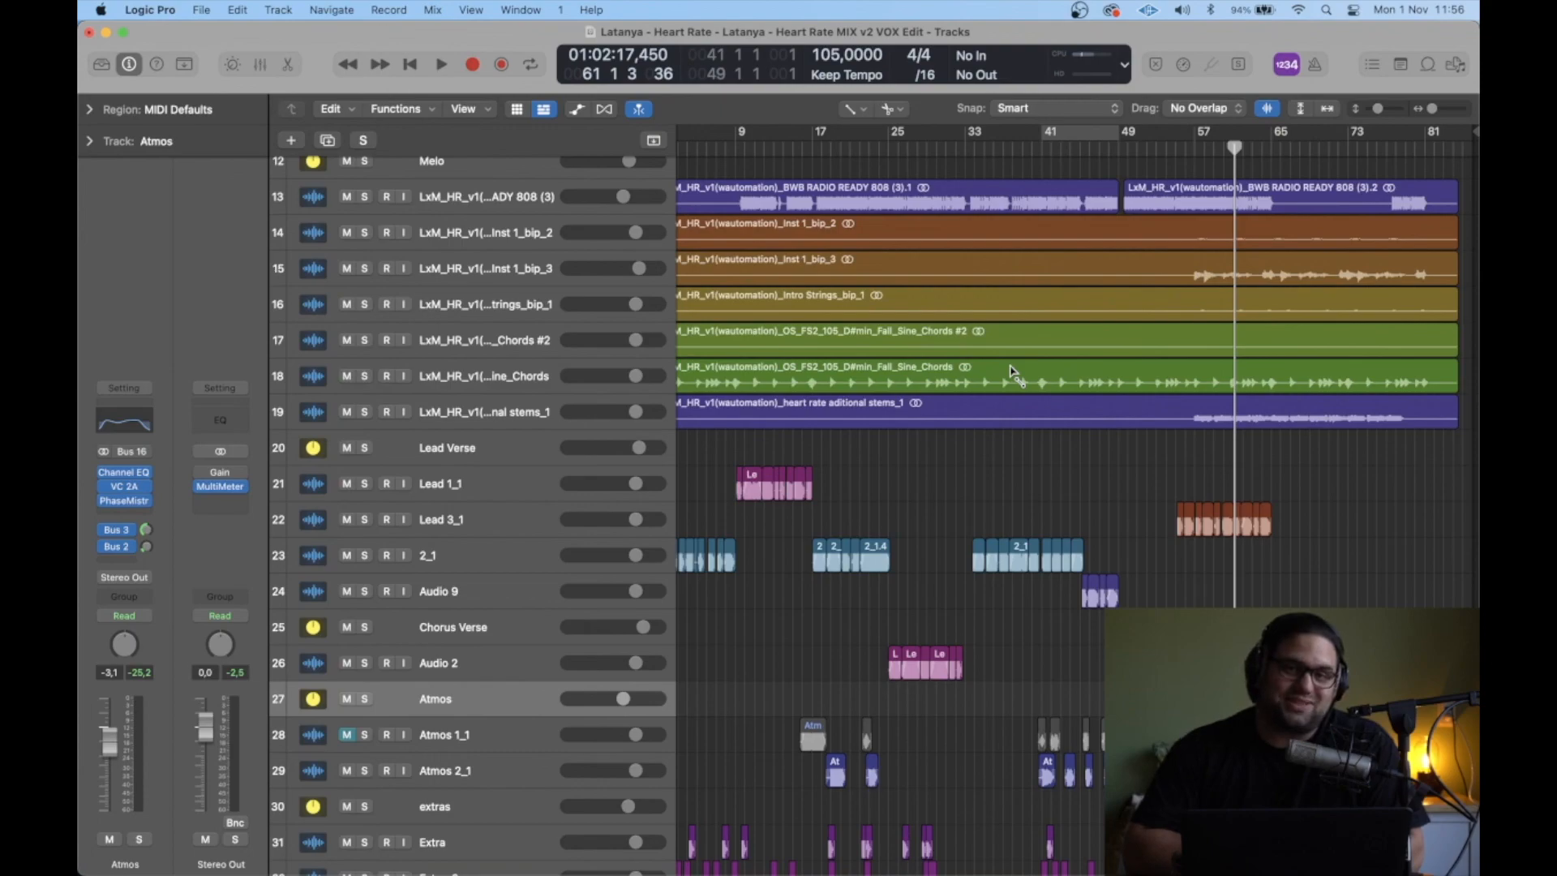
# Step: Switch to the OBS window
pyautogui.hotkey('ctrl', 'Up')
pyautogui.click(600, 323)
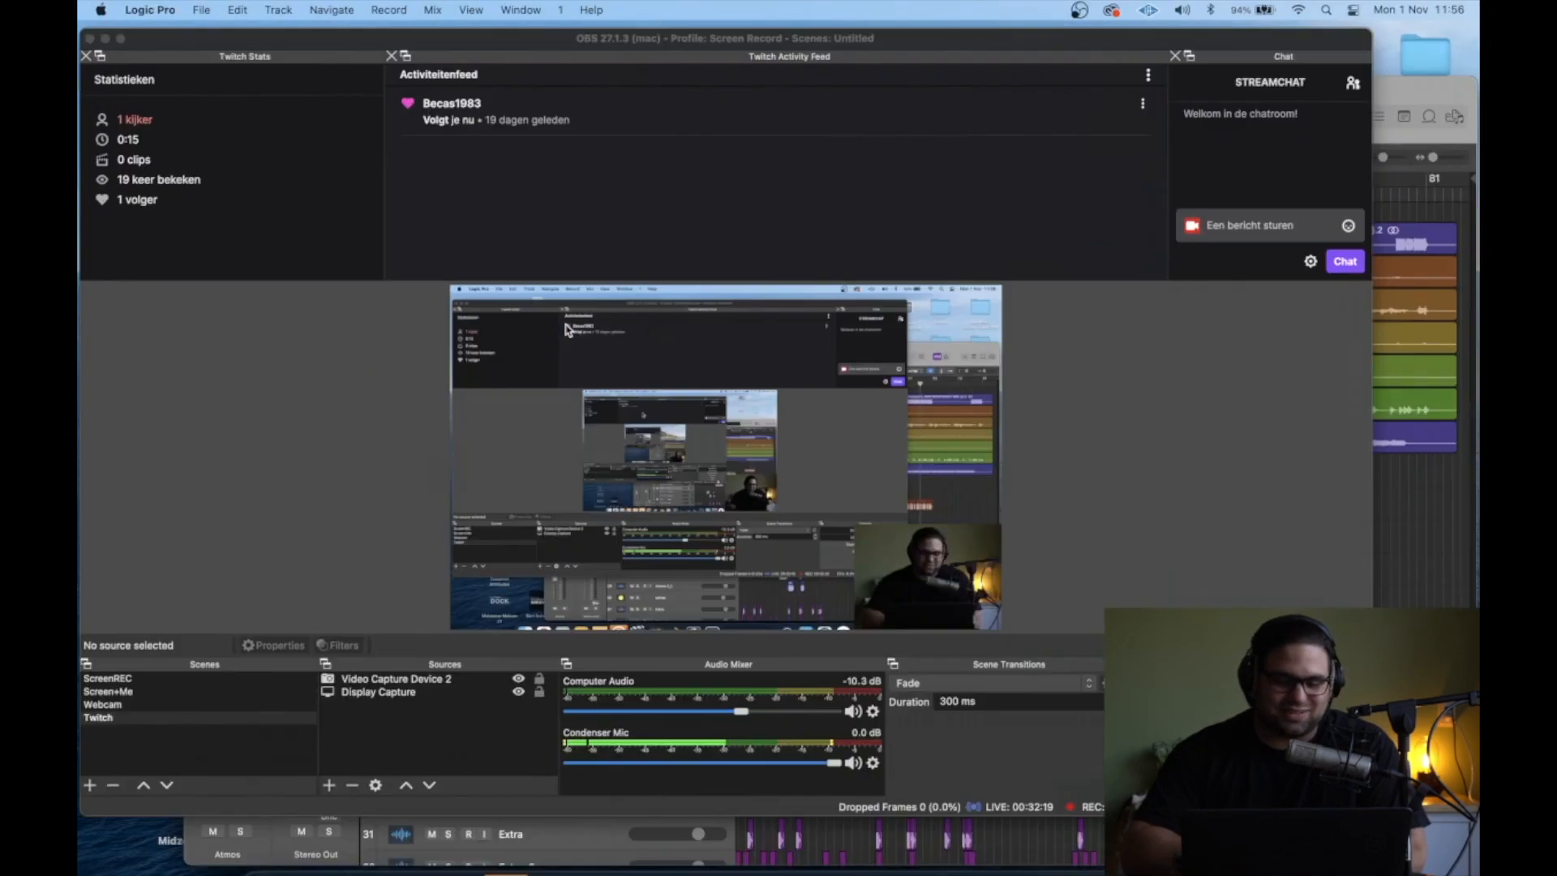